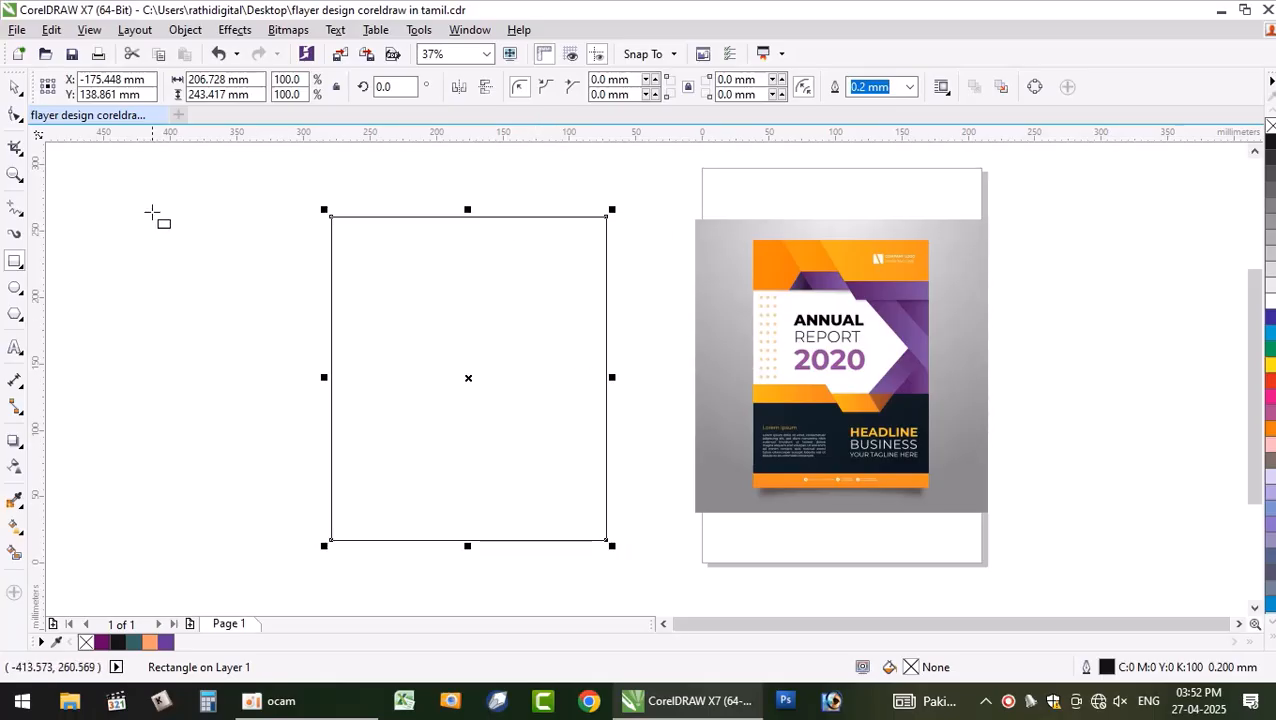
- Lock the page outline rectangle in place
left_click(193, 358)
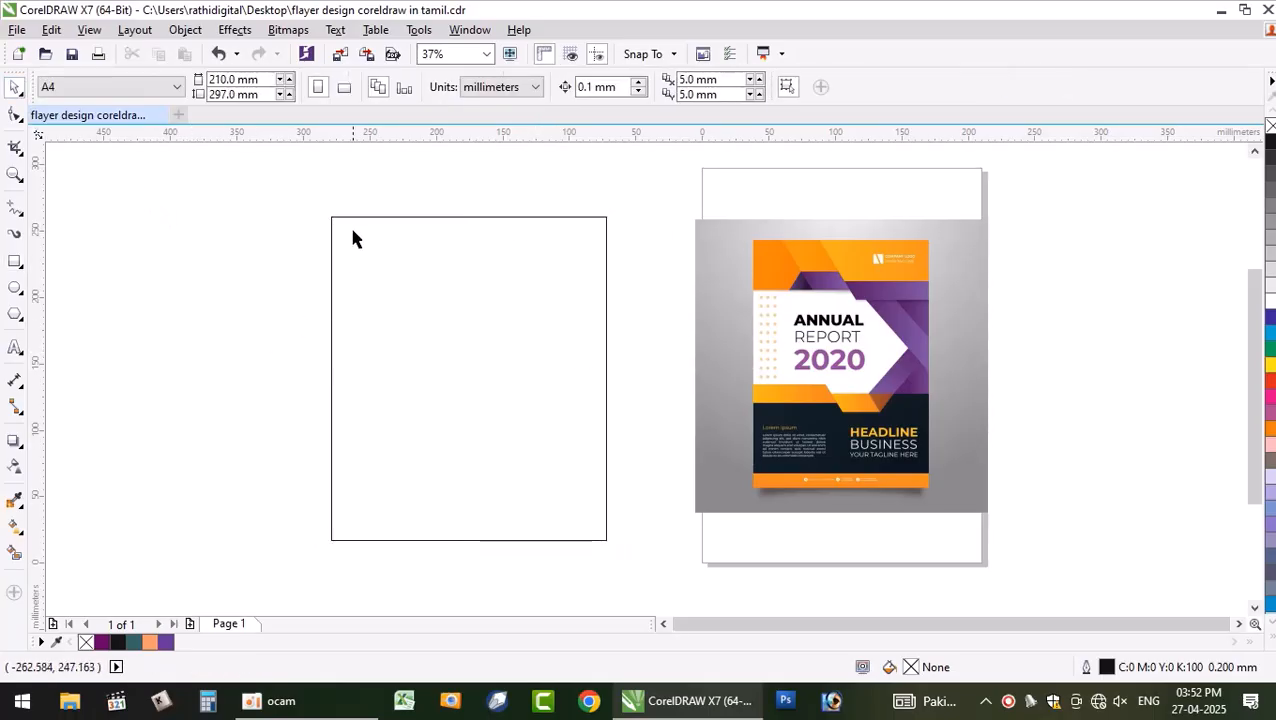
left_click(357, 216)
right_click(361, 222)
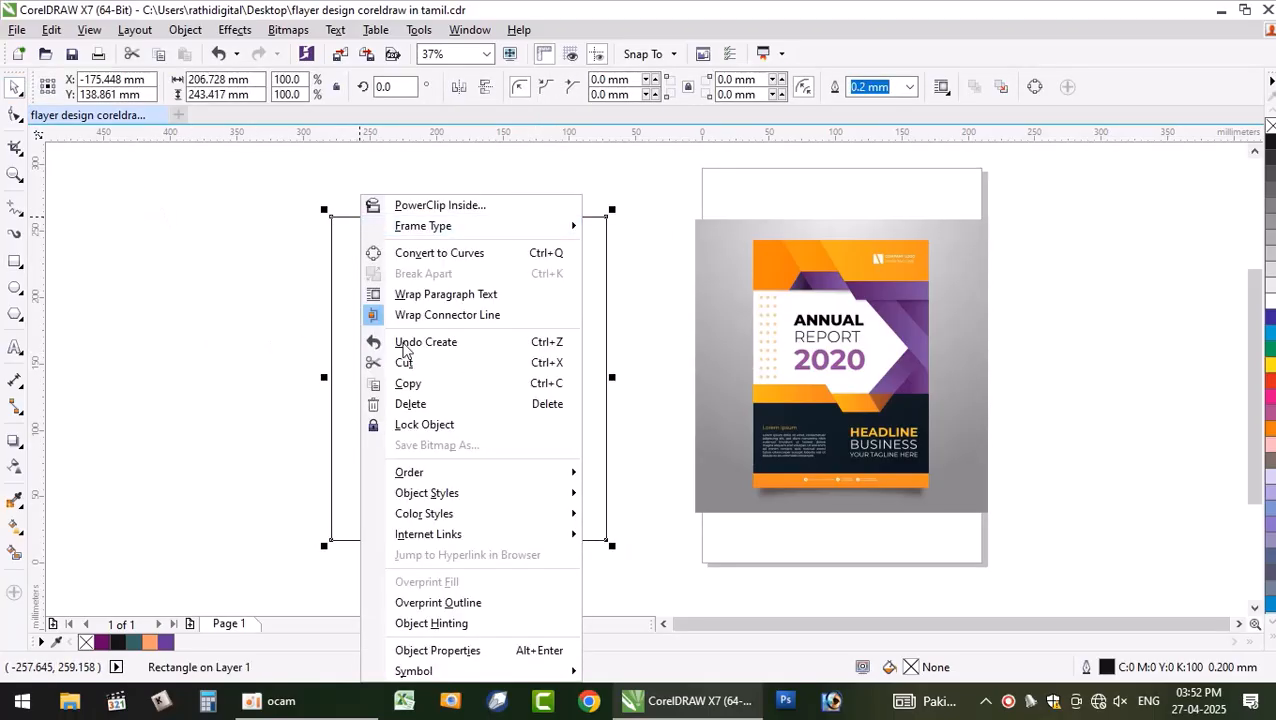
left_click(424, 424)
left_click(265, 425)
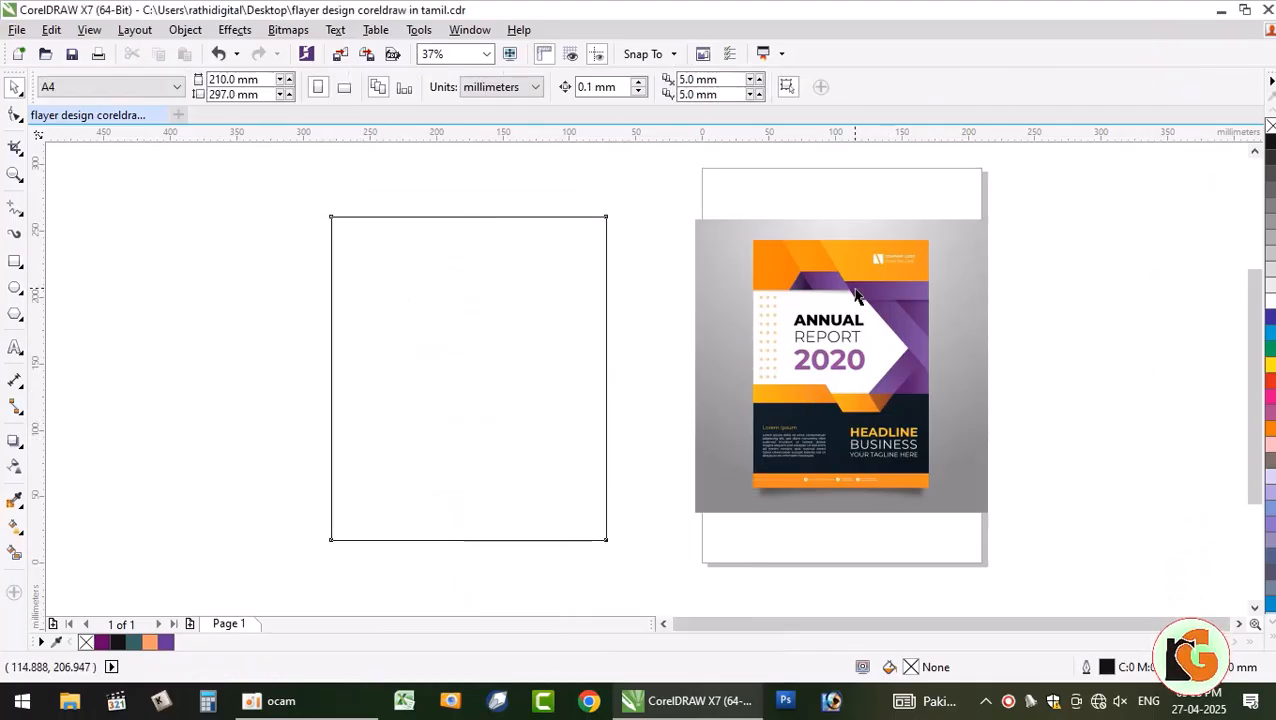
- Zoom in around the page and the reference image
key("z")
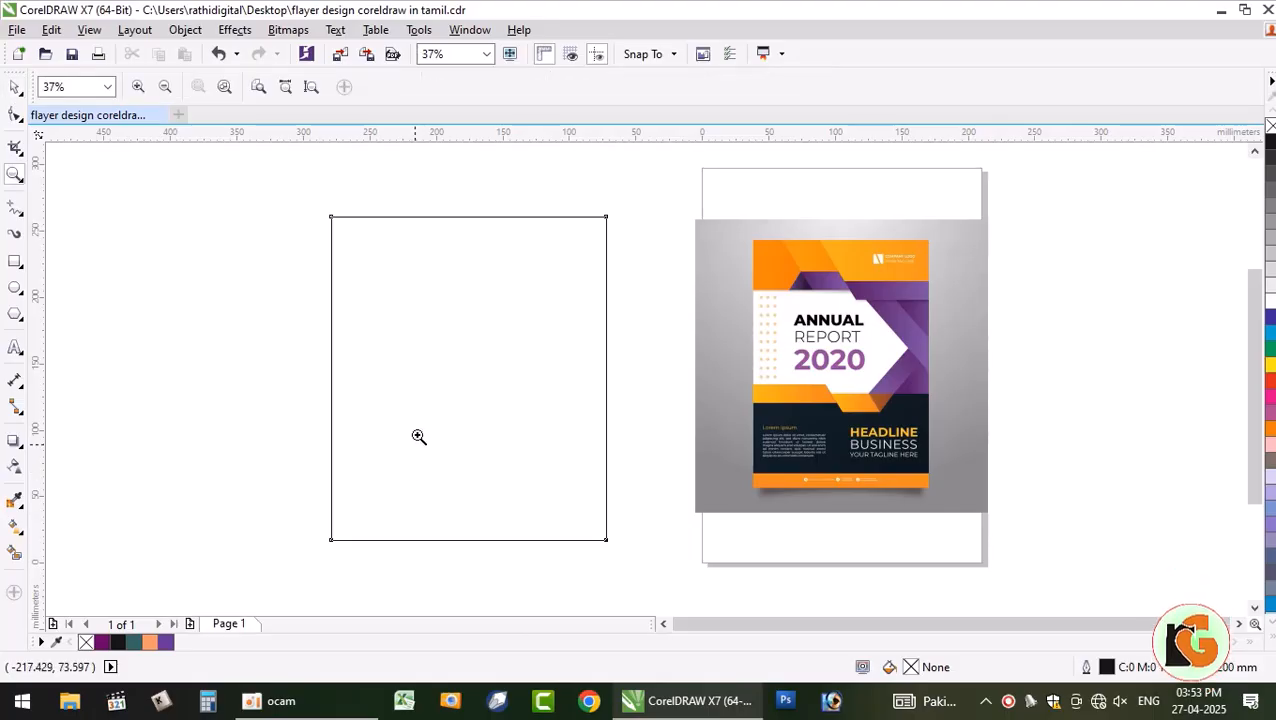
left_click_drag(287, 184, 995, 571)
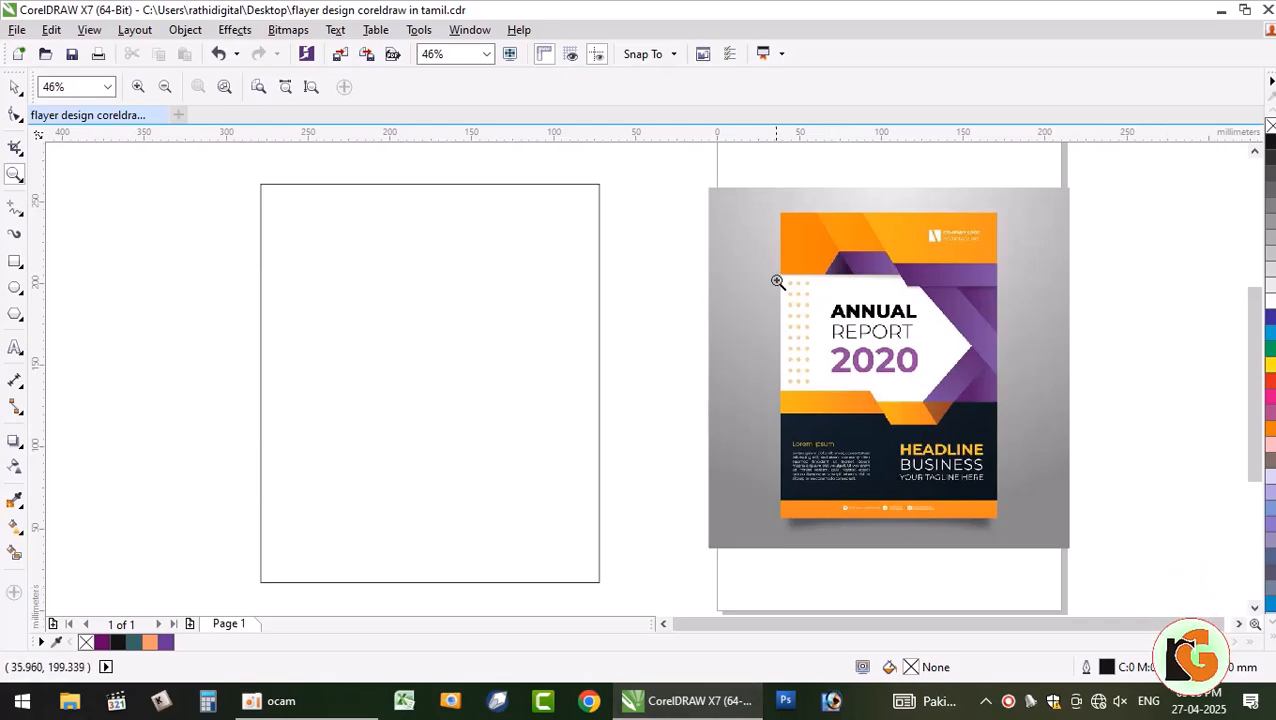
left_click(14, 89)
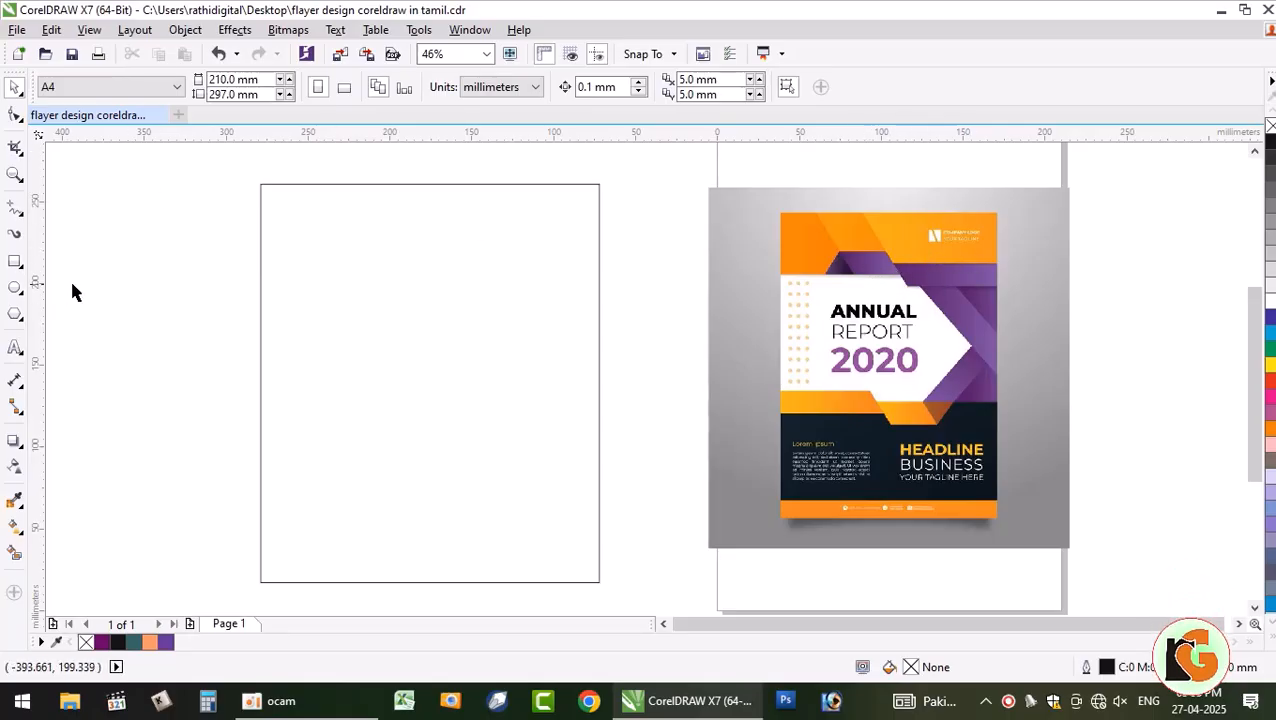
- Draw a long horizontal line across the page top with a shorter one just above it
left_click(12, 208)
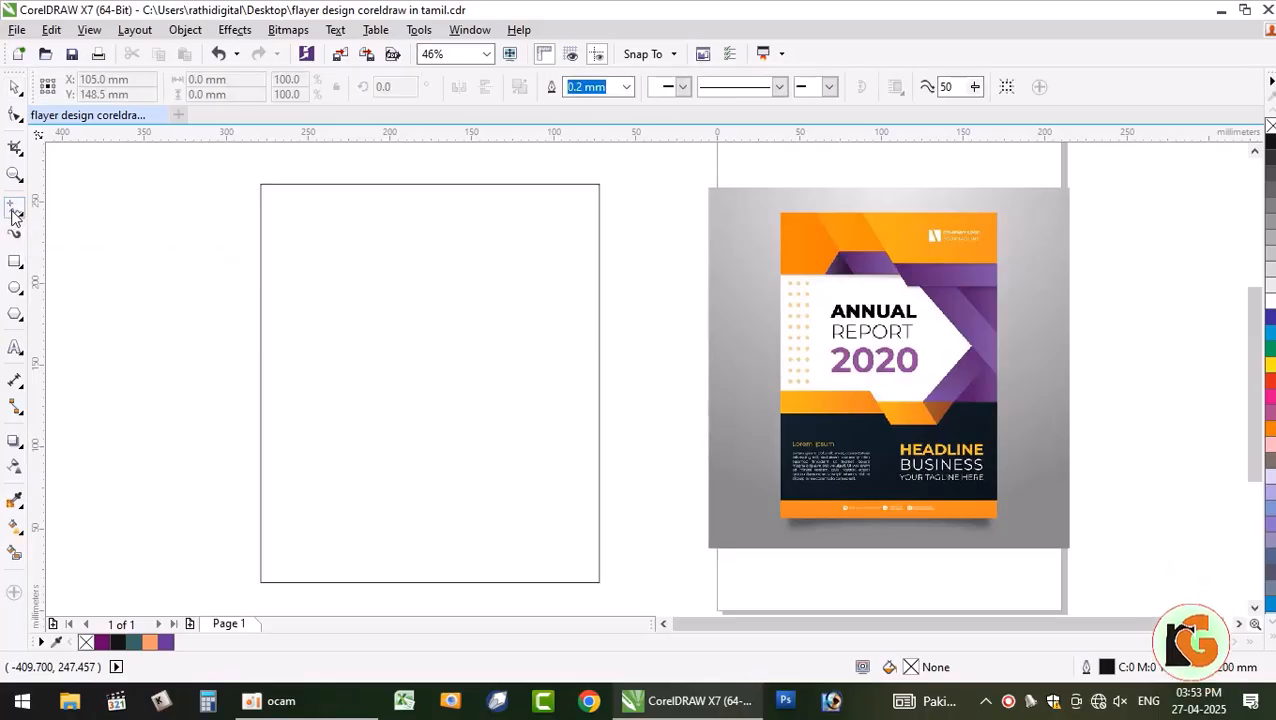
left_click(222, 258)
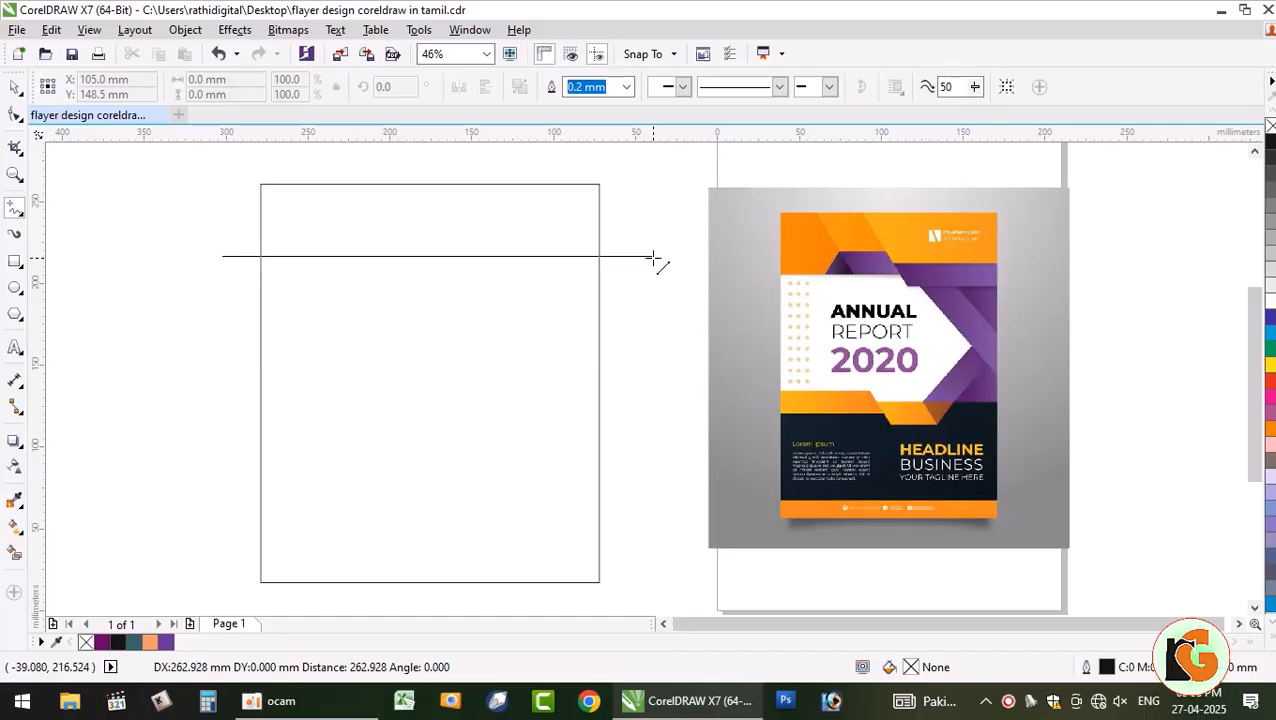
left_click(652, 257)
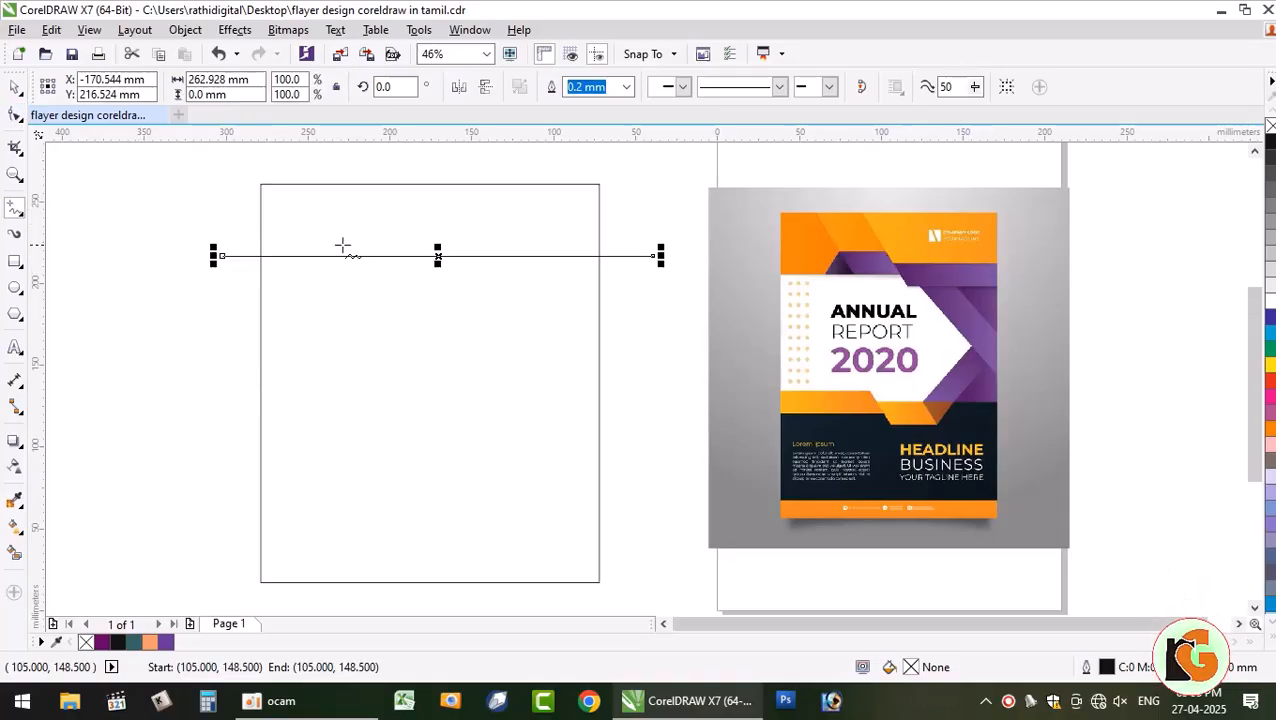
left_click(343, 226)
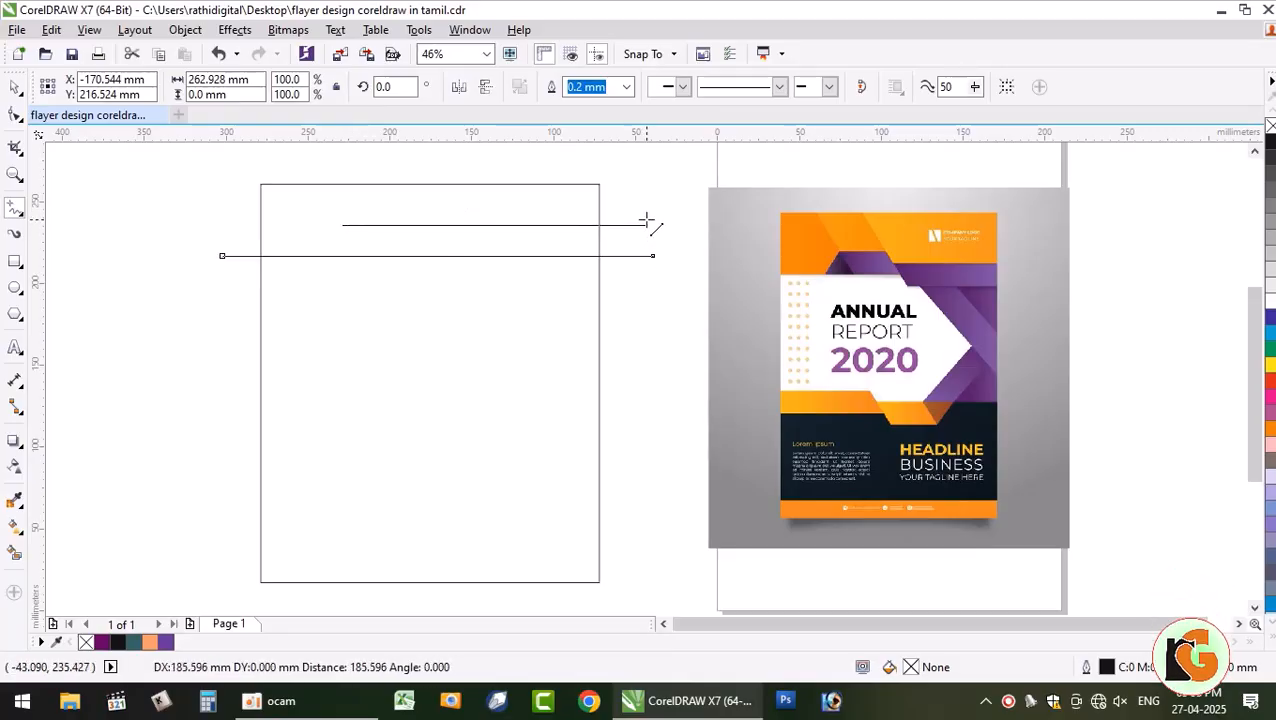
left_click(652, 224)
key("space")
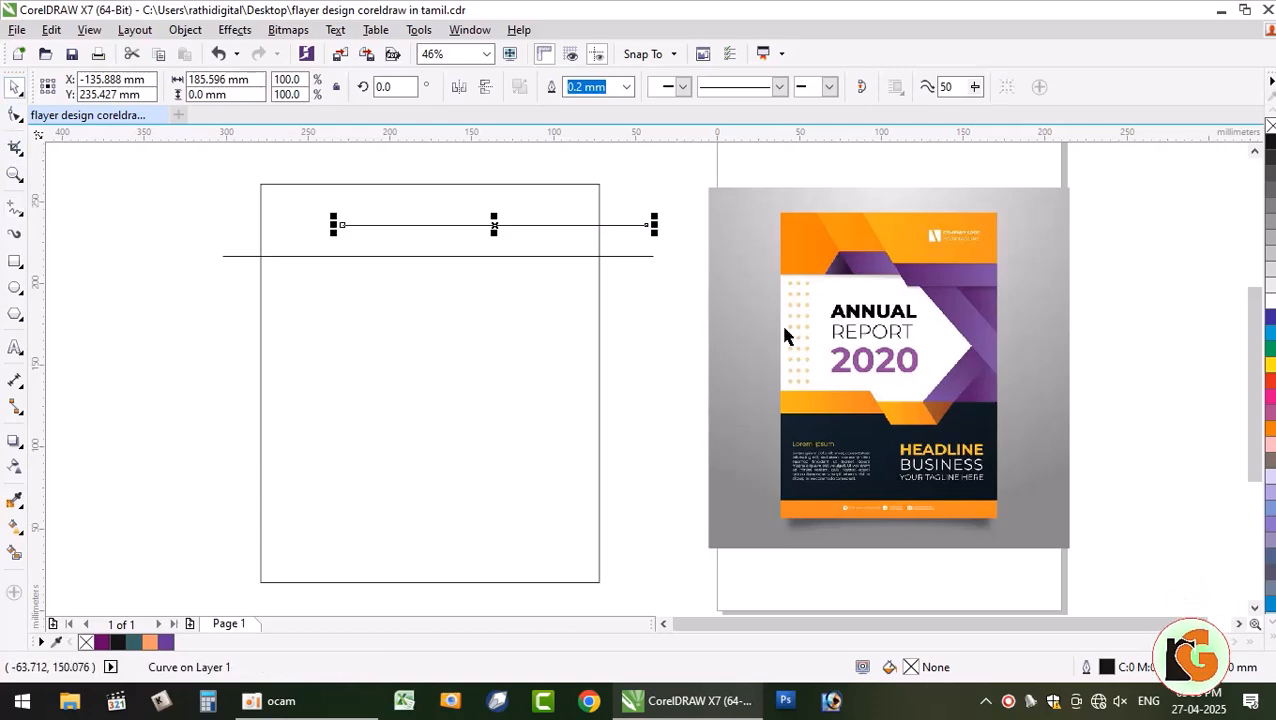
left_click(193, 321)
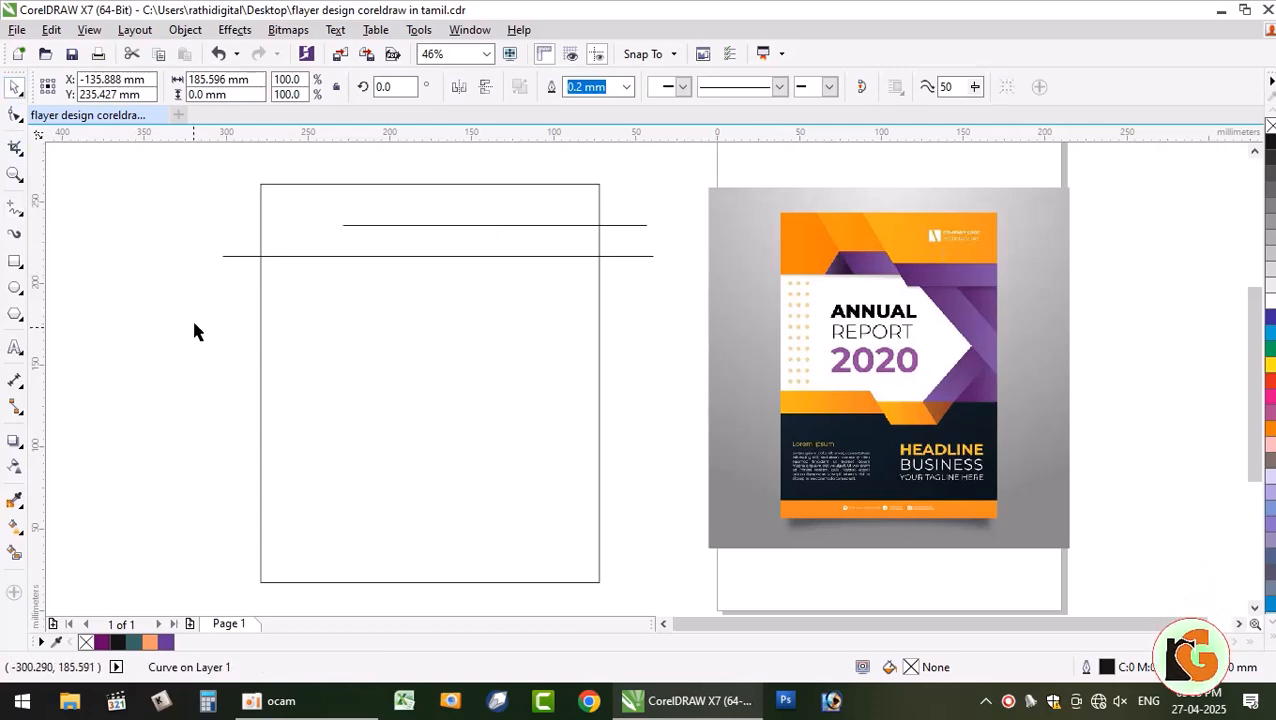
scroll(351, 227, "up", 3)
scroll(351, 230, "down", 3)
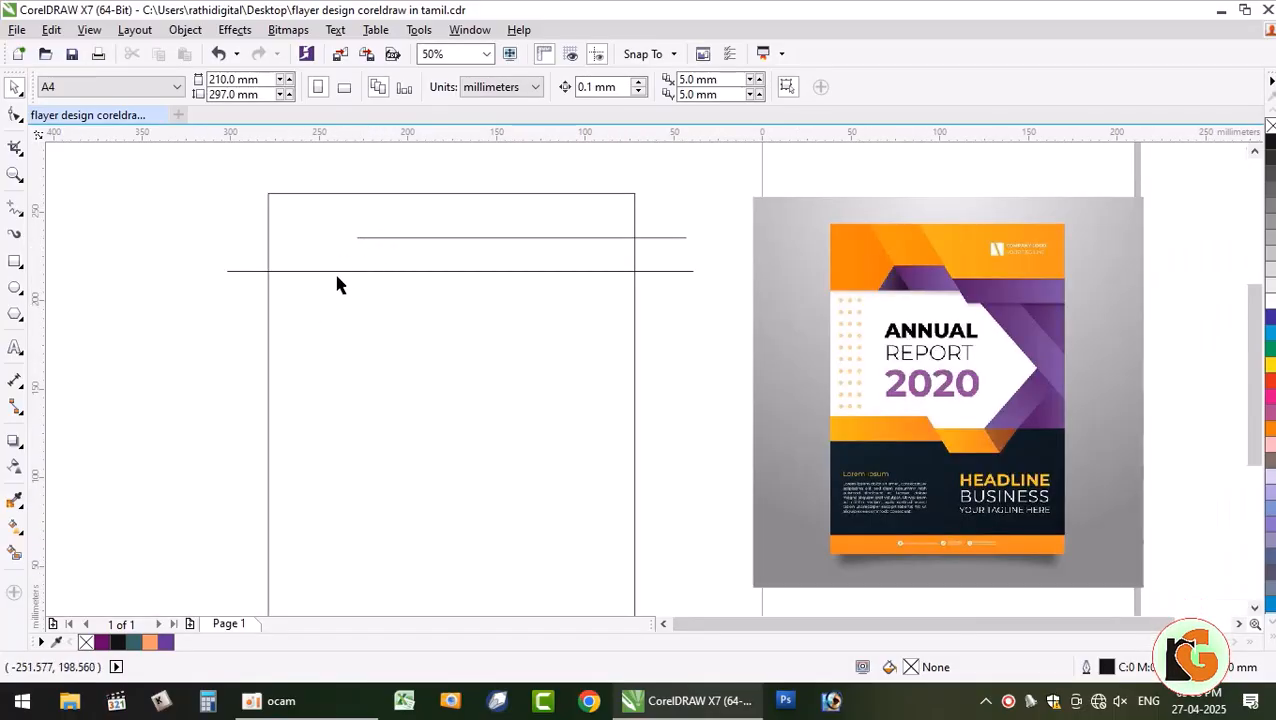
- Draw a diagonal line slanting down-left across both horizontal lines
left_click(15, 207)
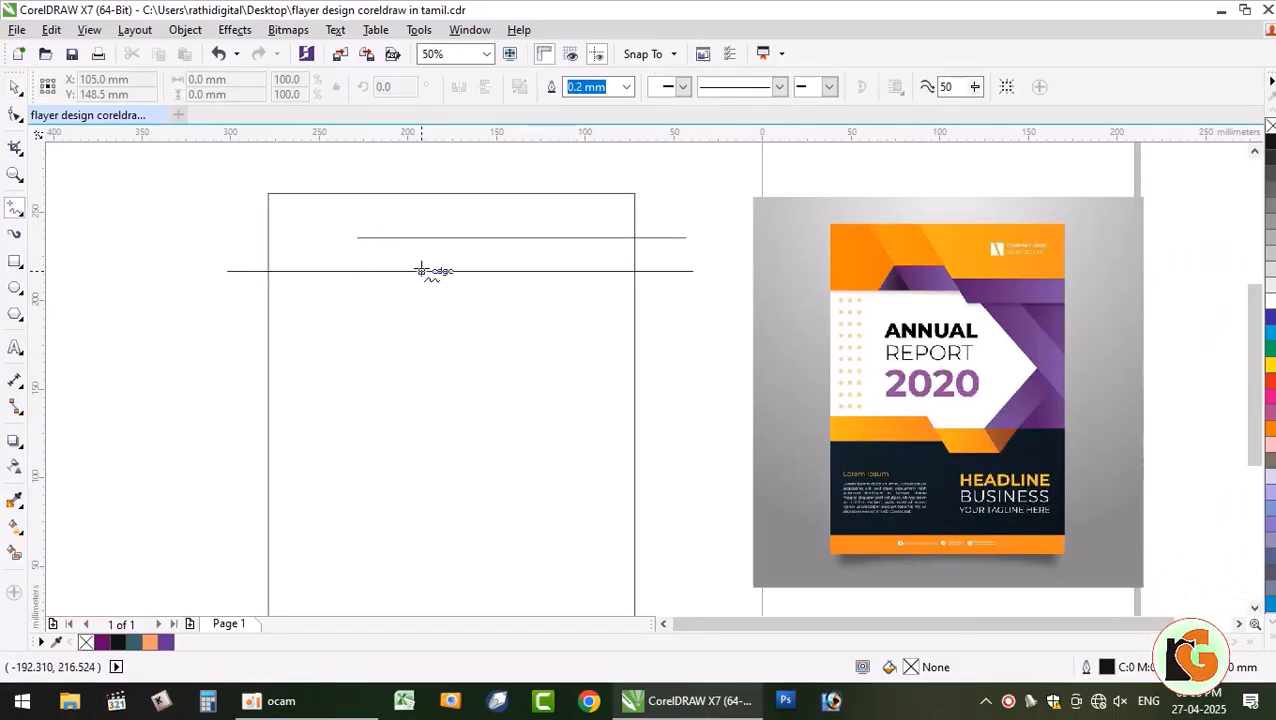
left_click(385, 212)
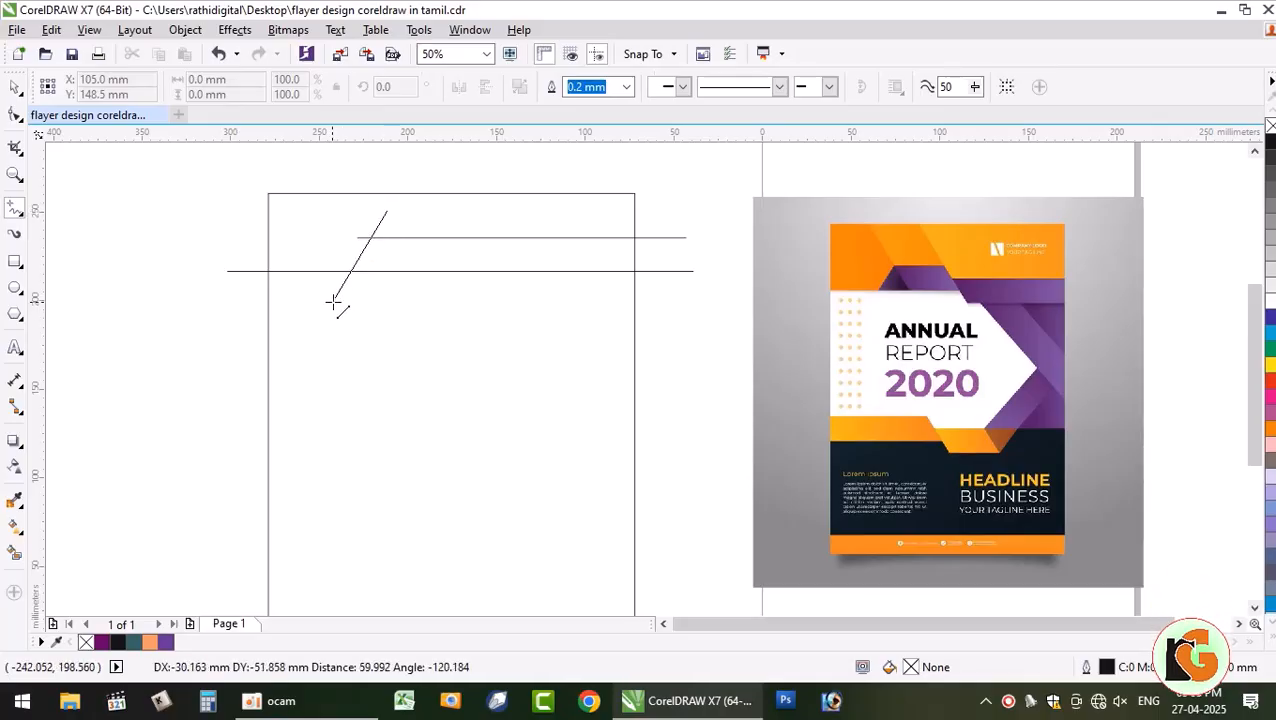
left_click(331, 304)
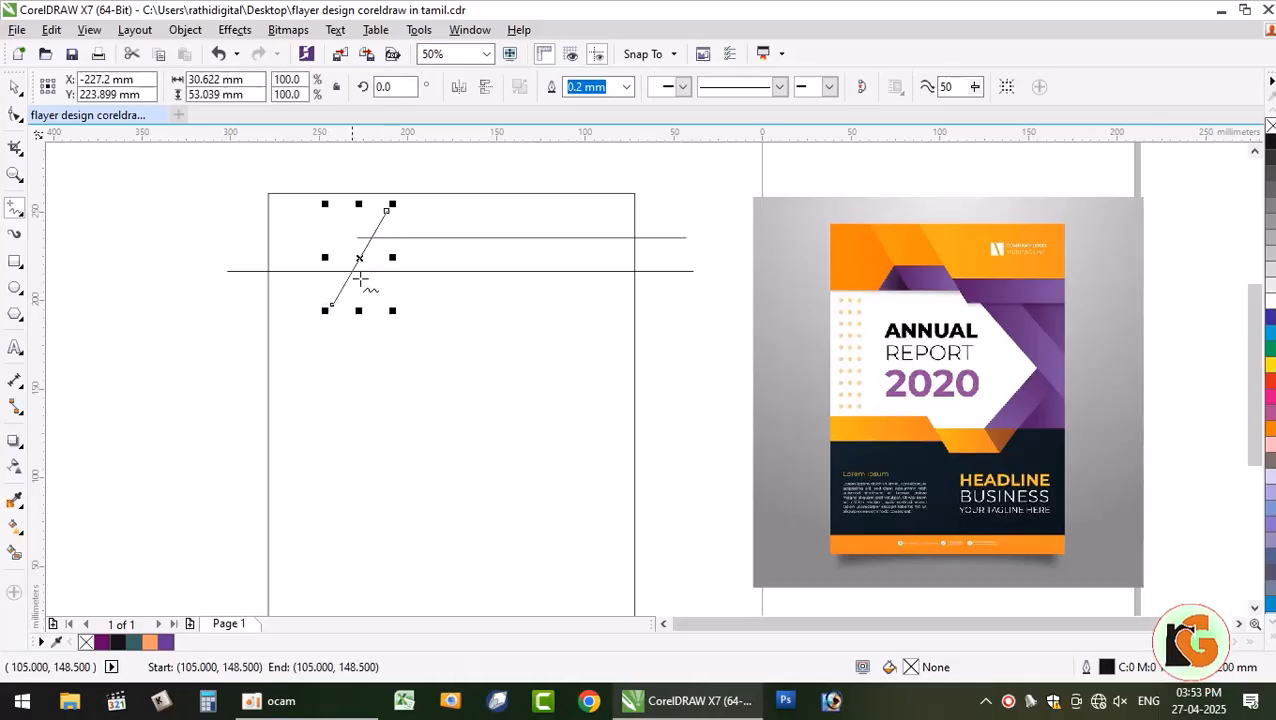
- Mirror the diagonal horizontally and shift it right so the lines form an X
left_click(15, 89)
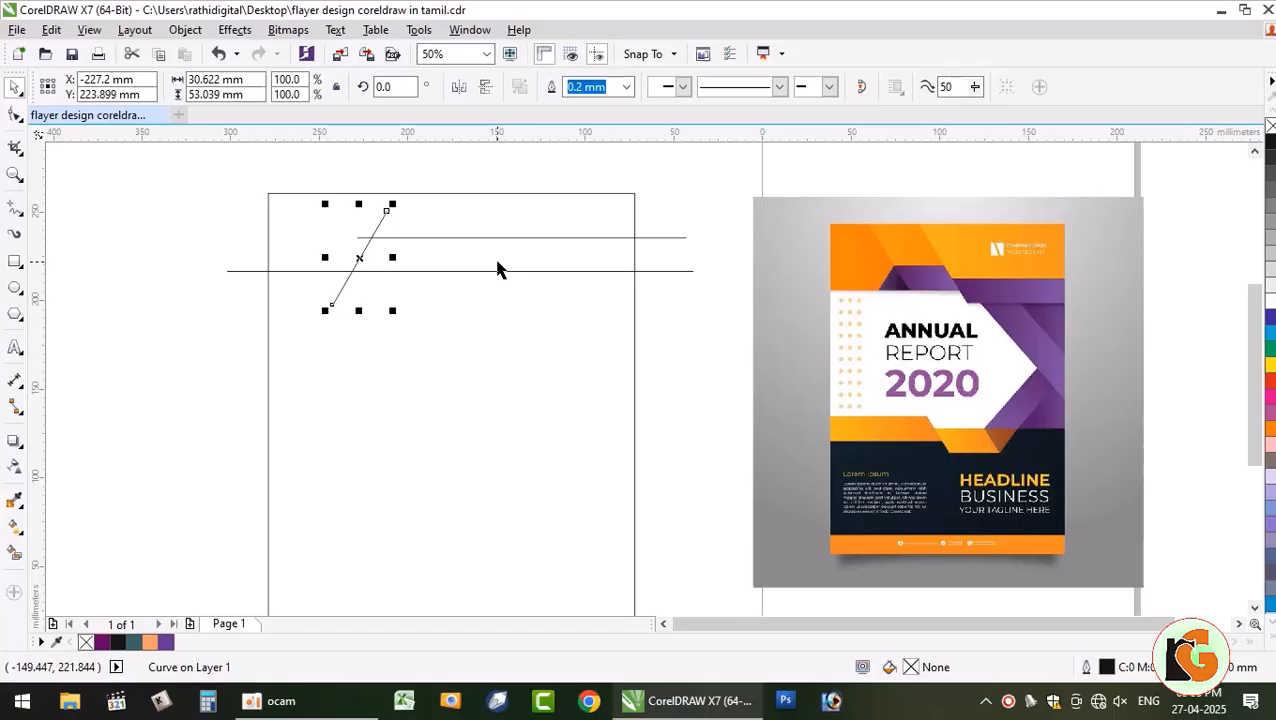
left_click(463, 87)
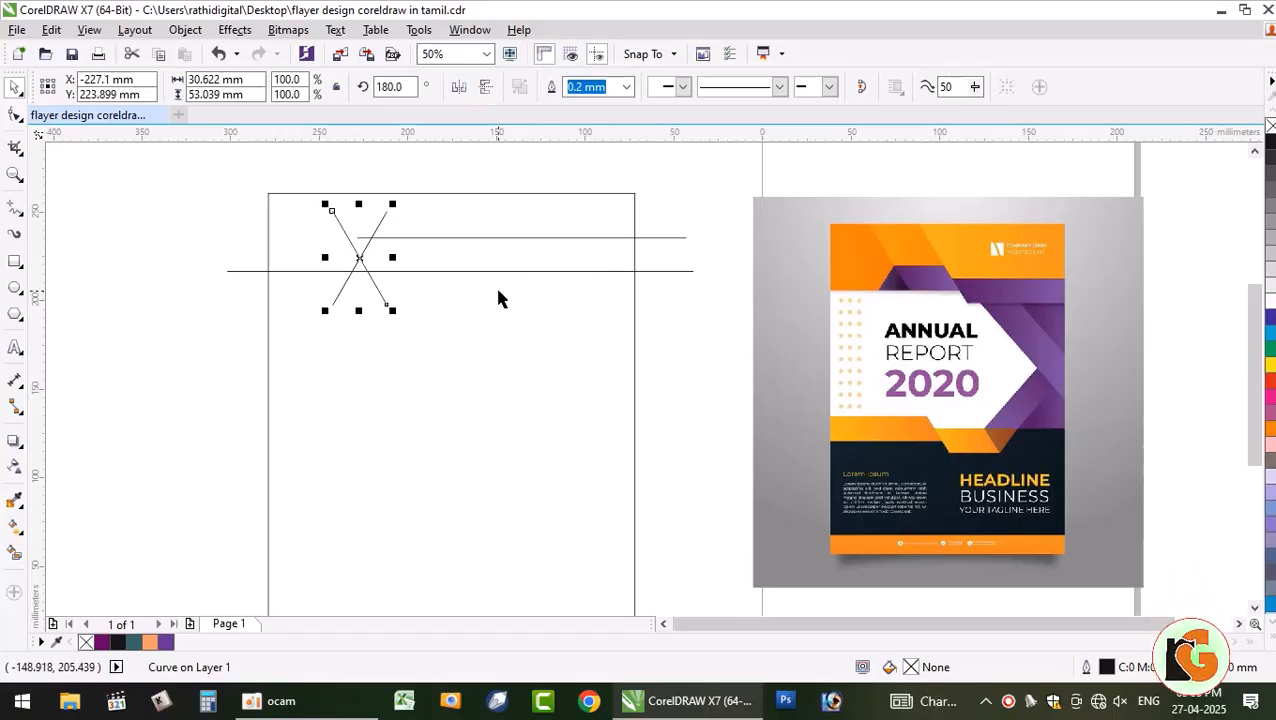
left_click_drag(360, 257, 381, 254)
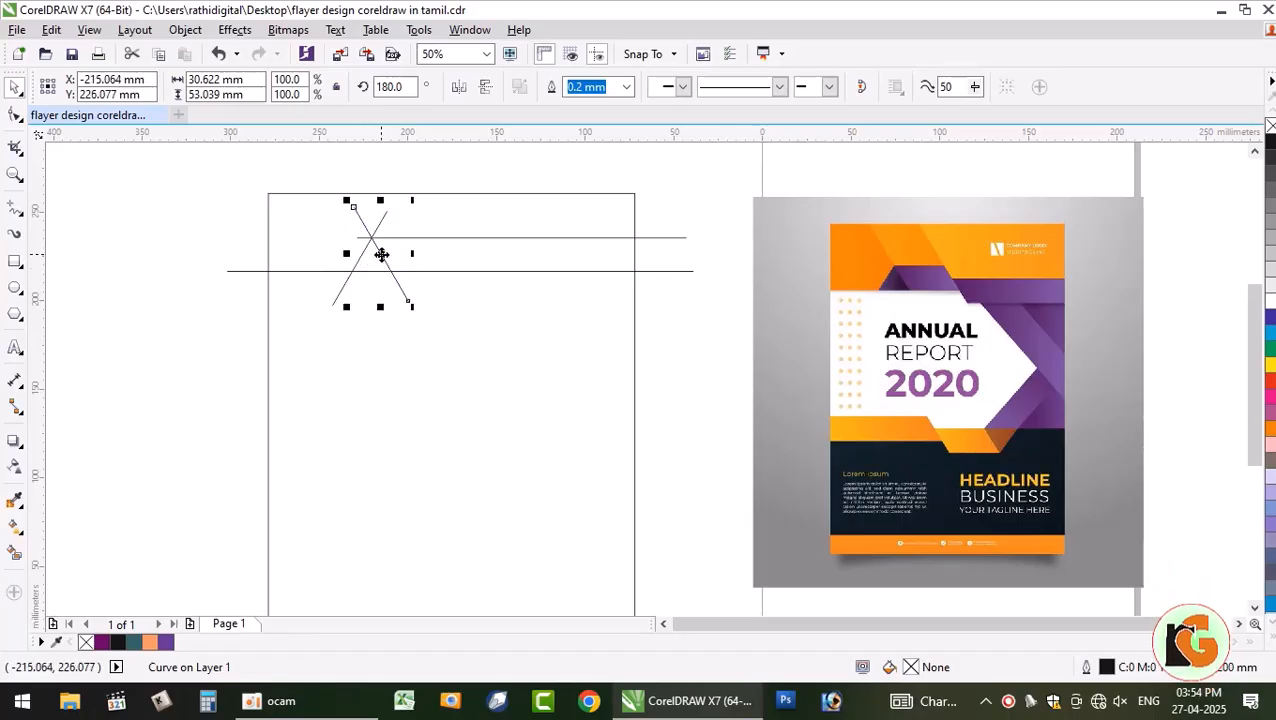
scroll(378, 279, "up", 3)
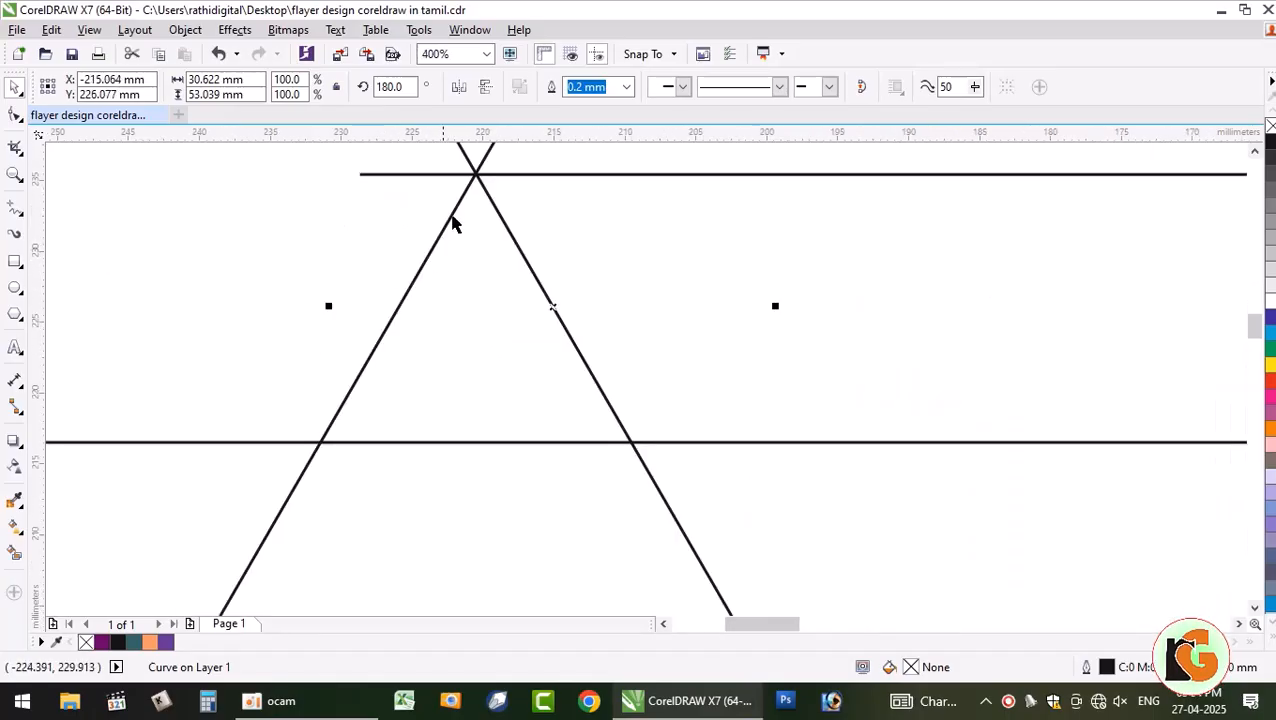
scroll(464, 239, "down", 2)
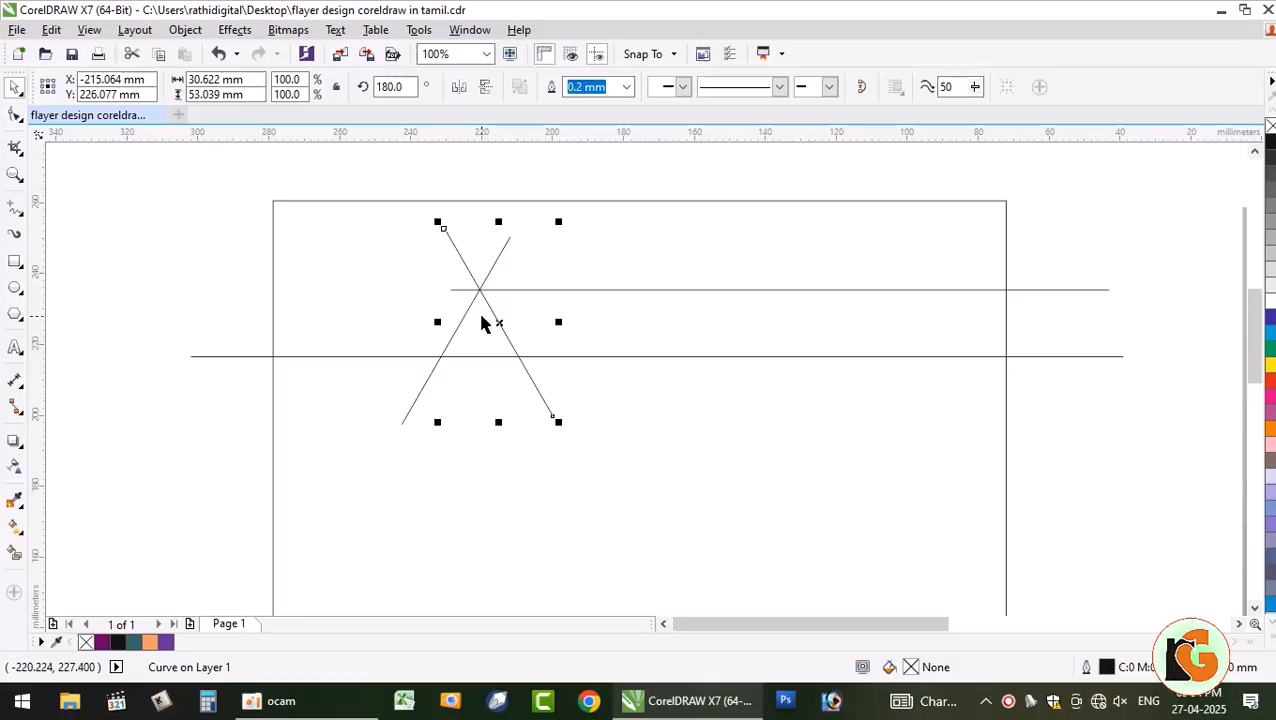
scroll(484, 343, "down", 1)
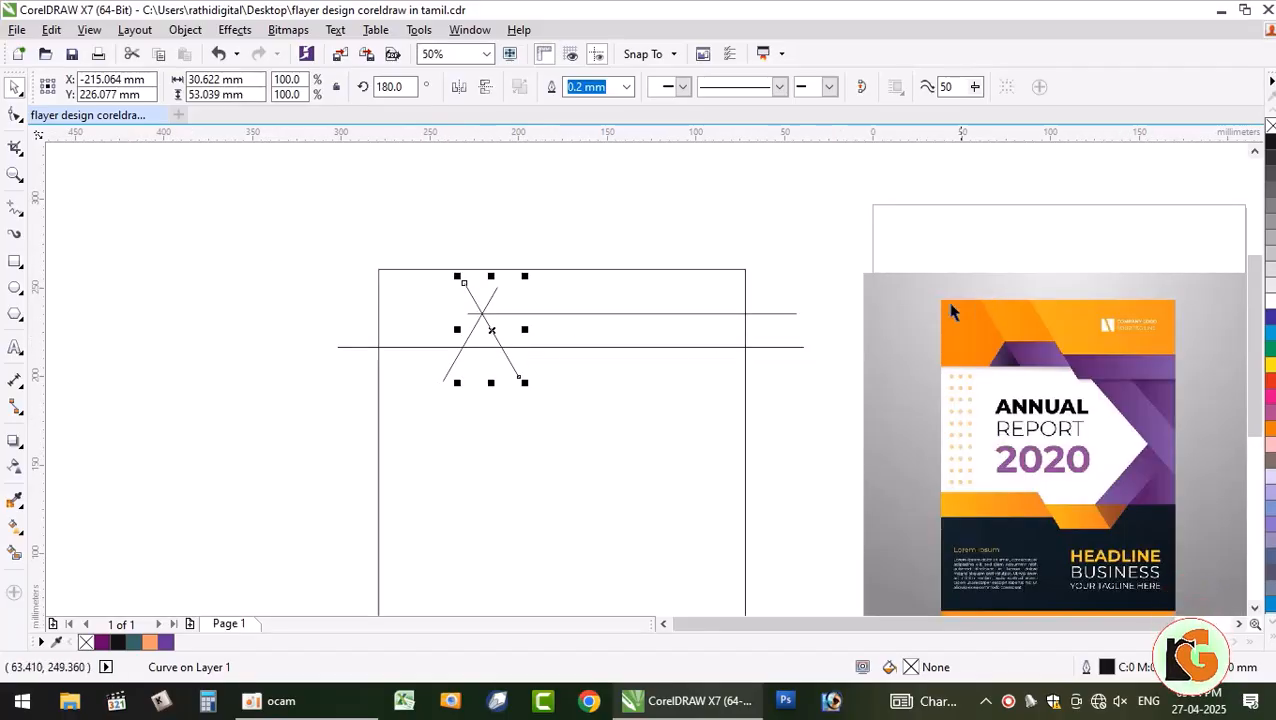
- Enlarge the backslash diagonal to about 150% and place a parallel copy to its right
left_click(232, 282)
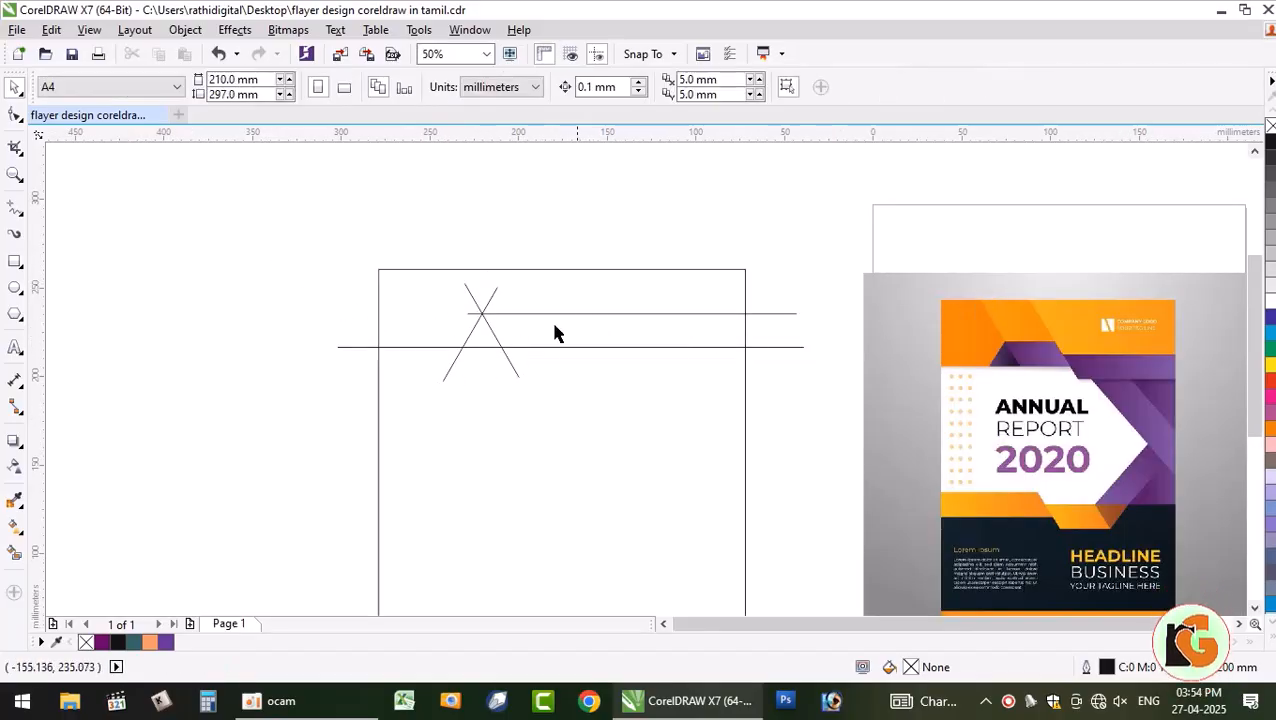
left_click(497, 339)
left_click_drag(437, 244, 424, 225)
left_click(265, 367)
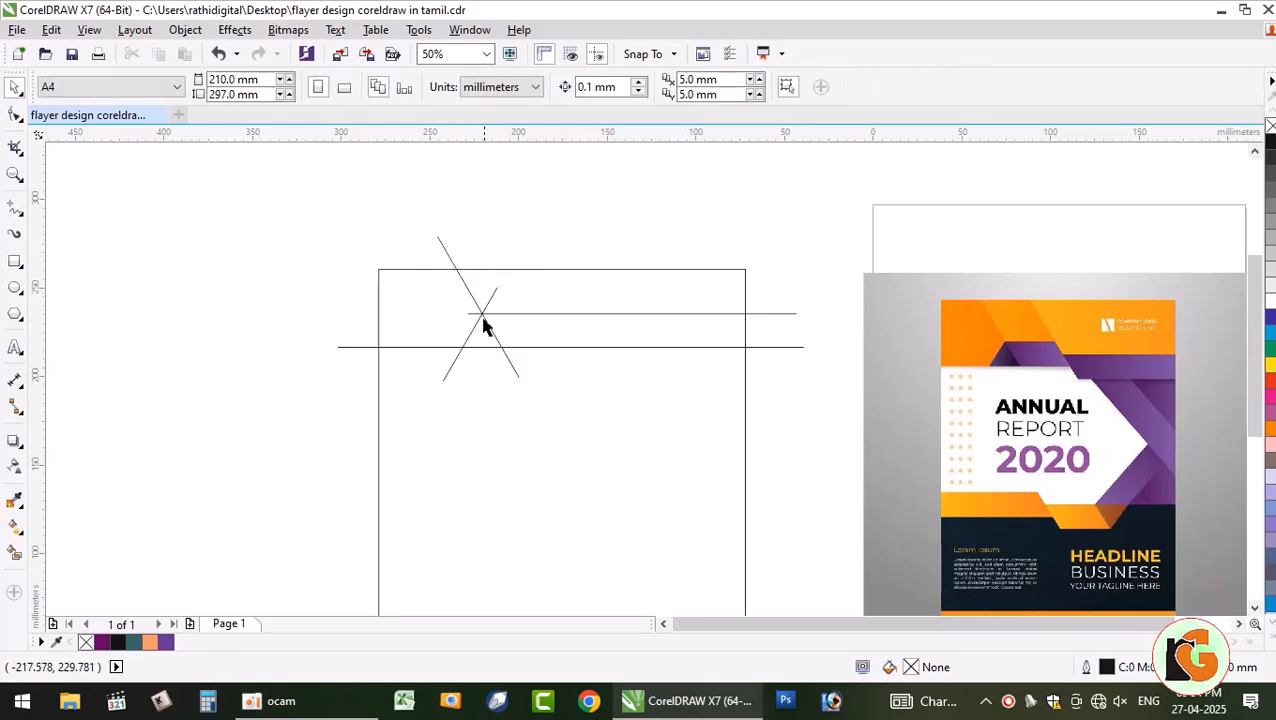
left_click(478, 308)
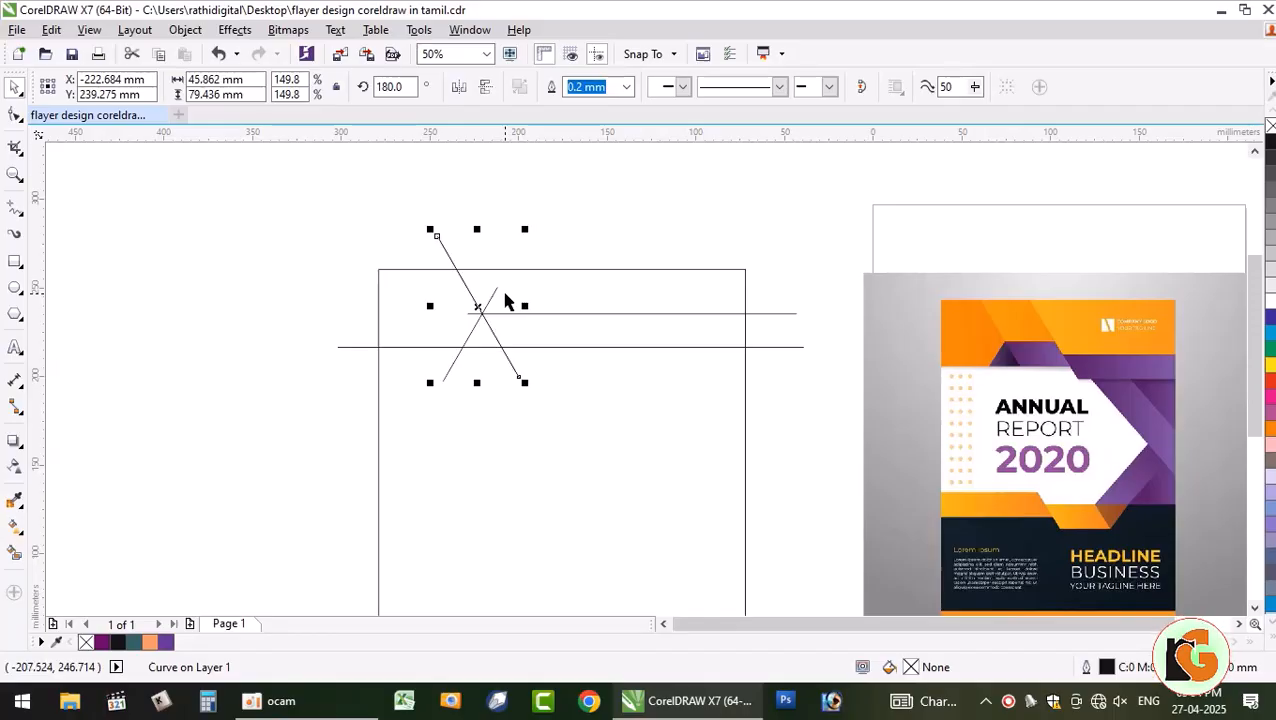
left_click_drag(480, 304, 543, 298)
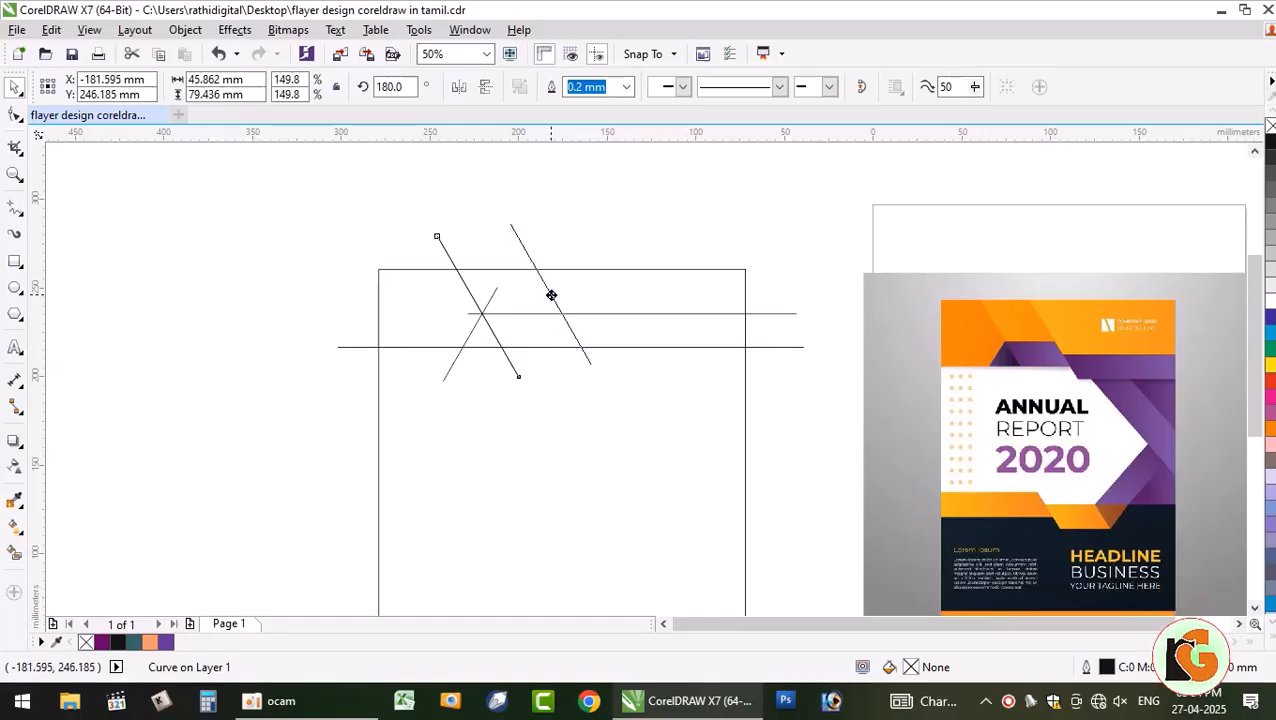
- Copy the short upper horizontal line to a lower position
left_click(223, 263)
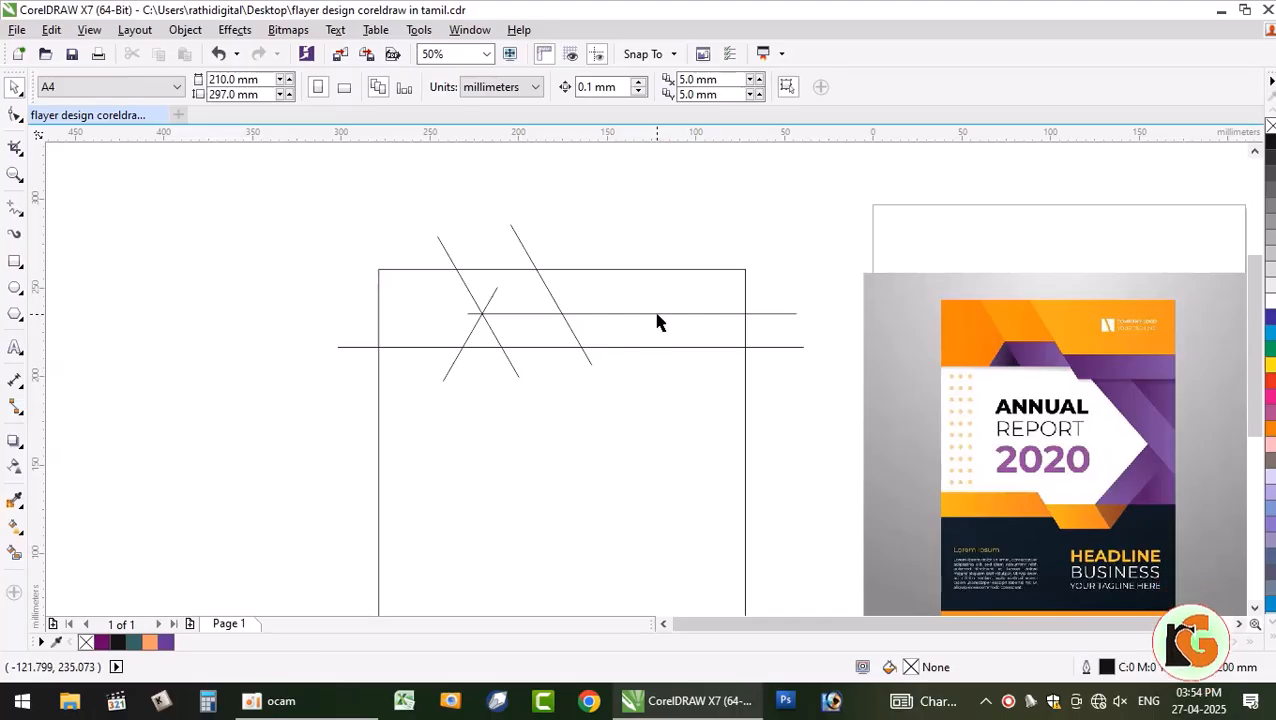
left_click(690, 314)
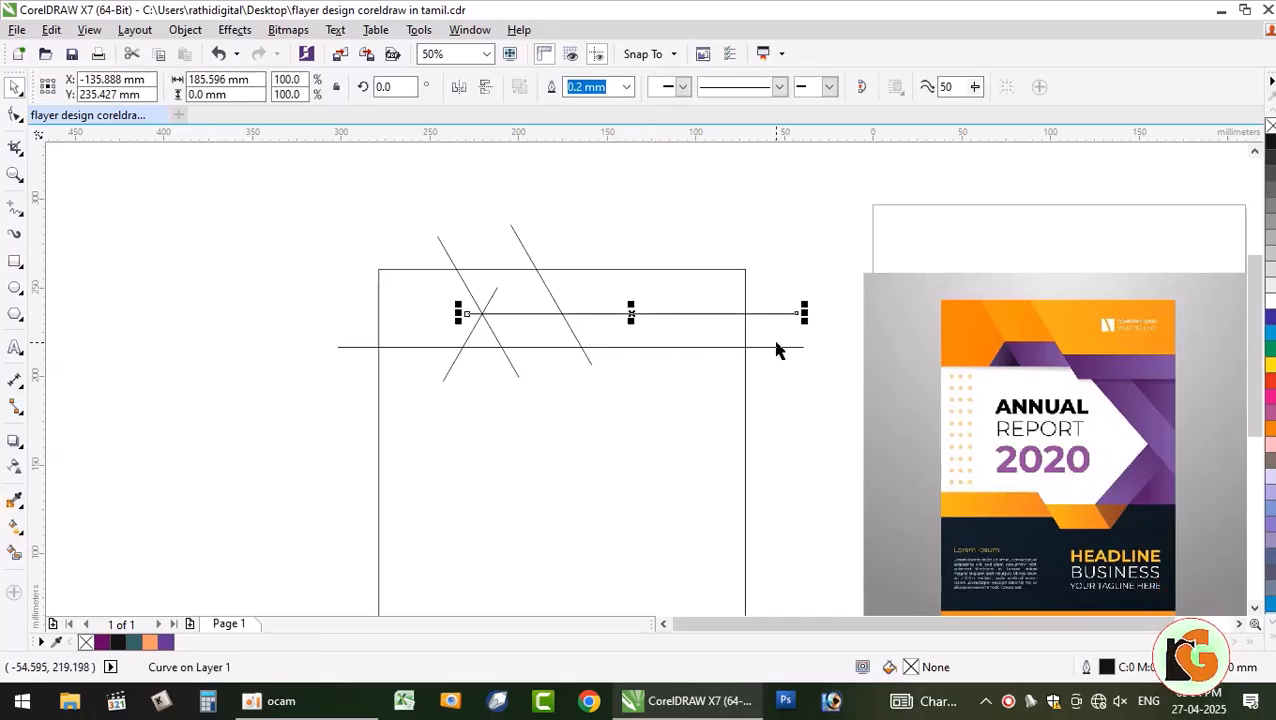
left_click_drag(631, 313, 639, 377)
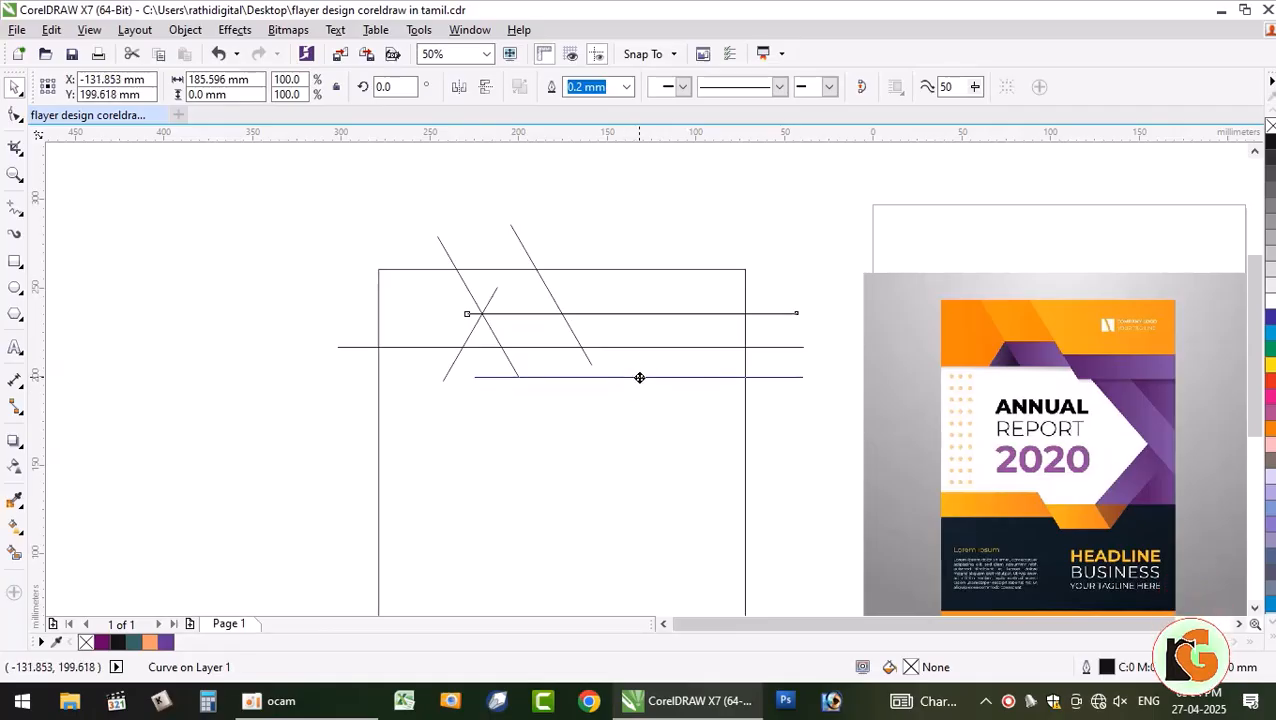
- Lengthen the right diagonal line to about 204%
left_click(587, 353)
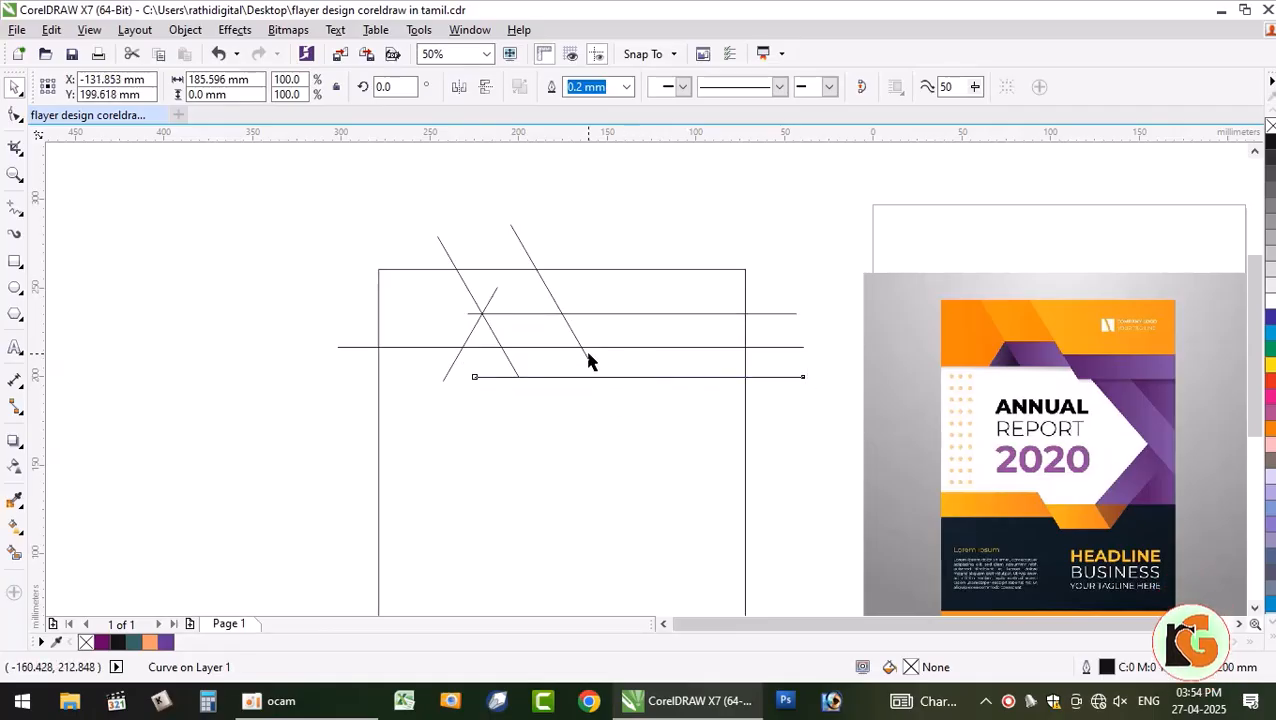
left_click(586, 356)
left_click_drag(596, 370, 627, 422)
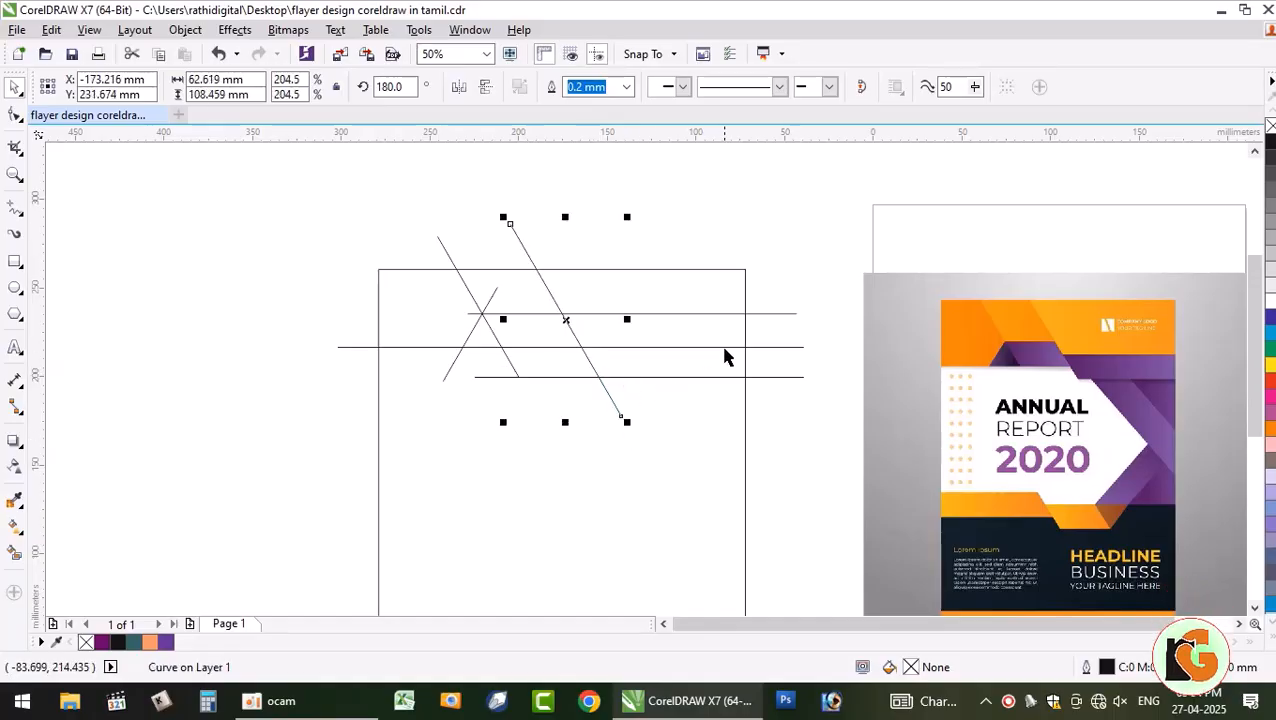
left_click(456, 424)
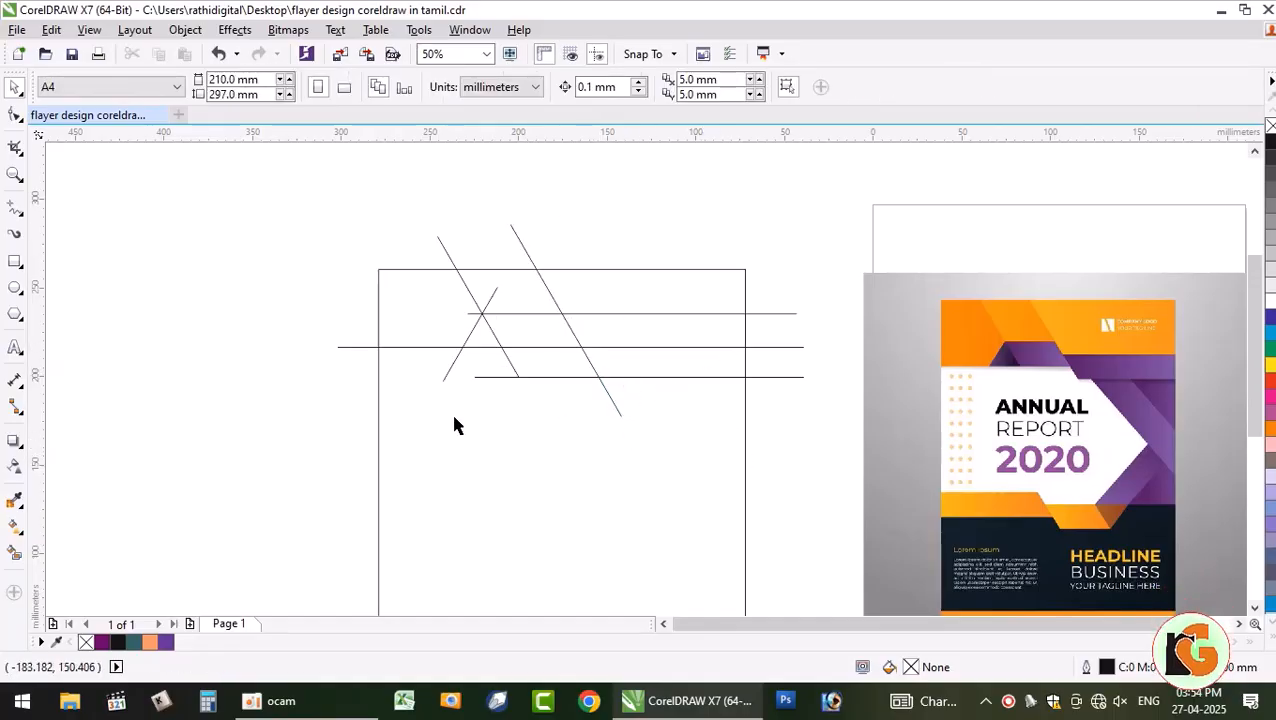
left_click(586, 358)
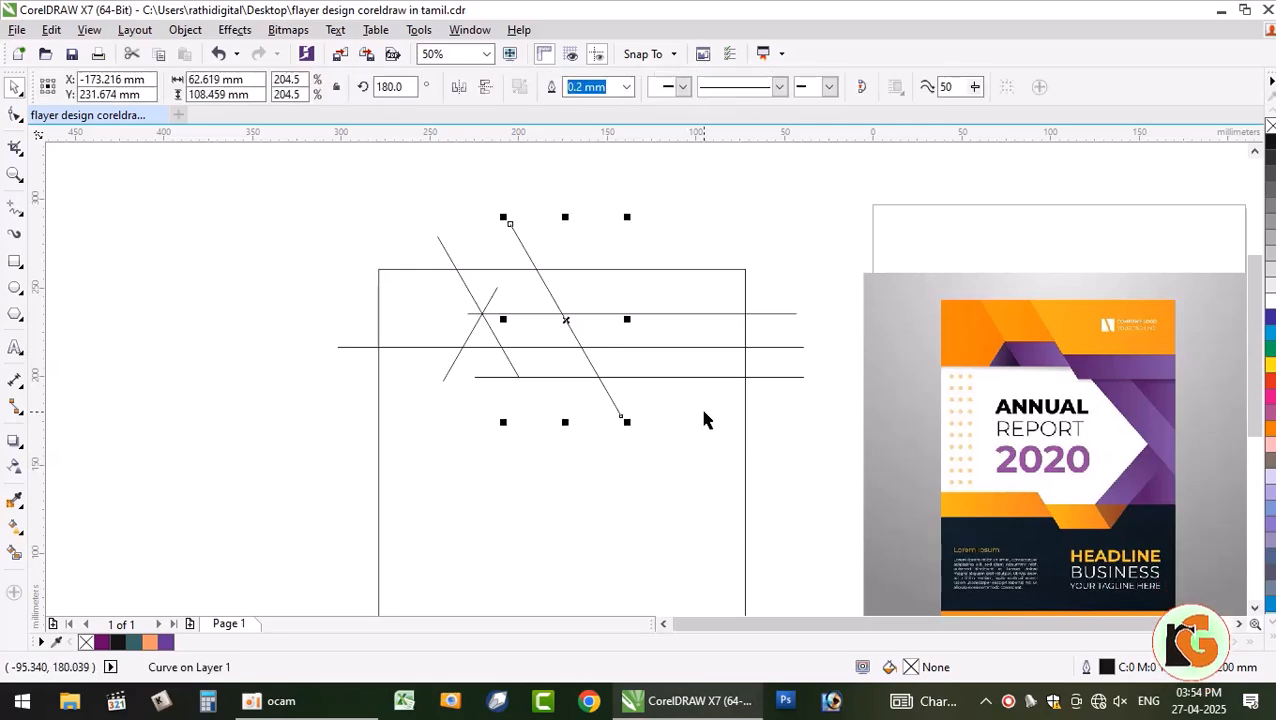
- Move the long diagonal down-right, stretch it to 263%, and drop a parallel copy up-right
left_click_drag(565, 316, 672, 461)
left_click_drag(733, 563, 752, 452)
left_click(421, 350)
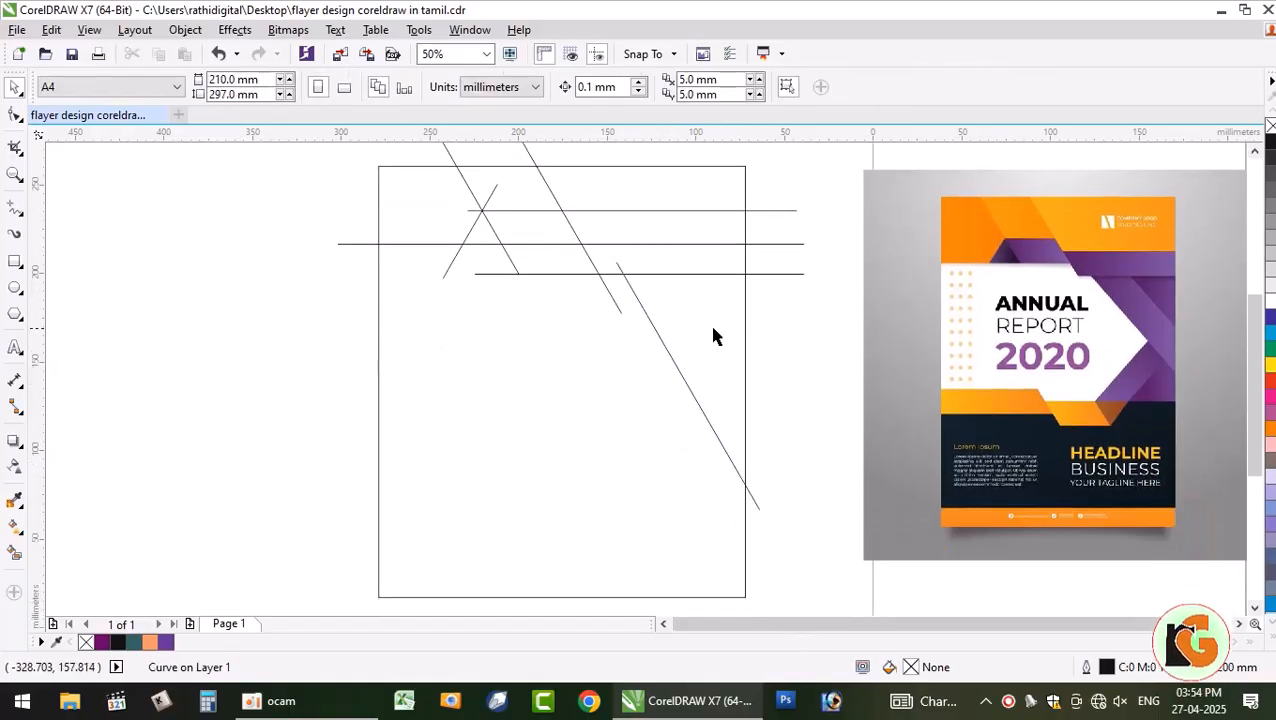
left_click(655, 340)
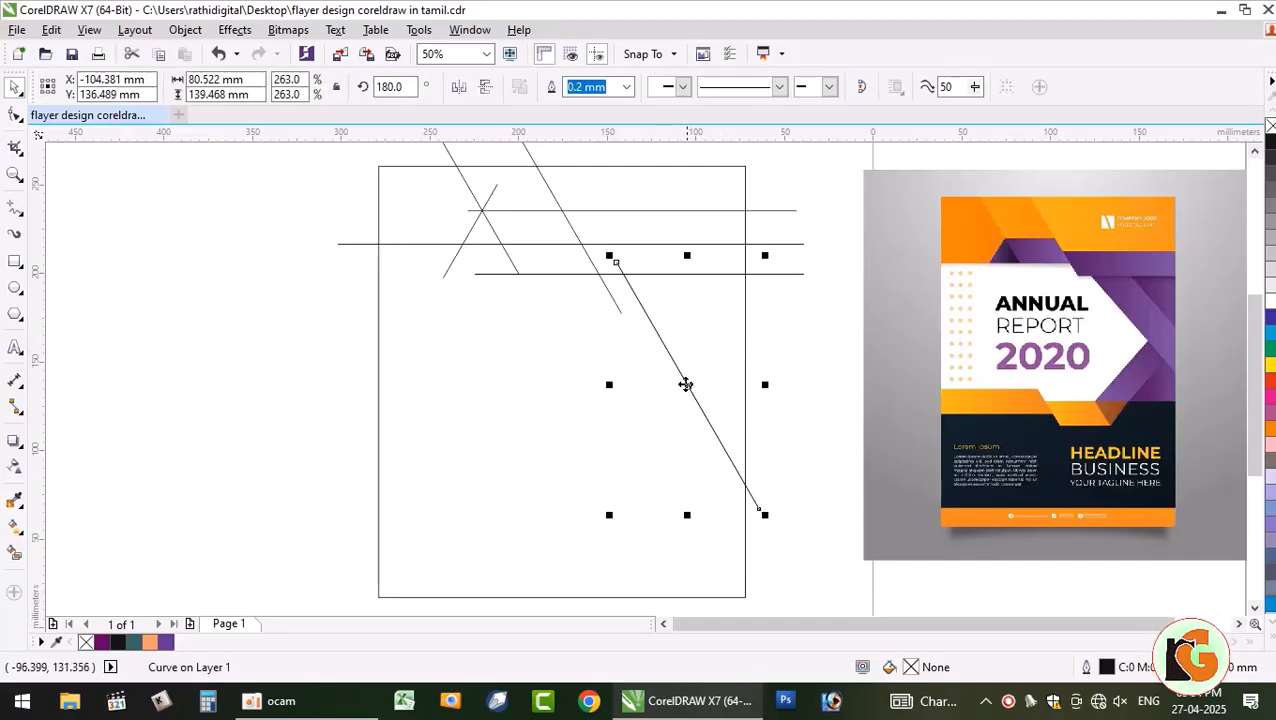
left_click_drag(685, 384, 714, 357)
left_click(330, 408)
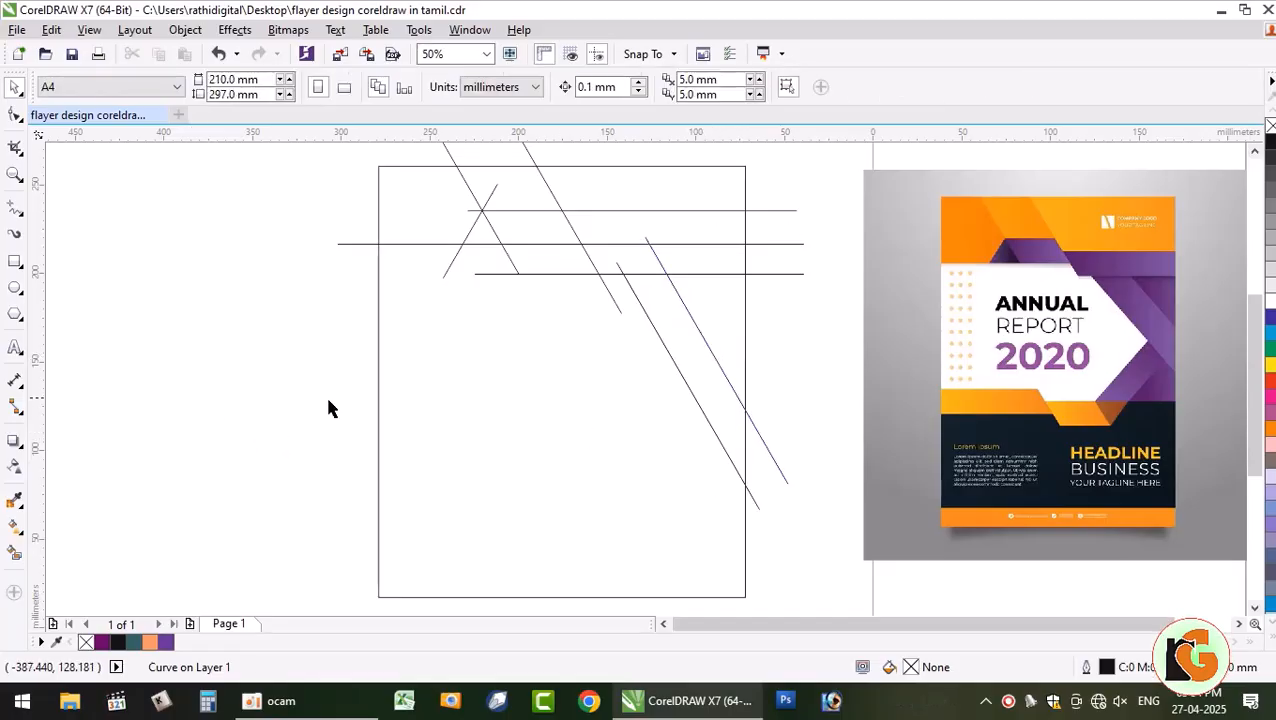
- Draw a short line slanting down-left across the parallel diagonals, undoing stray strokes
left_click(15, 207)
left_click_drag(378, 435, 493, 431)
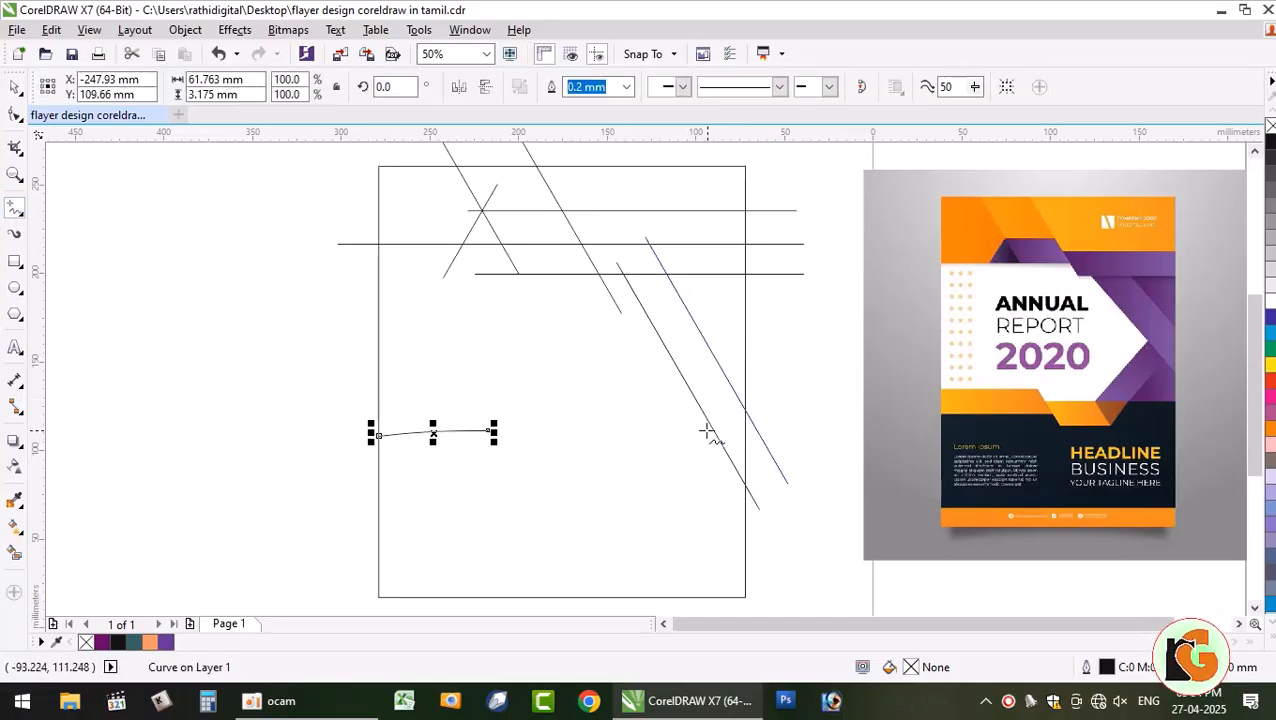
key("ctrl+z")
left_click(332, 458)
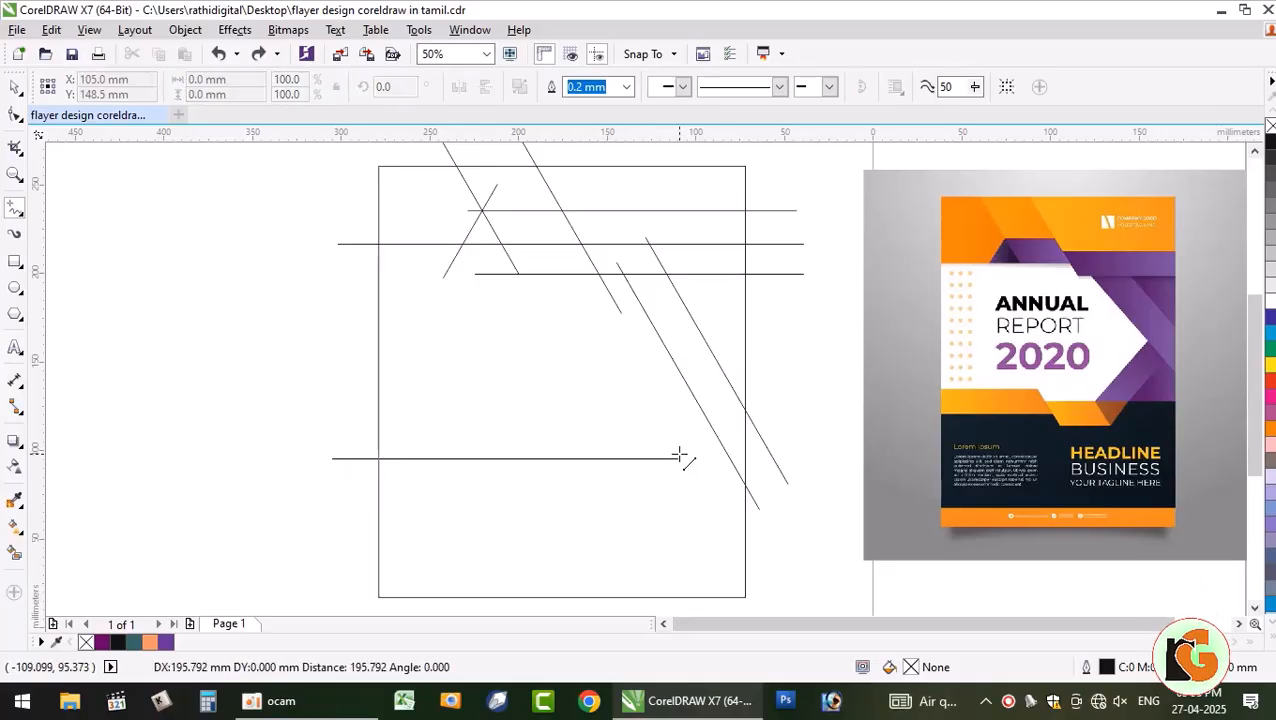
left_click(361, 415)
key("ctrl+z")
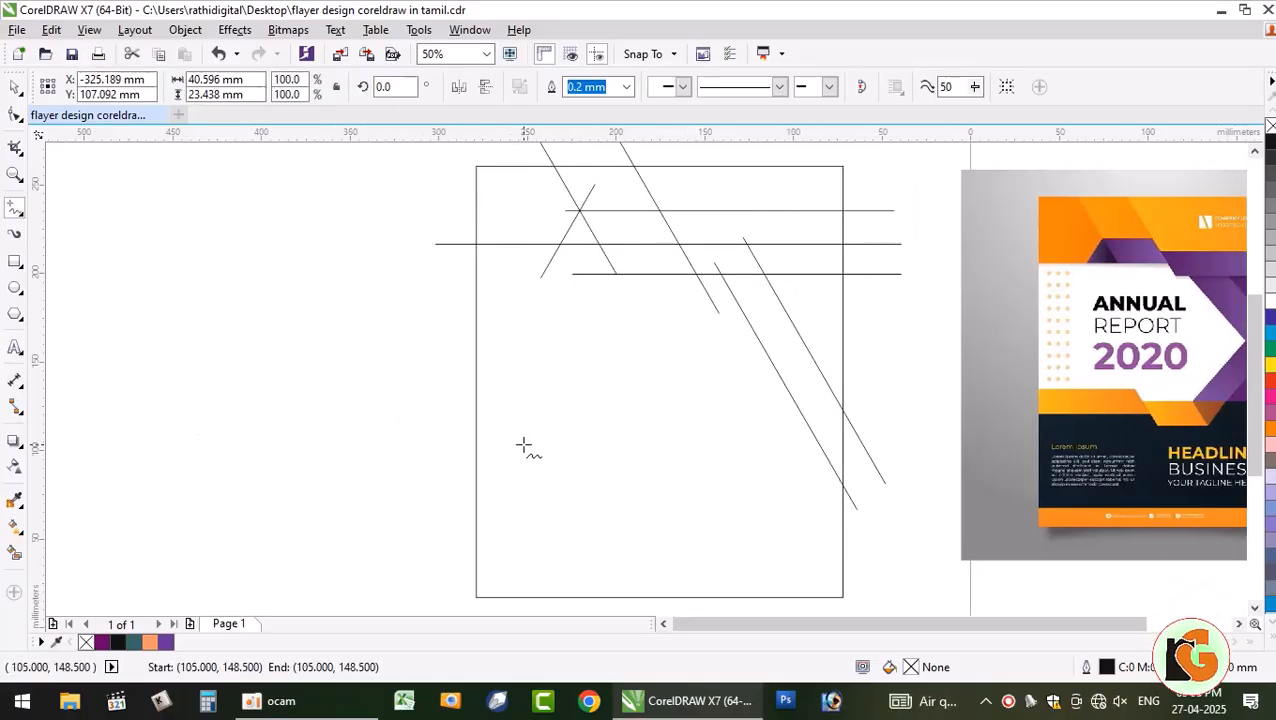
left_click(1238, 624)
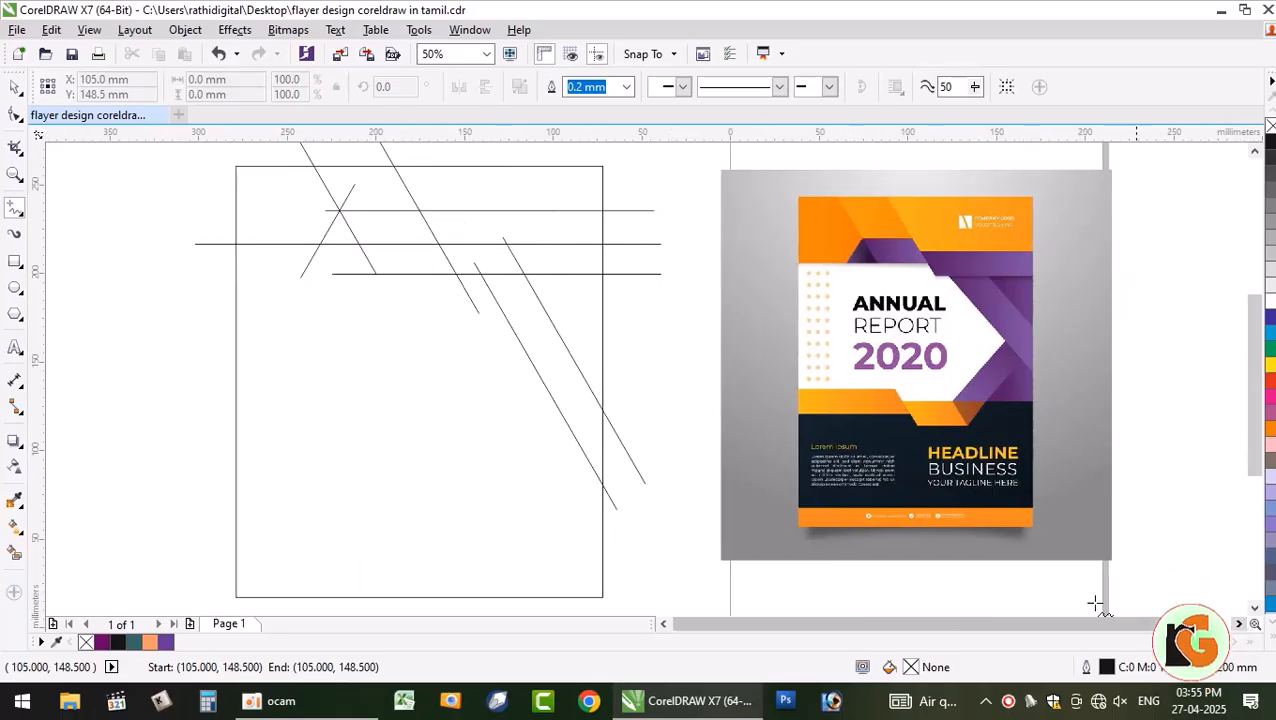
left_click(1254, 150)
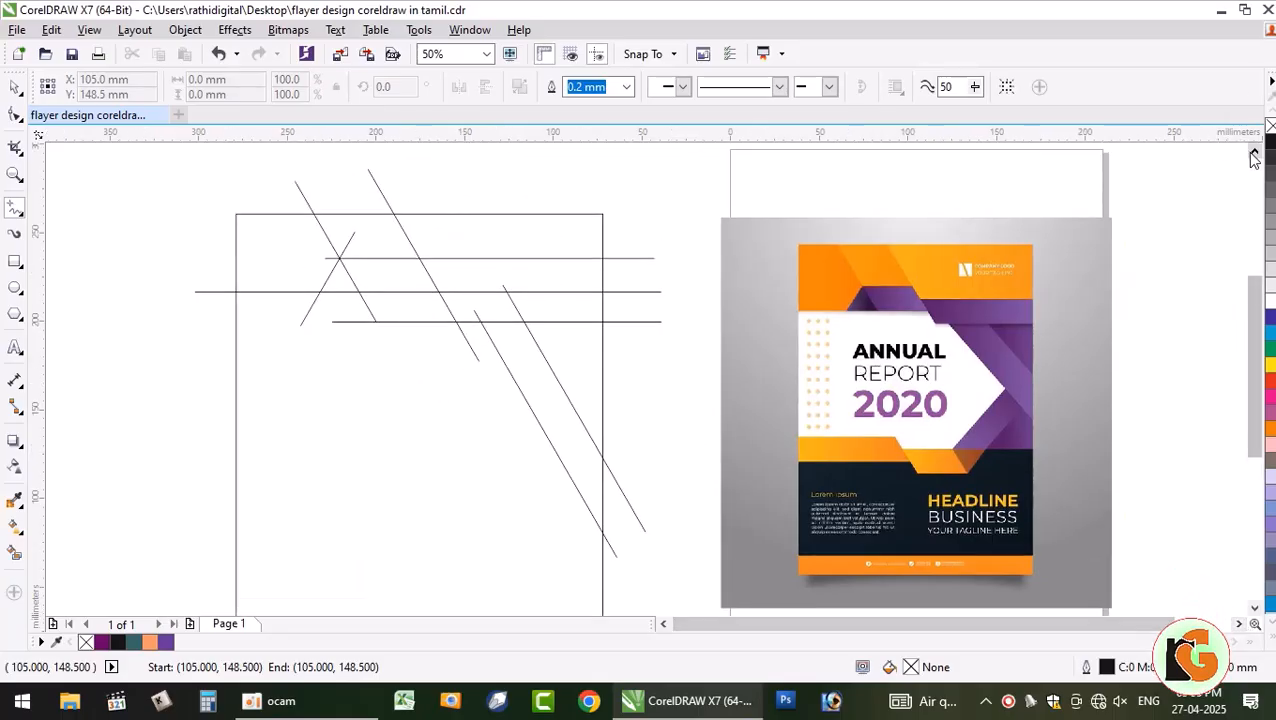
left_click(1254, 612)
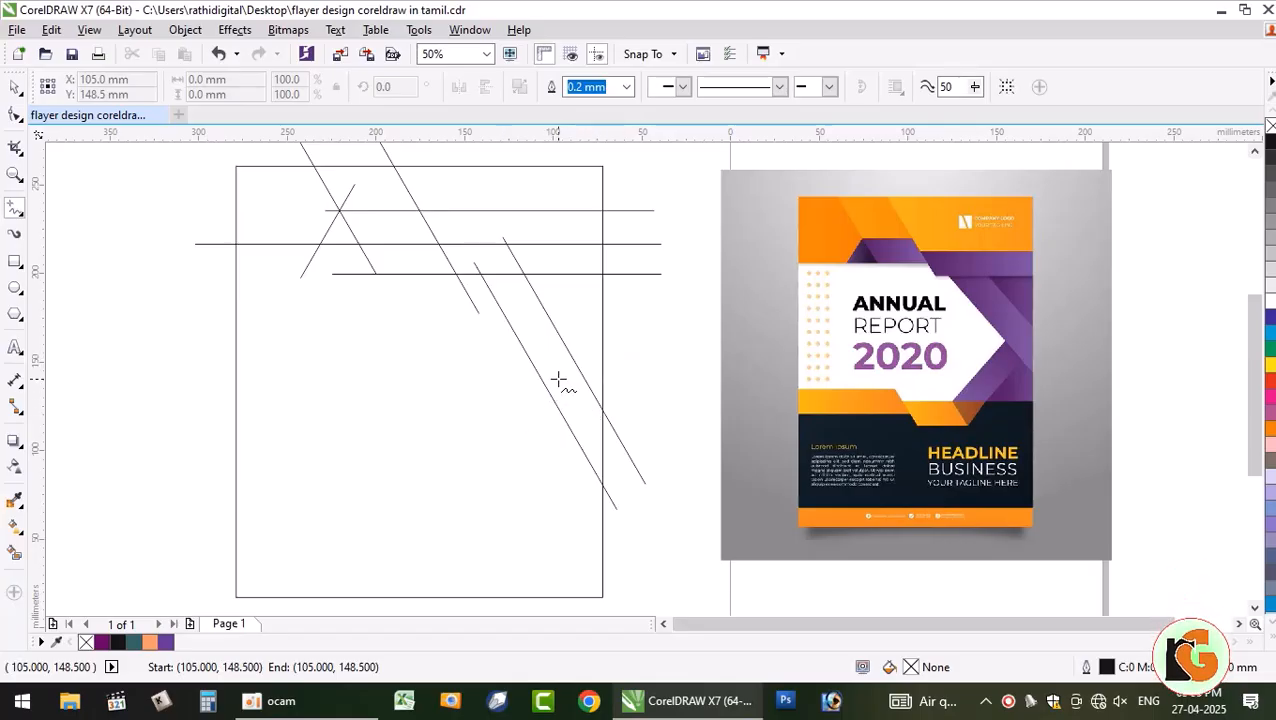
key("ctrl+z")
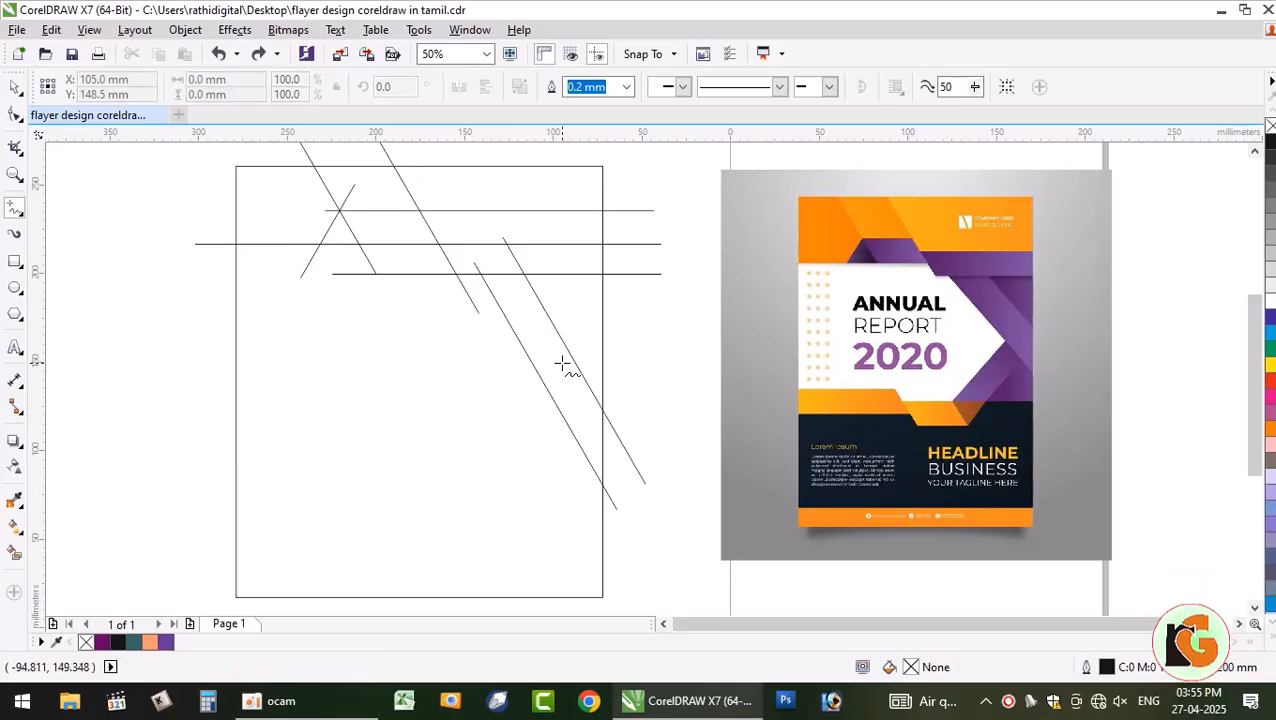
left_click_drag(551, 405, 489, 483)
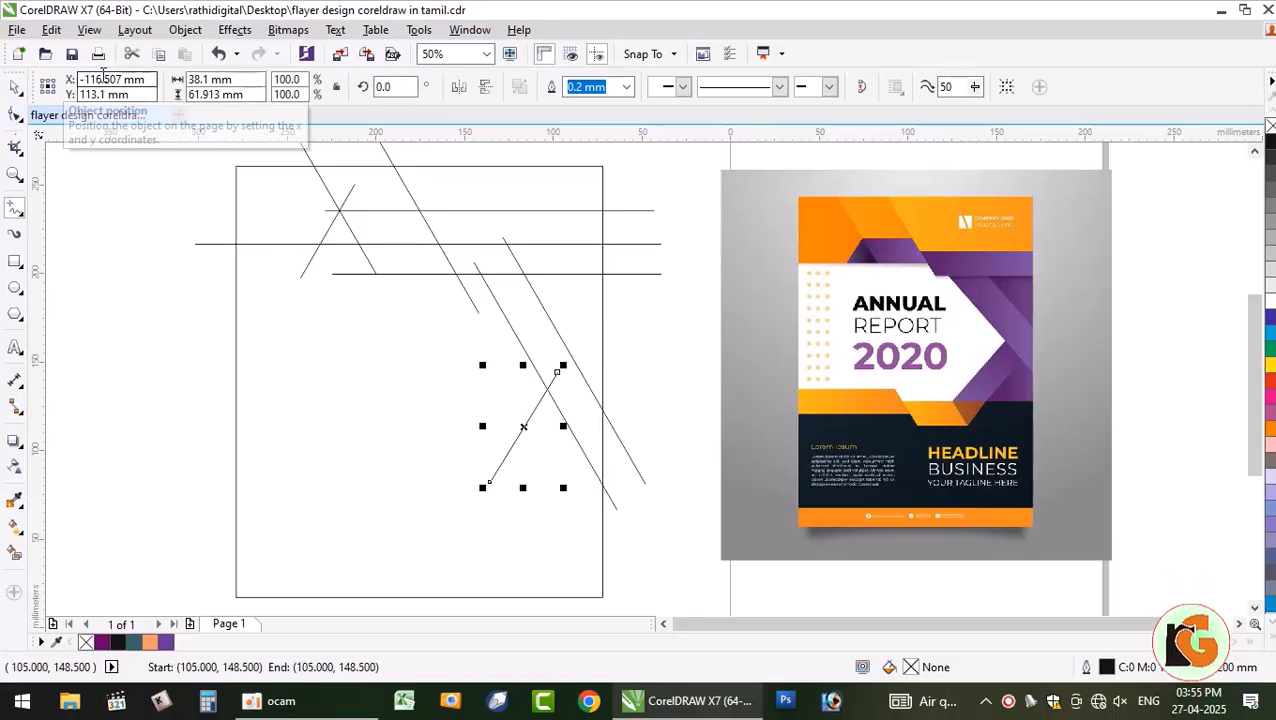
- Place a parallel copy of the short slanted line just to its right
left_click(15, 87)
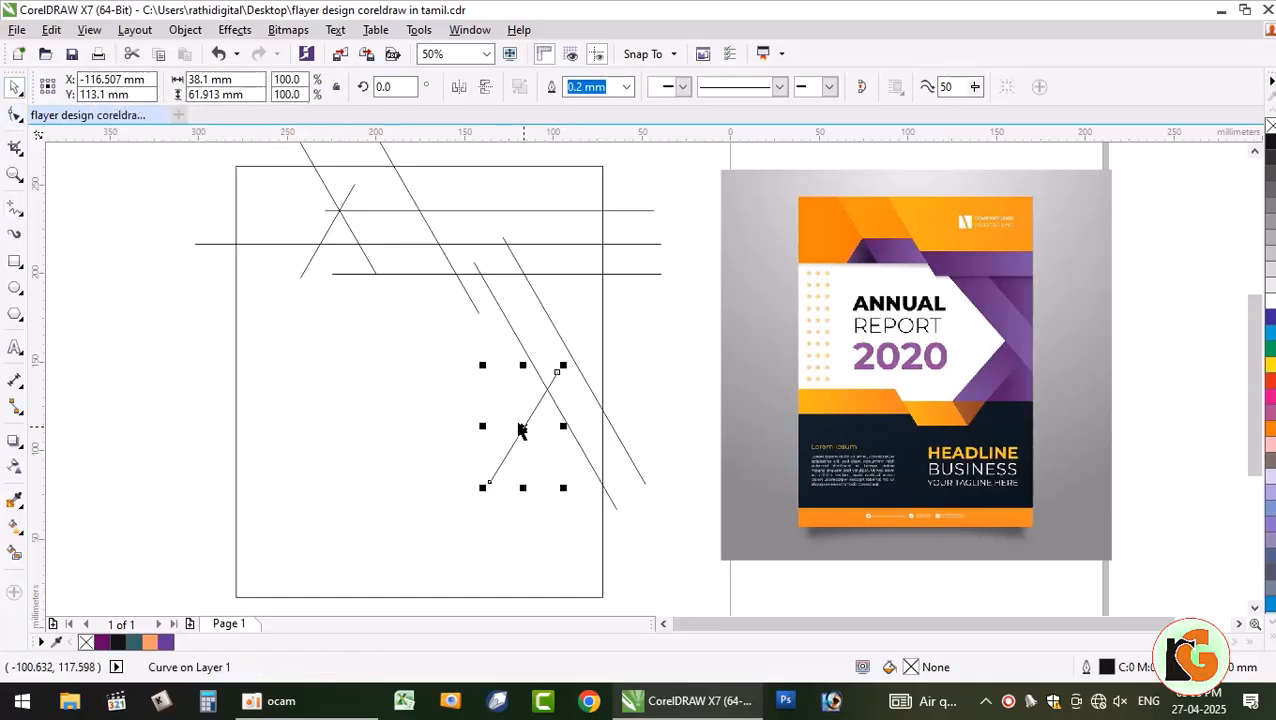
left_click_drag(520, 430, 547, 455)
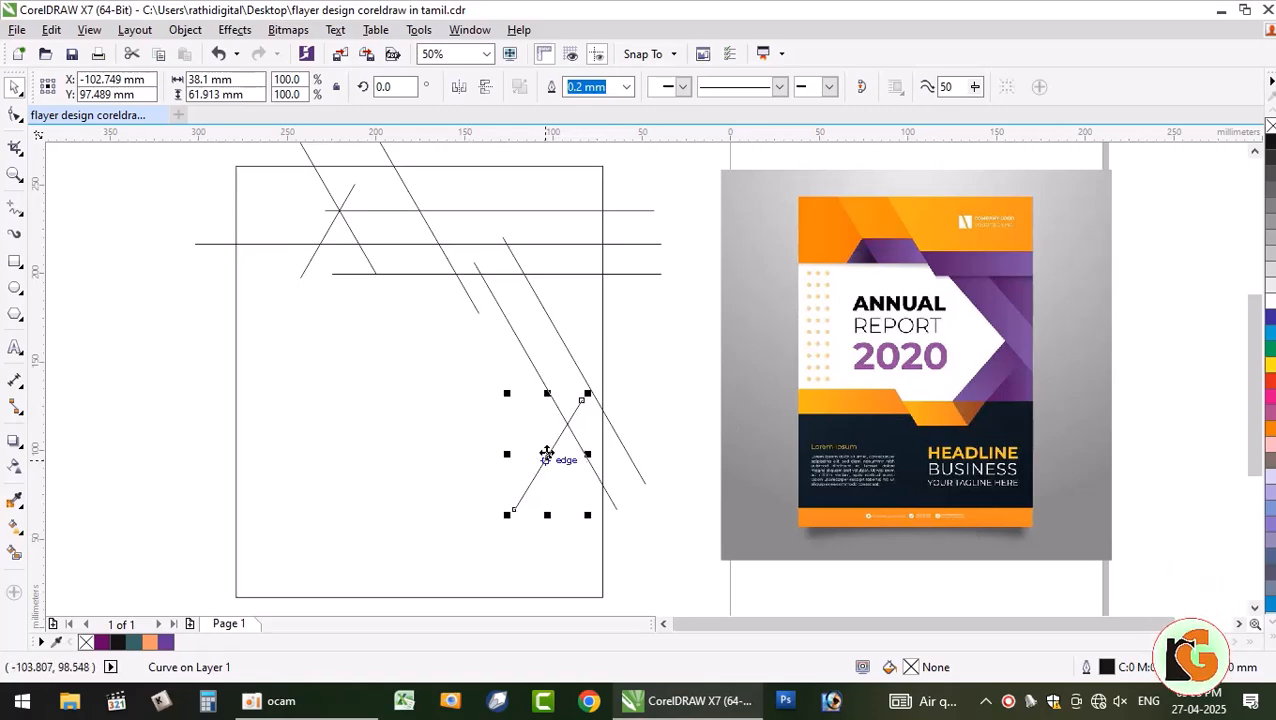
left_click_drag(550, 453, 588, 470)
key("ctrl+z")
key("ctrl+z")
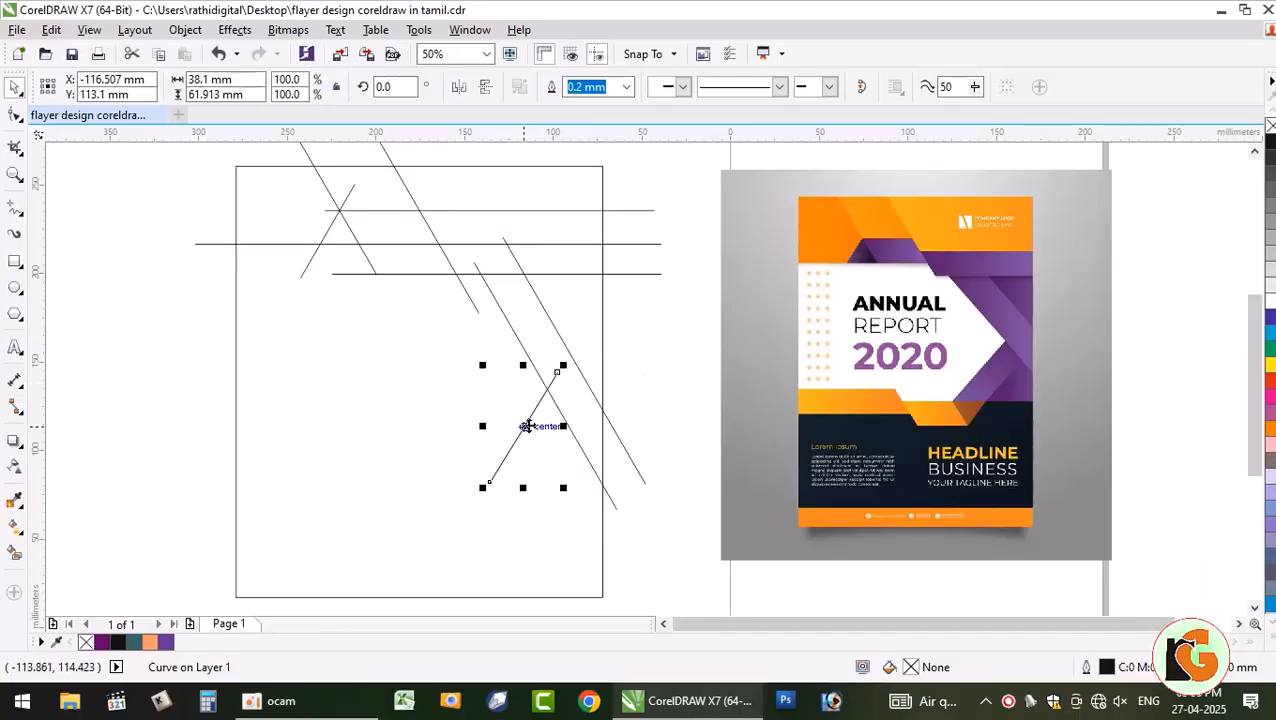
left_click_drag(523, 427, 561, 445)
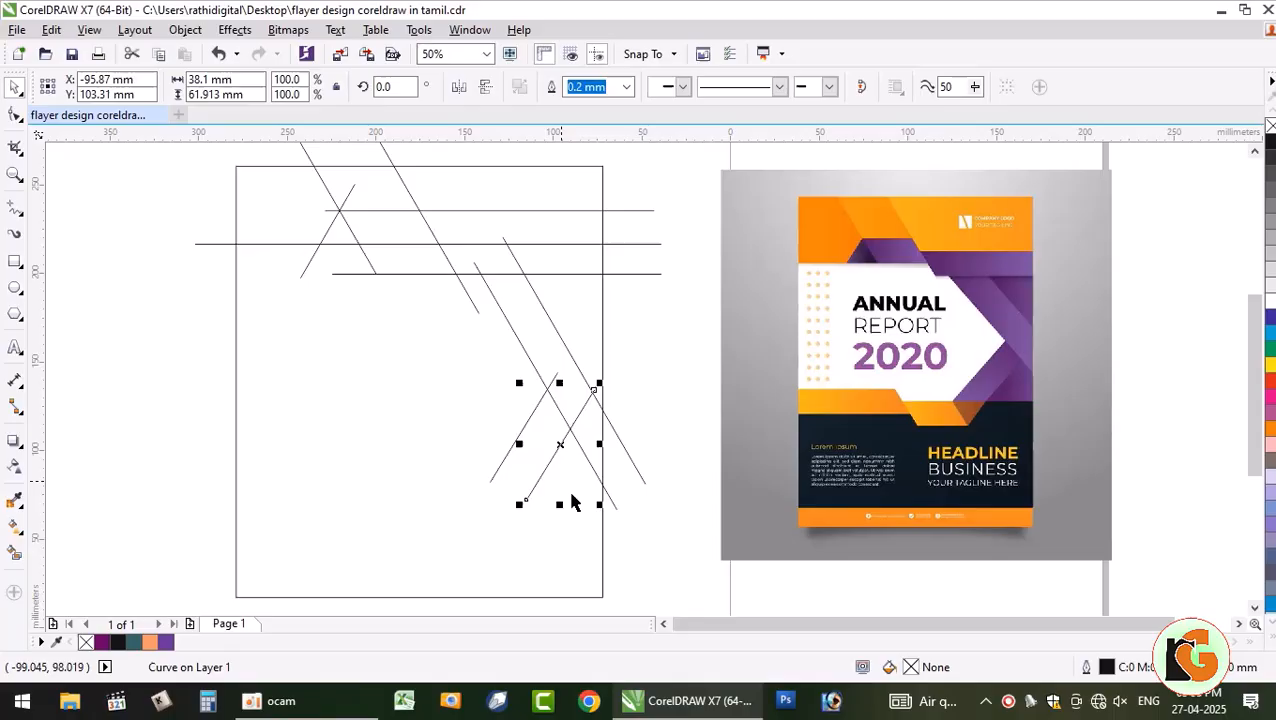
left_click(390, 256)
- Drop a copy of the long horizontal line lower on the page through the short lines
left_click(390, 244)
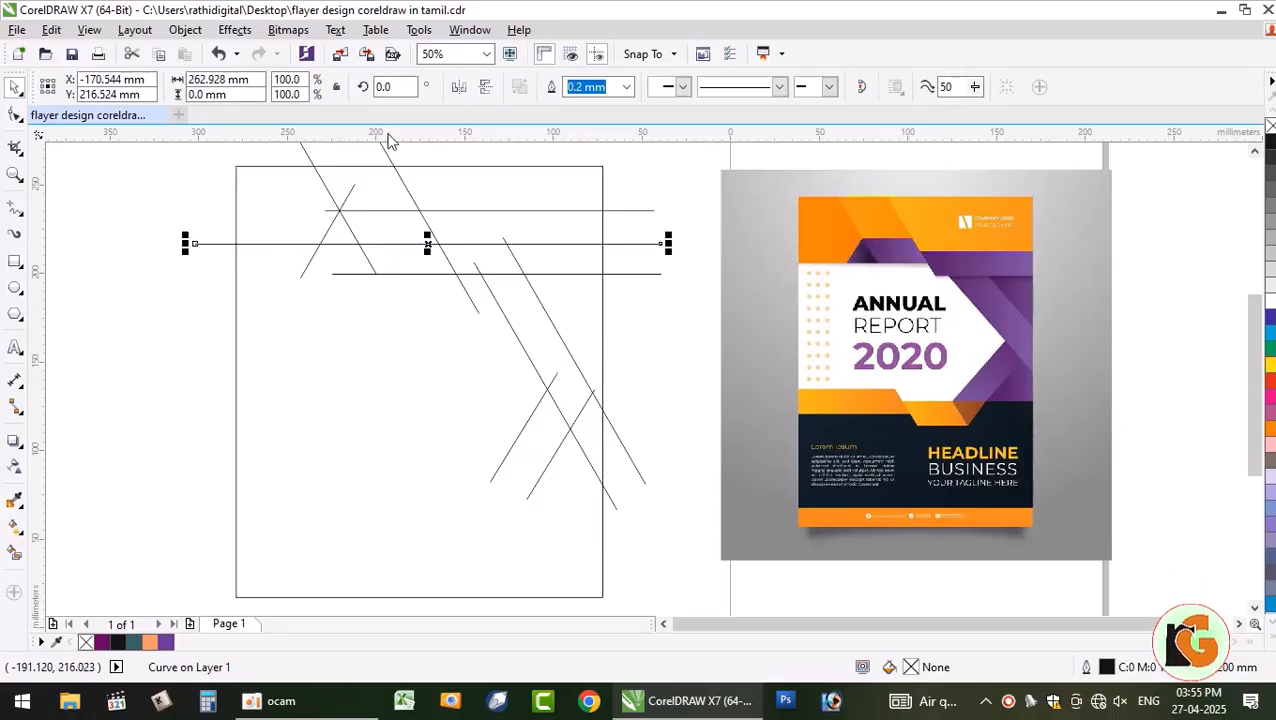
left_click_drag(426, 250, 428, 475)
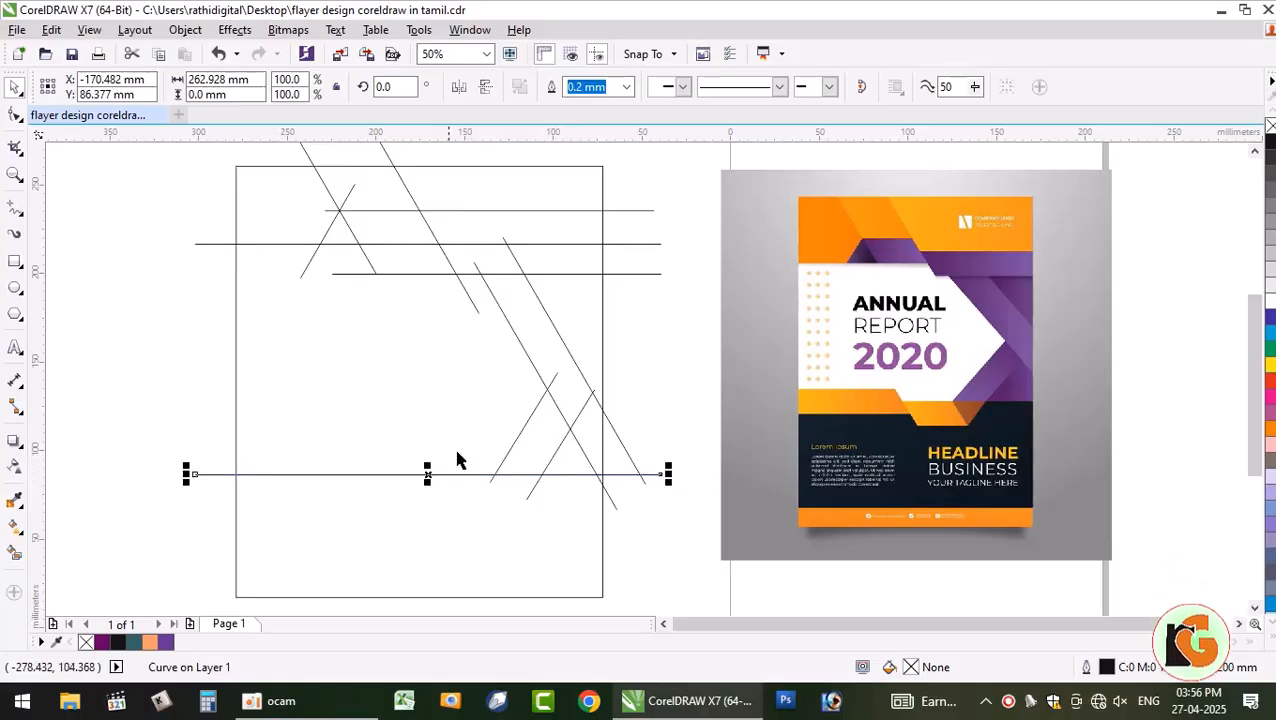
left_click(519, 438)
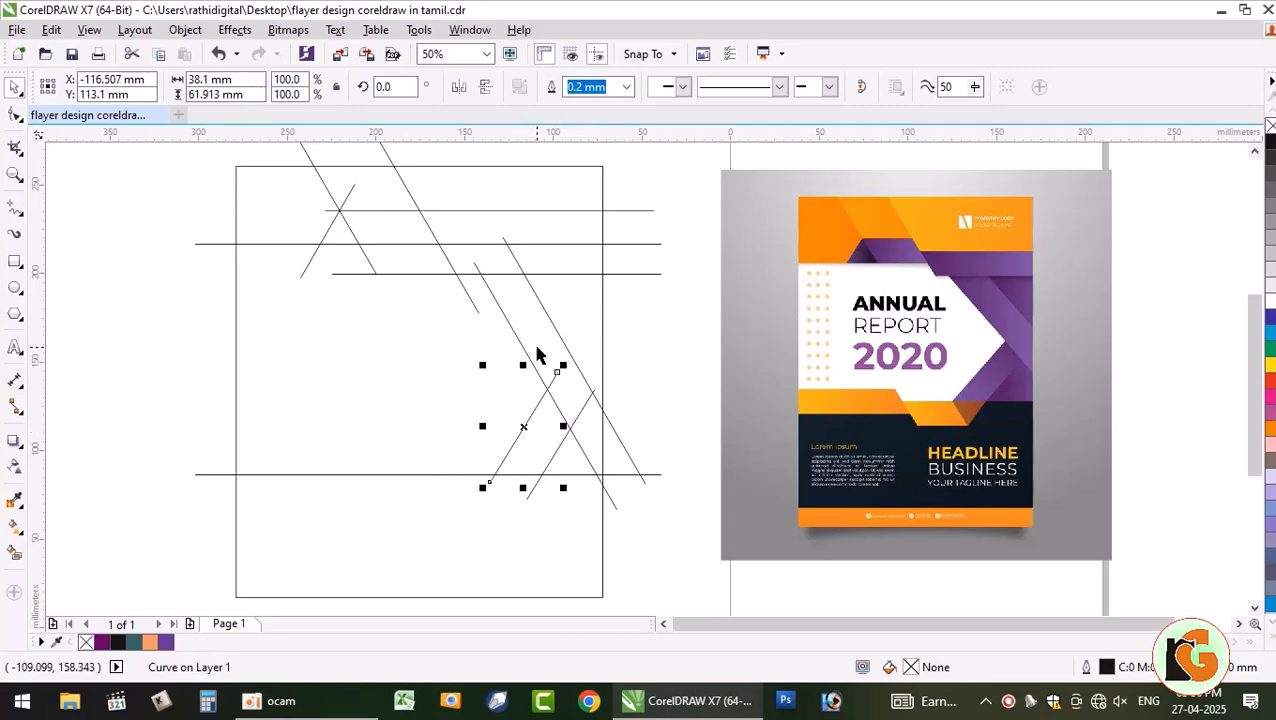
- Reposition and lengthen the two short diagonals to about 151.4%, deleting the leftover line
left_click_drag(530, 421, 497, 489)
left_click_drag(489, 484, 495, 485)
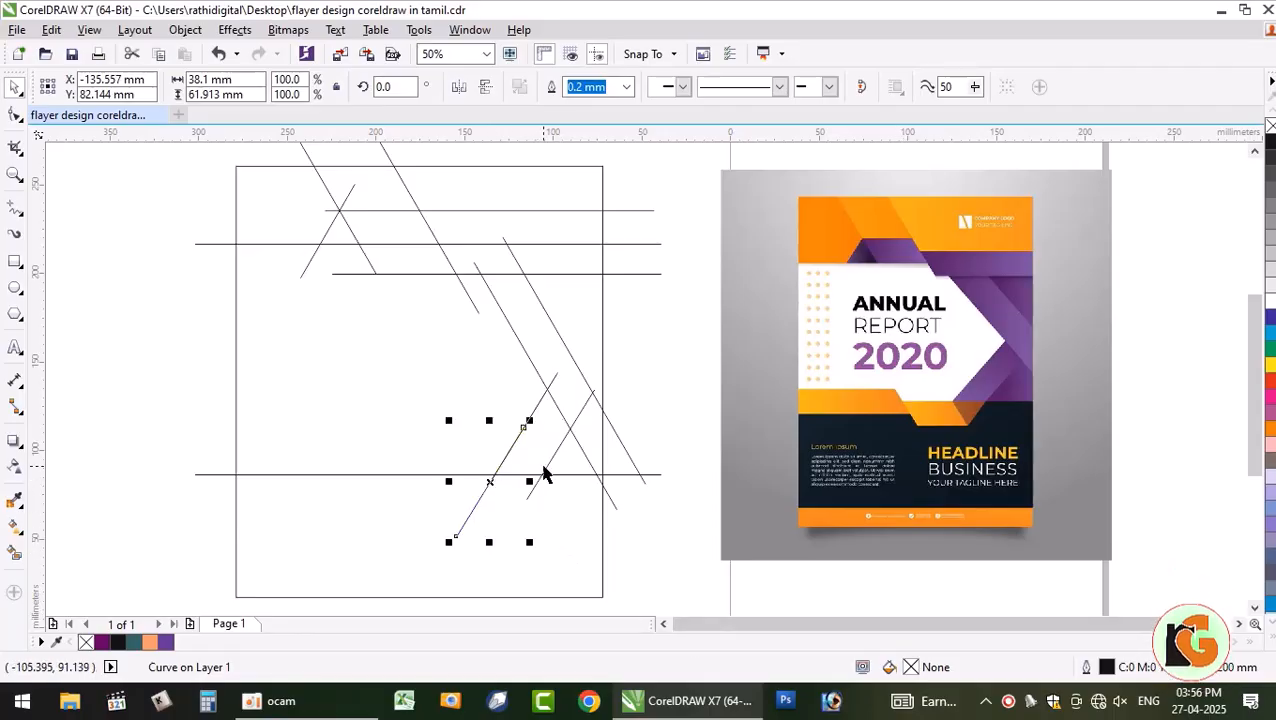
left_click(541, 468)
left_click(545, 468)
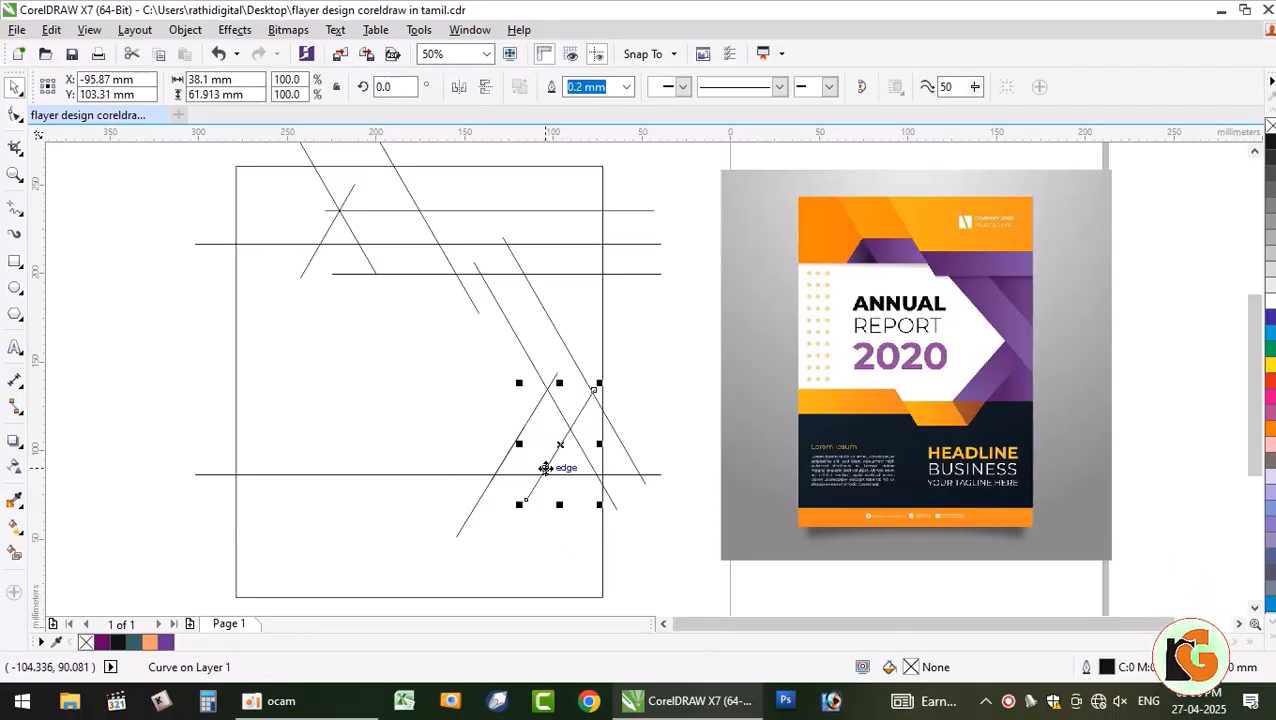
left_click_drag(519, 507, 486, 580)
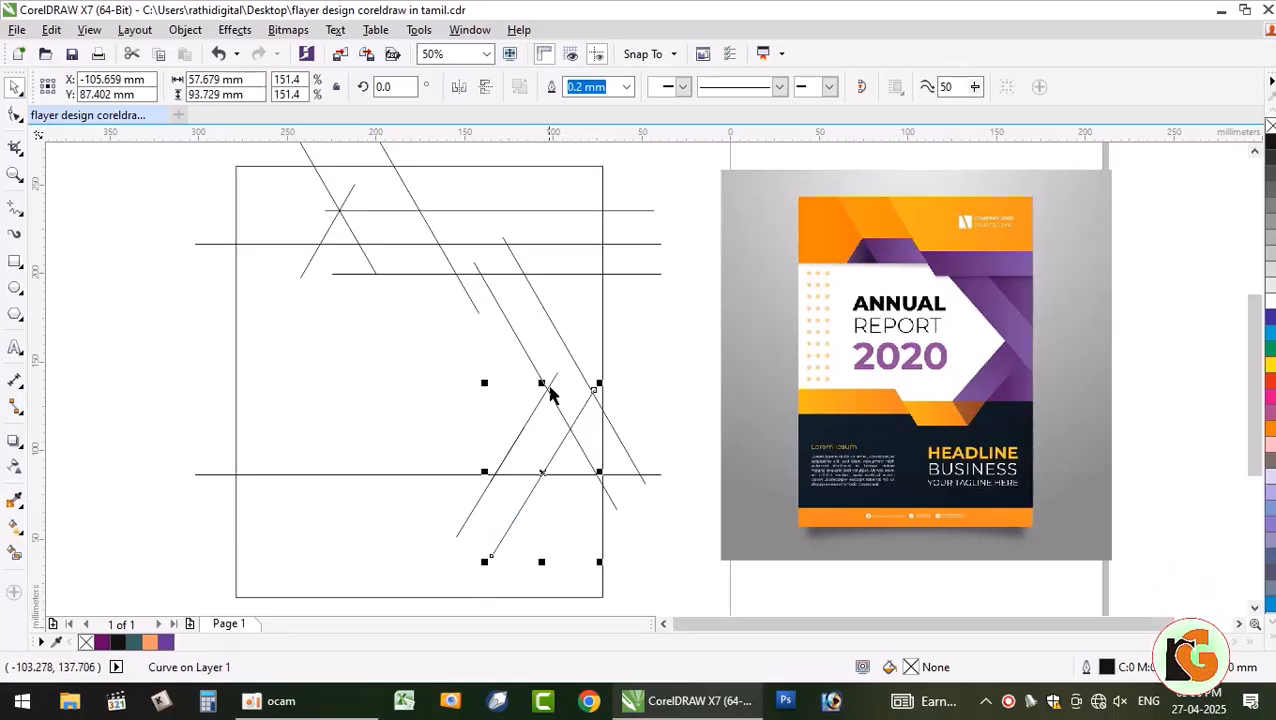
left_click(470, 510)
key("Delete")
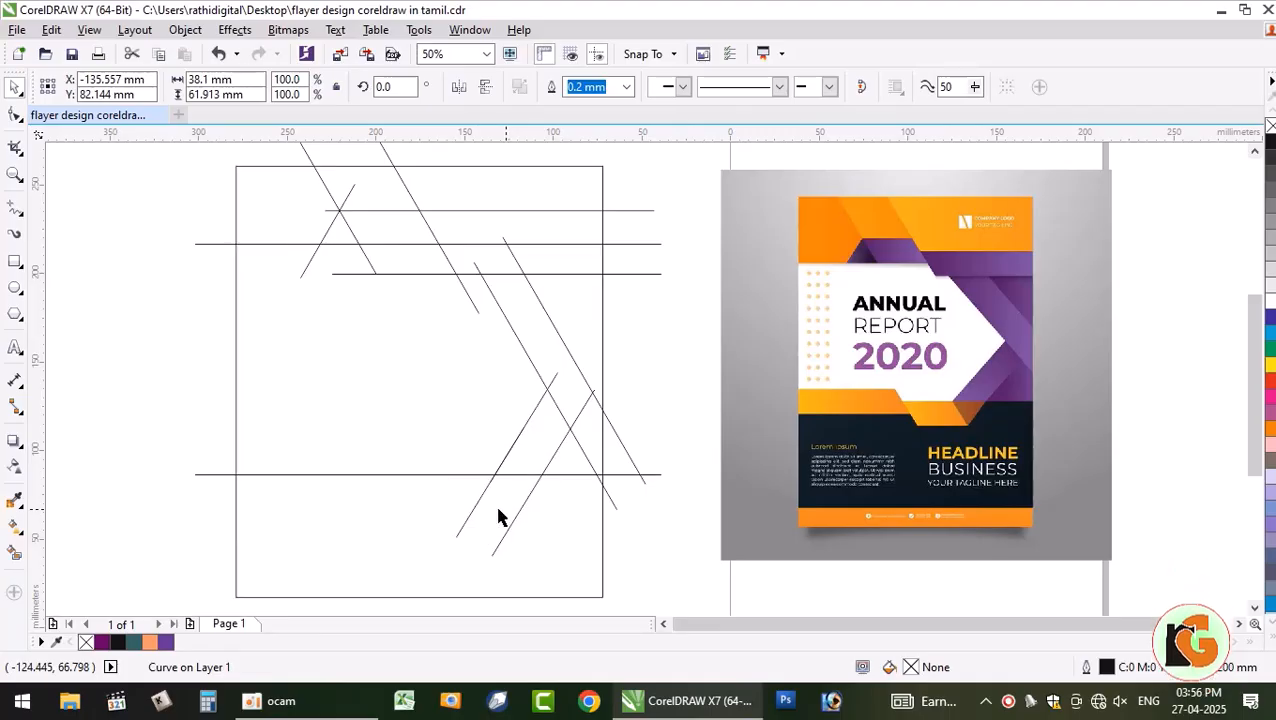
left_click(496, 478)
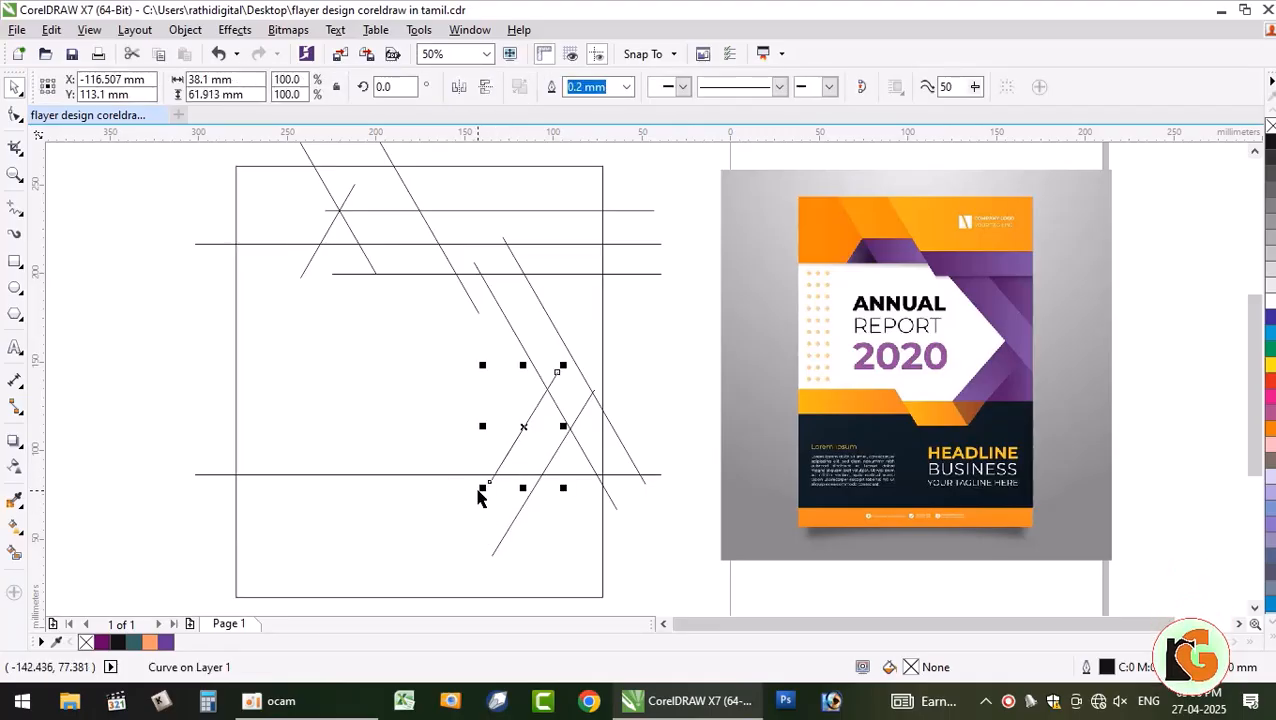
left_click_drag(478, 492, 435, 556)
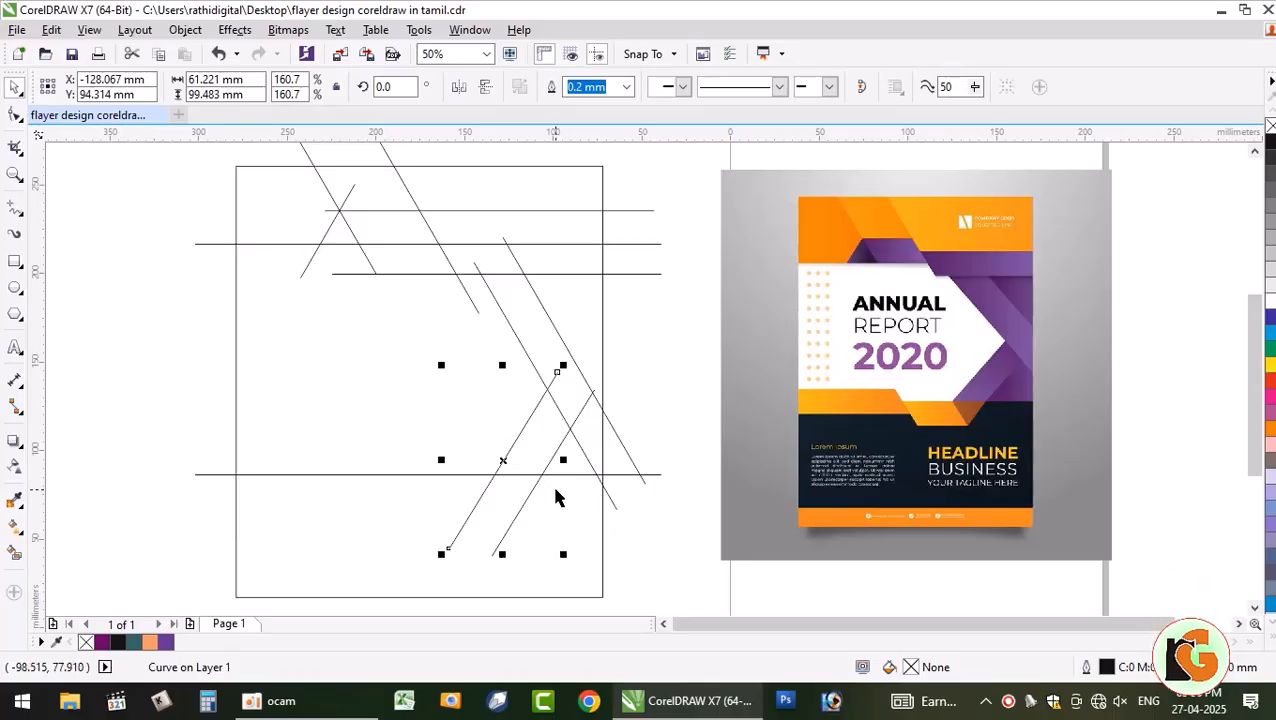
- Mirror the right diagonal horizontally and move it down-left to cross the pair
left_click(539, 484)
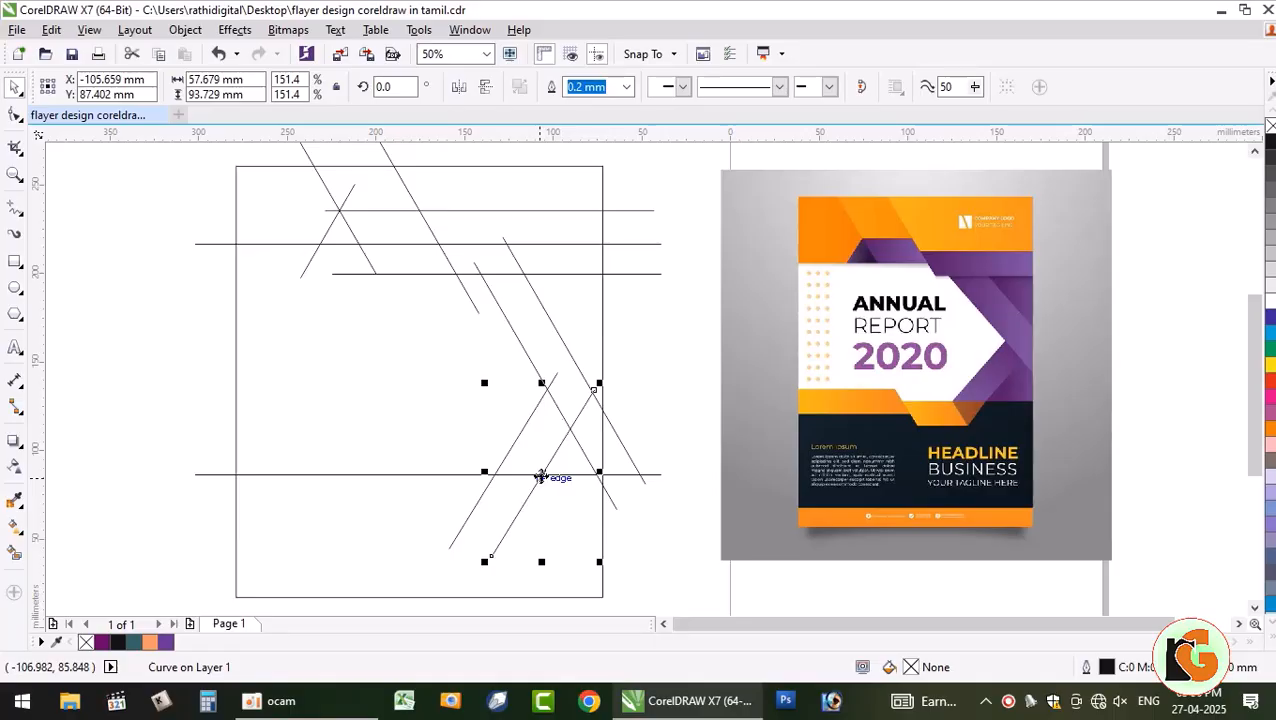
left_click(457, 88)
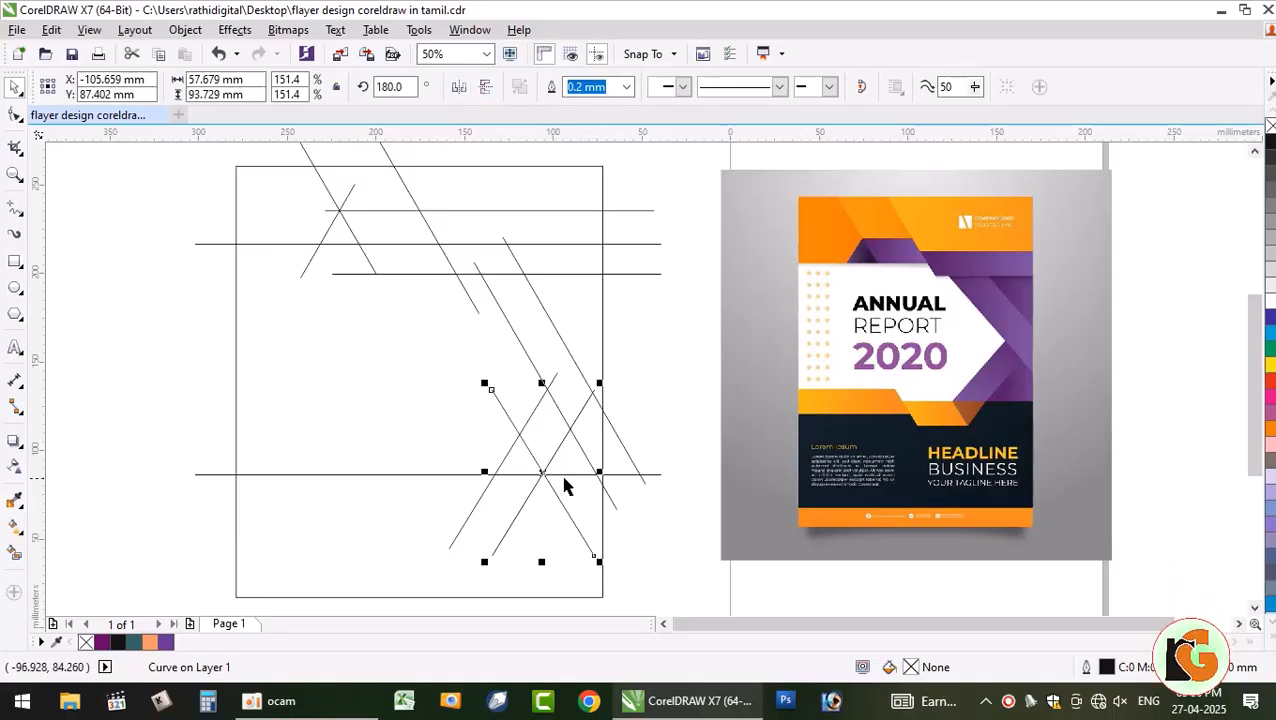
left_click_drag(540, 472, 504, 492)
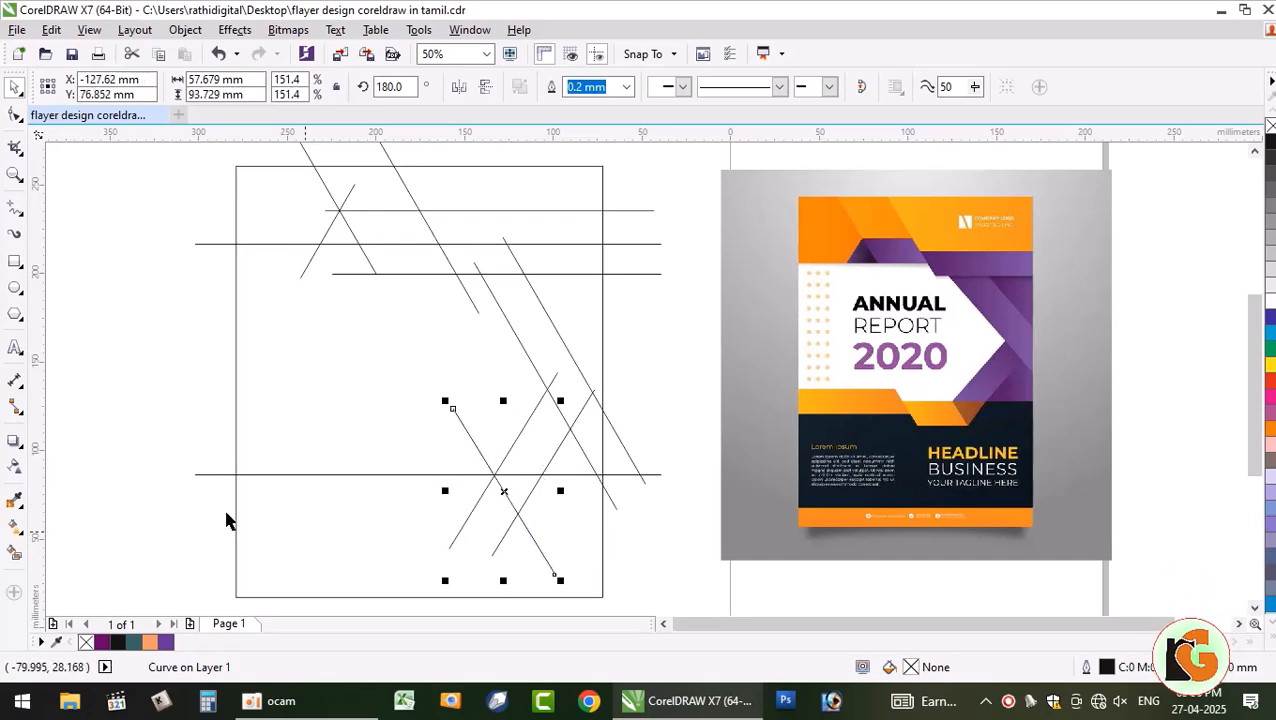
left_click(82, 359)
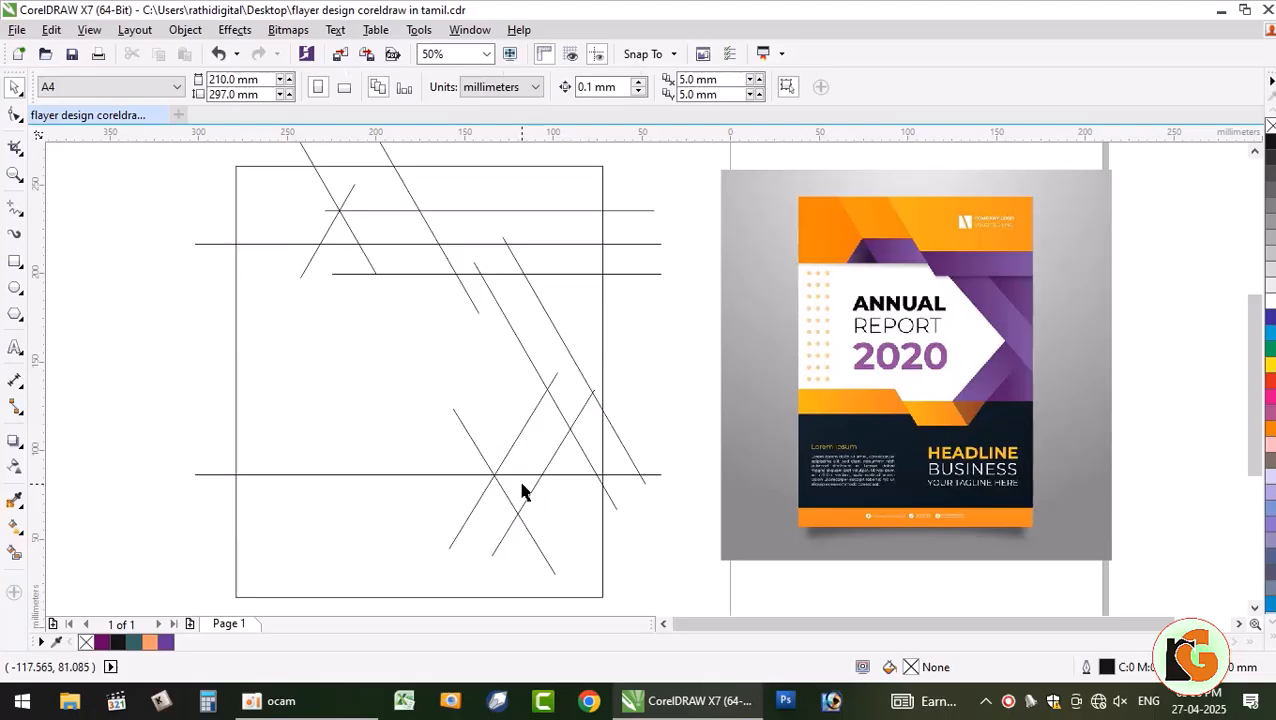
- Drop a copy of the lower horizontal line further down and nudge the copied diagonal left
left_click(330, 476)
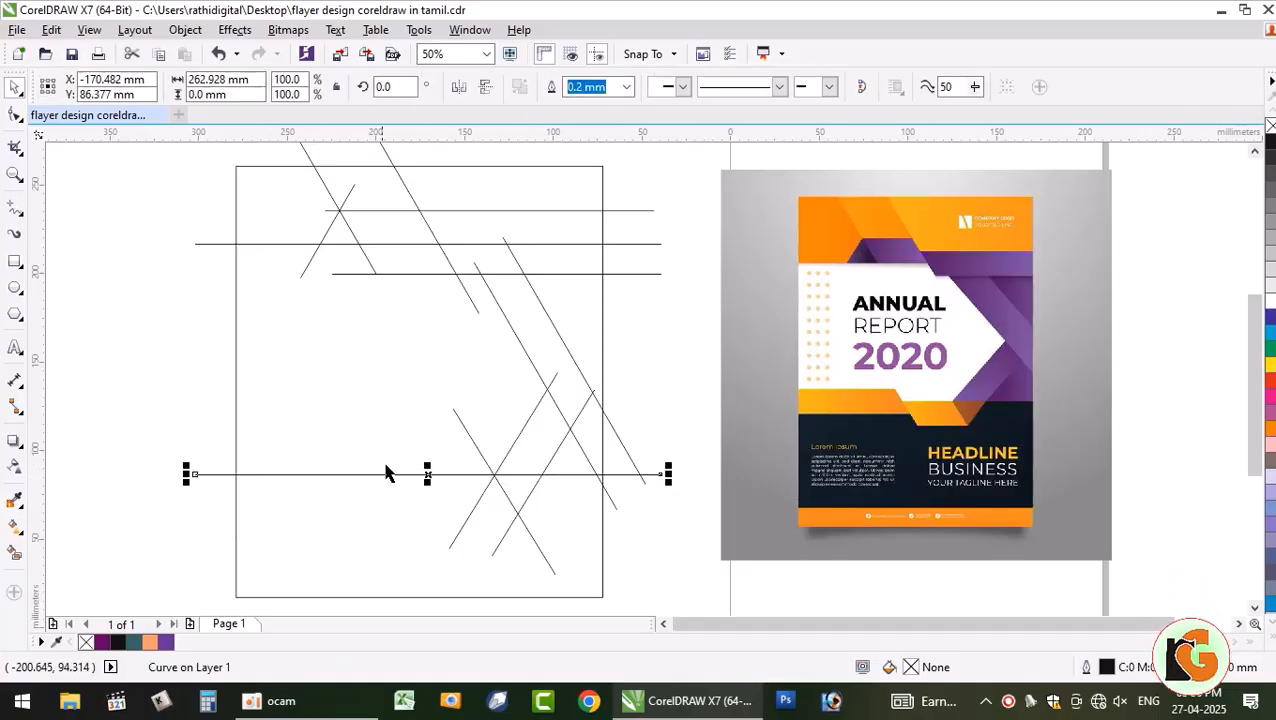
left_click_drag(427, 478, 427, 513)
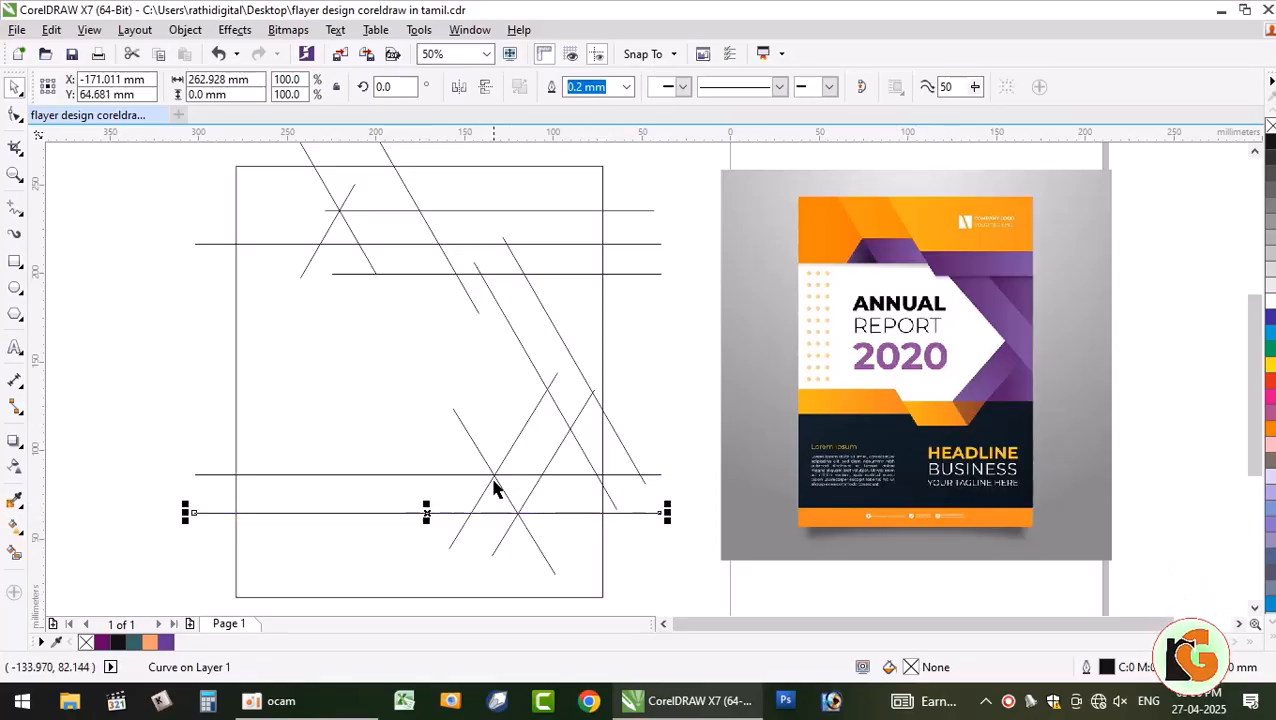
left_click(494, 481)
left_click(497, 475)
left_click(499, 482)
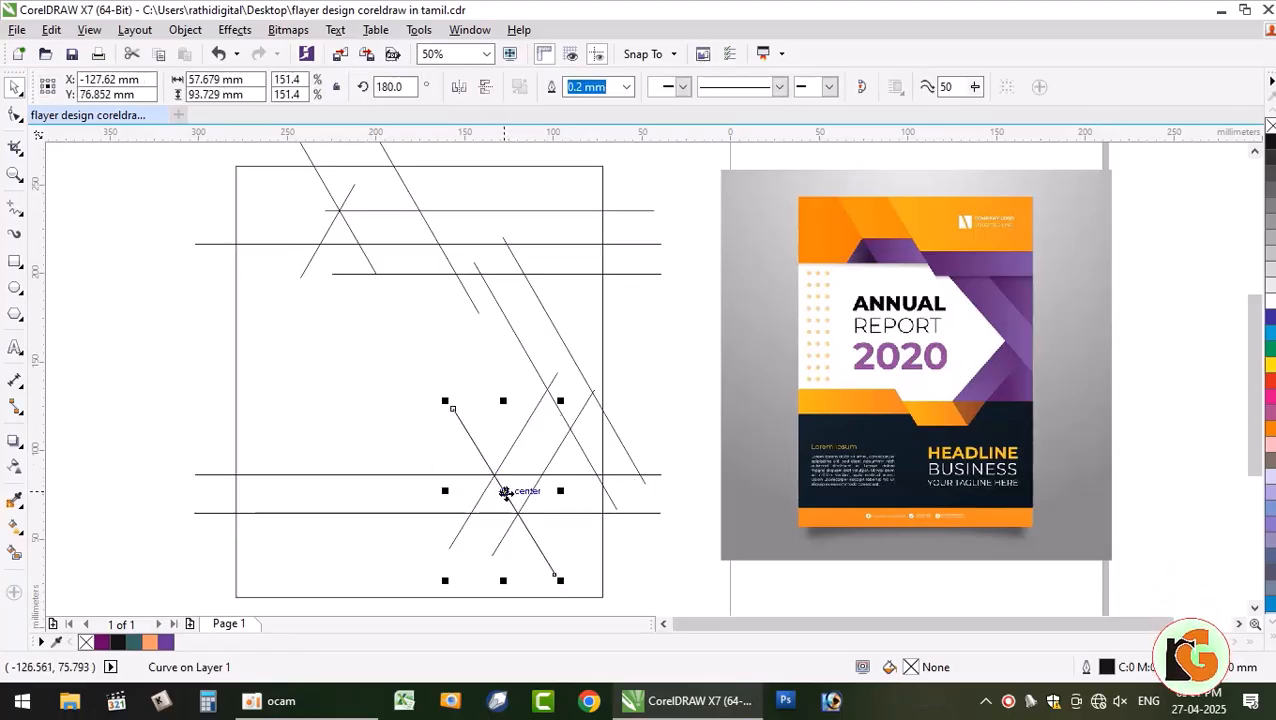
left_click_drag(455, 505, 445, 504)
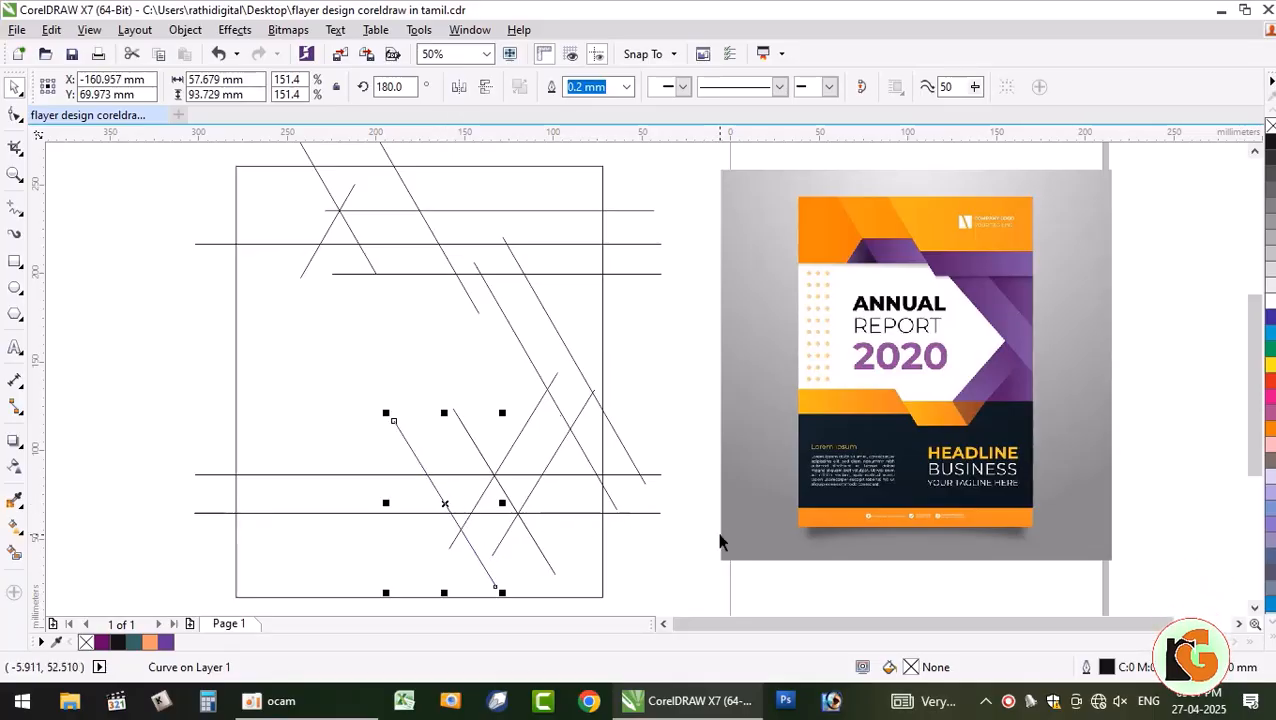
- Add two more horizontal line copies, one higher up and one near the page bottom
left_click(375, 476)
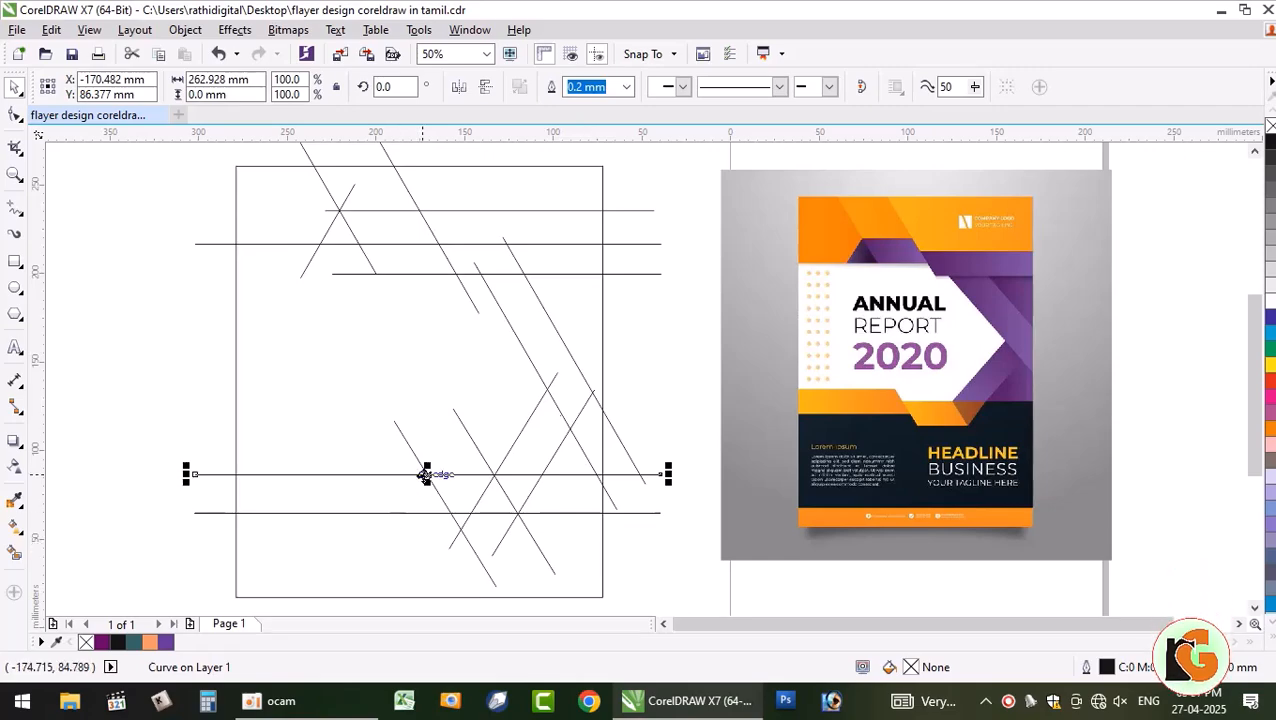
left_click_drag(429, 474, 426, 447)
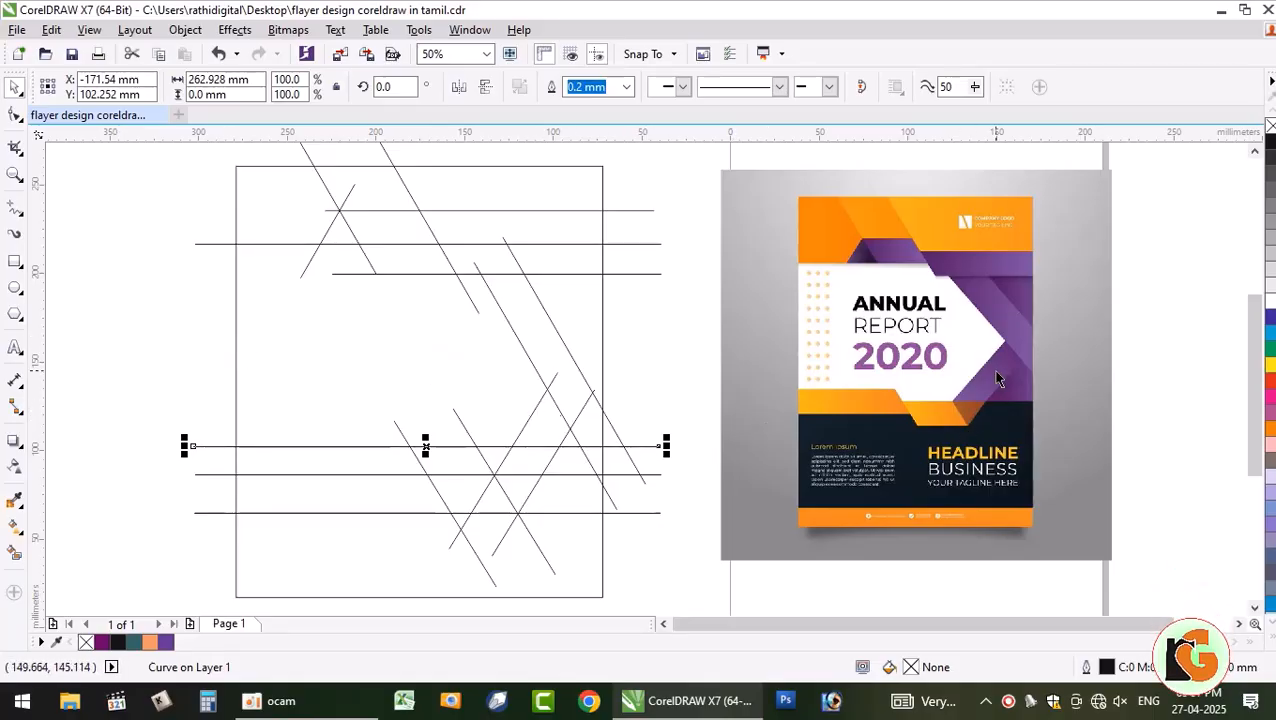
left_click(420, 514)
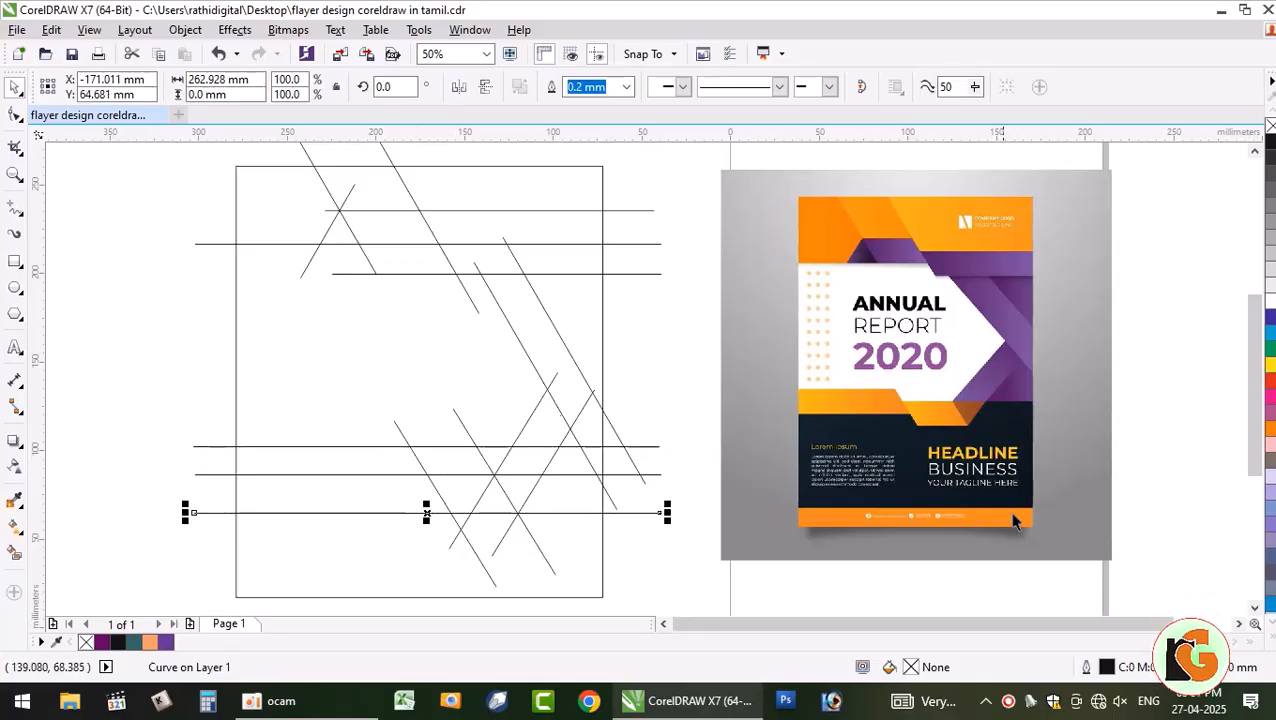
left_click_drag(426, 513, 419, 571)
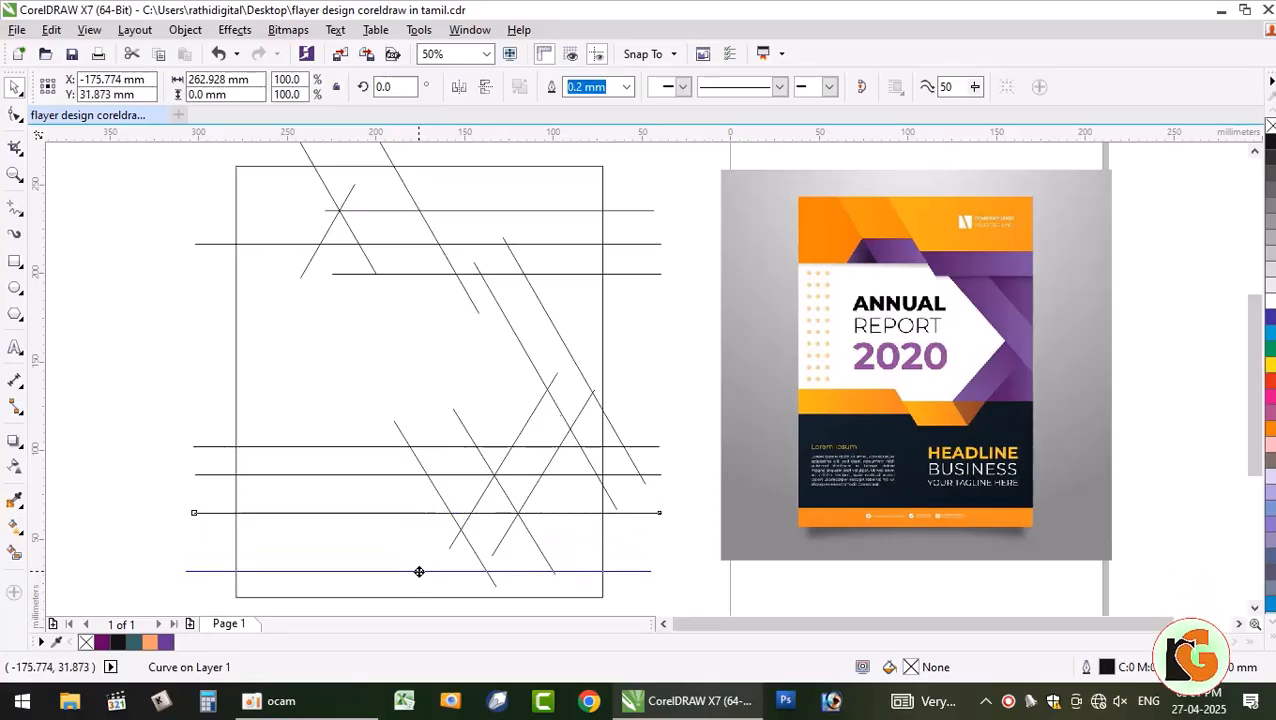
left_click(169, 382)
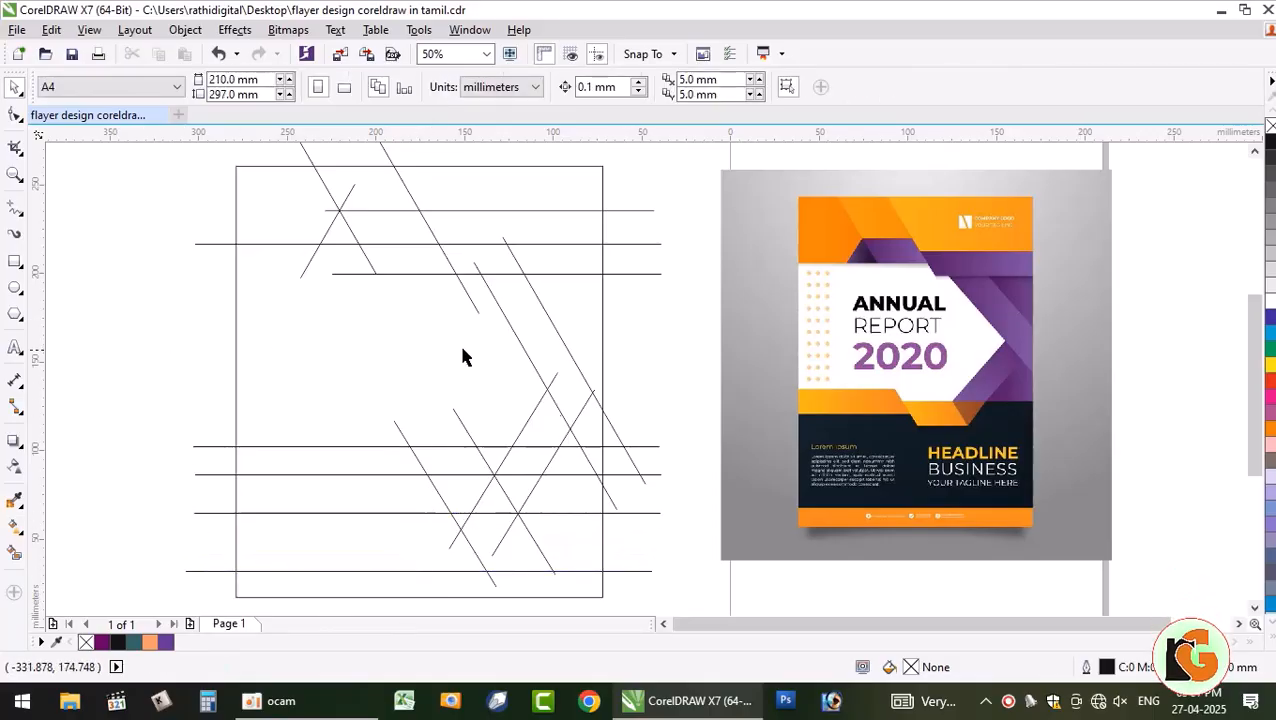
- Smart Fill the six enclosed regions along the top of the page in purple (#660066) with no outline
left_click(15, 556)
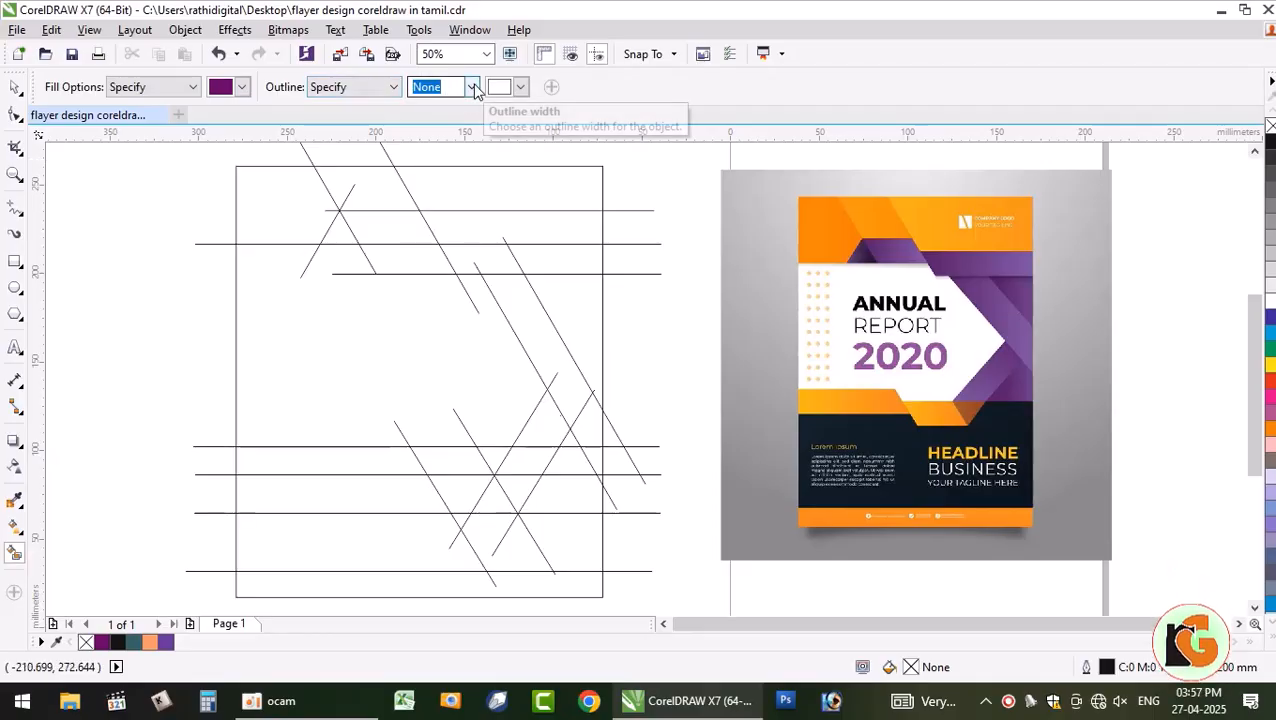
left_click(286, 204)
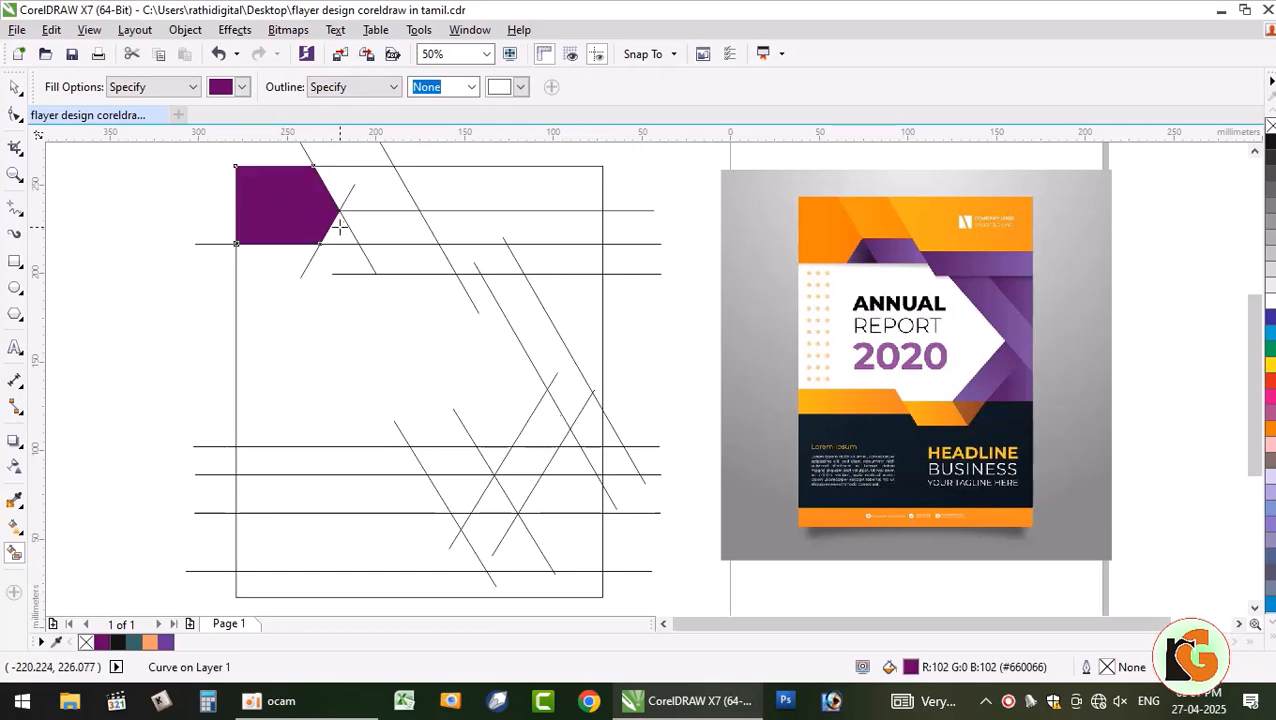
left_click(342, 228)
left_click(378, 204)
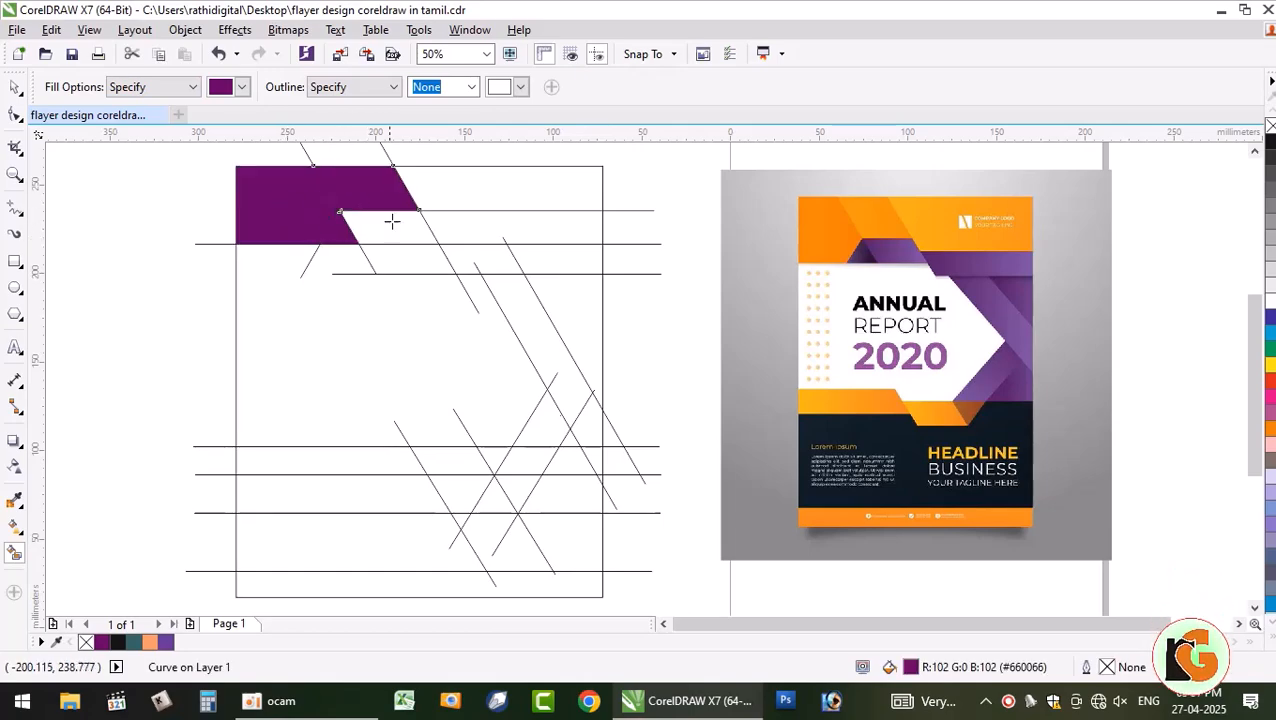
left_click(397, 232)
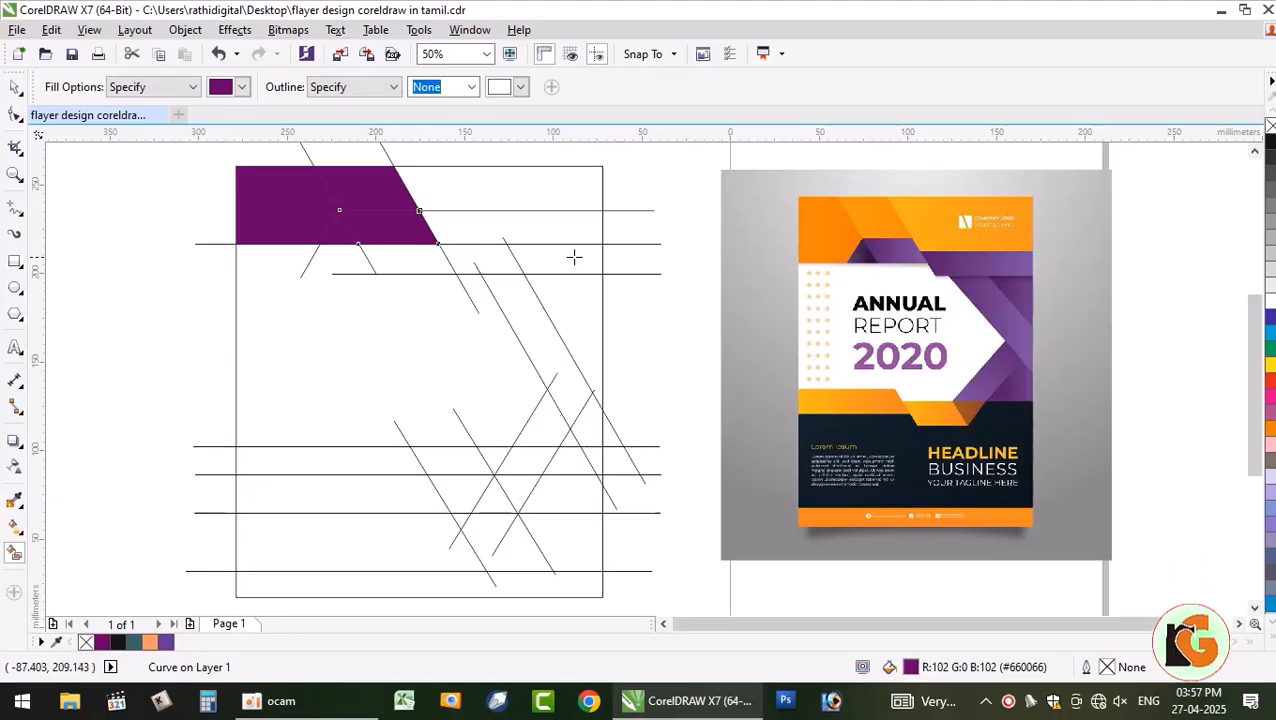
left_click(543, 232)
left_click(531, 193)
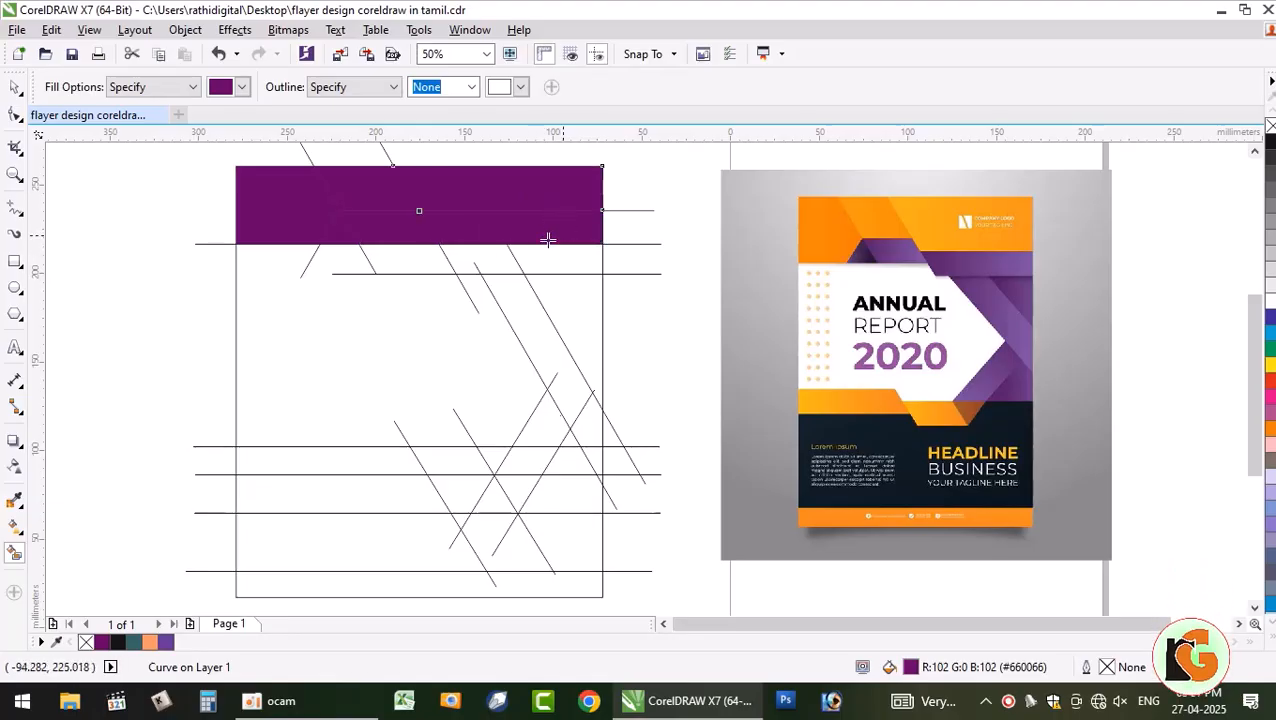
- Recolor the upper-right piece of the purple band black
left_click(15, 88)
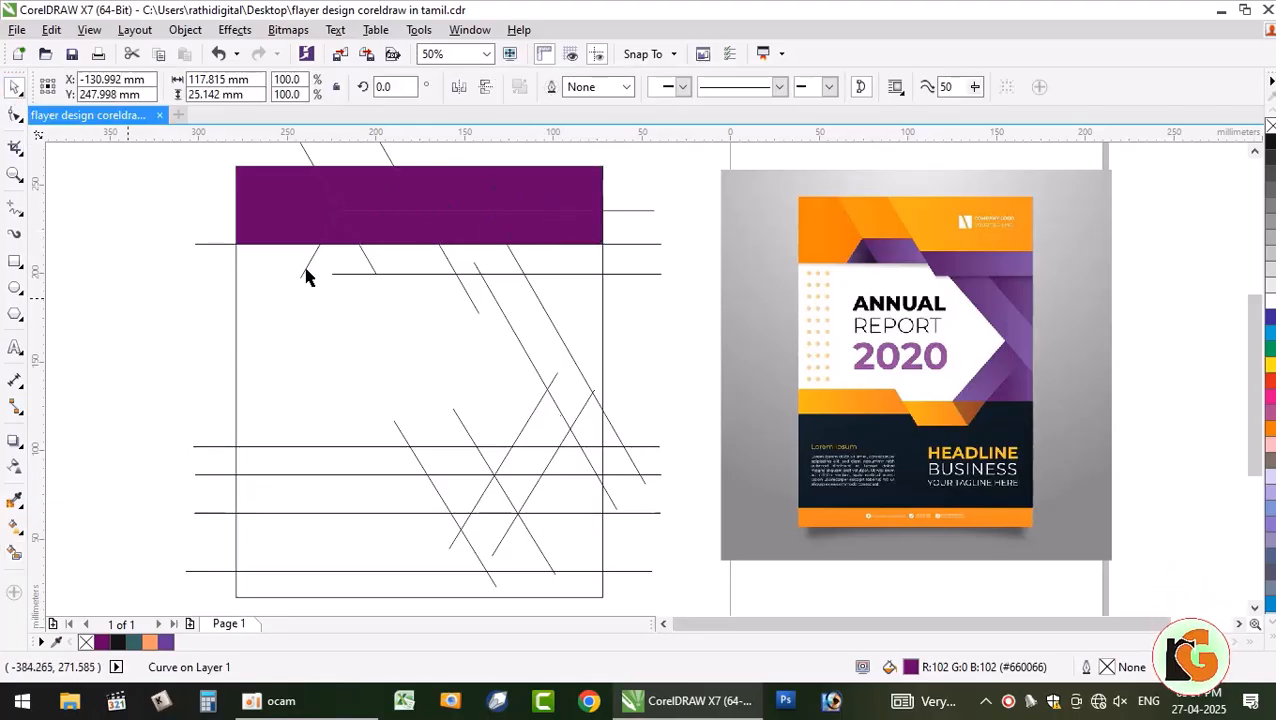
left_click(549, 237)
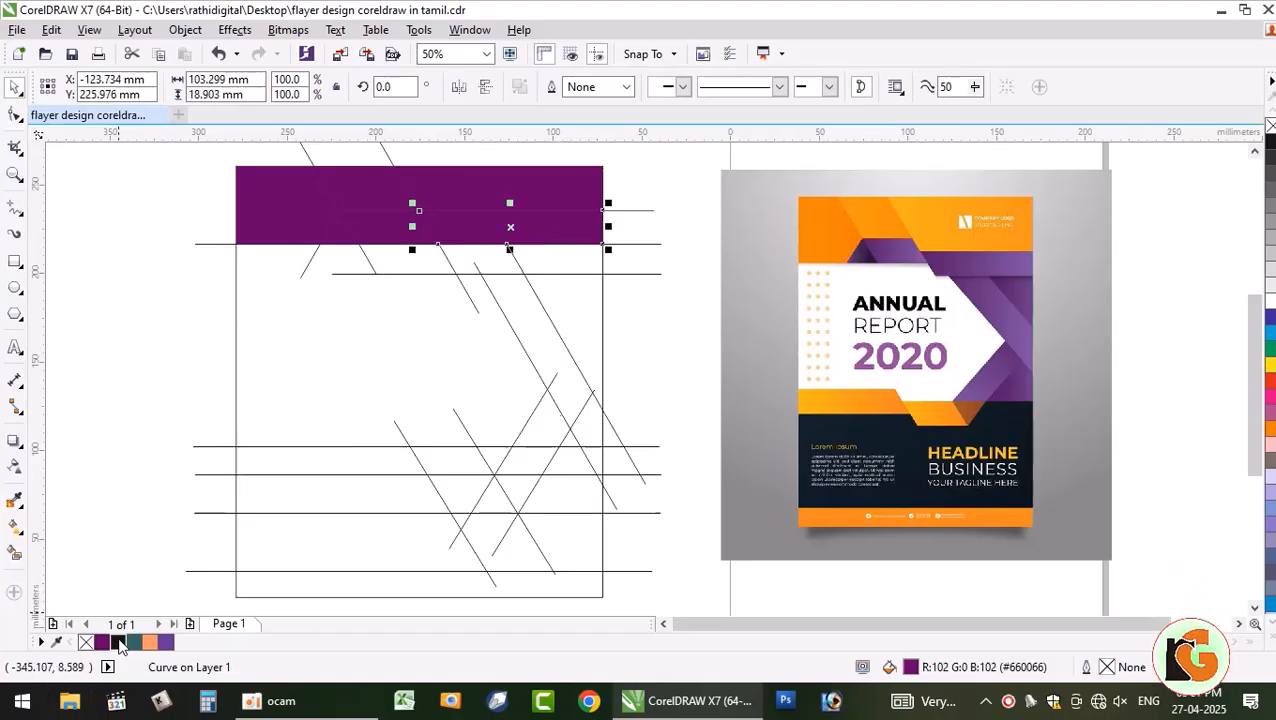
left_click(484, 204)
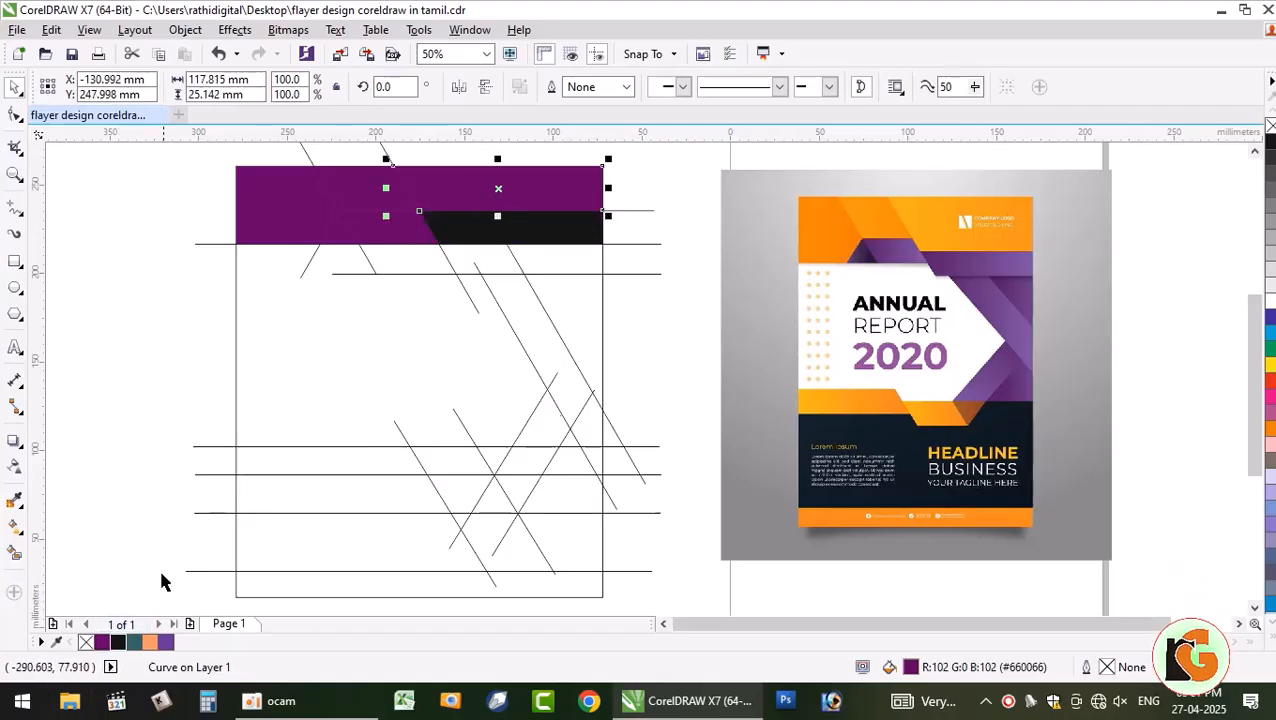
left_click(118, 643)
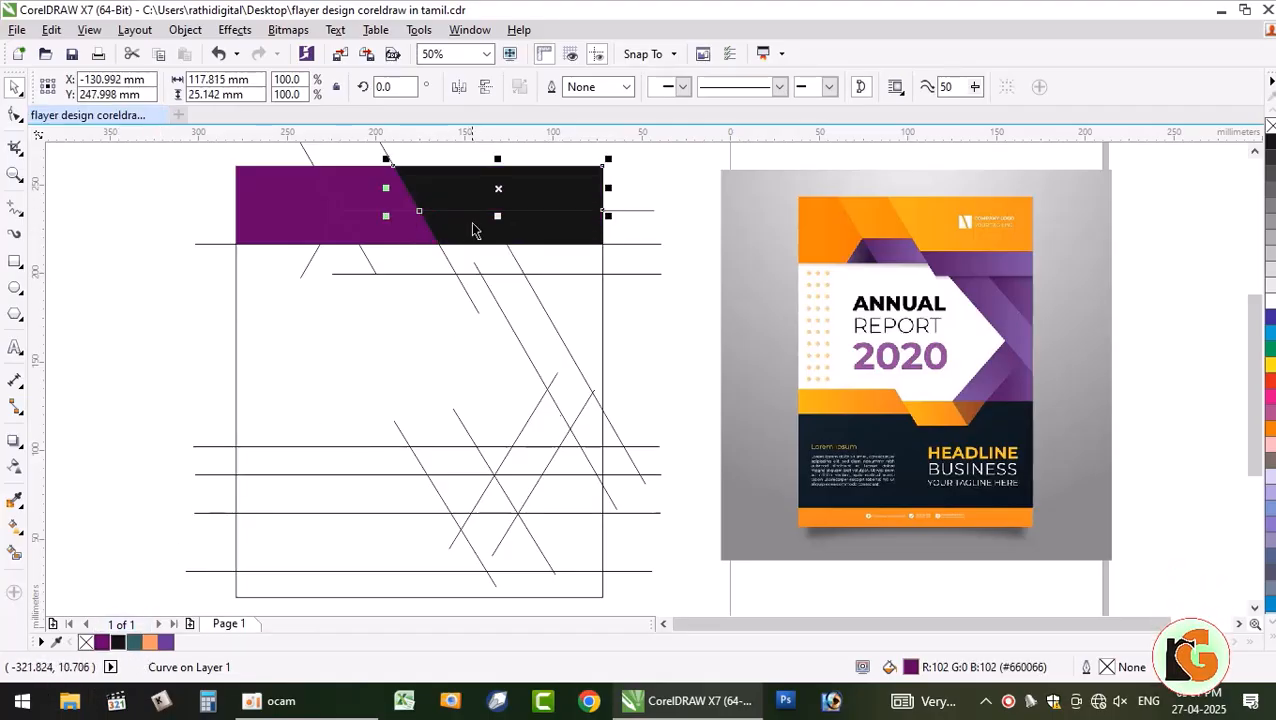
left_click(190, 290)
- Weld the two black right-hand pieces into a single shape
scroll(530, 225, "up", 3)
scroll(557, 250, "down", 3)
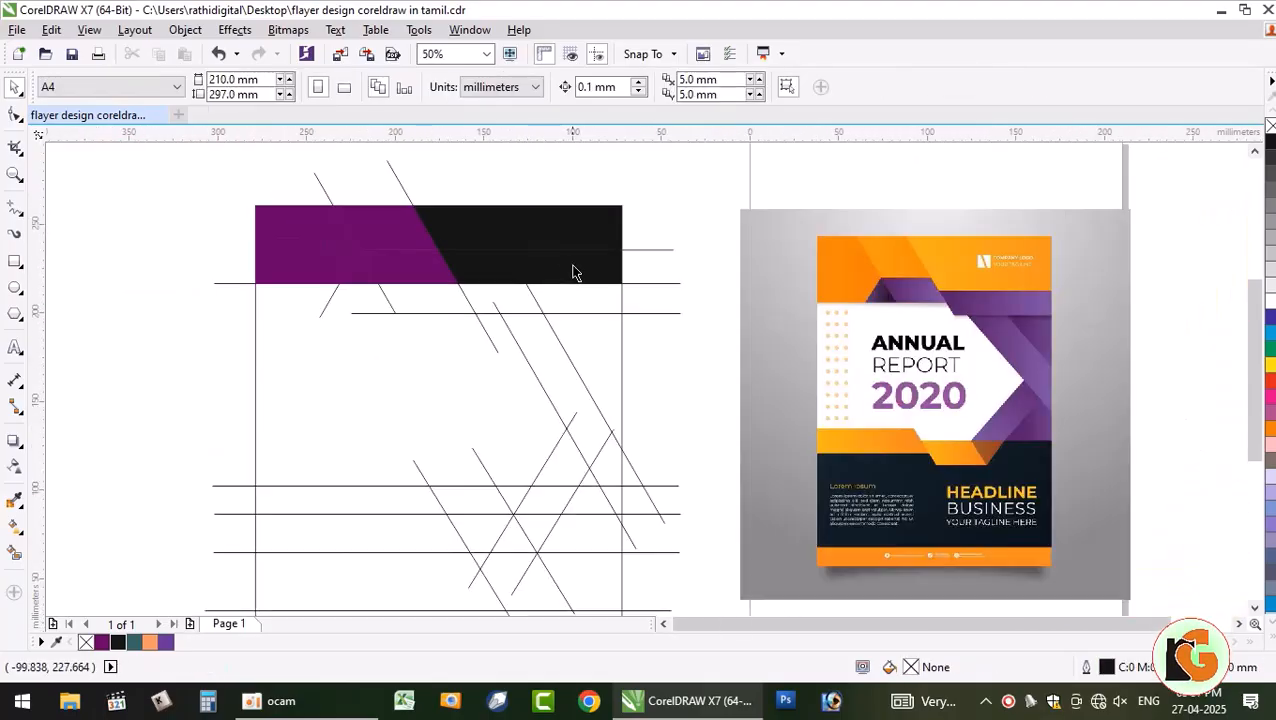
left_click(590, 278)
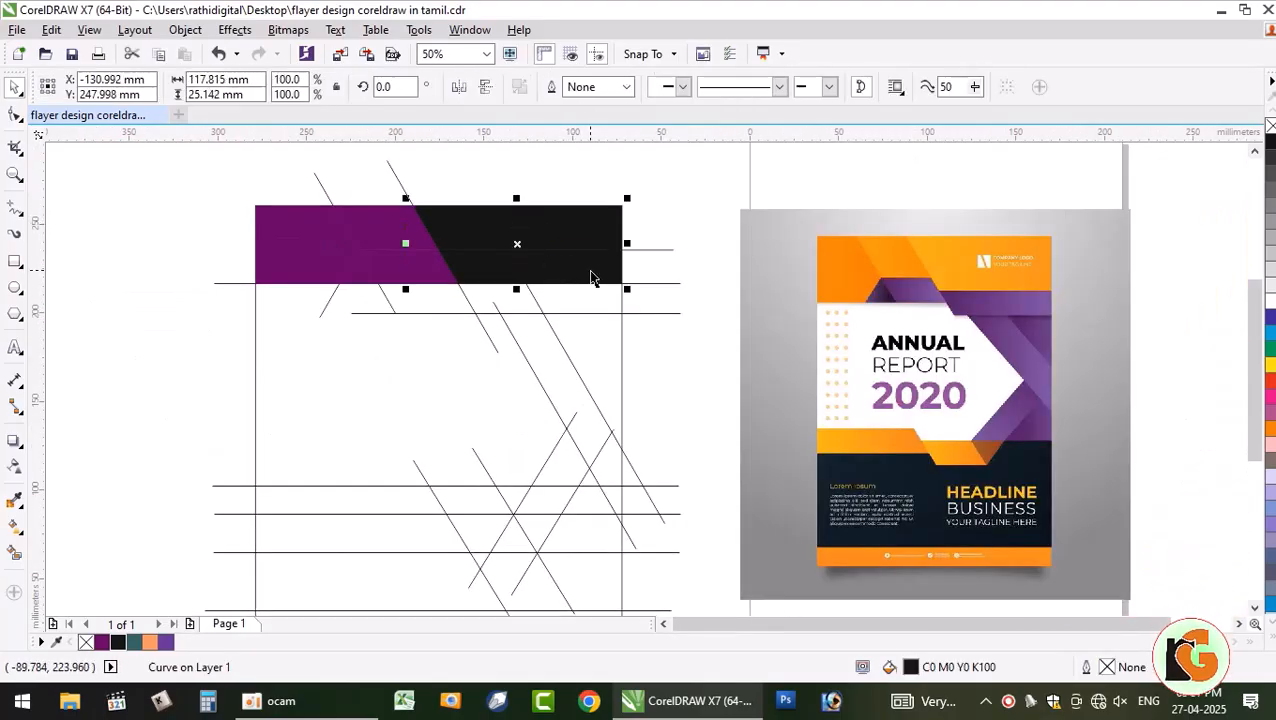
left_click(552, 89)
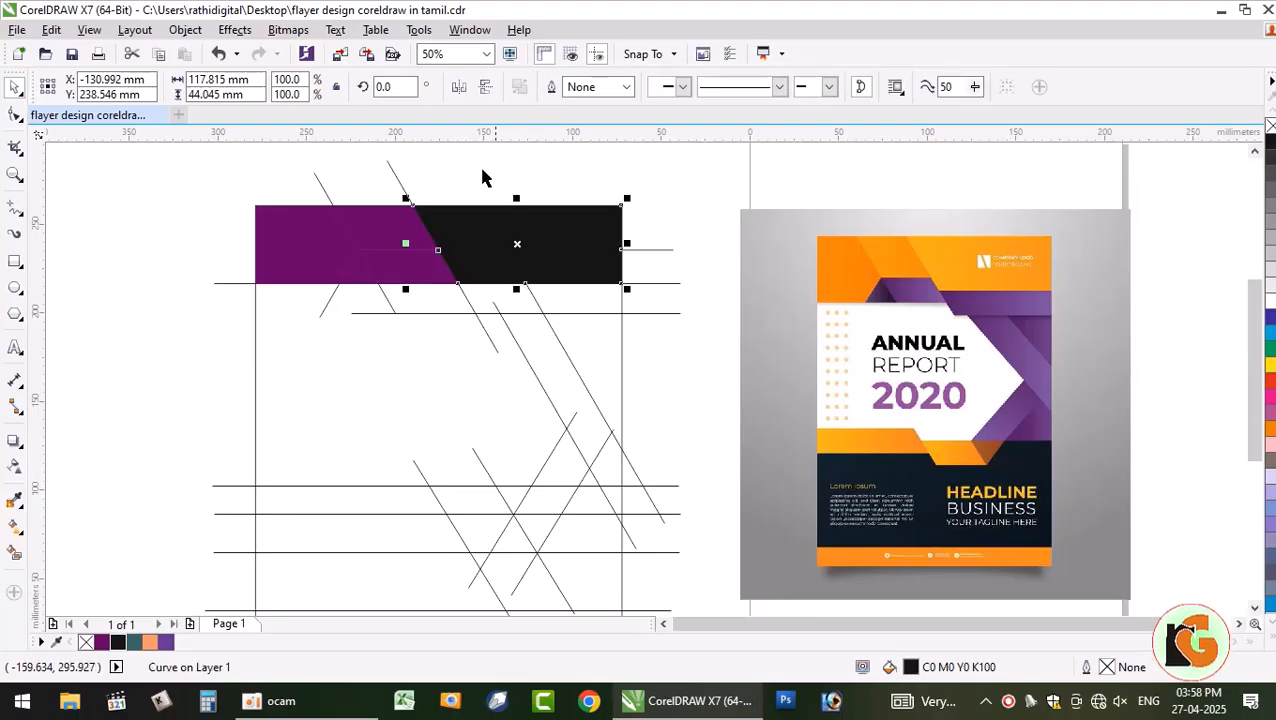
left_click(148, 267)
left_click_drag(522, 238, 548, 166)
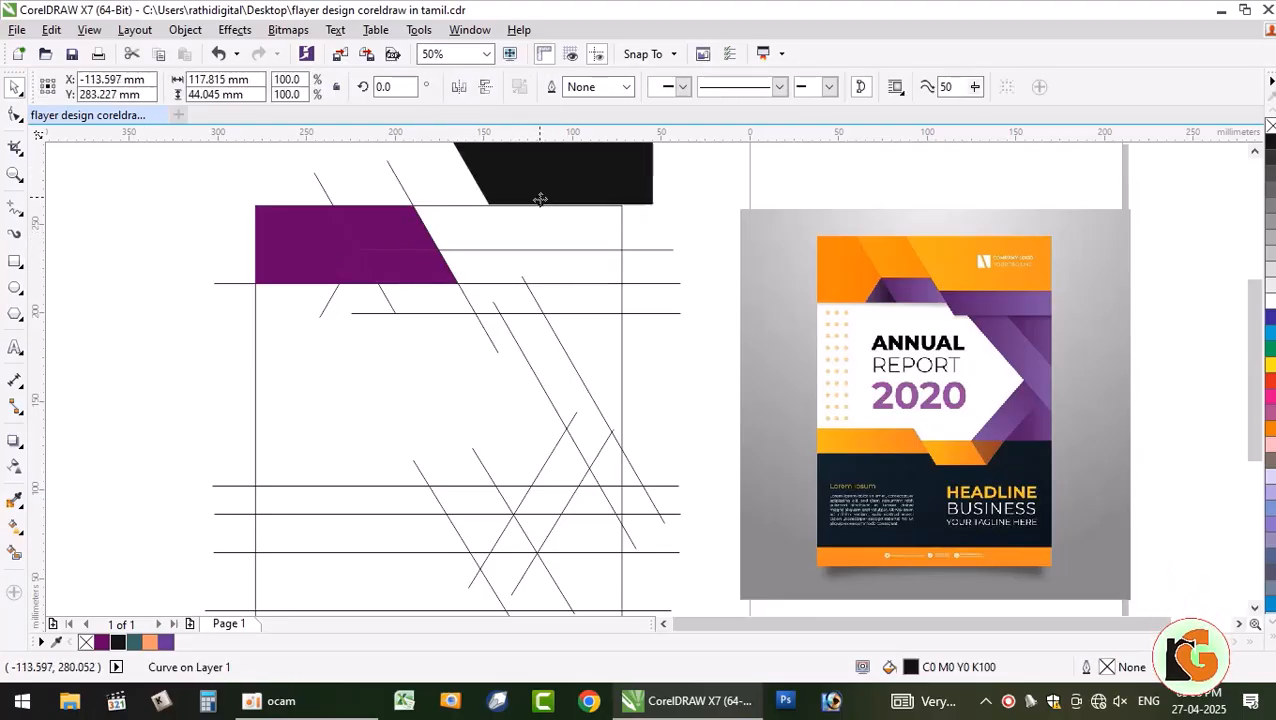
key("ctrl+z")
left_click(200, 224)
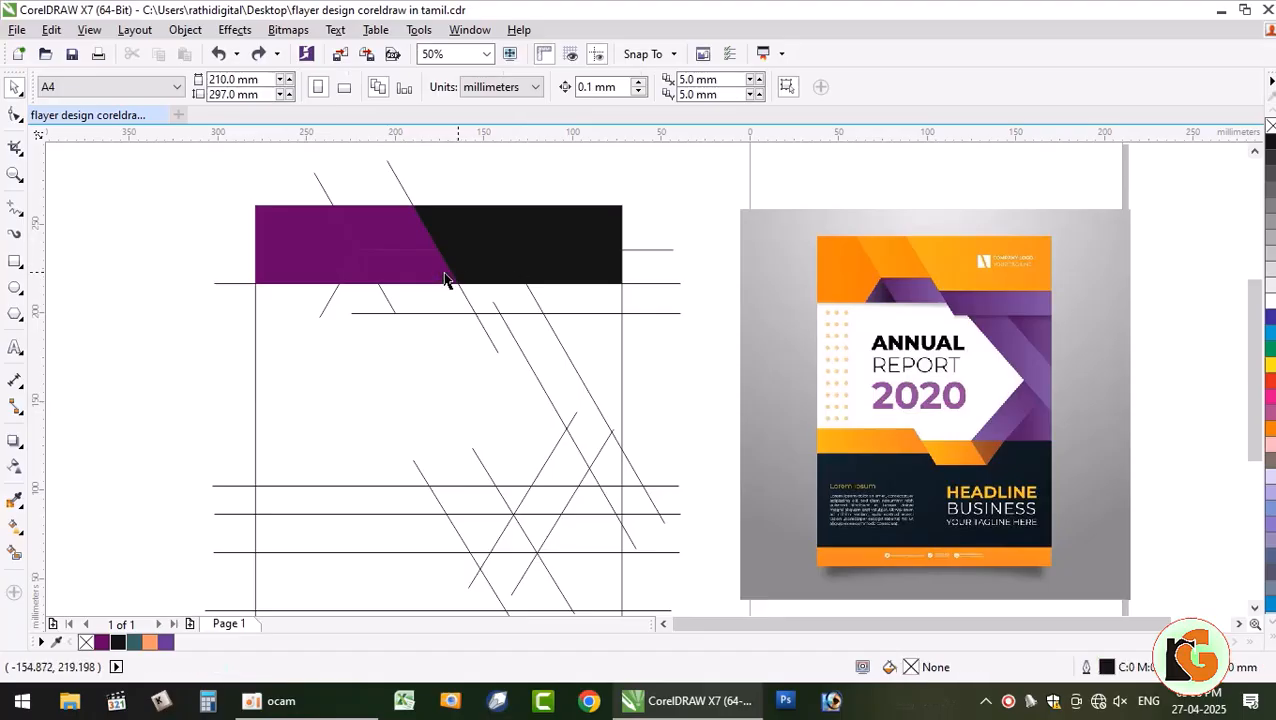
- Color the piece along the band's bottom edge peach, forming a parallelogram
left_click(410, 268)
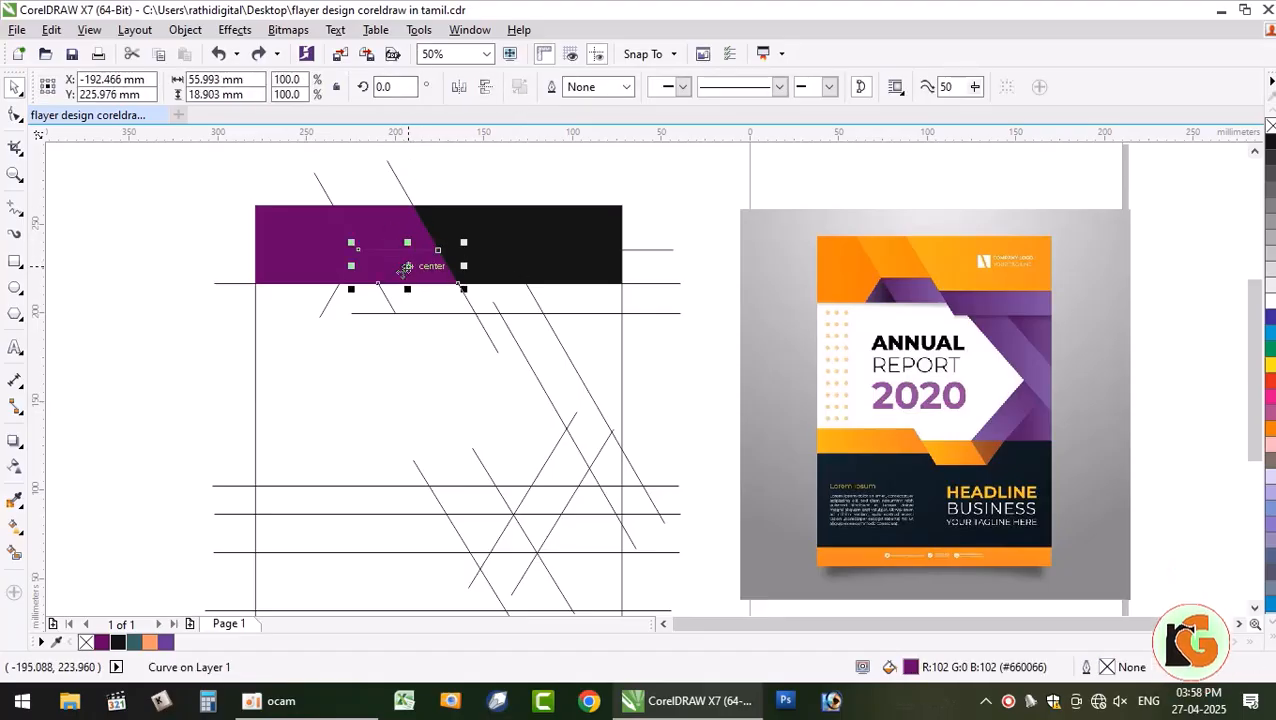
left_click(150, 643)
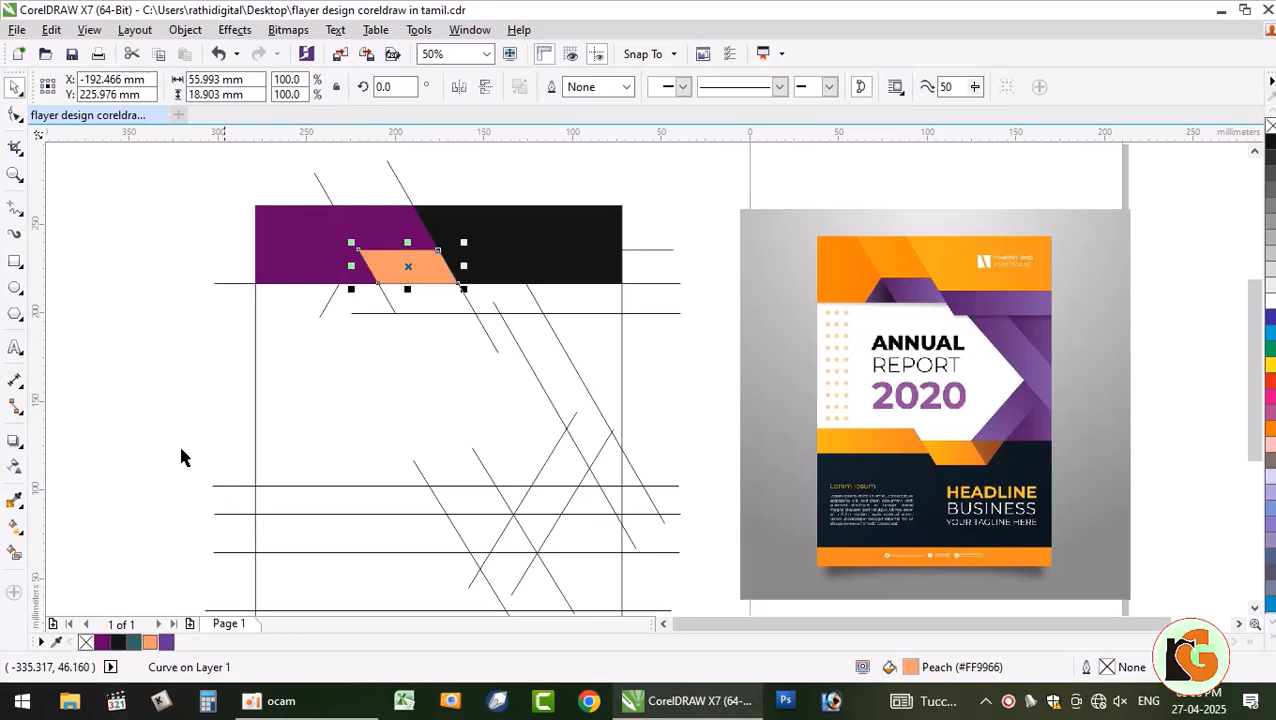
left_click(413, 299)
left_click(386, 234)
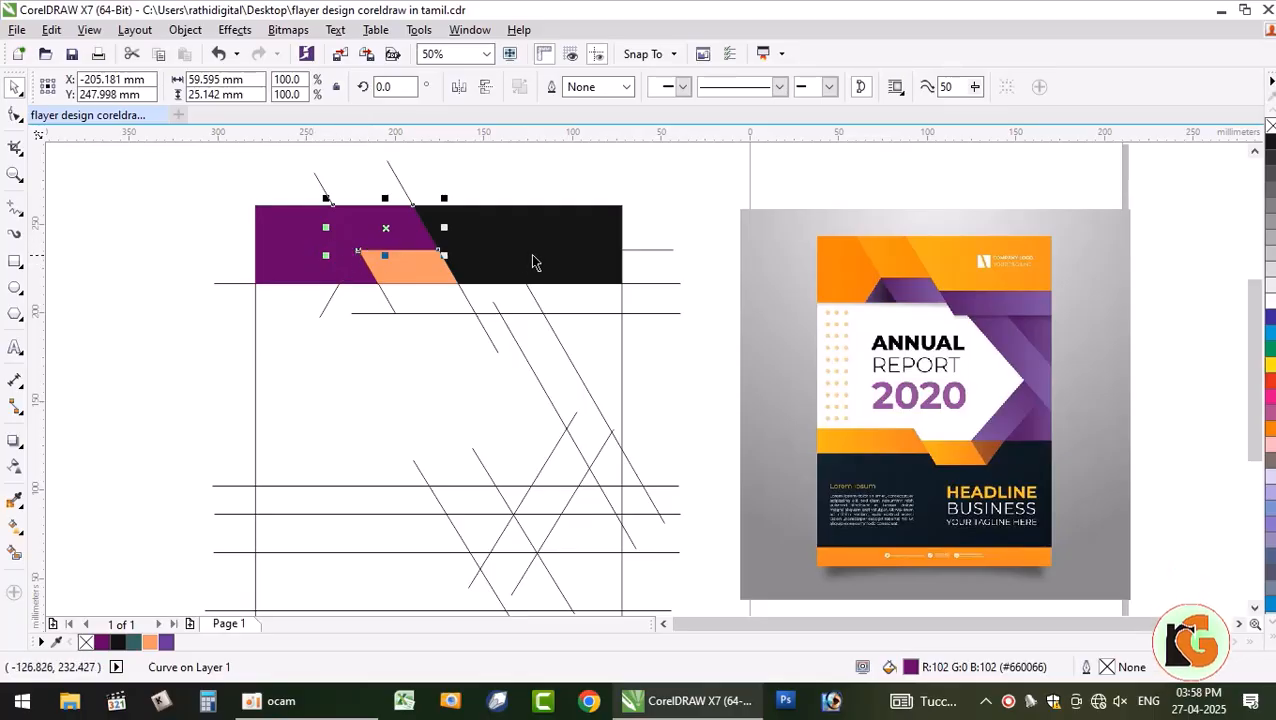
left_click_drag(290, 247, 296, 214)
key("ctrl+z")
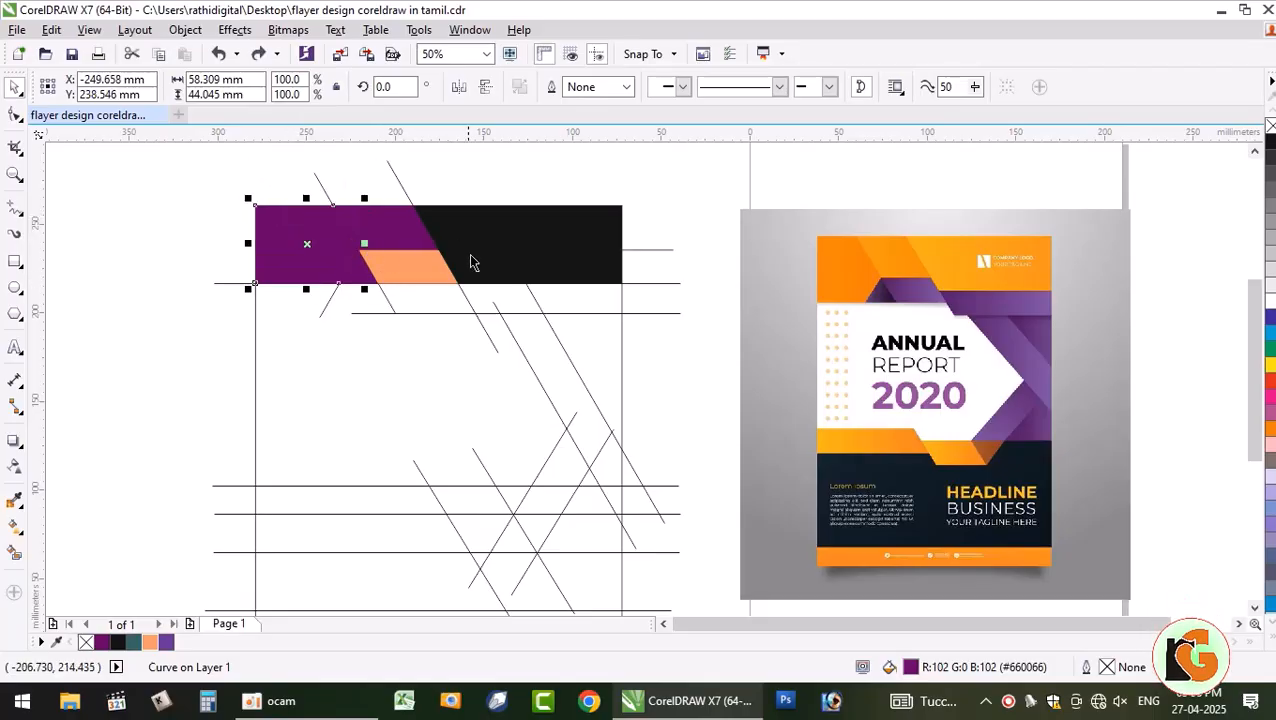
left_click(168, 396)
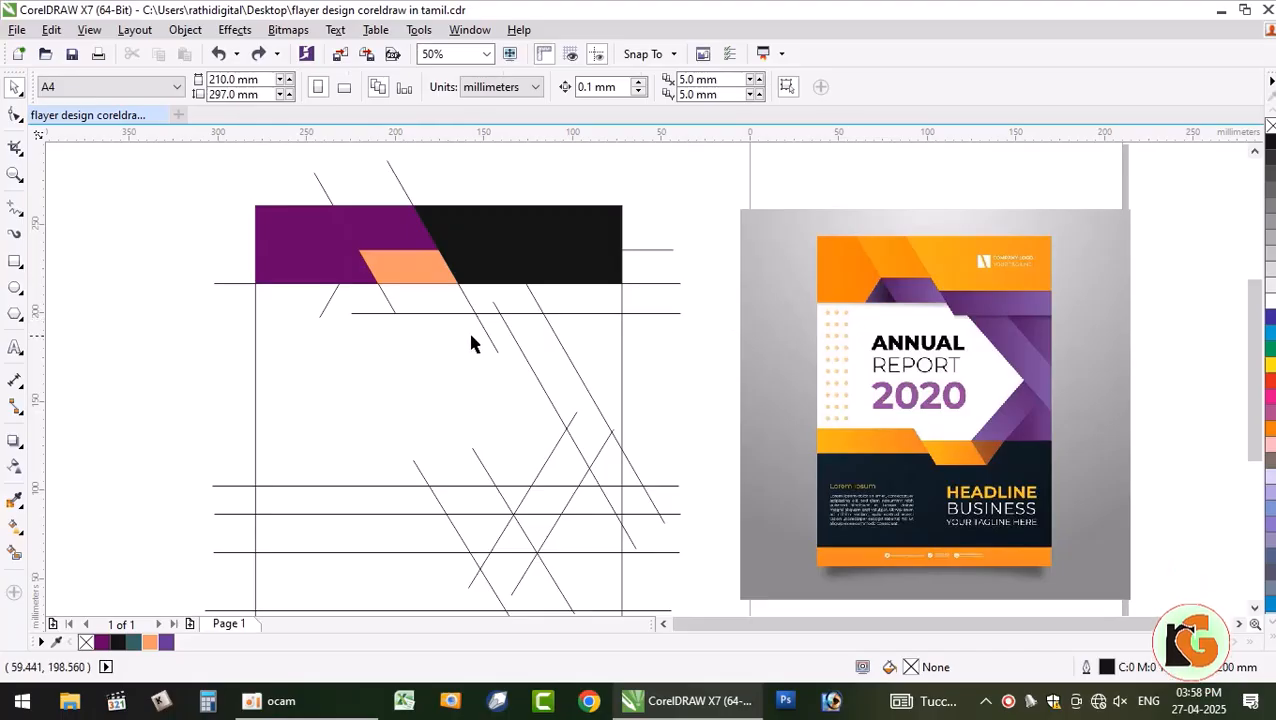
left_click(495, 280)
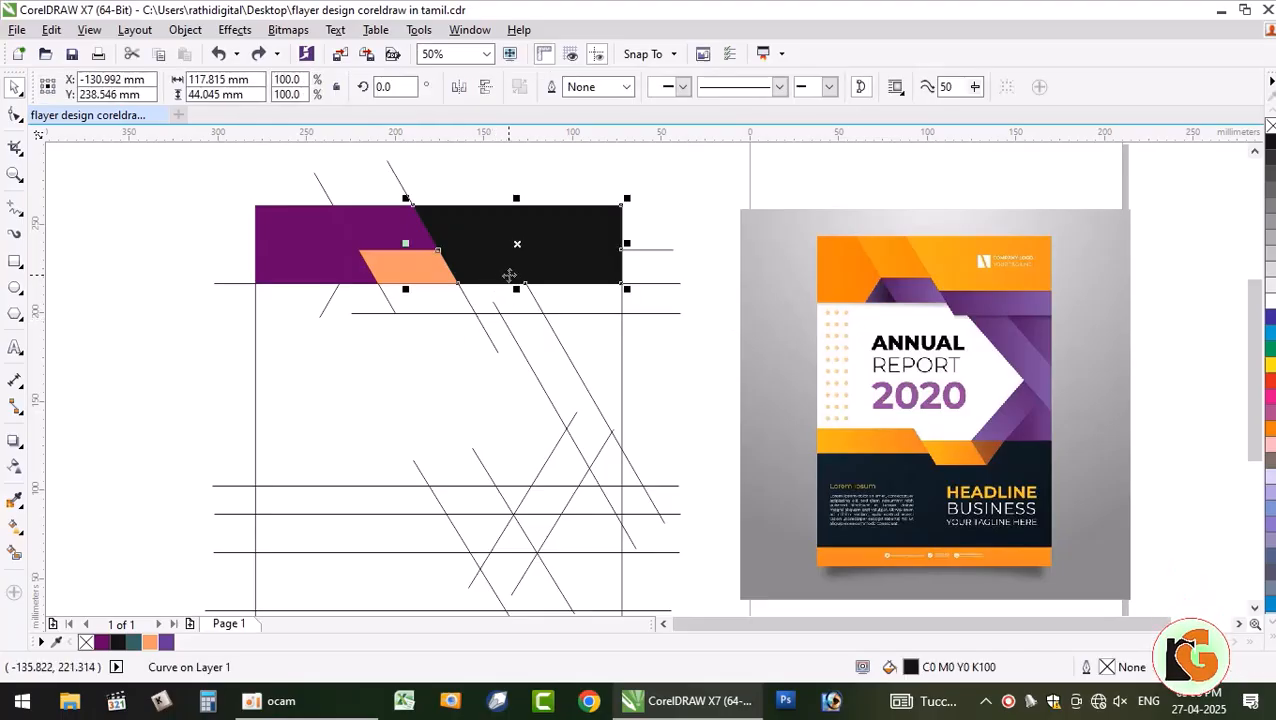
- Undo four times to remove the black, peach and purple header fills
key("ctrl+z")
key("ctrl+z")
key("ctrl+z")
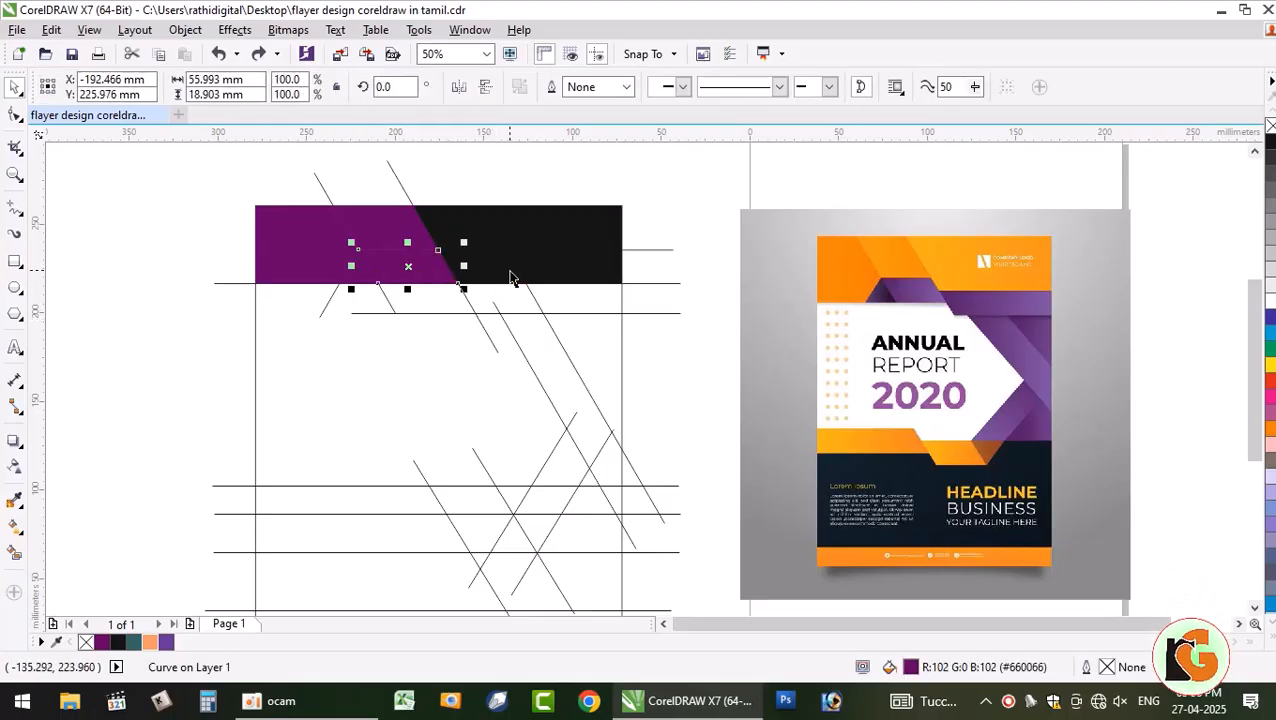
key("ctrl+z")
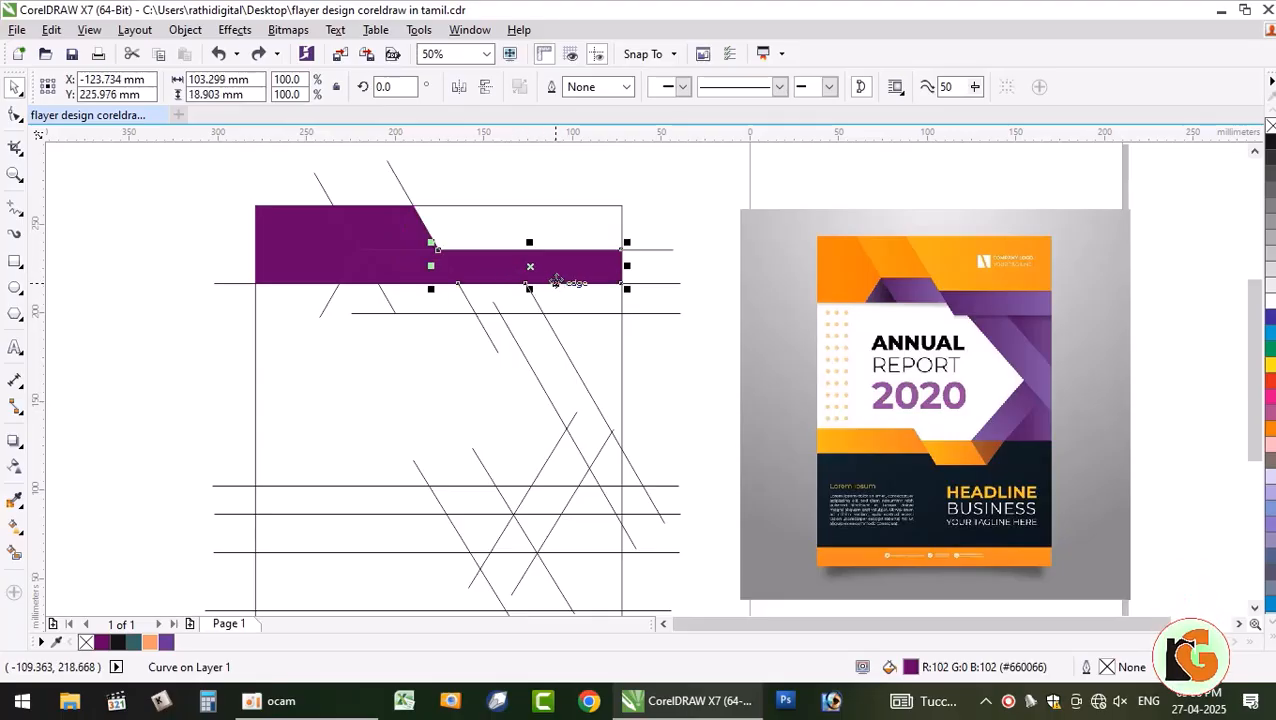
key("ctrl+z")
key("ctrl+z")
key("ctrl+z")
key("ctrl+z")
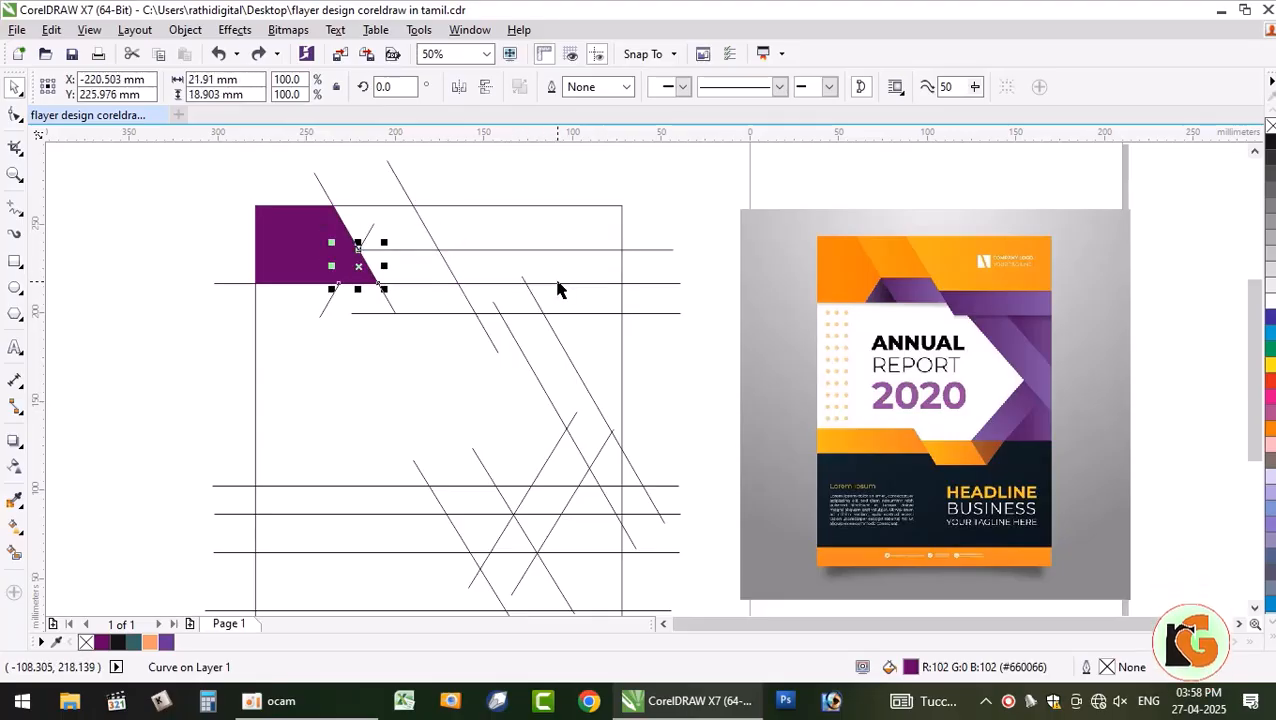
key("ctrl+z")
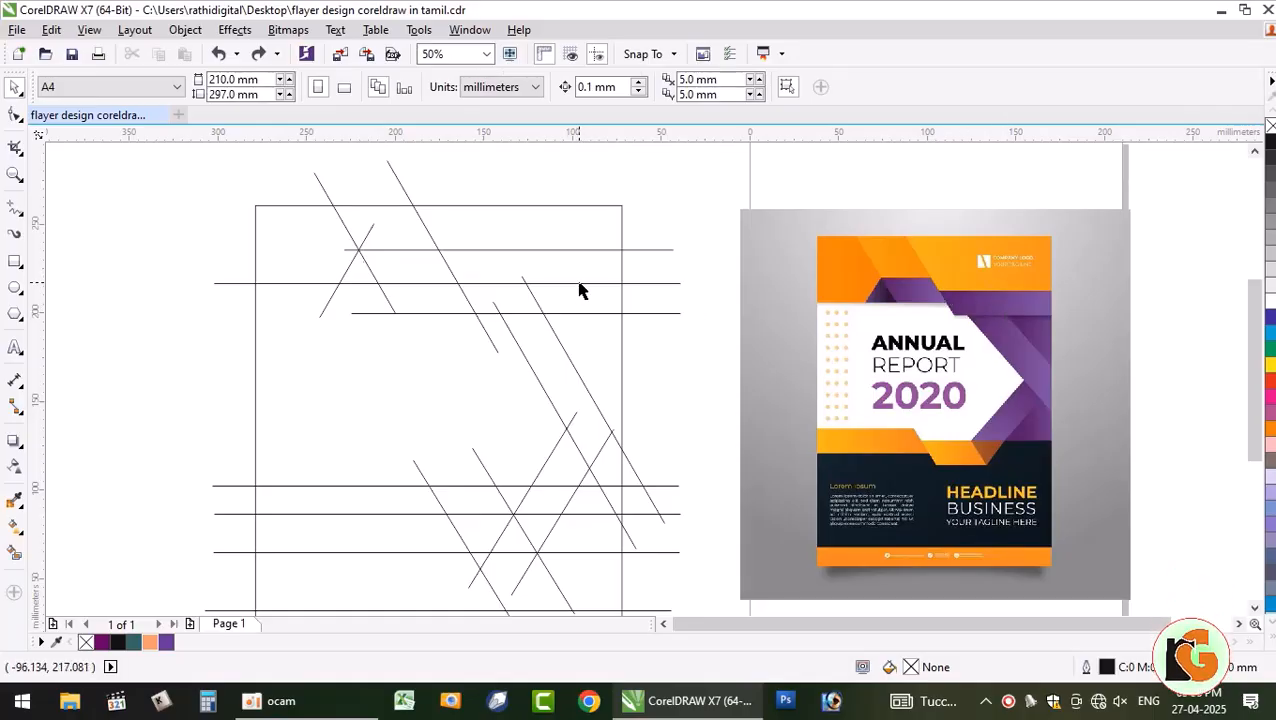
- Duplicate the long upper horizontal line and move the copy about 10 mm higher
left_click(603, 283)
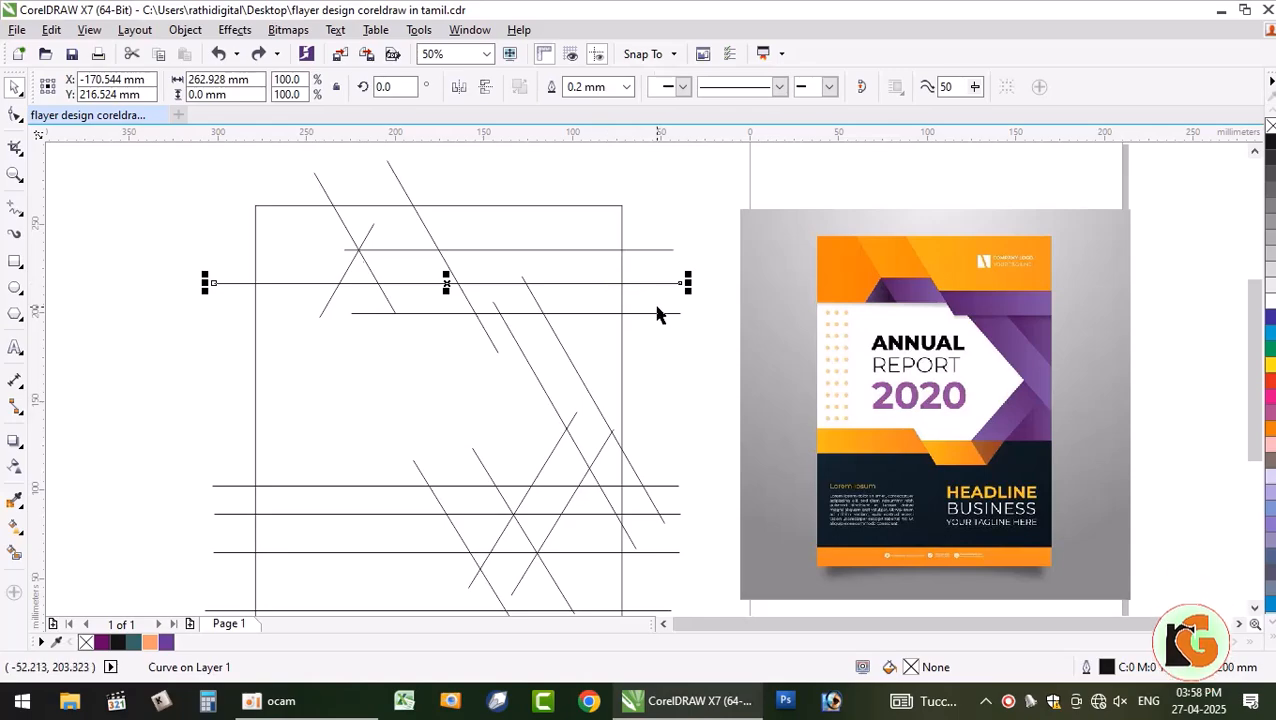
key("KP_Add")
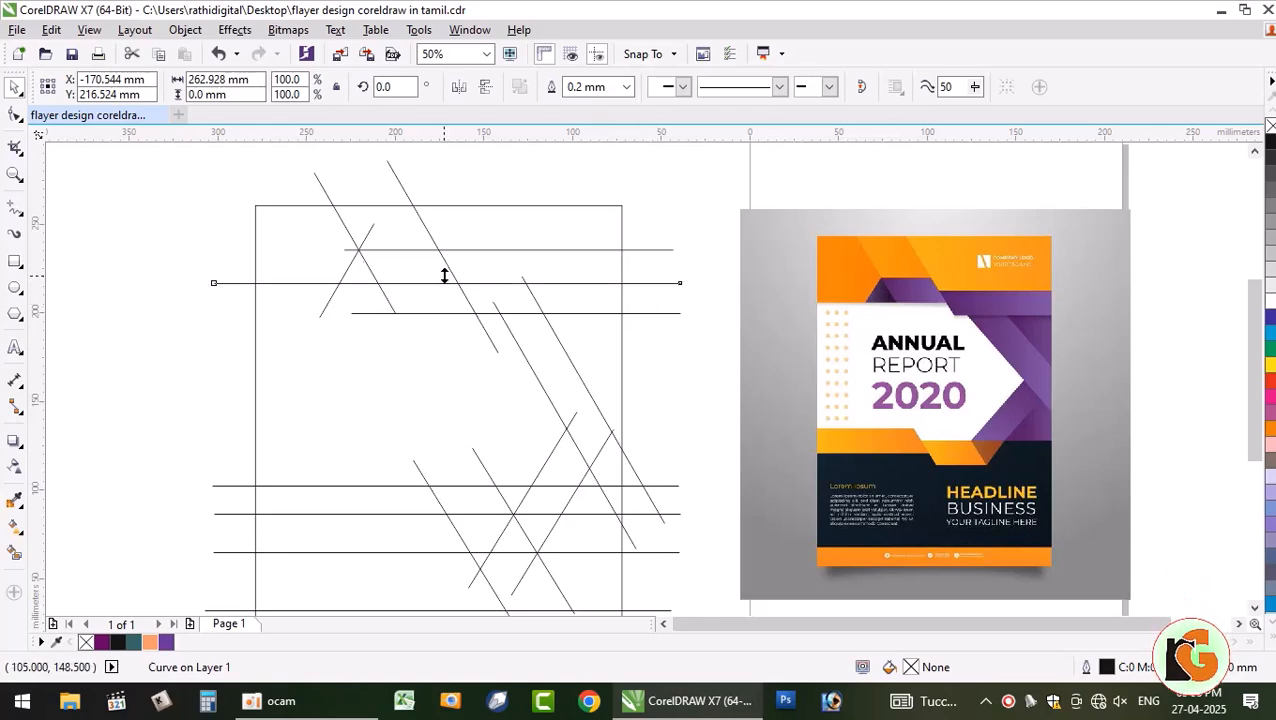
left_click_drag(447, 282, 447, 266)
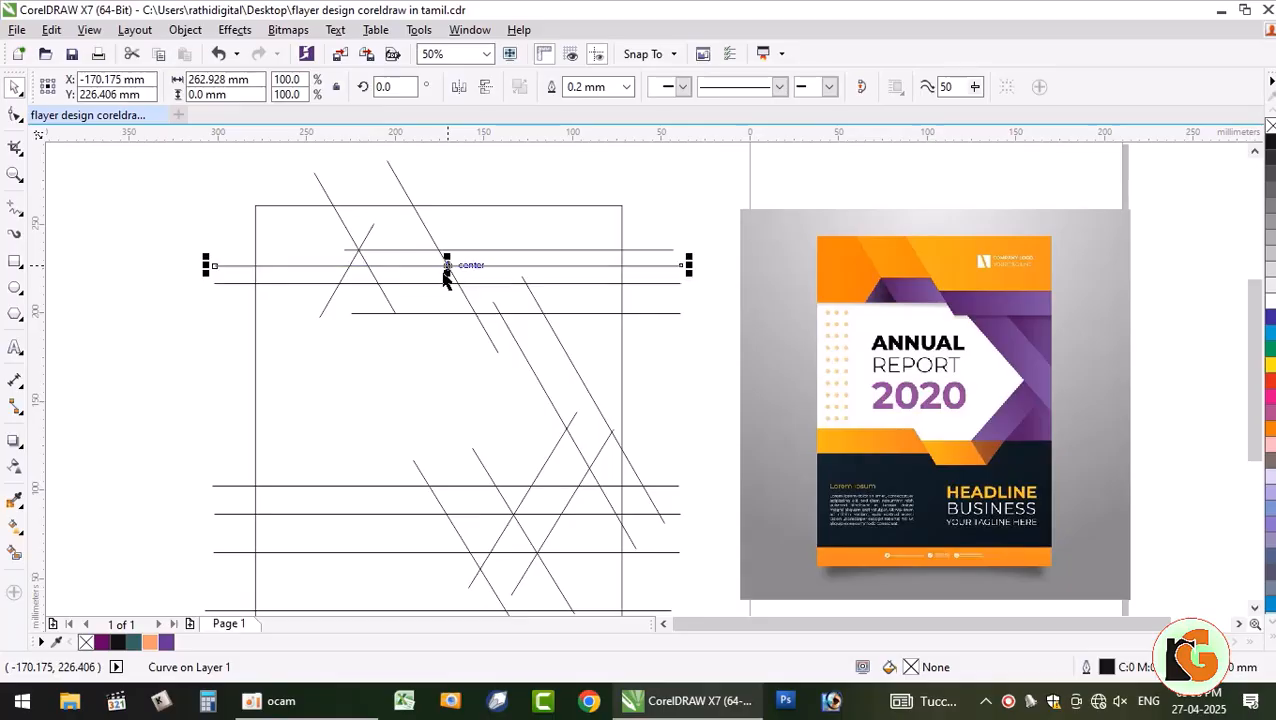
left_click(129, 289)
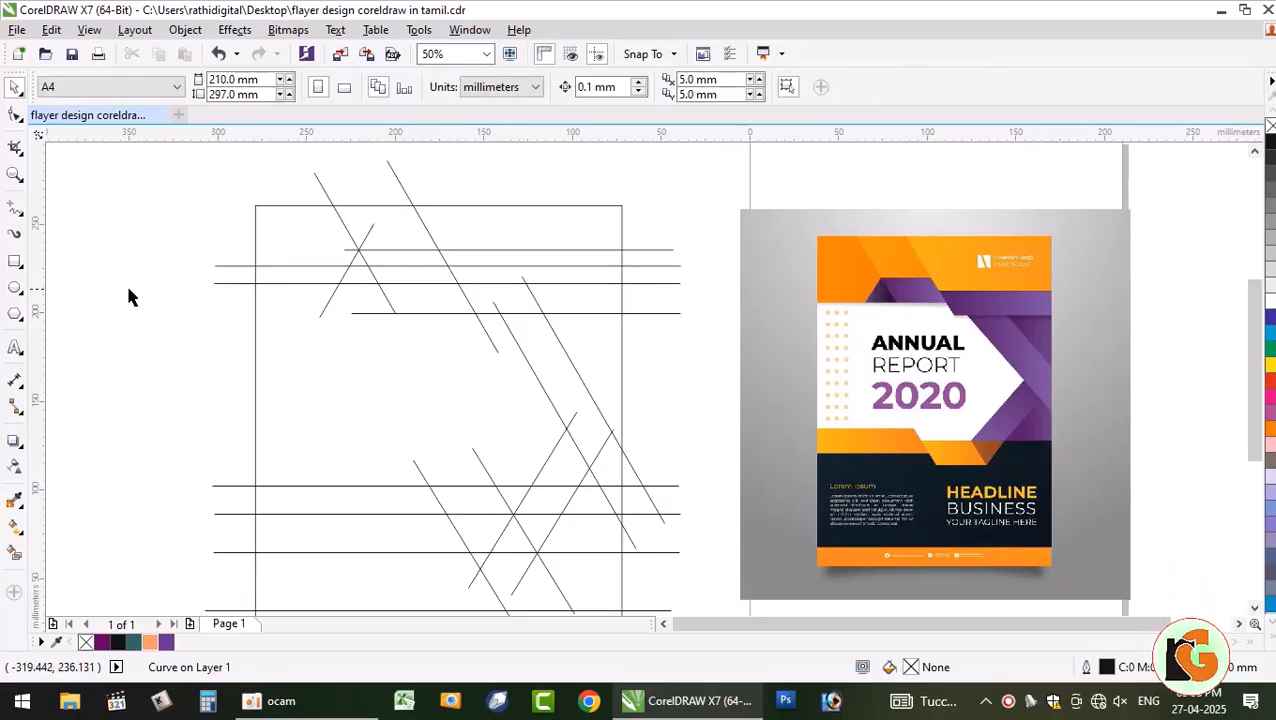
- Smart Fill the top-left area and the strip beneath it purple
left_click(14, 556)
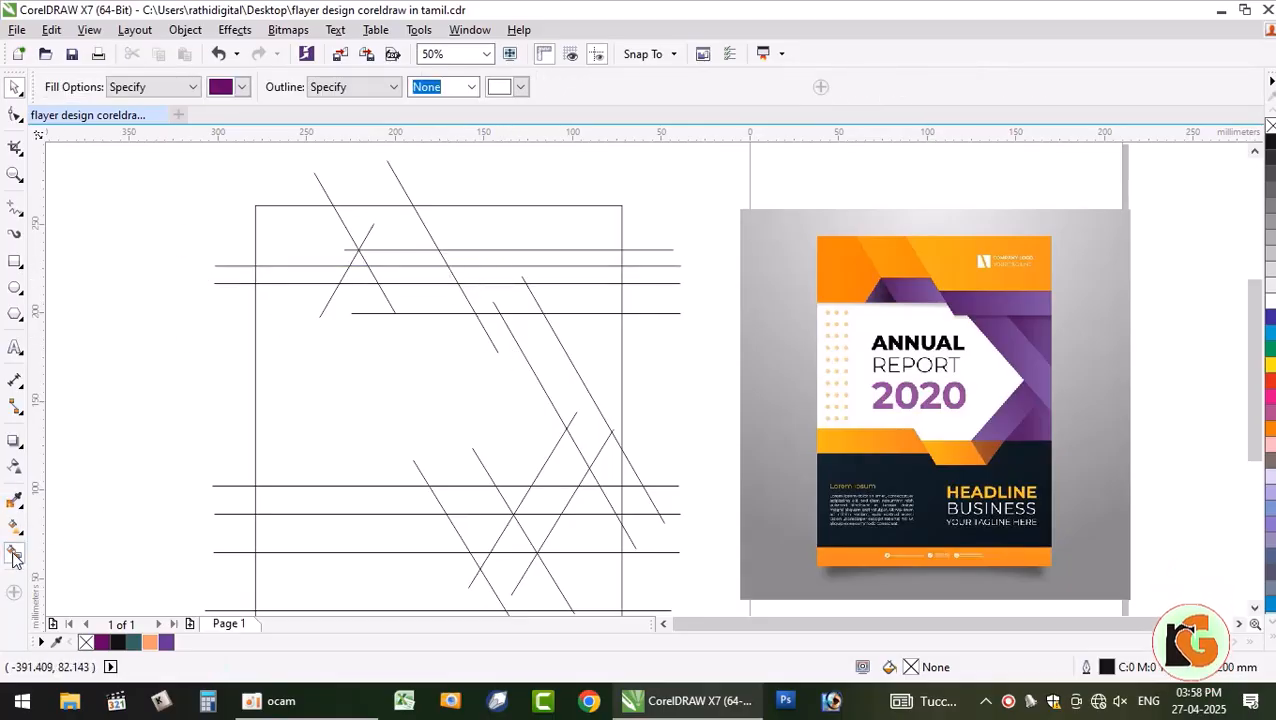
left_click(310, 251)
left_click(334, 275)
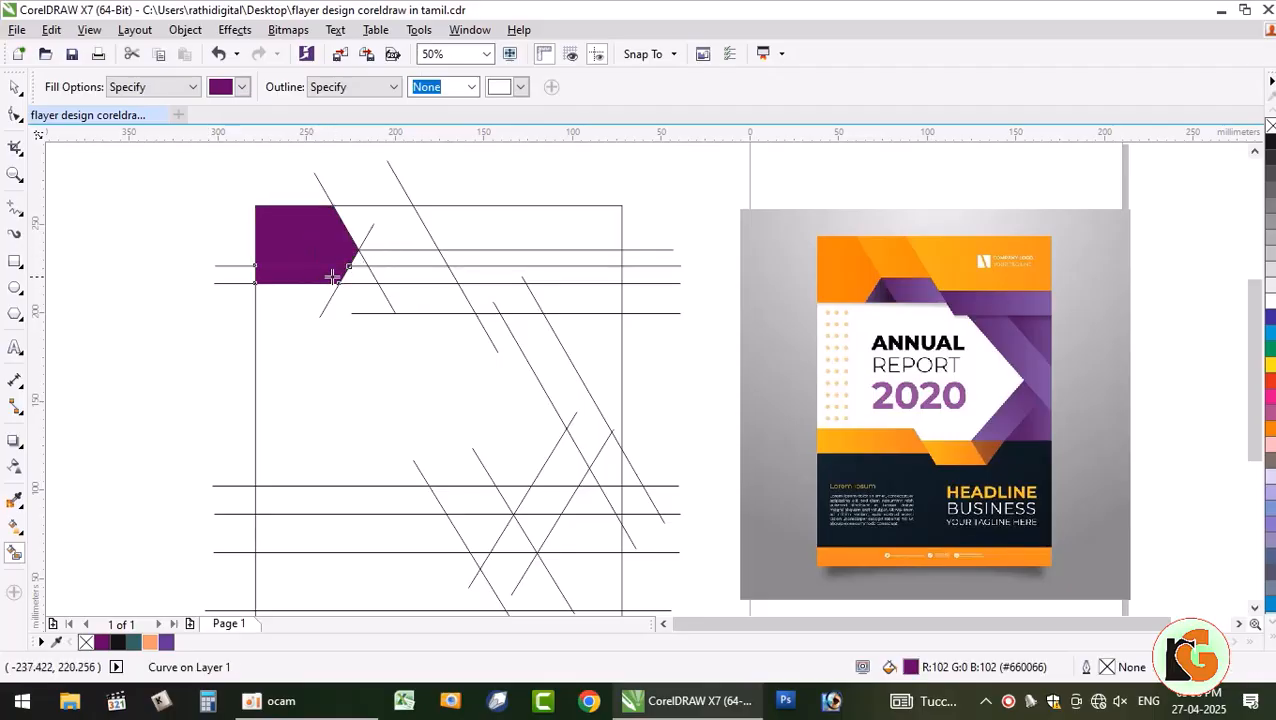
left_click(14, 90)
left_click(376, 224)
left_click(320, 238)
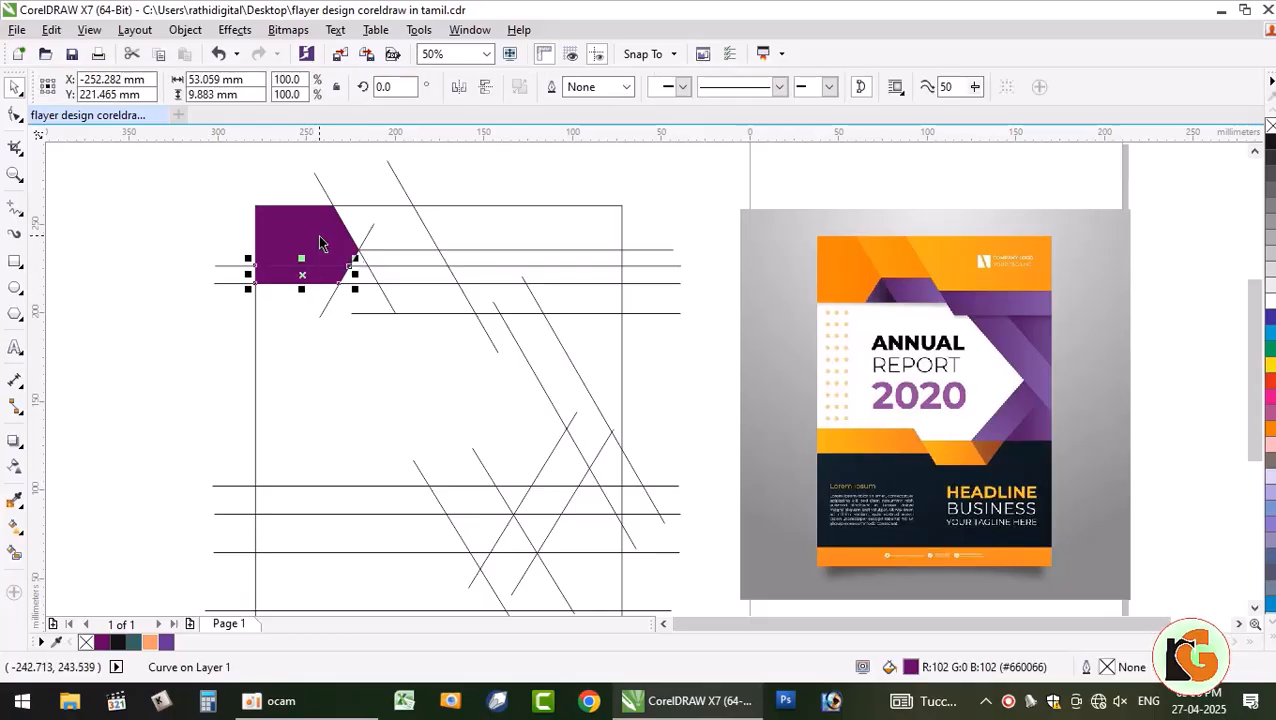
left_click(320, 240, "shift")
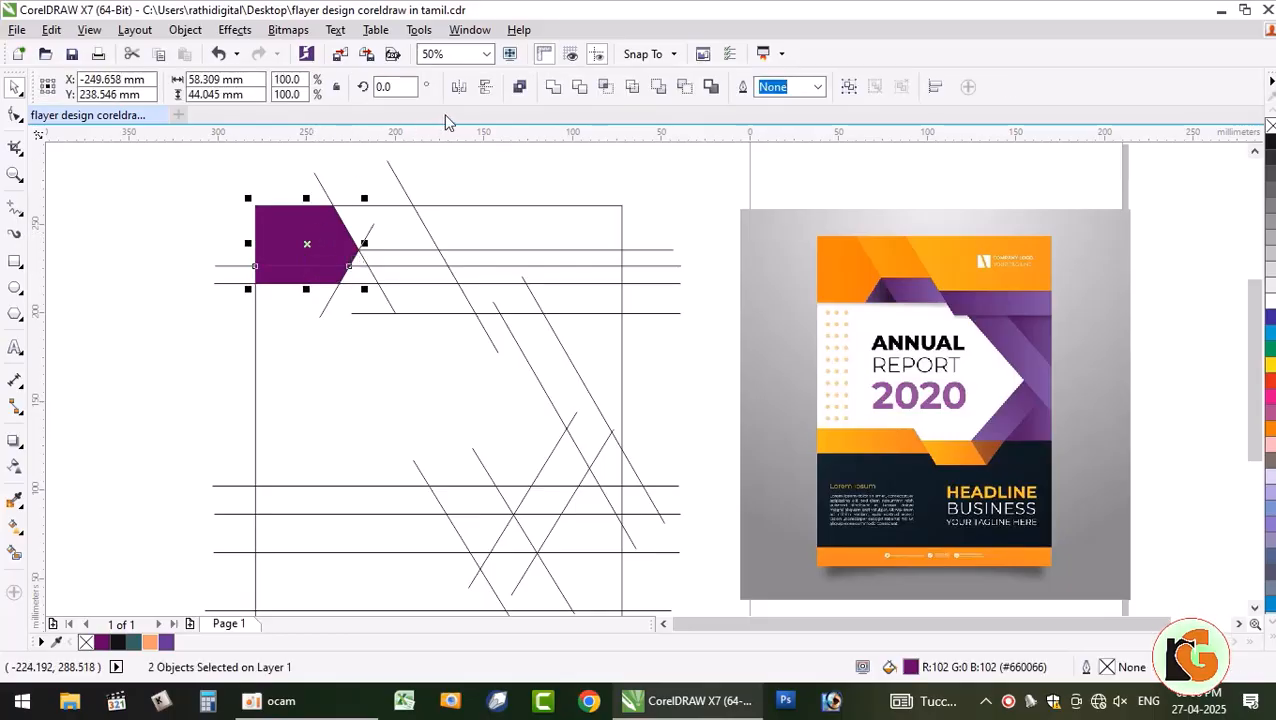
left_click(174, 214)
- Fill the area to the right purple and weld the lower strip to the strip above
left_click(15, 553)
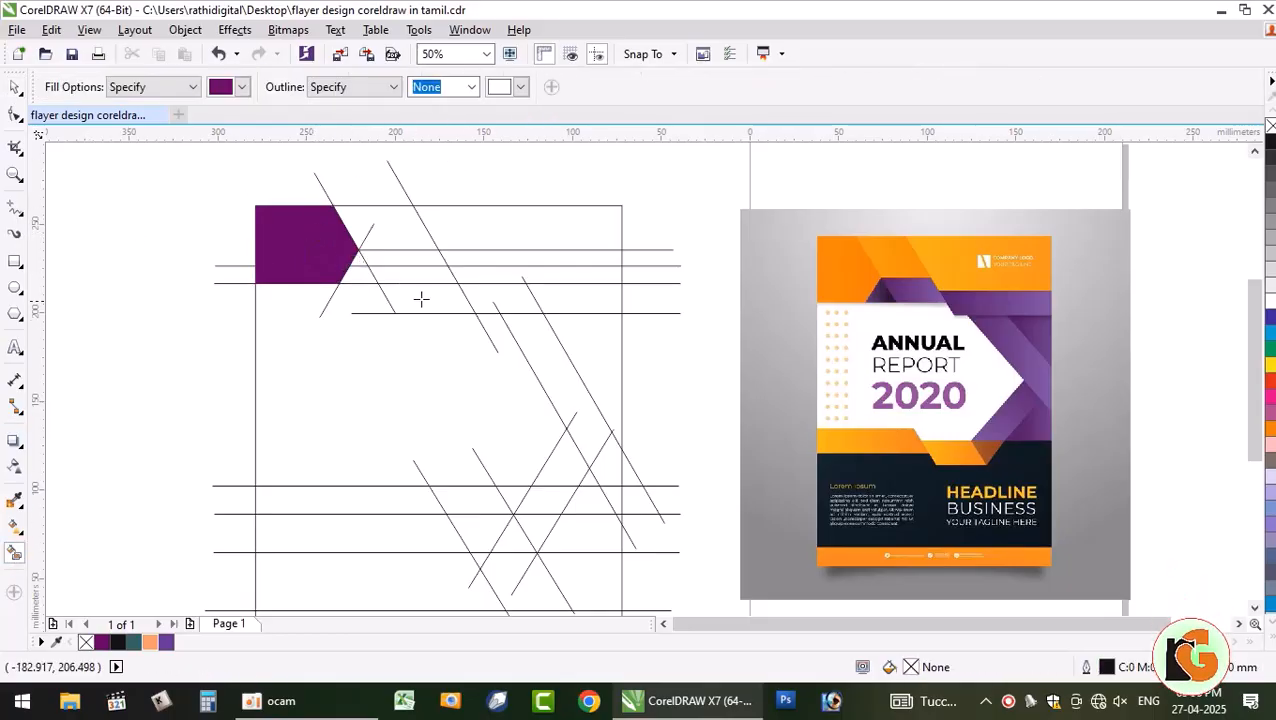
left_click(386, 222)
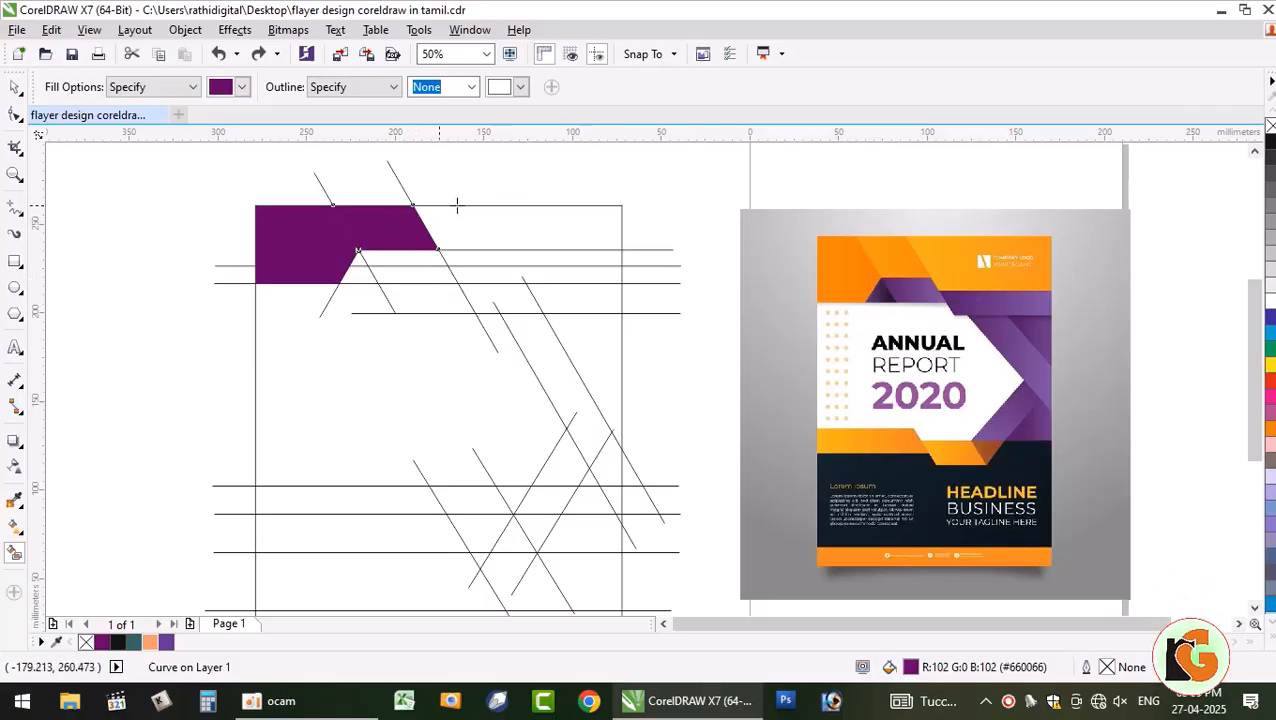
left_click(15, 87)
left_click(104, 338)
left_click(408, 272)
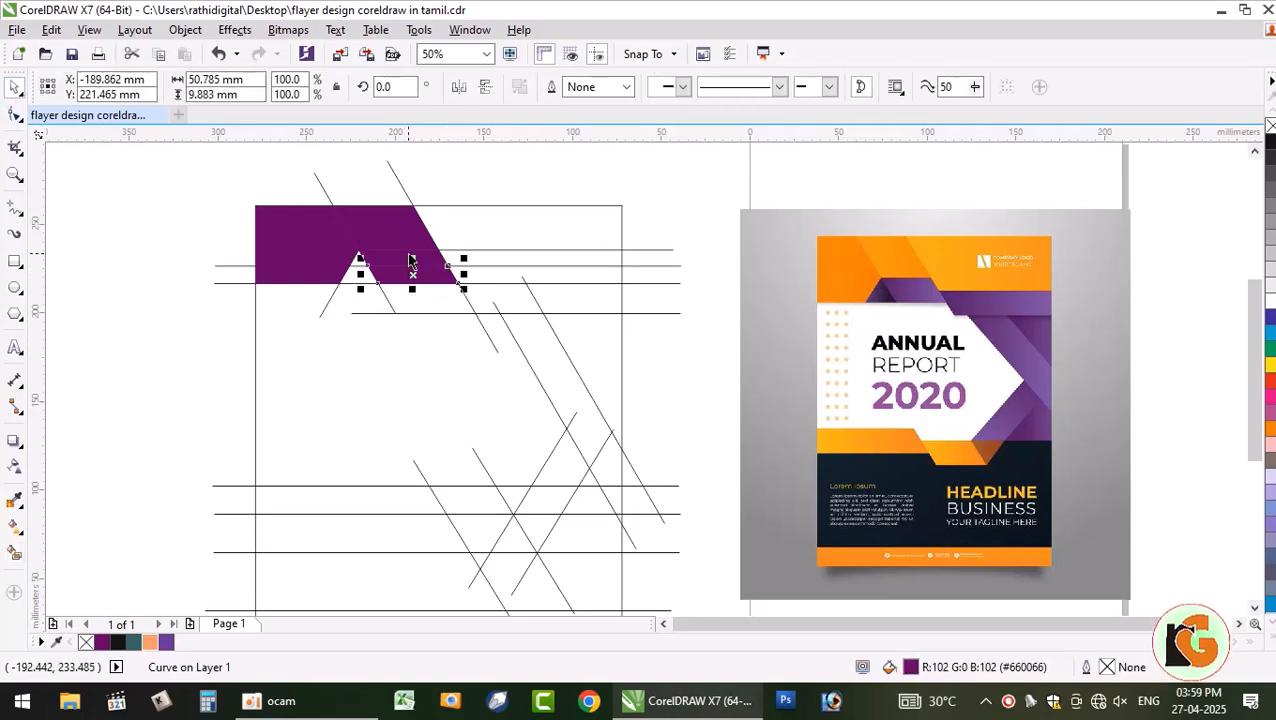
left_click(408, 256, "shift")
left_click(553, 88)
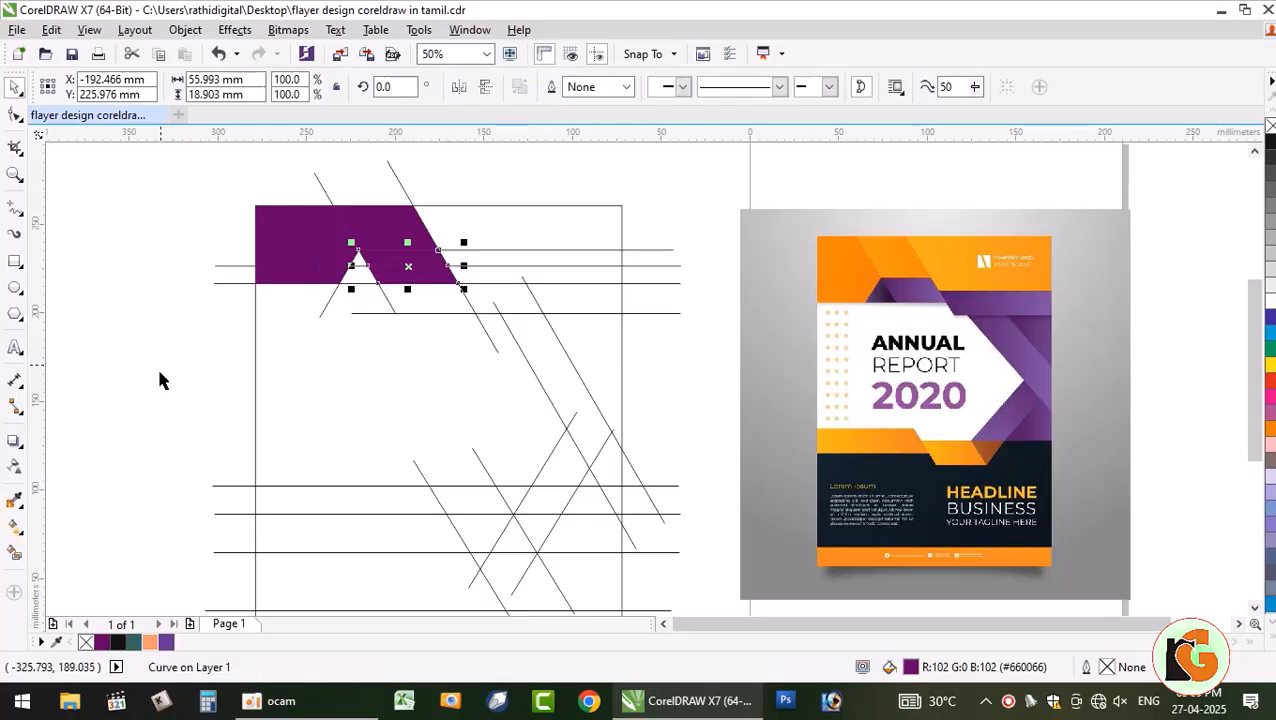
left_click(162, 378)
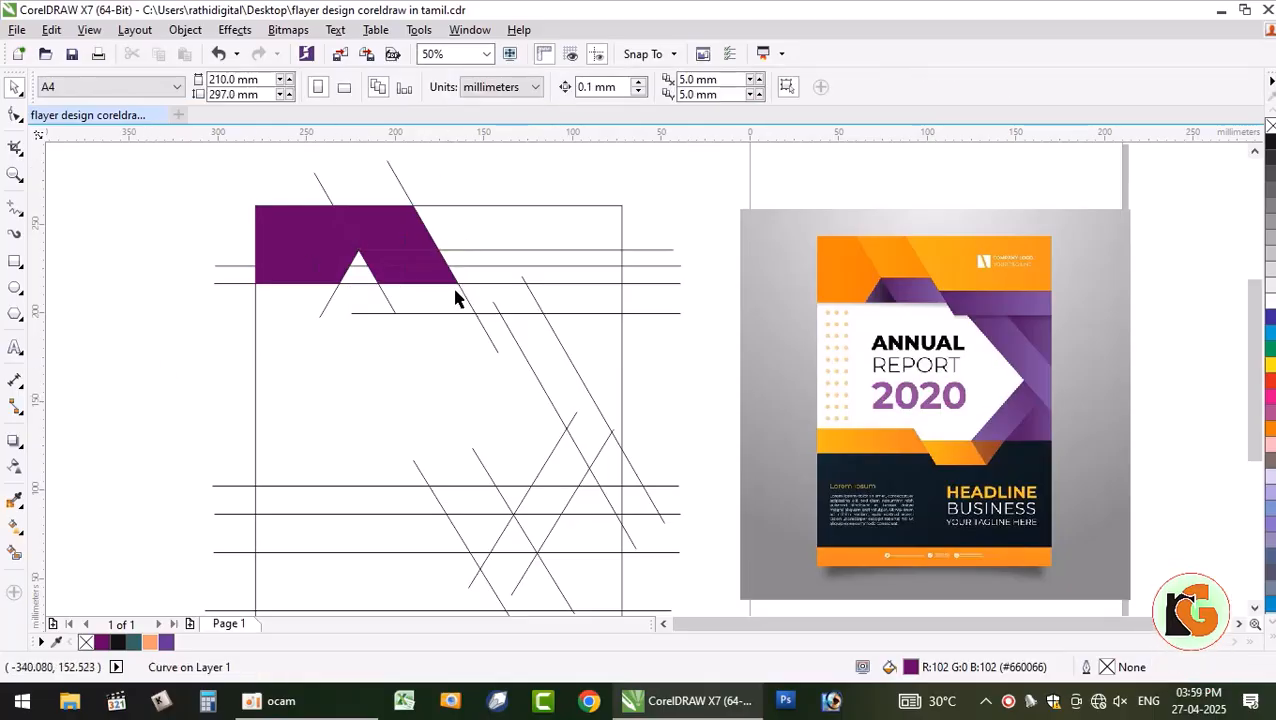
- Fill the two right-hand regions purple and weld them into the band
left_click(16, 557)
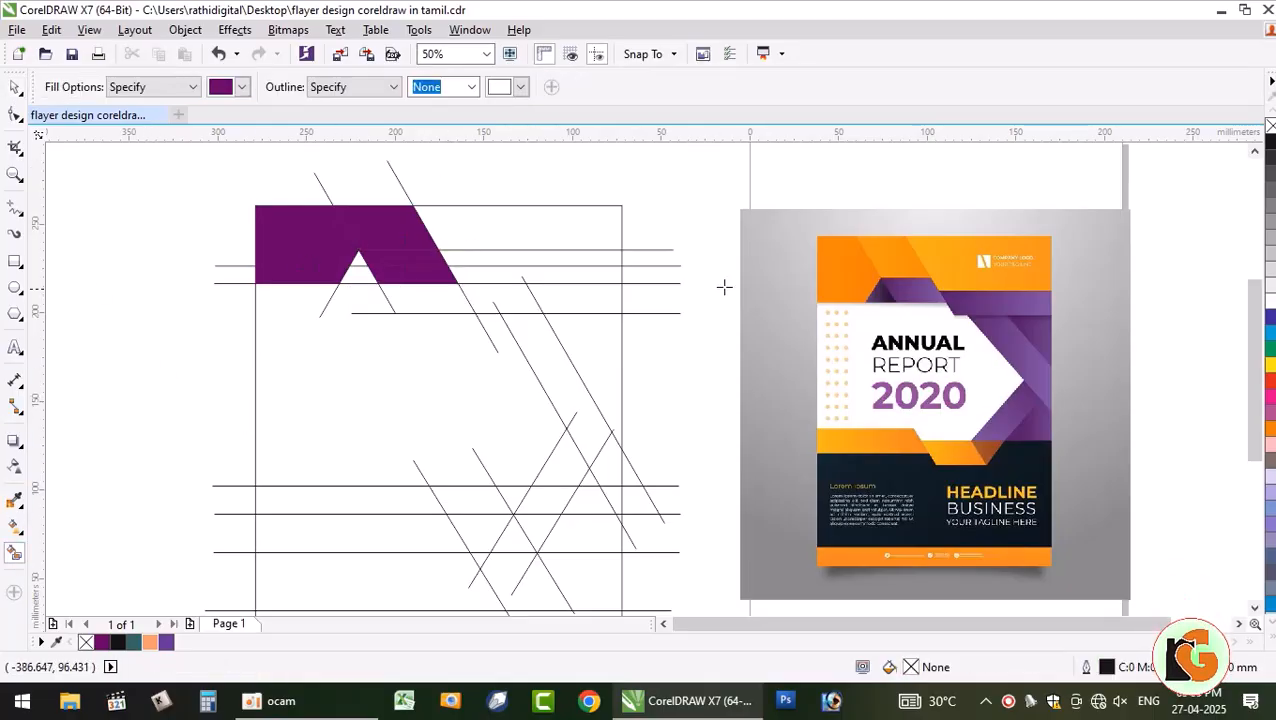
left_click(534, 230)
left_click(543, 258)
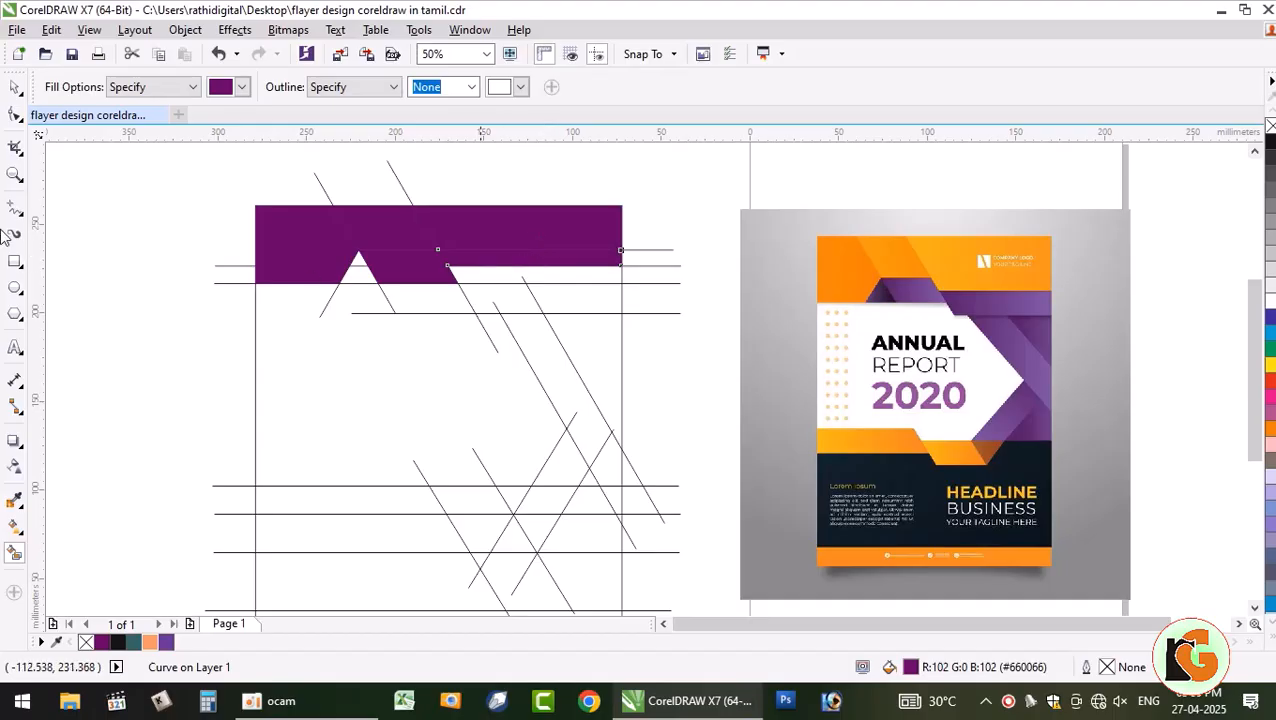
left_click(16, 88)
left_click(514, 222, "shift")
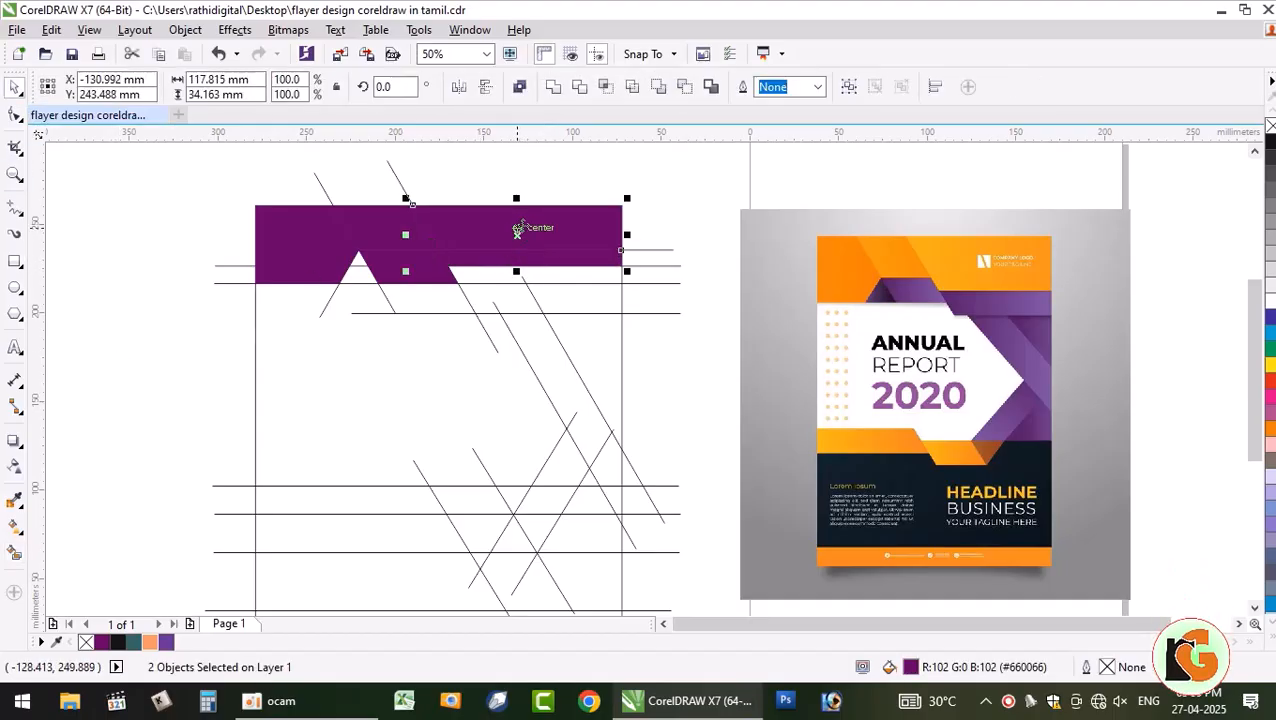
left_click(554, 88)
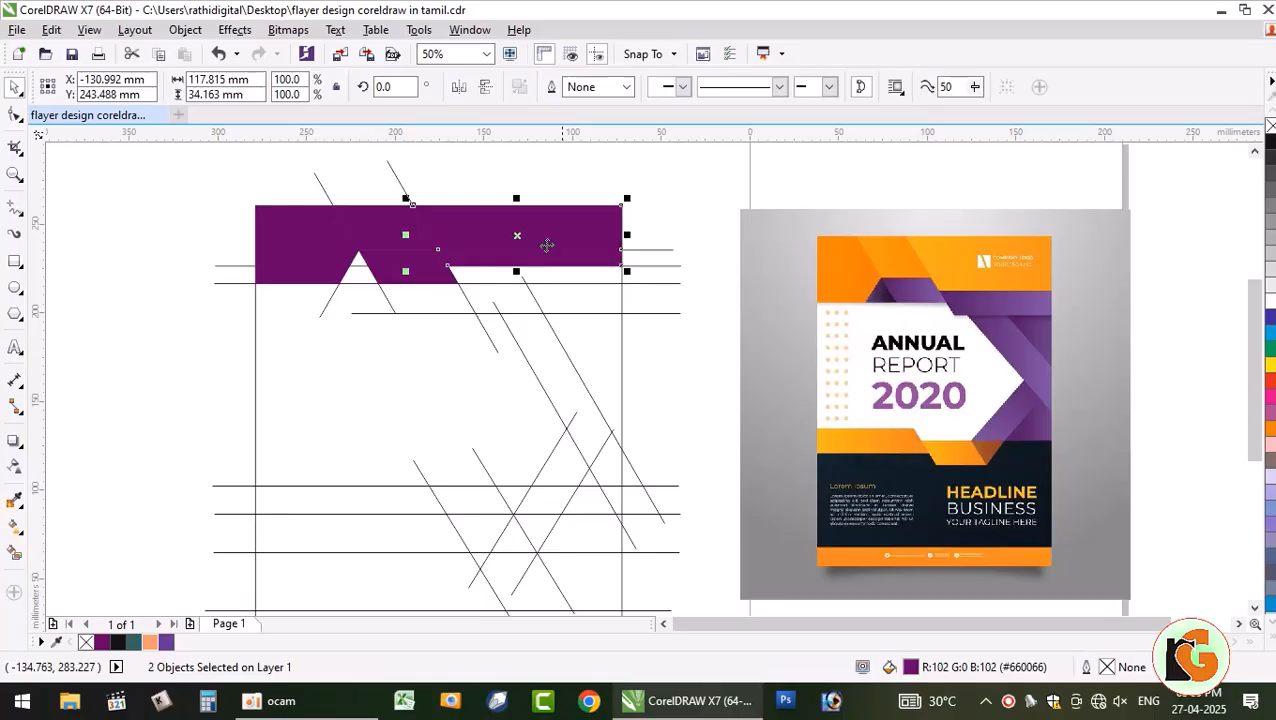
left_click(105, 497)
left_click_drag(534, 247, 548, 199)
key("ctrl+z")
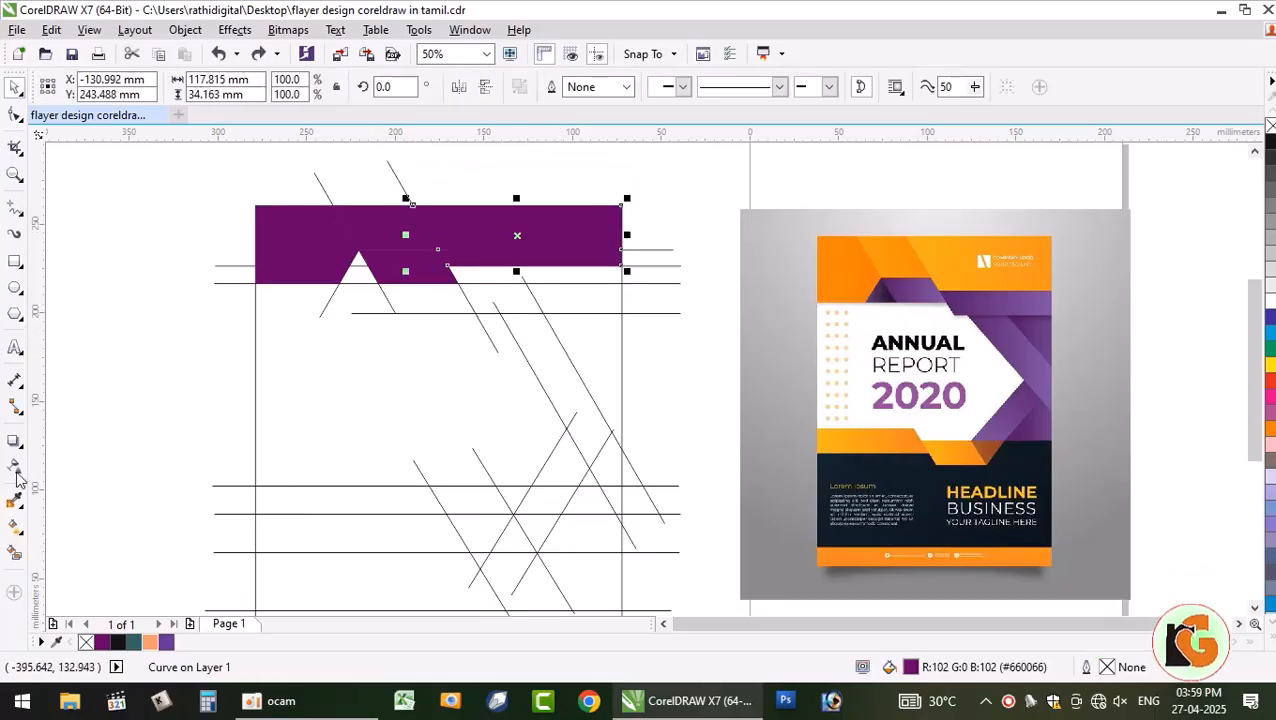
- Fill the white areas below the band purple to form the lower step on the right
left_click(14, 553)
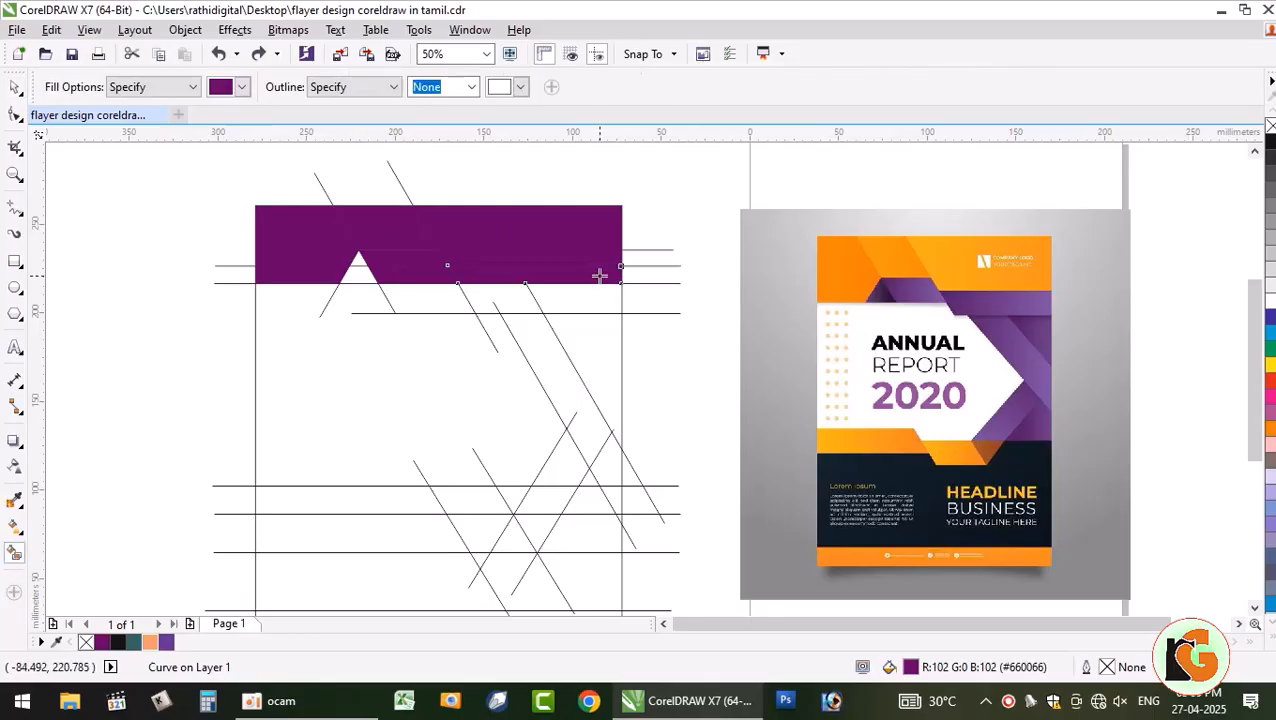
left_click(598, 278)
left_click(519, 303)
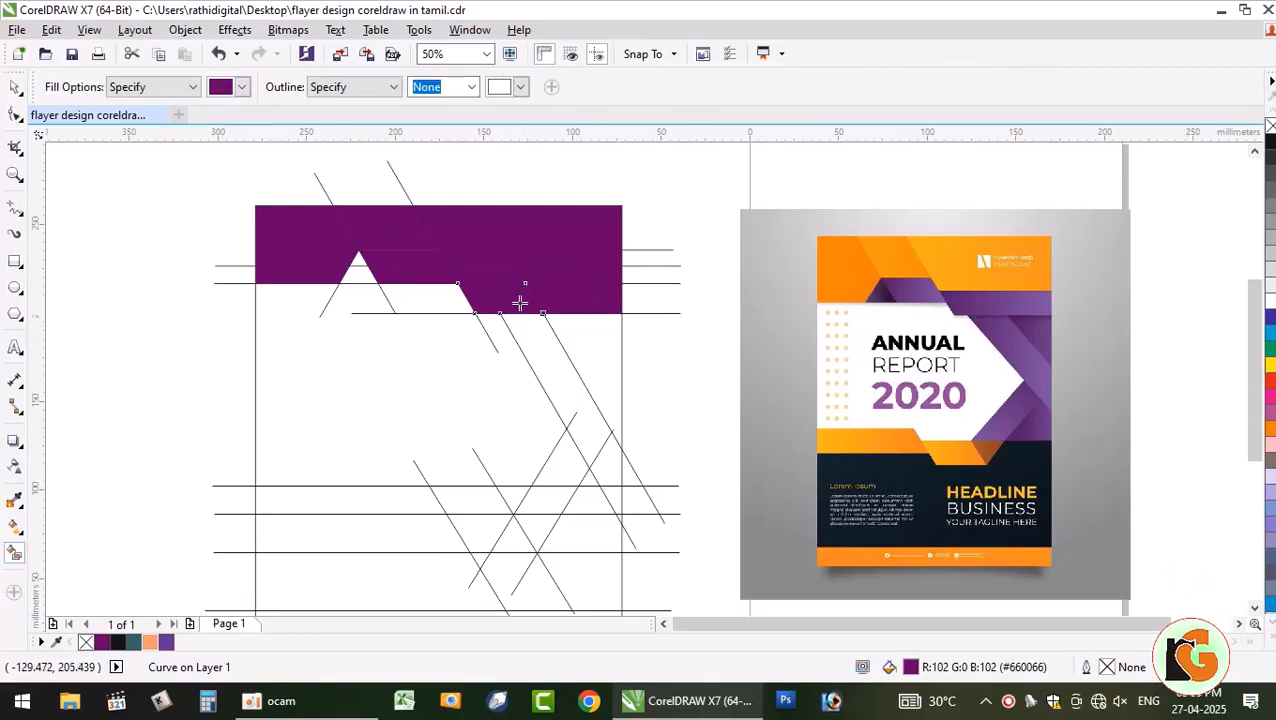
- Combine the three lower right pieces into one shape and fill it peach
left_click(16, 88)
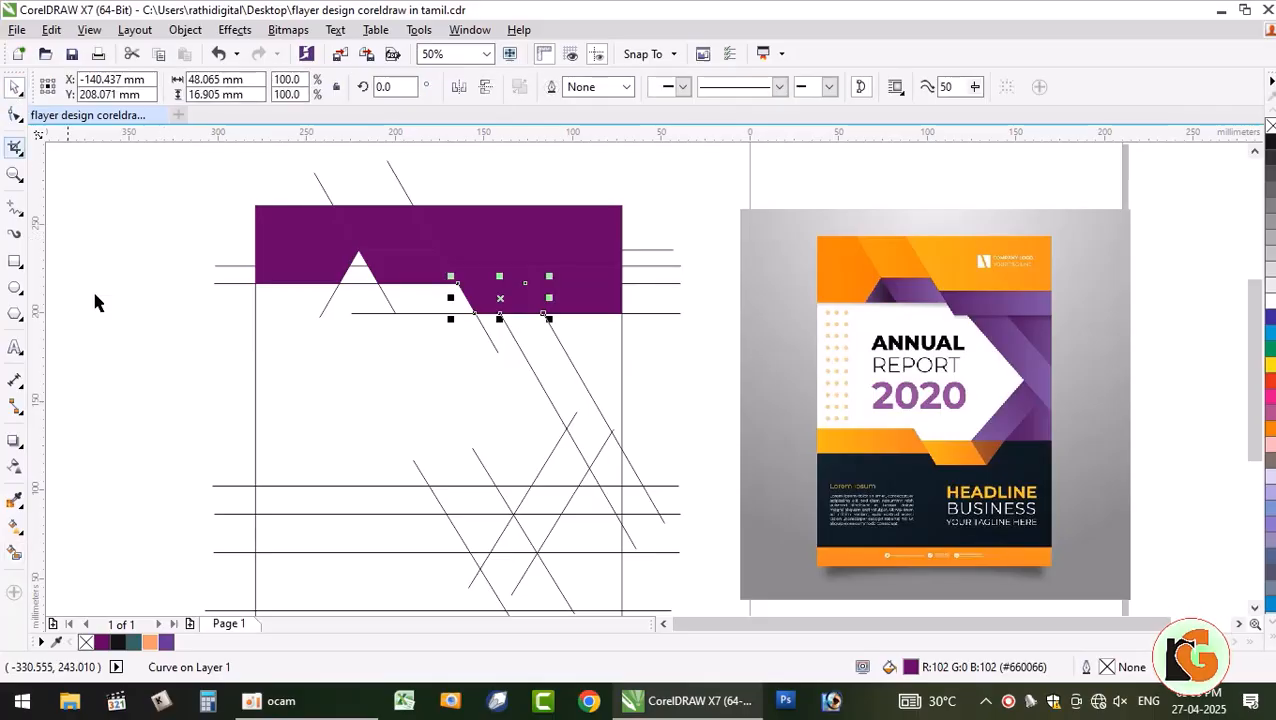
left_click(148, 332)
left_click(558, 307)
left_click(505, 292, "shift")
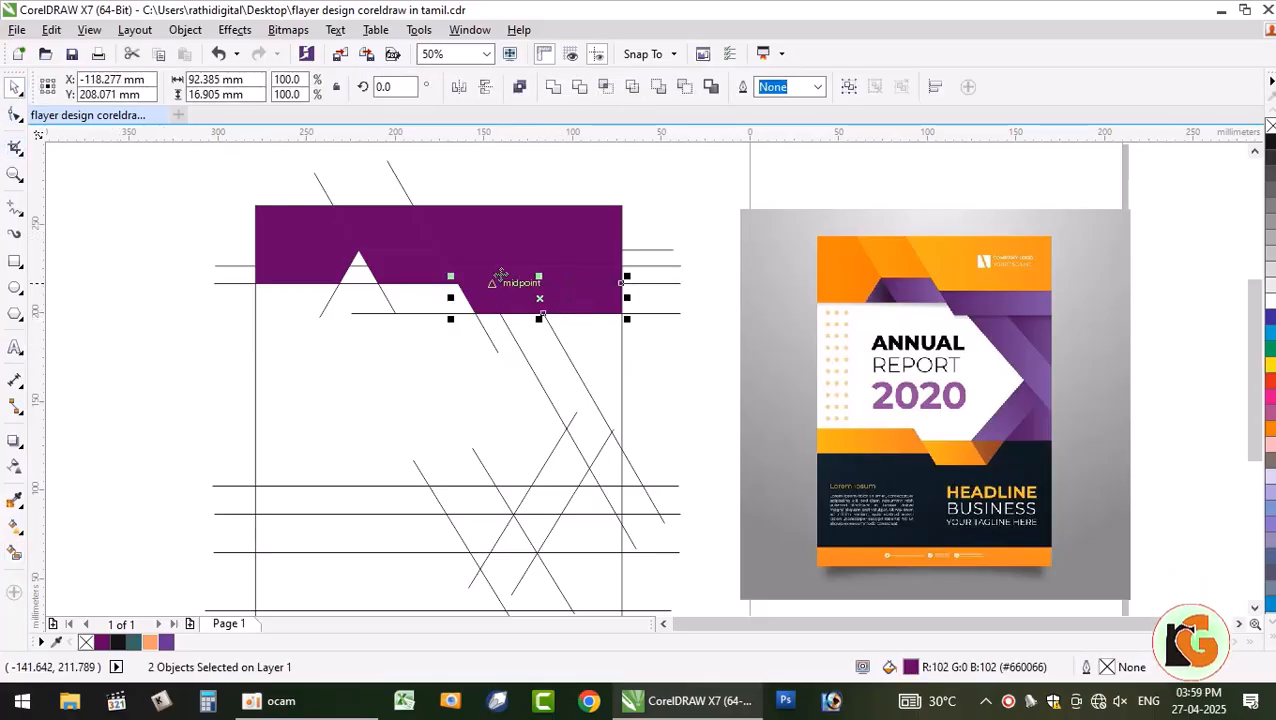
left_click(507, 266, "shift")
left_click(553, 88)
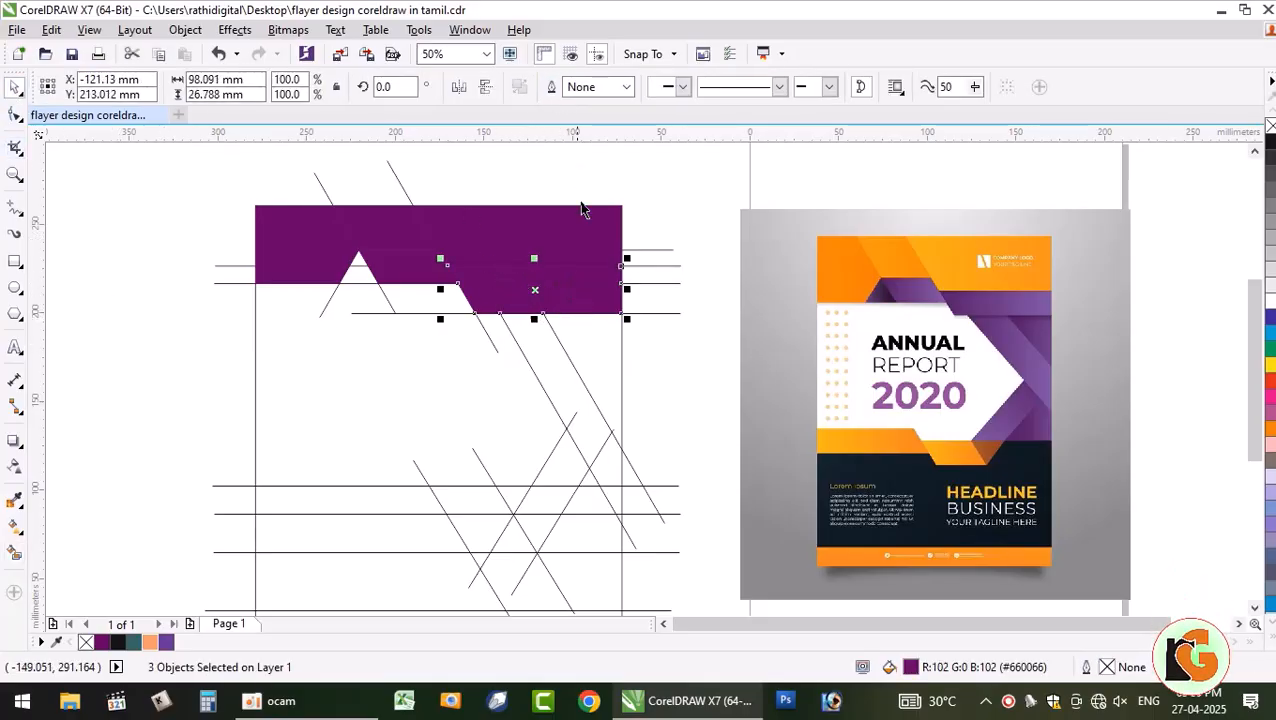
left_click(151, 641)
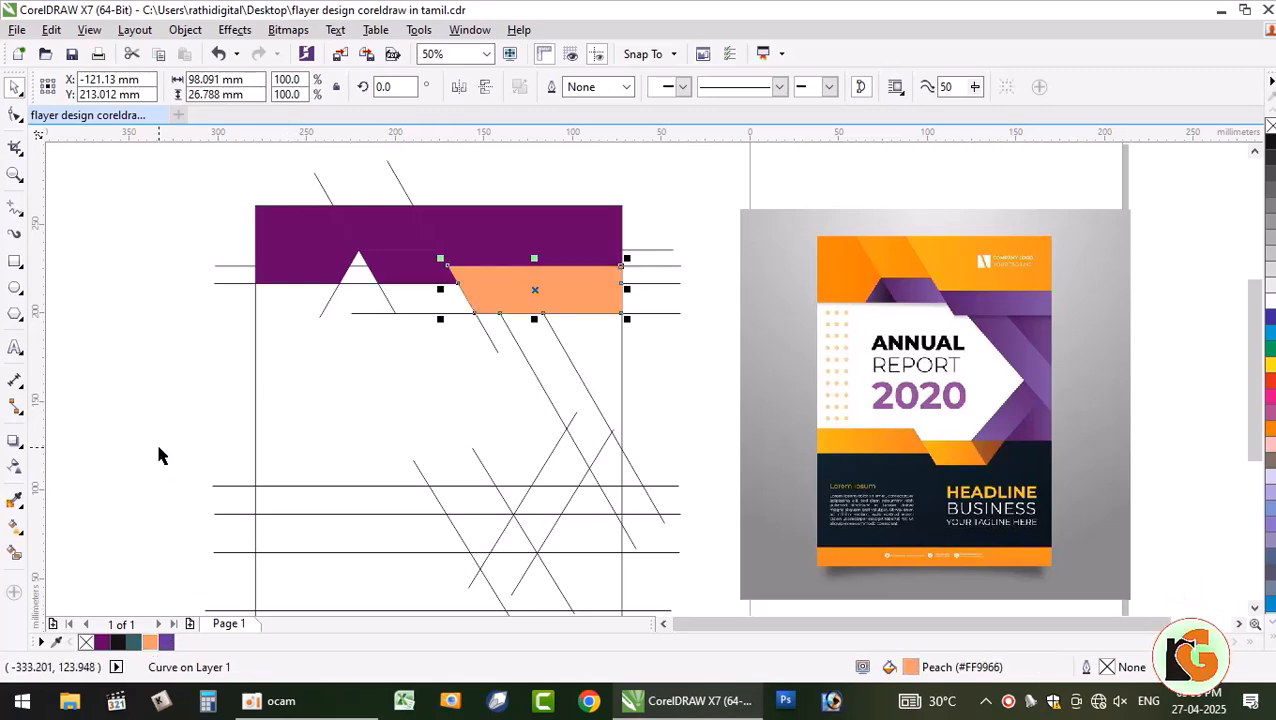
left_click(158, 455)
- Color the small piece beside the triangle dark teal and the upper-right band black
left_click(433, 273)
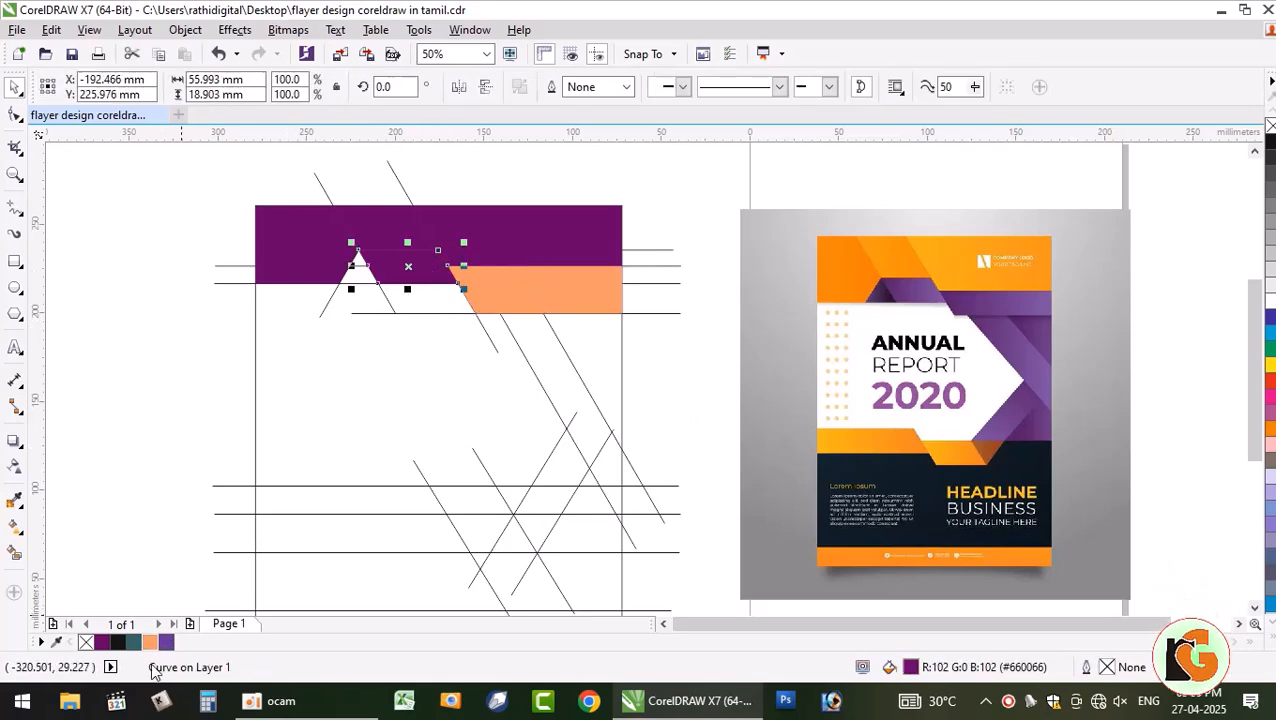
left_click(133, 642)
left_click(481, 320)
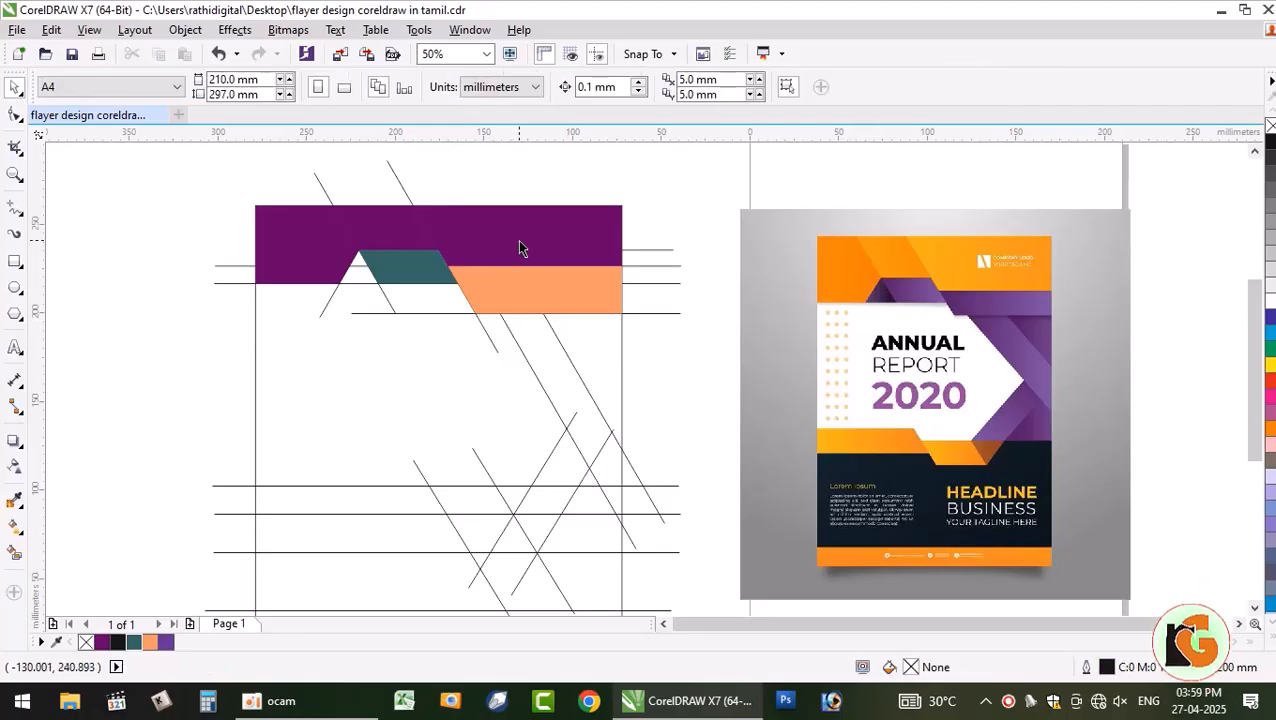
left_click(517, 239)
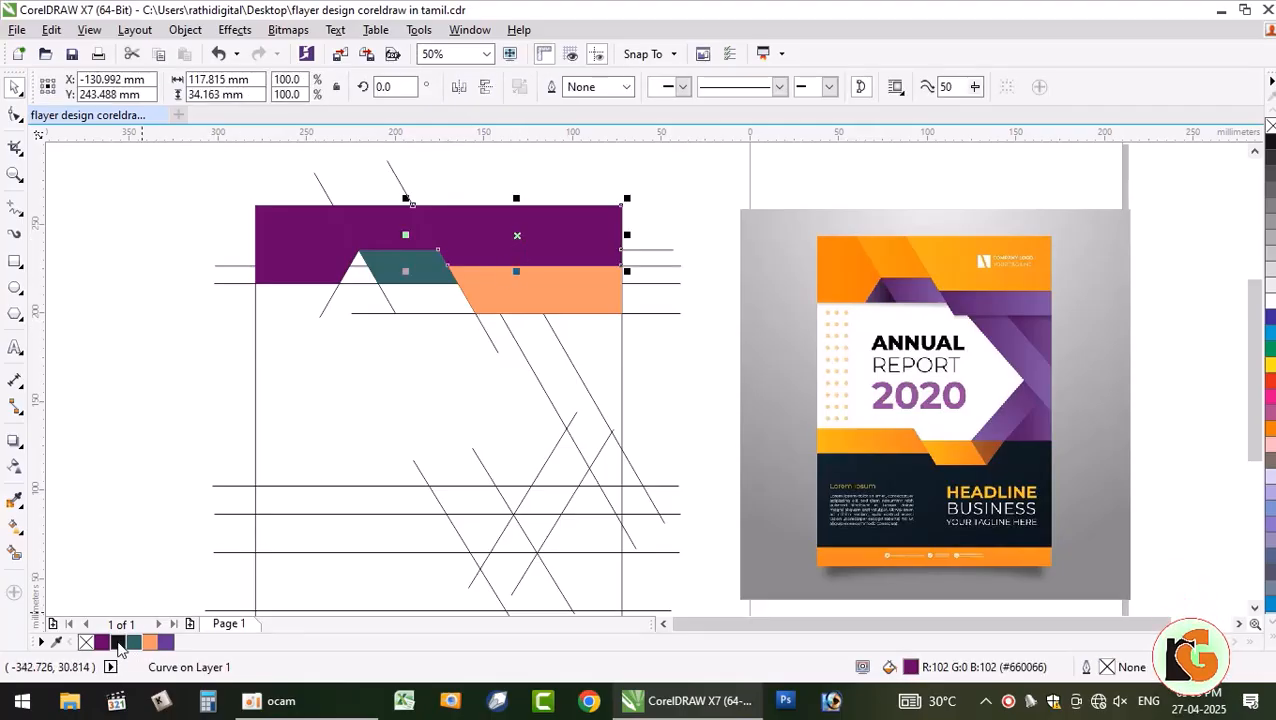
left_click(117, 642)
left_click(541, 322)
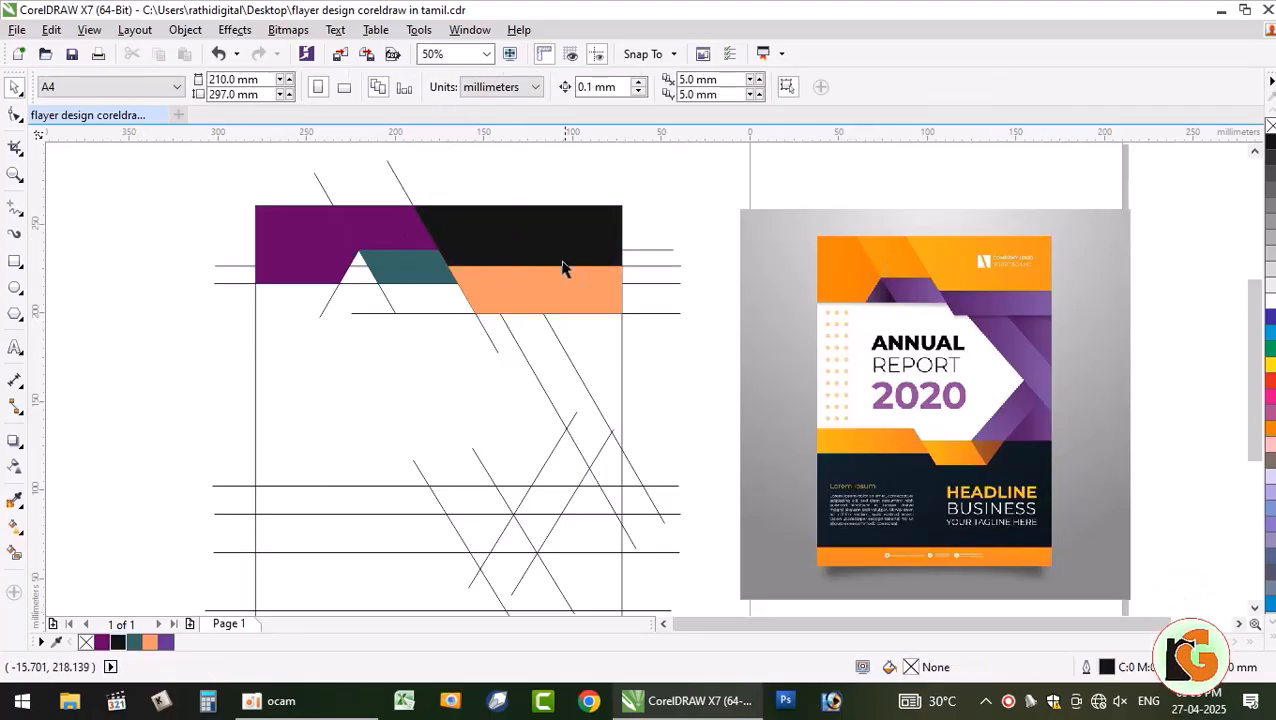
left_click(360, 236)
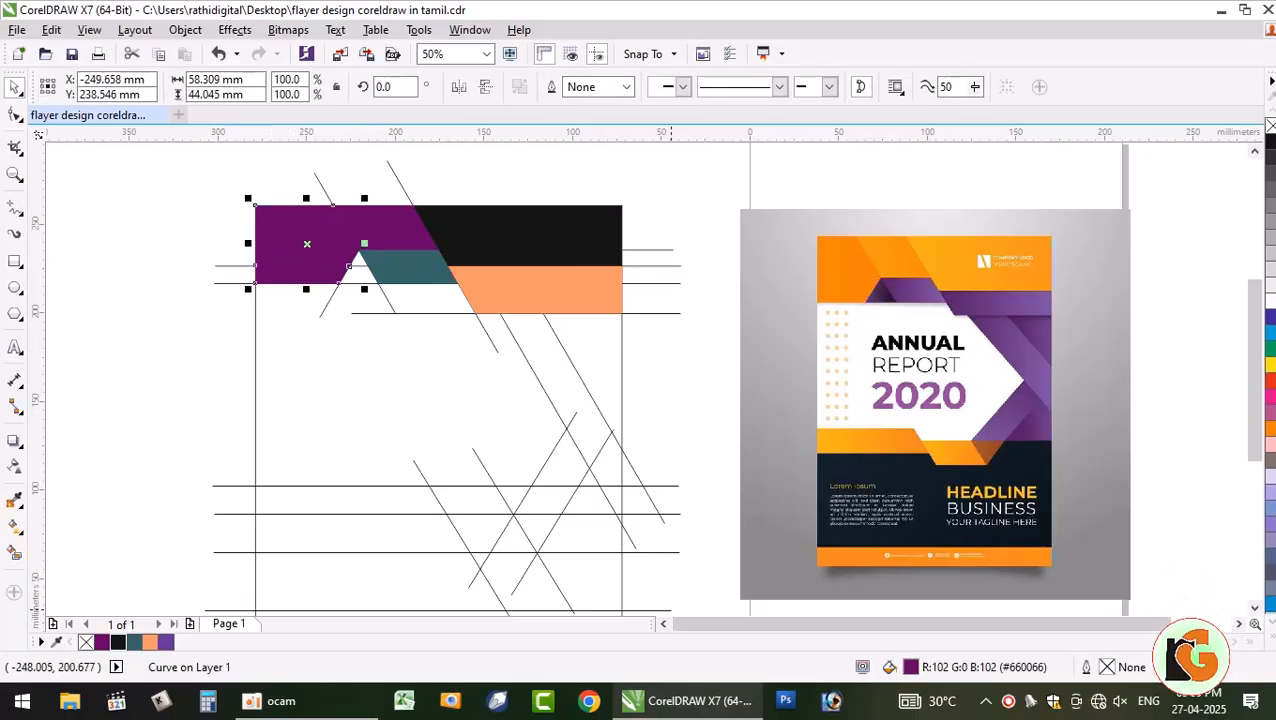
- Smart Fill the three regions below the peach band down to the right-edge tip
left_click(15, 550)
left_click(603, 349)
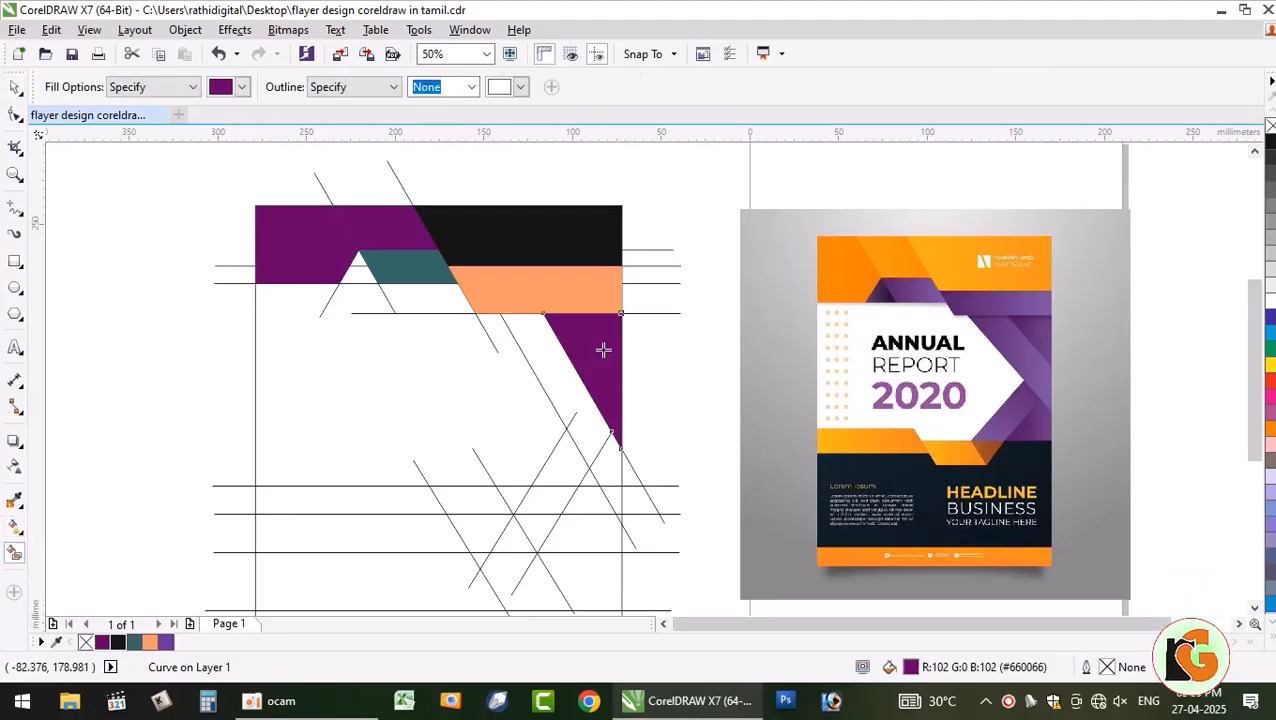
left_click(563, 379)
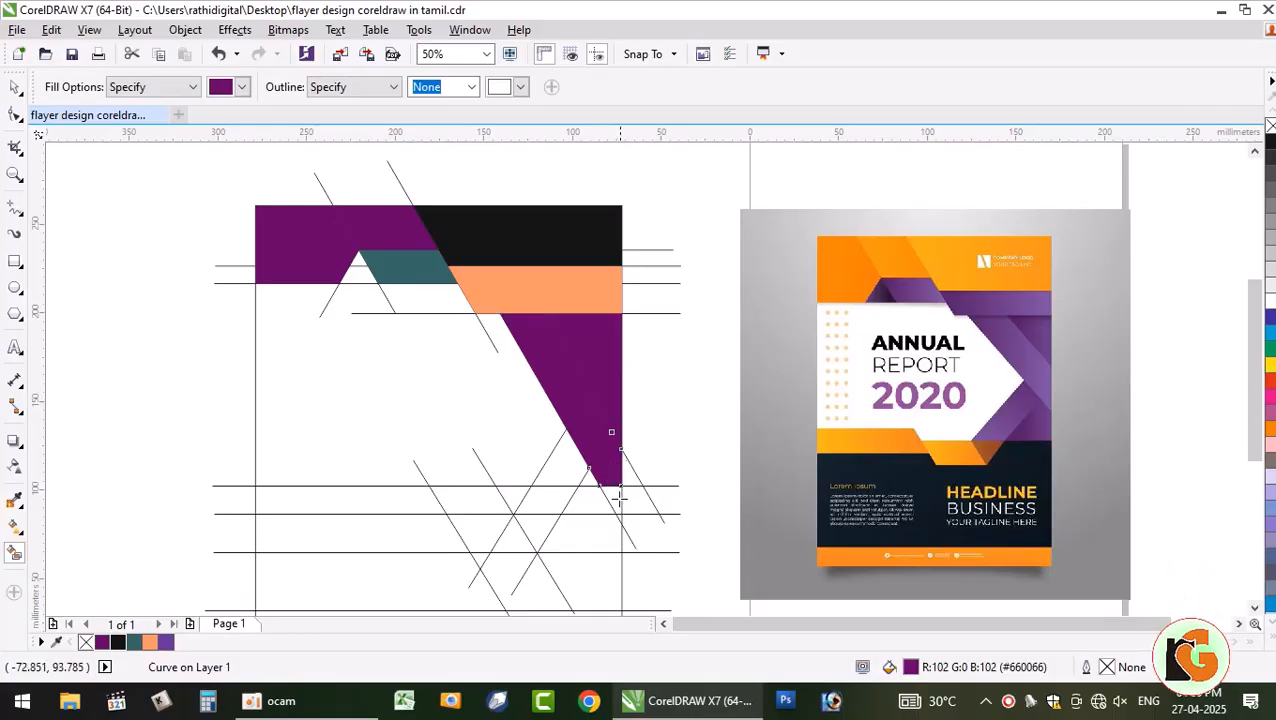
left_click(619, 498)
scroll(634, 556, "up", 6)
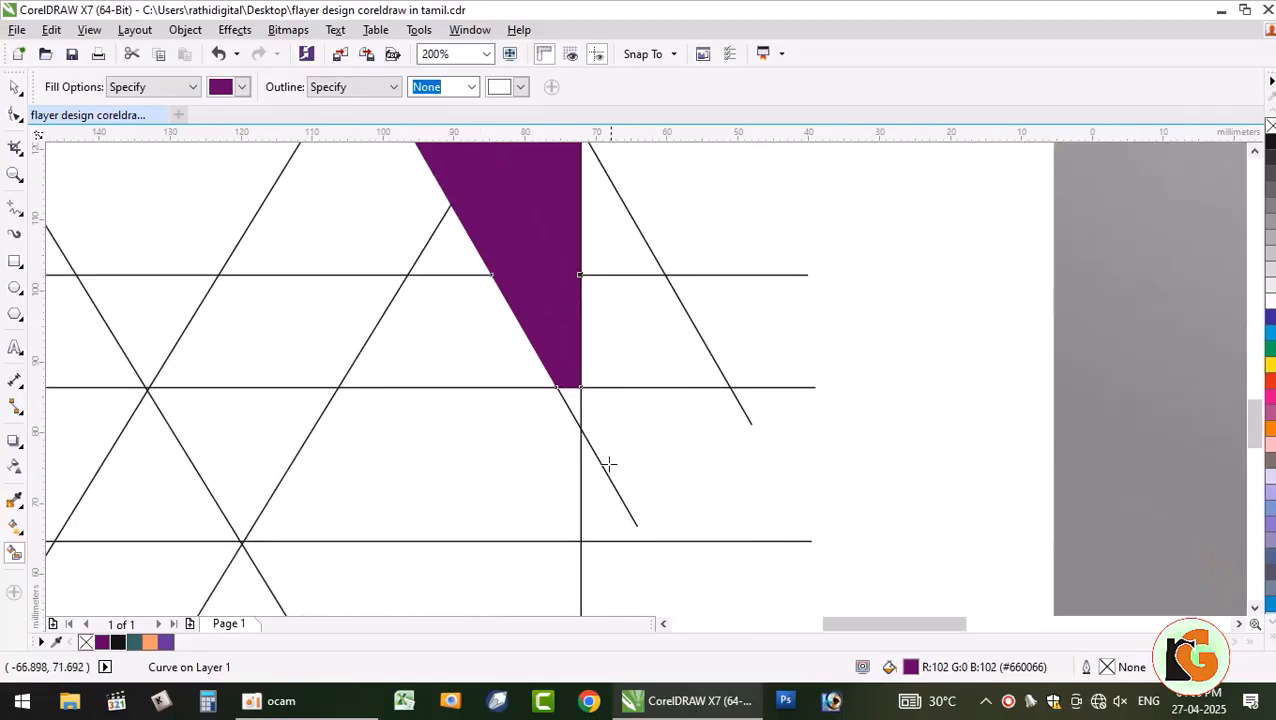
scroll(553, 365, "down", 7)
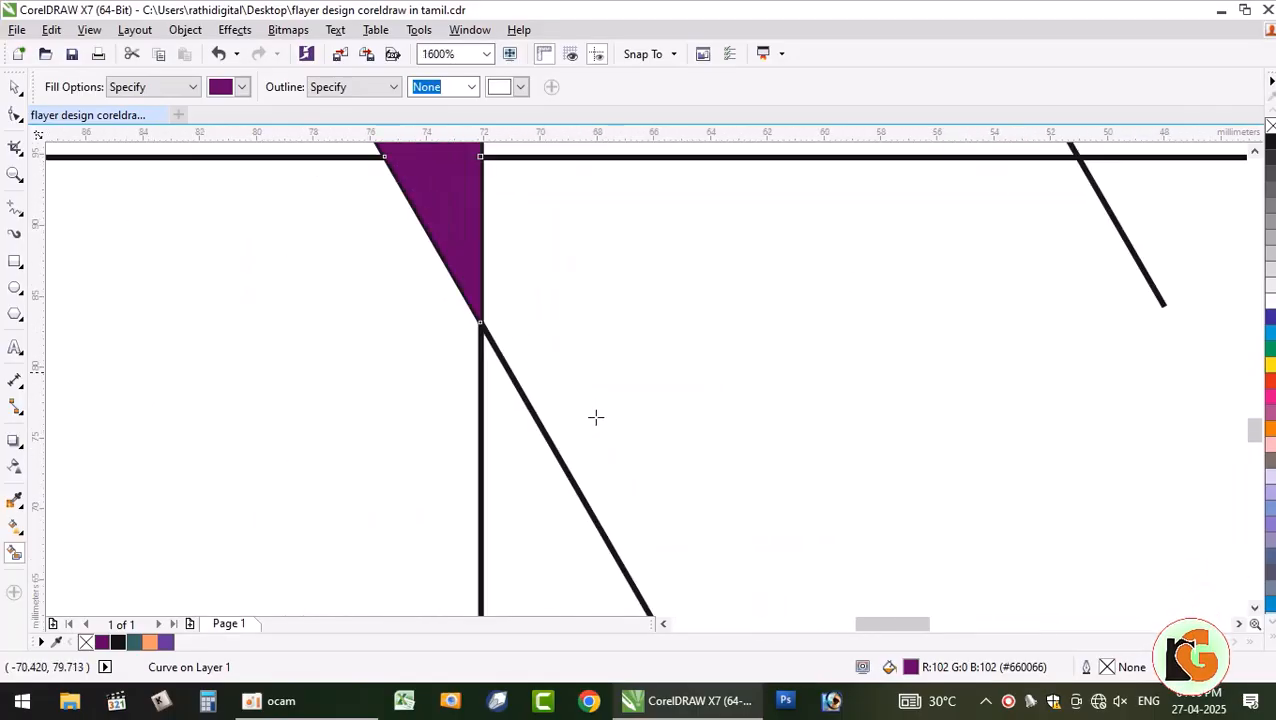
scroll(610, 435, "down", 5)
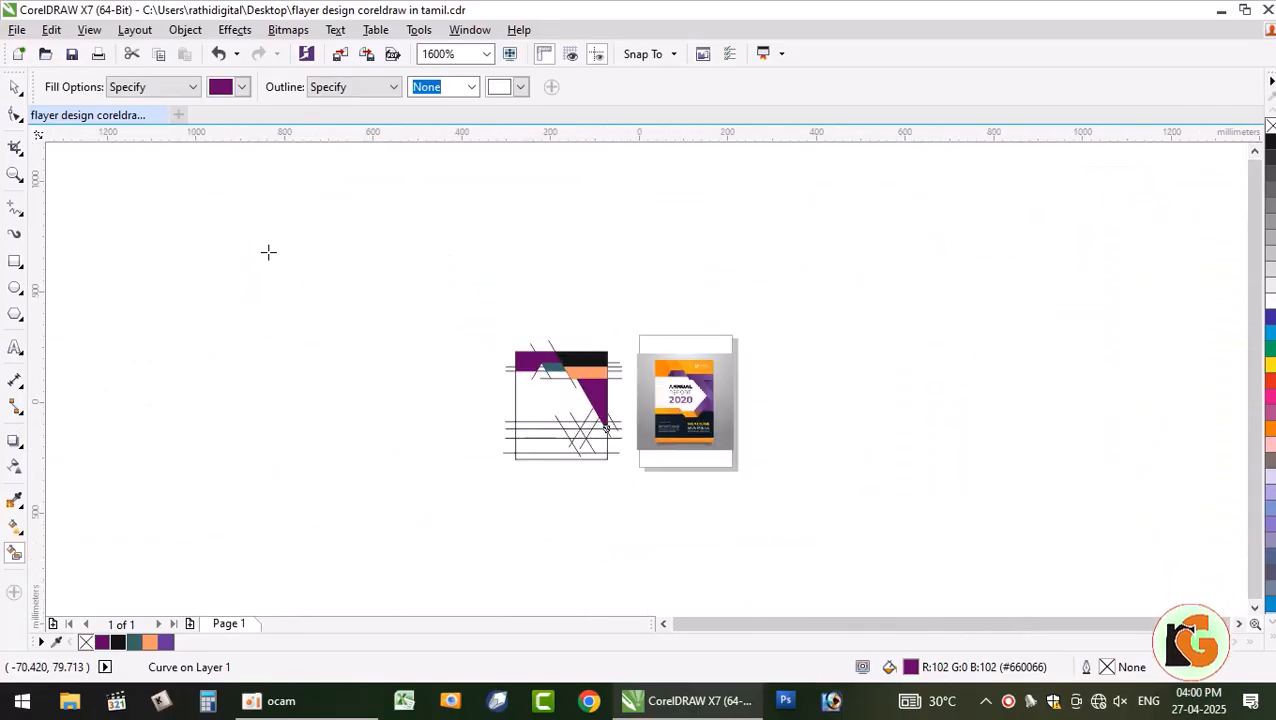
- Weld the filled pieces into one diagonal wedge and color it black
left_click(15, 90)
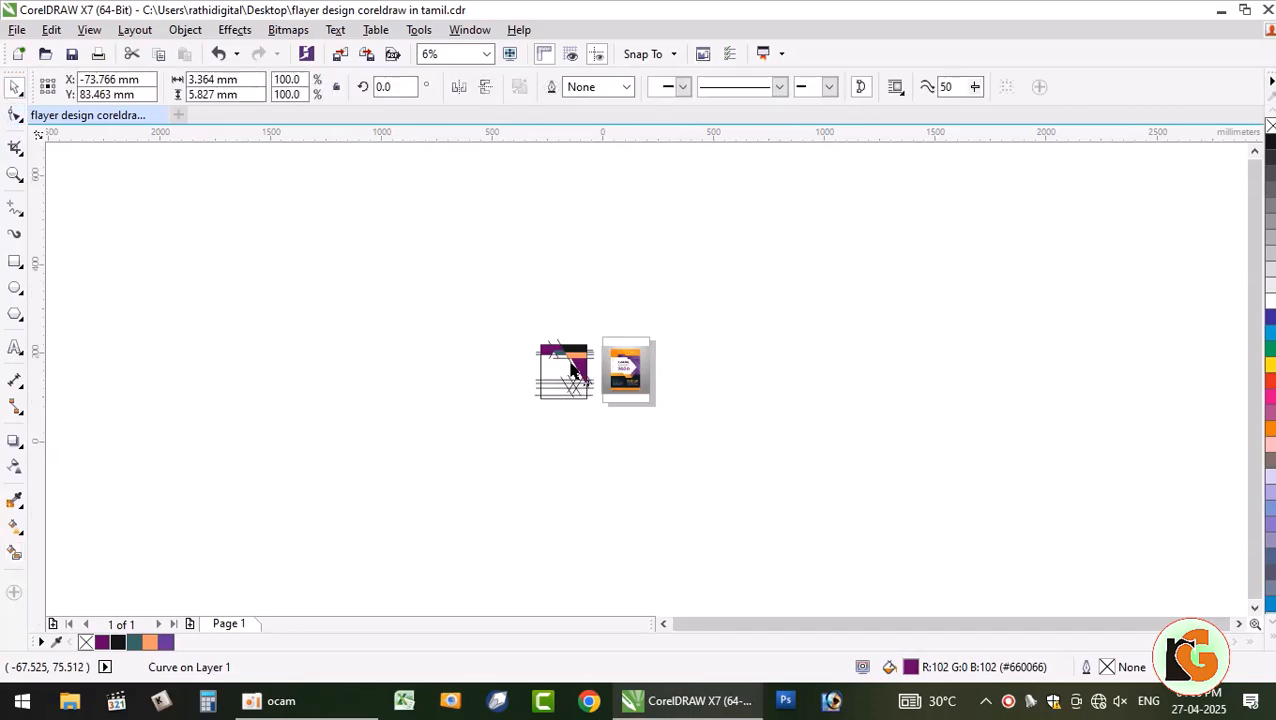
scroll(590, 385, "up", 3)
scroll(601, 437, "up", 4)
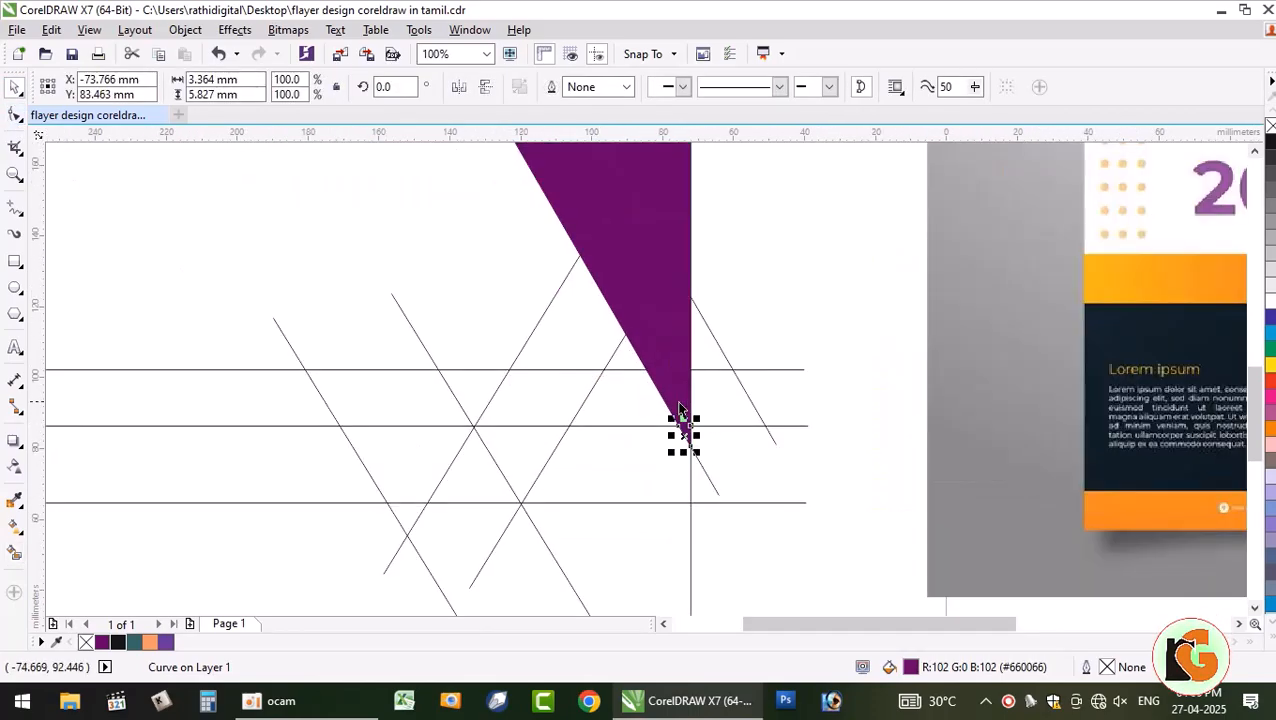
left_click(664, 368, "shift")
left_click(658, 332, "shift")
scroll(676, 349, "down", 1)
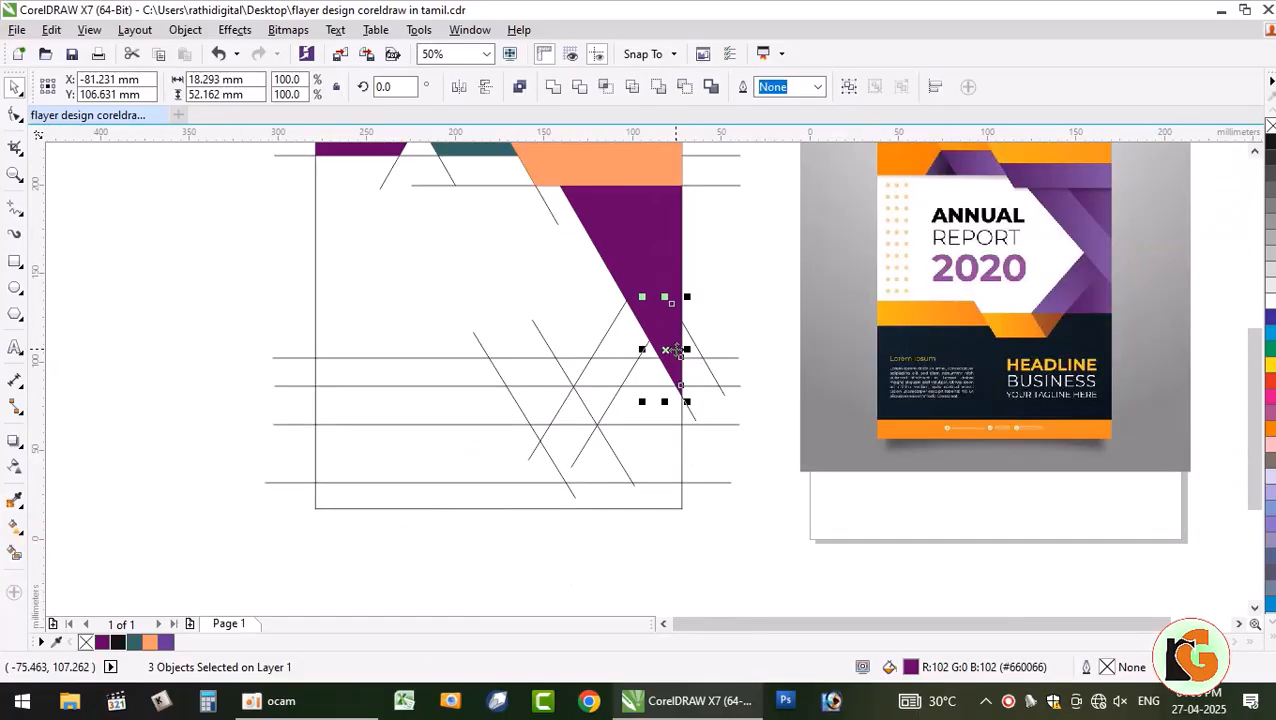
left_click(625, 258, "shift")
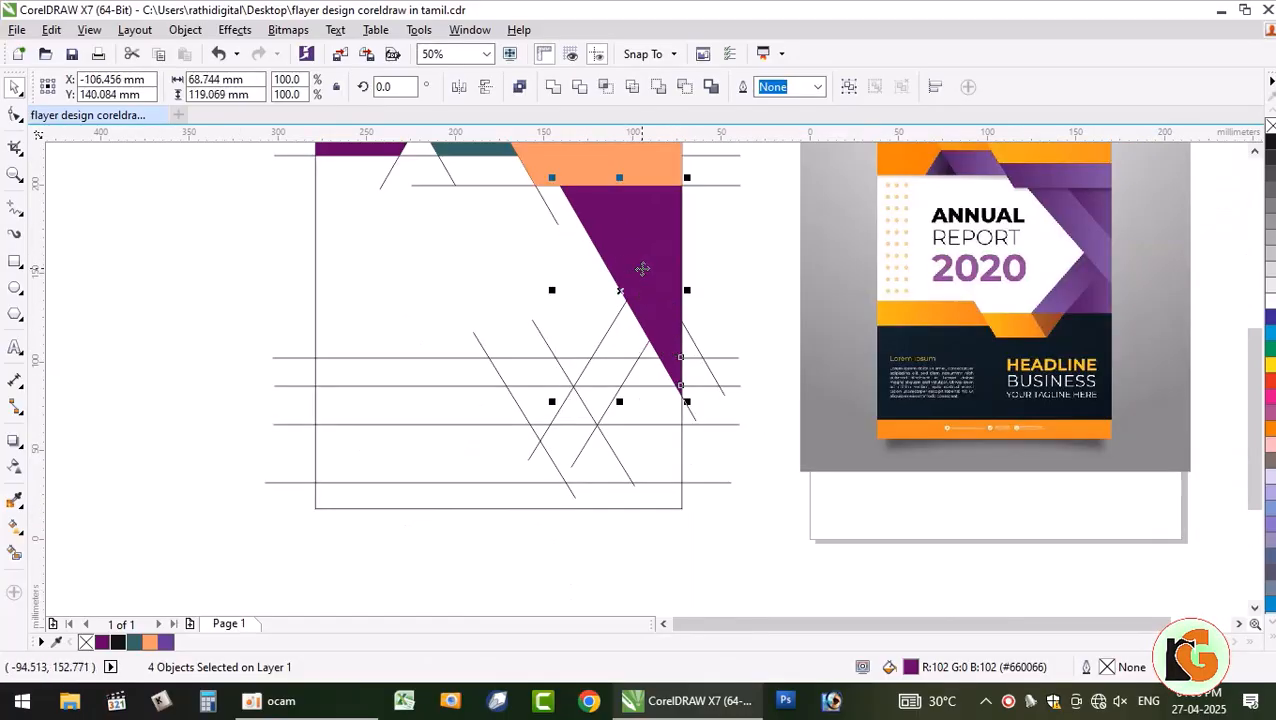
left_click(553, 86)
left_click(152, 643)
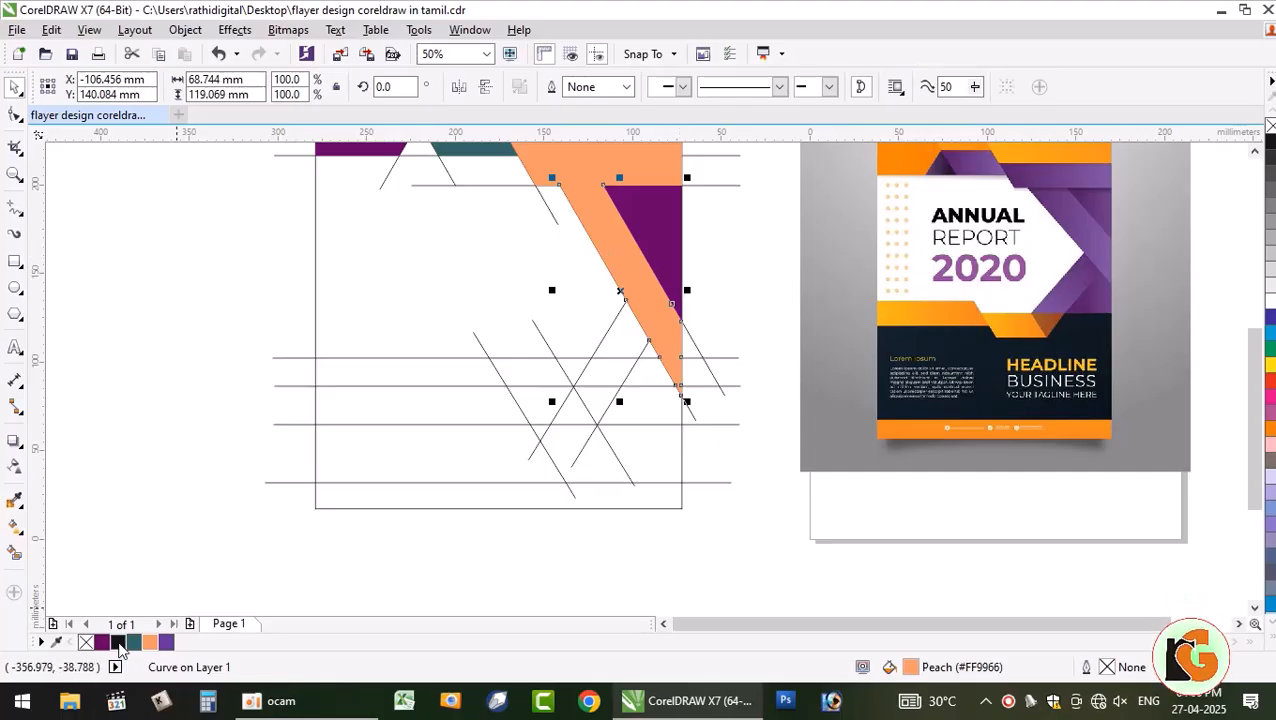
left_click(118, 643)
key("Escape")
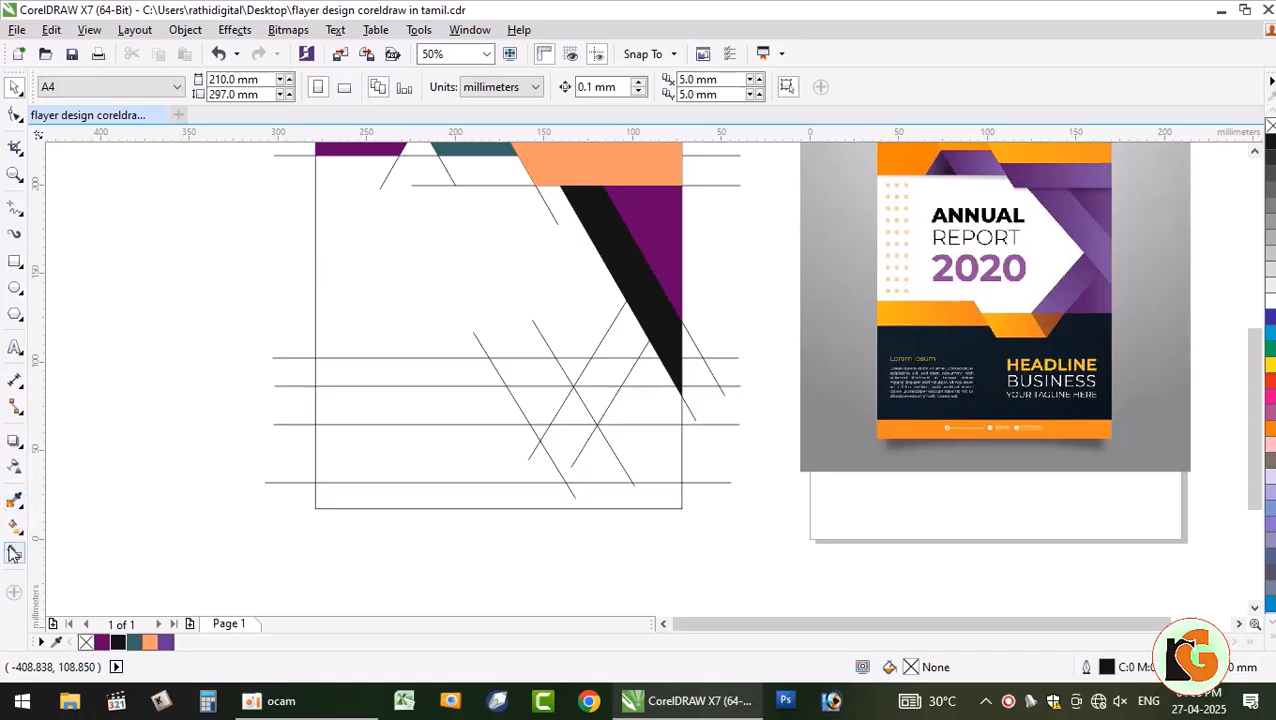
- Fill the small triangle below the black band's tip purple, after trying moss green and other regions
left_click(14, 553)
left_click(595, 399)
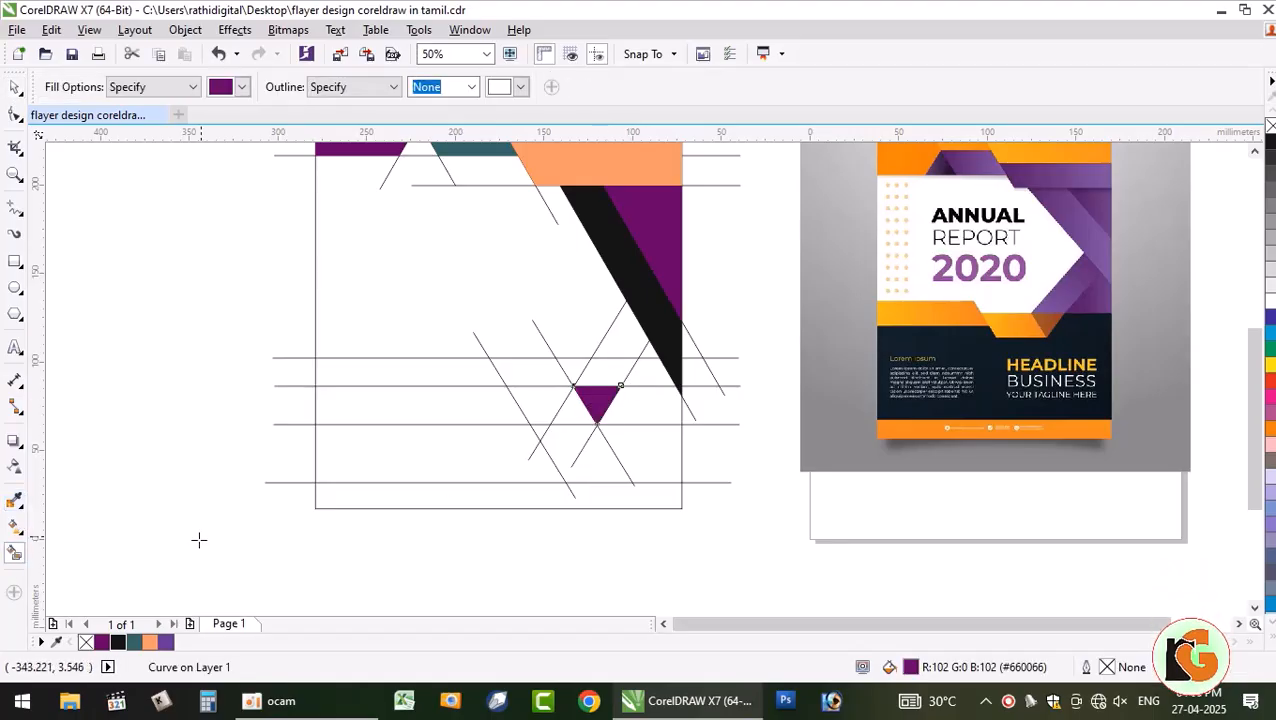
left_click(140, 642)
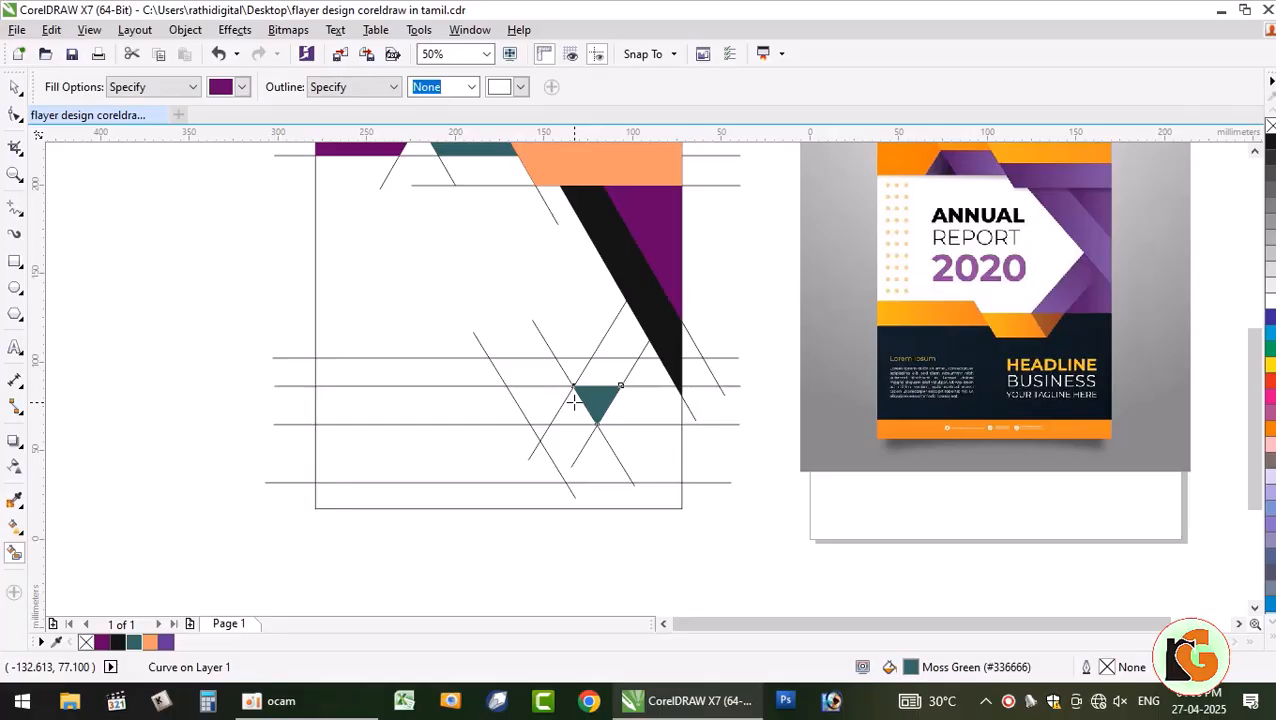
key("ctrl+z")
key("ctrl+z")
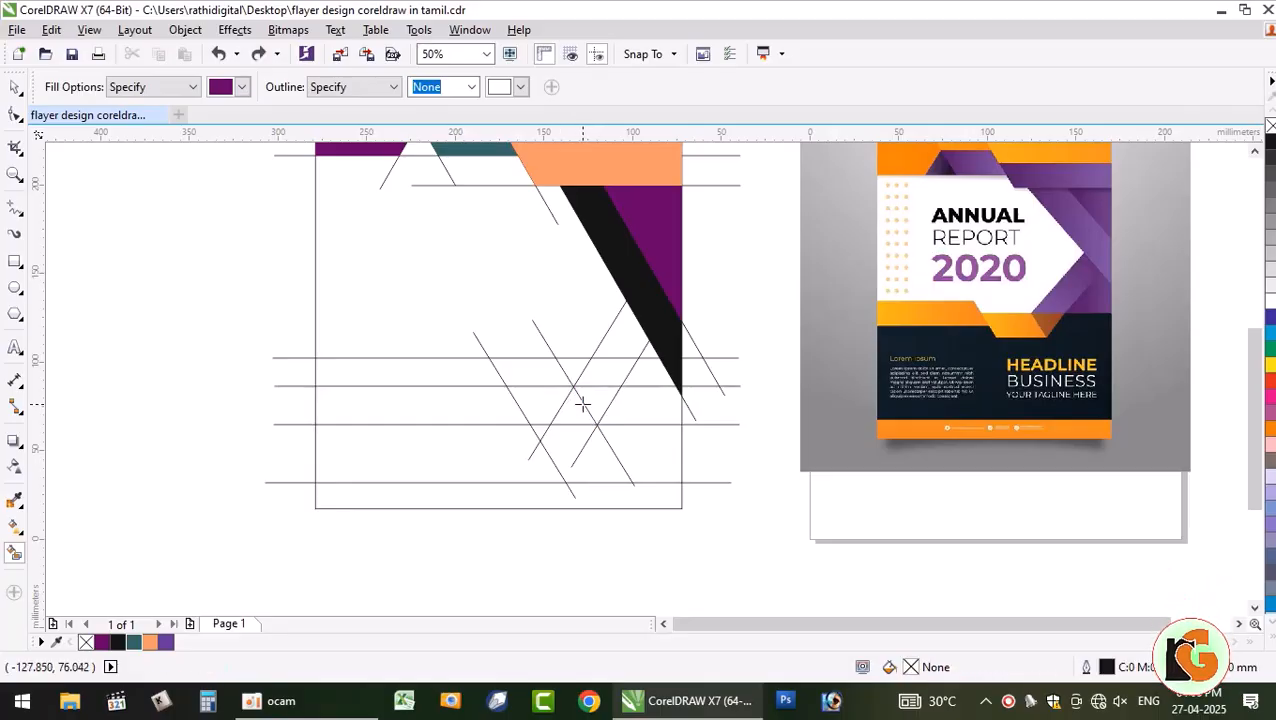
left_click(577, 373)
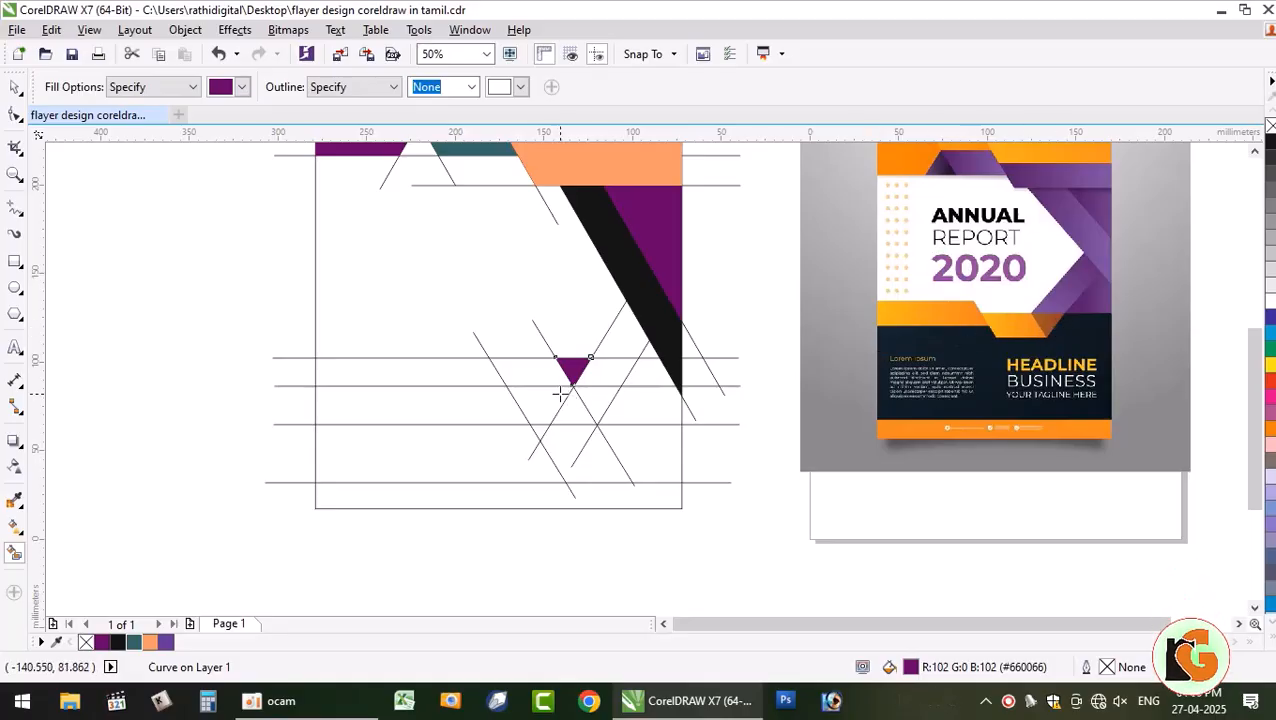
key("ctrl+z")
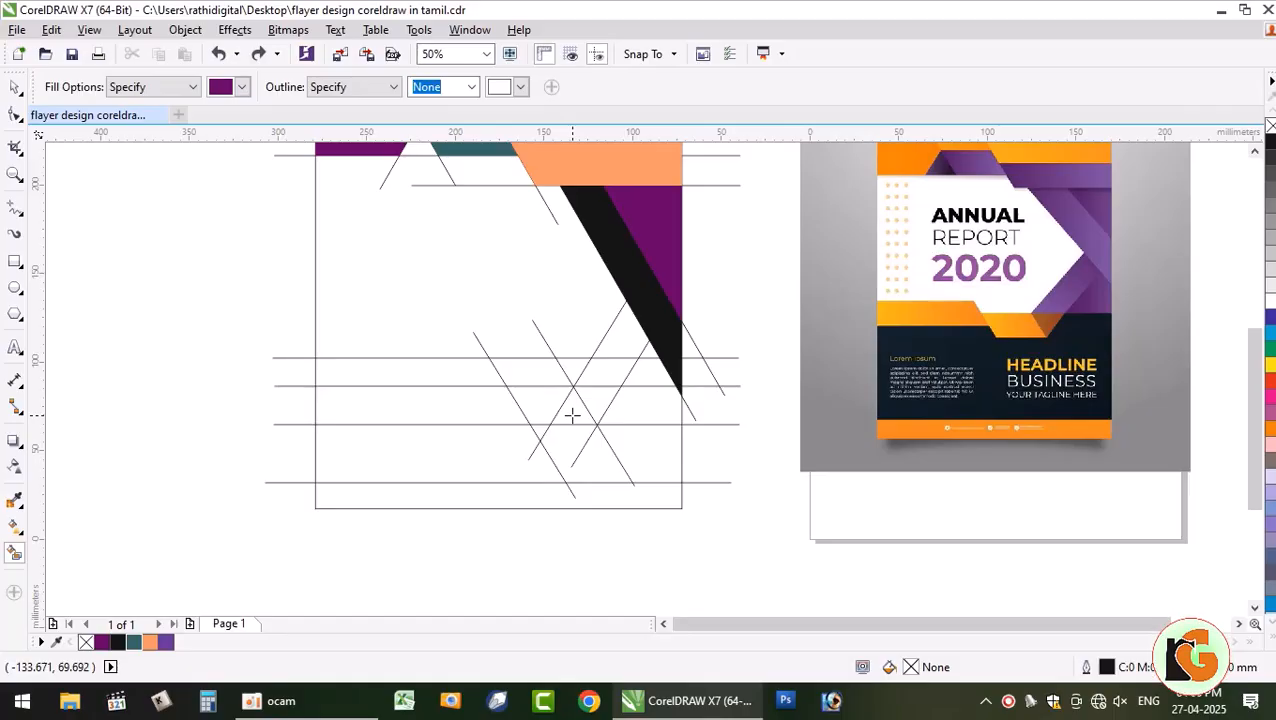
left_click(572, 414)
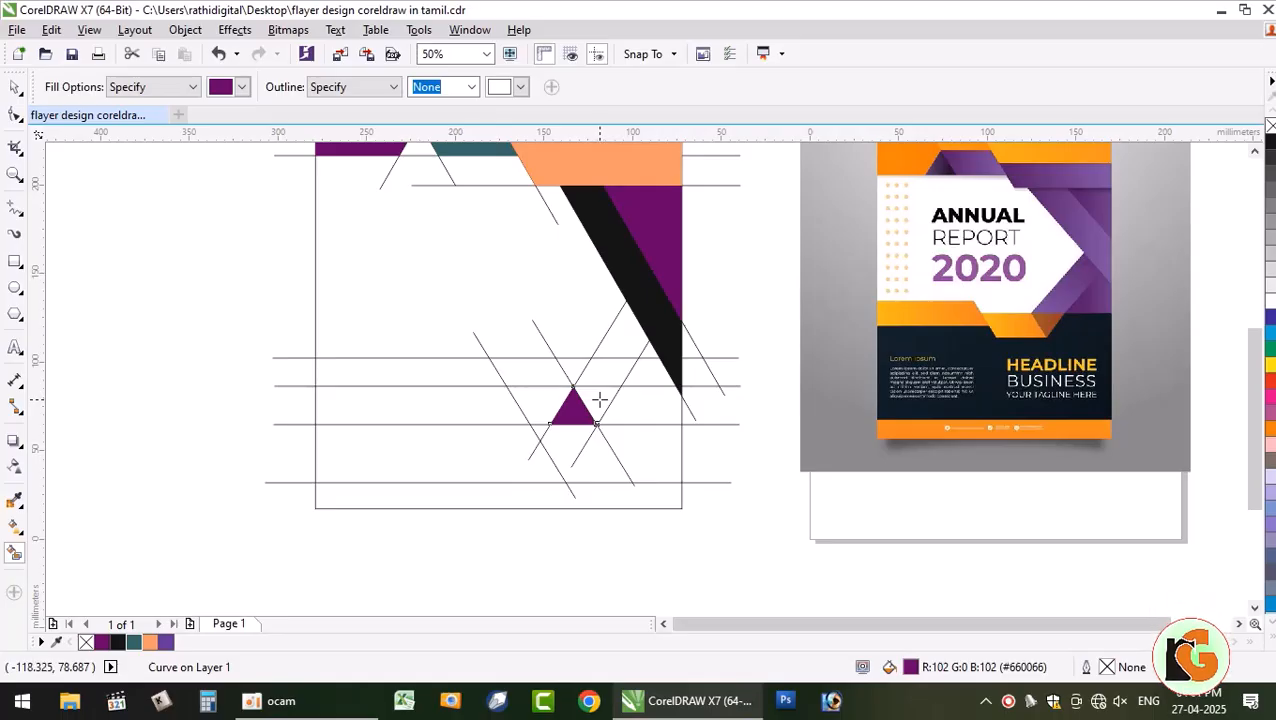
key("ctrl+z")
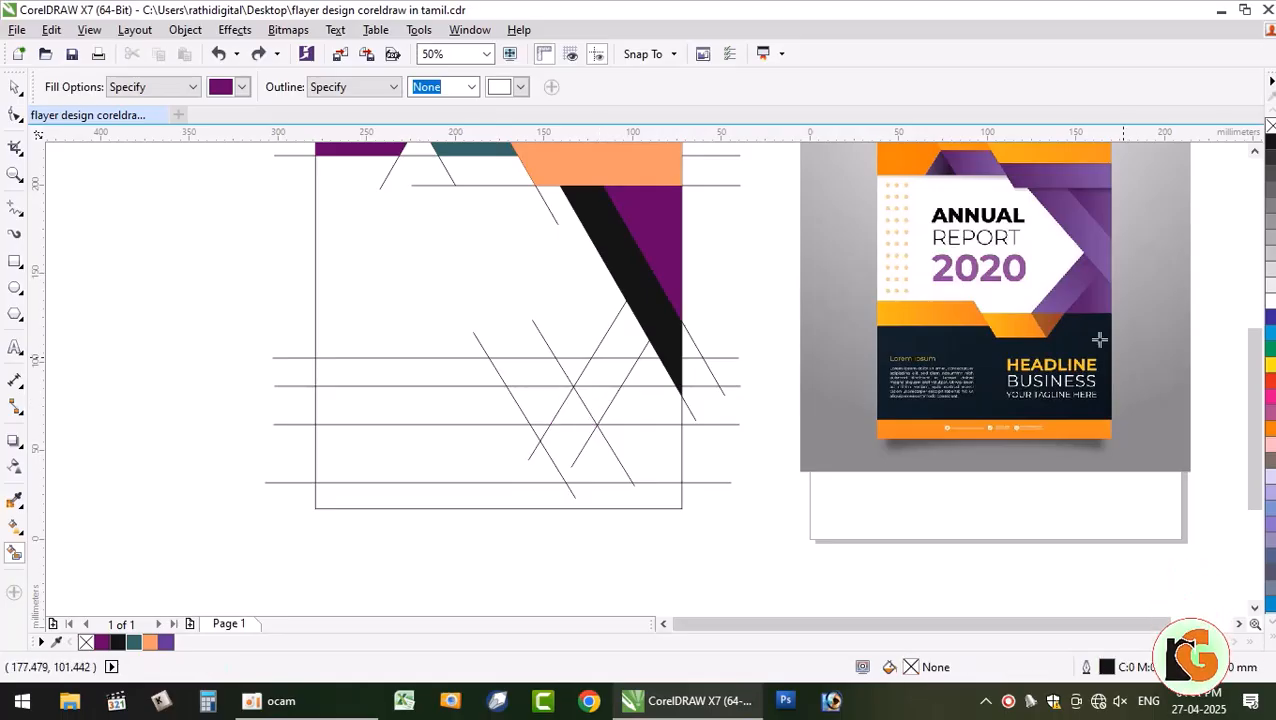
key("ctrl+shift+z")
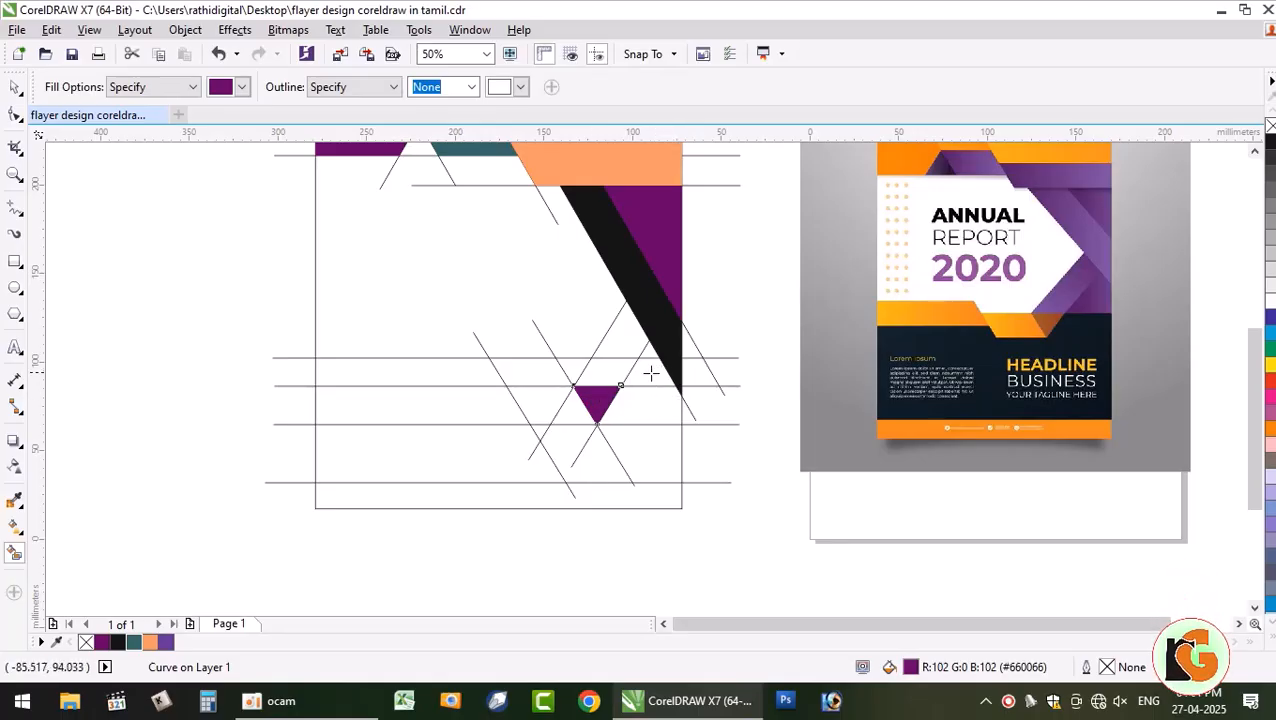
- Fill the two regions above the triangle, weld them, and color the strip yellow
left_click(620, 370)
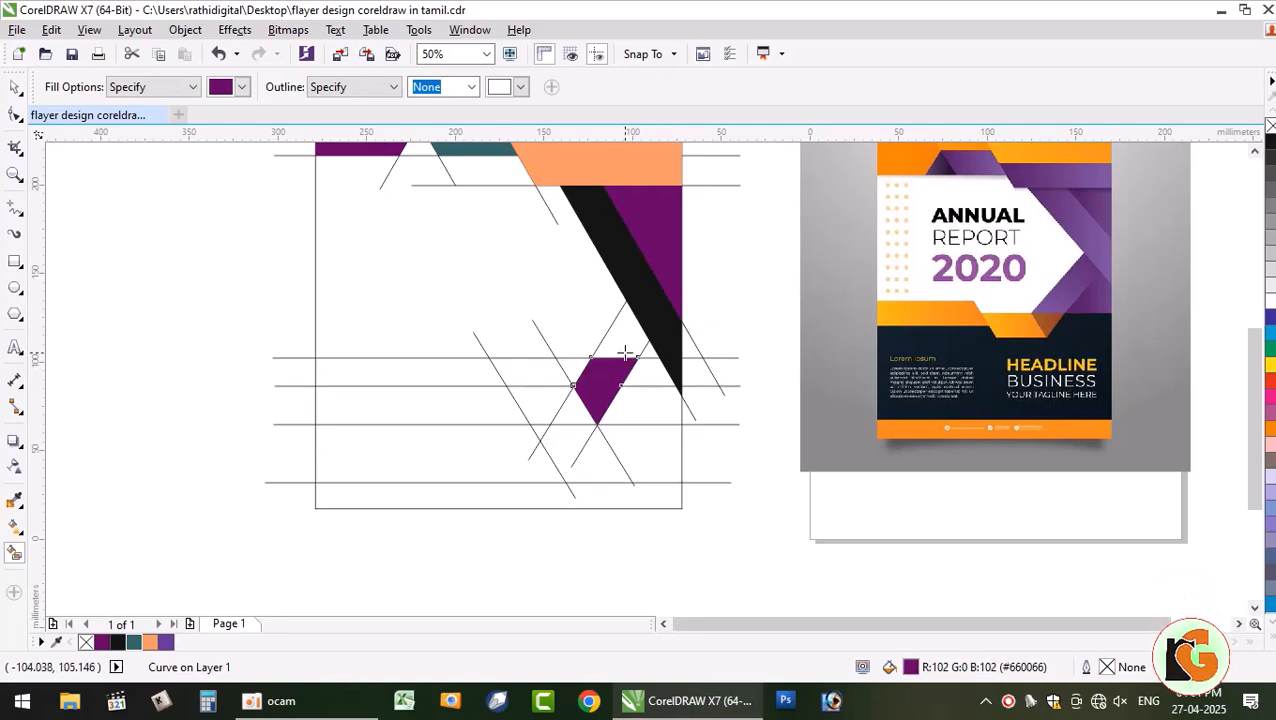
left_click(627, 338)
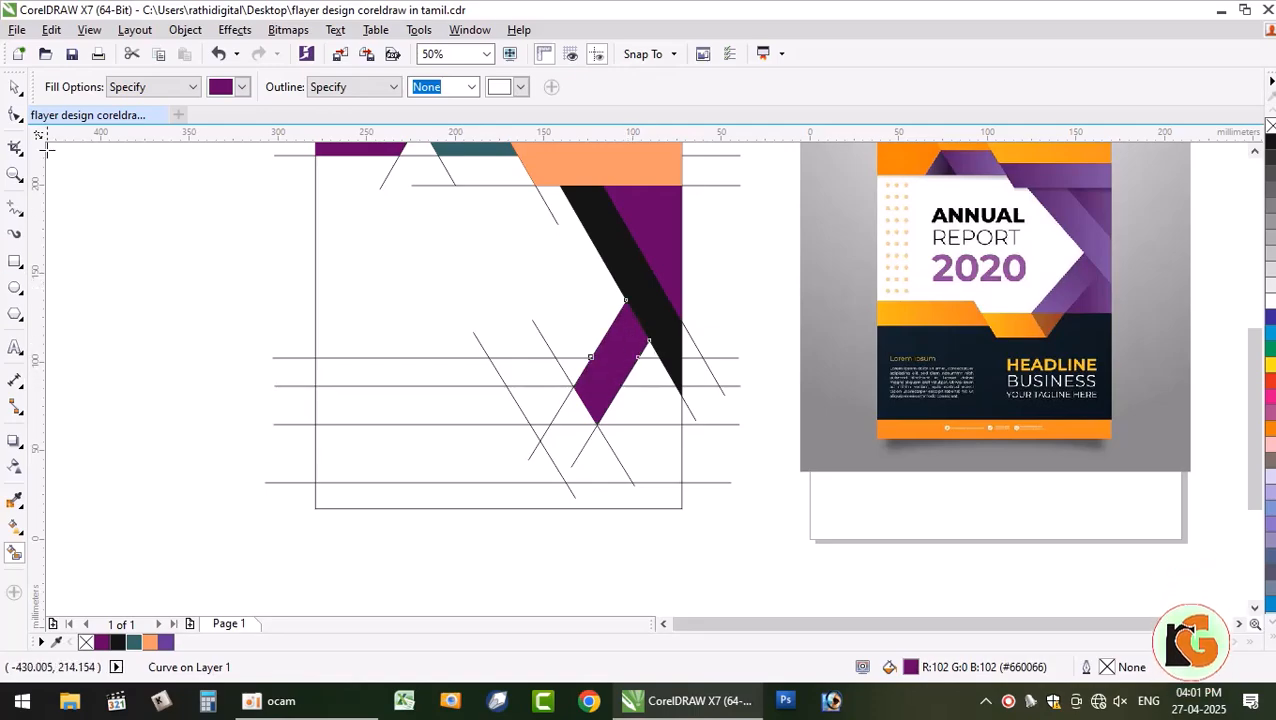
left_click(15, 87)
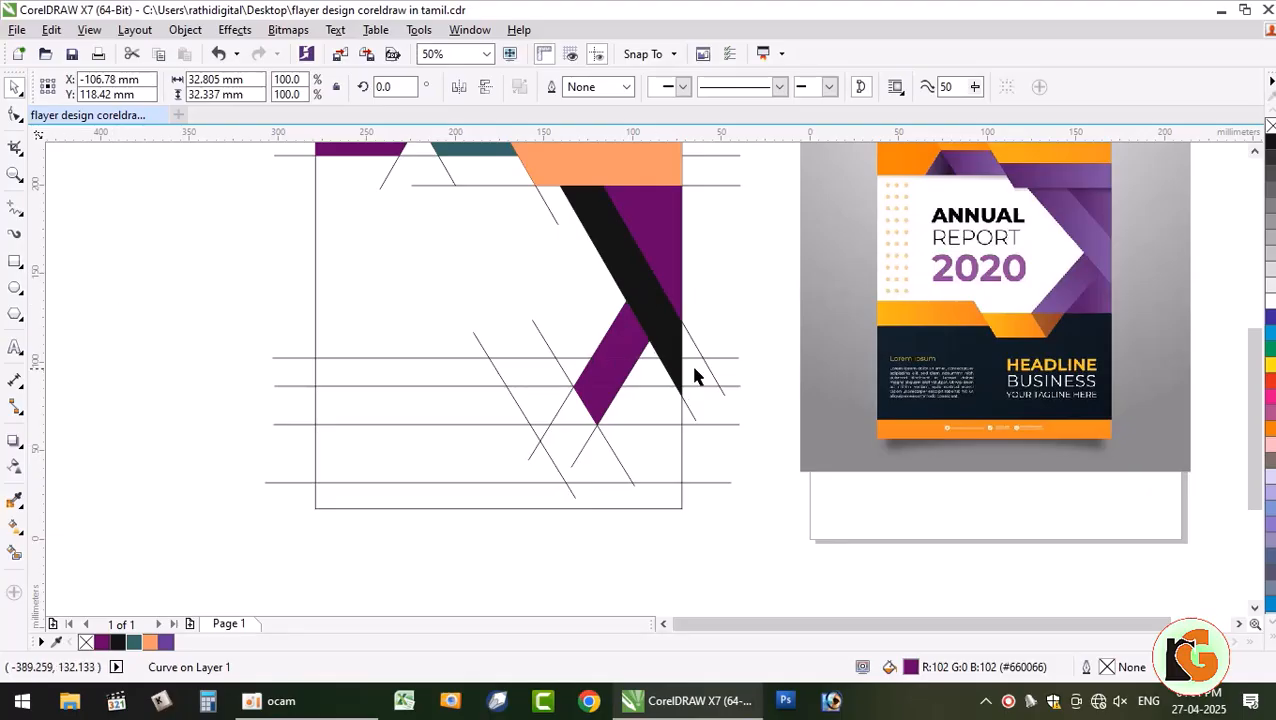
left_click(693, 369)
left_click(628, 342)
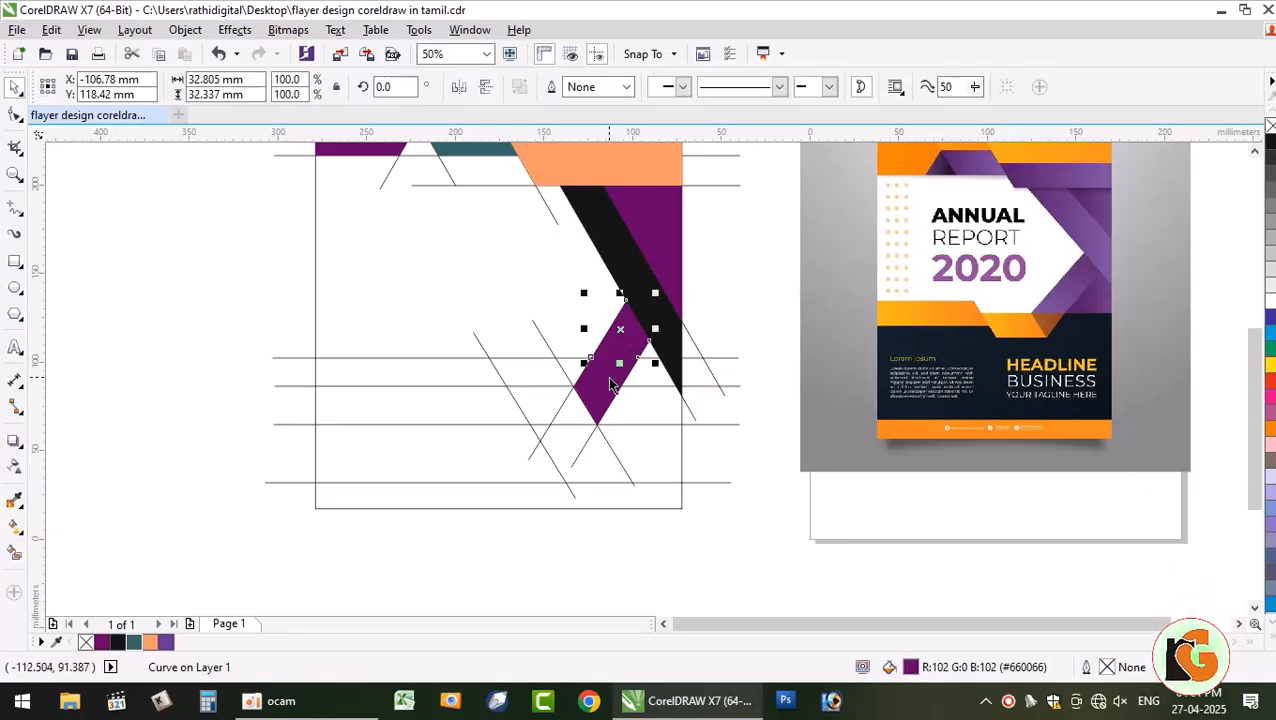
left_click(610, 378, "shift")
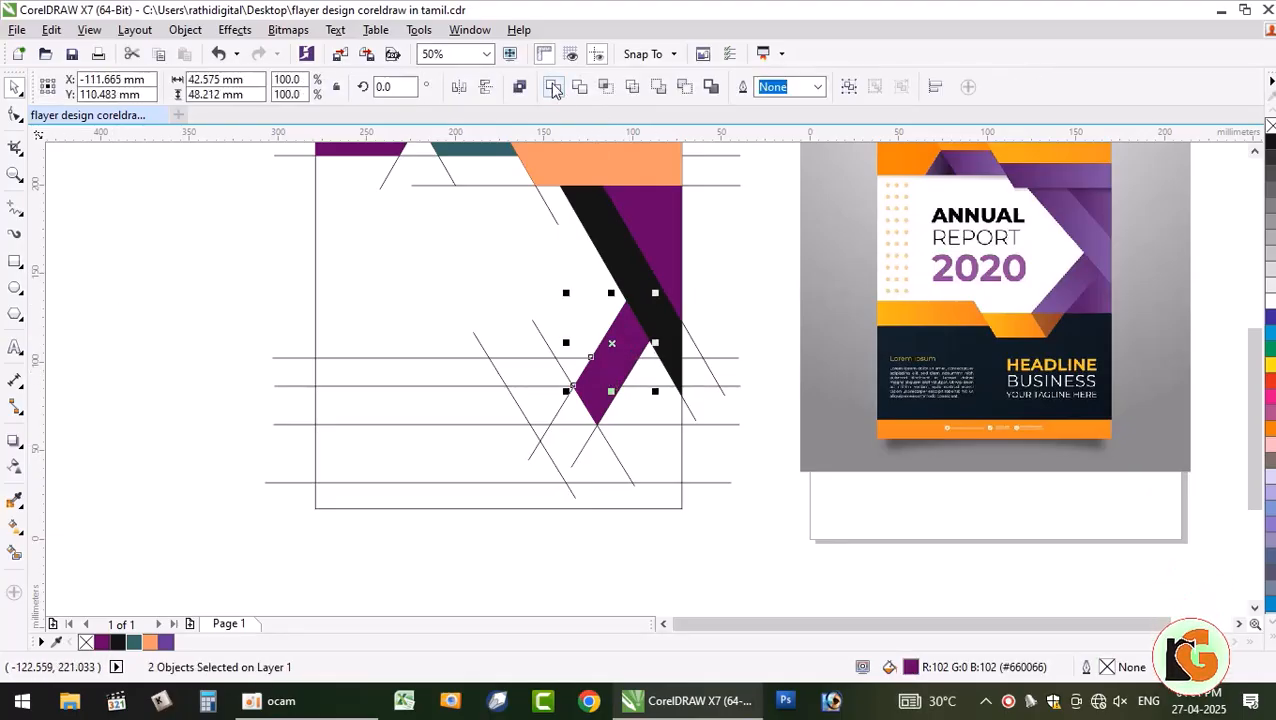
left_click(1271, 365)
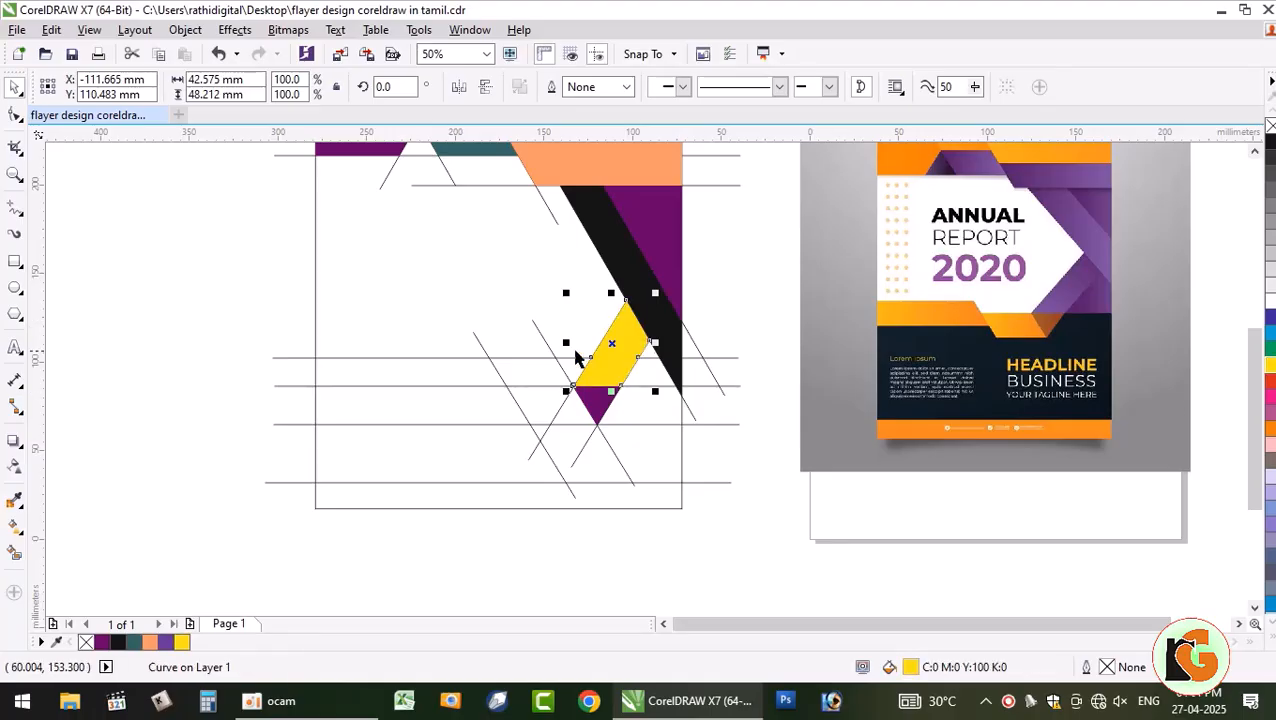
left_click(174, 248)
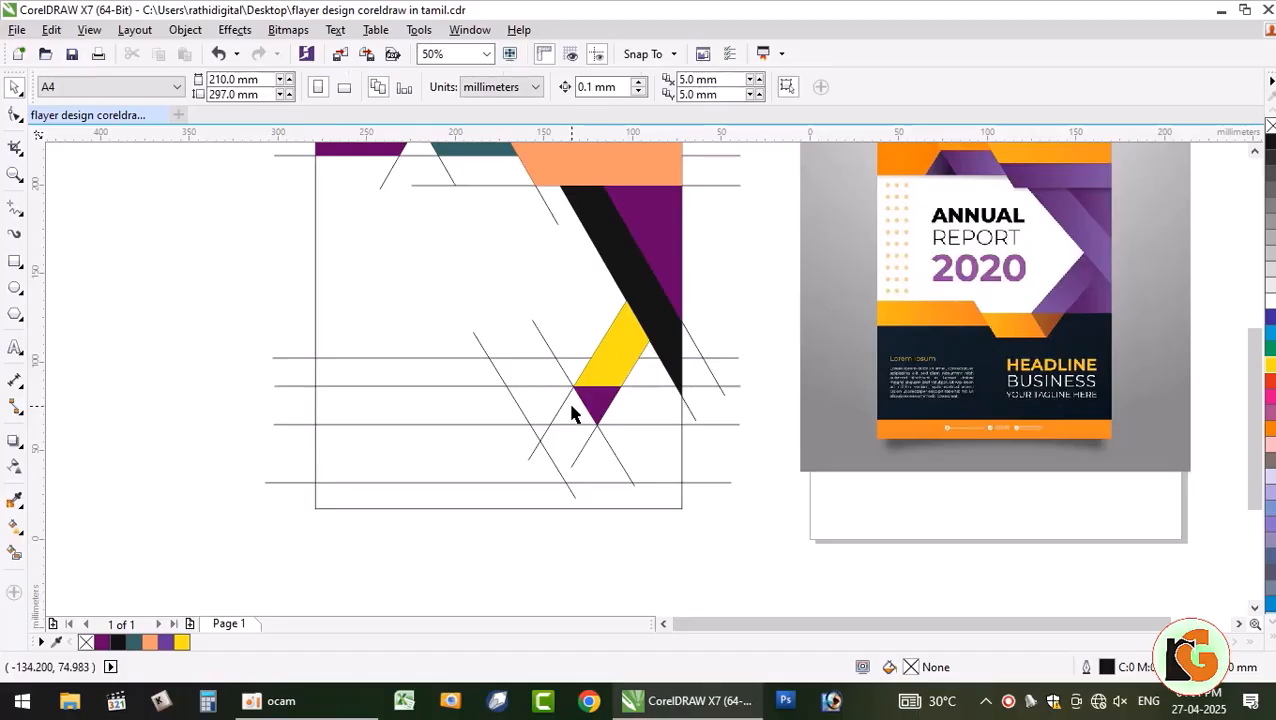
- Fill the area left of the triangle and color that parallelogram magenta
left_click(14, 556)
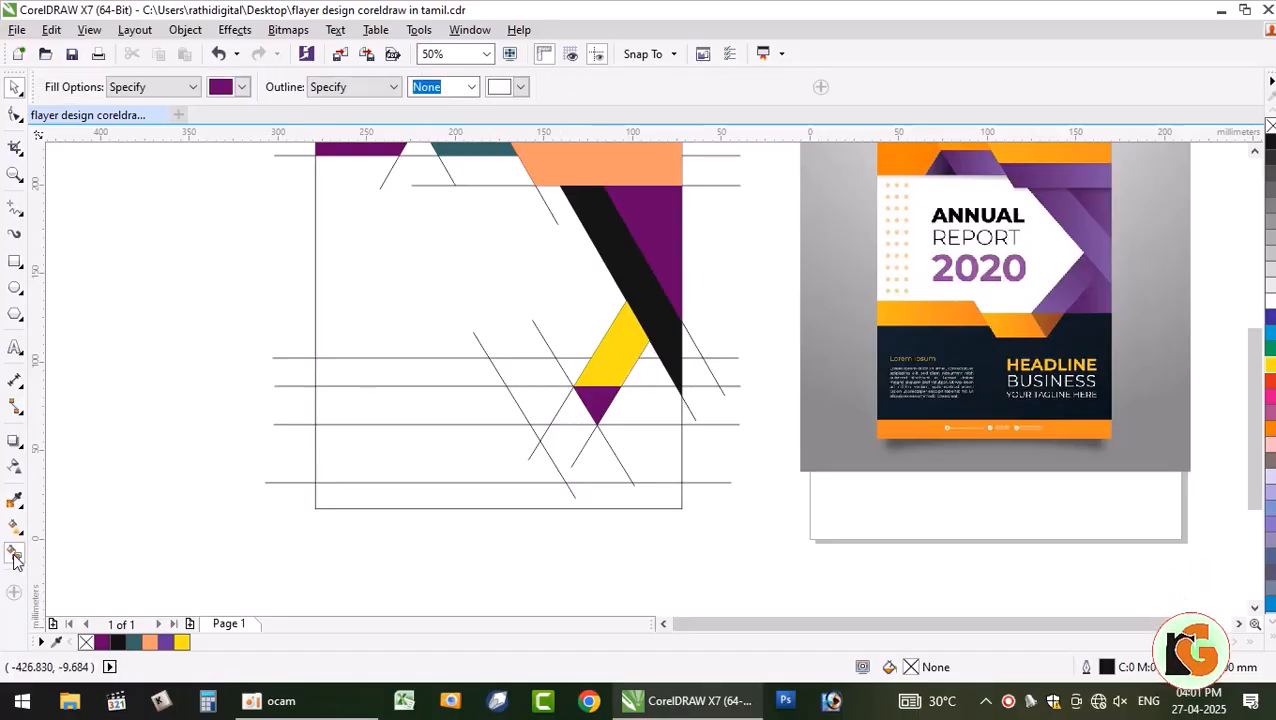
left_click(550, 412)
left_click(538, 404)
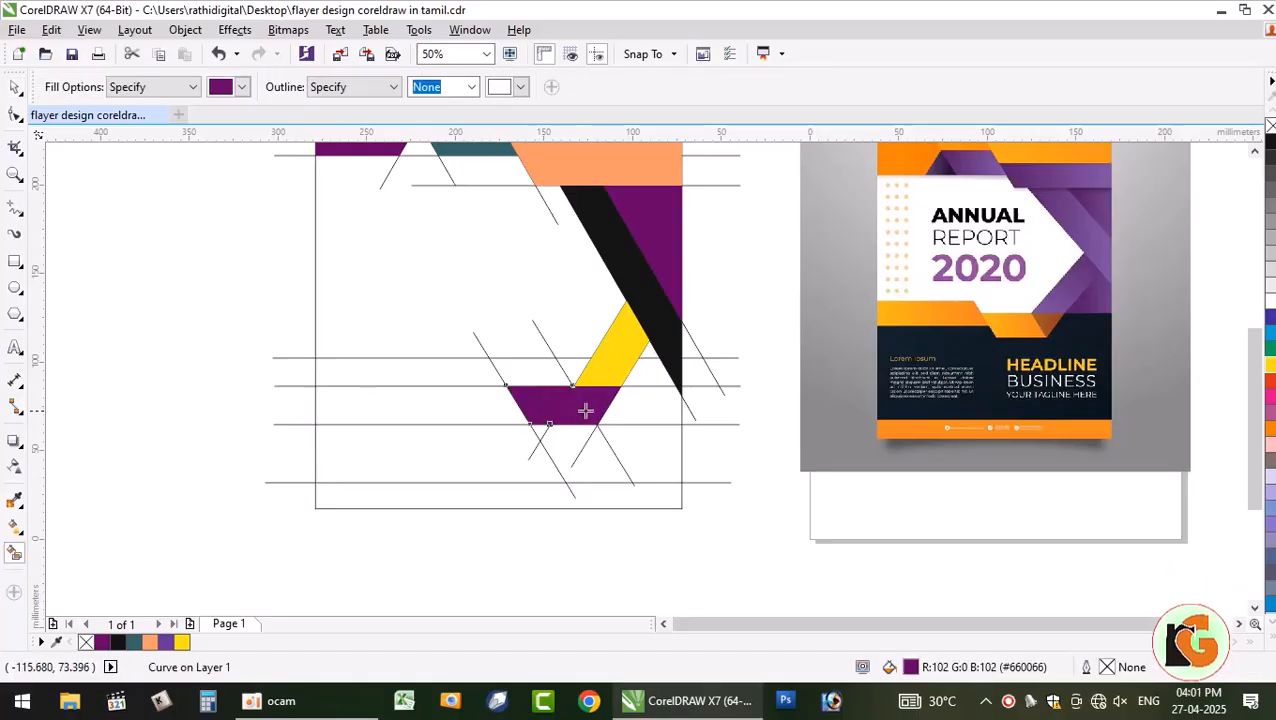
left_click(16, 91)
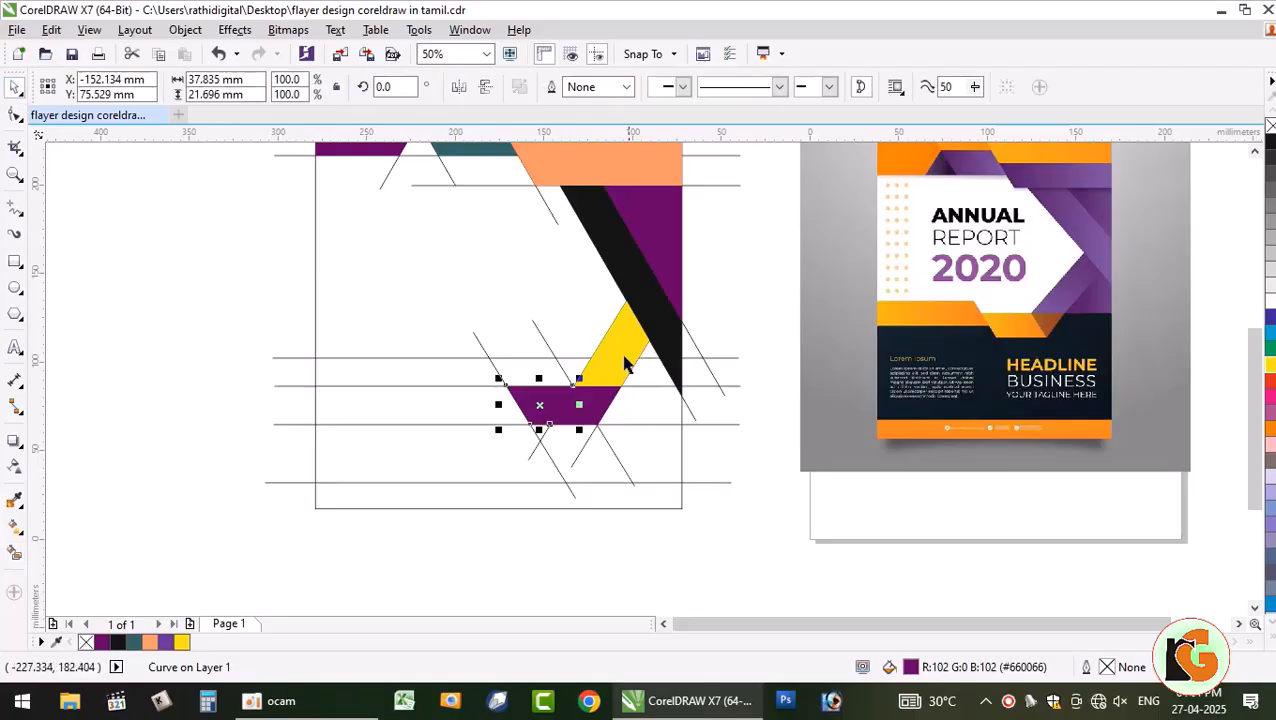
left_click(166, 333)
left_click(530, 412)
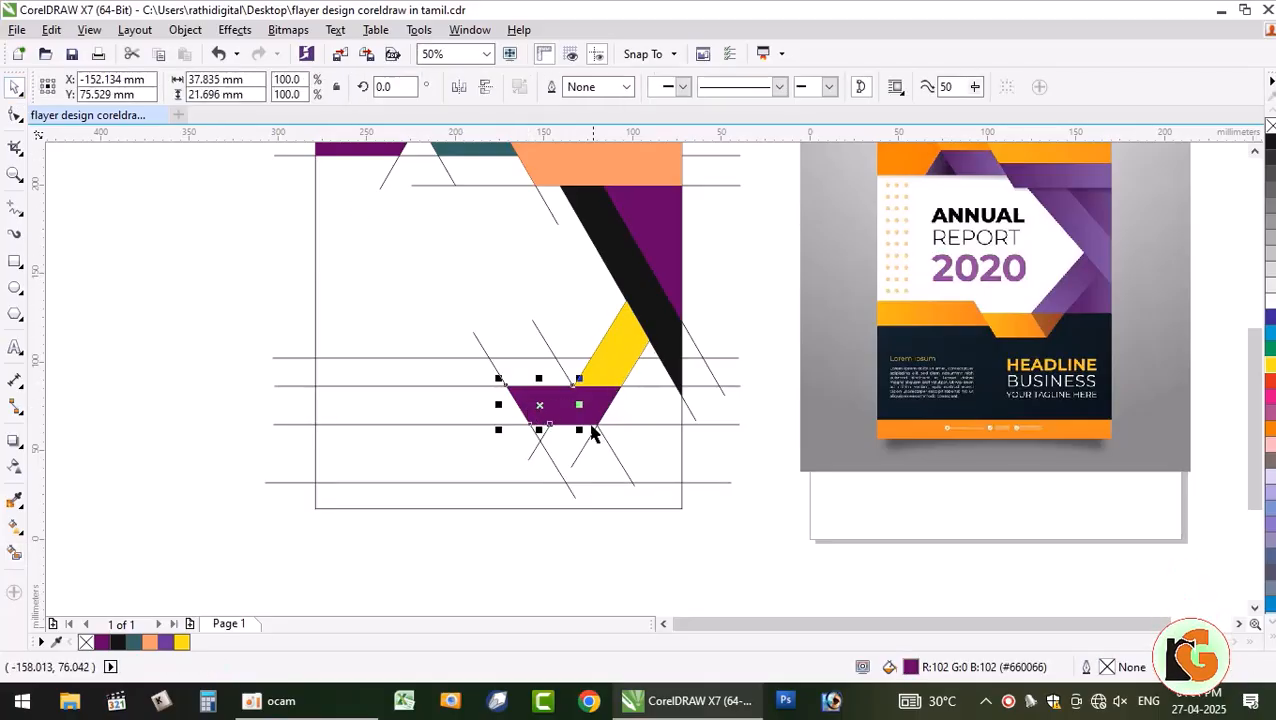
left_click(592, 418, "shift")
left_click(1270, 410)
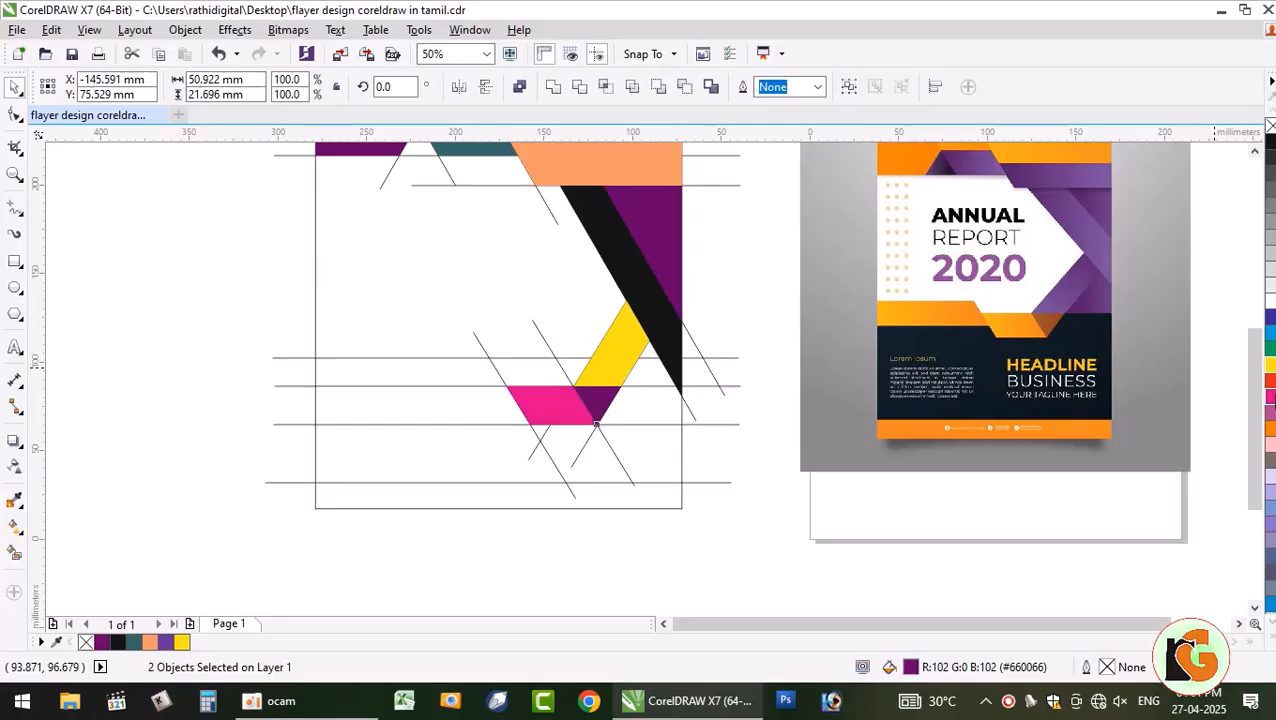
left_click(727, 437)
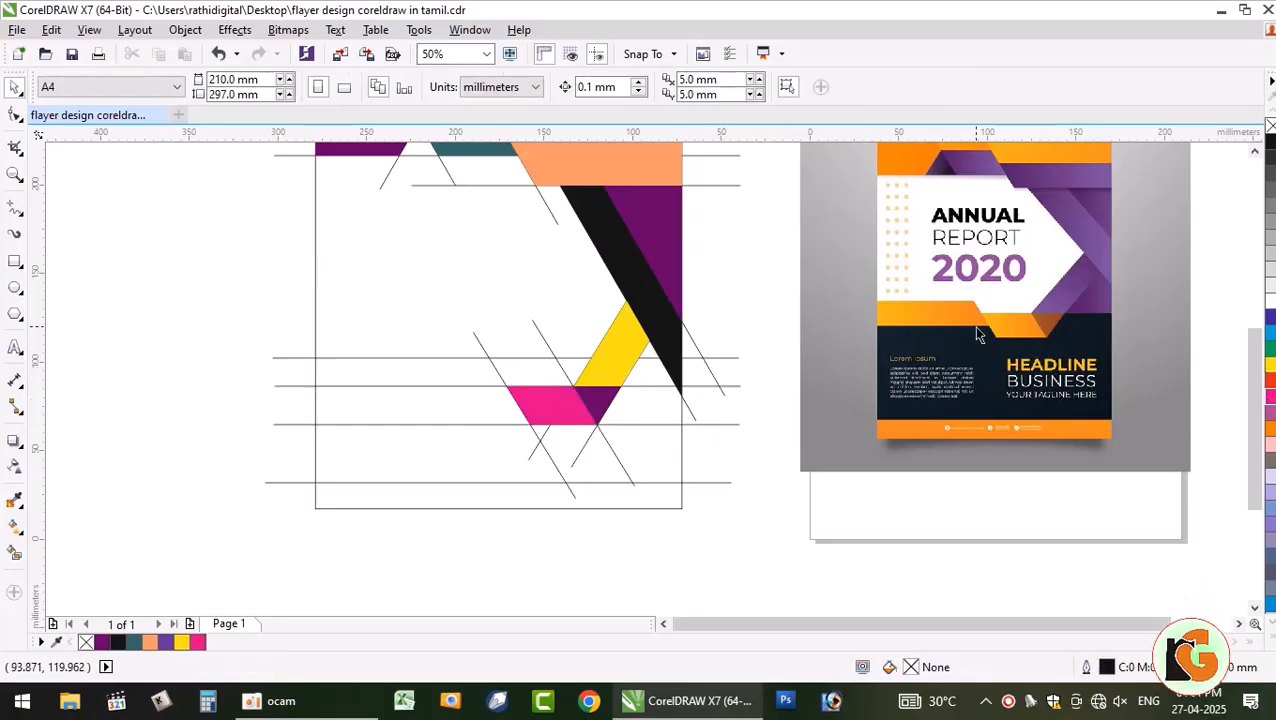
- Nudge the lower horizontal guide line slightly upward
left_click(496, 424)
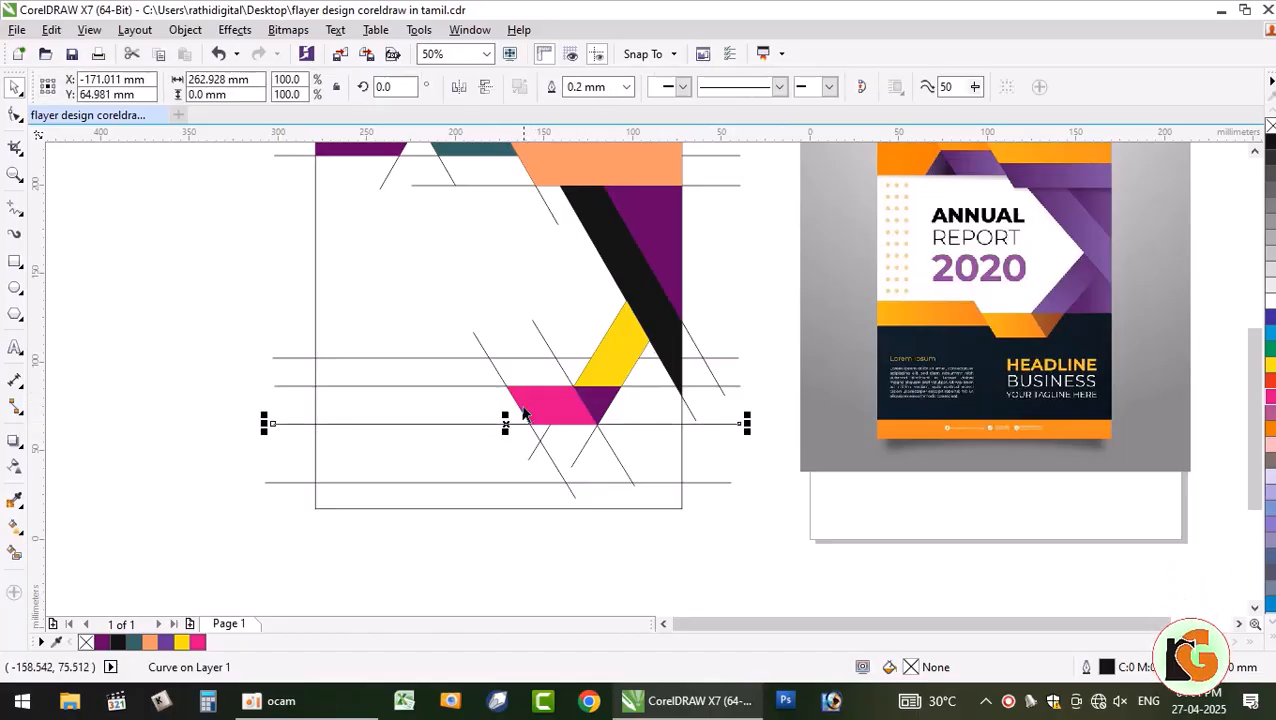
left_click_drag(505, 424, 510, 408)
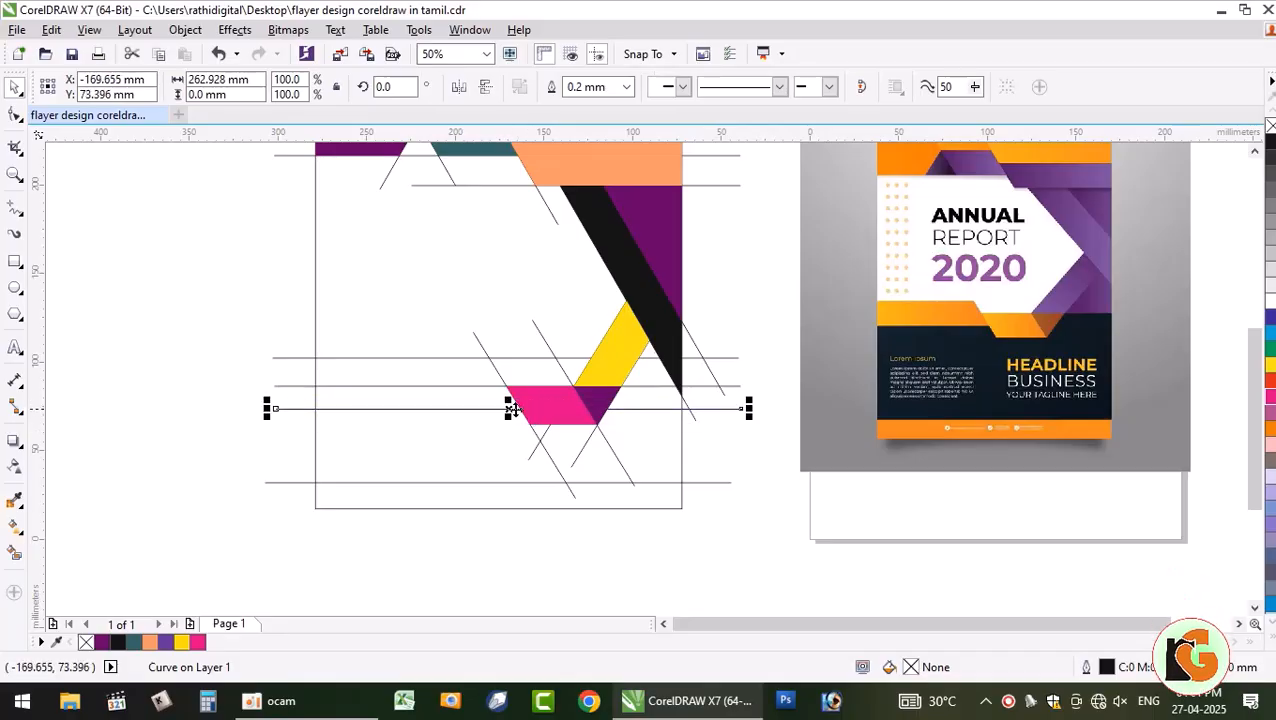
left_click(216, 292)
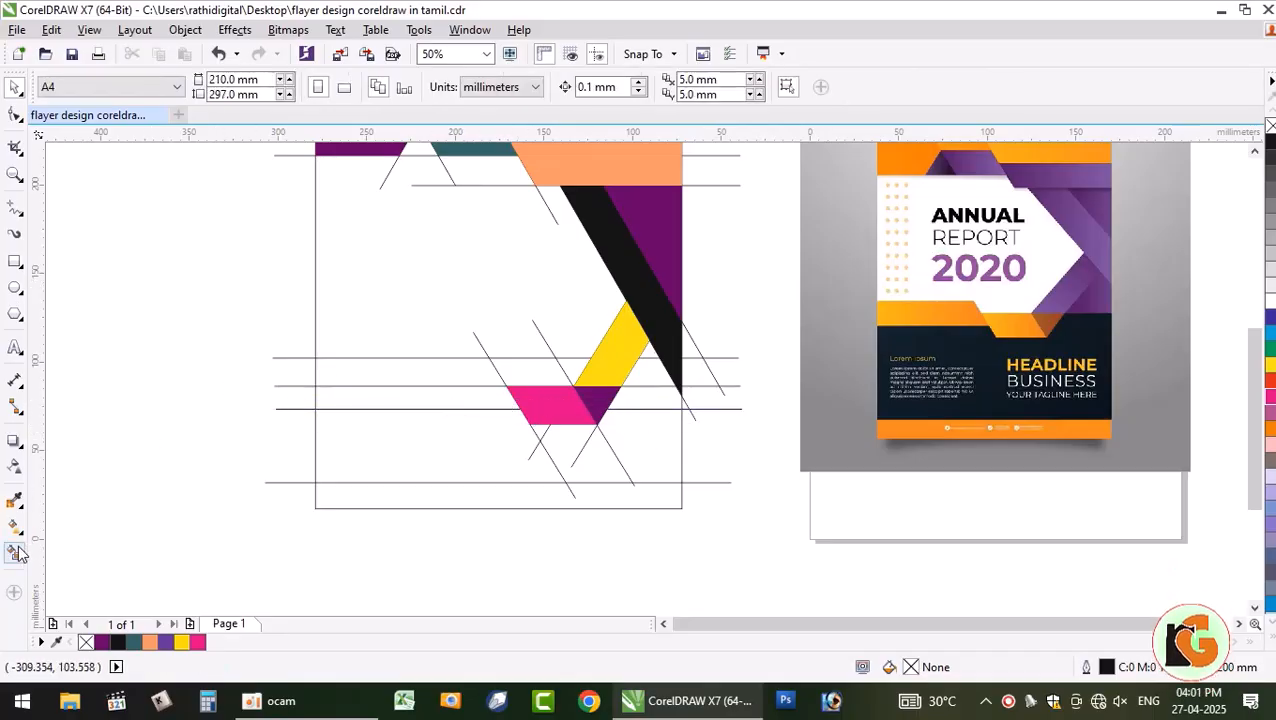
- Smart Fill the two bands between the guide lines and recolour both blue
left_click(15, 550)
left_click(421, 371)
left_click(429, 396)
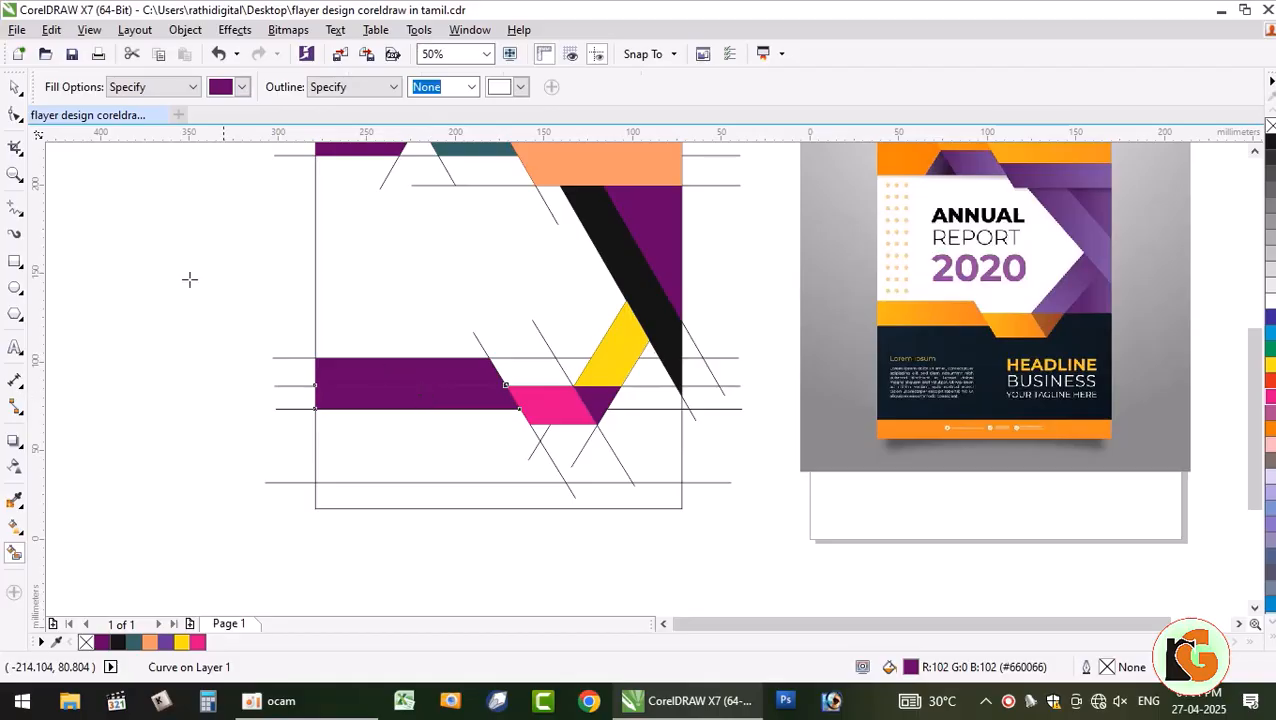
left_click(15, 89)
left_click(84, 212)
left_click(458, 397)
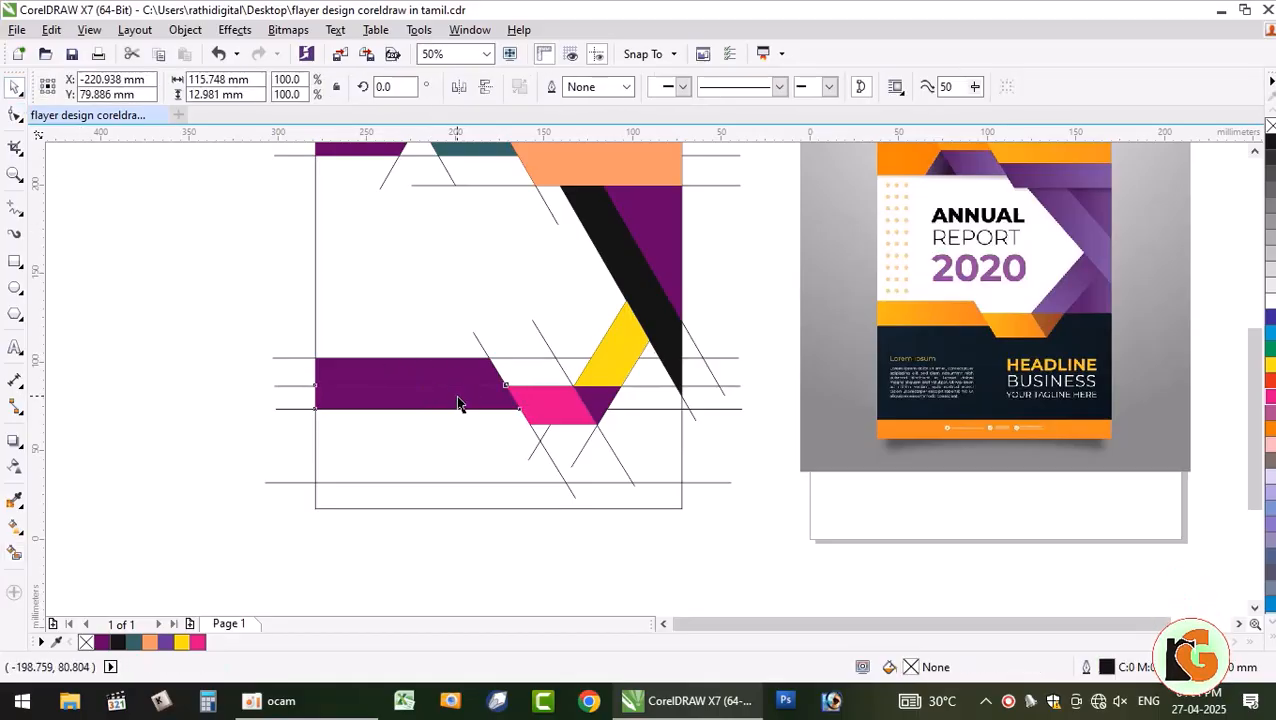
left_click(457, 368, "shift")
left_click(1270, 333)
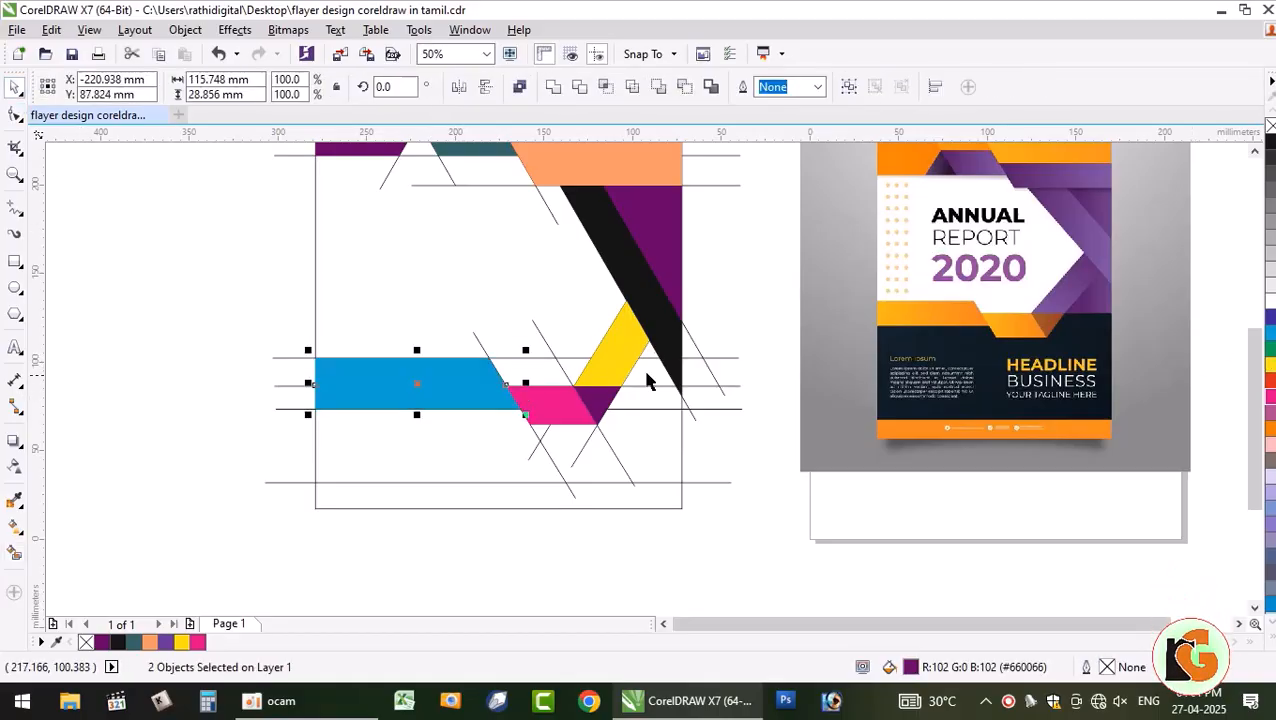
left_click(556, 370)
scroll(573, 417, "up", 3)
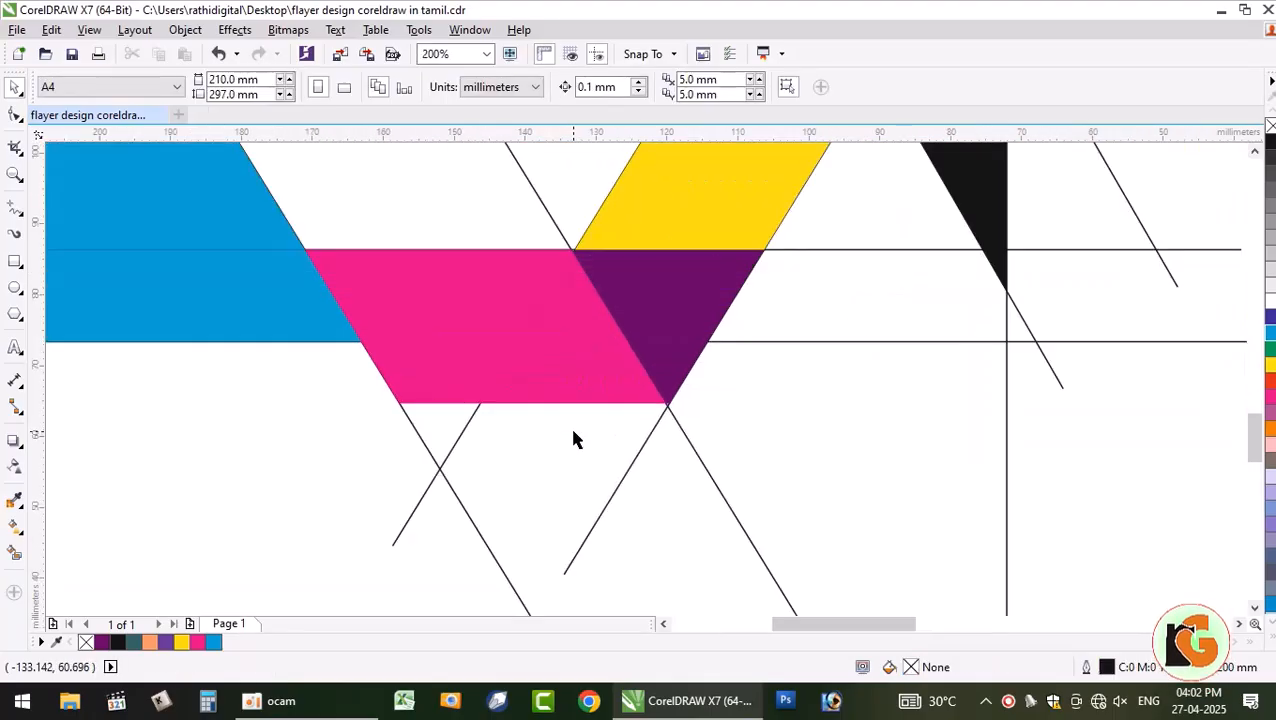
scroll(564, 393, "down", 3)
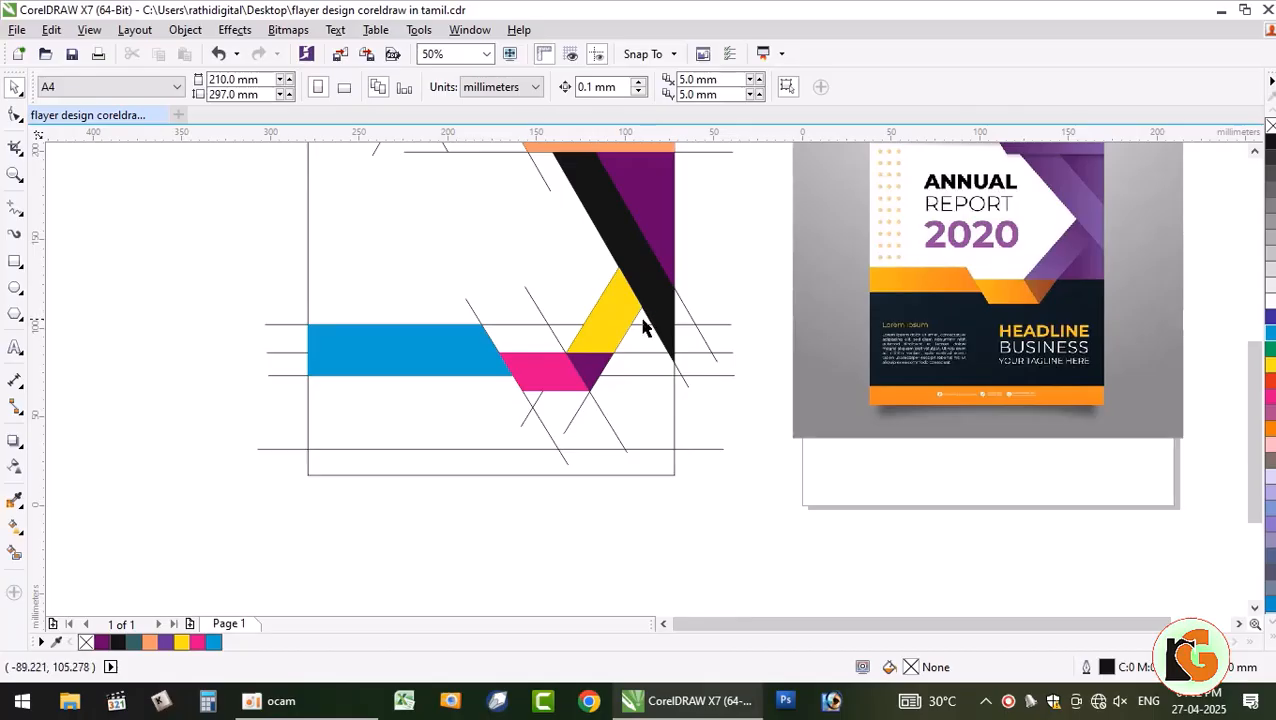
- Fill the yellow/black gap purple and weld it to the neighbouring purple shape
left_click(15, 553)
left_click(641, 336)
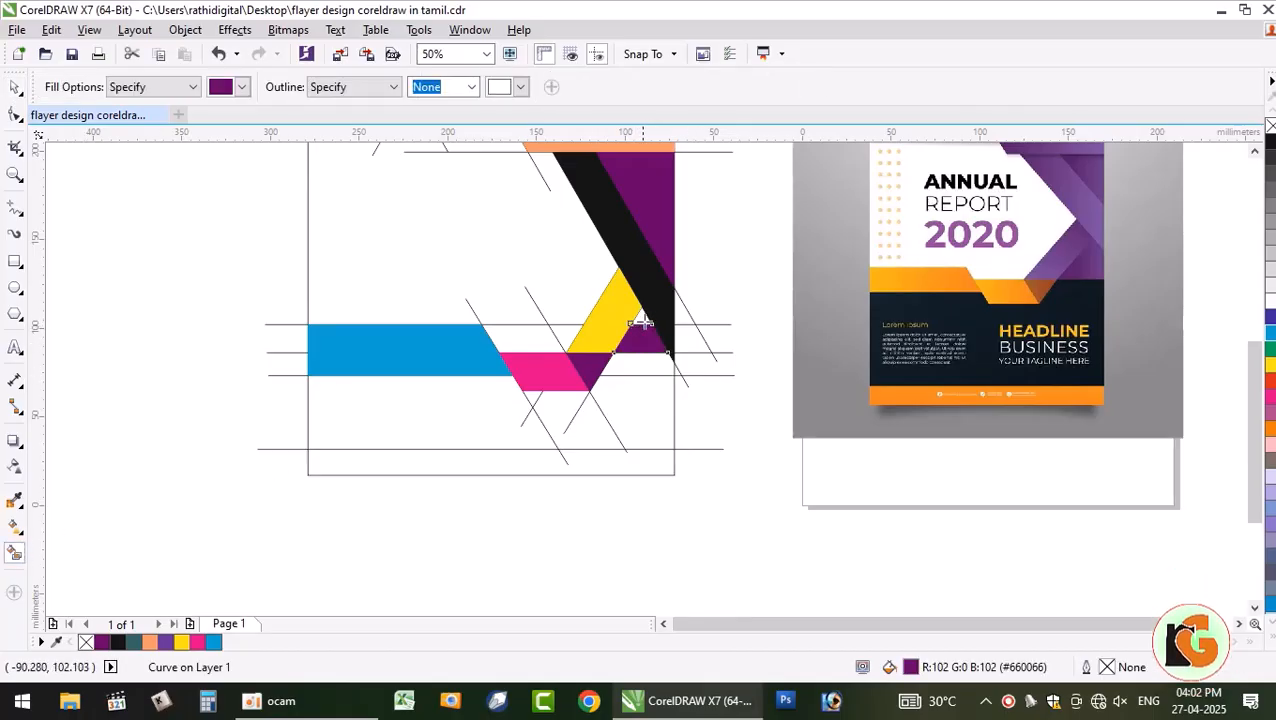
left_click(13, 88)
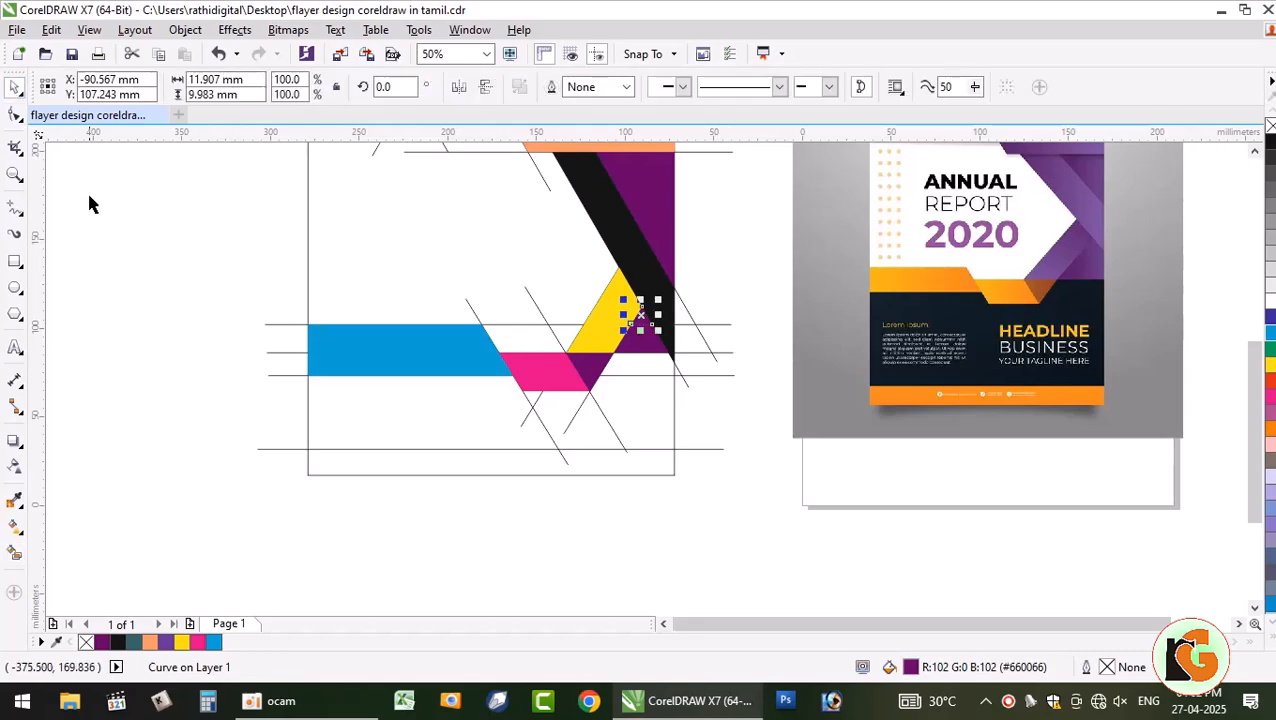
left_click(88, 191)
left_click(642, 322)
left_click(648, 348, "shift")
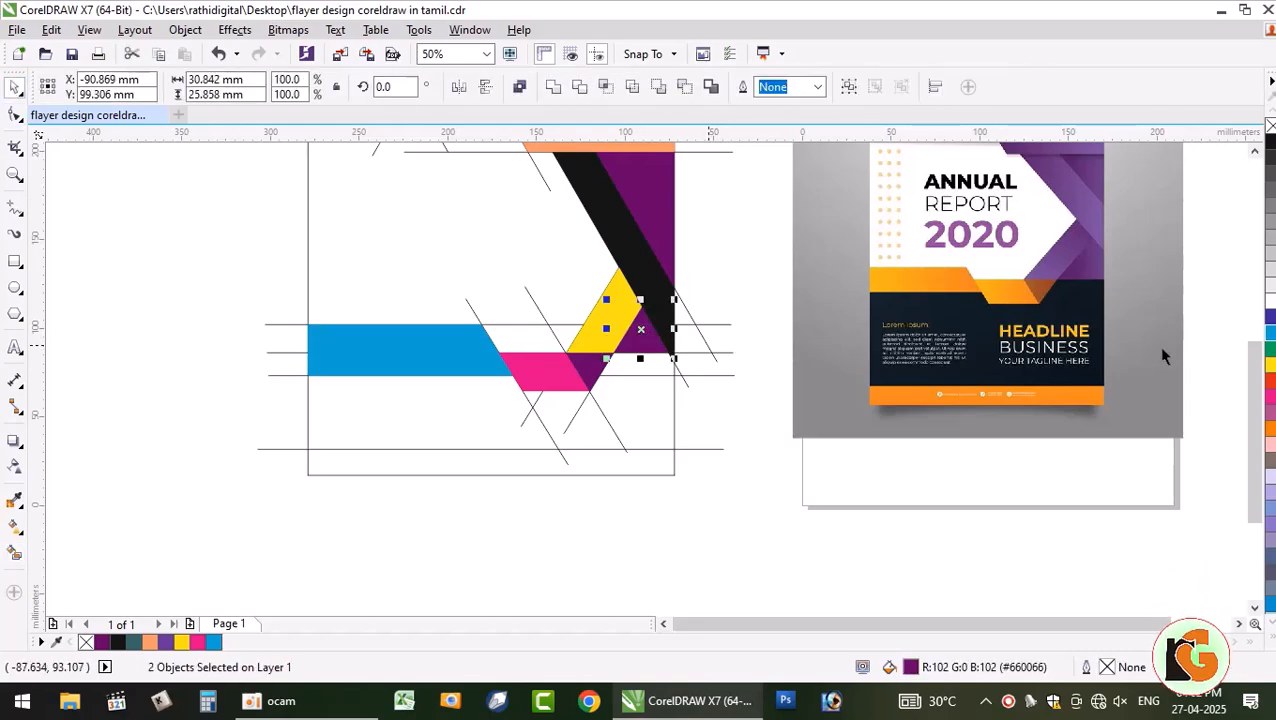
left_click(553, 86)
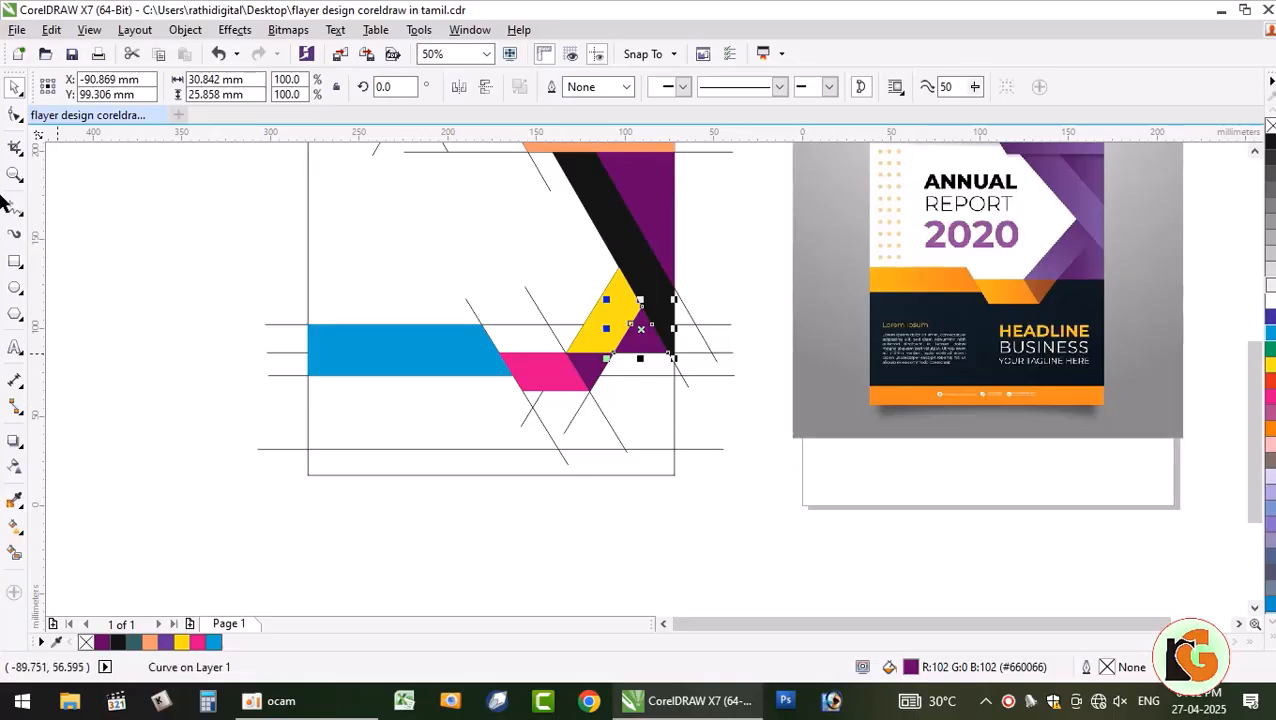
left_click(137, 206)
left_click_drag(640, 346, 673, 312)
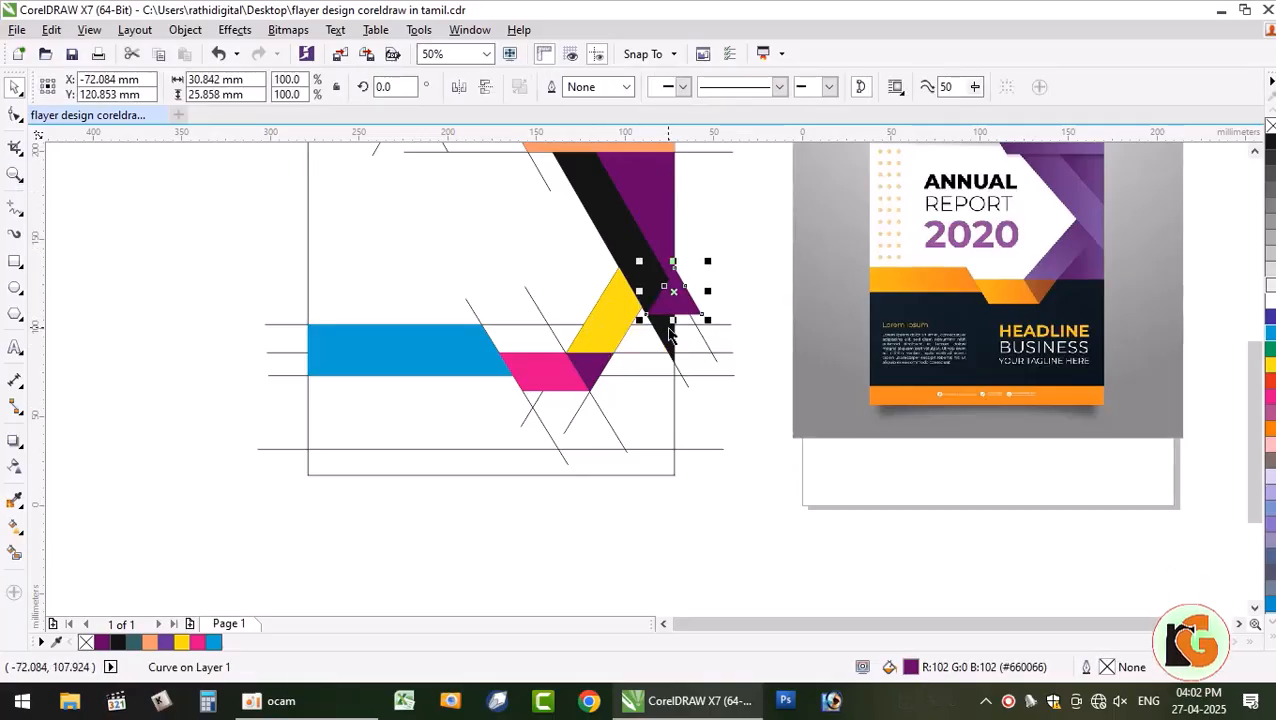
key("ctrl+z")
key("Escape")
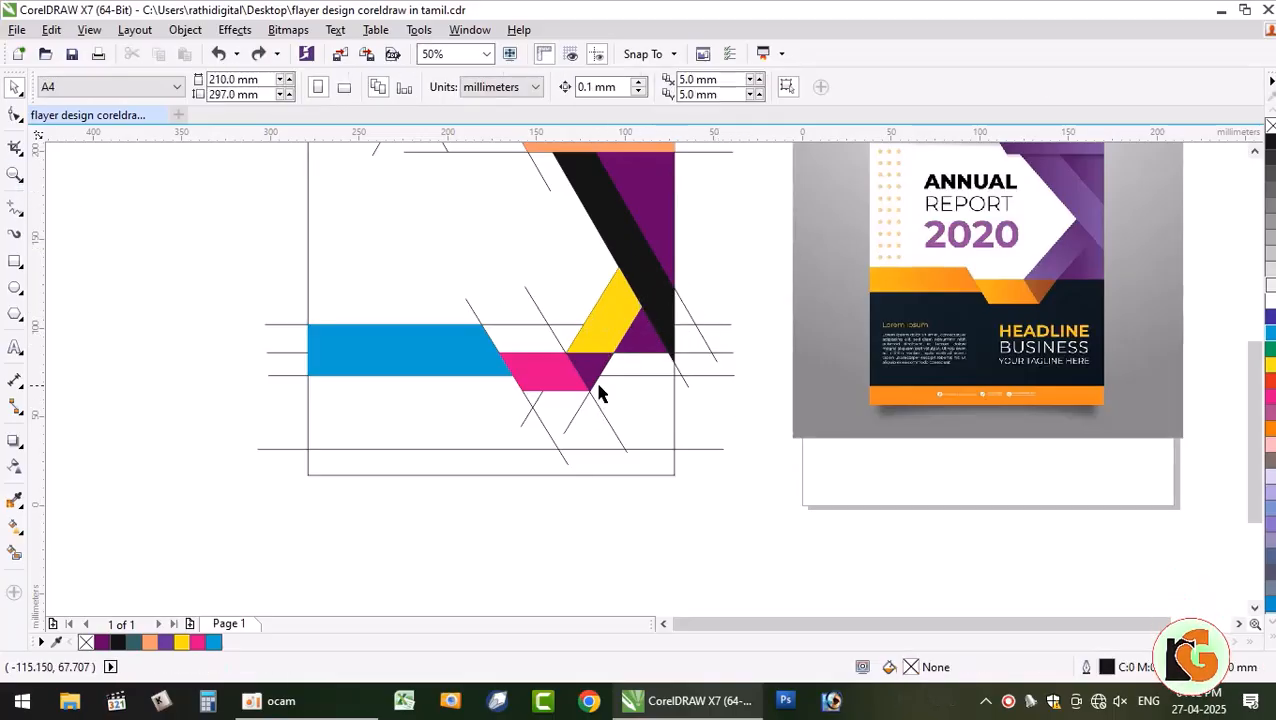
- Smart Fill the notch left of the teal band with peach (#FF9966)
scroll(617, 413, "down", 1)
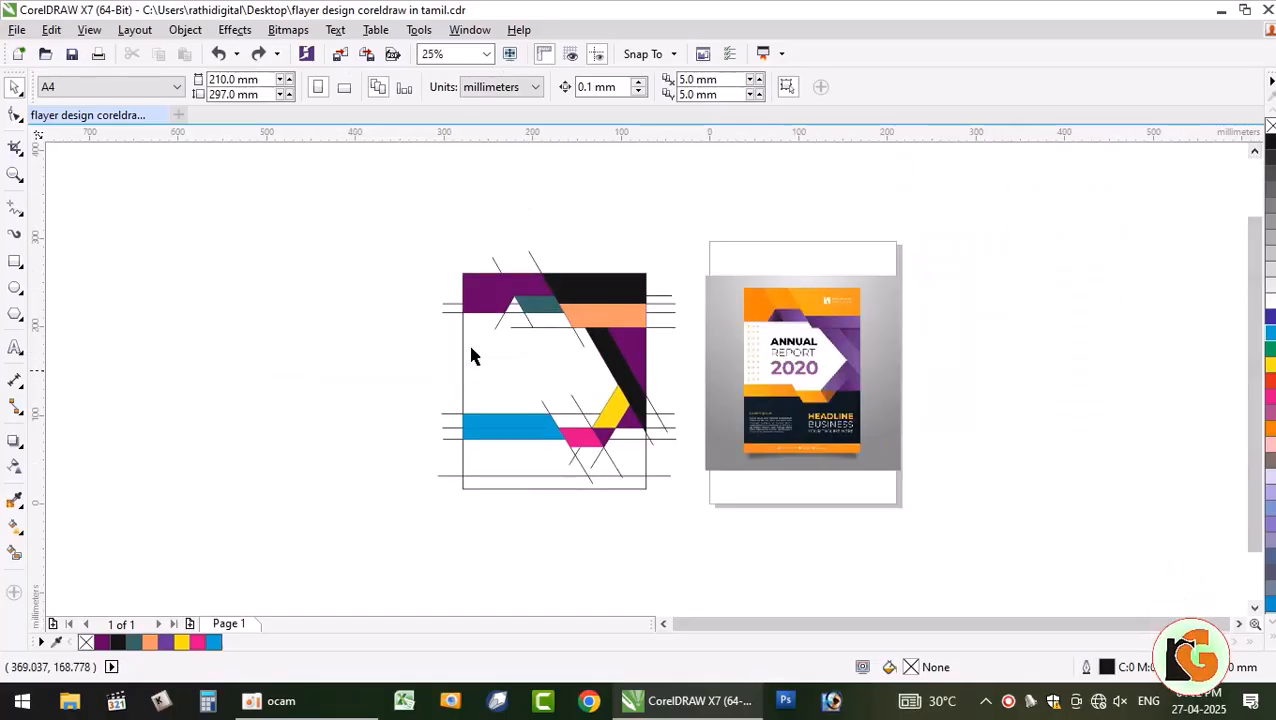
scroll(516, 341, "up", 1)
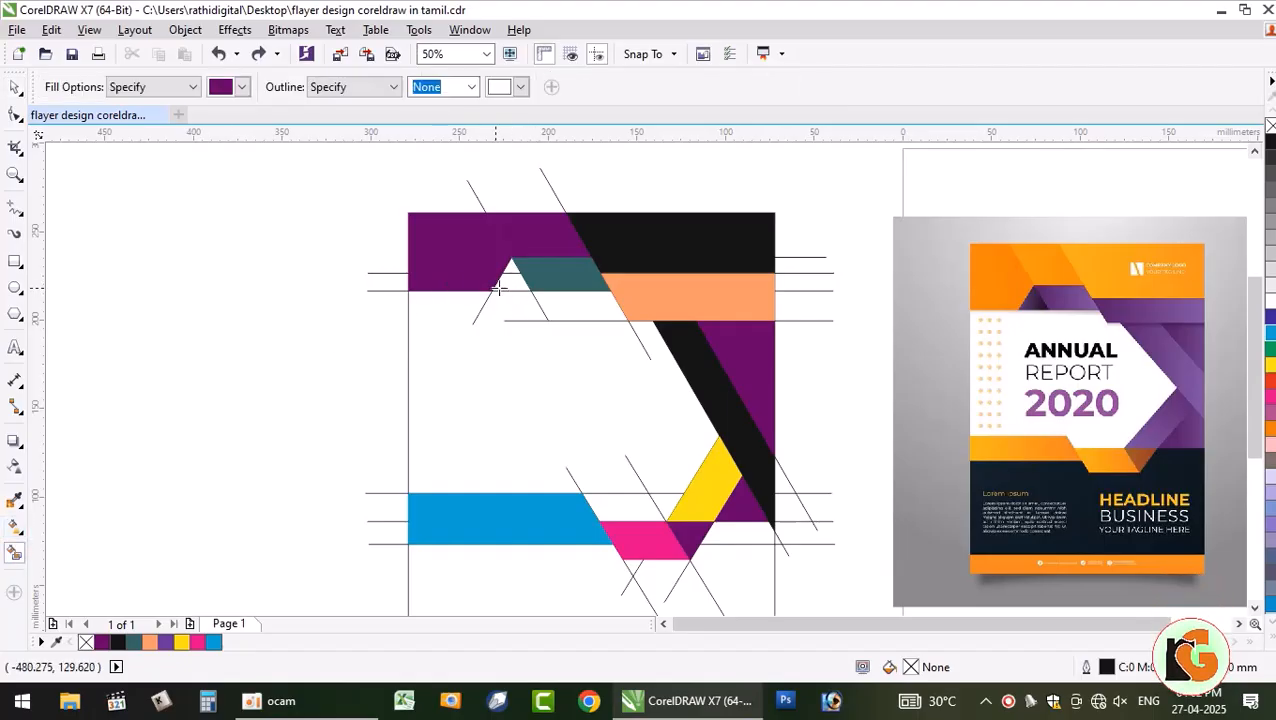
left_click(241, 87)
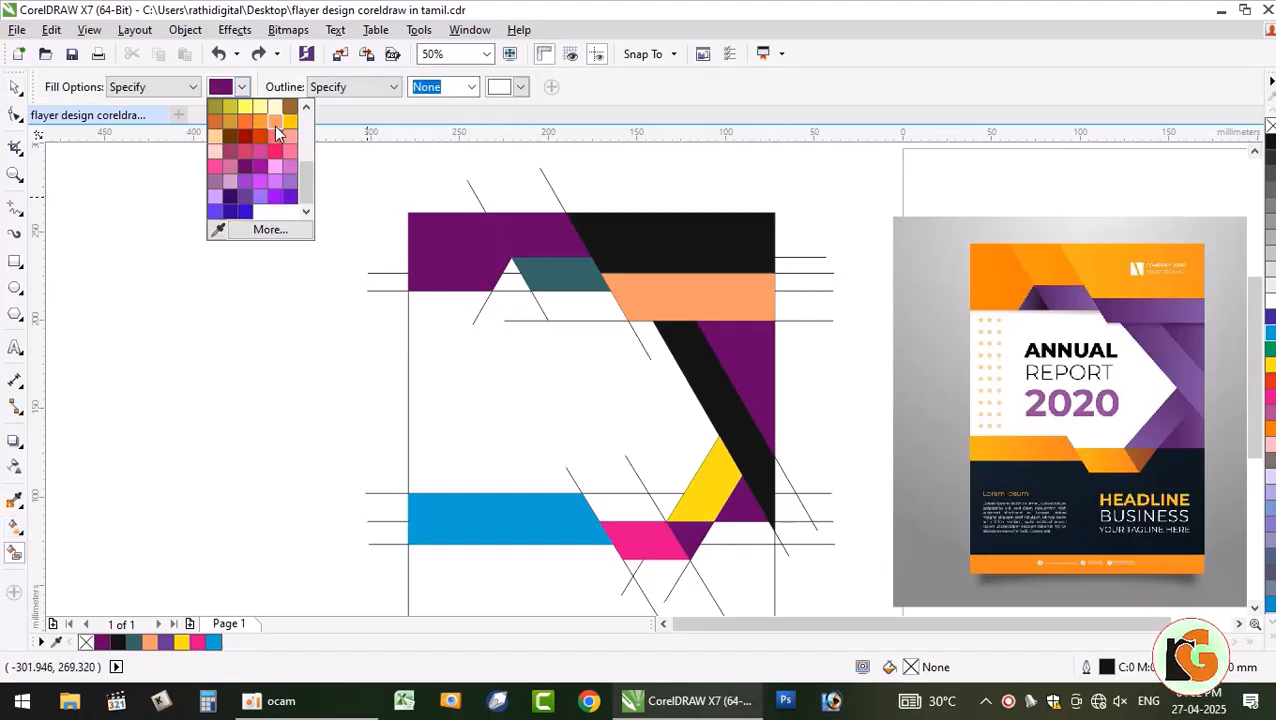
left_click(276, 124)
left_click(510, 270)
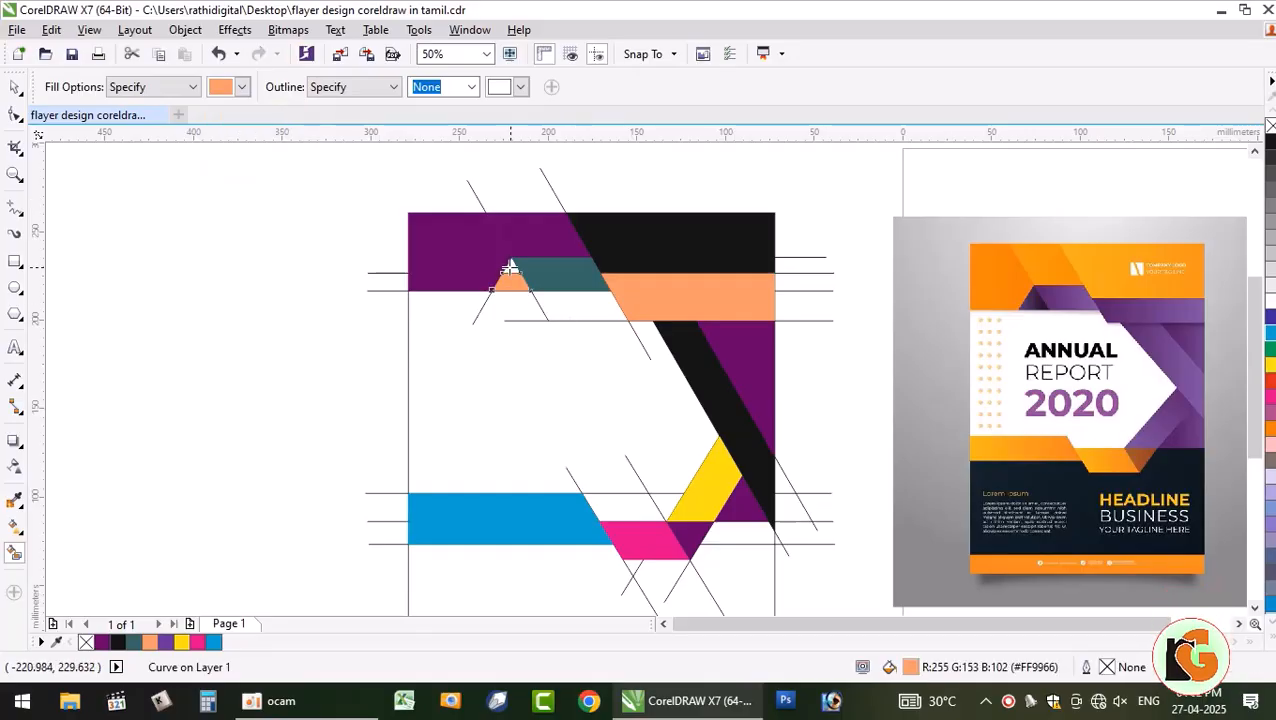
left_click(15, 88)
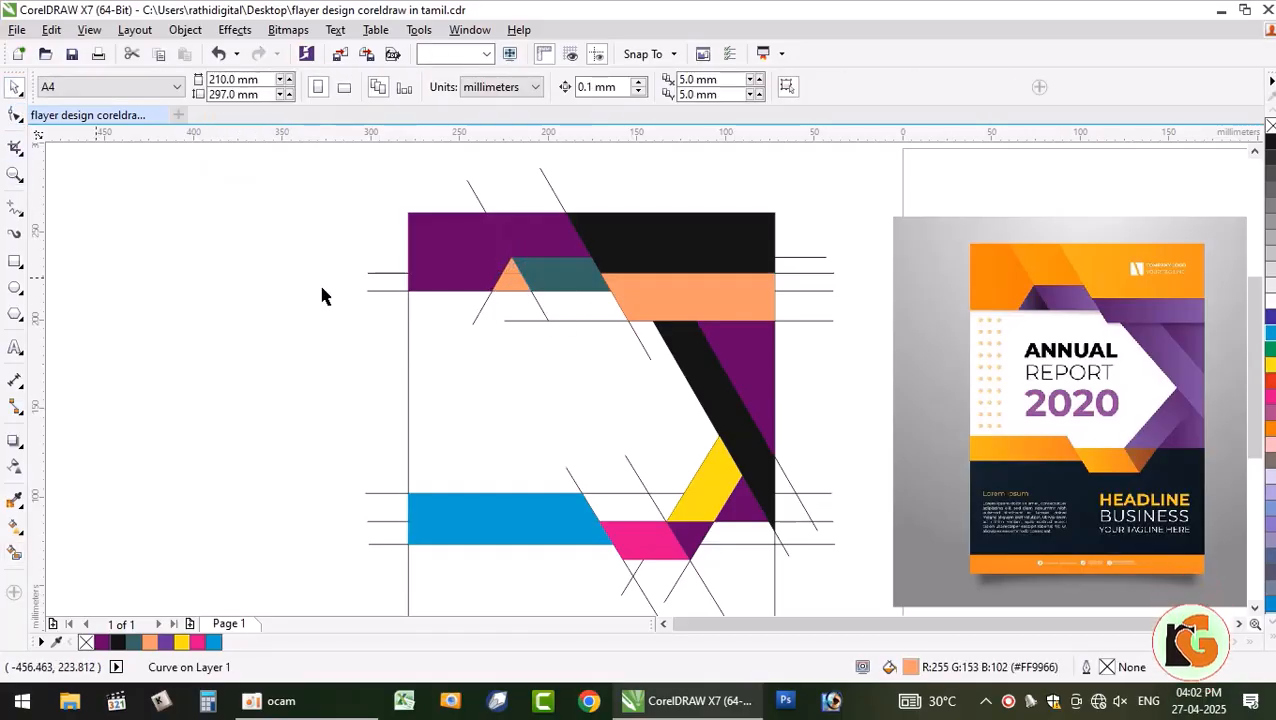
- Weld the small peach triangle with its overlapping piece into one shape
left_click(508, 279)
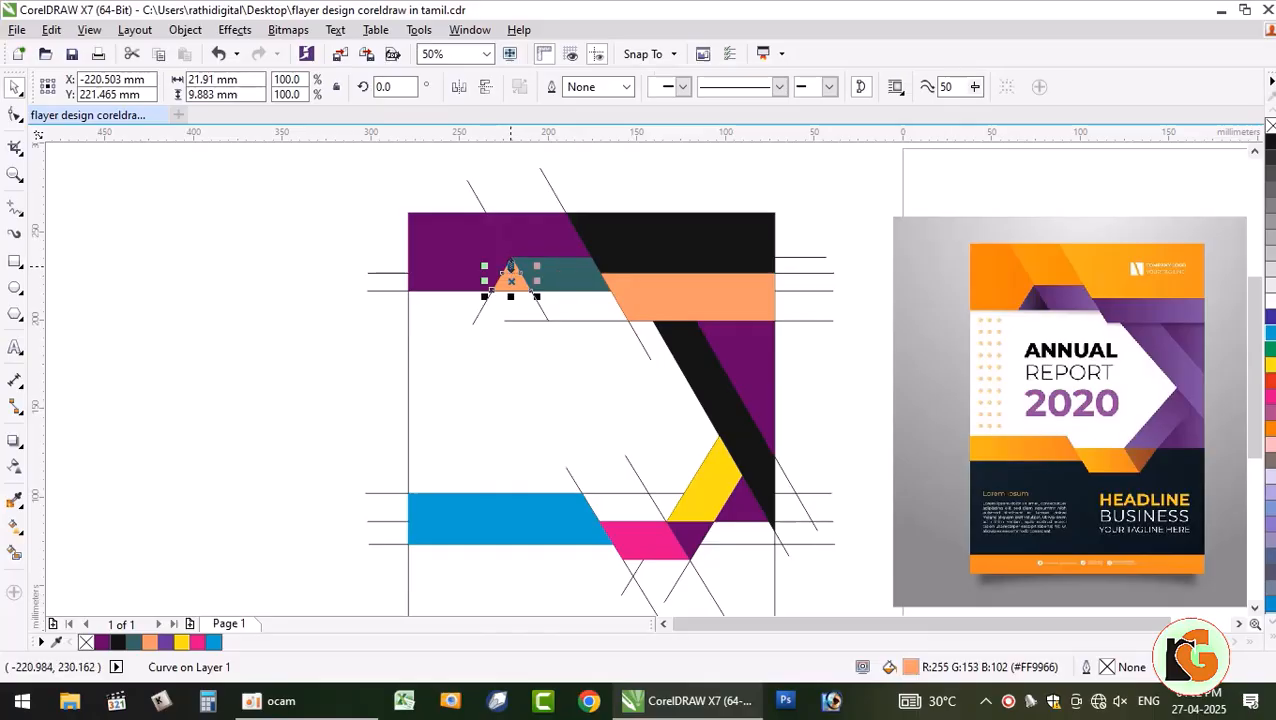
scroll(487, 278, "up", 2)
left_click(574, 232, "shift")
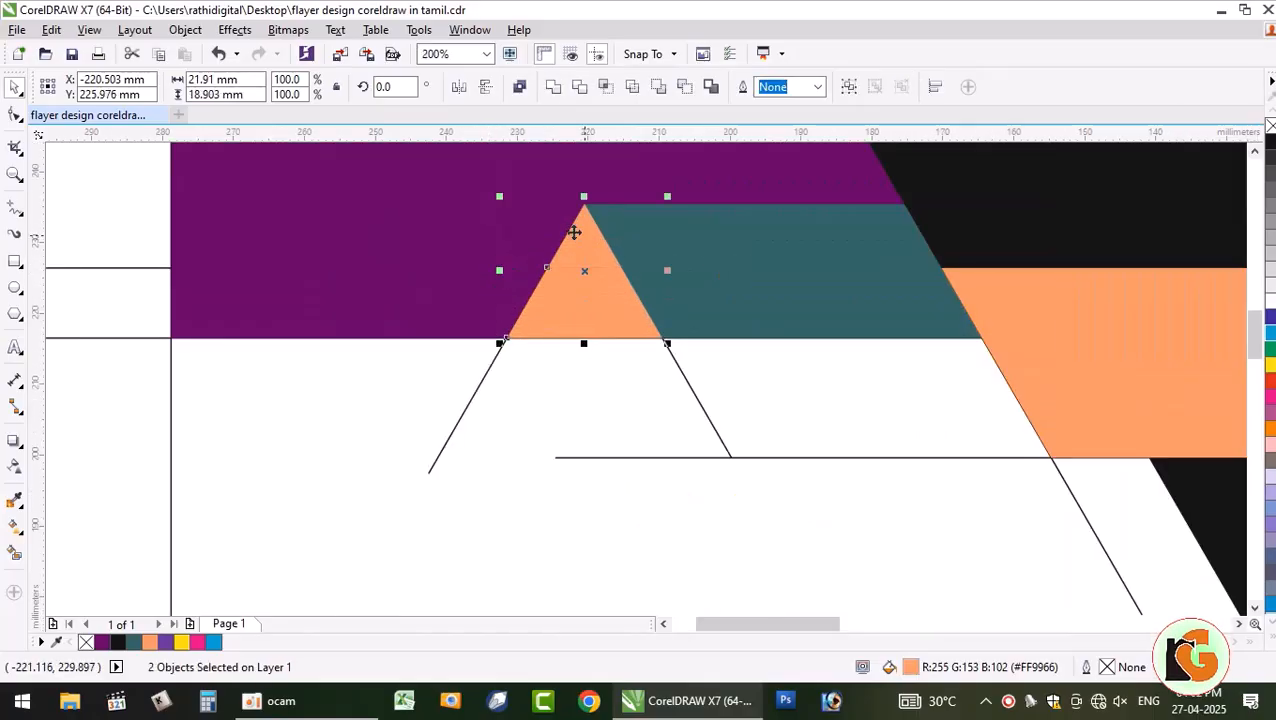
left_click(558, 90)
scroll(564, 288, "down", 3)
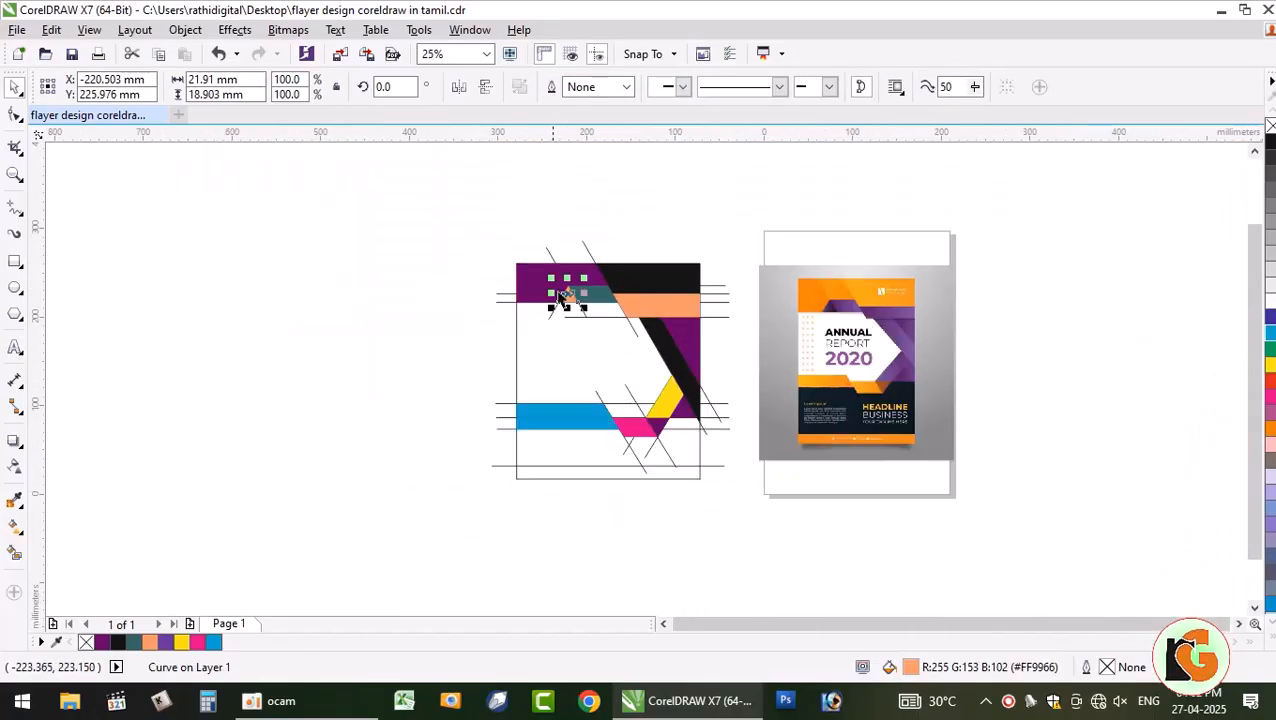
left_click(403, 320)
left_click(566, 294)
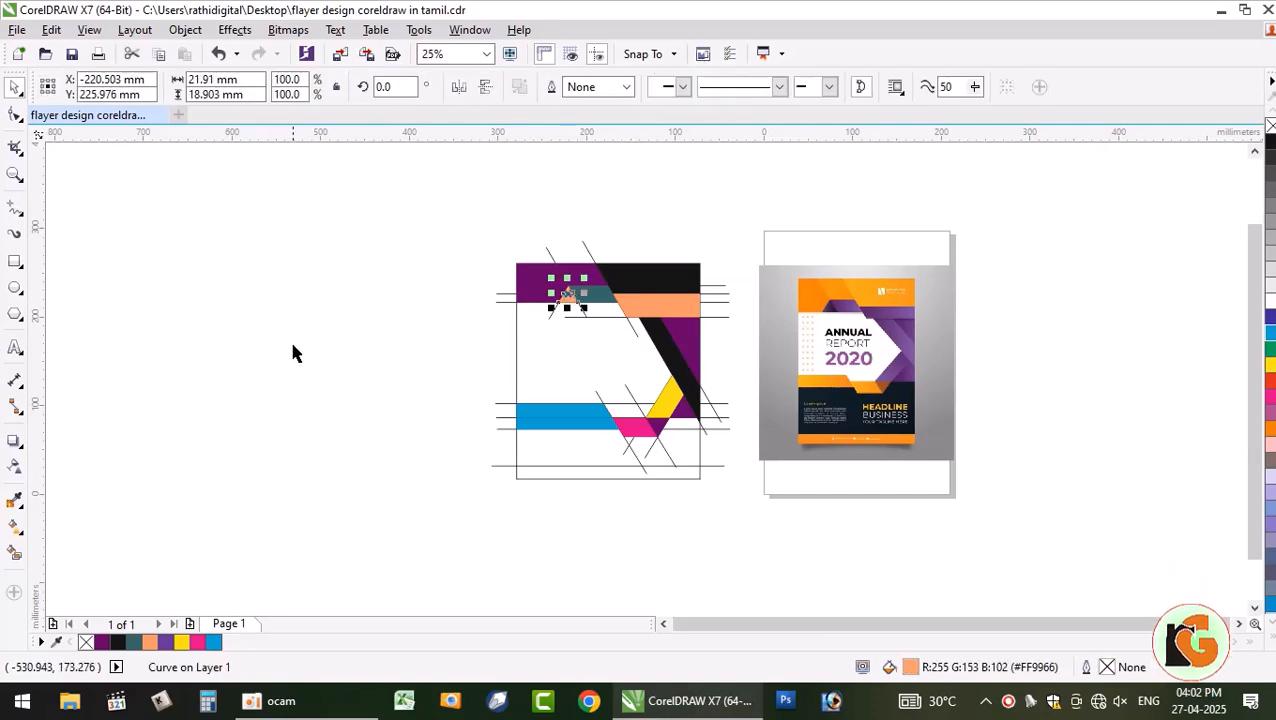
left_click(335, 358)
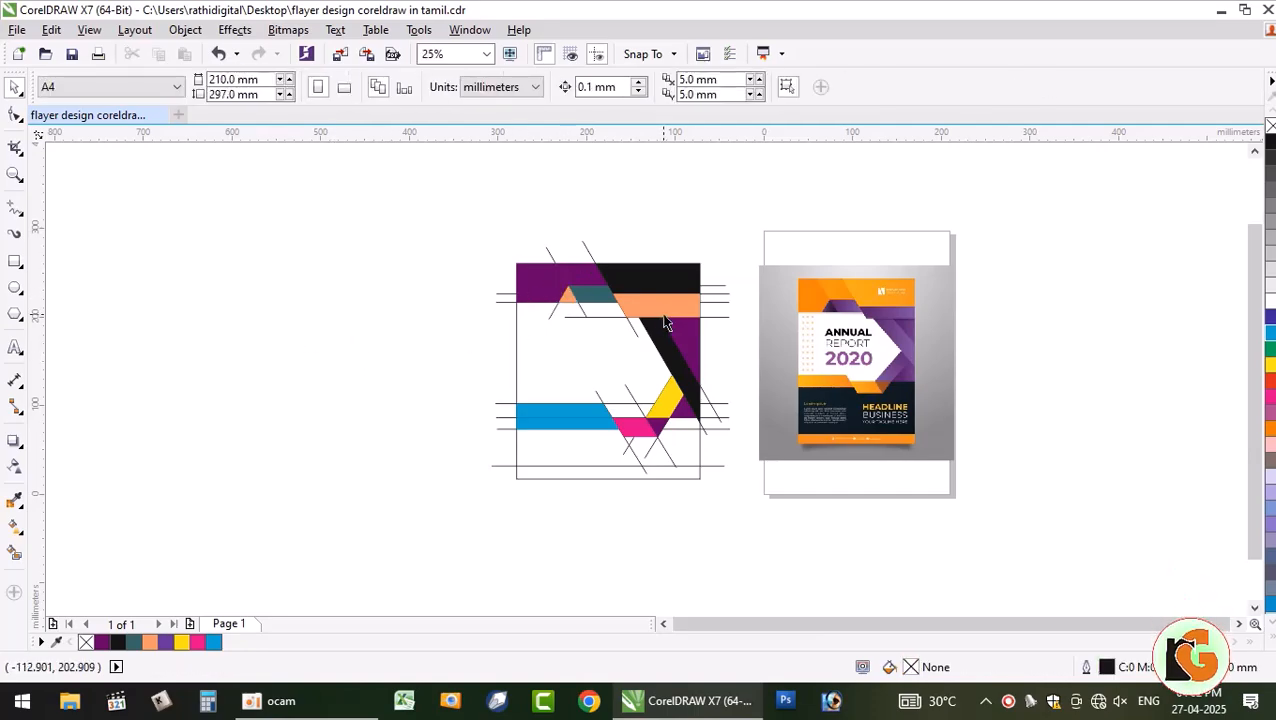
- Check the purple shape and guide lines, then marquee-select all the flyer artwork
left_click(535, 292)
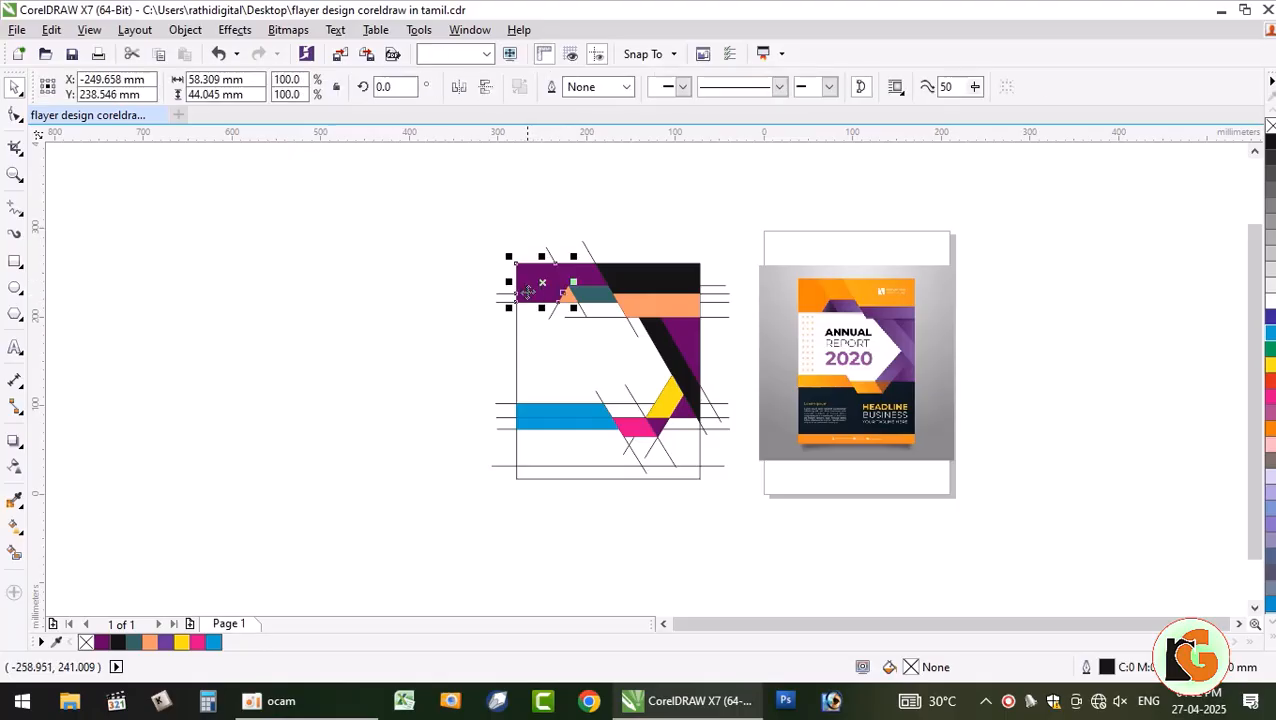
left_click(412, 262)
left_click(504, 294)
left_click(426, 232)
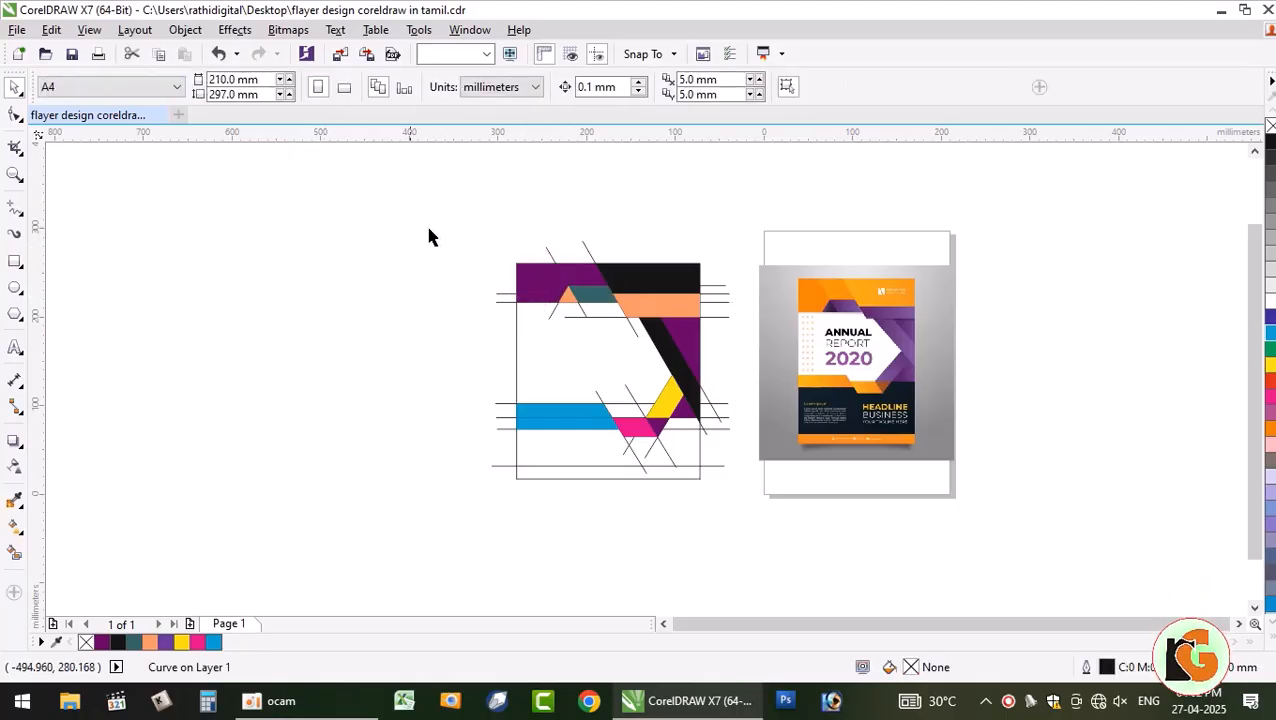
left_click_drag(379, 187, 347, 458)
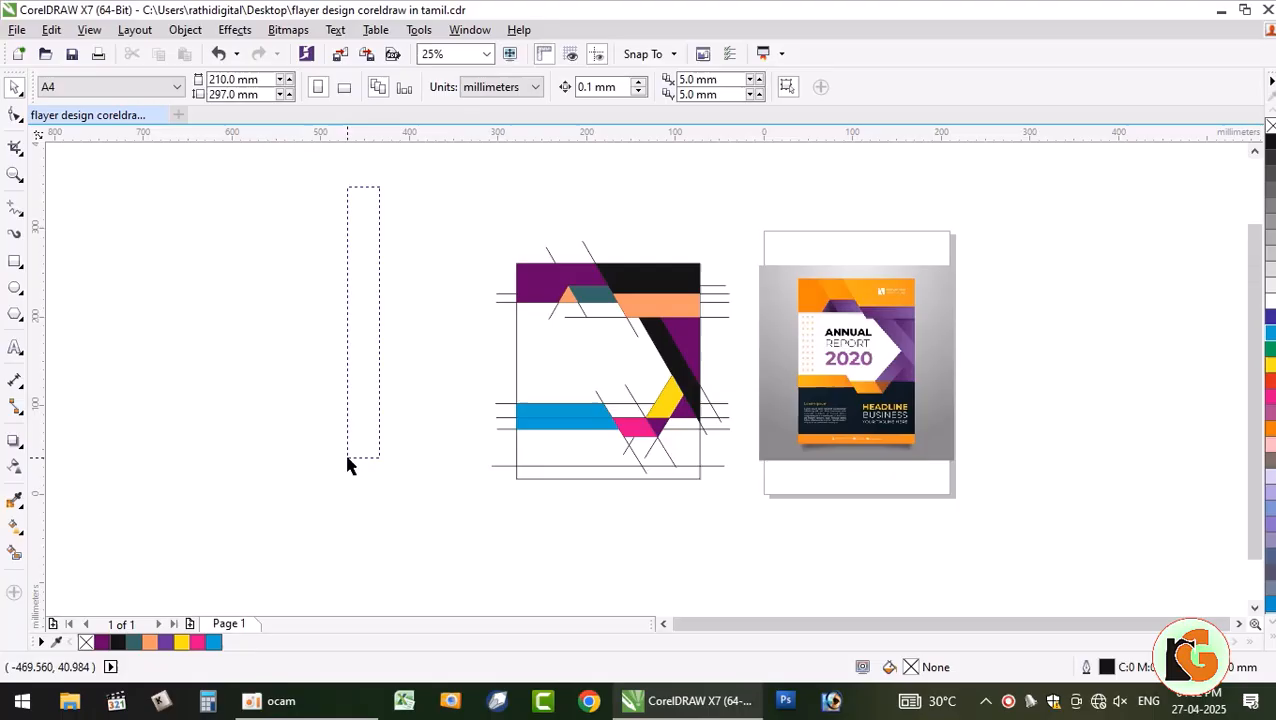
left_click(587, 325)
left_click(419, 276)
left_click(558, 290)
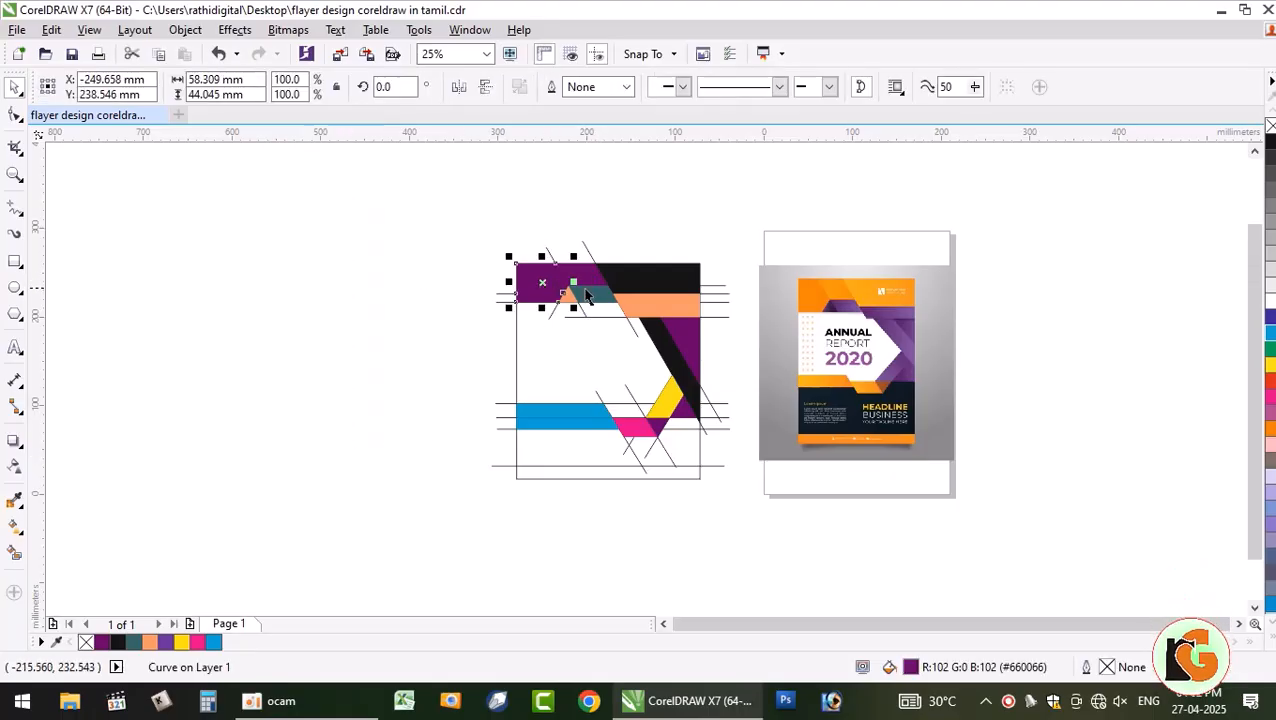
left_click(363, 386)
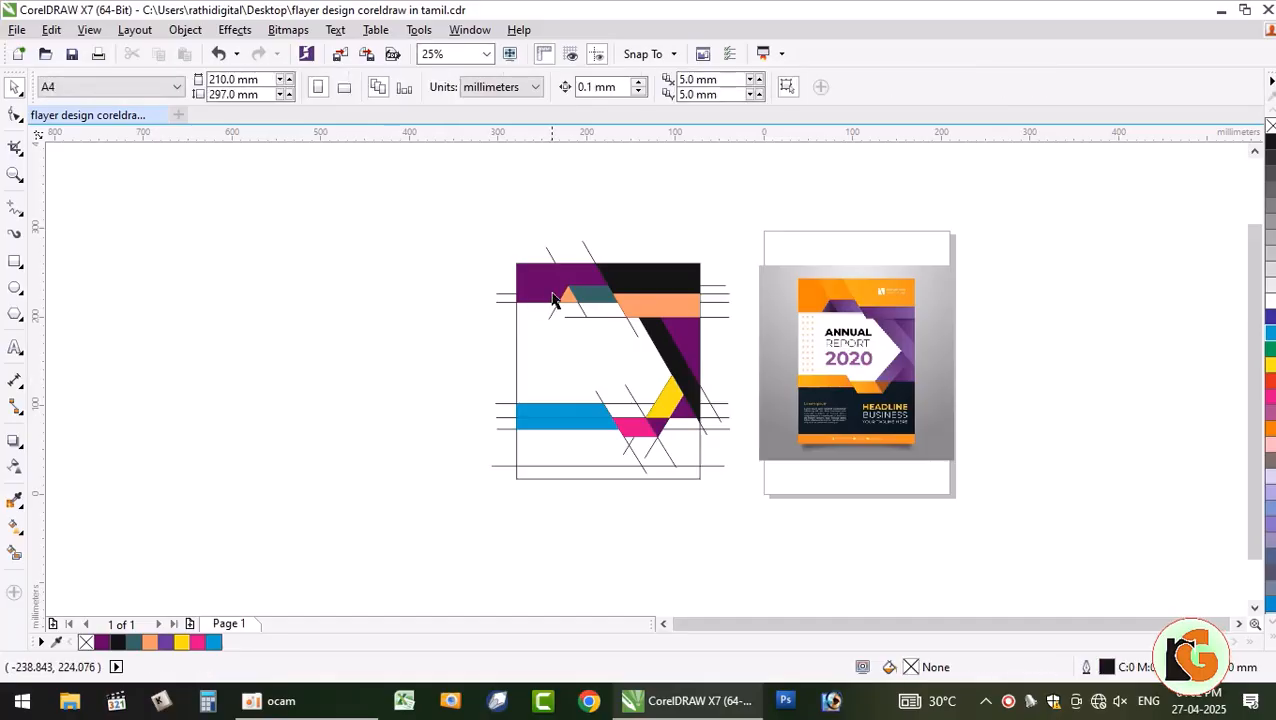
left_click_drag(739, 499, 741, 502)
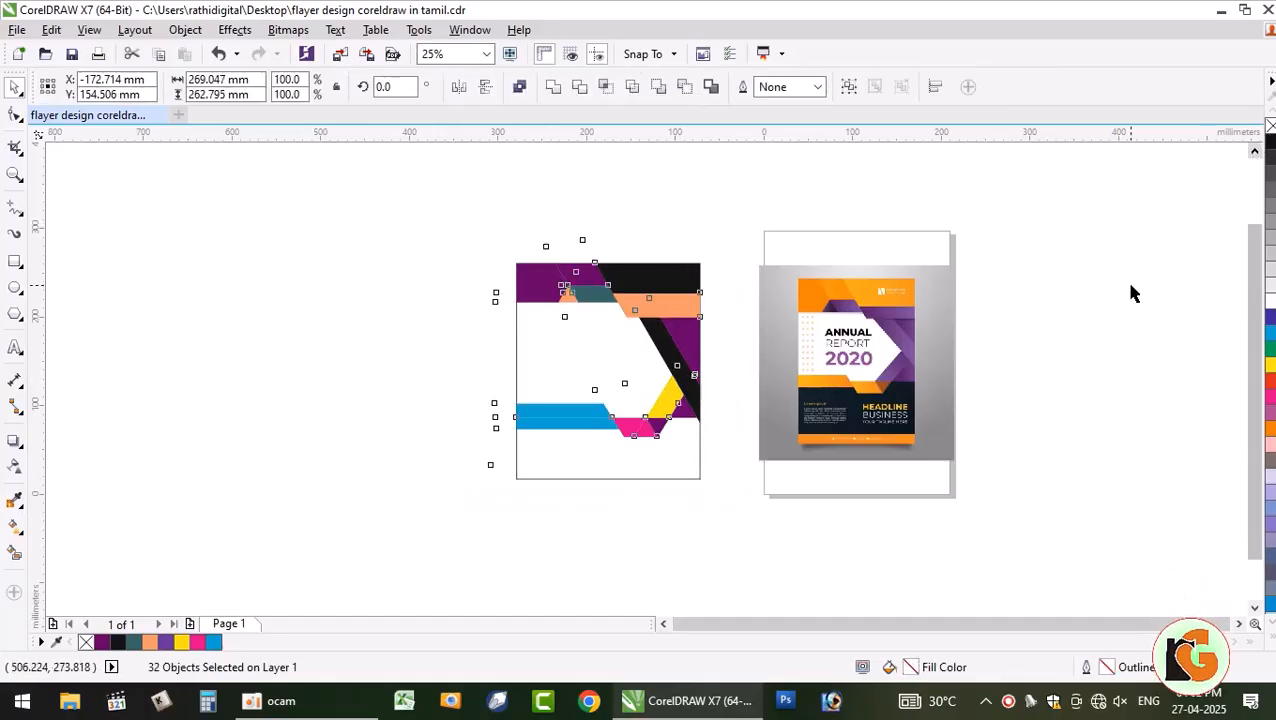
- Undo to bring back the thin construction lines around the band shapes
scroll(564, 285, "up", 8)
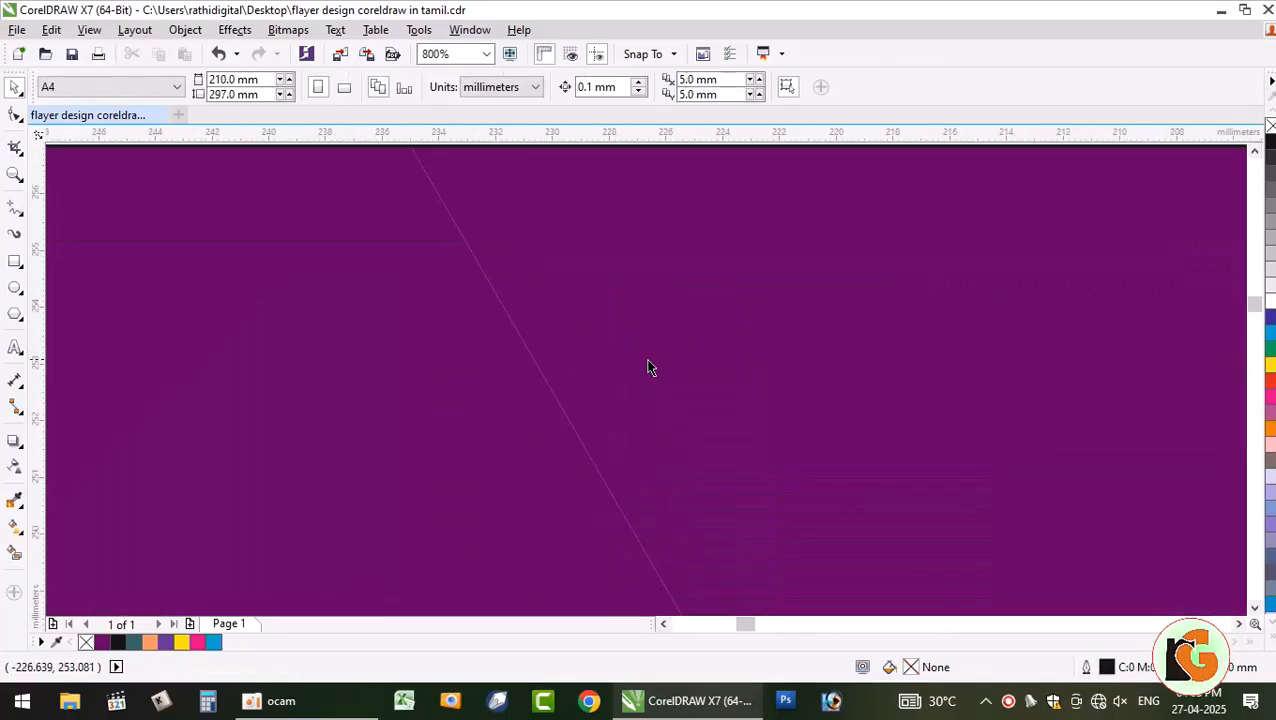
scroll(647, 367, "down", 8)
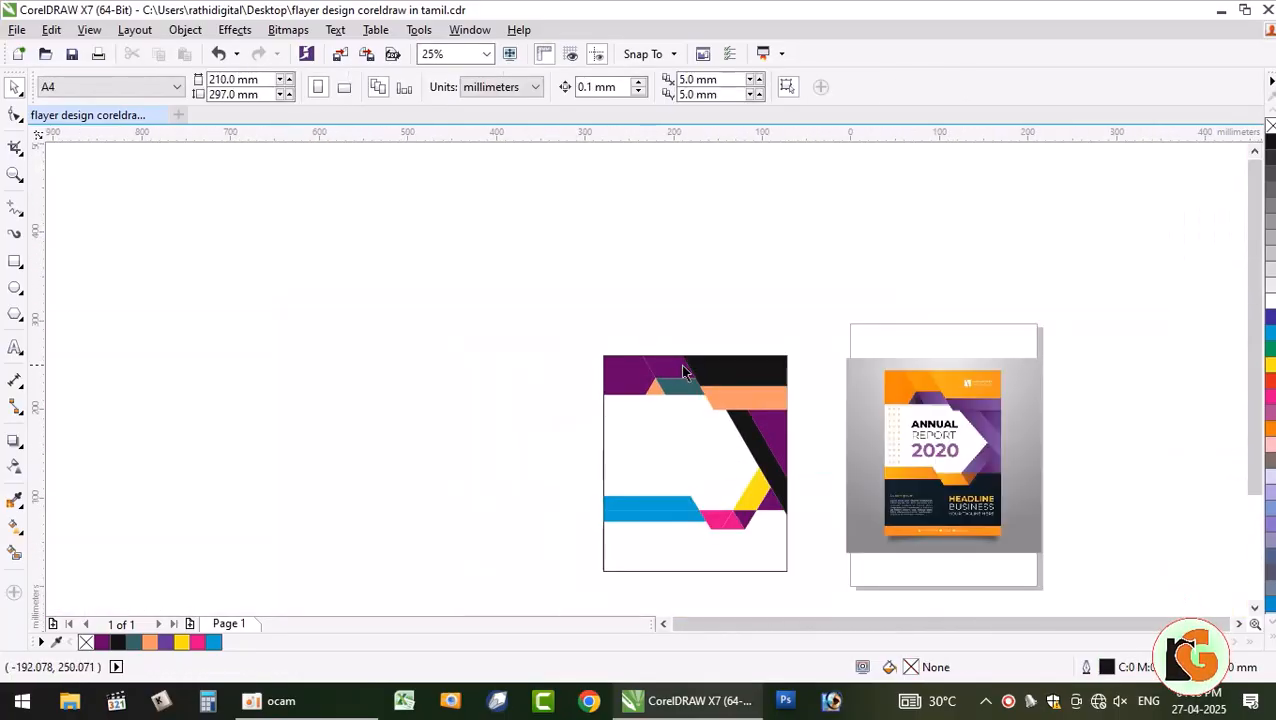
key("ctrl+z")
left_click(310, 321)
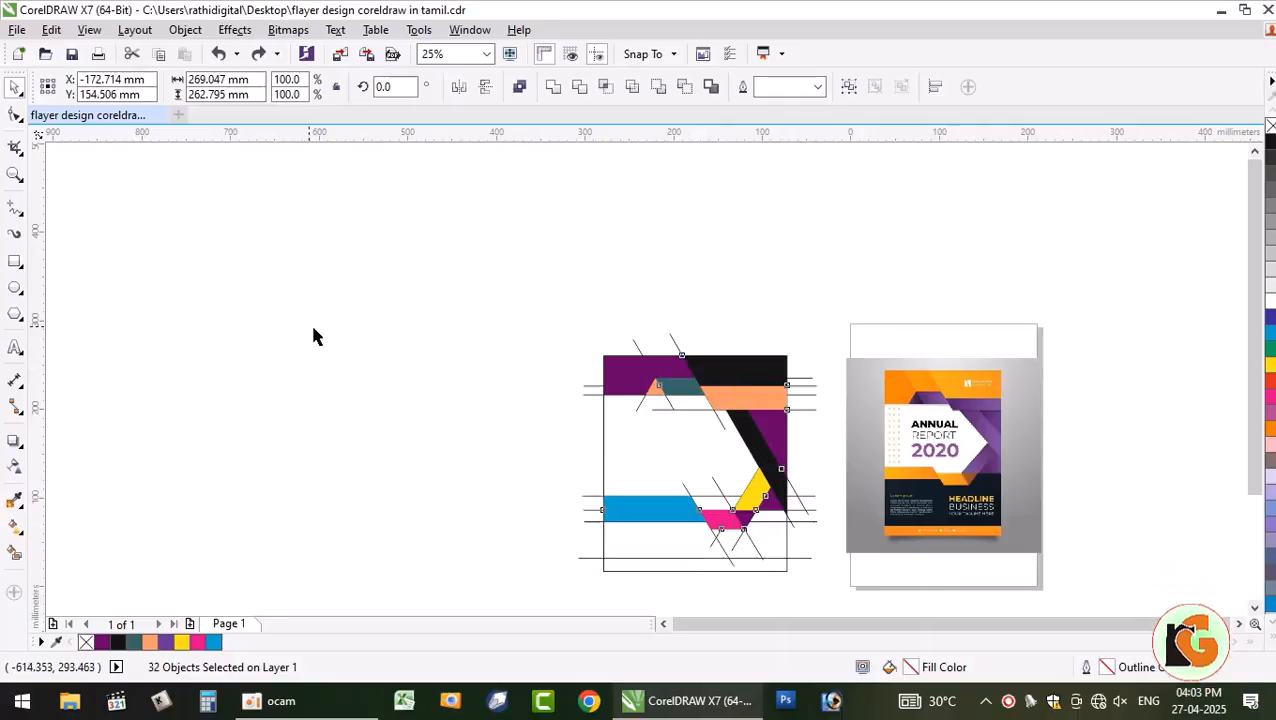
- Shift-select the six coloured band shapes, test-move them left, and undo
left_click(637, 377)
left_click(680, 378, "shift")
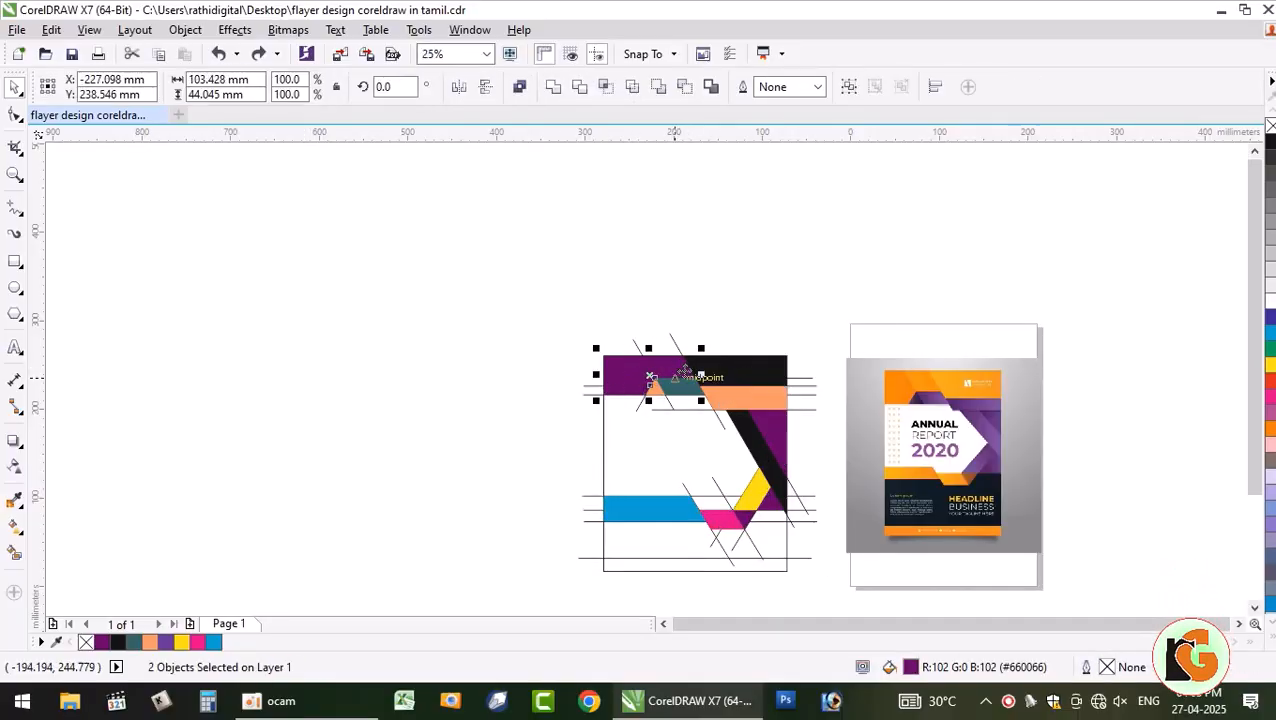
left_click(743, 408, "shift")
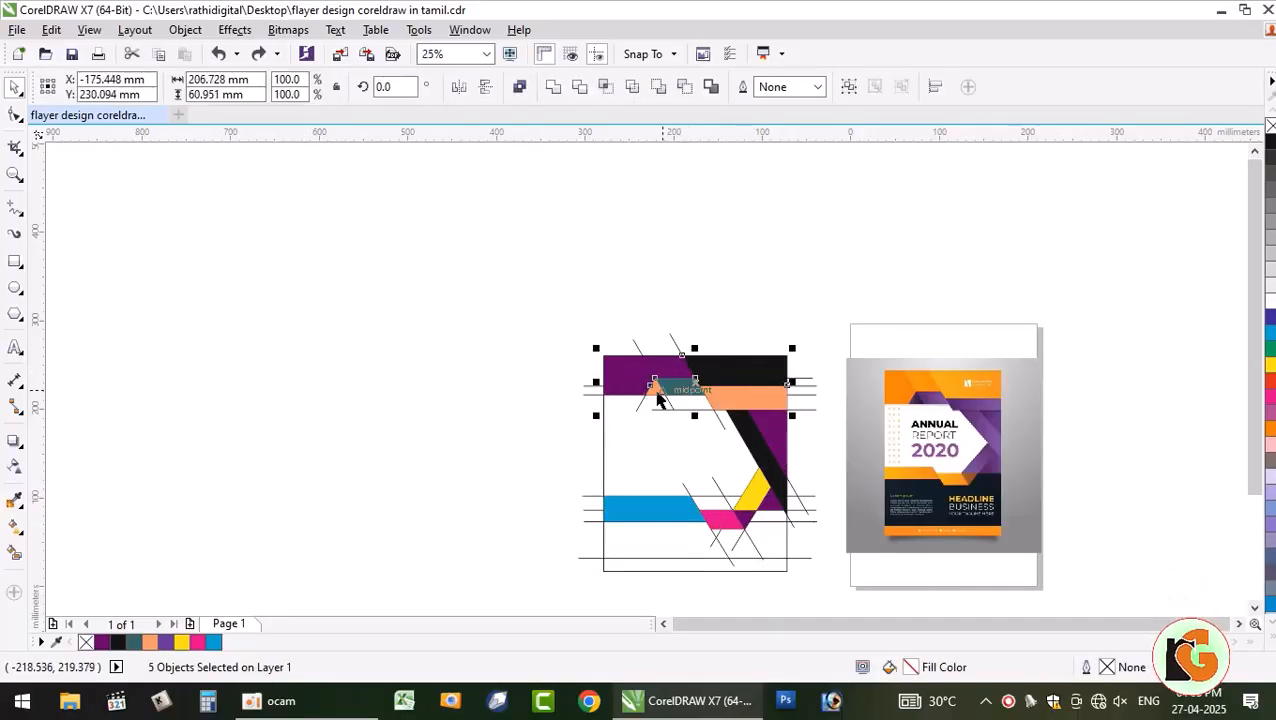
left_click(769, 456, "shift")
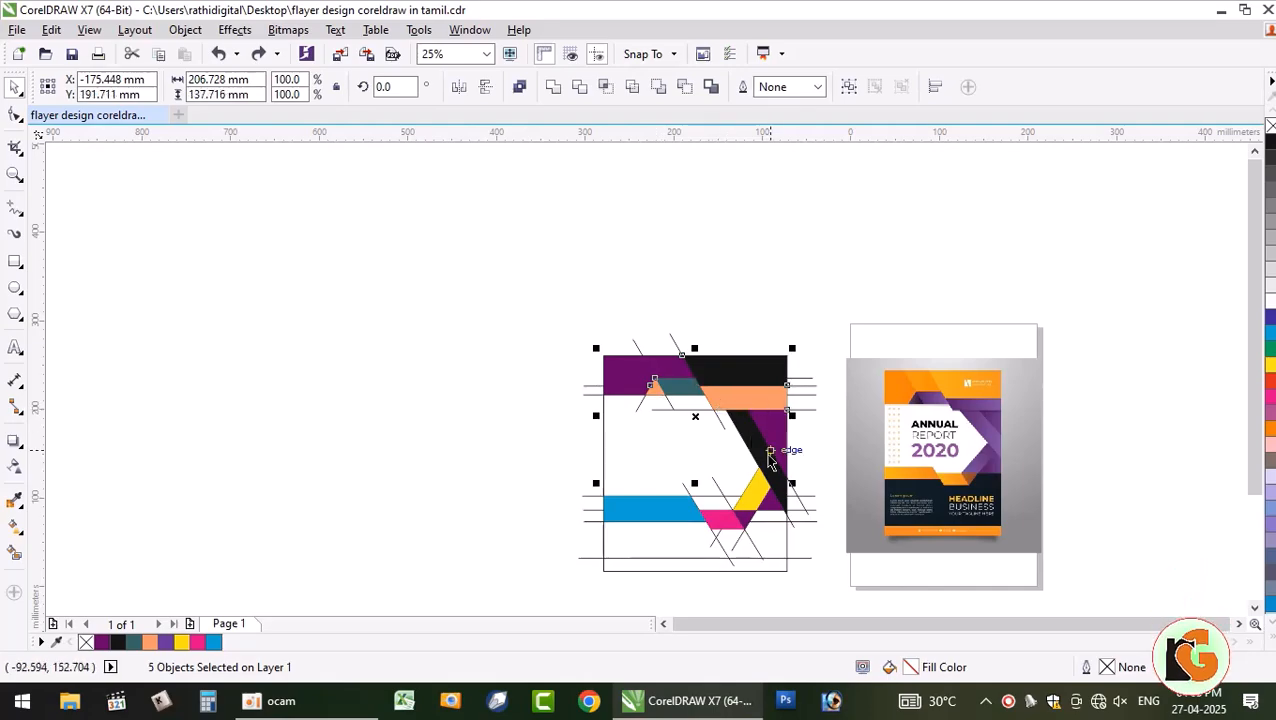
left_click(745, 521, "shift")
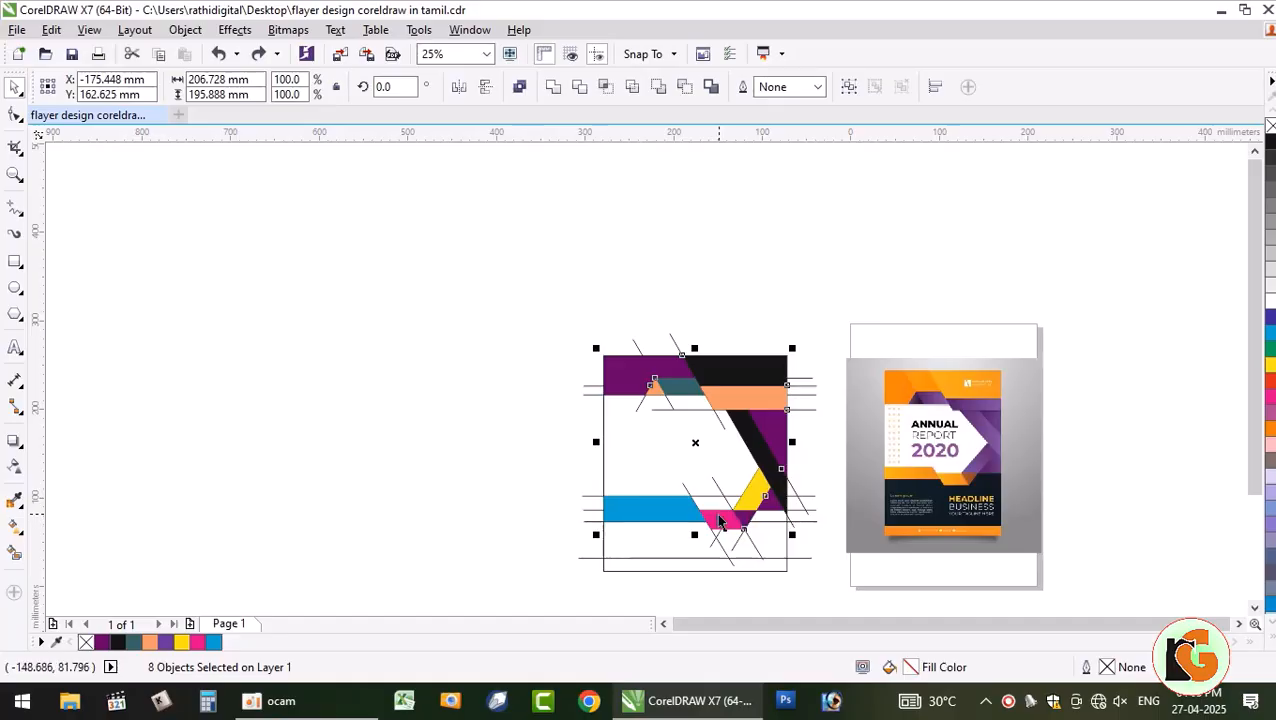
left_click(672, 511, "shift")
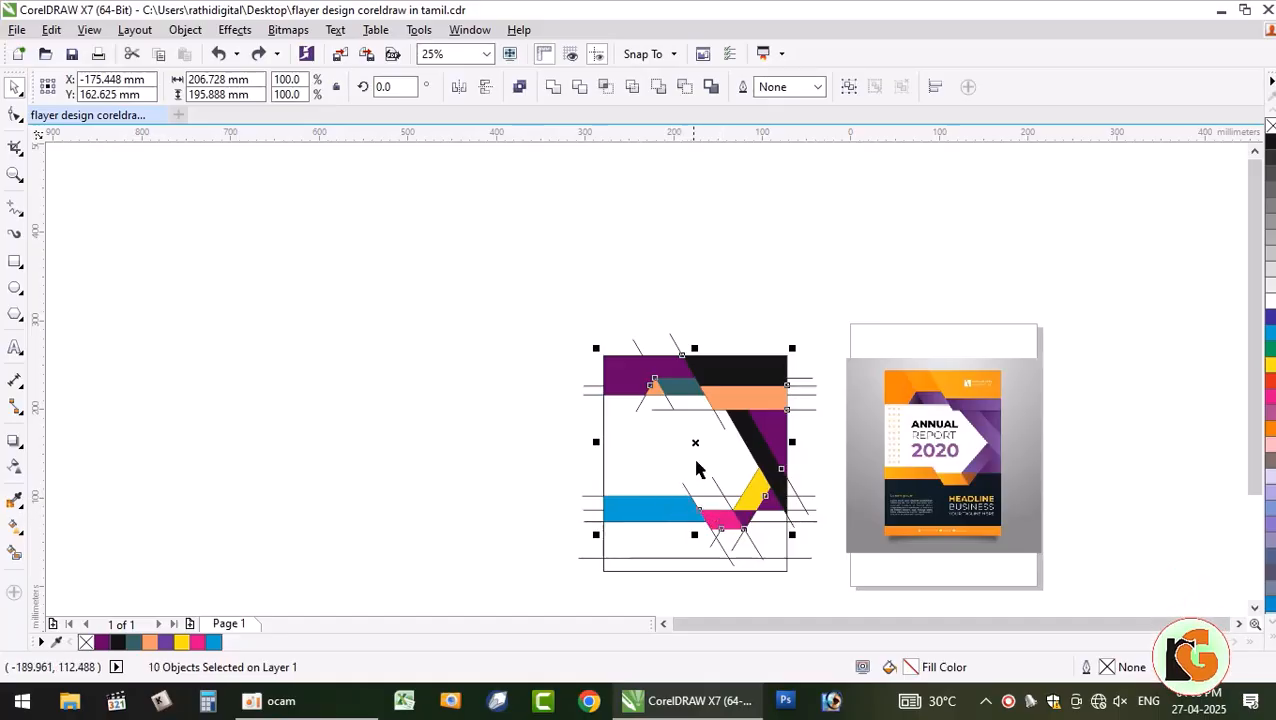
left_click_drag(696, 444, 404, 428)
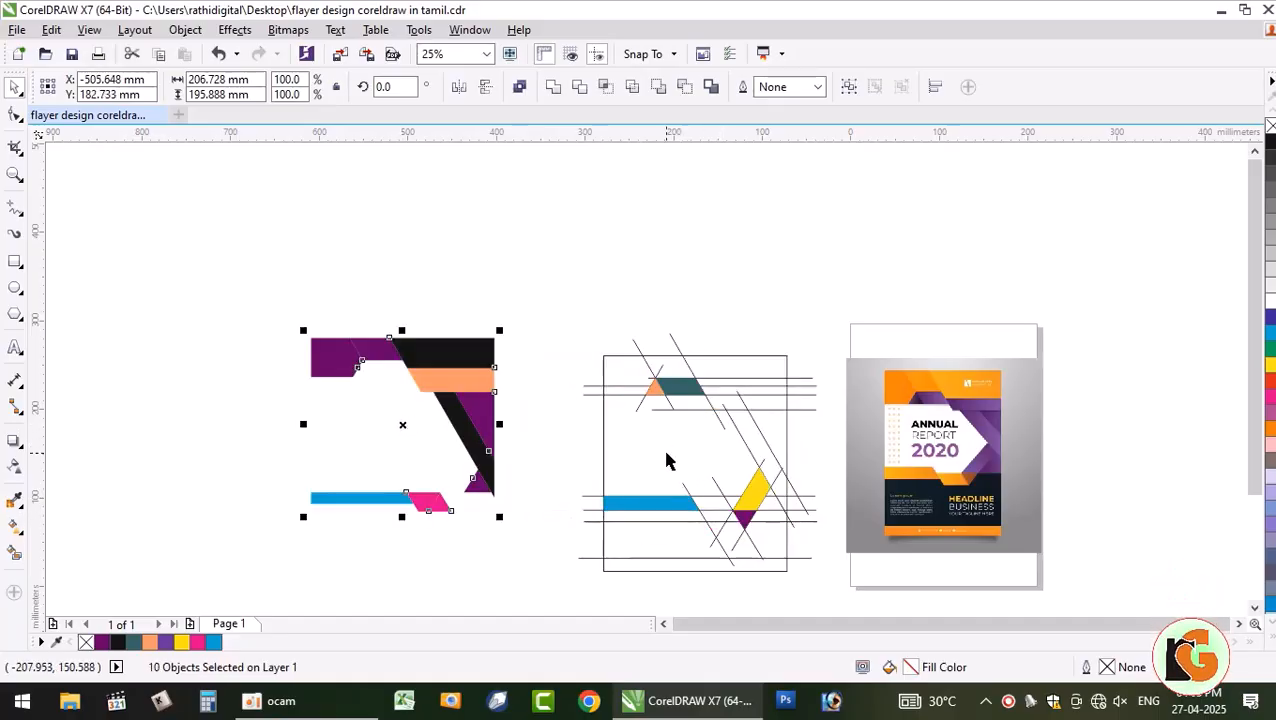
key("ctrl+z")
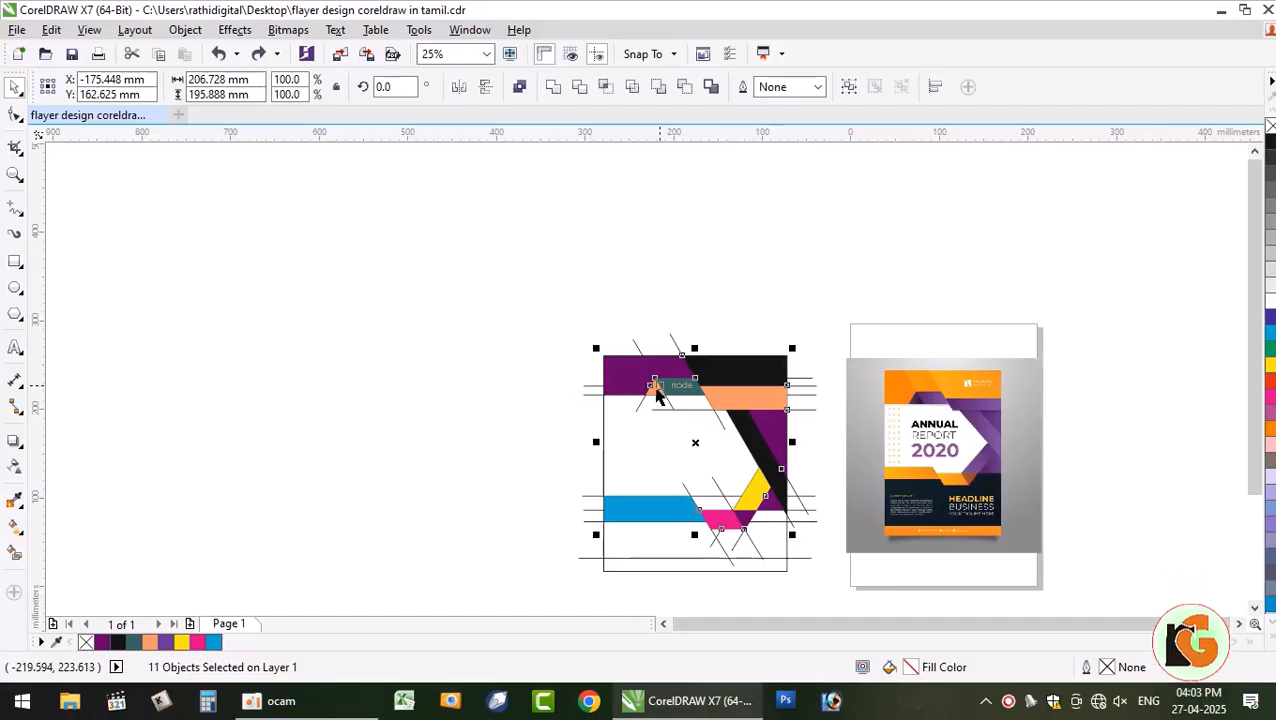
- Drop and re-add the teal shape, retry moving the shapes left, then undo and deselect
left_click(672, 398, "shift")
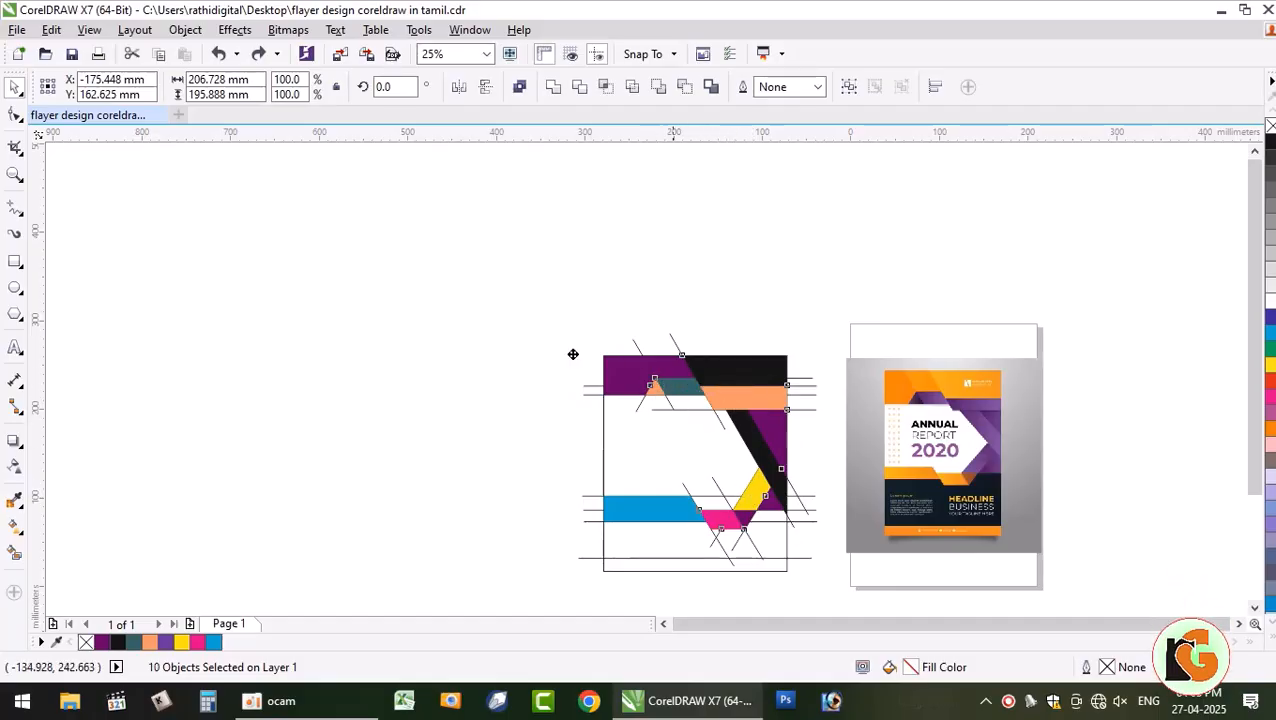
left_click_drag(573, 354, 538, 350)
key("ctrl+z")
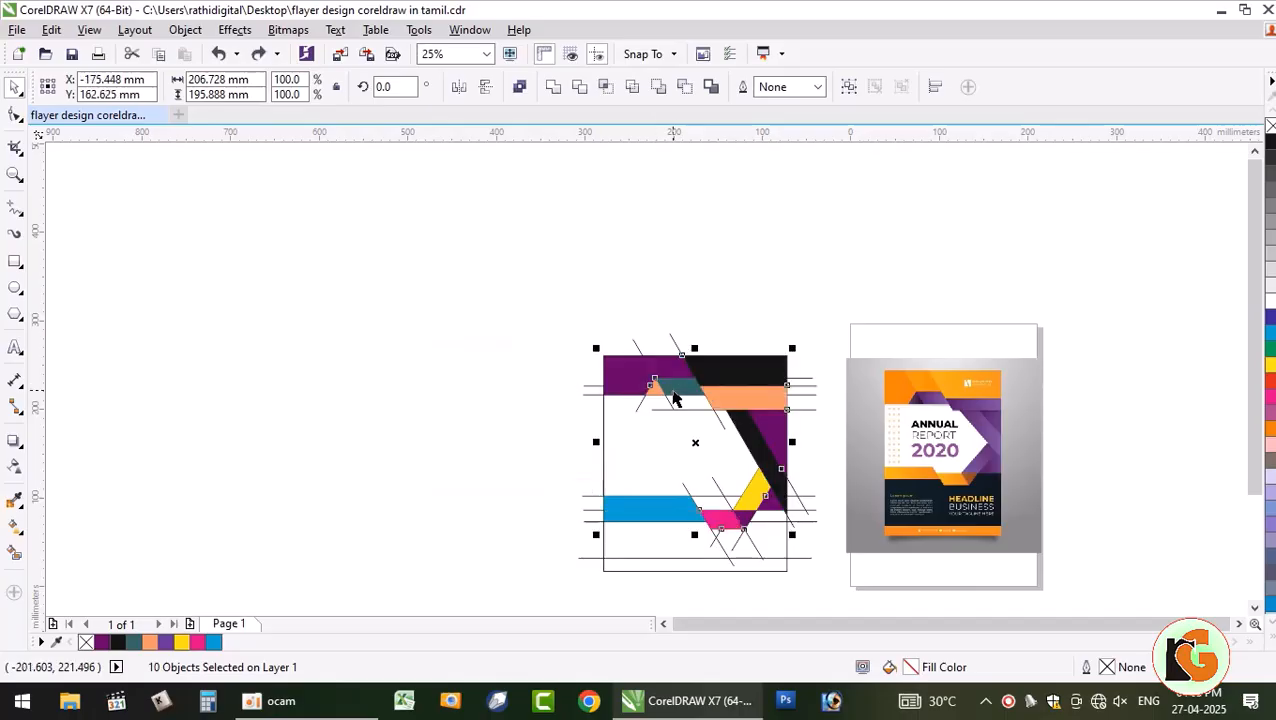
left_click(680, 387, "shift")
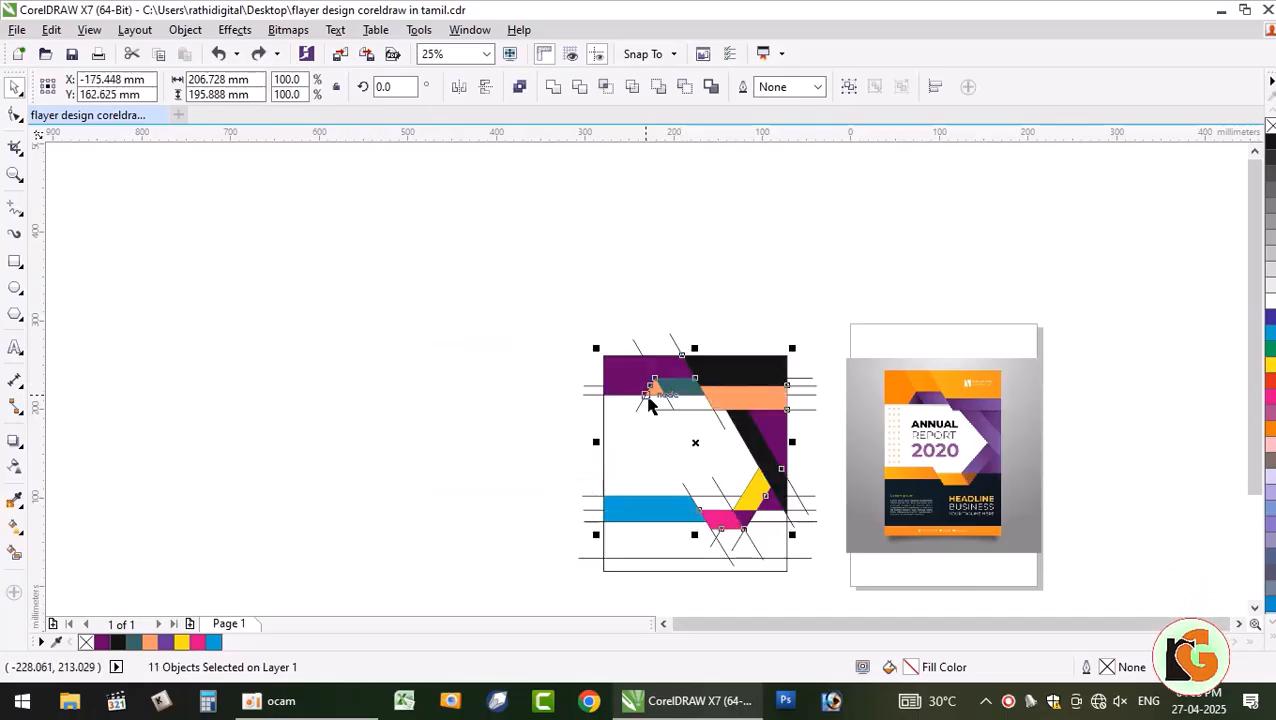
right_click(675, 388)
left_click(387, 381)
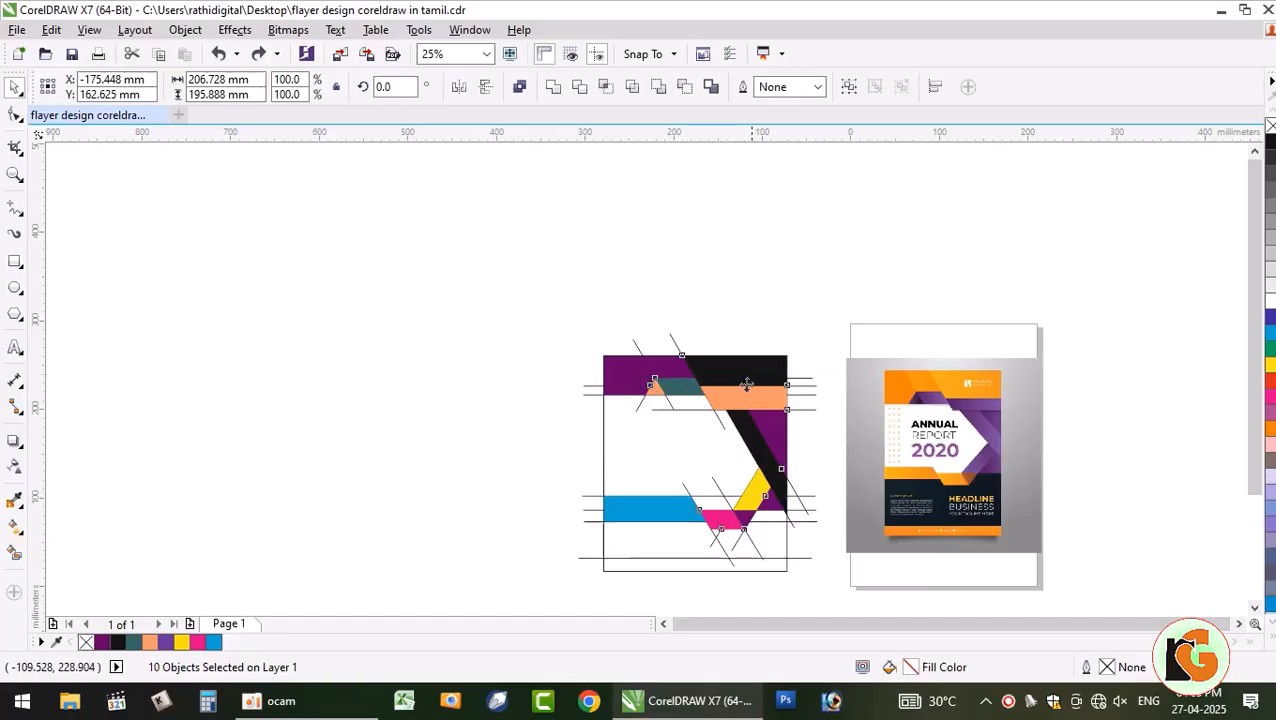
left_click_drag(747, 385, 456, 360)
key("ctrl+z")
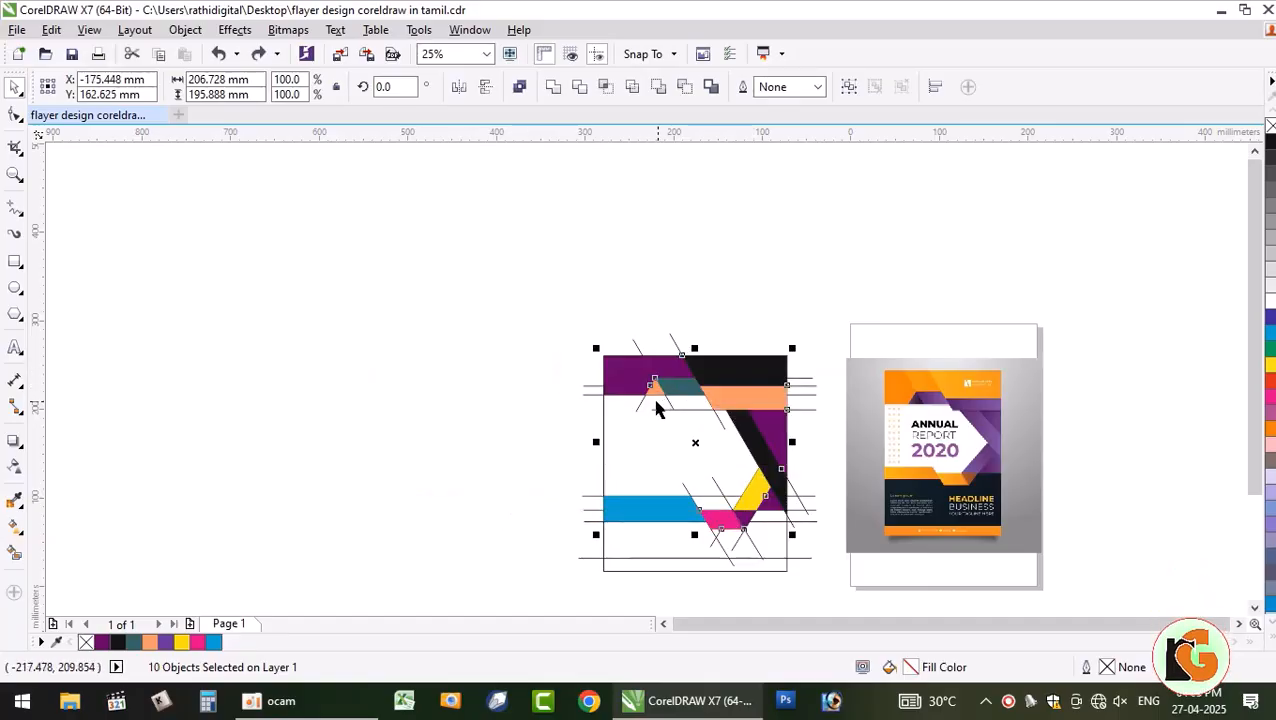
left_click(720, 421)
scroll(736, 428, "up", 2)
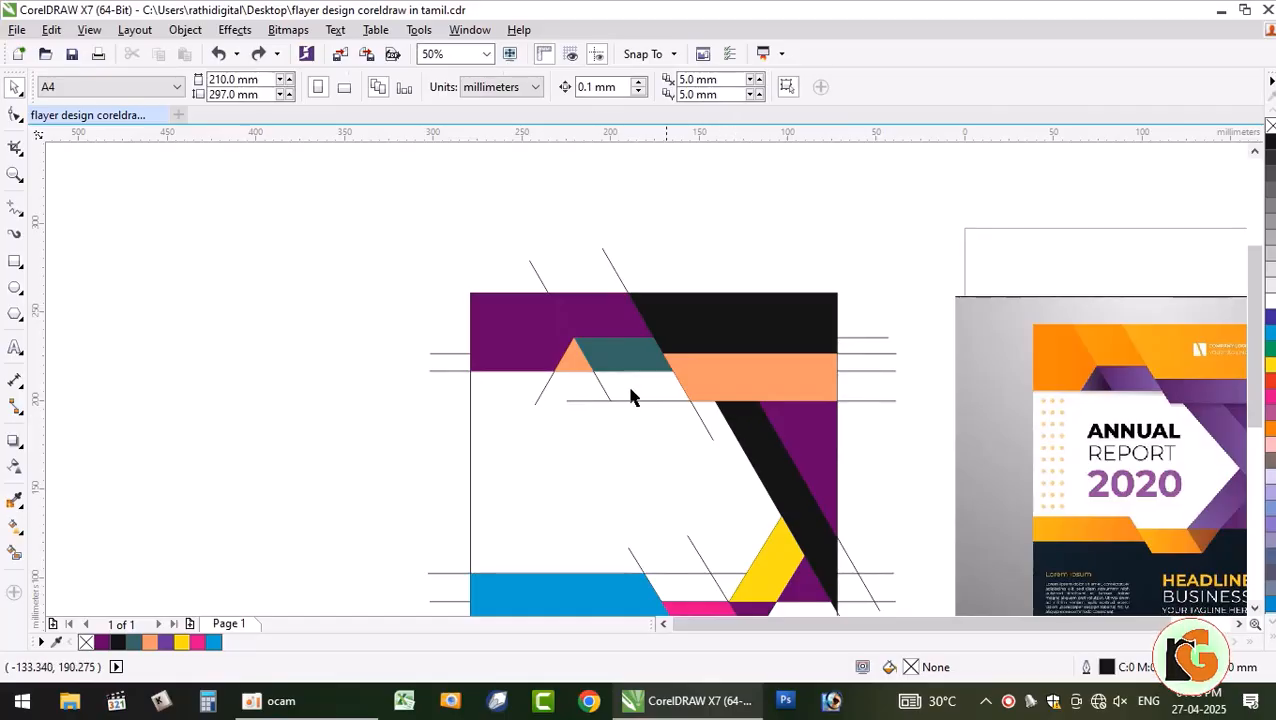
- Select the orange, teal, diagonal, lower band and pink shapes, delete them, then restore them
left_click(573, 372)
left_click(726, 357, "shift")
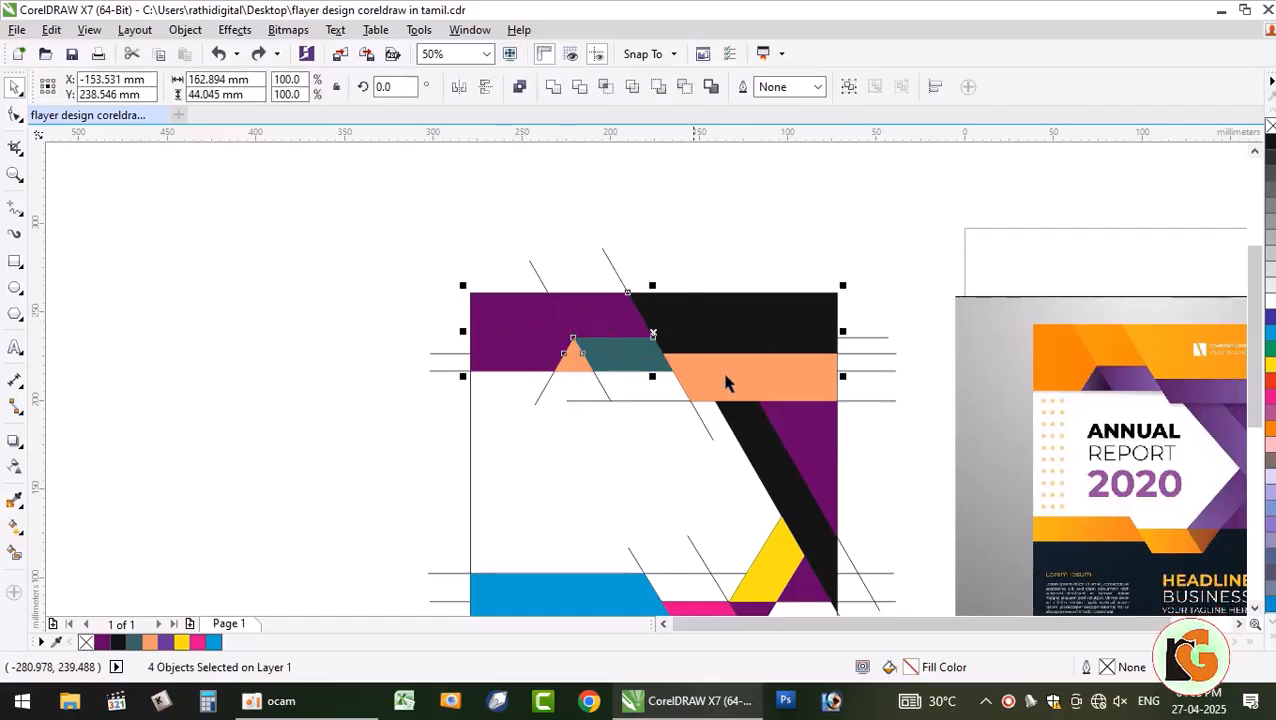
left_click(795, 450, "shift")
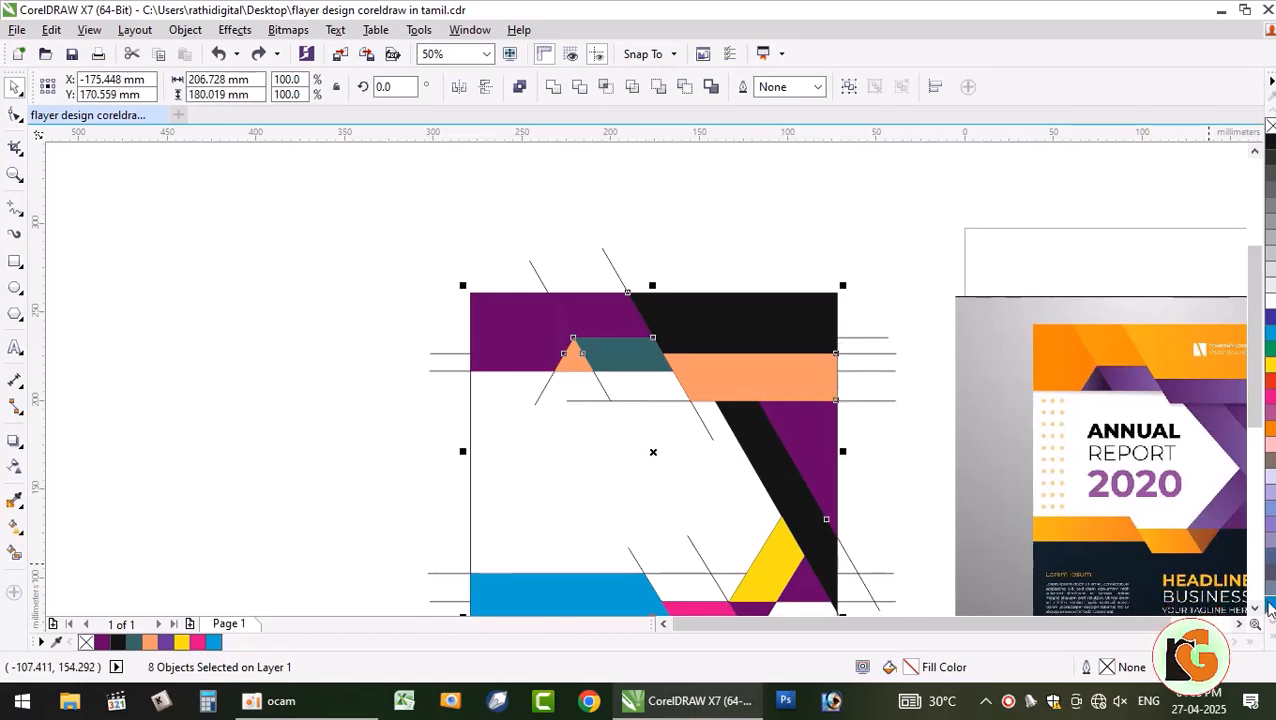
scroll(845, 520, "down", 3)
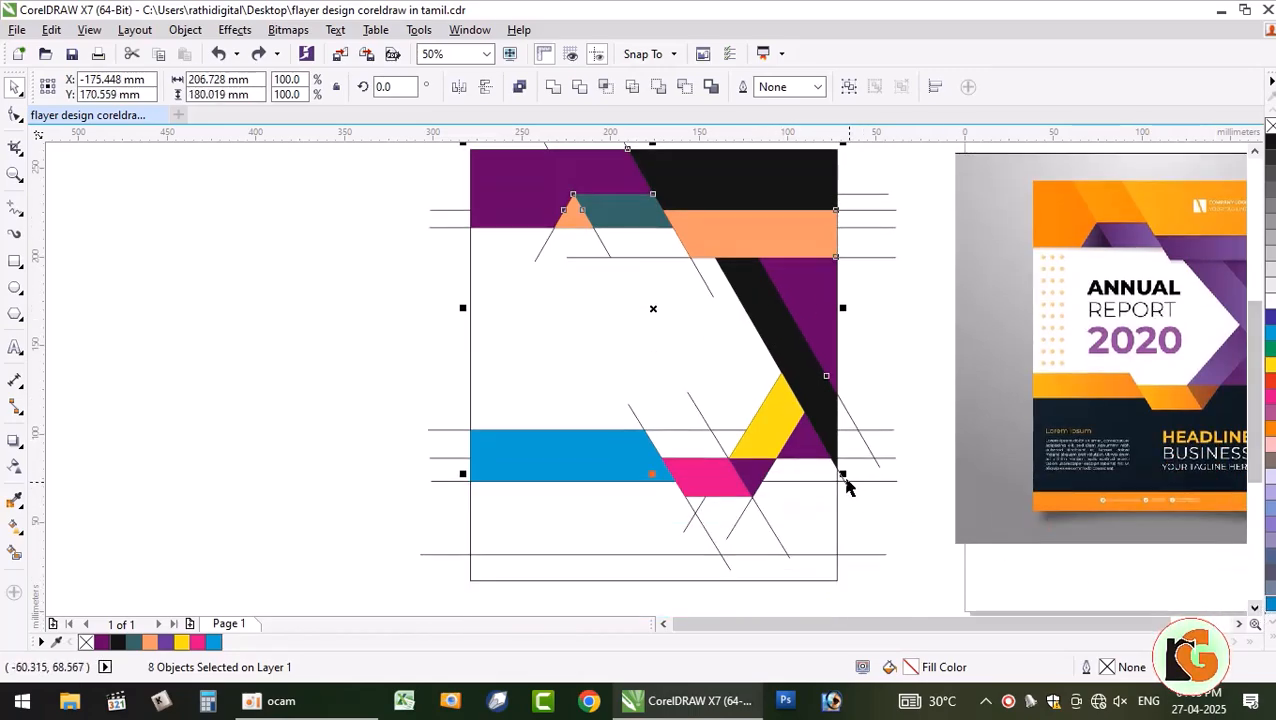
left_click(752, 495, "shift")
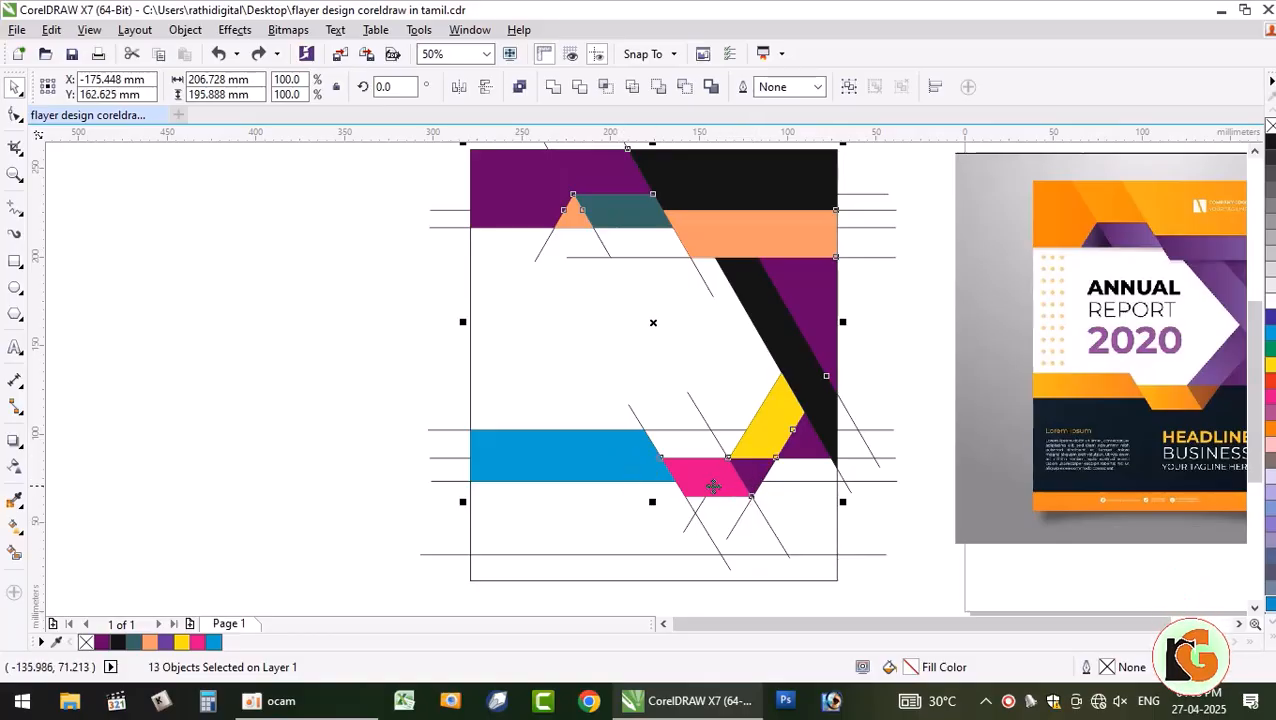
left_click(705, 468, "shift")
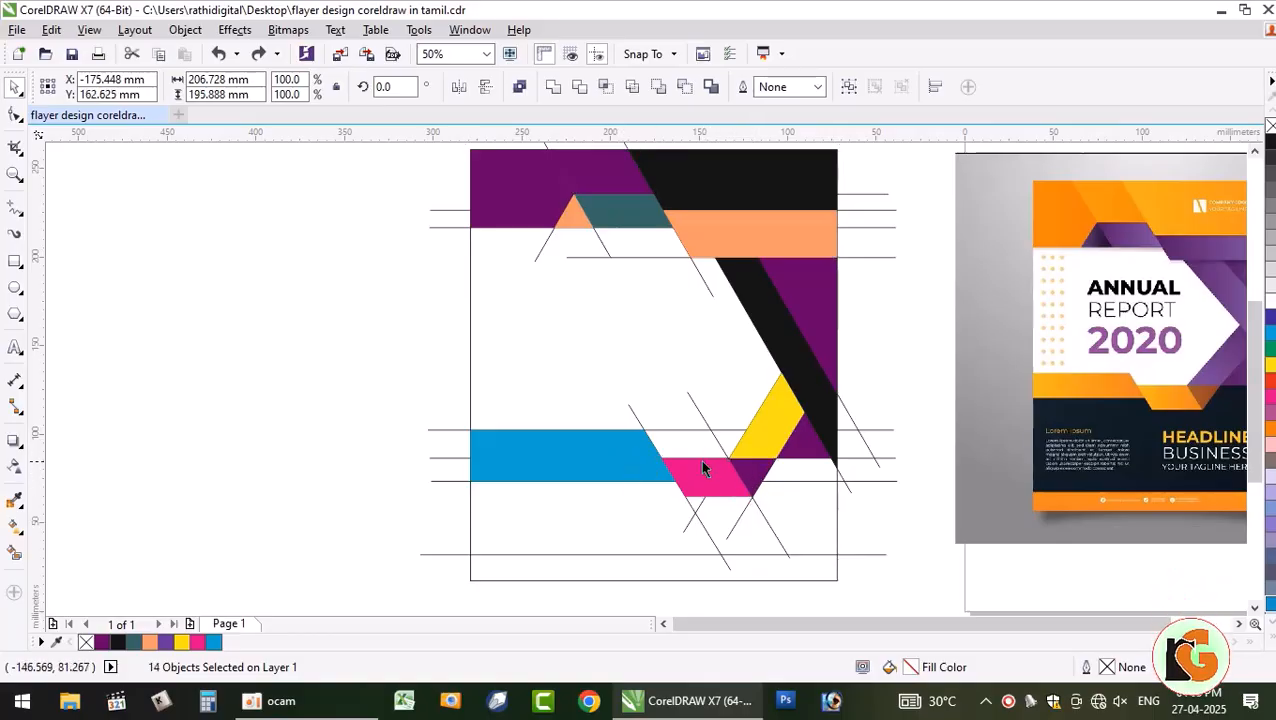
key("Delete")
key("ctrl+z")
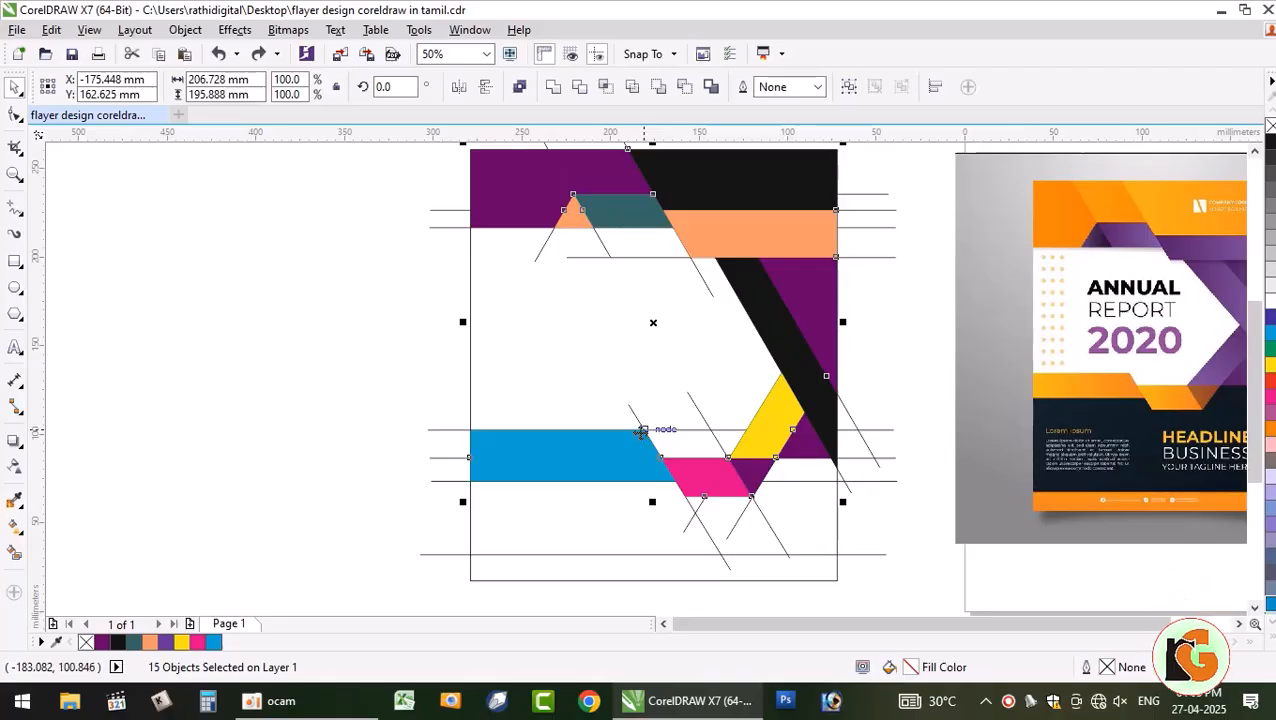
key("Delete")
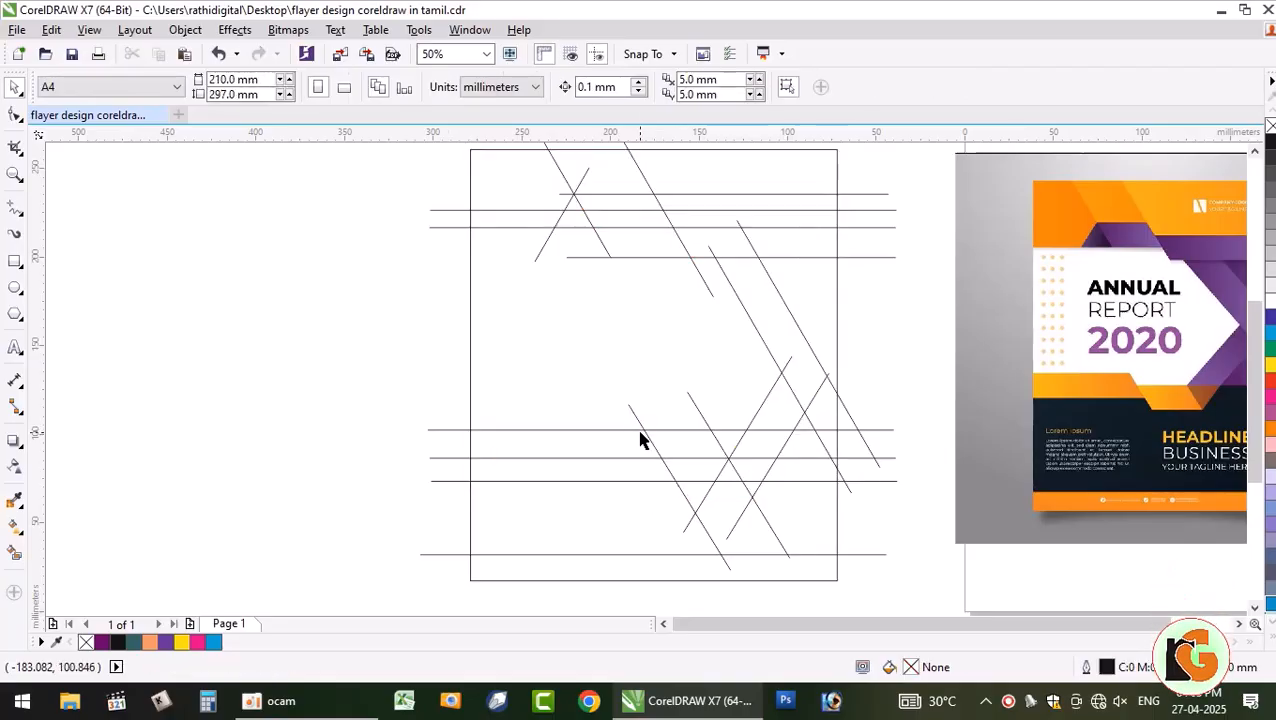
key("ctrl+z")
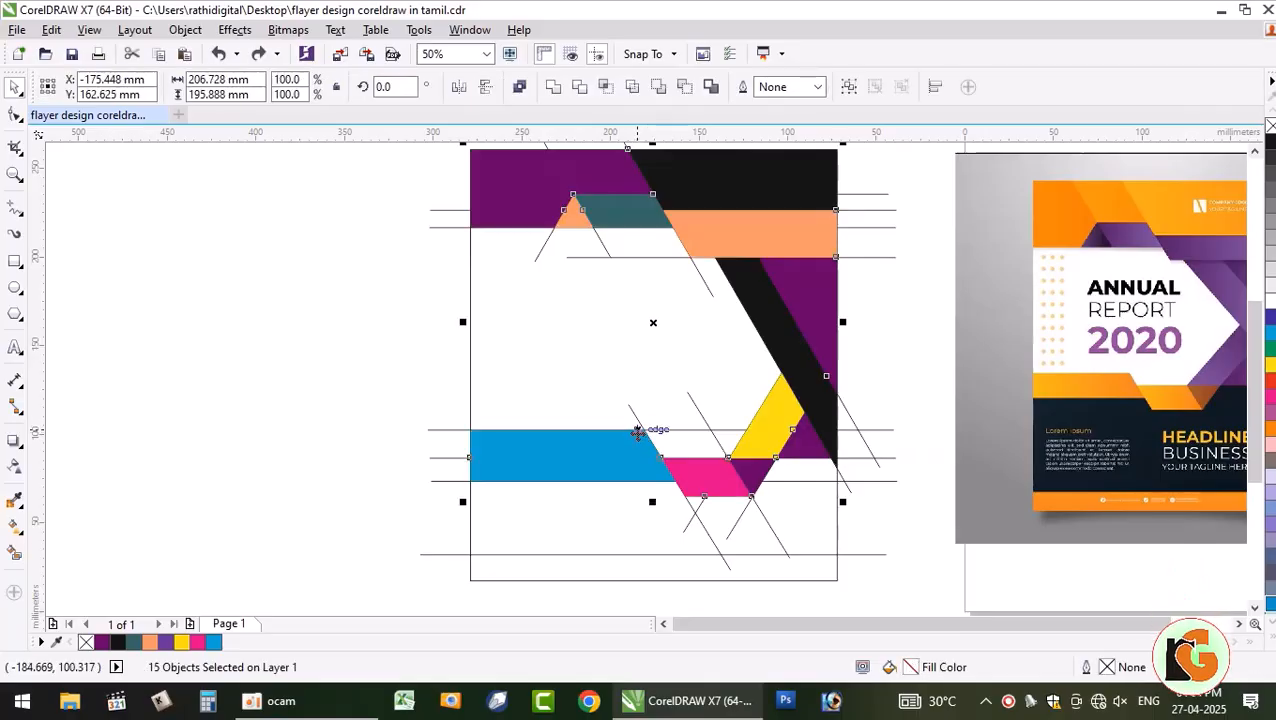
- Weld the upper and lower blue strips into one blue shape
left_click(589, 444)
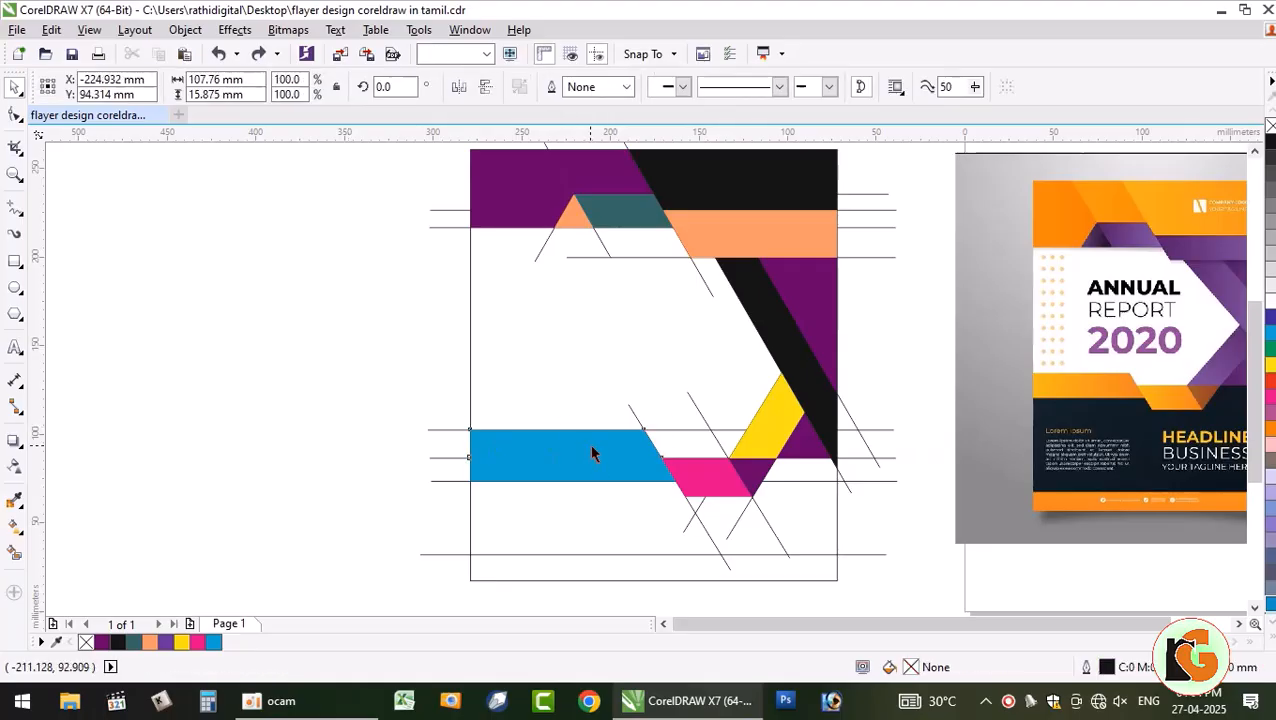
left_click(599, 469, "shift")
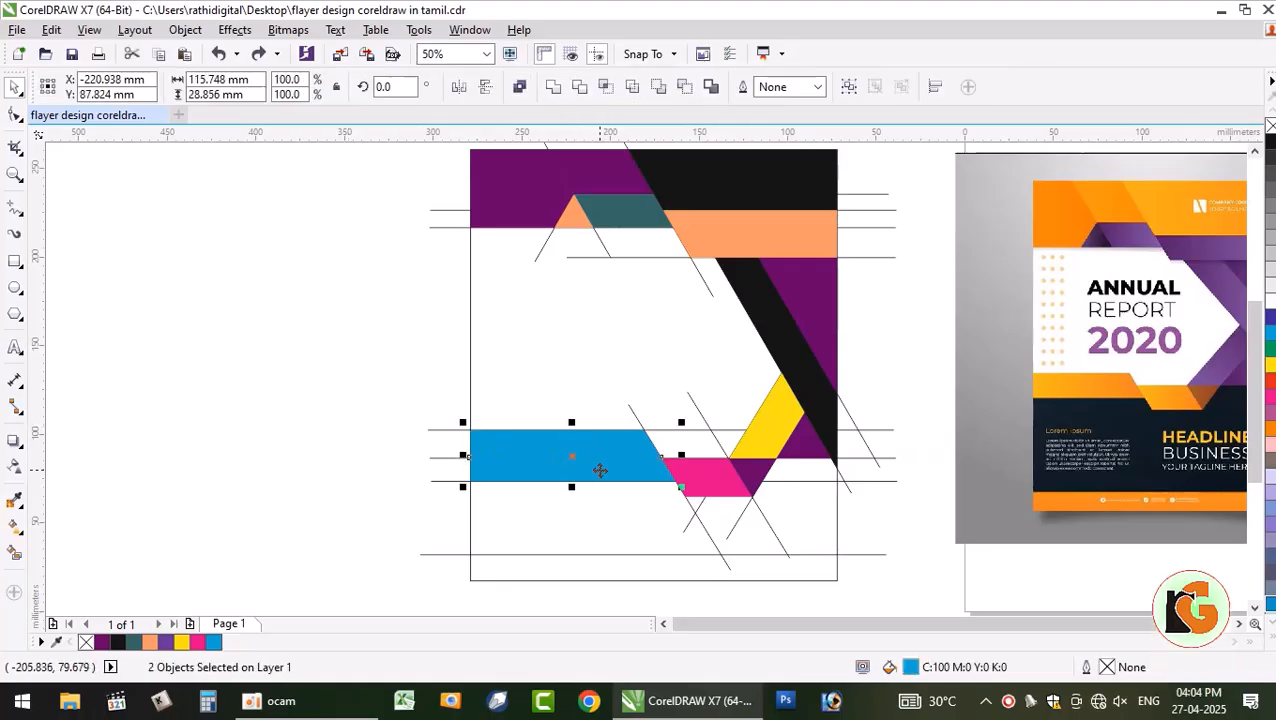
left_click(553, 88)
left_click(289, 327)
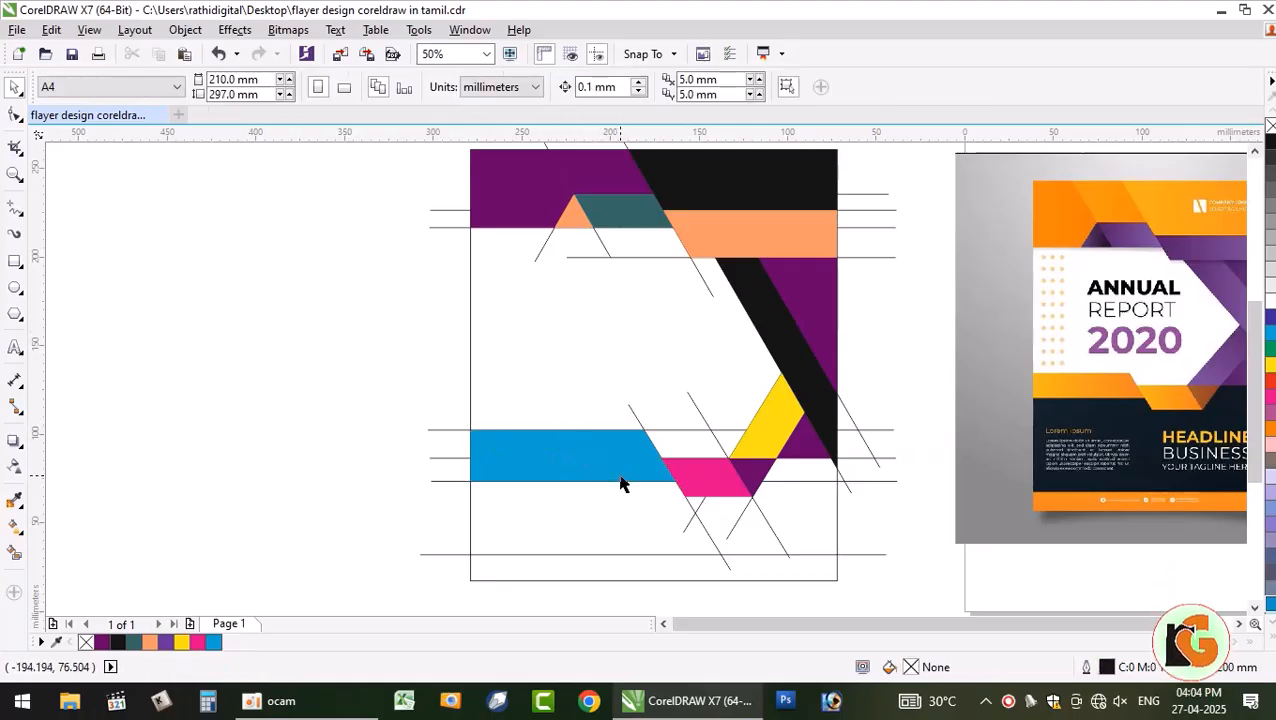
- Drag a left-to-right linear fountain fill across the top-left purple shape with Interactive Fill
scroll(621, 484, "down", 1)
scroll(738, 390, "up", 1)
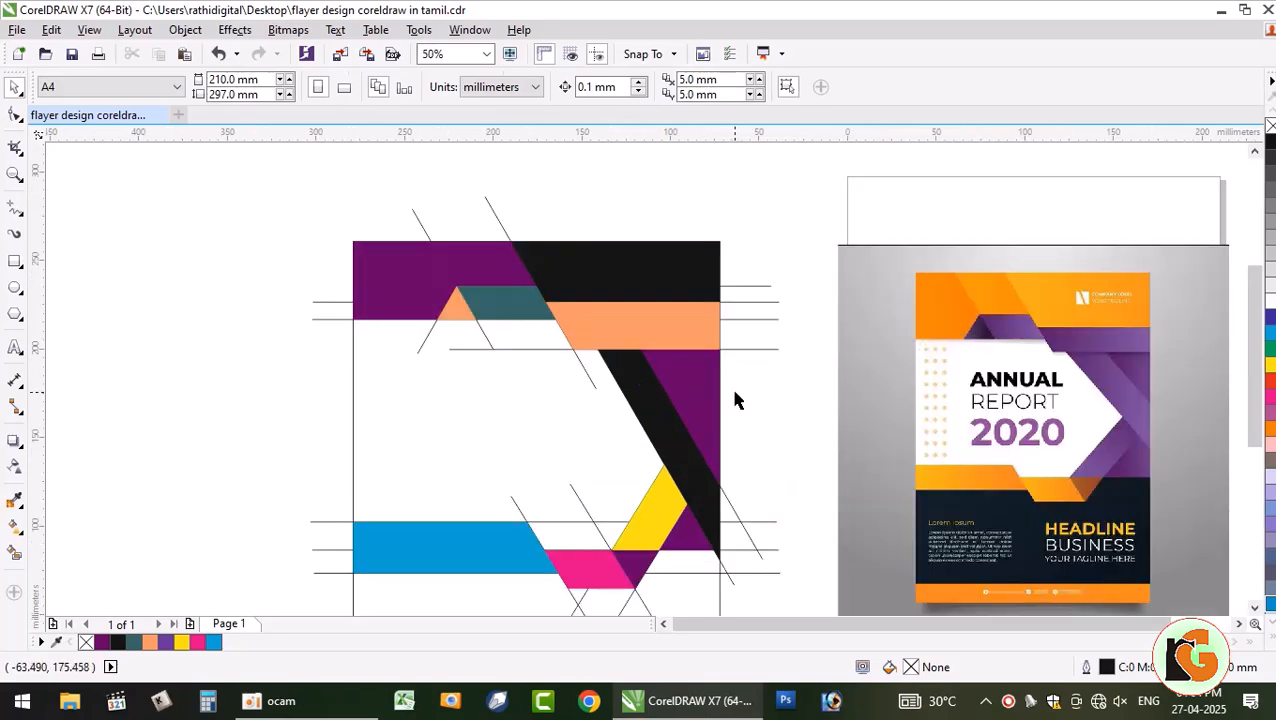
left_click(414, 282)
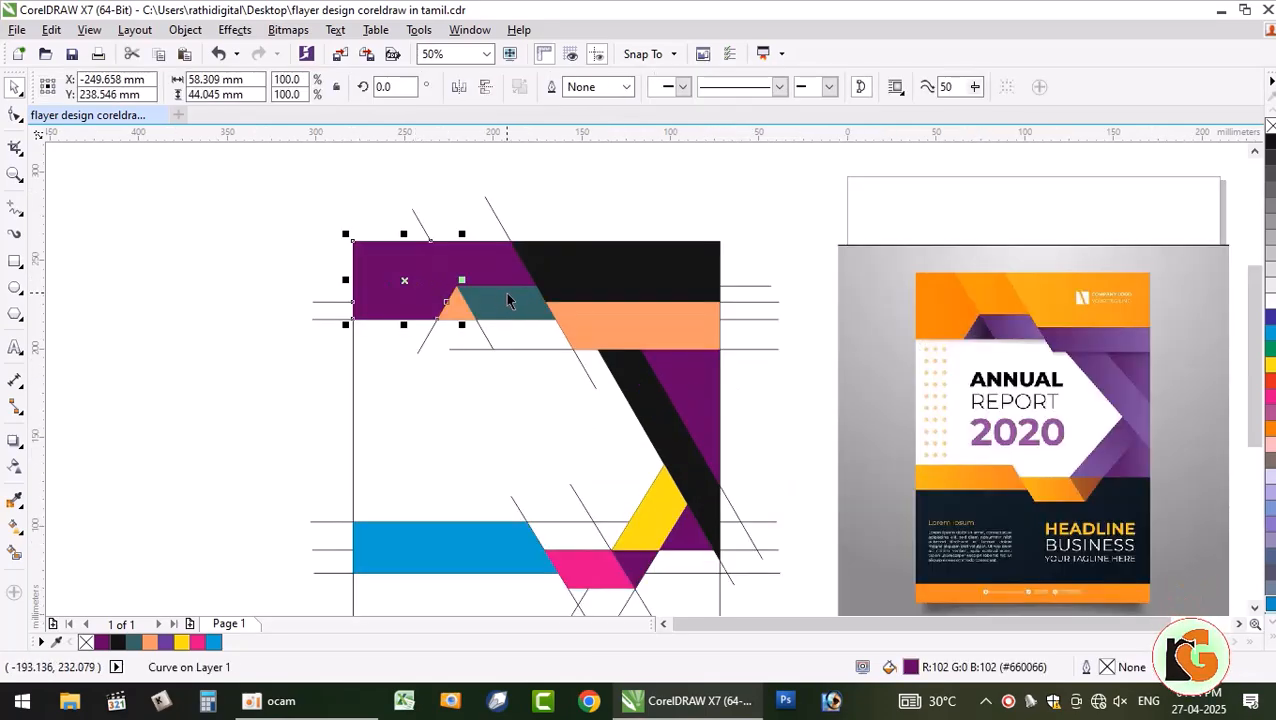
left_click(190, 221)
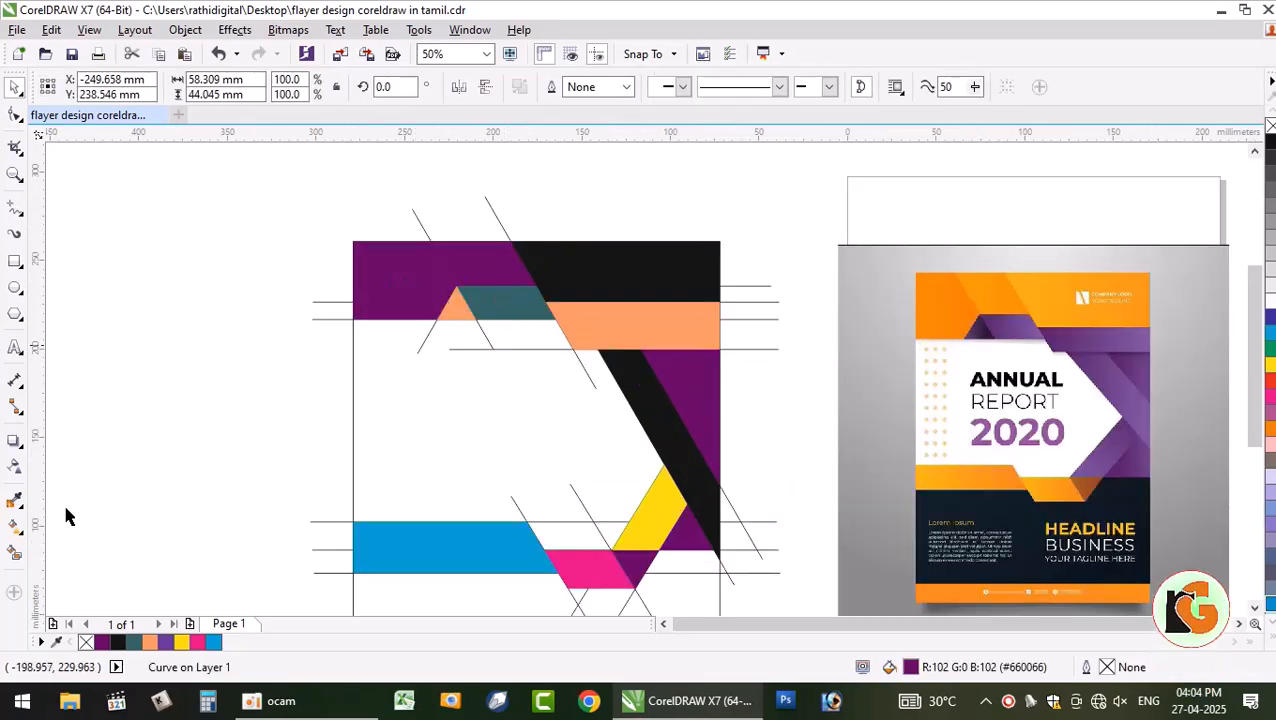
left_click(16, 528)
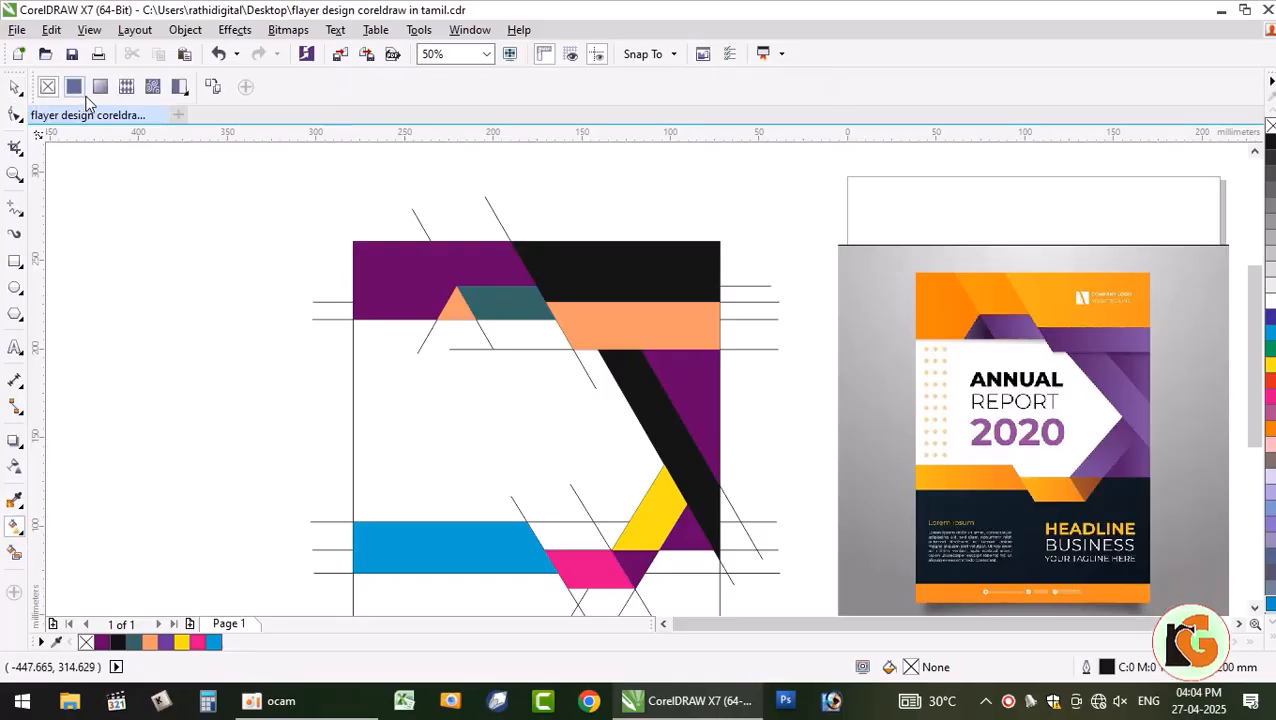
left_click(430, 285)
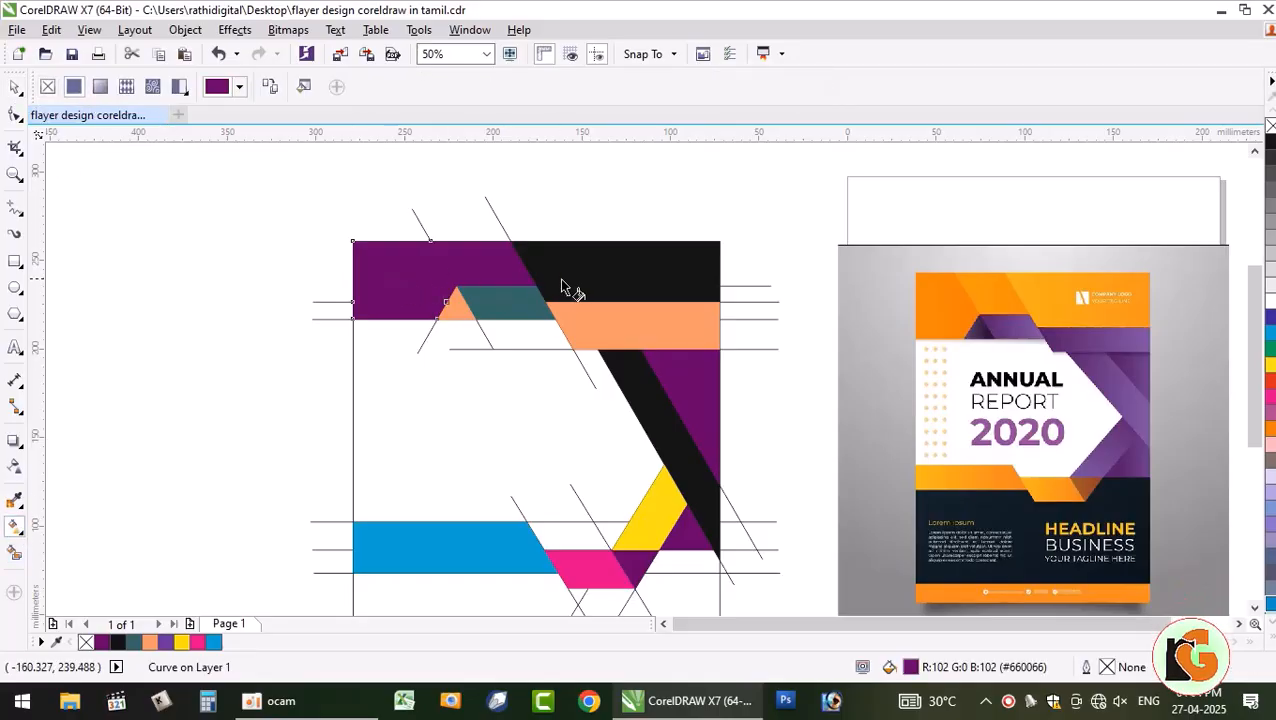
left_click_drag(561, 287, 394, 274)
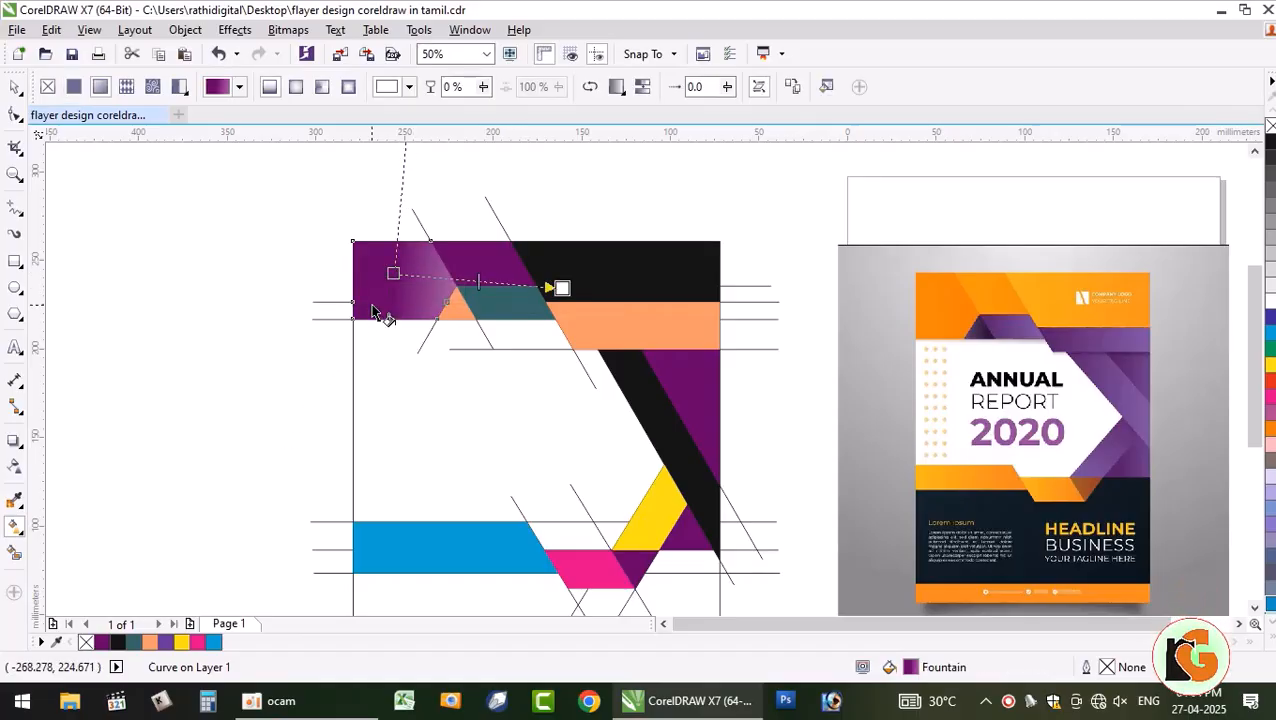
key("ctrl+z")
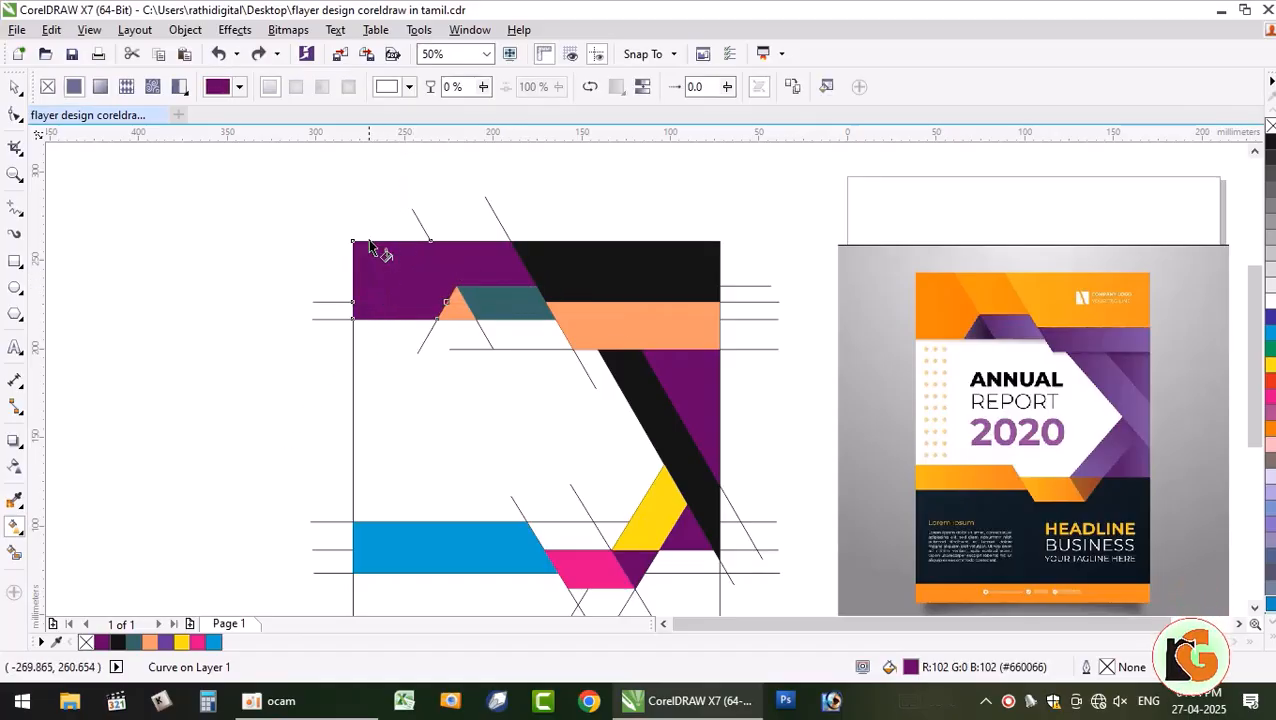
left_click_drag(507, 255, 507, 253)
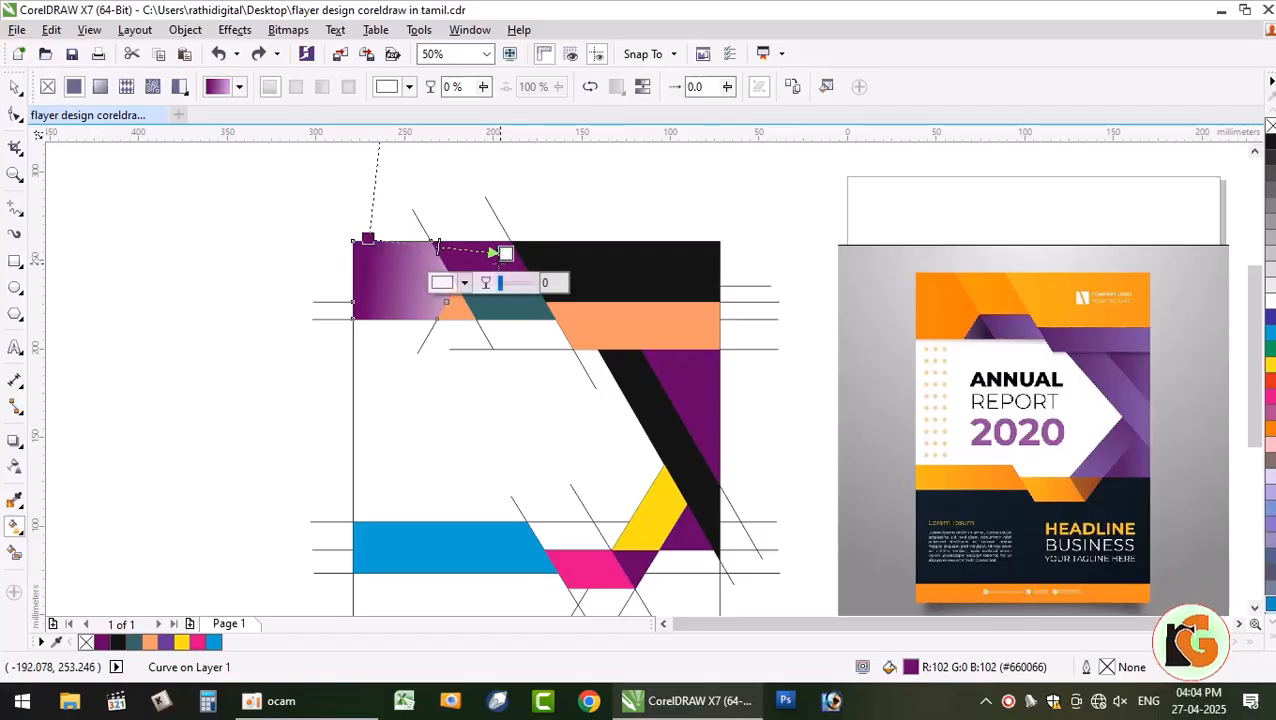
key("ctrl+z")
left_click_drag(383, 279, 543, 280)
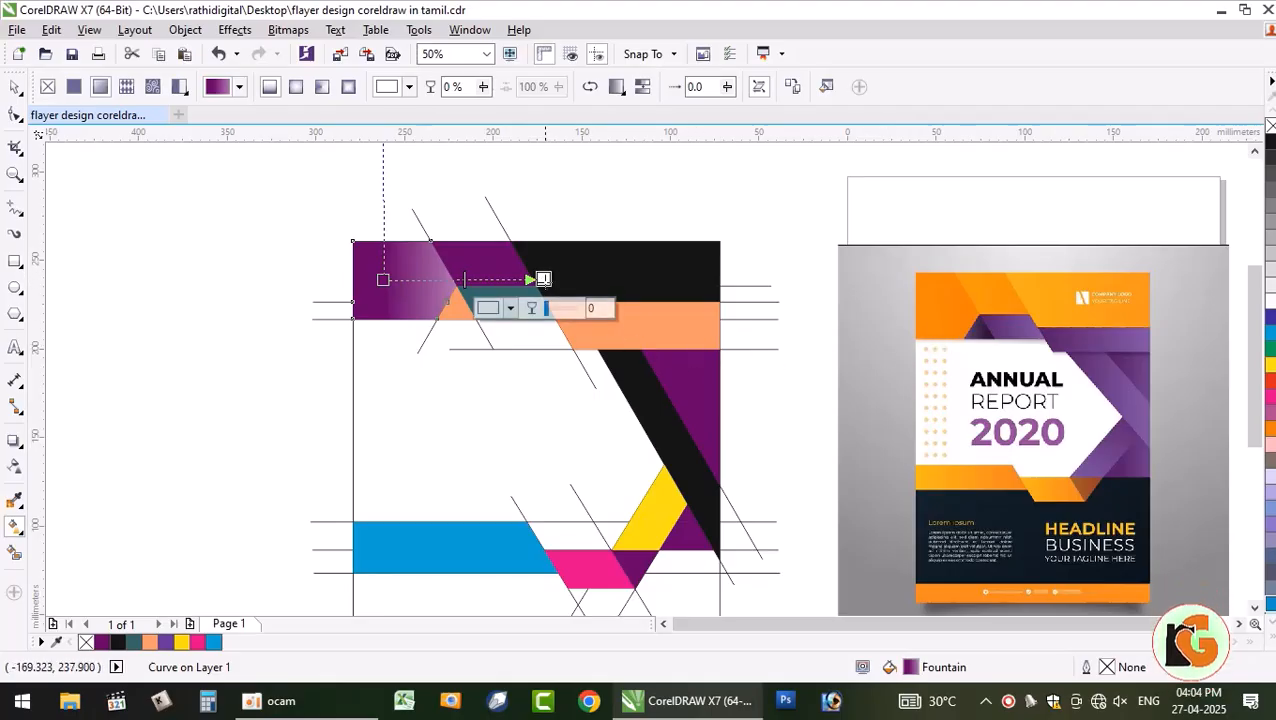
- Set the gradient's end colour to orange sampled from the reference flyer
left_click(508, 309)
left_click(549, 350)
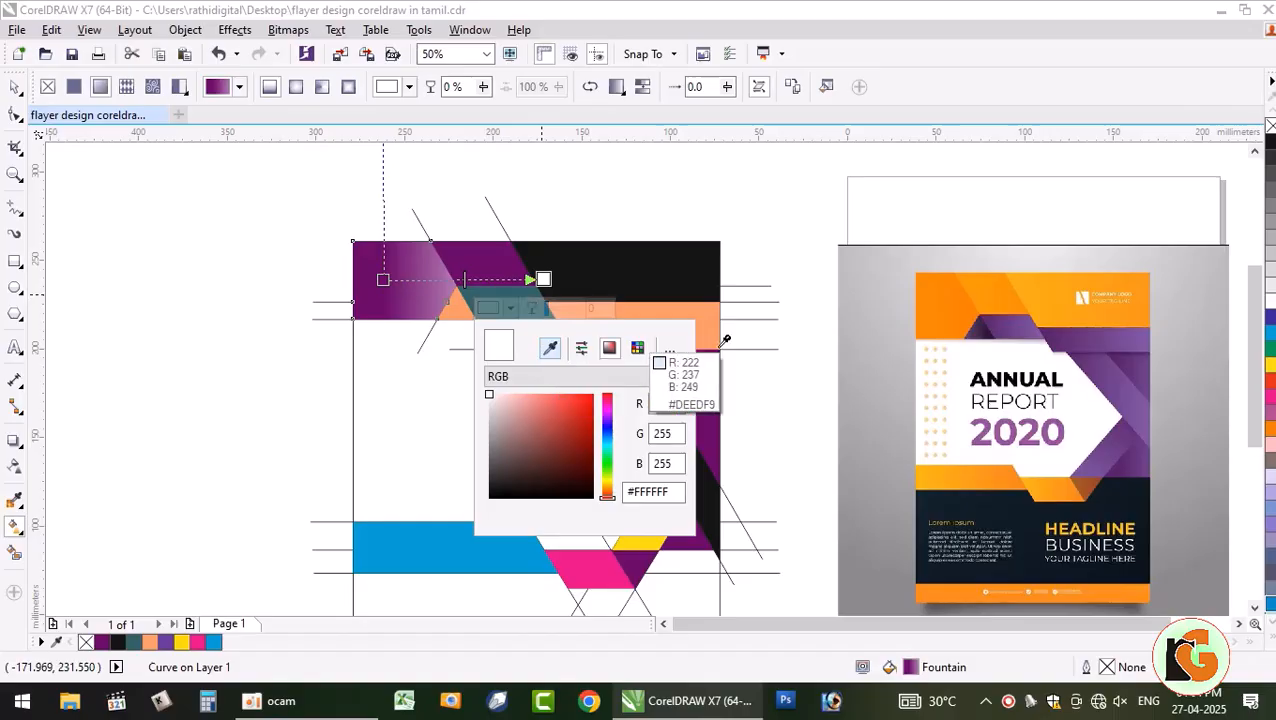
left_click(955, 295)
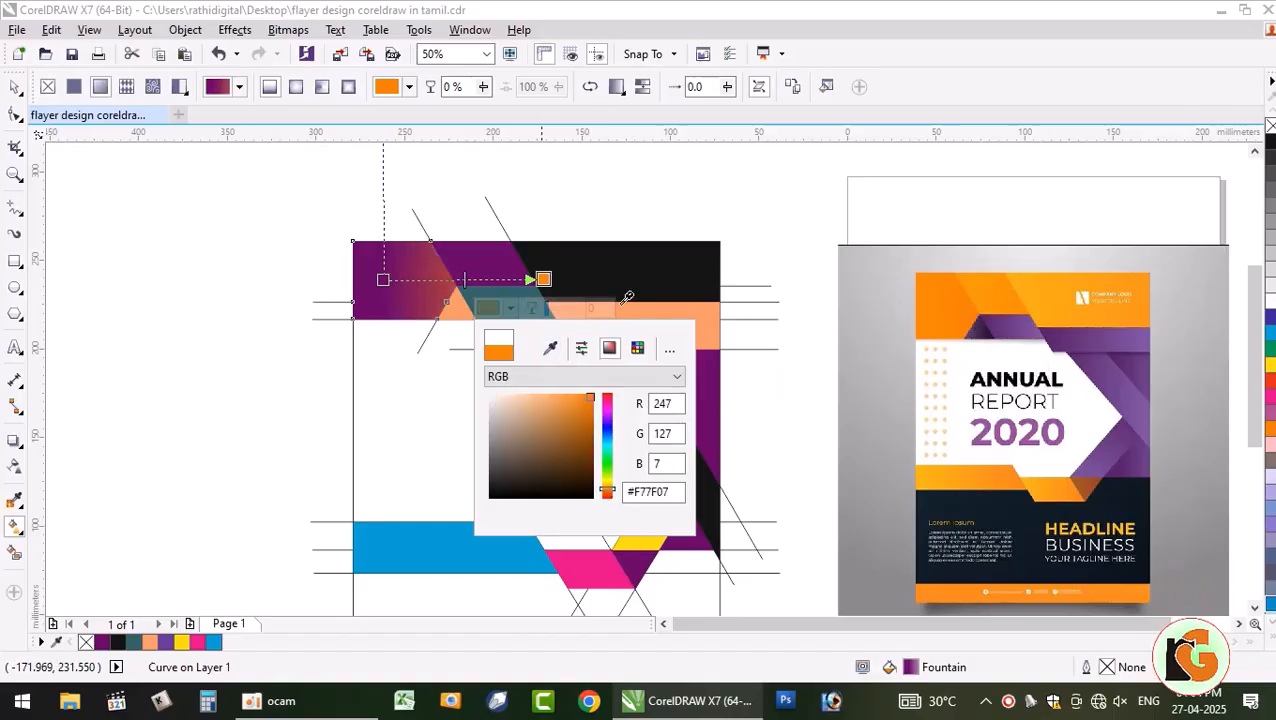
left_click(383, 281)
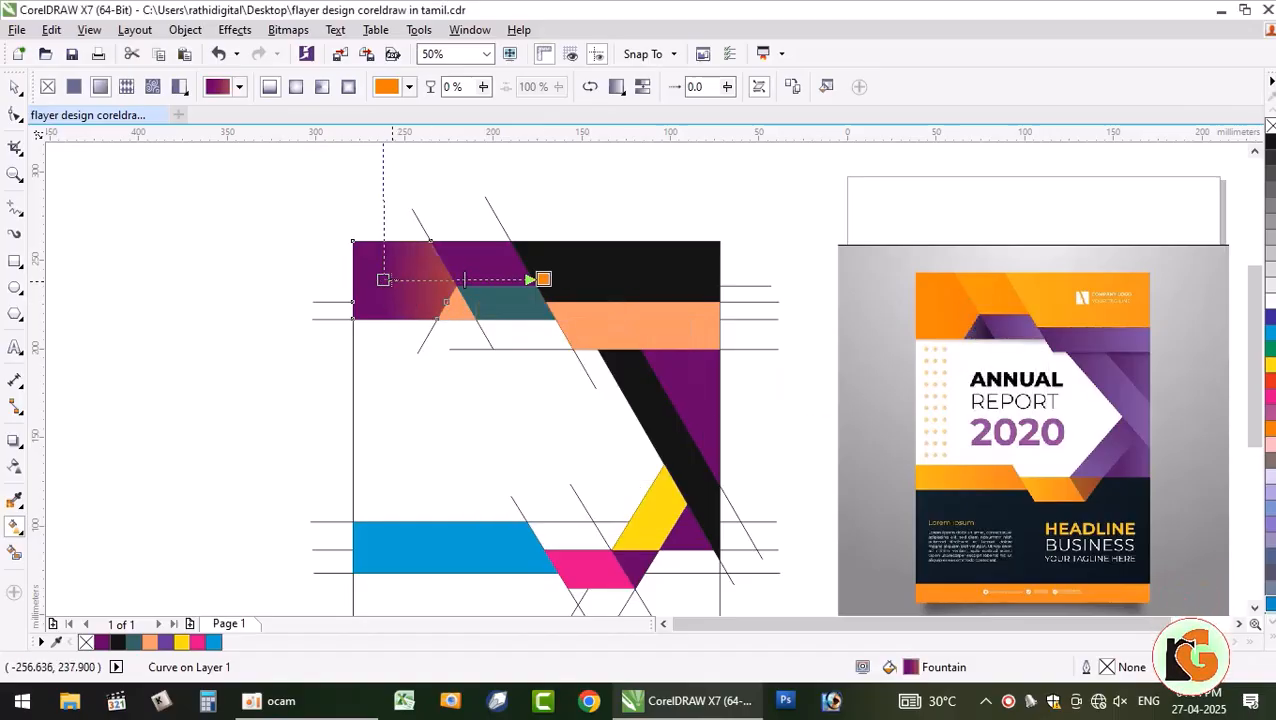
- Sample a deeper orange for the start colour and shift the end node left
left_click(383, 279)
left_click(351, 309)
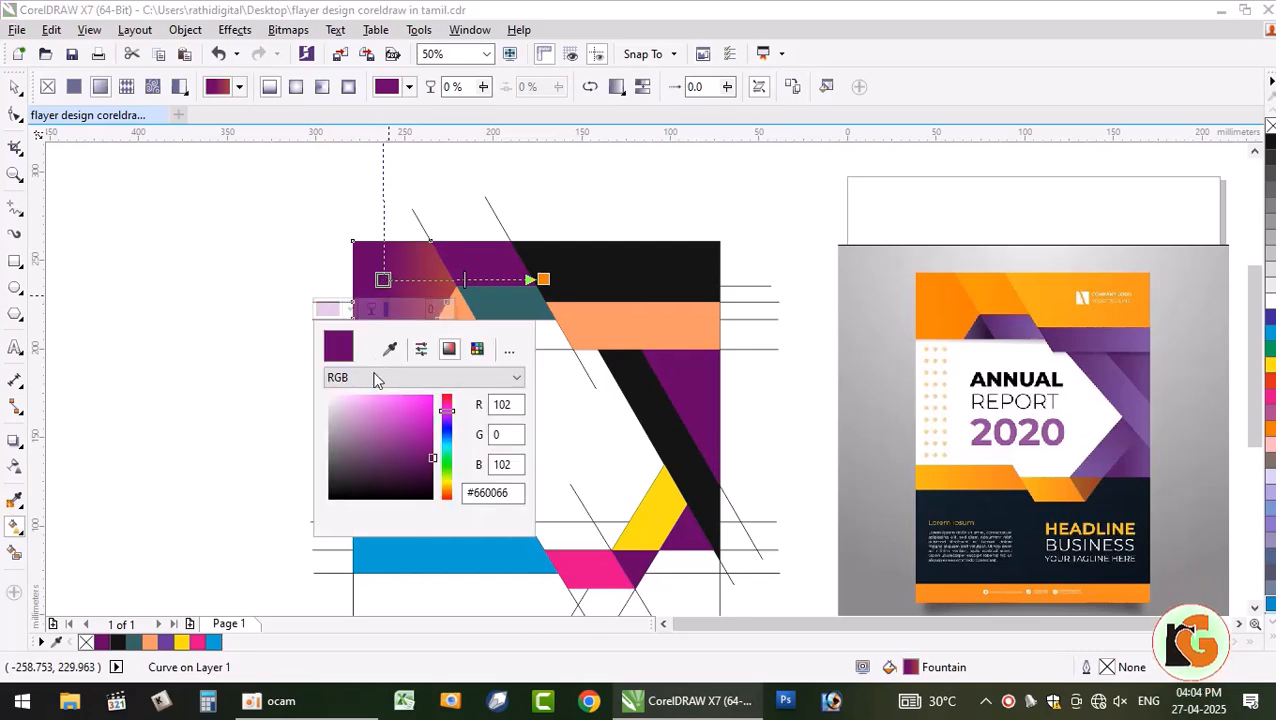
left_click(390, 349)
left_click(903, 328)
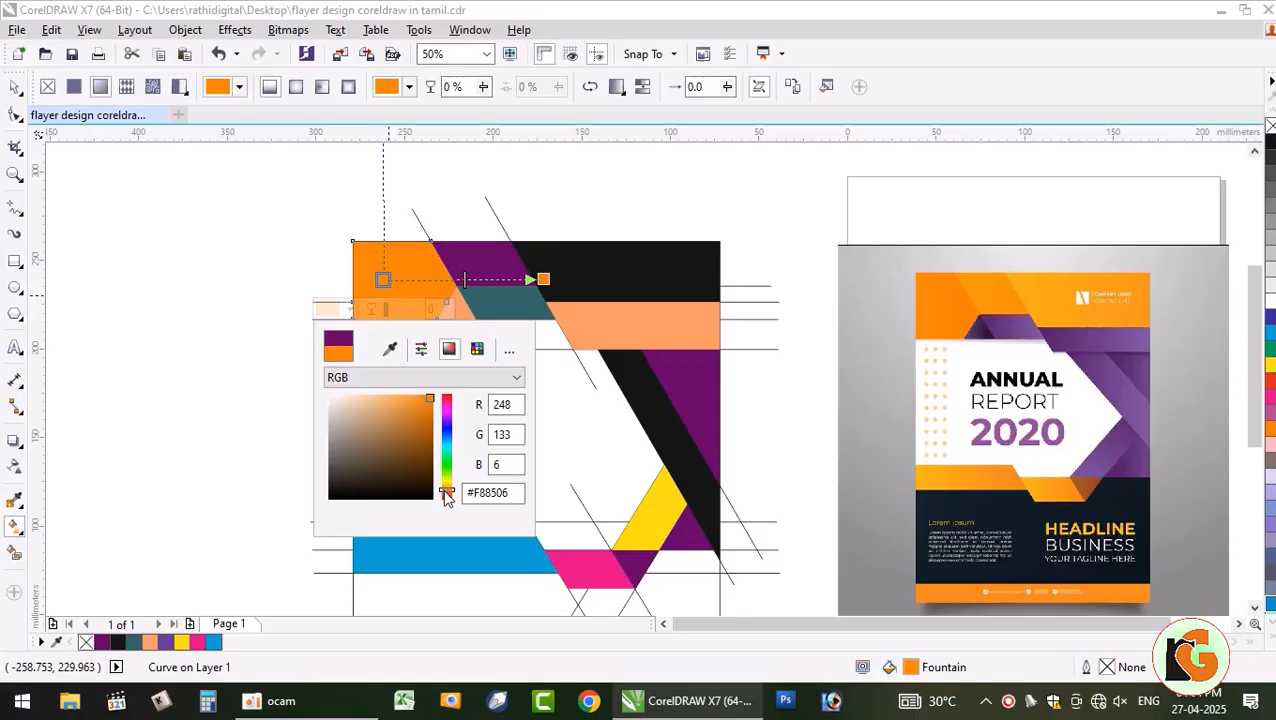
left_click_drag(444, 493, 444, 496)
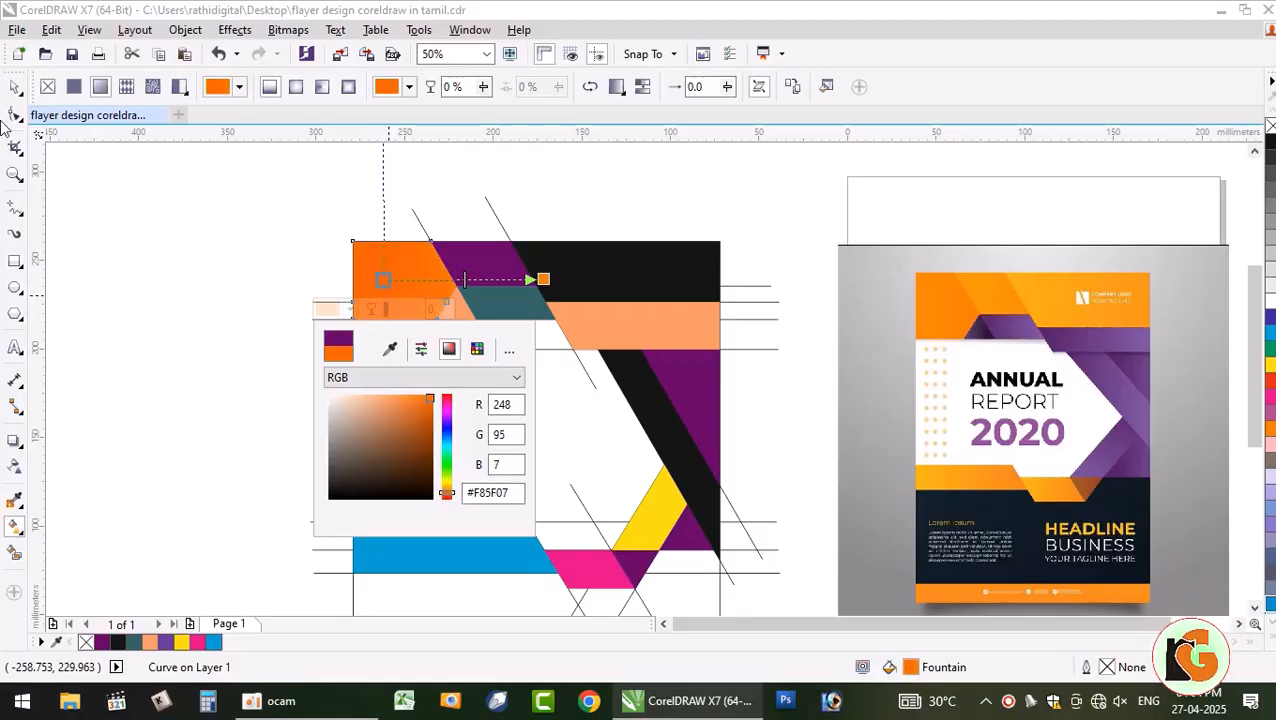
left_click(16, 87)
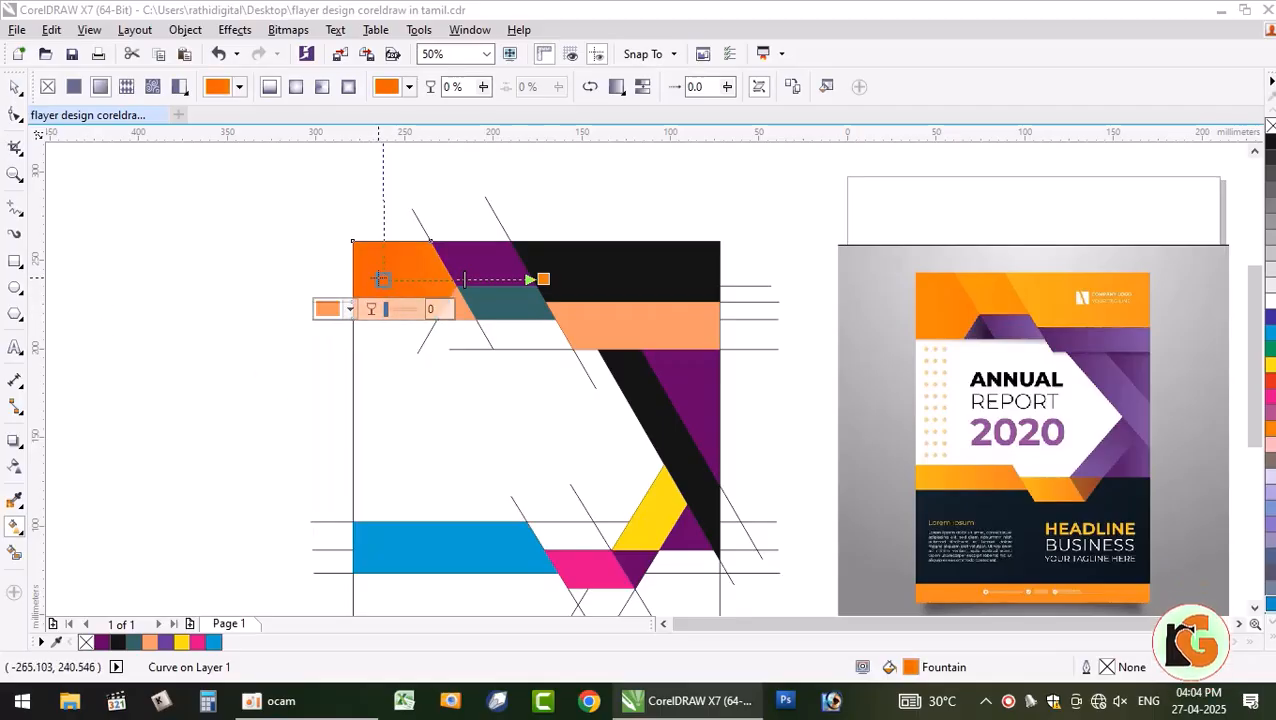
left_click(370, 281)
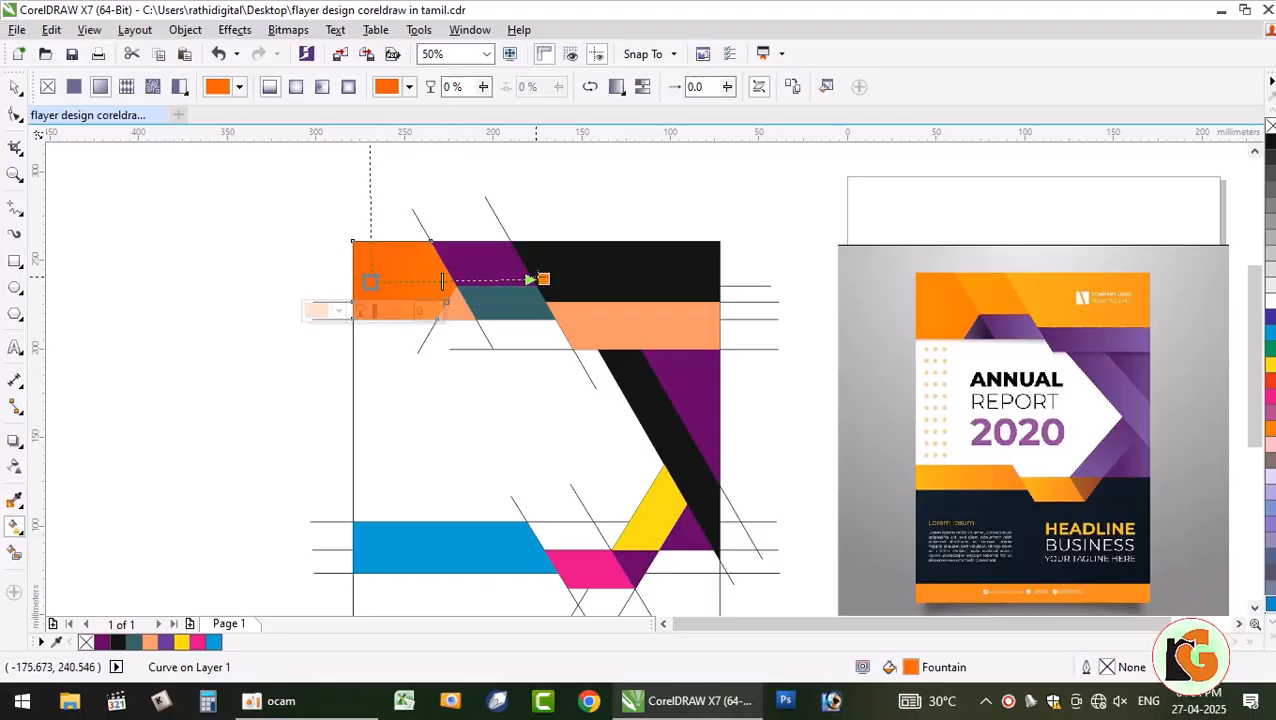
left_click_drag(538, 278, 511, 285)
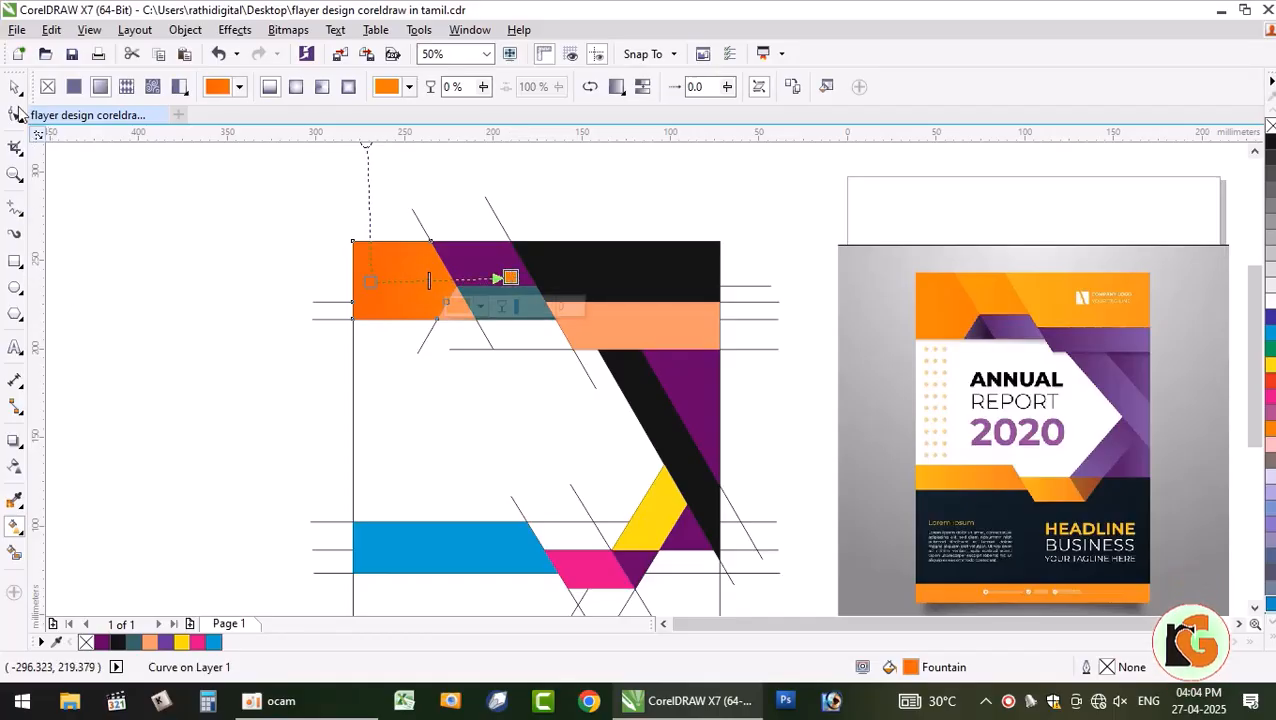
left_click(196, 388)
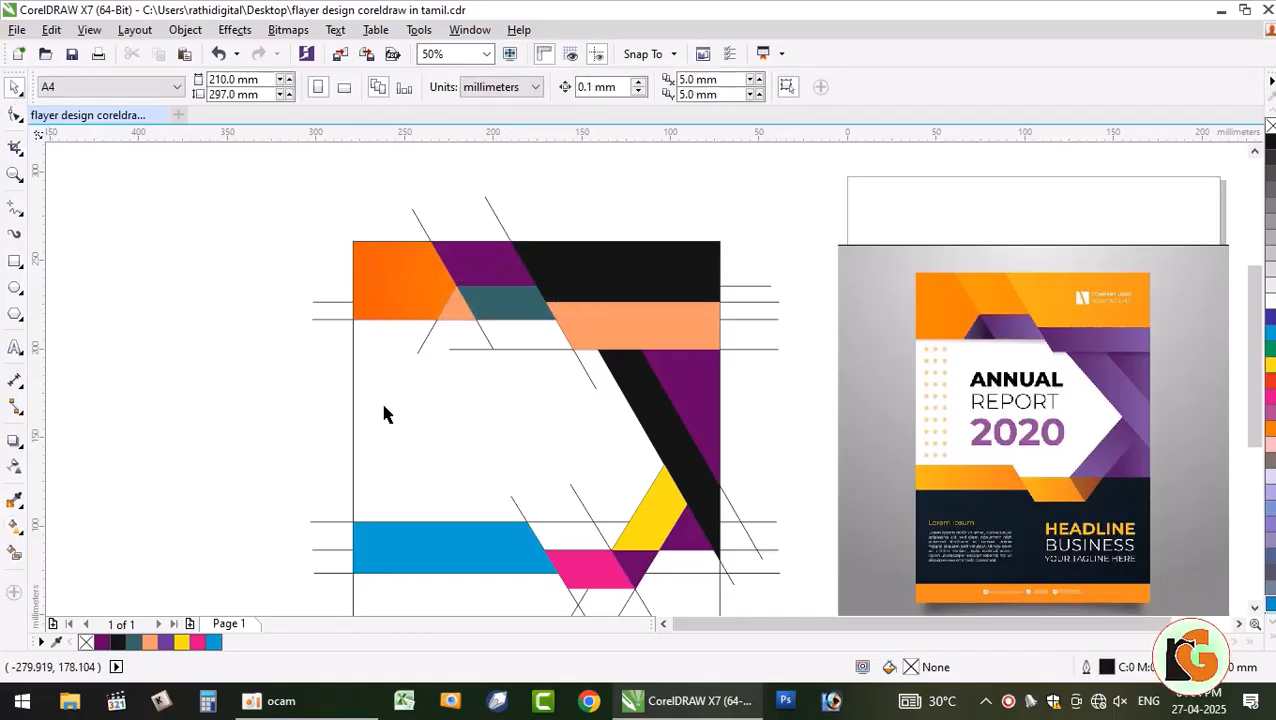
- Copy the orange gradient fill onto the purple top-band shape via Copy Properties From
left_click(463, 319)
left_click(231, 459)
left_click(488, 286)
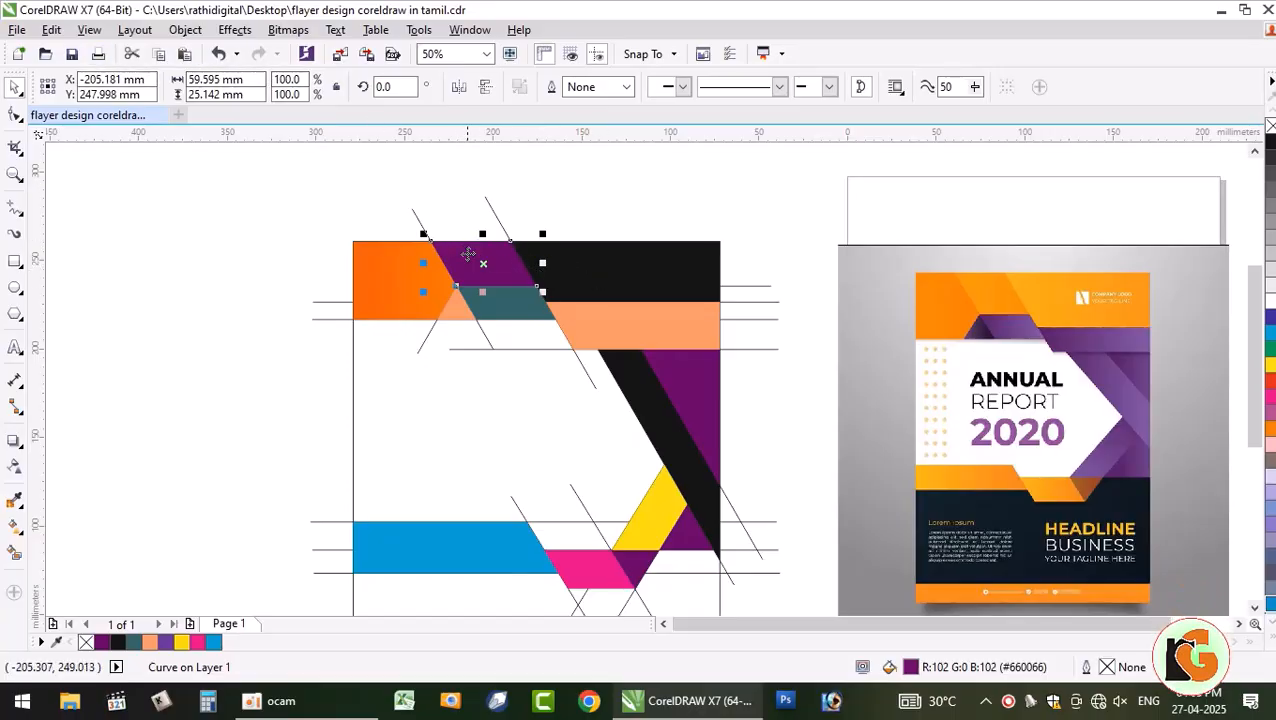
left_click(51, 30)
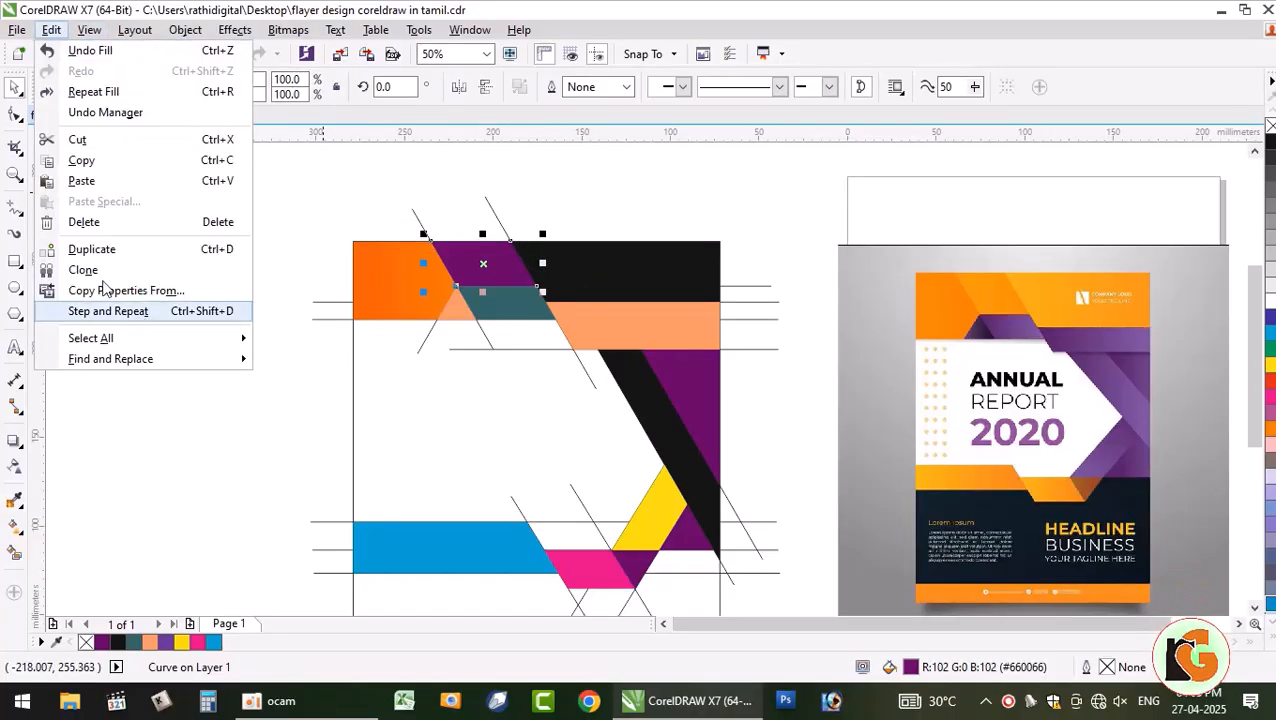
left_click(51, 30)
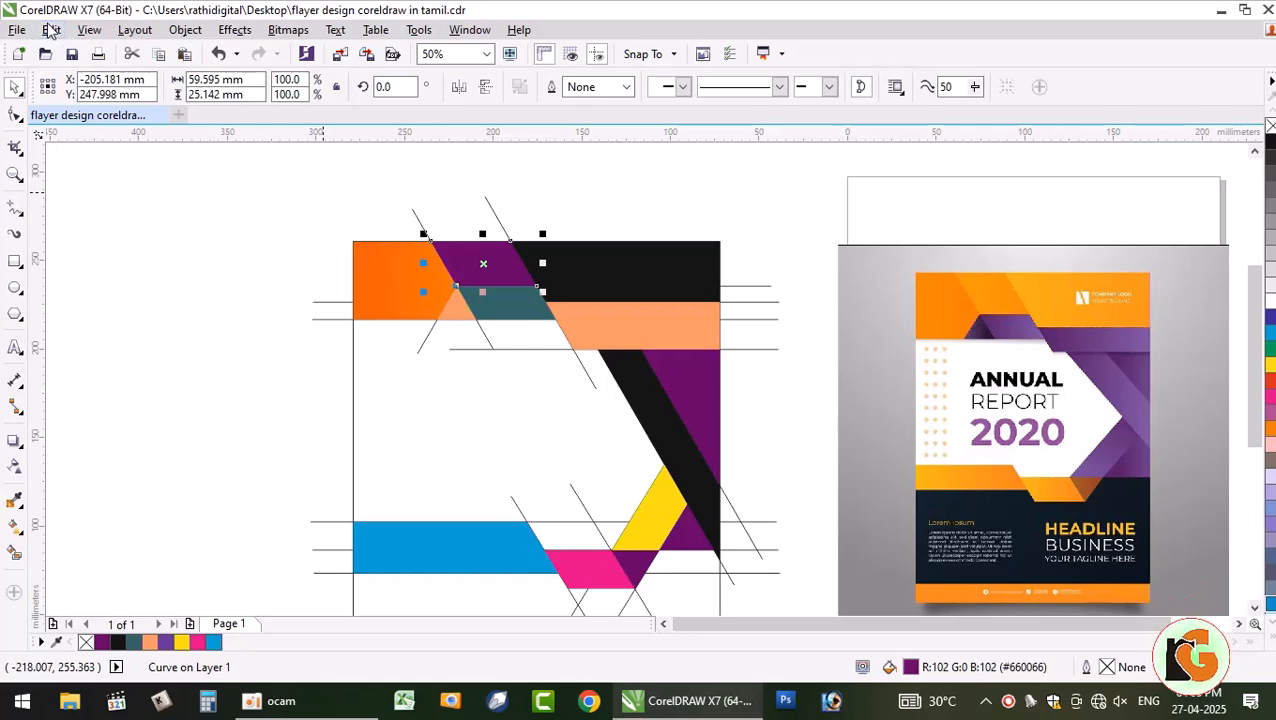
left_click(50, 34)
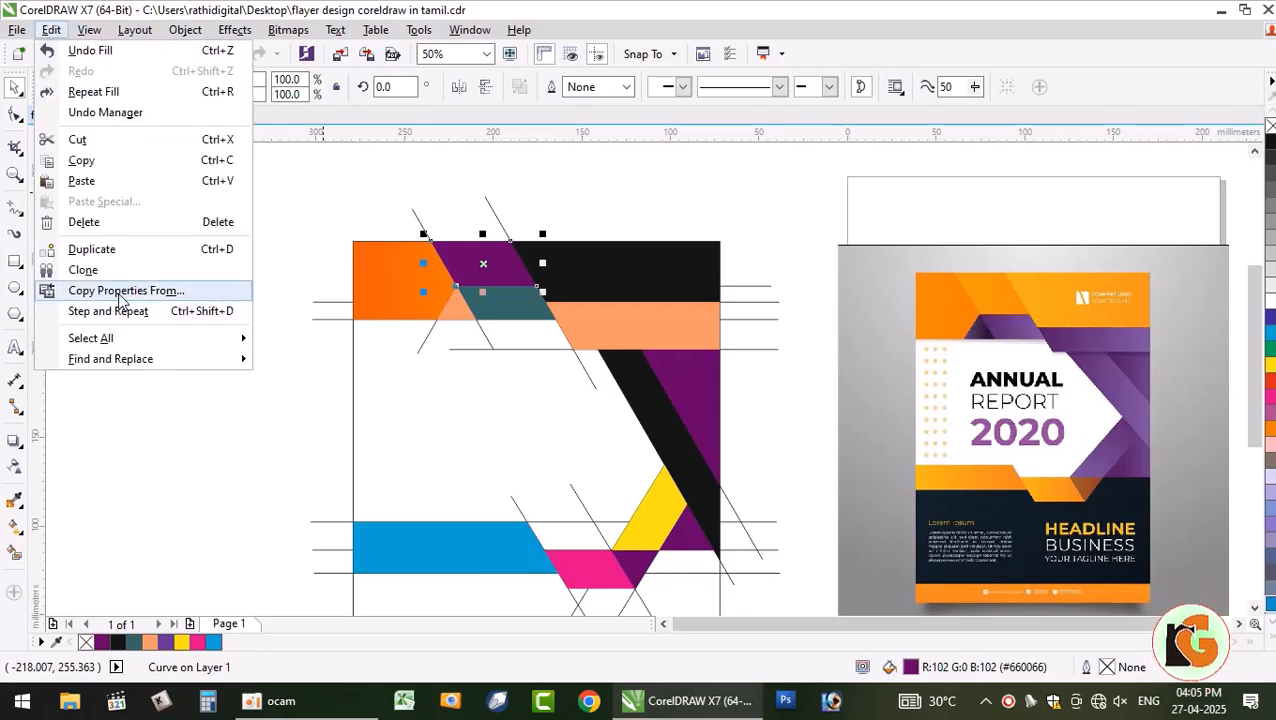
left_click(118, 292)
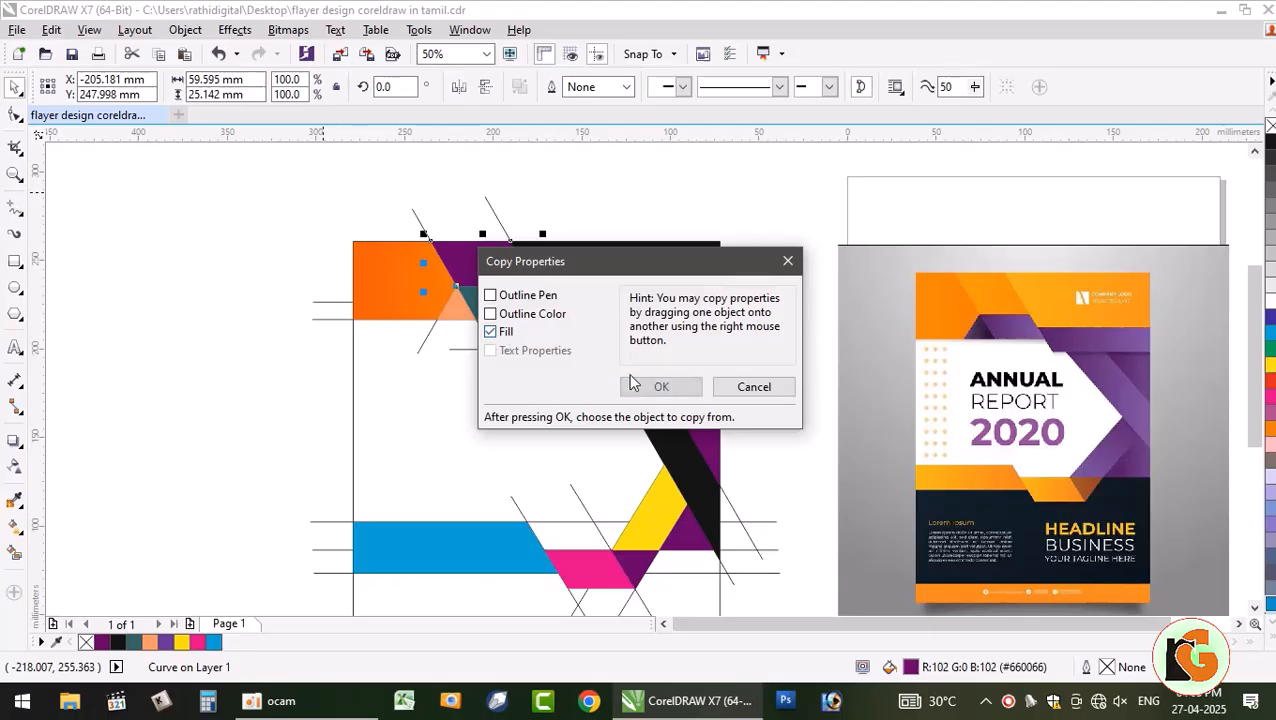
left_click(658, 386)
left_click(409, 290)
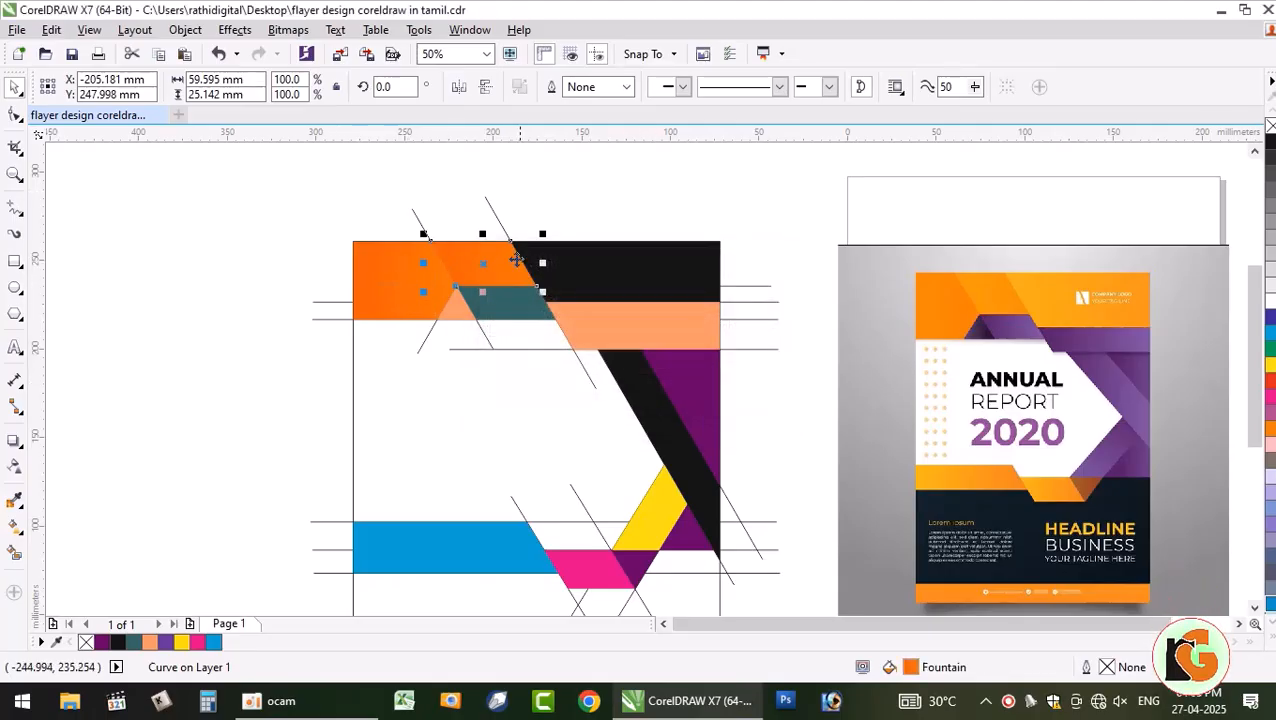
key("Escape")
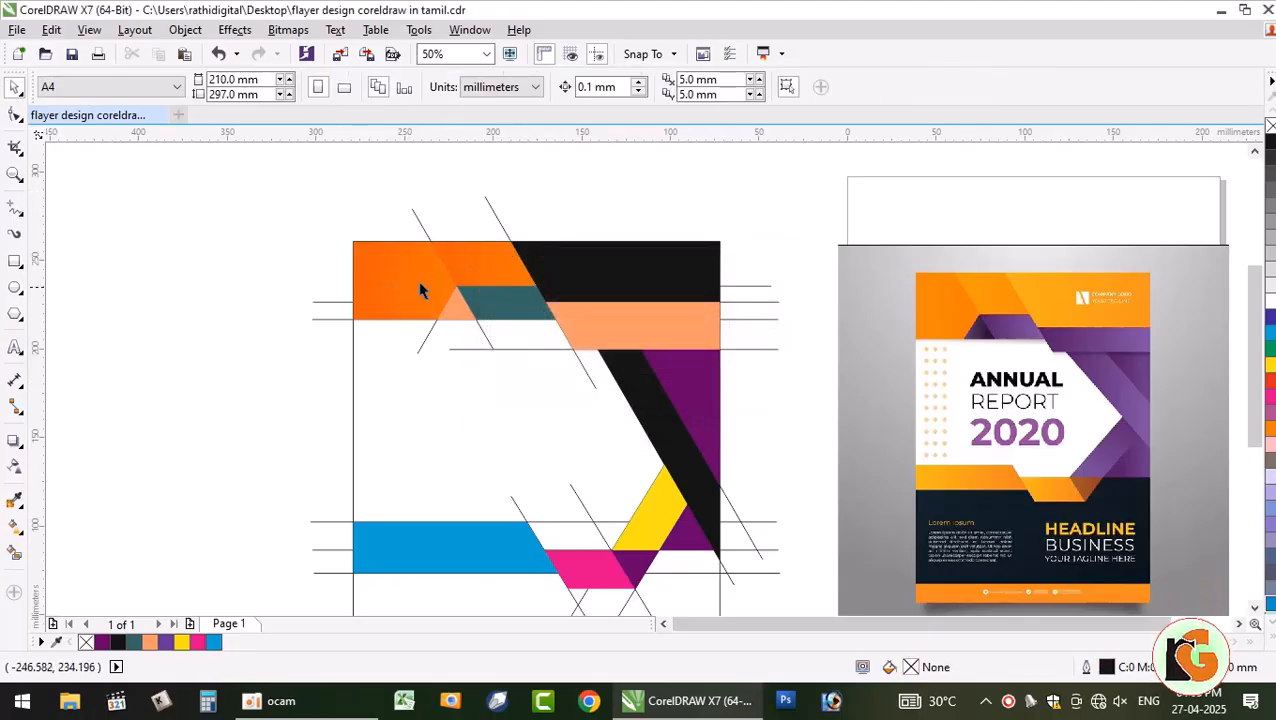
- Copy the same orange fill onto the black upper-right header block
left_click(477, 260)
left_click(605, 282)
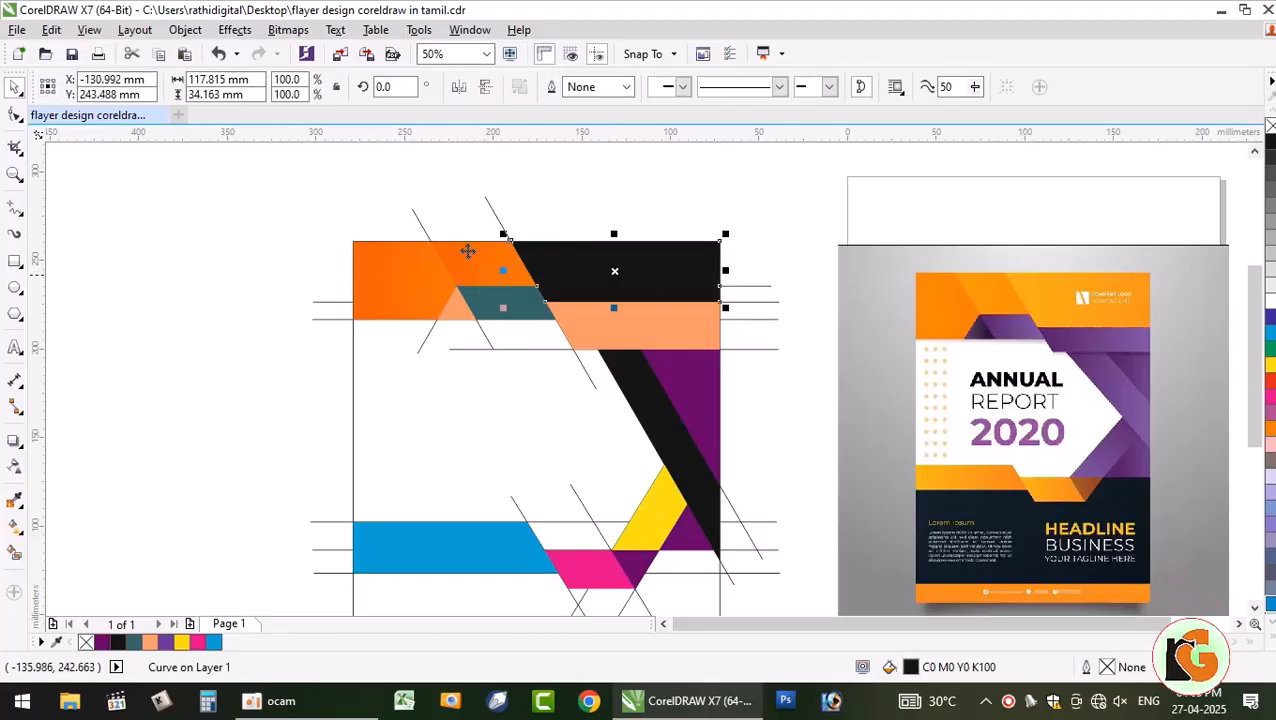
left_click(51, 29)
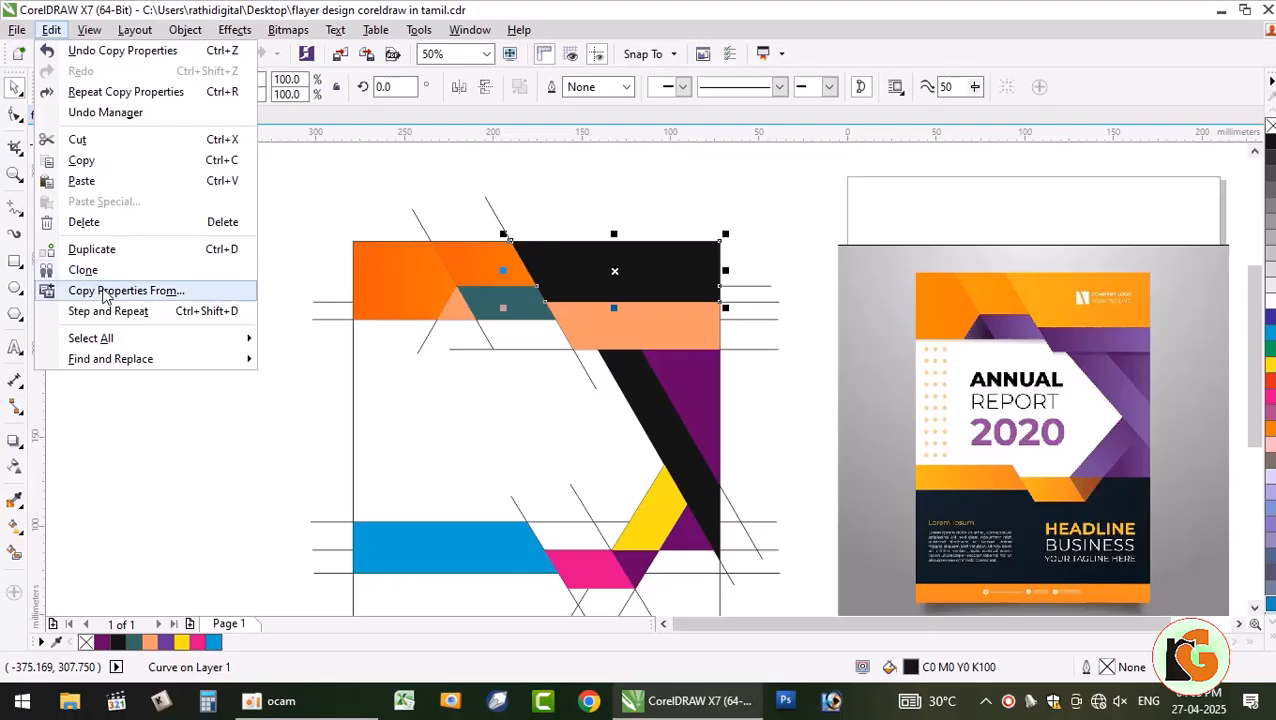
left_click(116, 291)
left_click(490, 330)
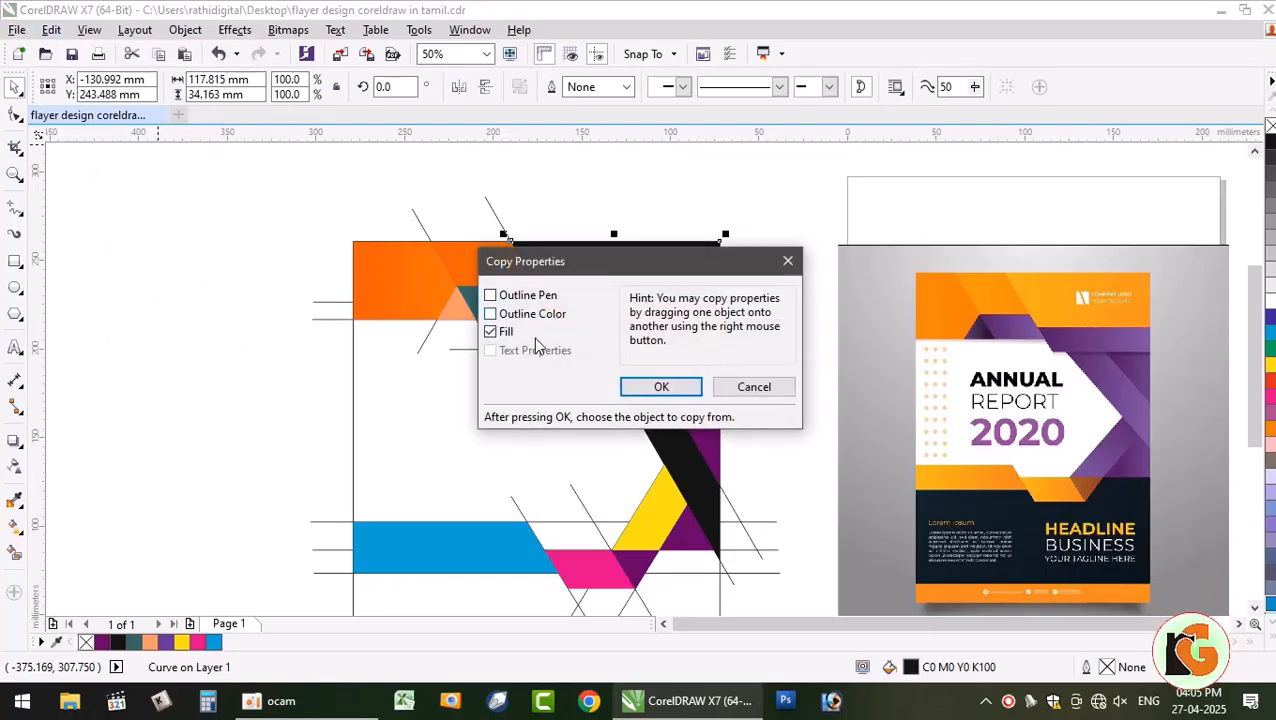
left_click(658, 385)
left_click(468, 260)
left_click(138, 256)
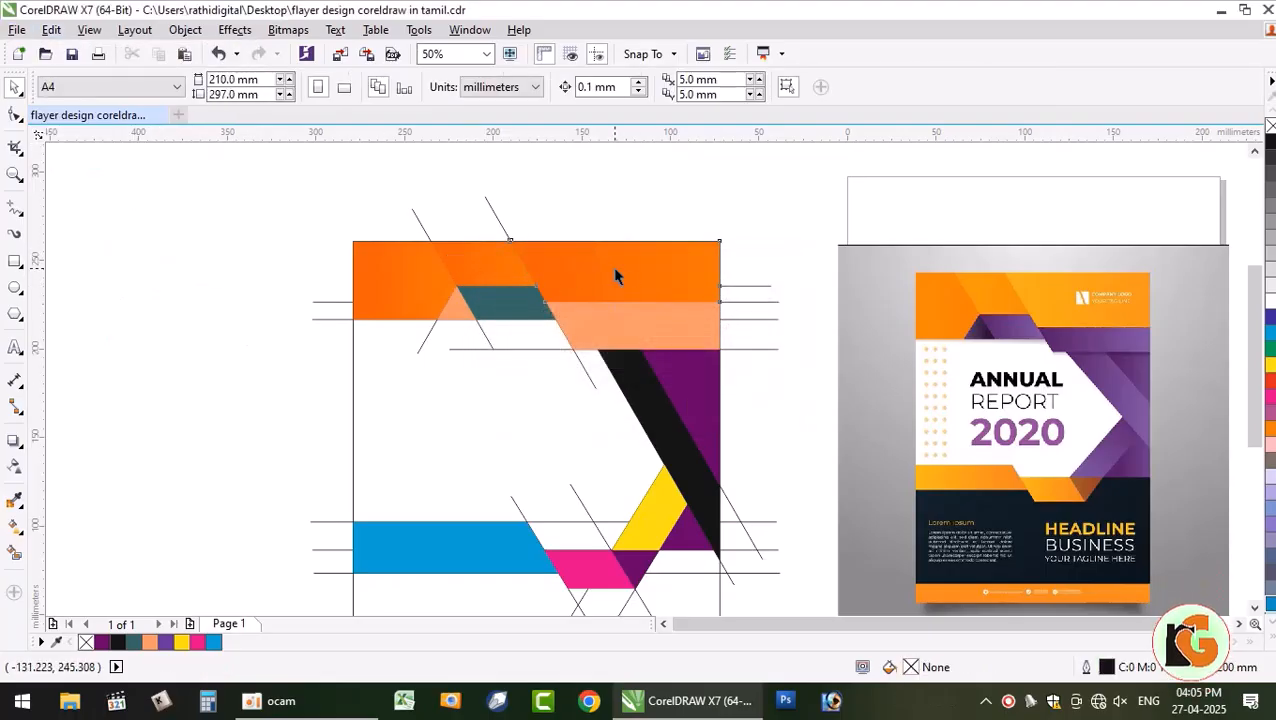
left_click(612, 268)
- Reverse the orange fountain fill on the large upper-right header shape
left_click(15, 554)
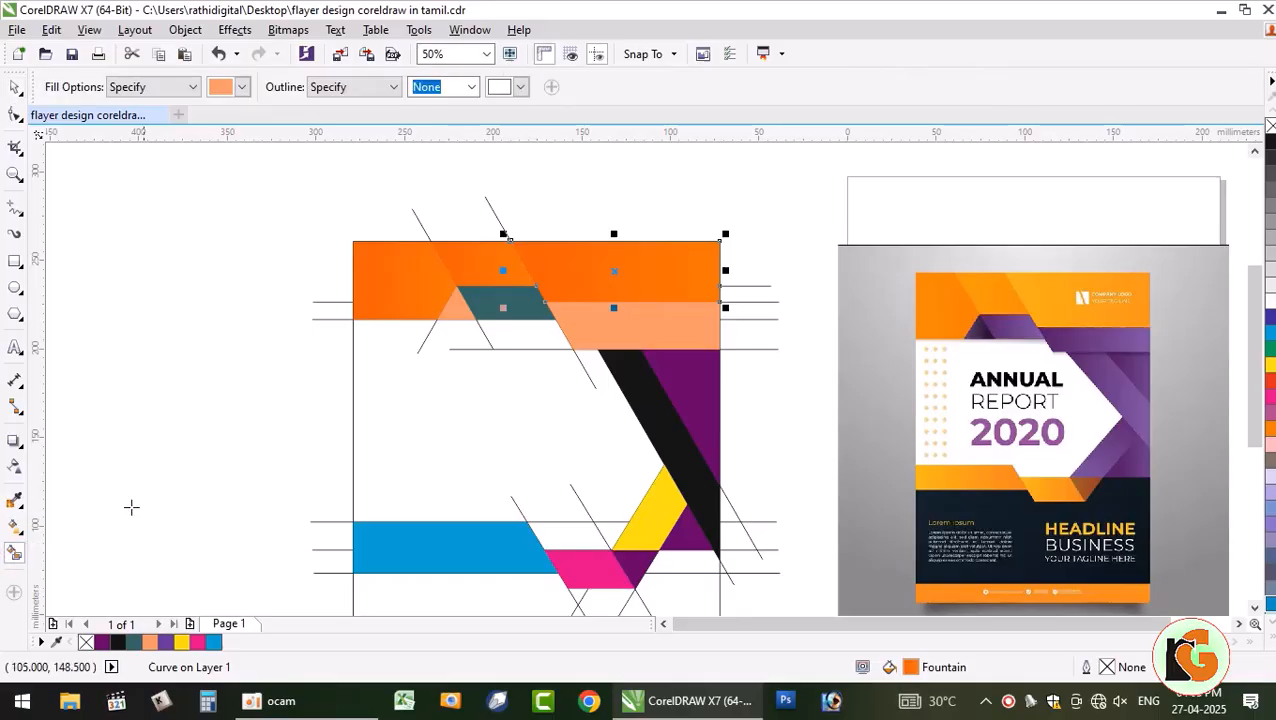
left_click(15, 527)
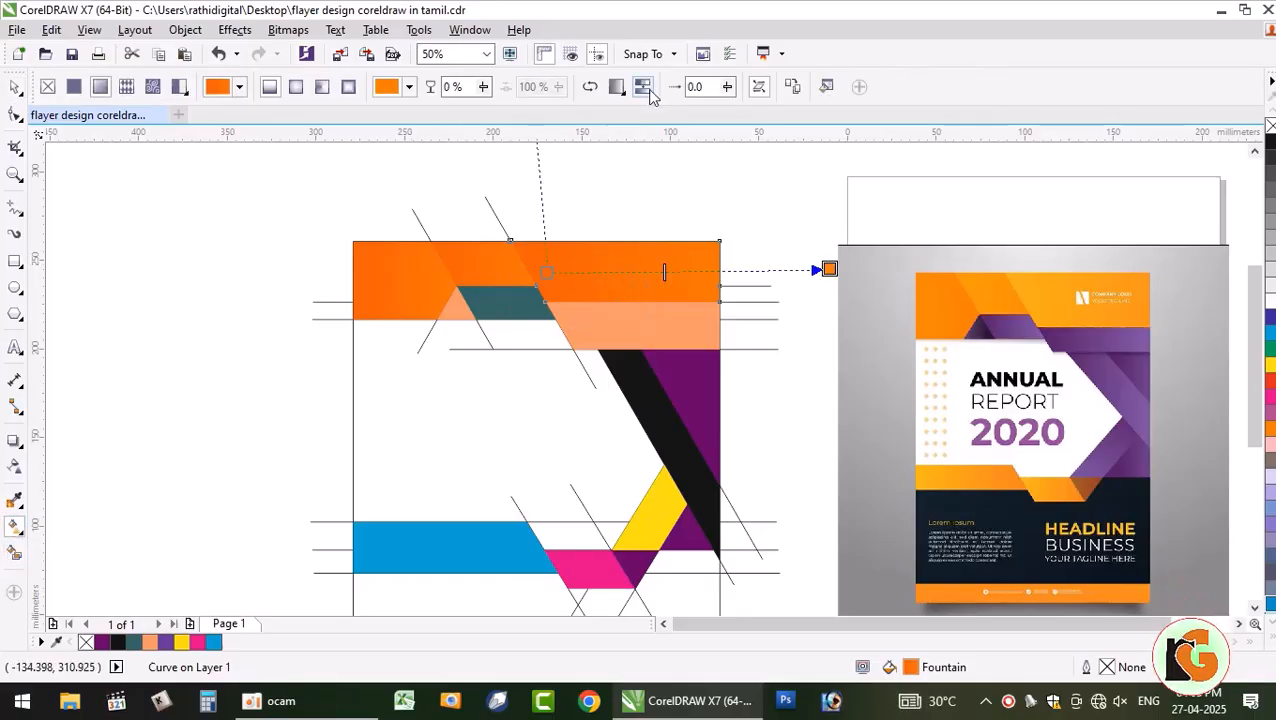
left_click(591, 89)
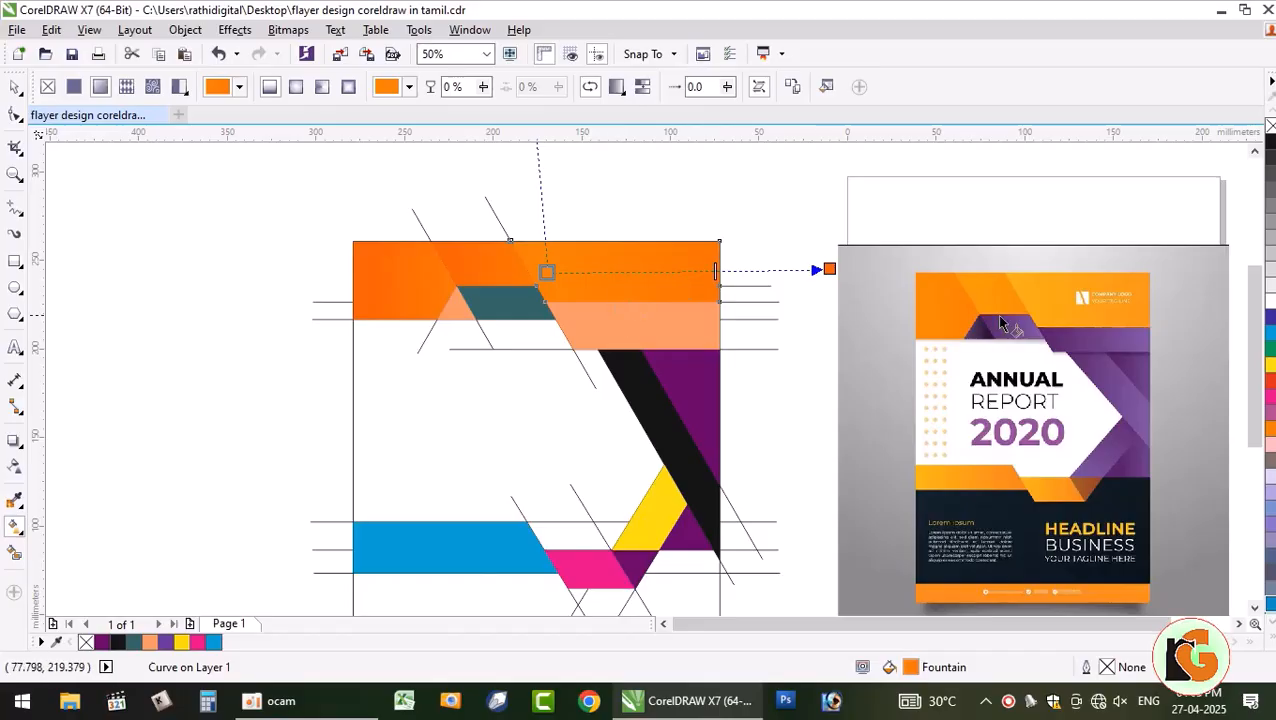
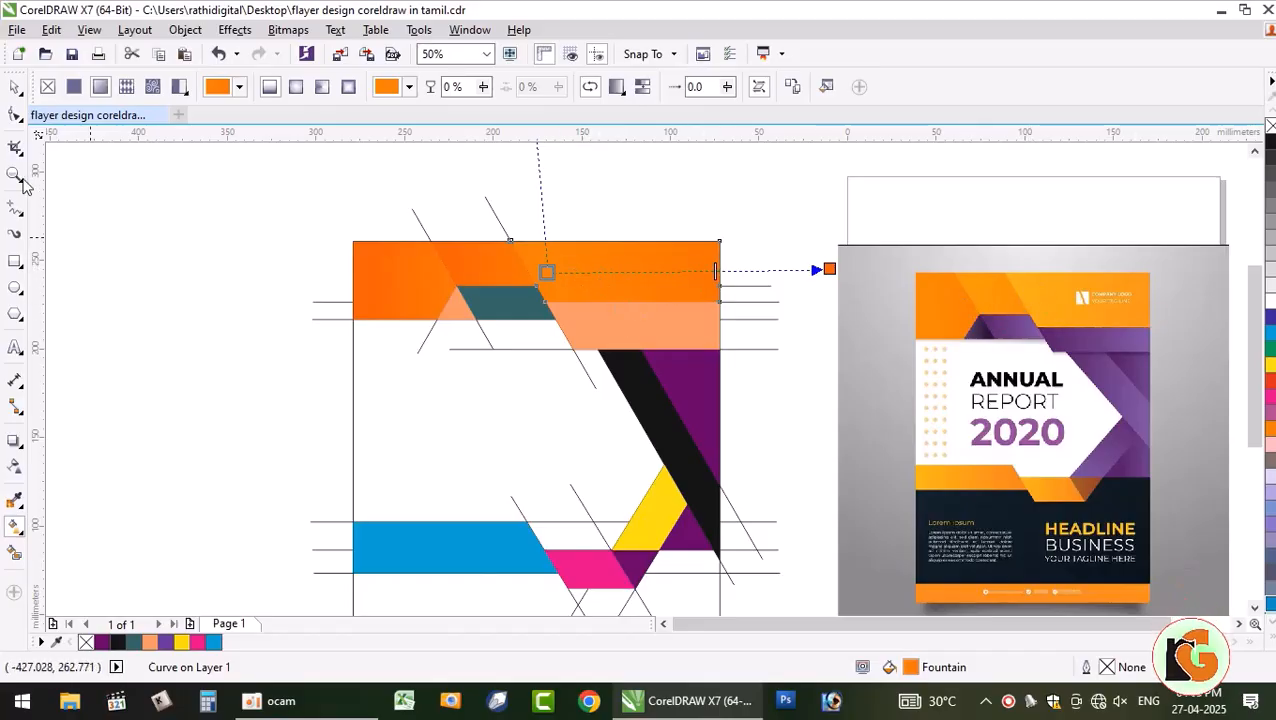
- Give the small peach triangle a fountain fill ending in dark purple sampled from the reference
left_click(15, 90)
left_click(97, 286)
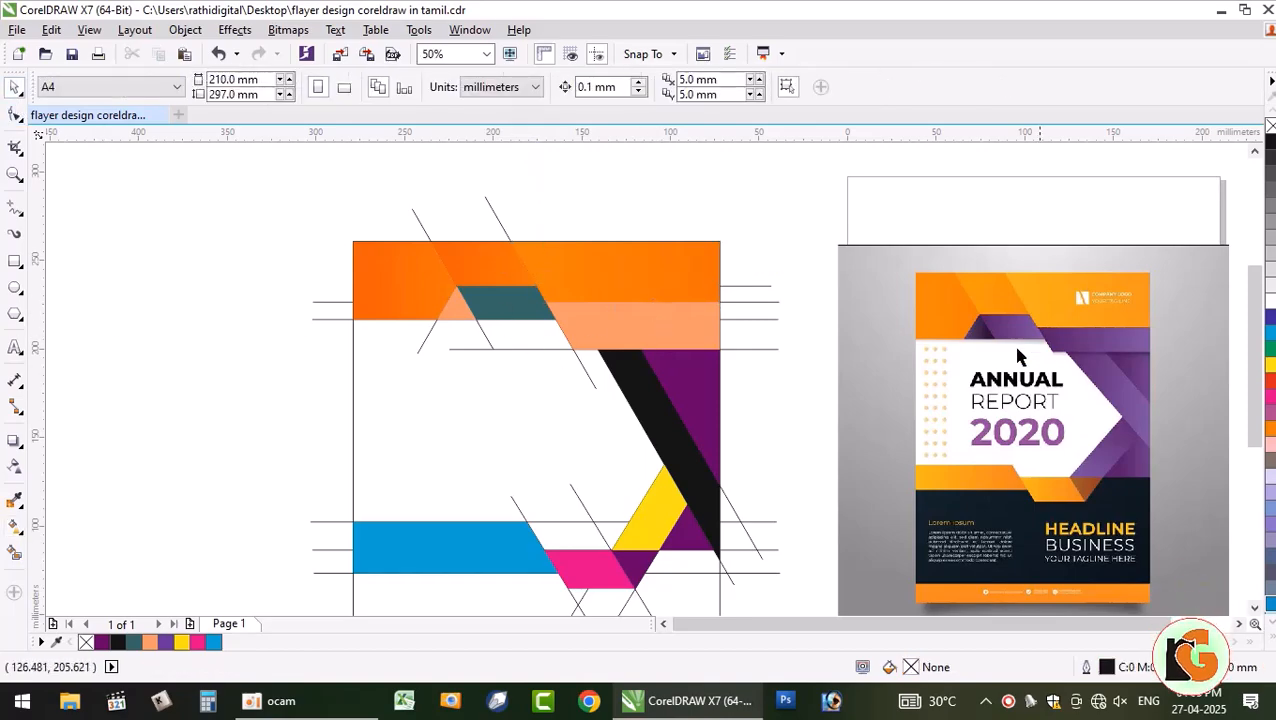
left_click(455, 330)
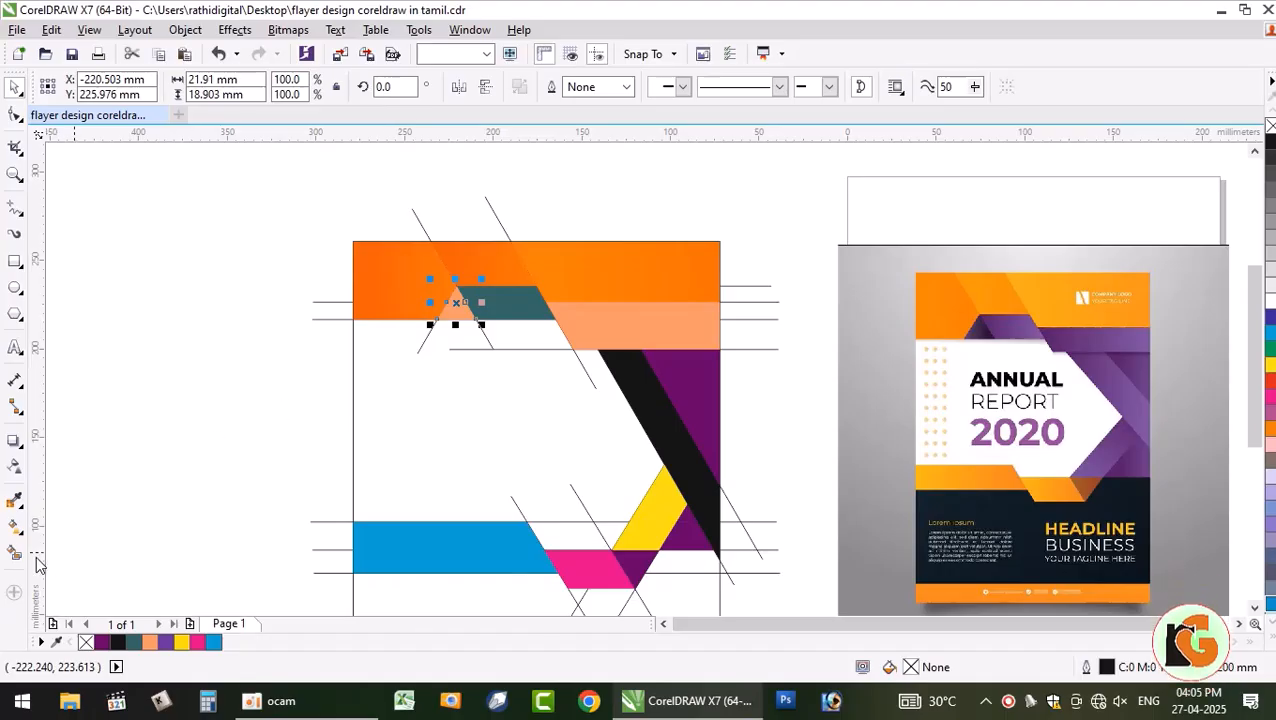
left_click(15, 526)
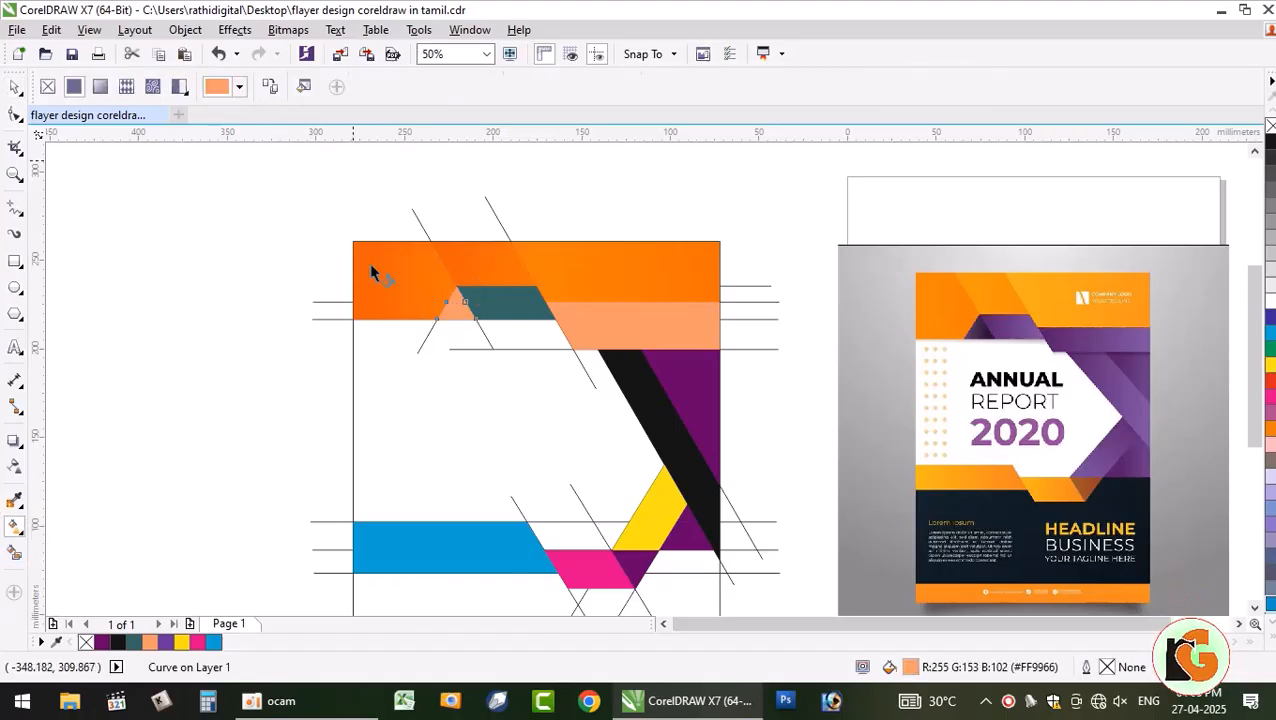
left_click_drag(455, 303, 505, 302)
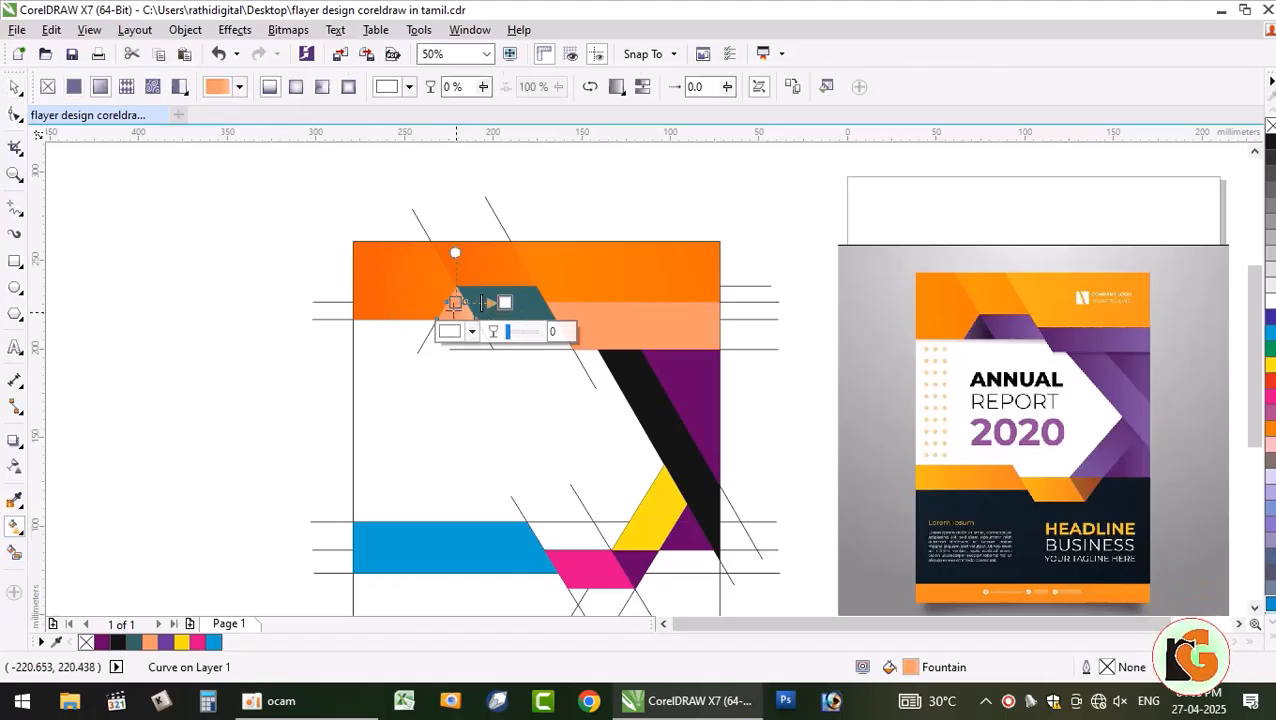
left_click(470, 332)
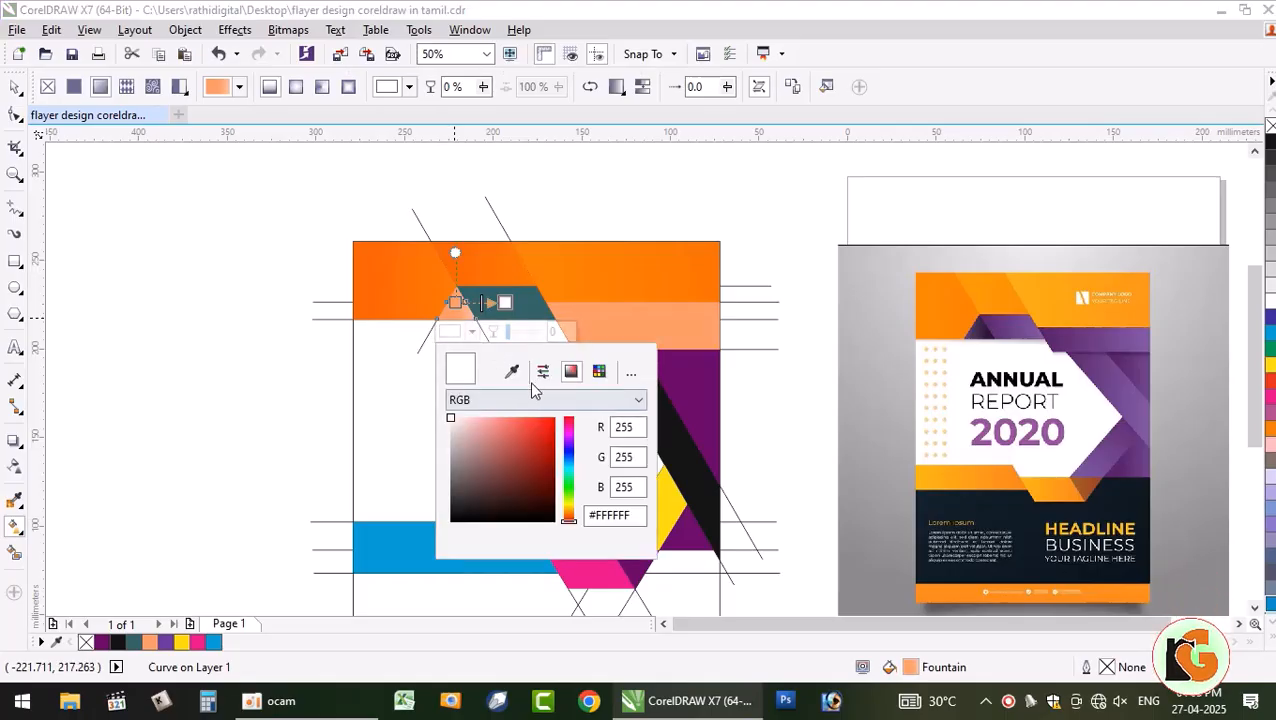
left_click(986, 331)
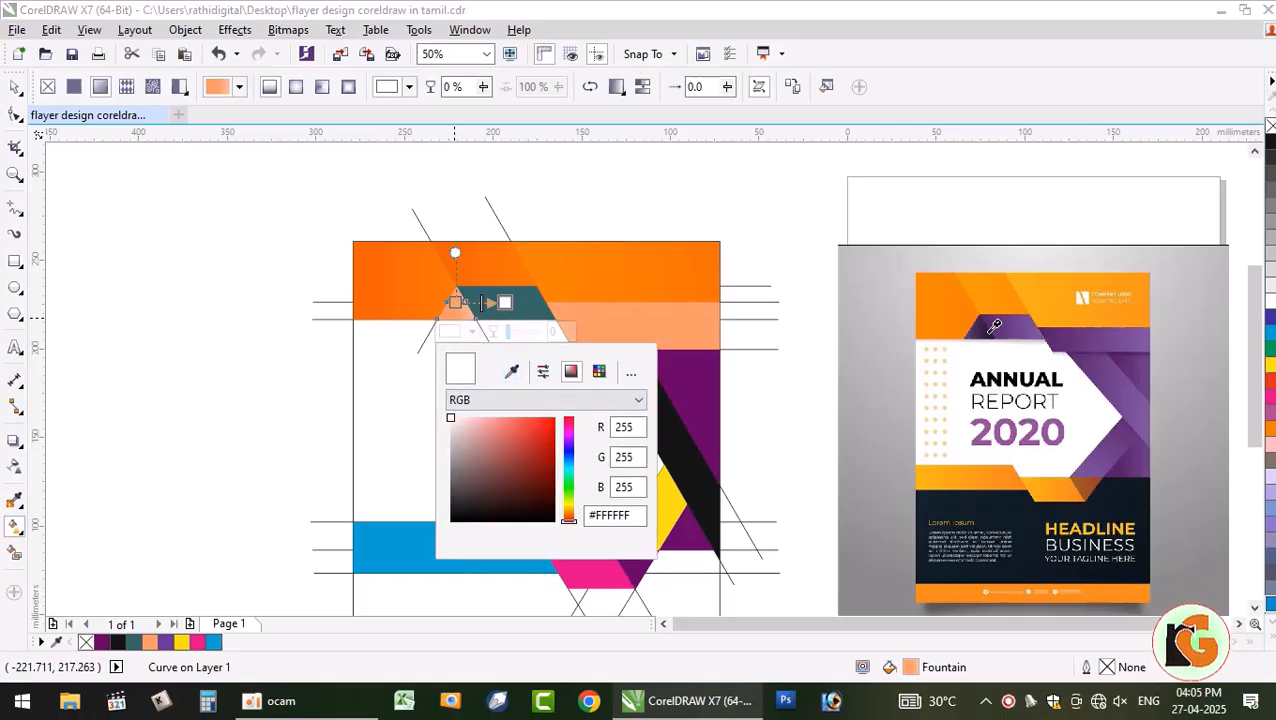
left_click(454, 304)
- Set the triangle's start colour to the same dark purple and nudge the start node left
left_click(455, 303)
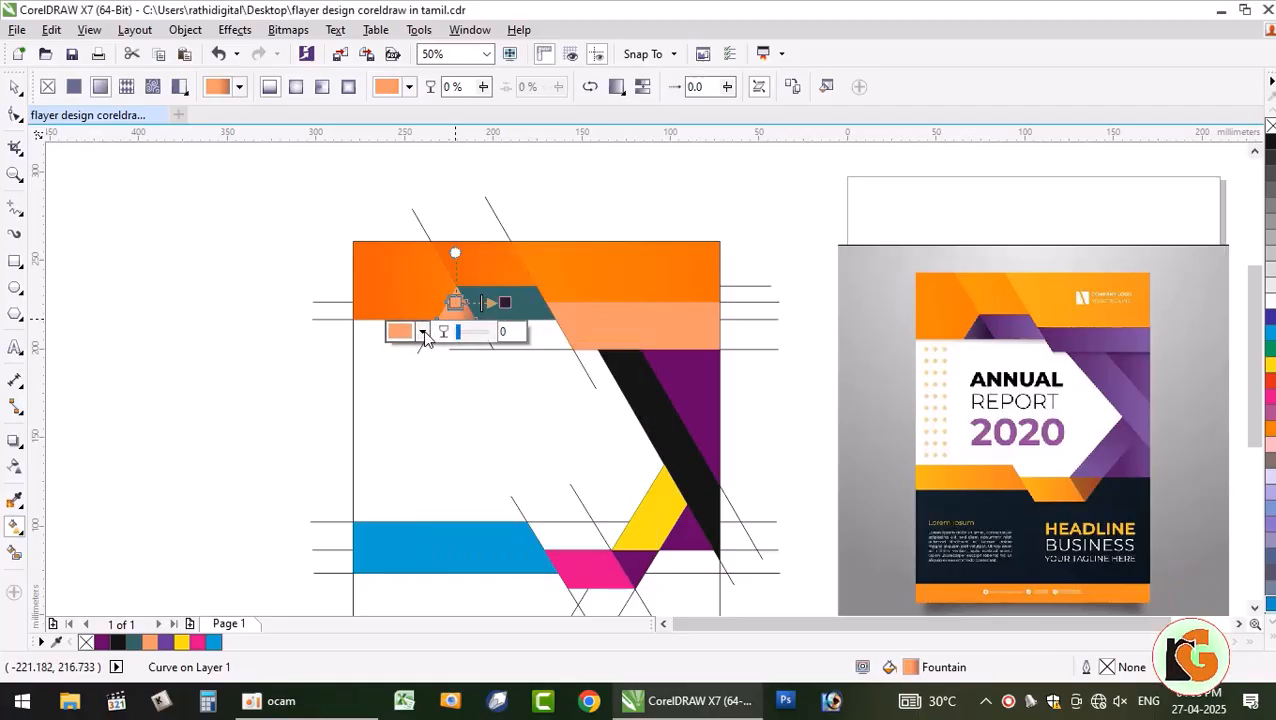
left_click(423, 333)
left_click(462, 371)
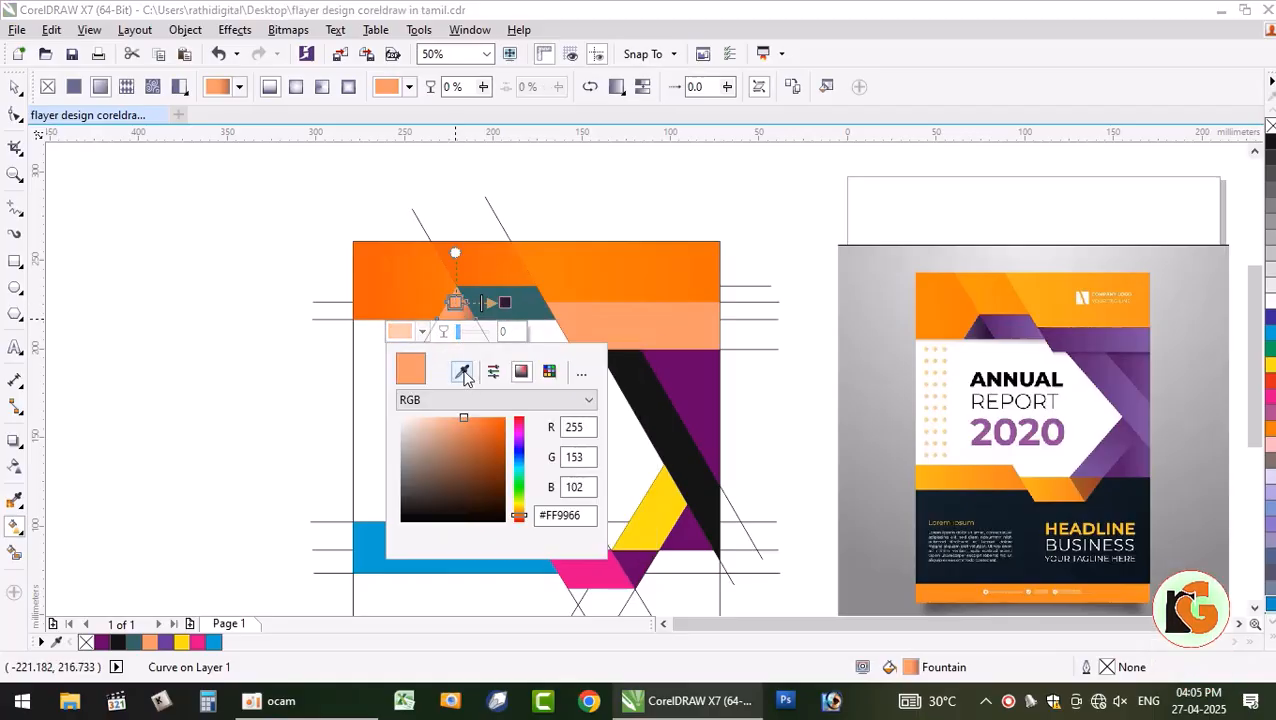
left_click(969, 332)
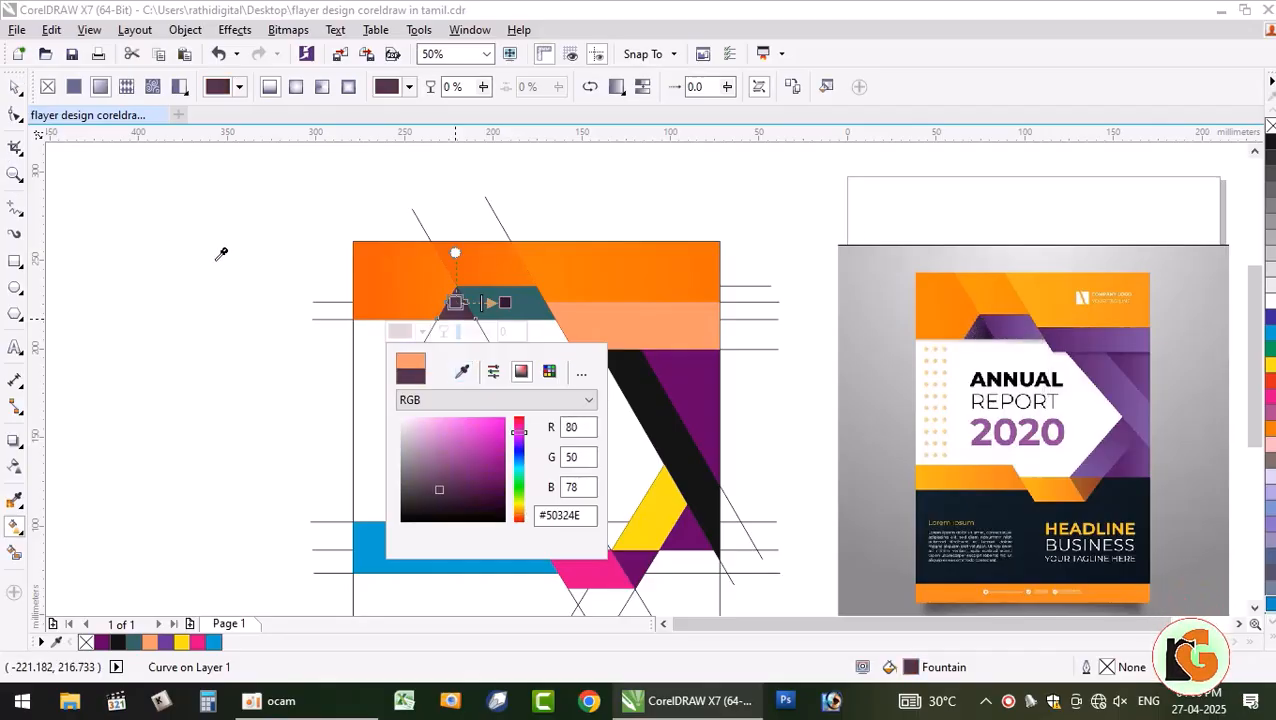
left_click(616, 238)
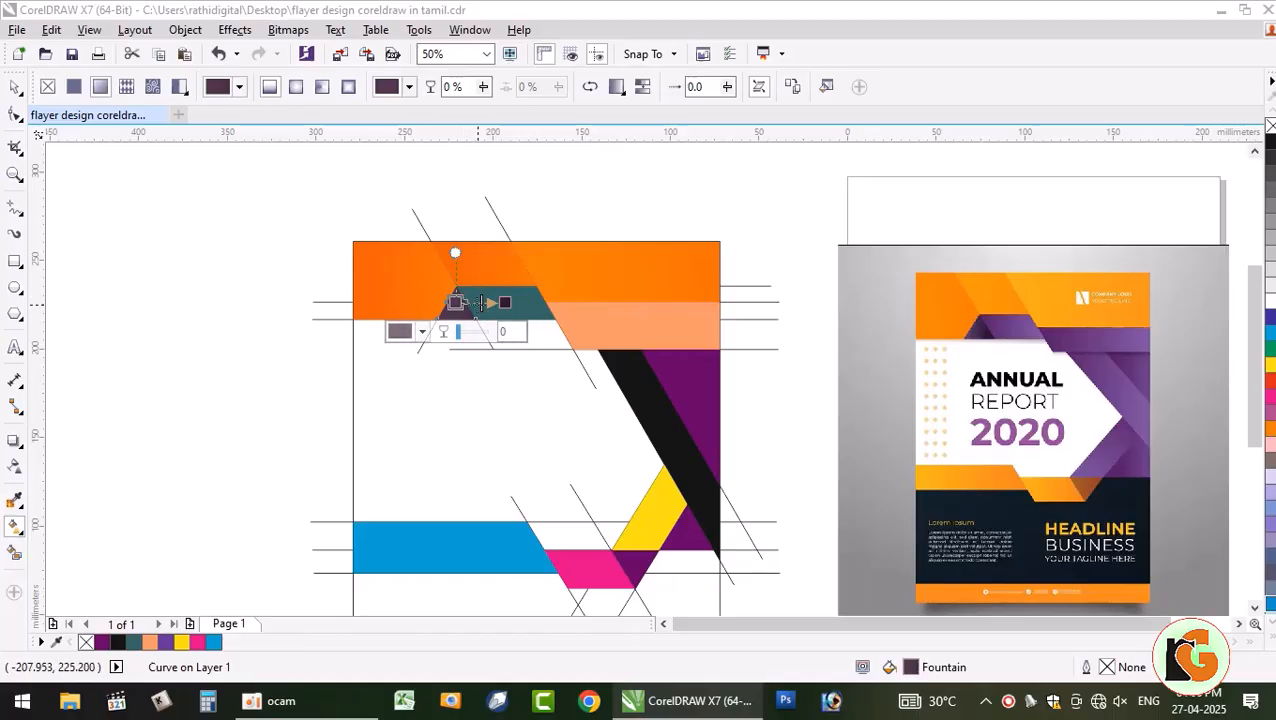
left_click_drag(456, 302, 438, 307)
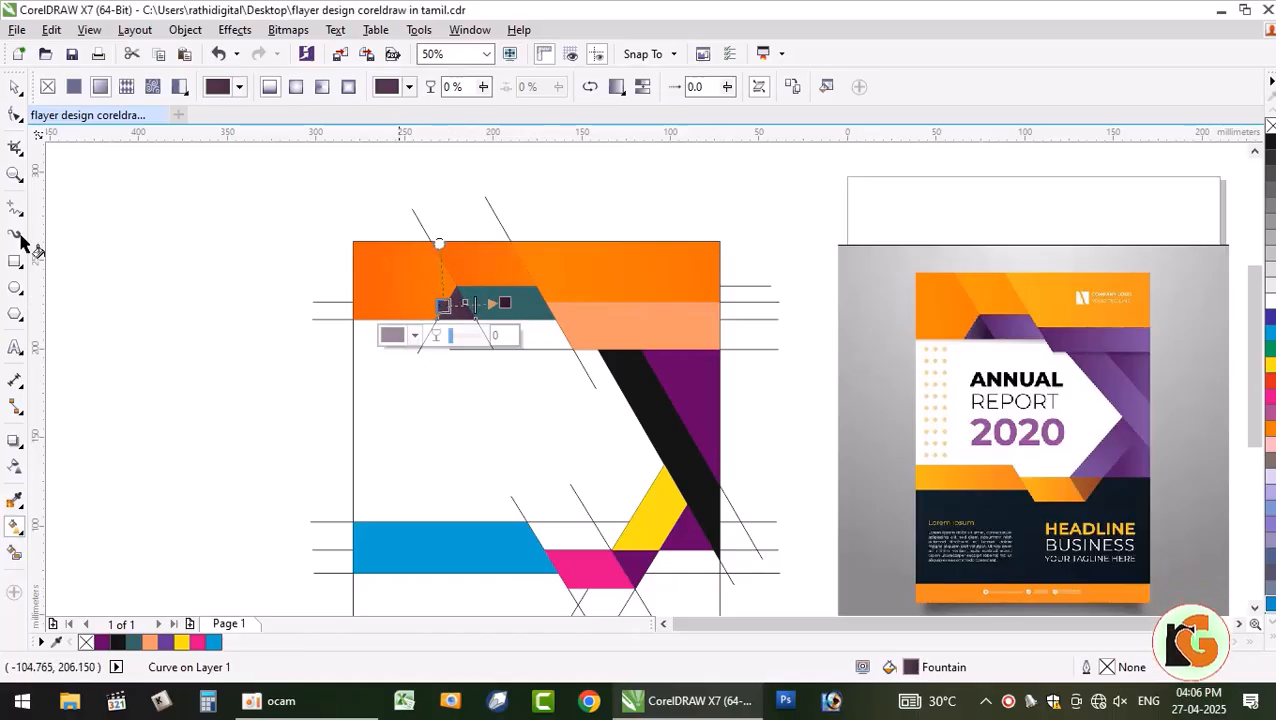
left_click(15, 88)
left_click(98, 337)
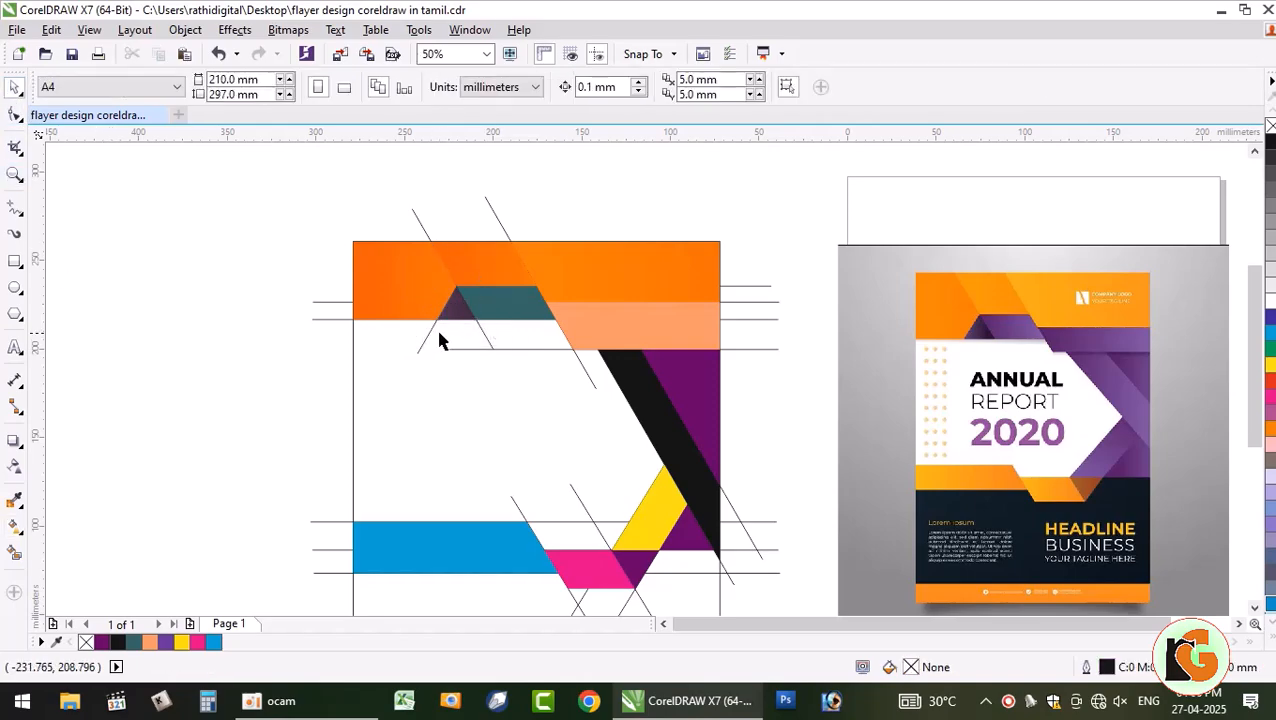
- Apply a fountain fill to the teal shape with #5E2A74 purple sampled as the start colour
left_click(516, 316)
left_click(17, 528)
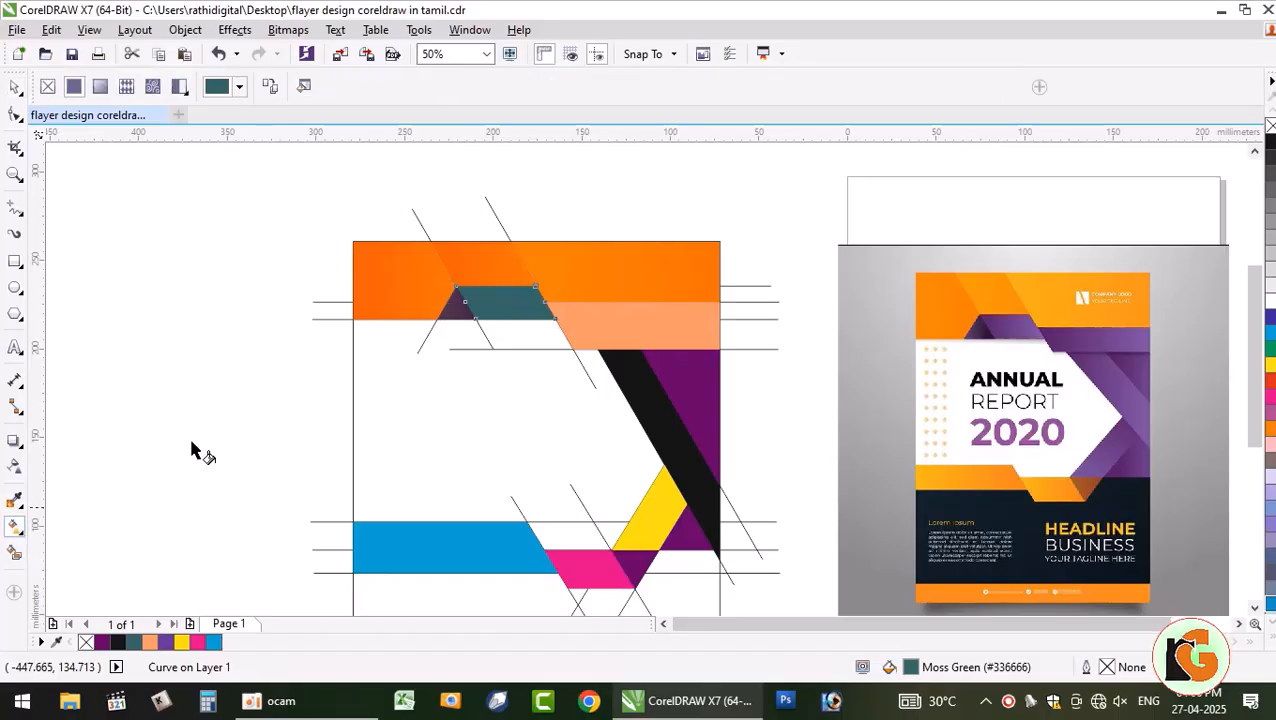
left_click_drag(502, 302, 597, 296)
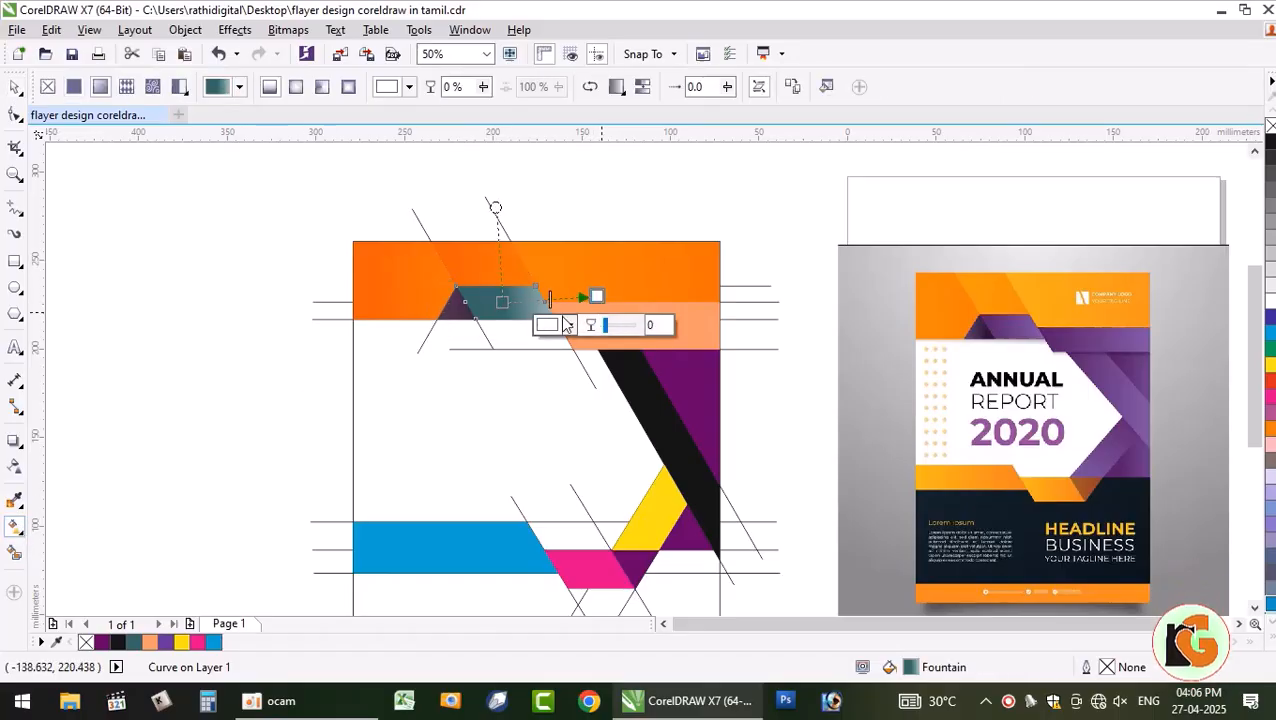
left_click(502, 301)
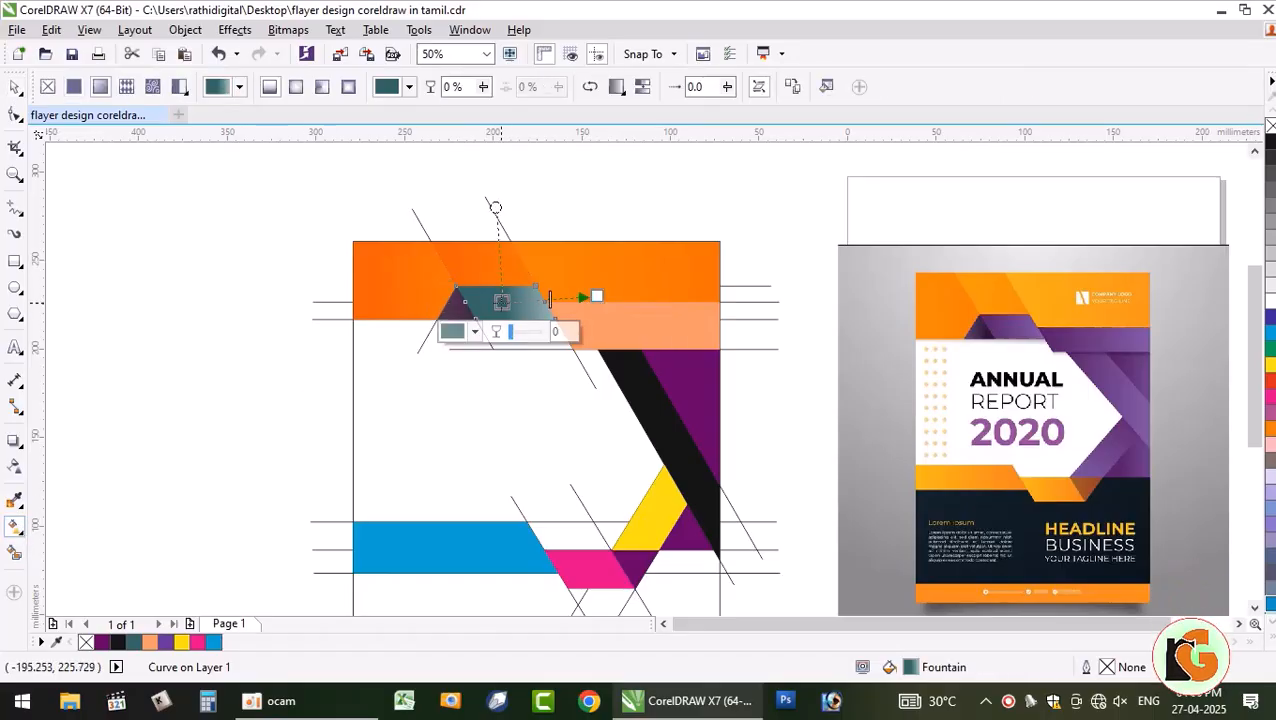
left_click(474, 333)
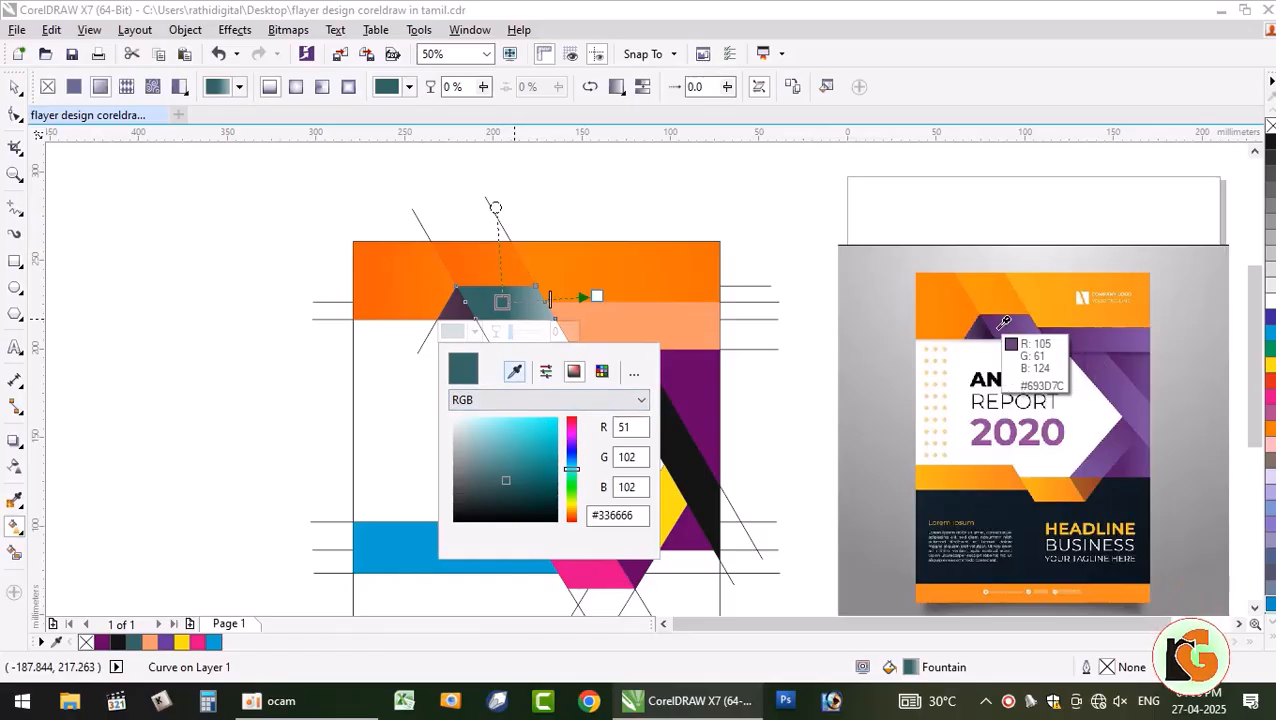
left_click(1062, 345)
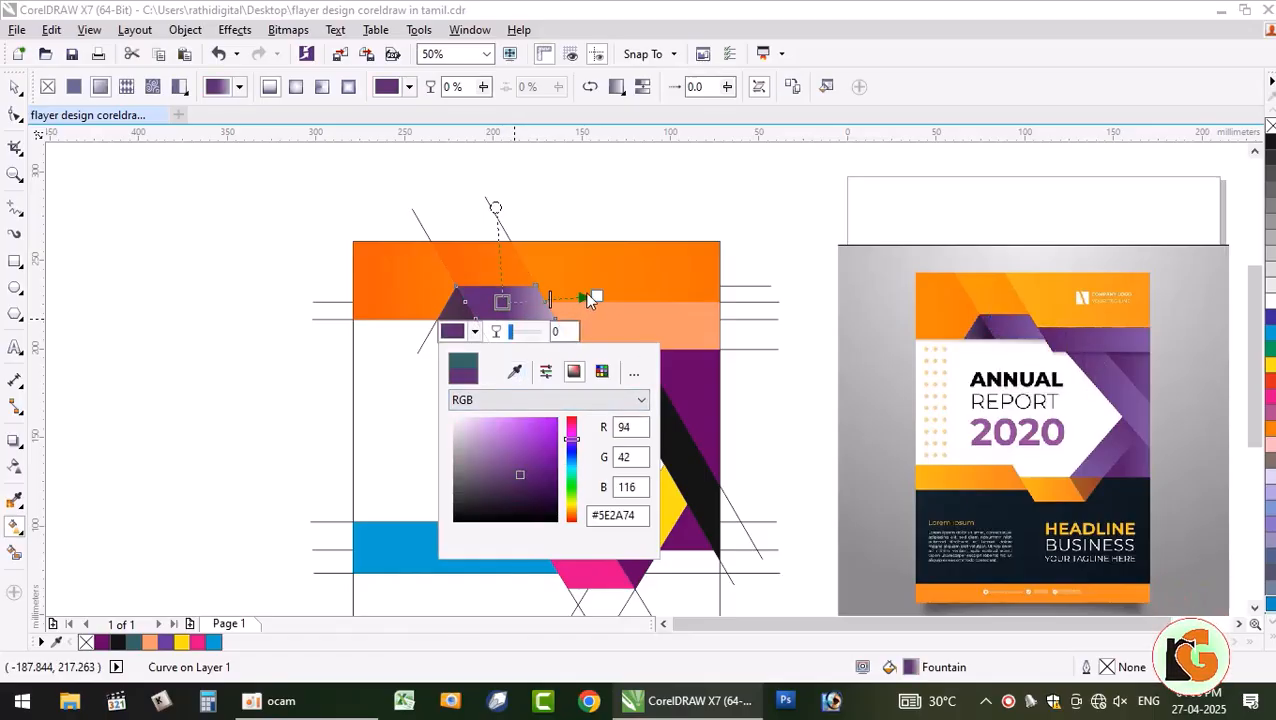
left_click(597, 297)
- Set the end node to lighter #764F90 purple and shift the start point slightly left
left_click(597, 297)
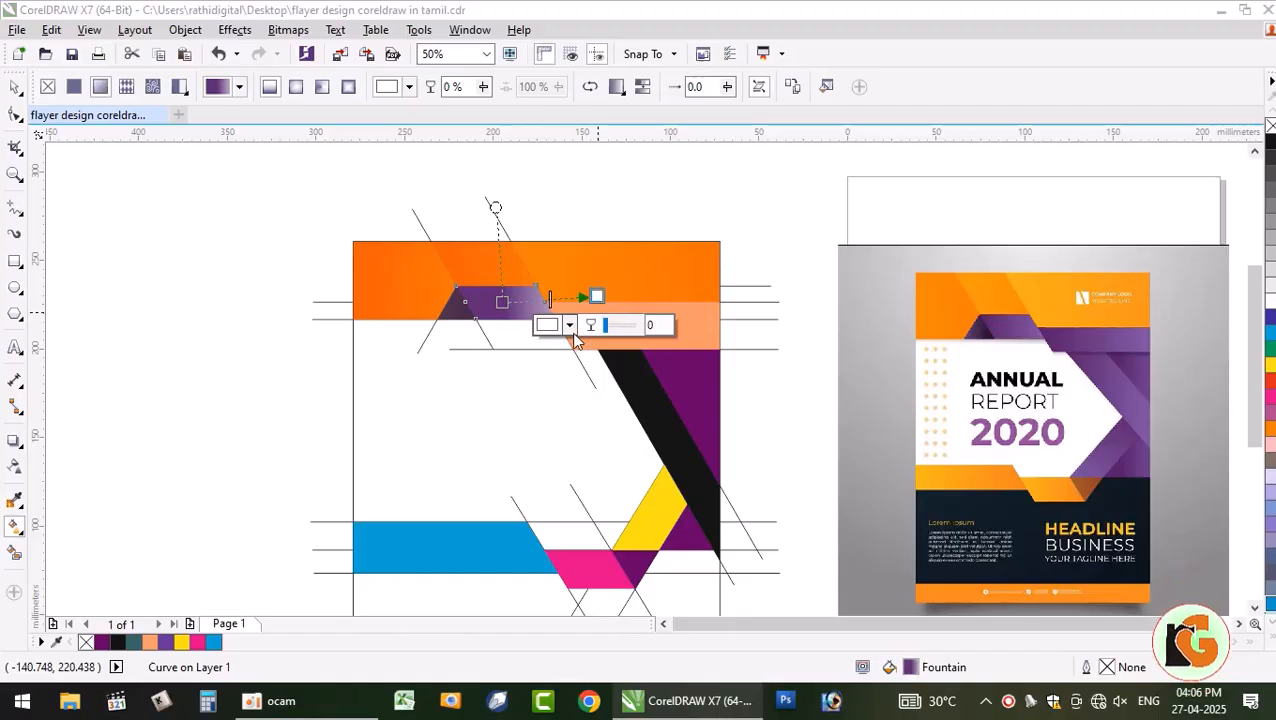
left_click(570, 327)
left_click(609, 365)
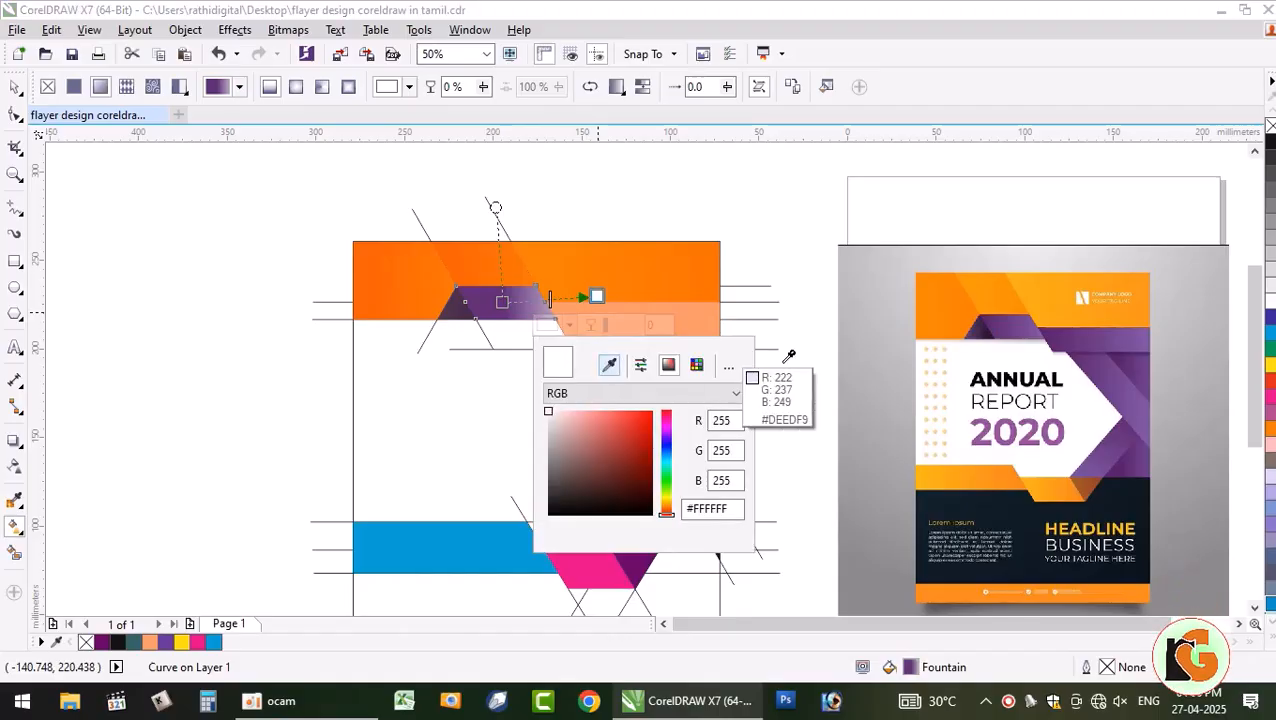
left_click(1038, 327)
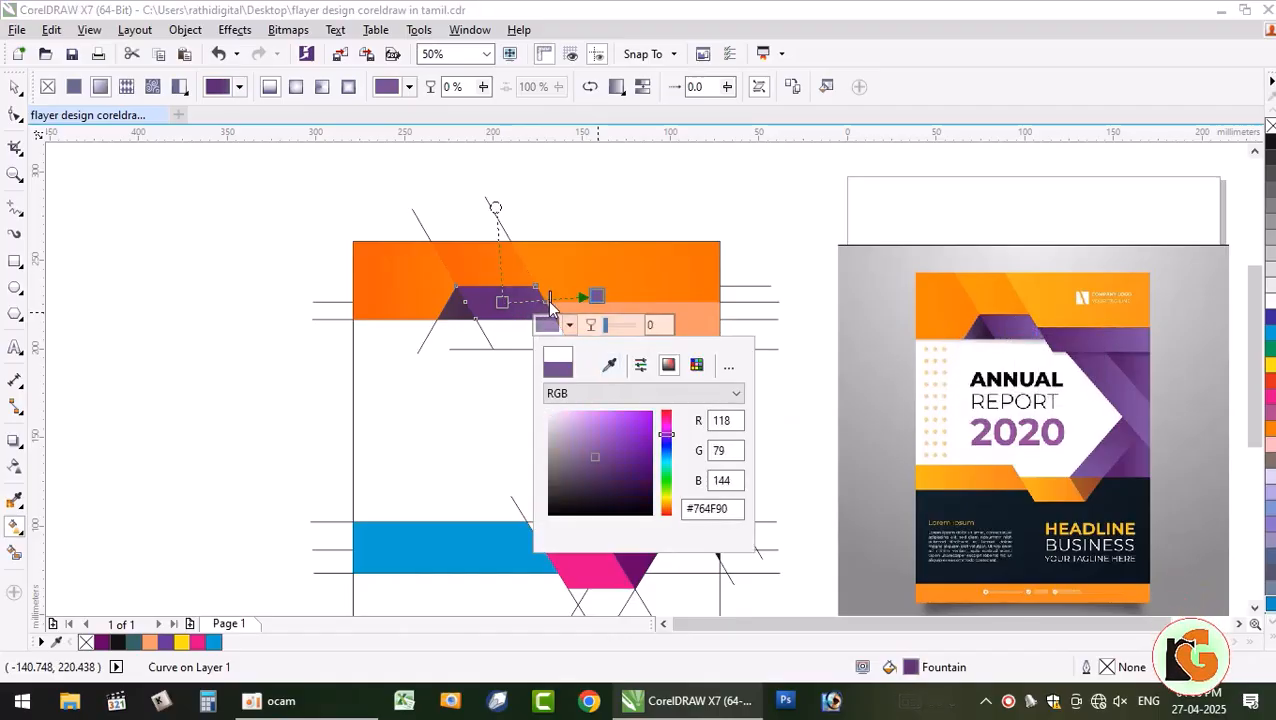
left_click(503, 306)
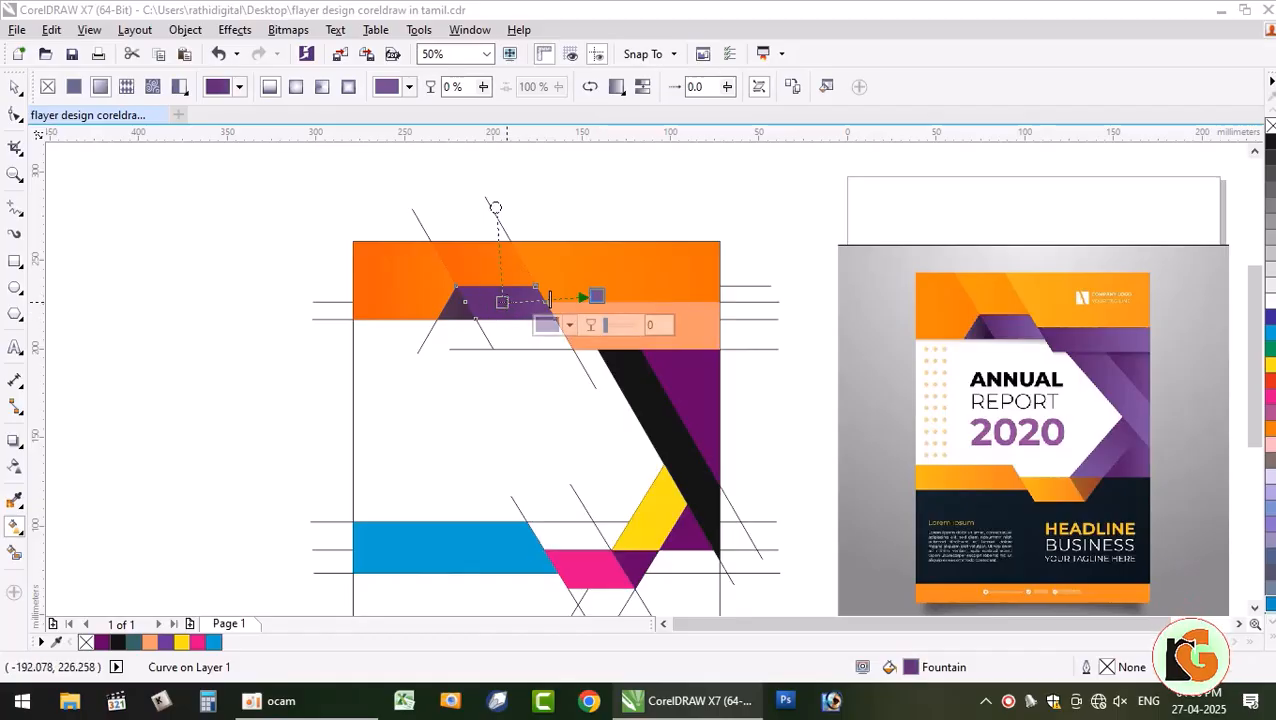
left_click_drag(502, 303, 493, 302)
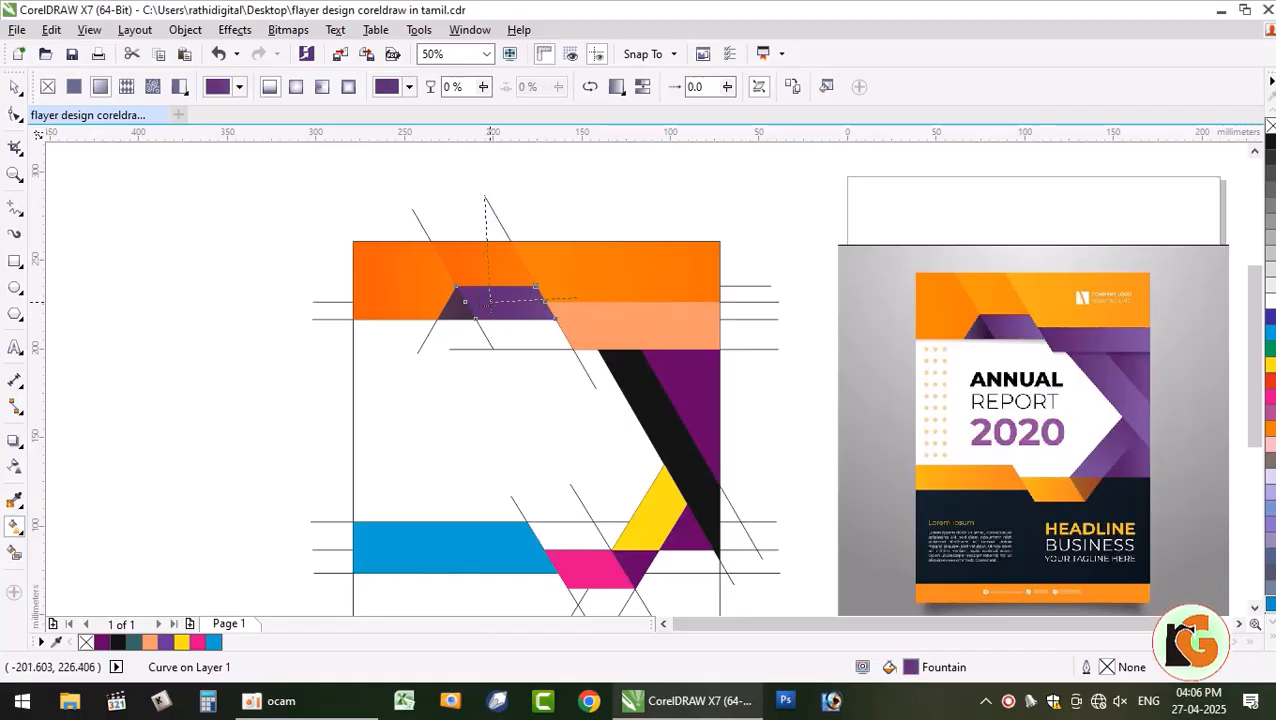
left_click(14, 87)
left_click(113, 345)
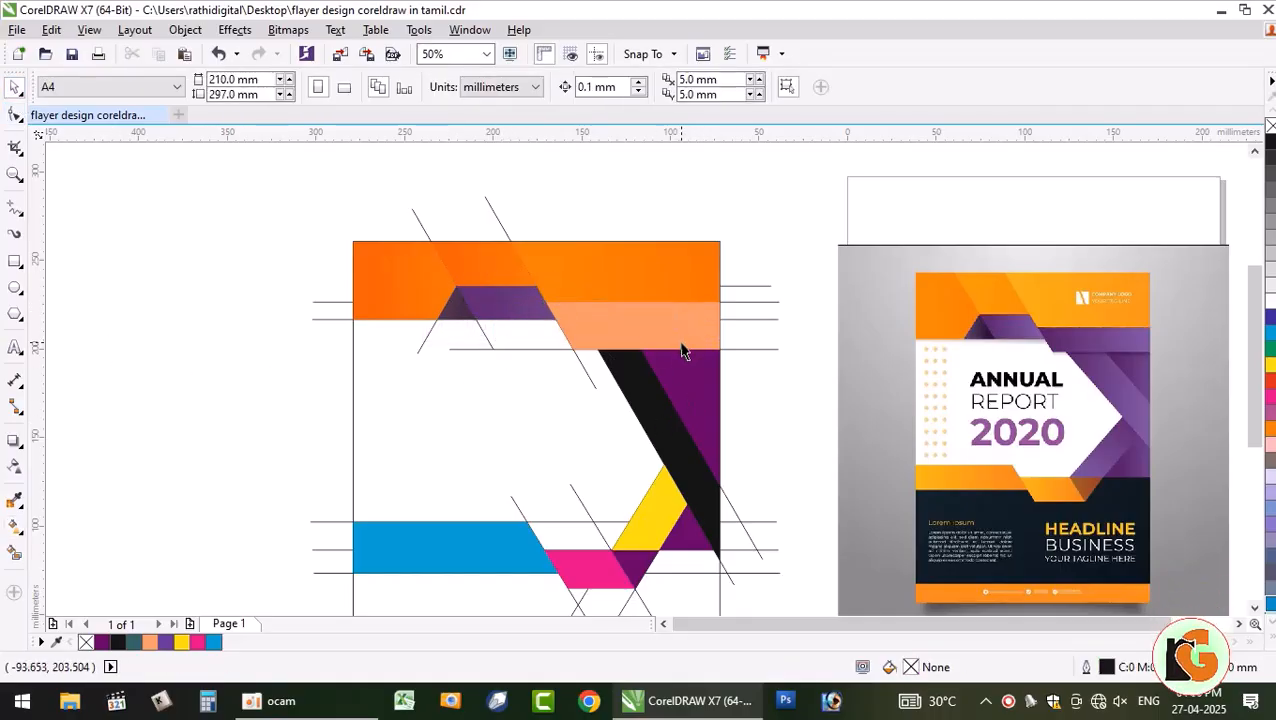
- Select the peach band, purple stripe and black diagonal stripe together
left_click(633, 332)
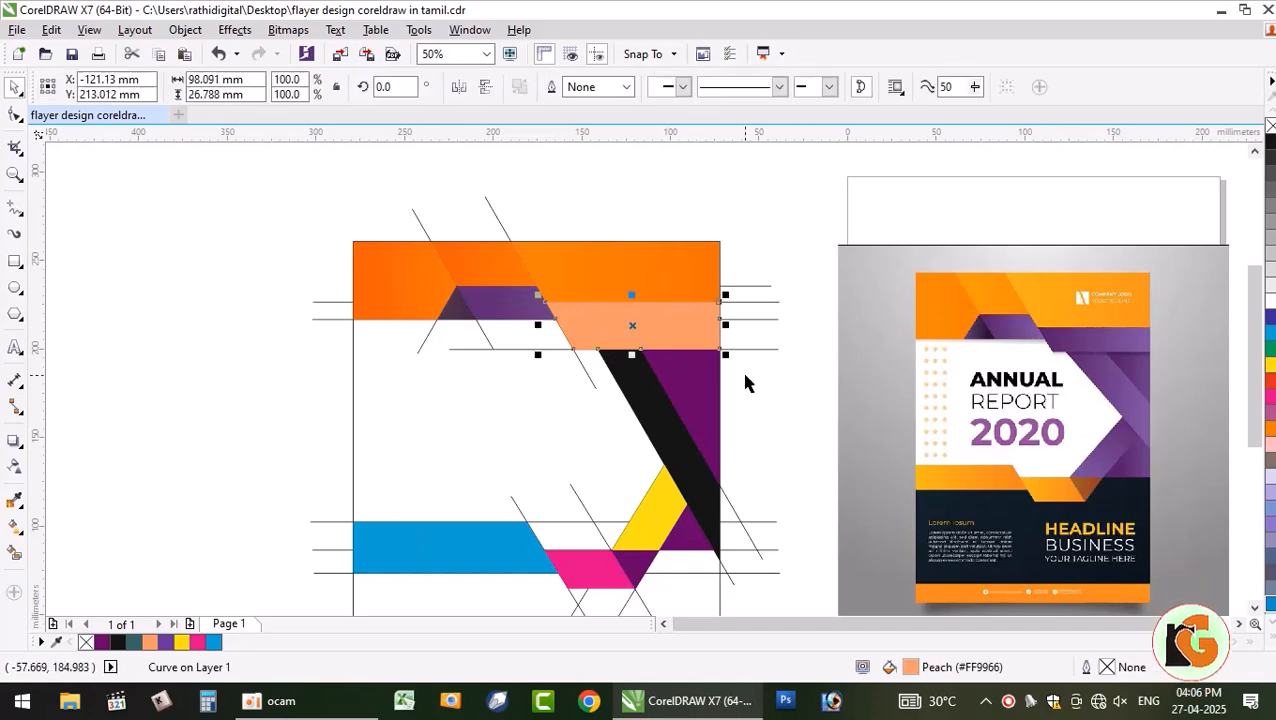
left_click(702, 410)
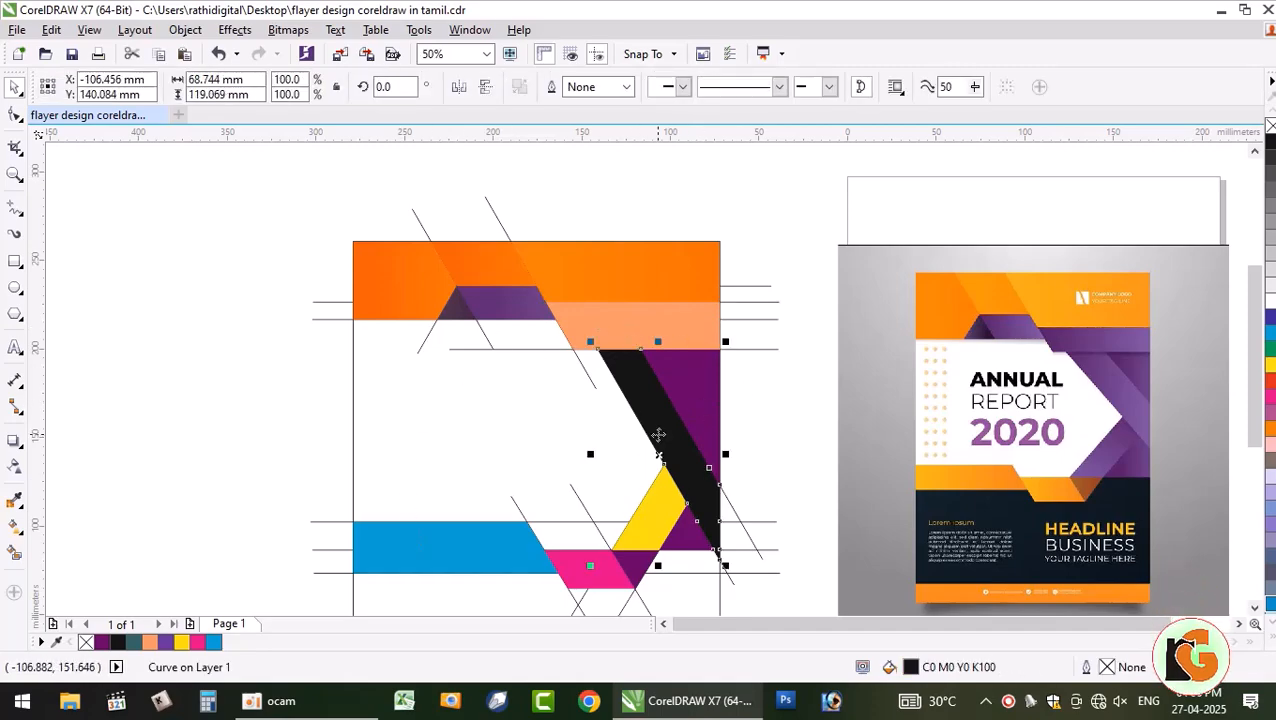
left_click(677, 323, "shift")
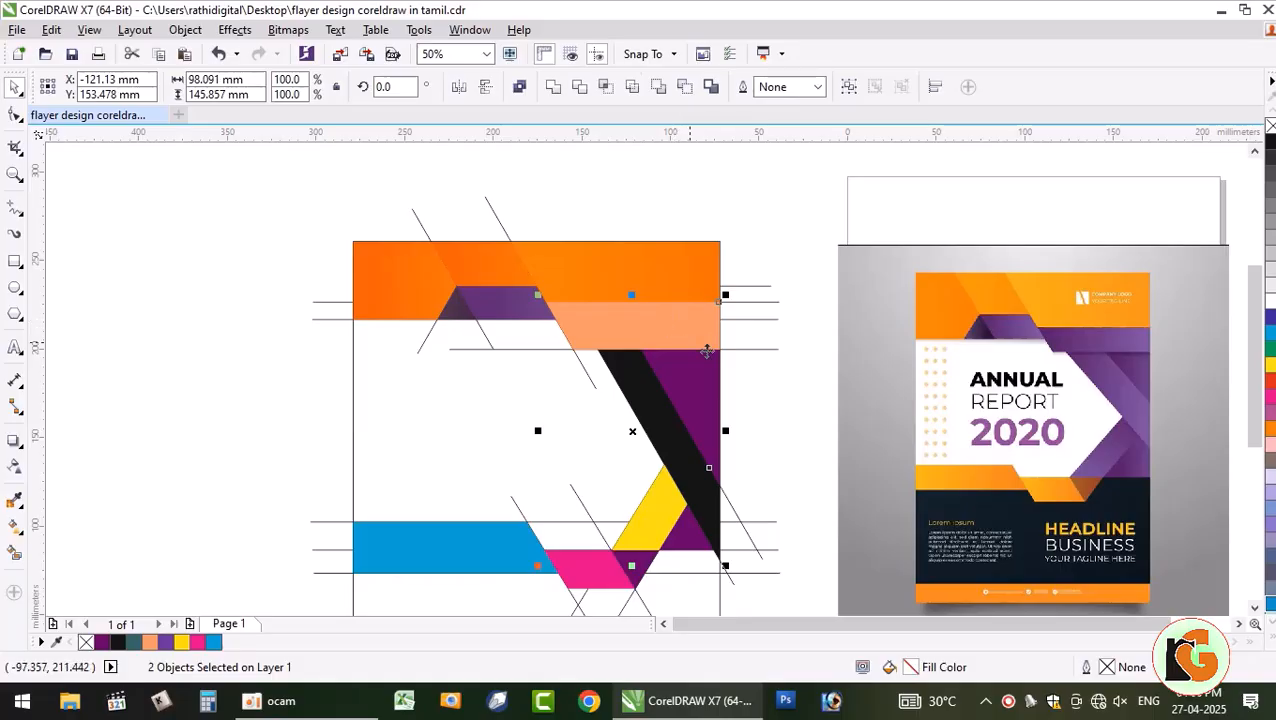
left_click(143, 383)
left_click(647, 316)
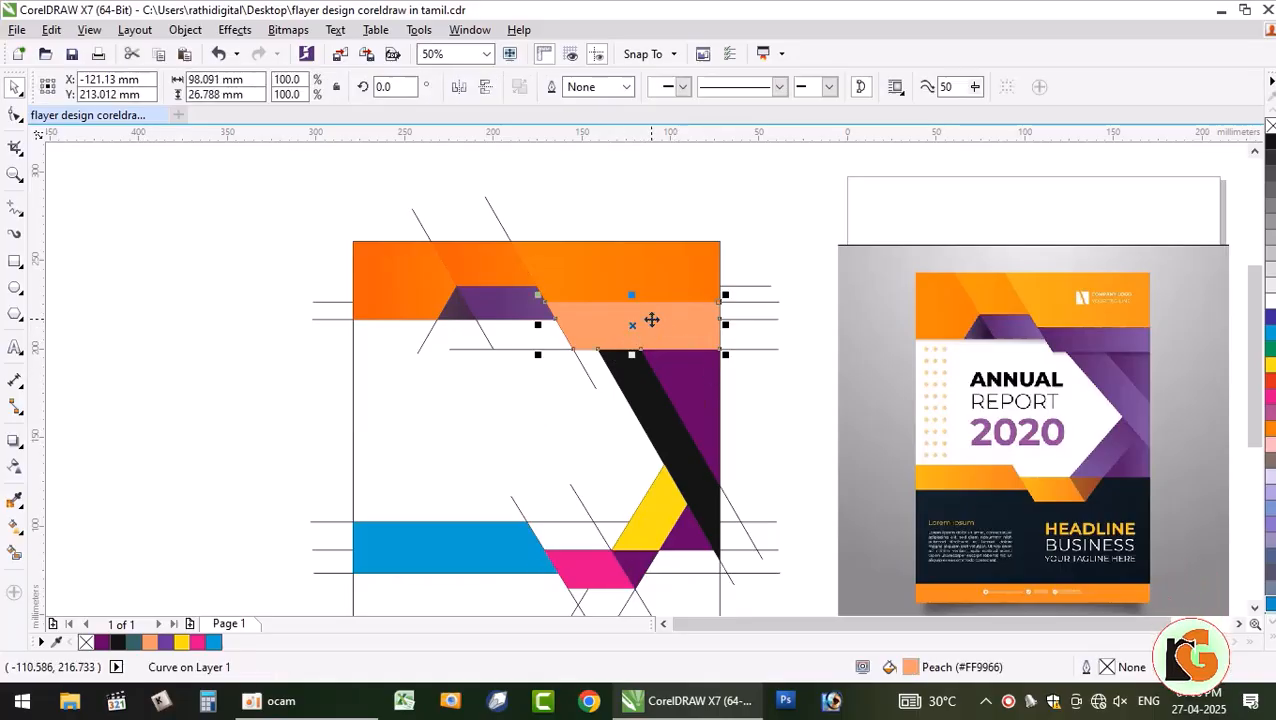
left_click(695, 394, "shift")
left_click(663, 427, "shift")
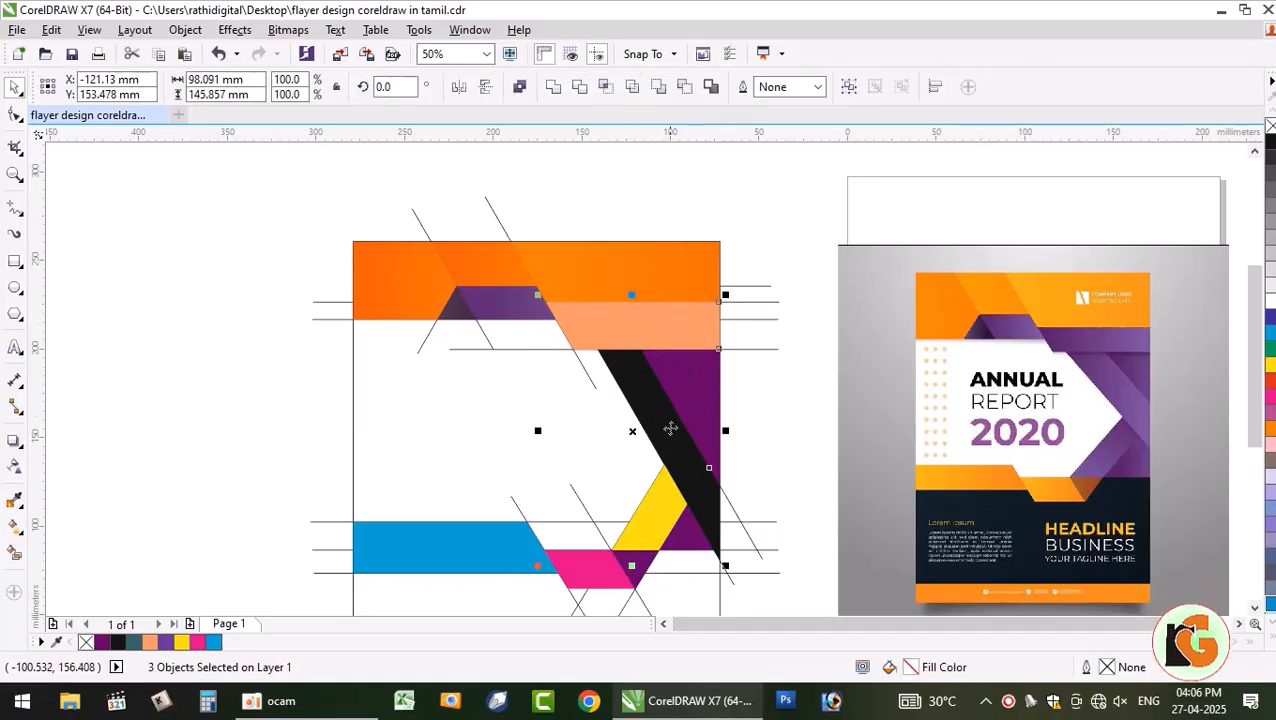
- Copy the purple shape's fountain fill onto the three selected shapes
left_click(58, 32)
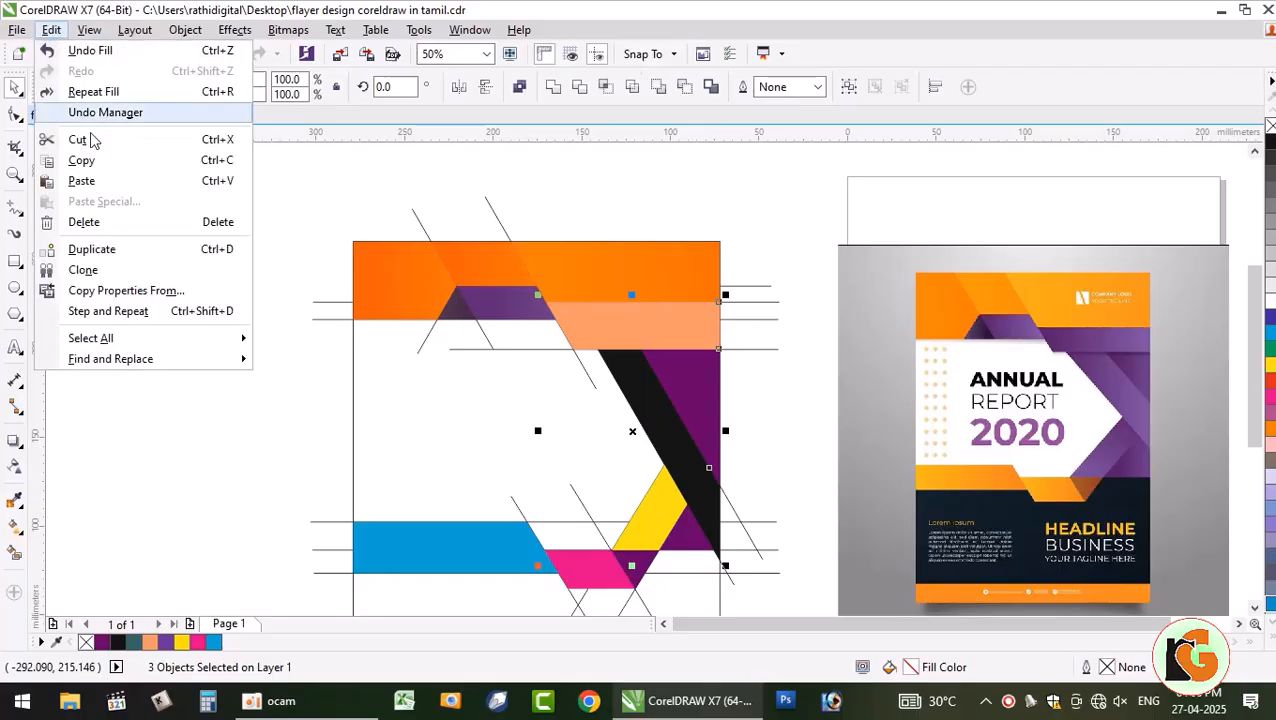
left_click(140, 288)
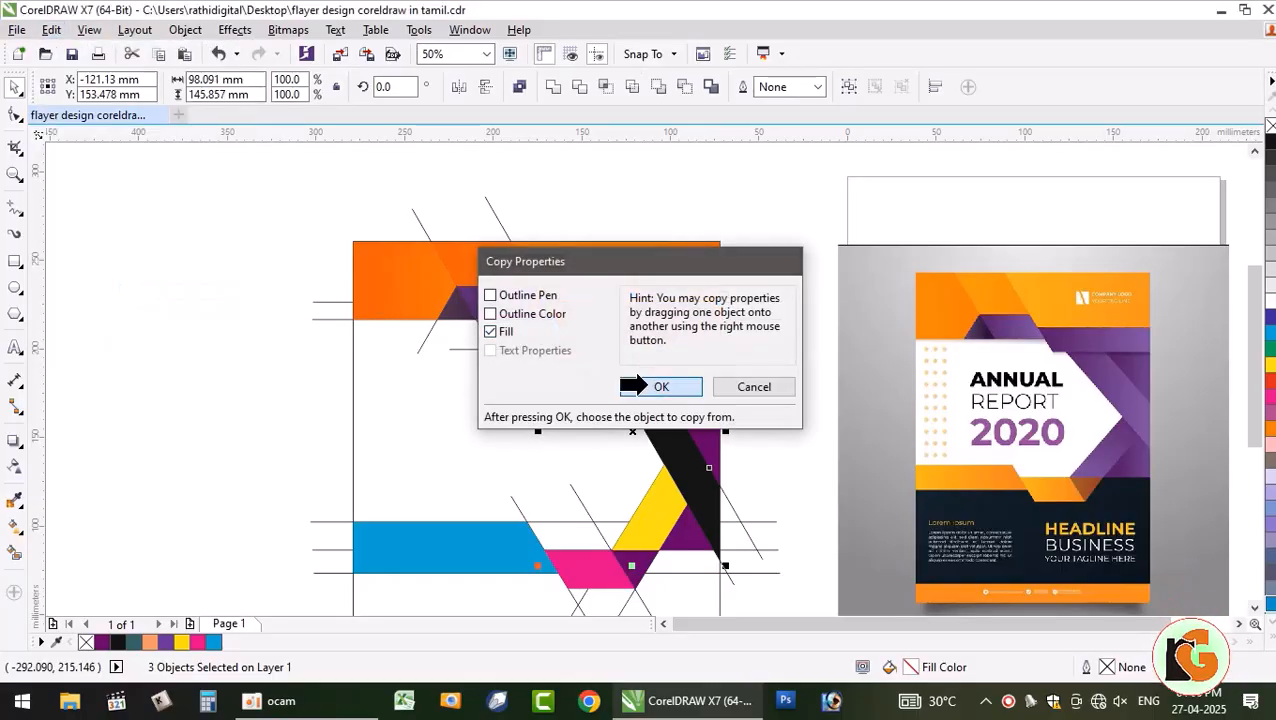
left_click(668, 385)
left_click(510, 310)
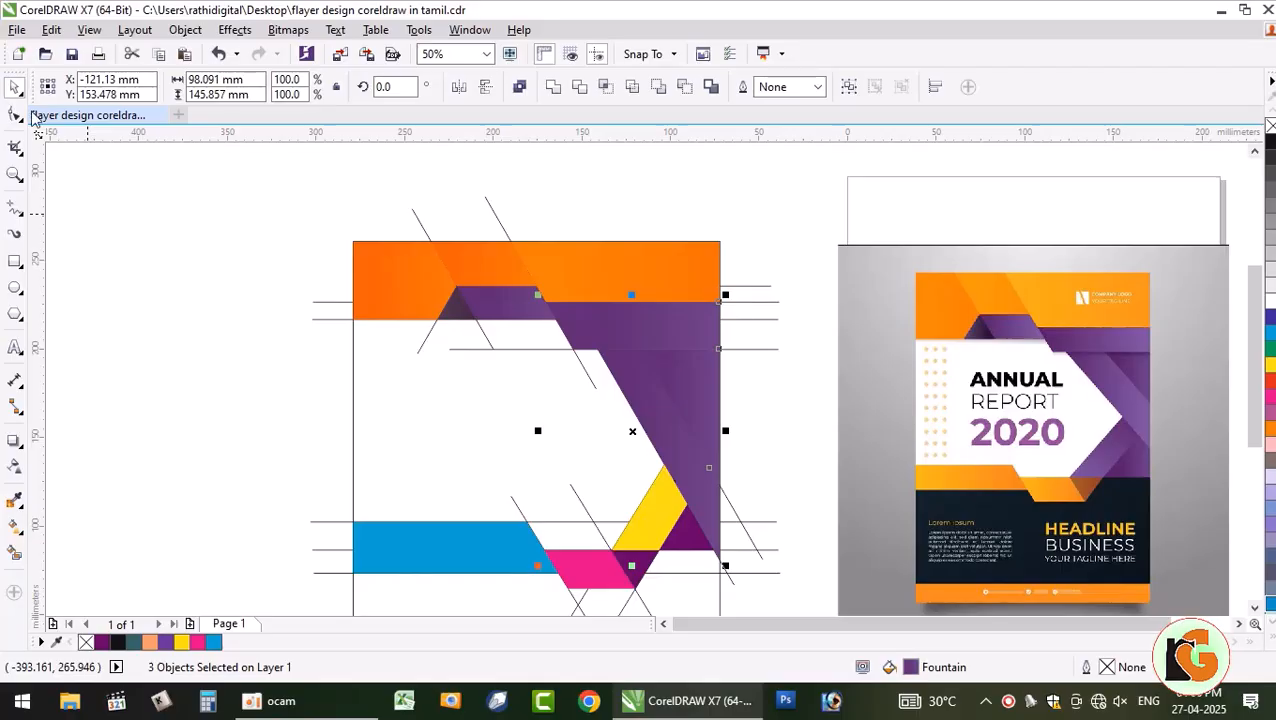
key("Escape")
left_click(695, 332)
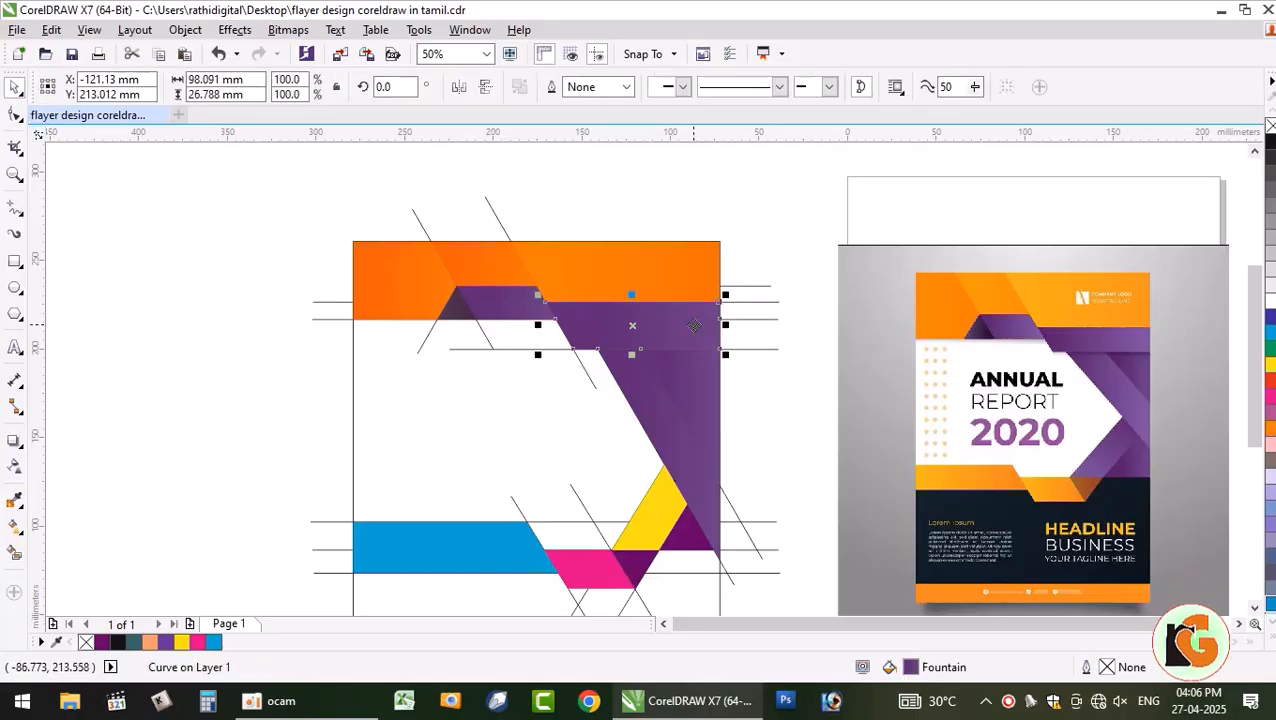
- Darken the top purple band's gradient node to #470A61
left_click(14, 527)
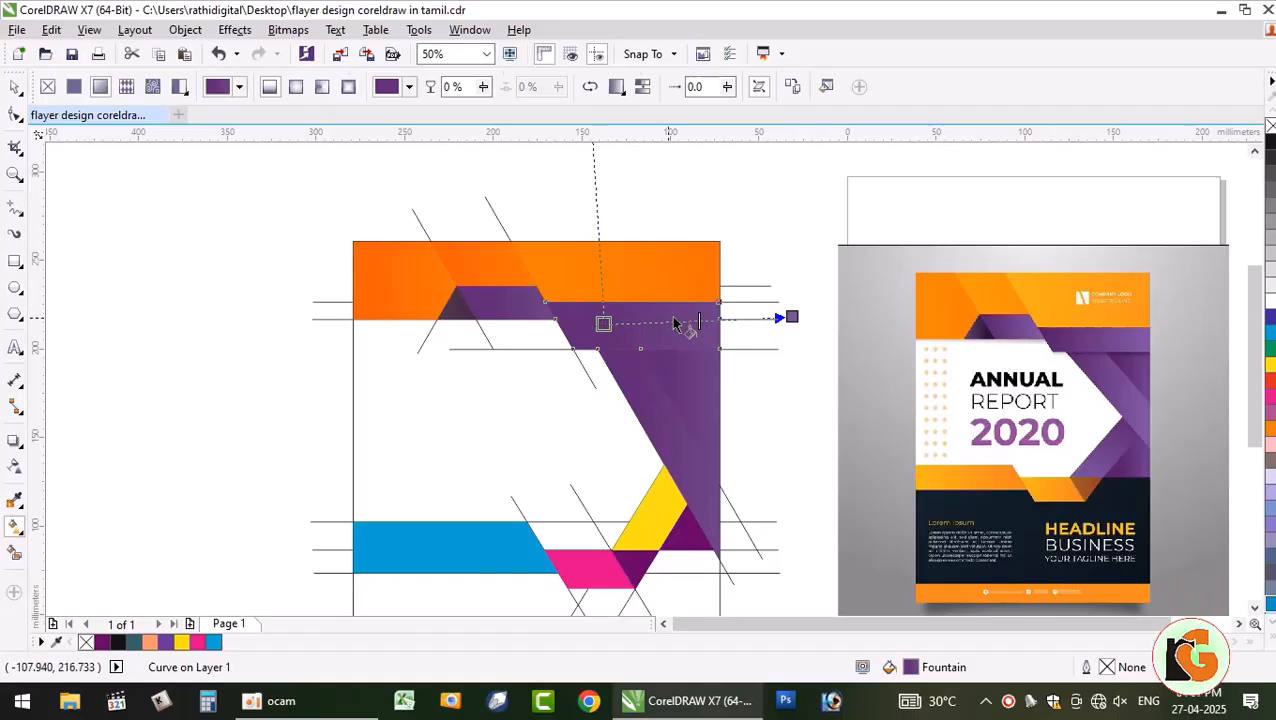
left_click(588, 90)
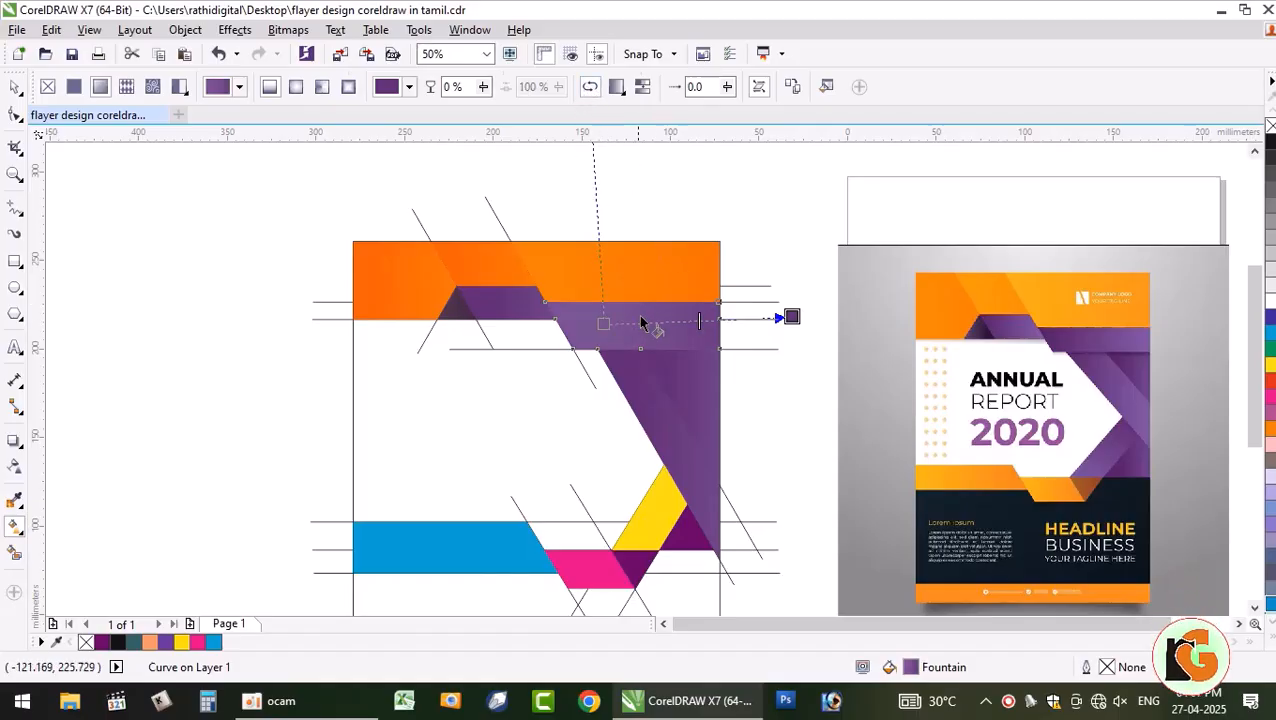
left_click(589, 92)
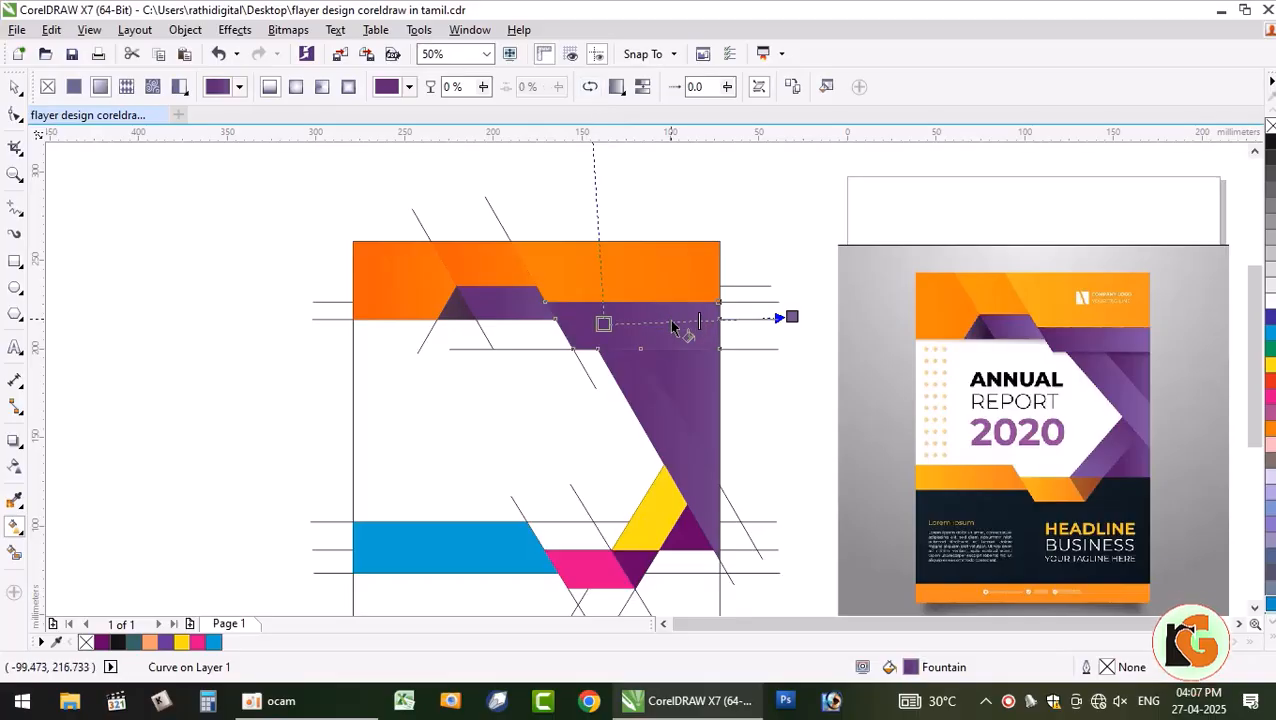
mouse_move(609, 324)
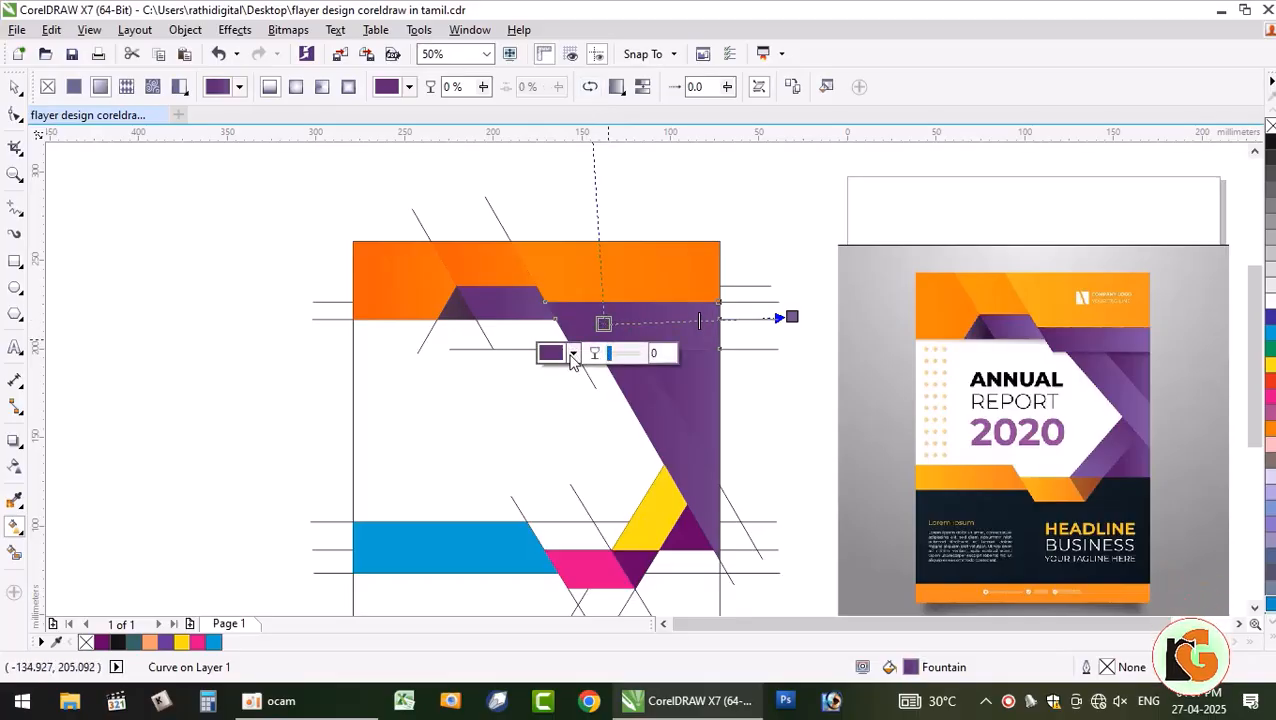
left_click(574, 355)
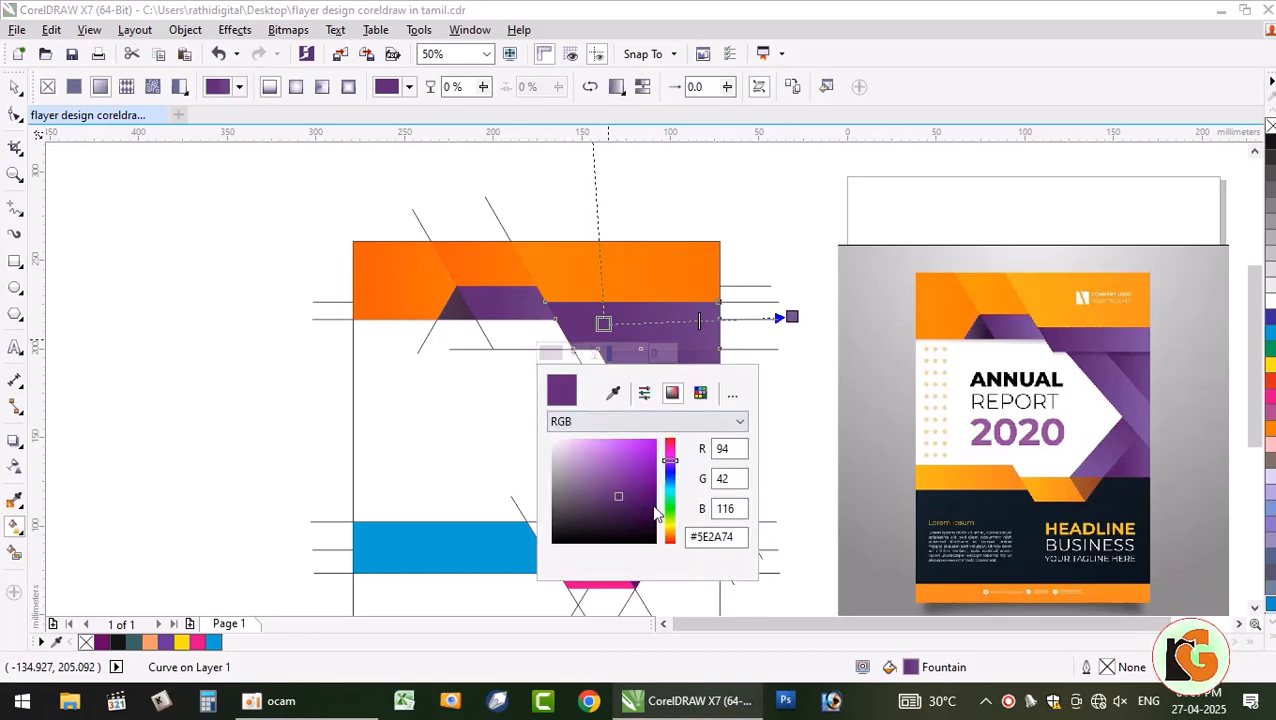
left_click(645, 505)
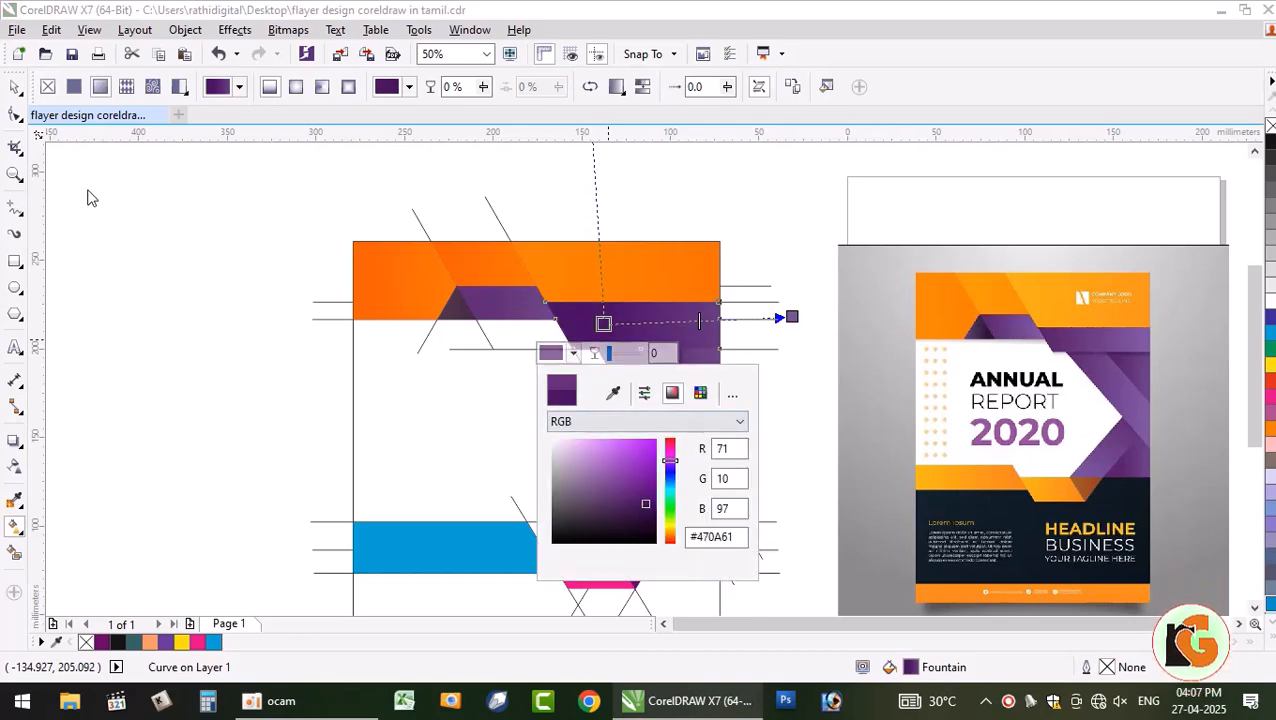
left_click(80, 268)
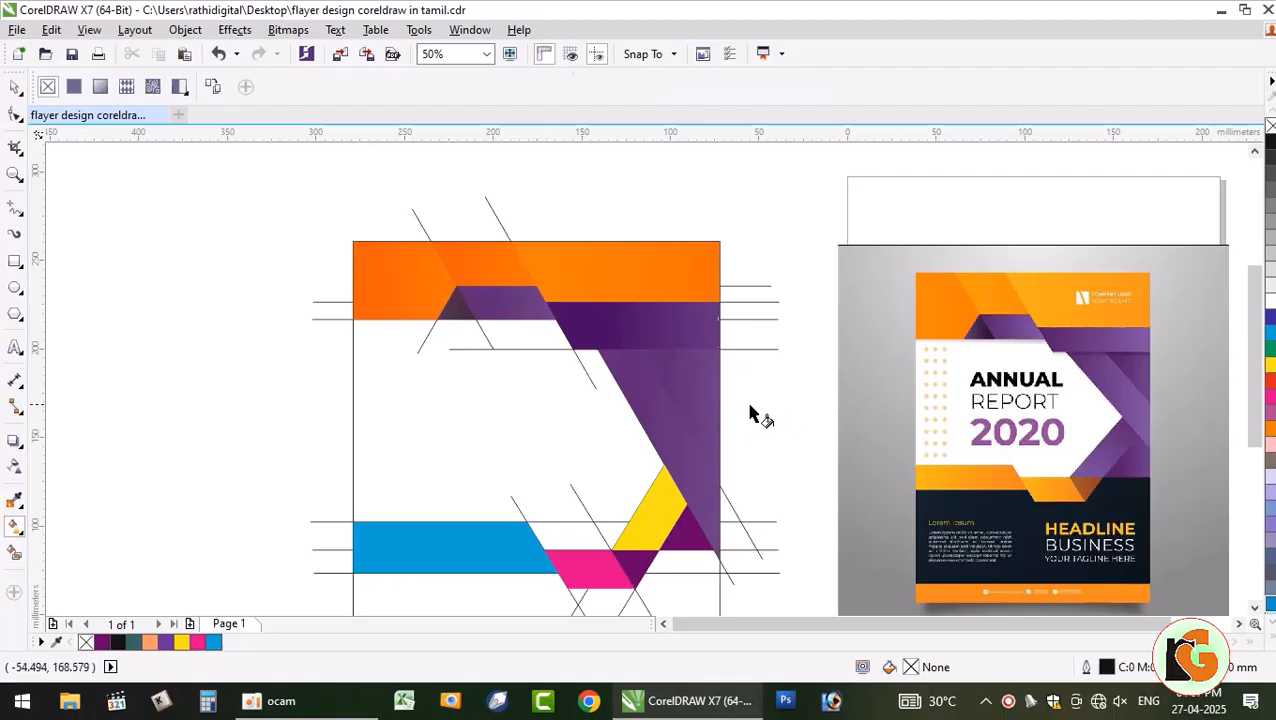
- Darken the diagonal chevron band's start node to #4D0A69
left_click(690, 390)
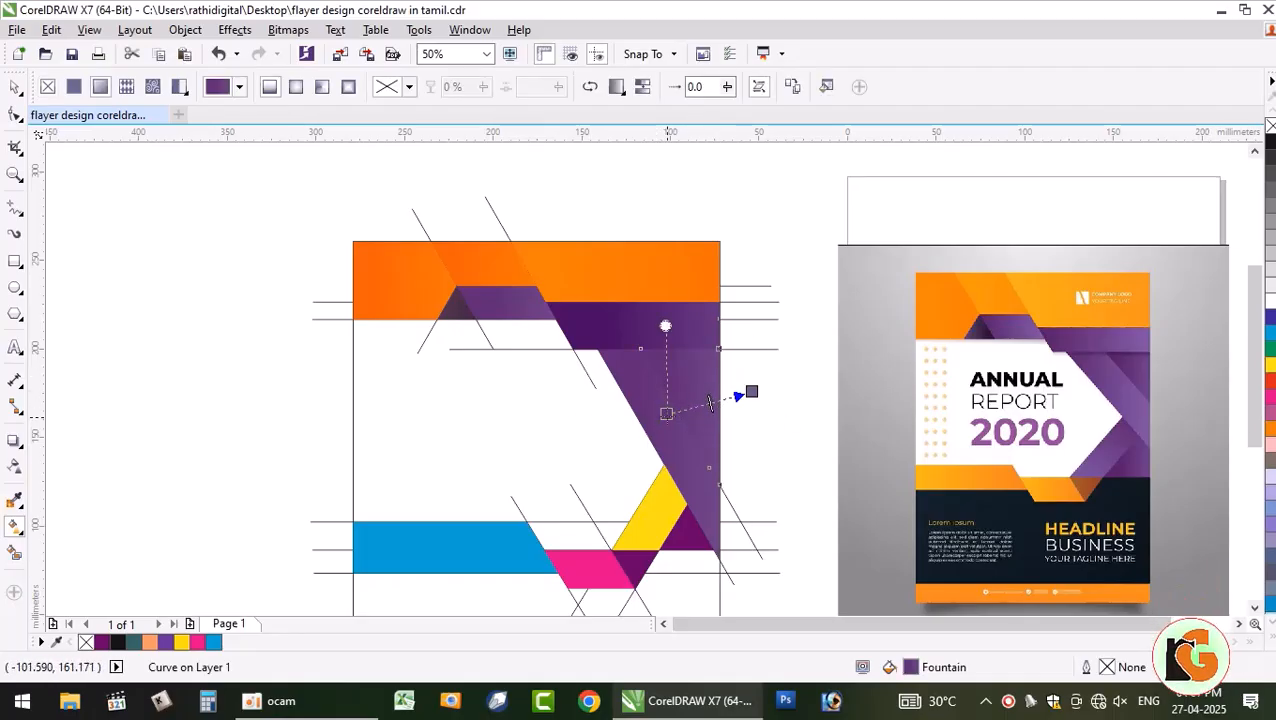
left_click(666, 413)
left_click(651, 444)
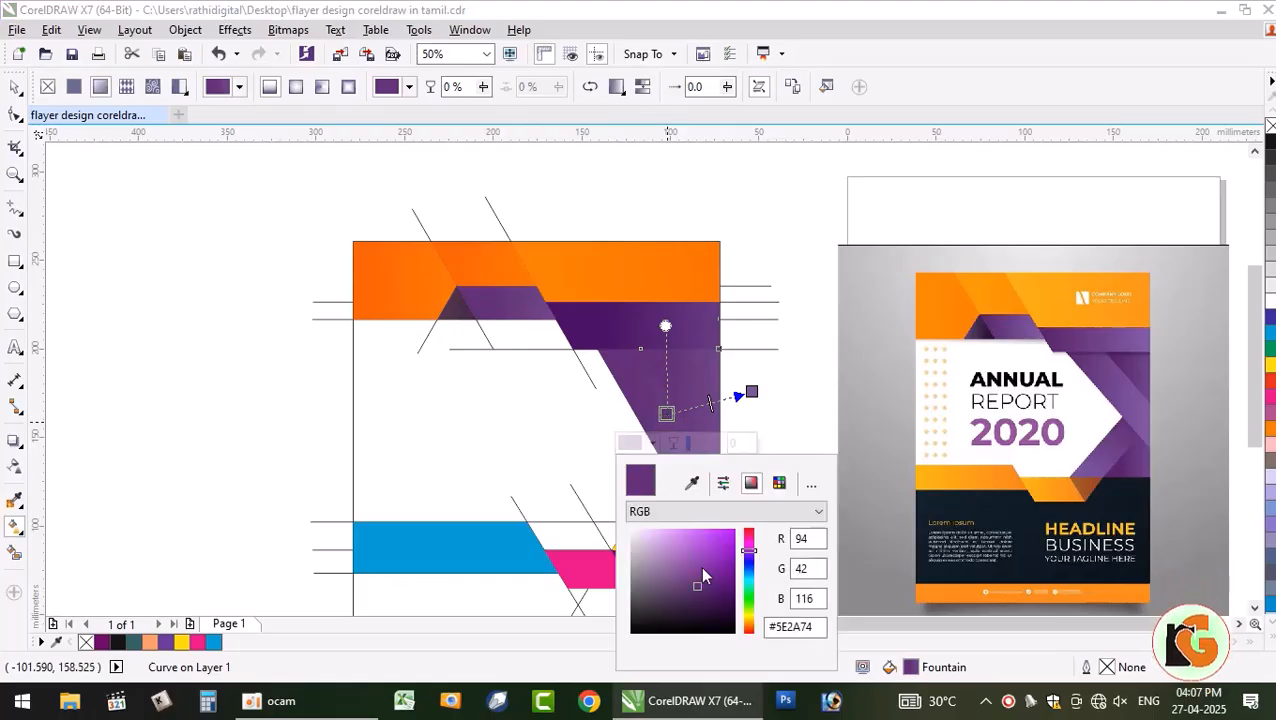
left_click(725, 591)
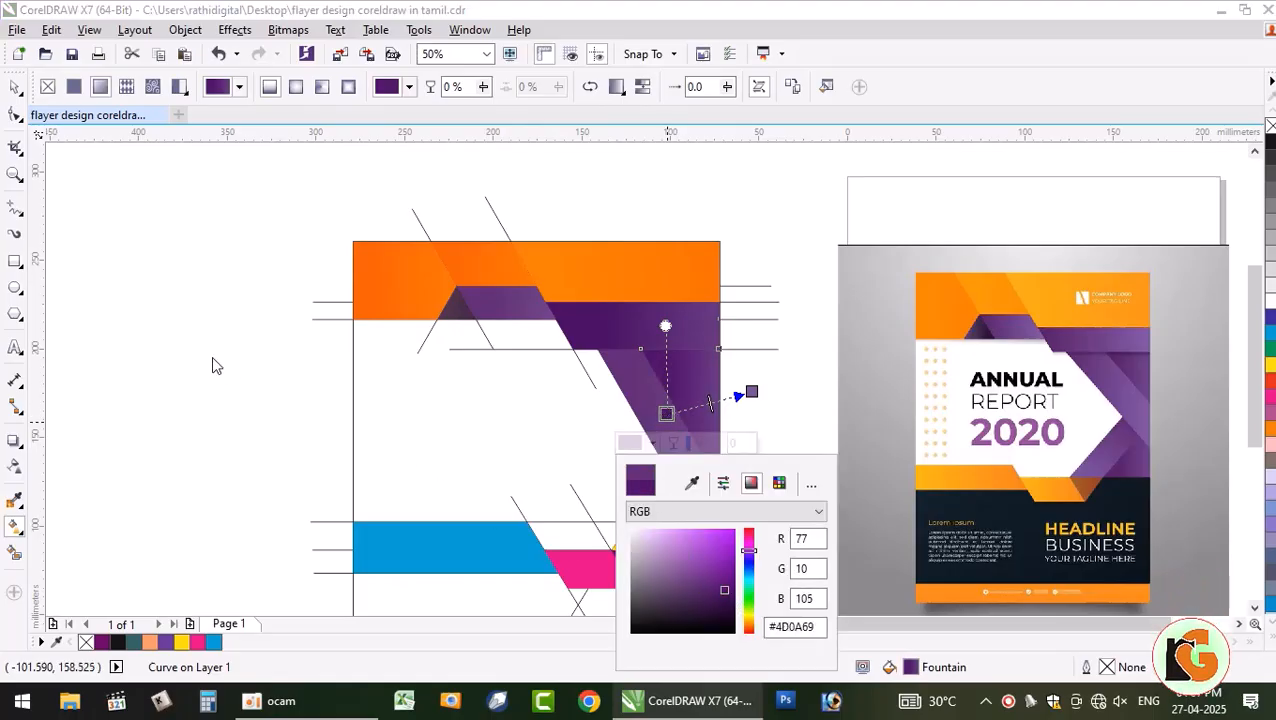
left_click(213, 362)
left_click(15, 88)
left_click(745, 430)
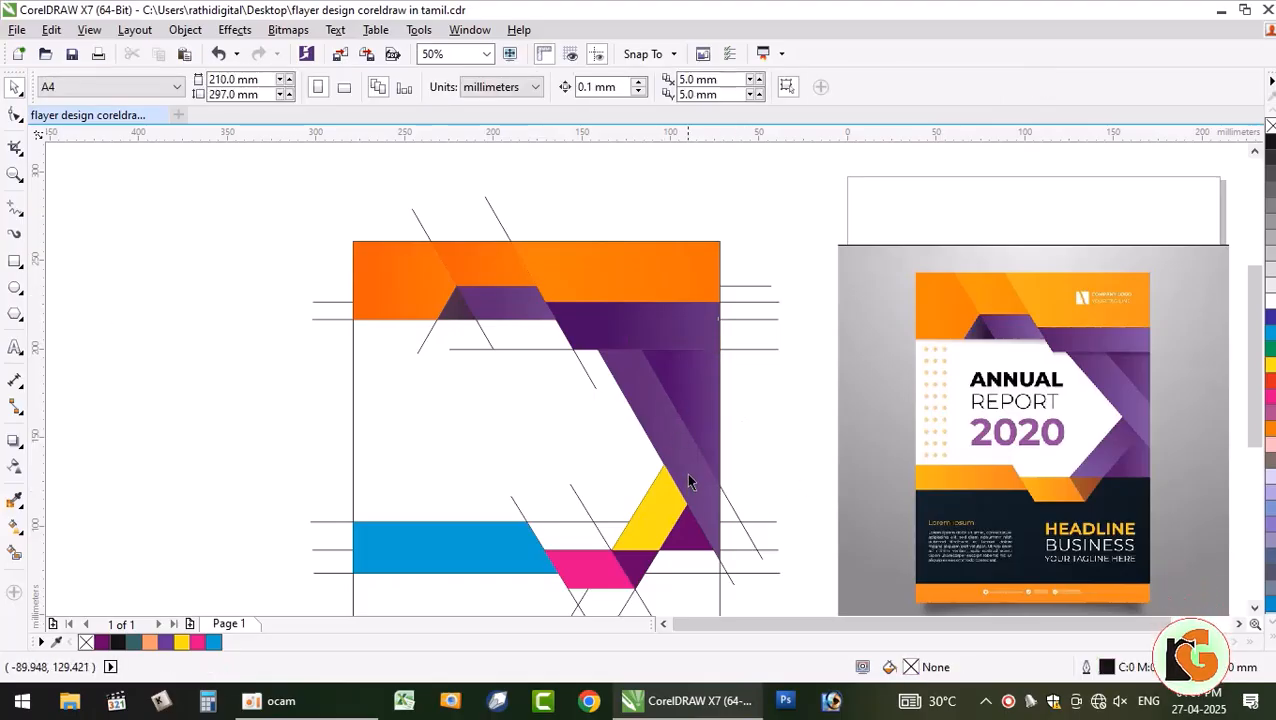
- Copy the purple band's fountain fill onto the yellow triangle and the adjoining dark piece
left_click(662, 527)
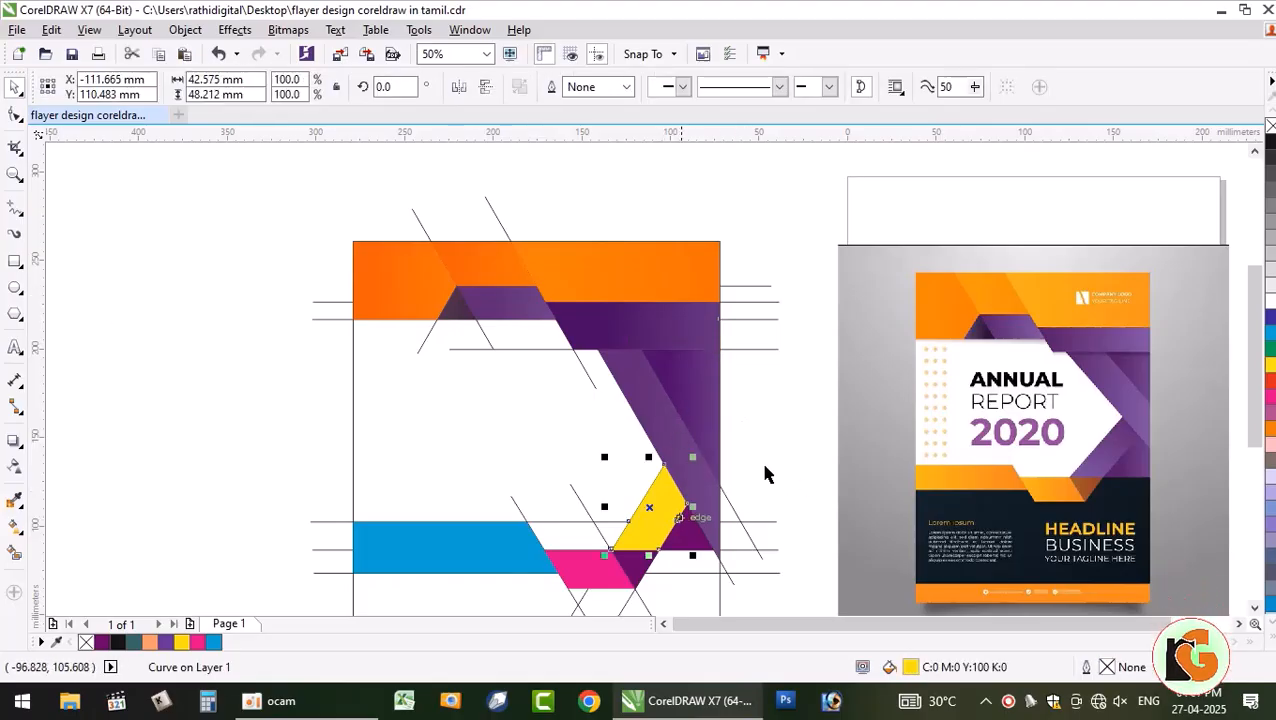
left_click(698, 538, "shift")
left_click(51, 30)
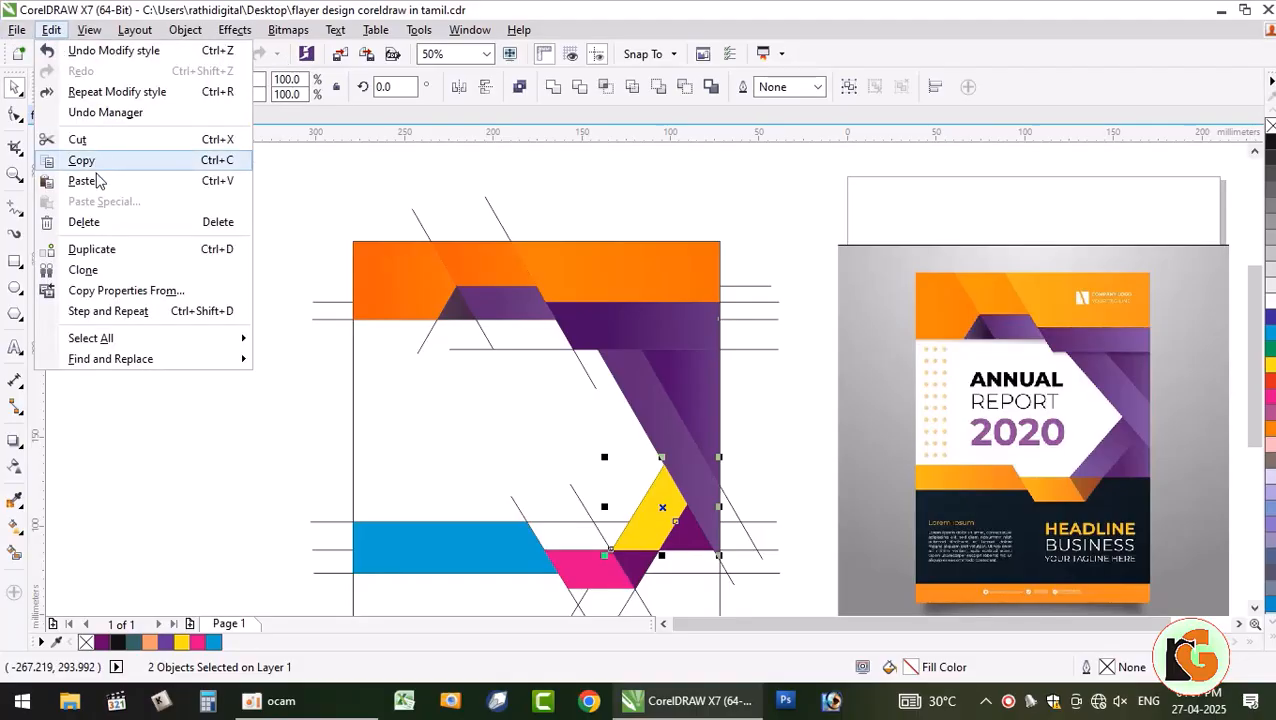
left_click(70, 293)
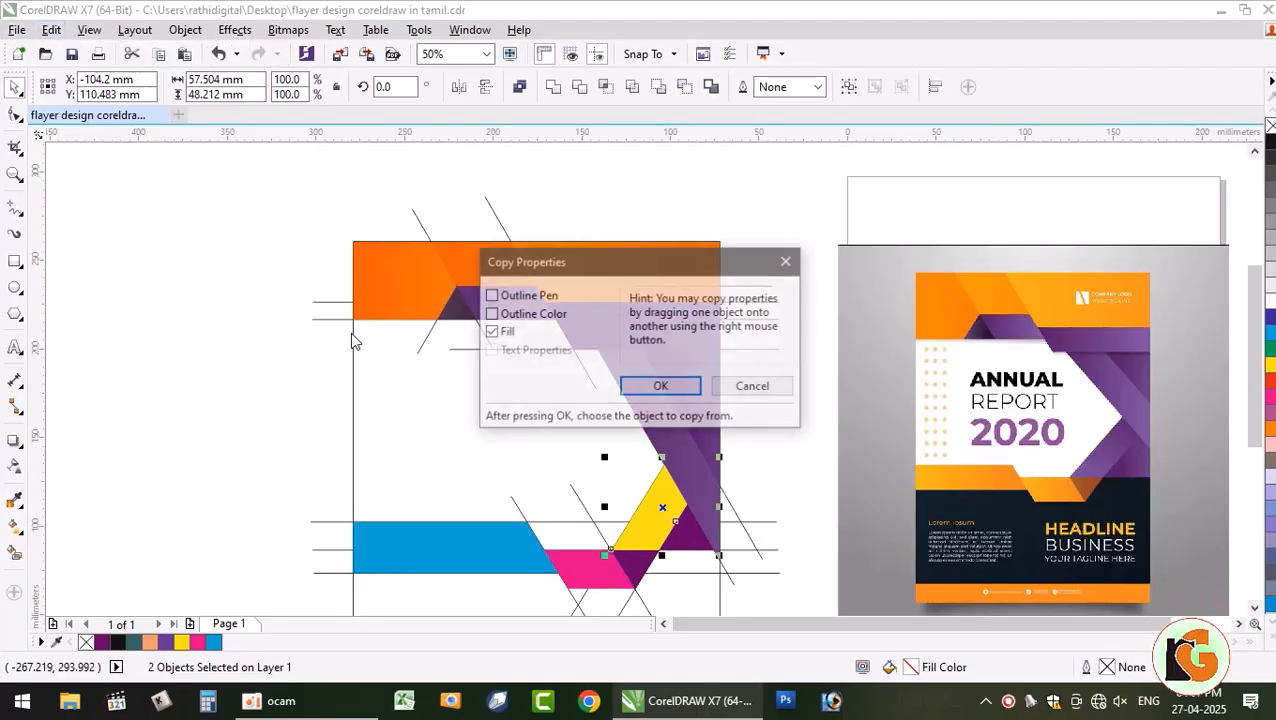
left_click(660, 385)
left_click(714, 449)
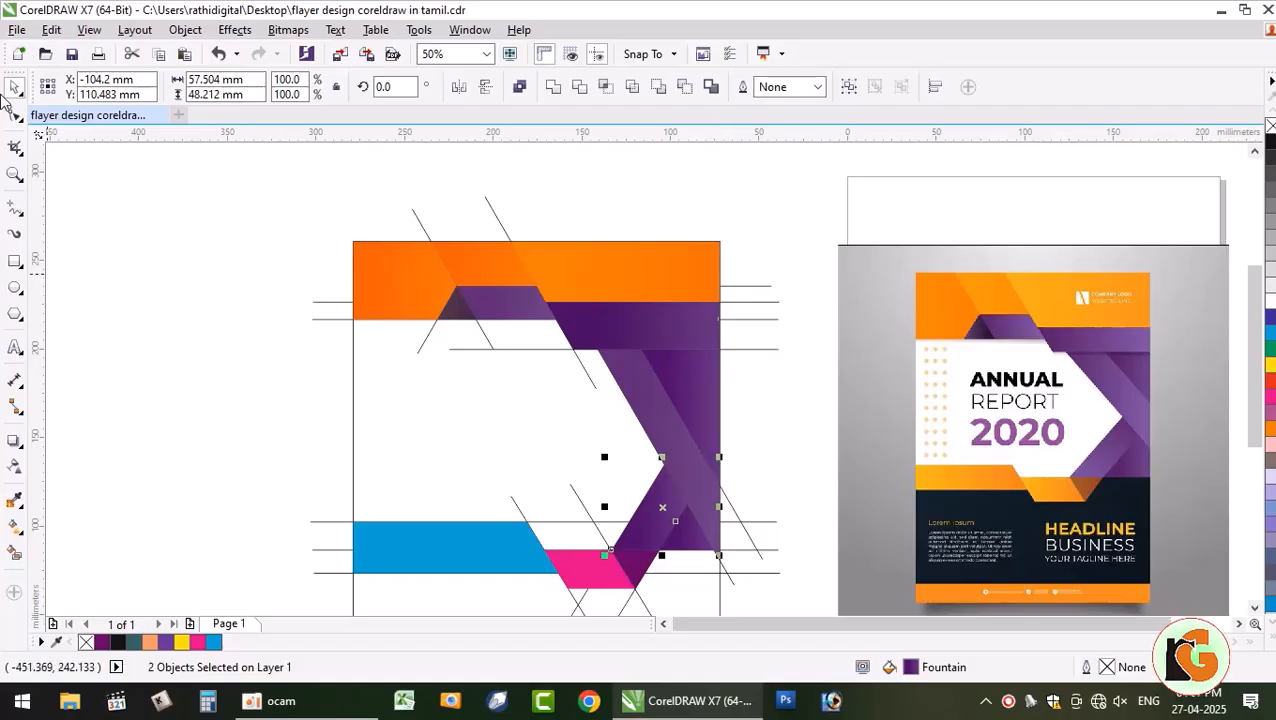
key("Escape")
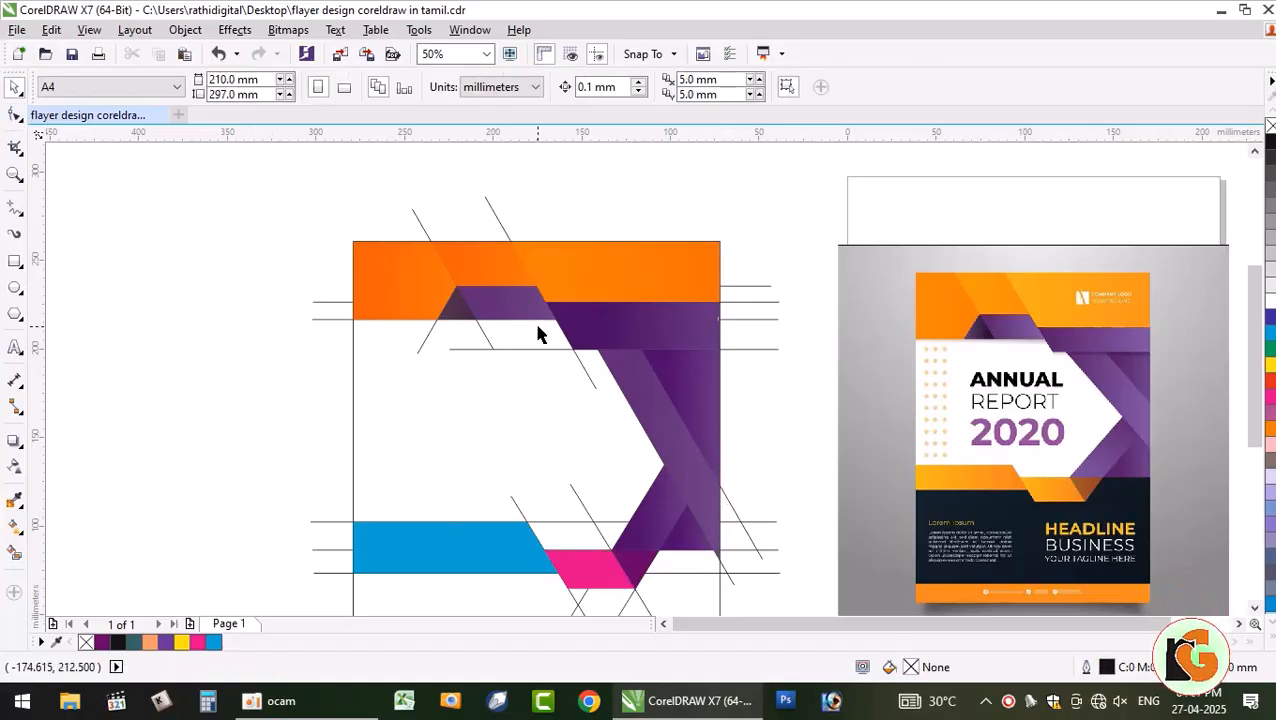
- Give the small triangle a right-to-left fountain fill with a brown sampled from the flyer
left_click(652, 548)
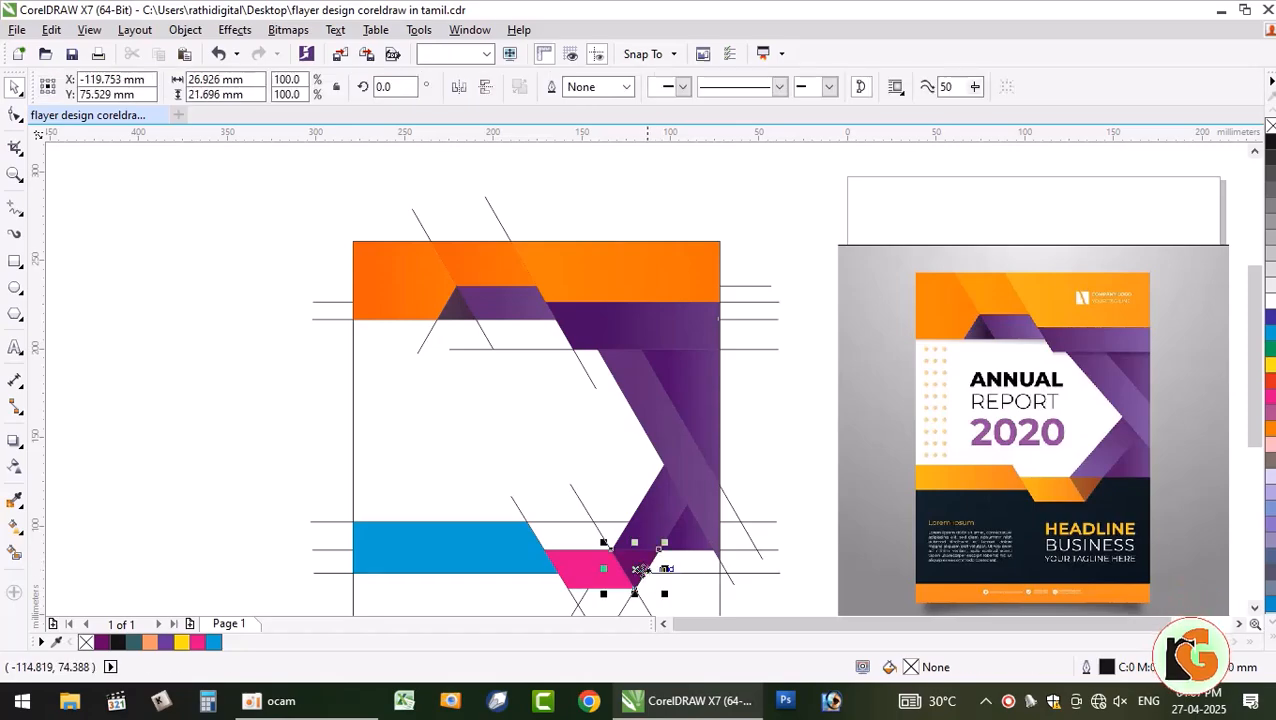
left_click(13, 557)
left_click(14, 525)
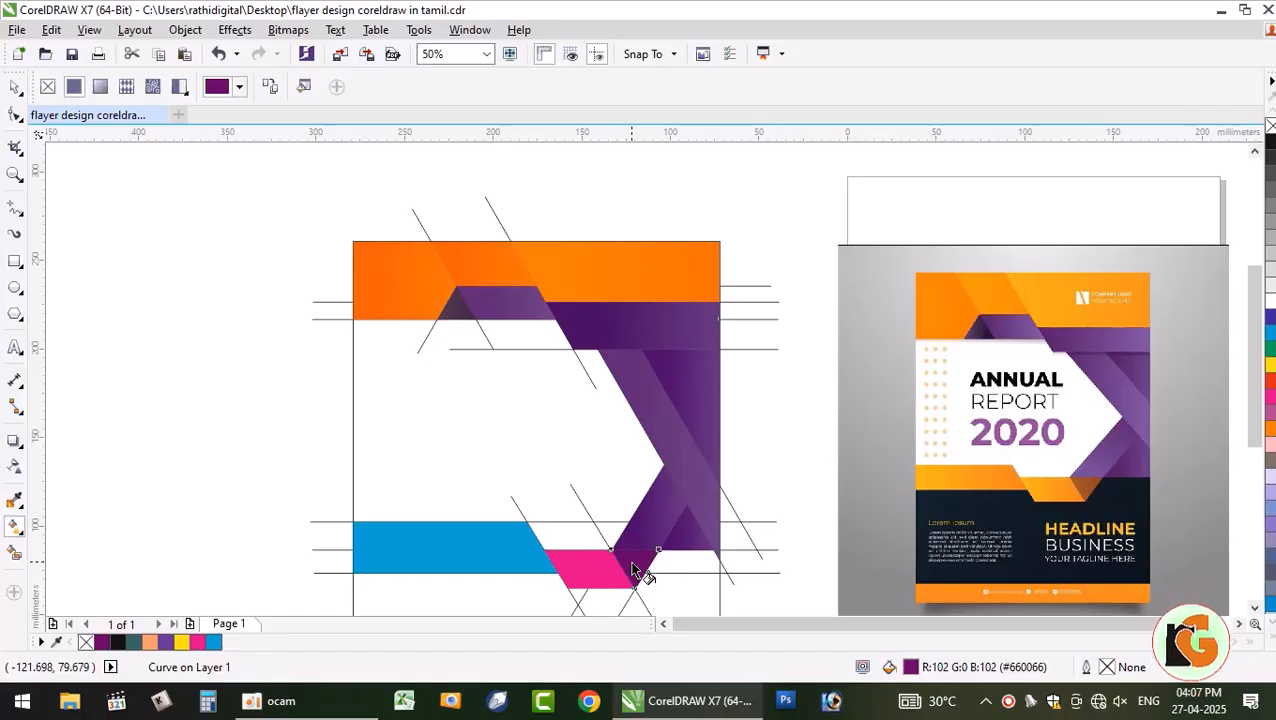
left_click_drag(640, 563, 552, 568)
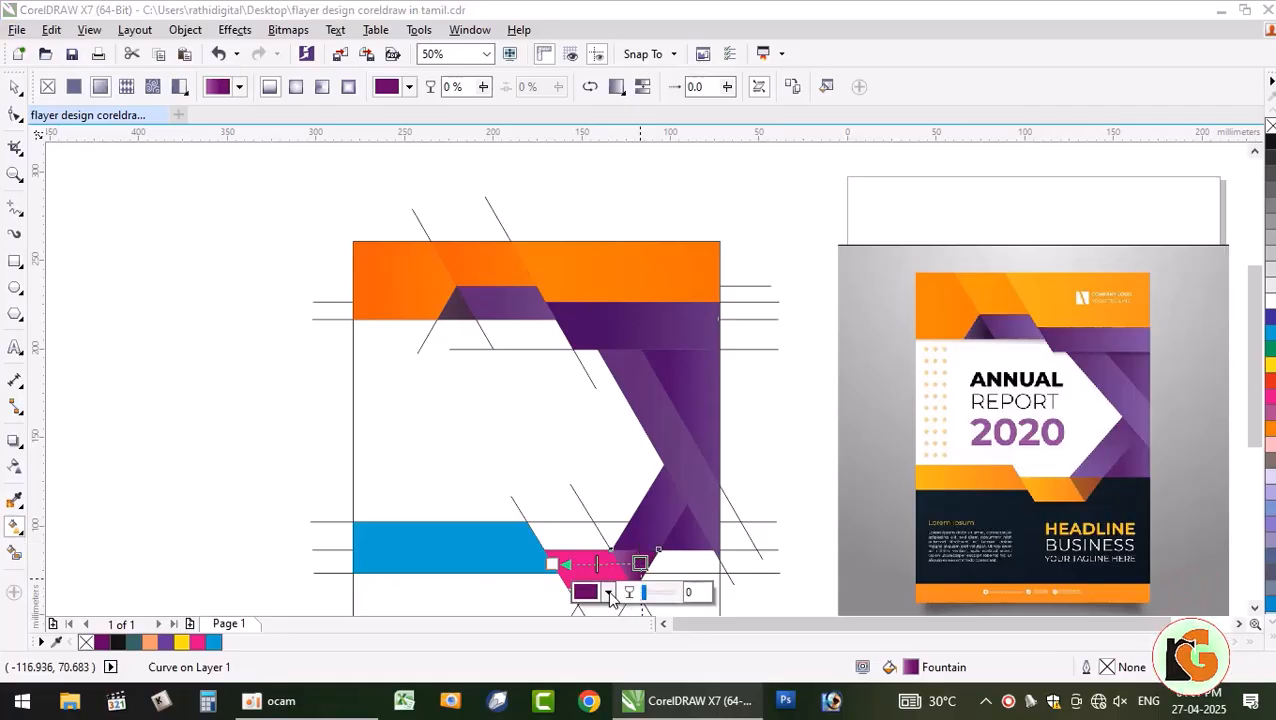
left_click(610, 592)
left_click(647, 393)
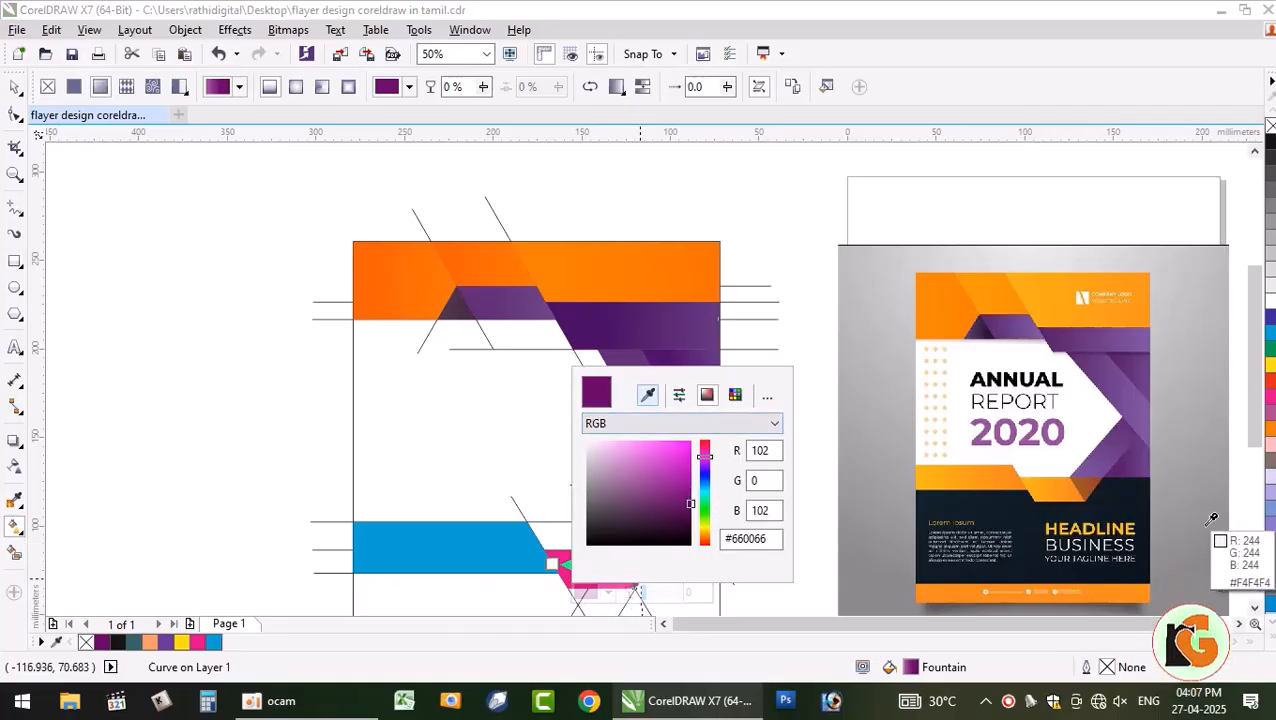
left_click(1095, 485)
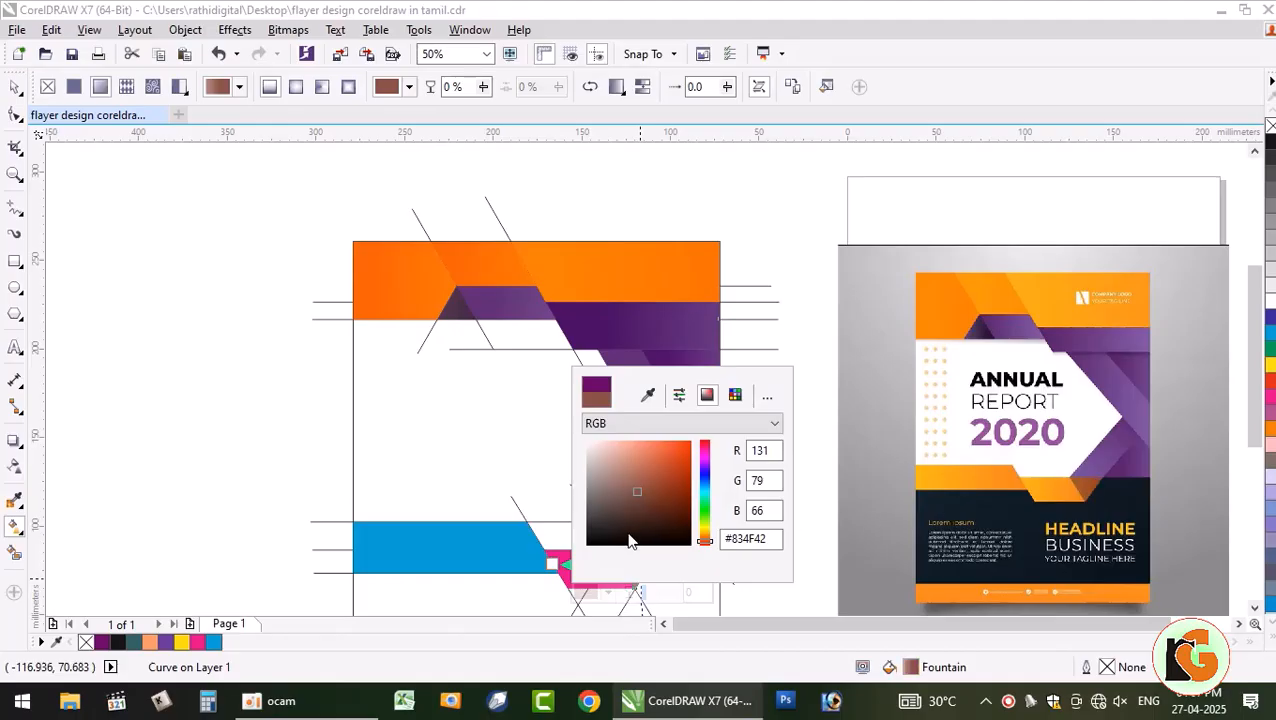
left_click(236, 372)
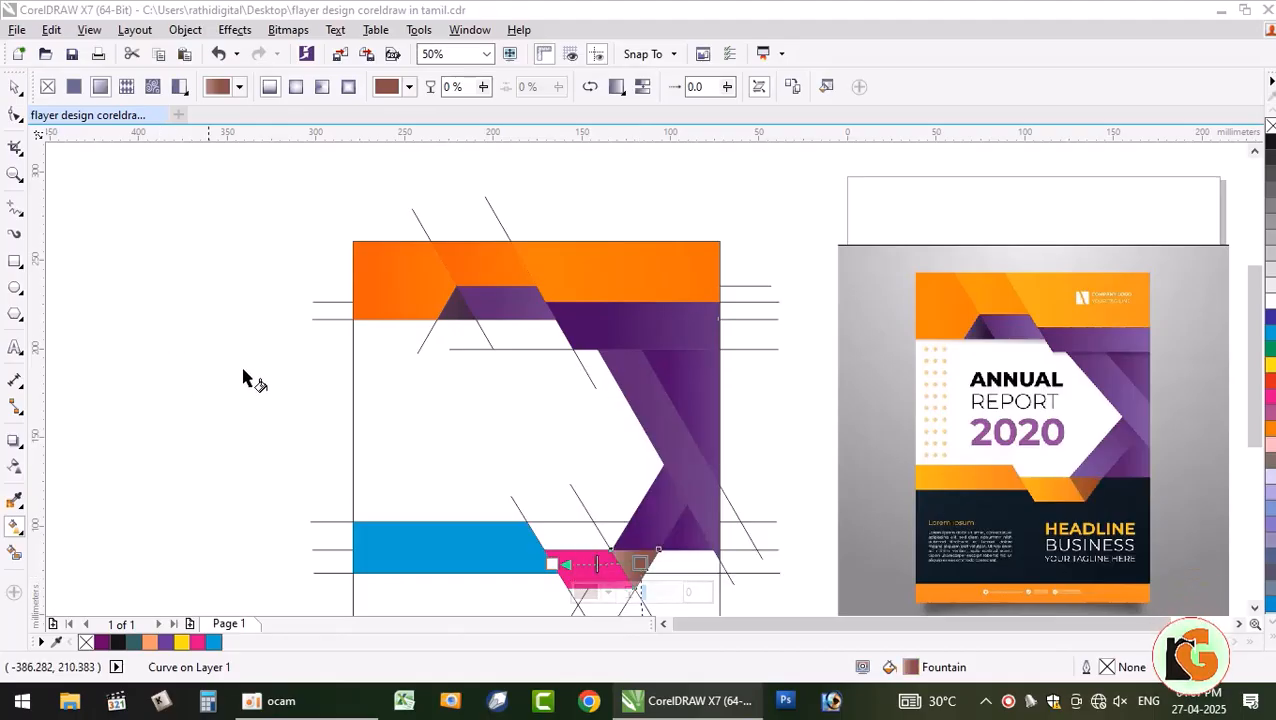
- Set the gradient's start node to an orange-brown sampled from the cover image
left_click(552, 564)
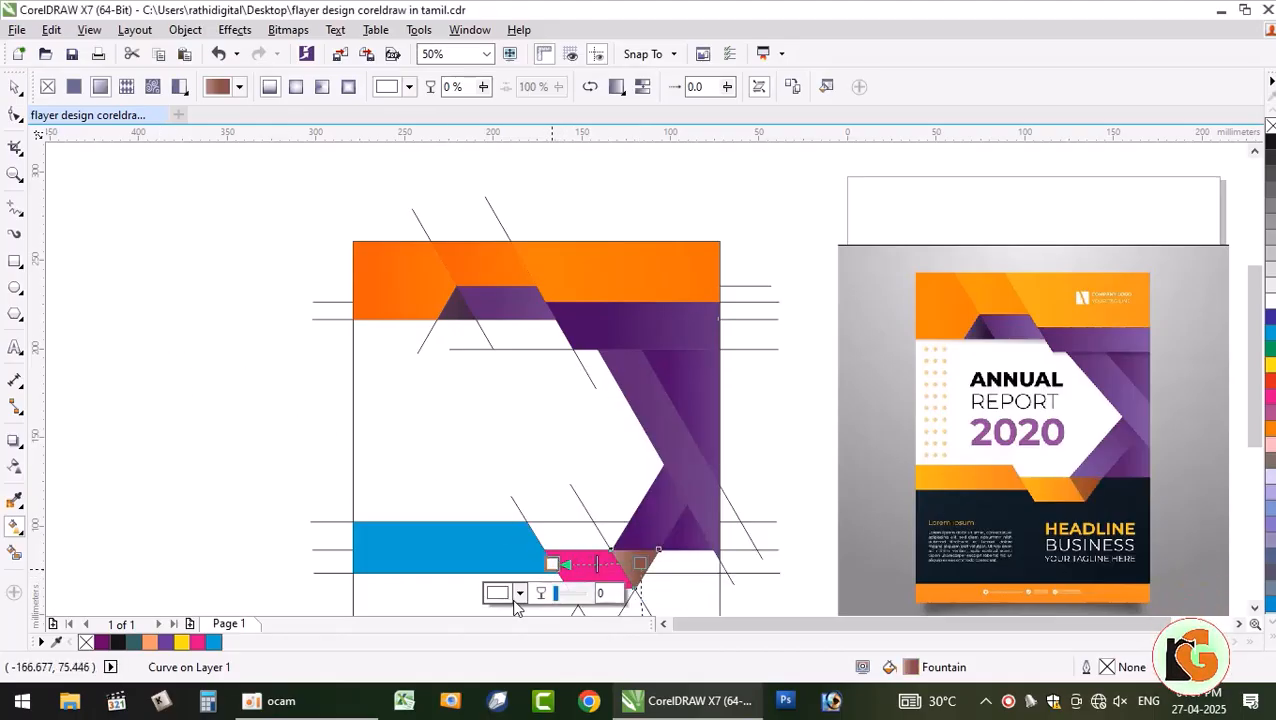
left_click(519, 593)
left_click(561, 399)
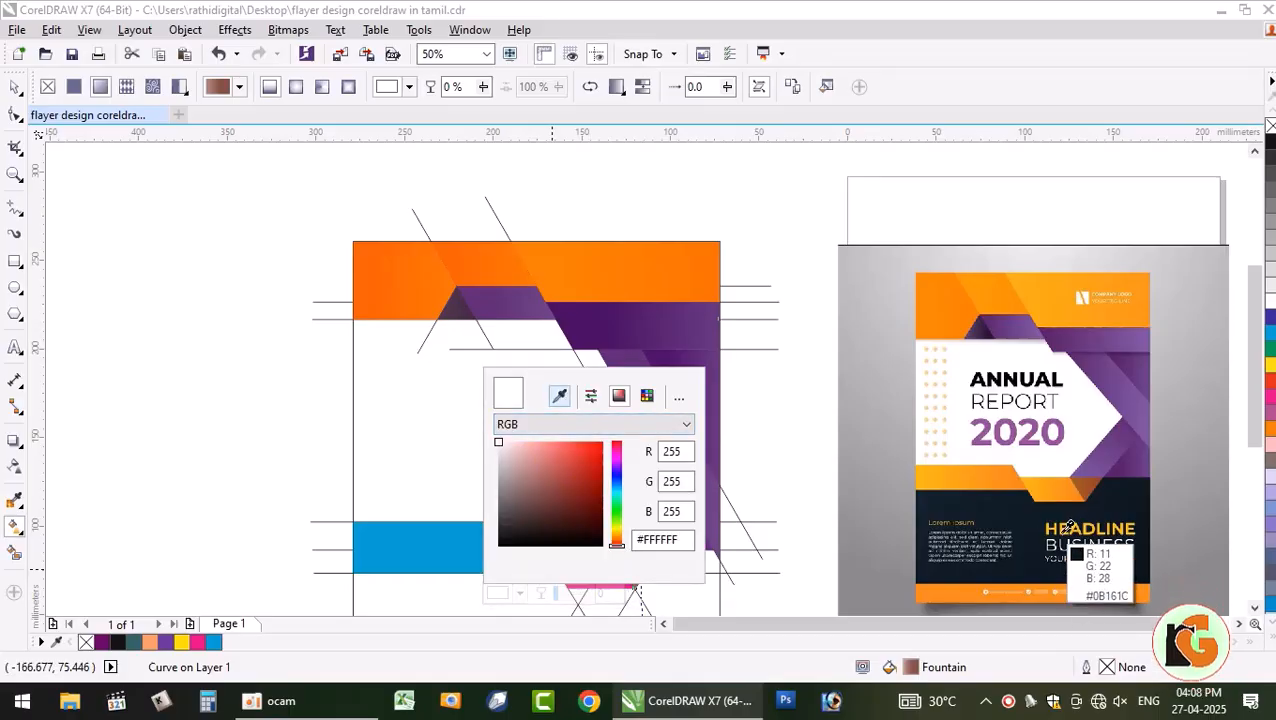
left_click(1080, 476)
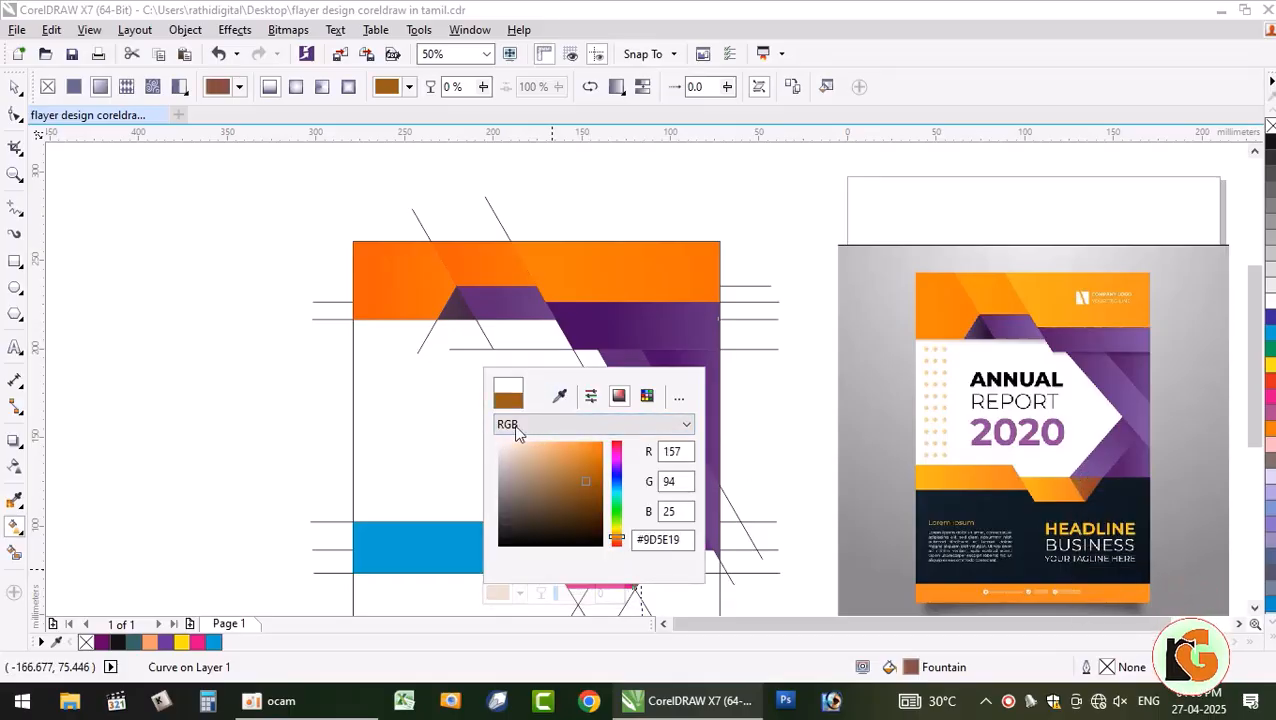
left_click(202, 297)
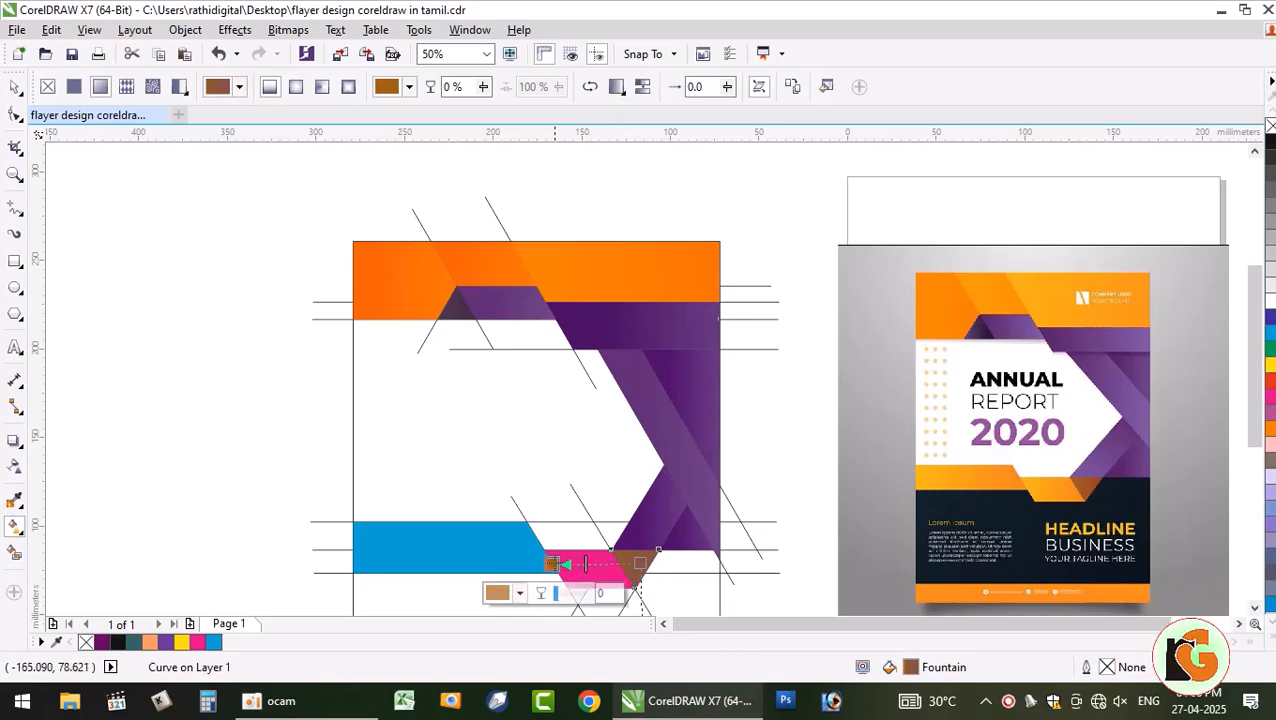
left_click(519, 593)
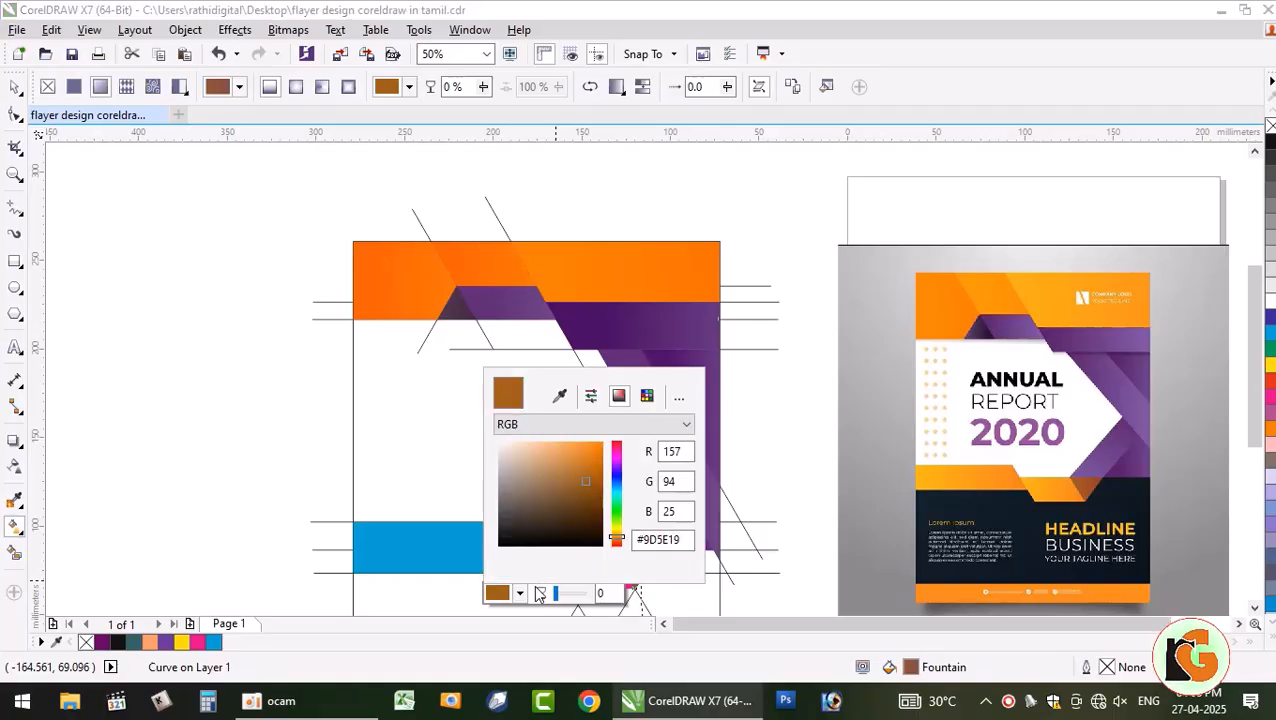
left_click(201, 384)
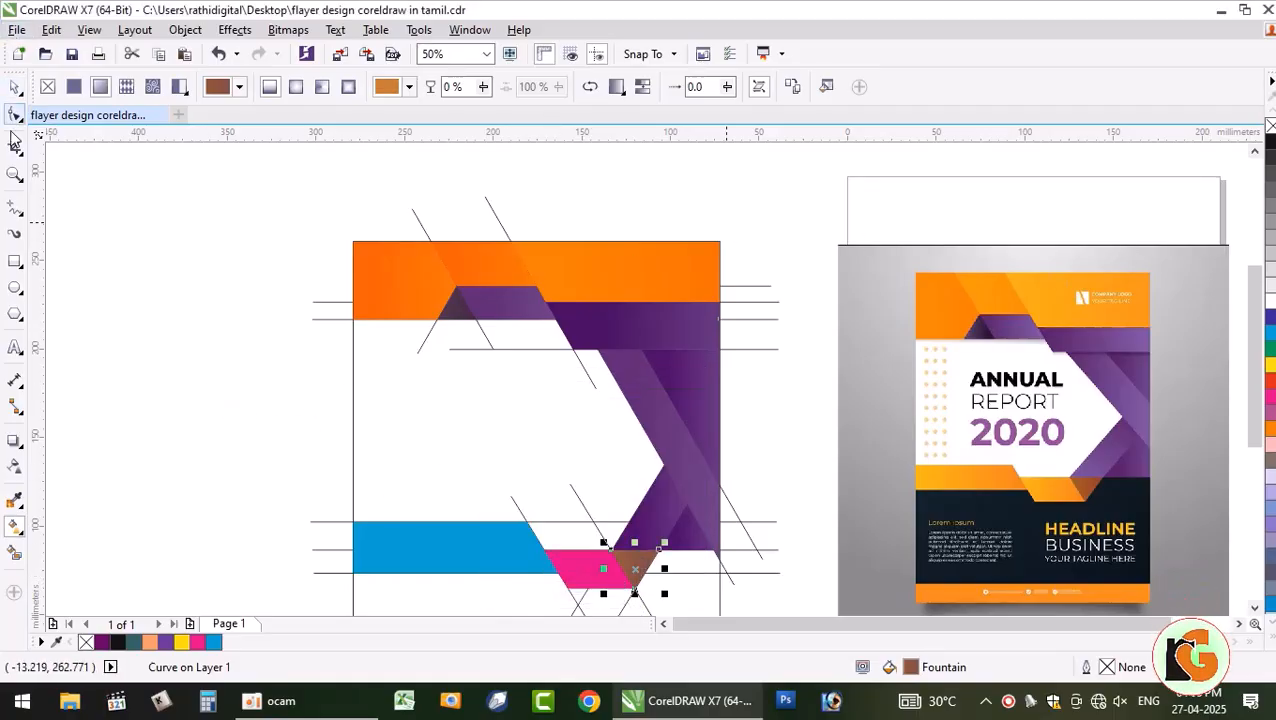
left_click(15, 88)
- Copy the top orange band's fountain fill onto the pink shape at the bottom
left_click(764, 533)
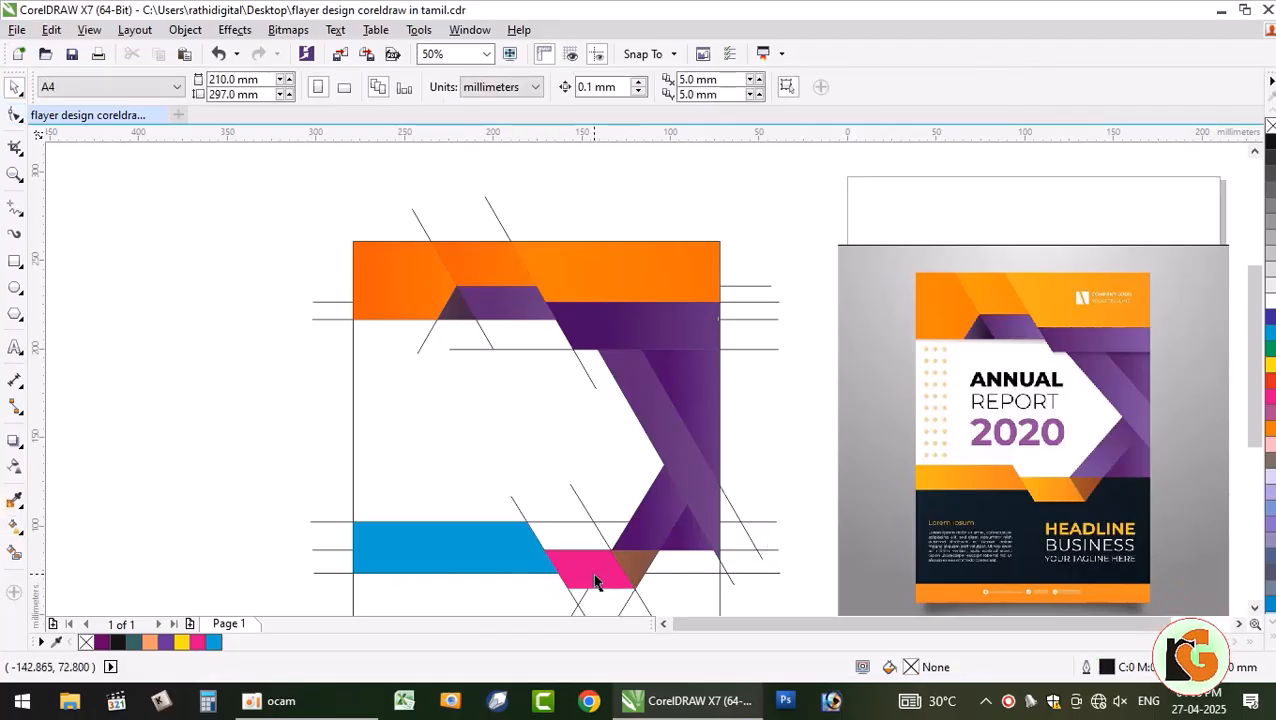
left_click(594, 583)
left_click(618, 586, "shift")
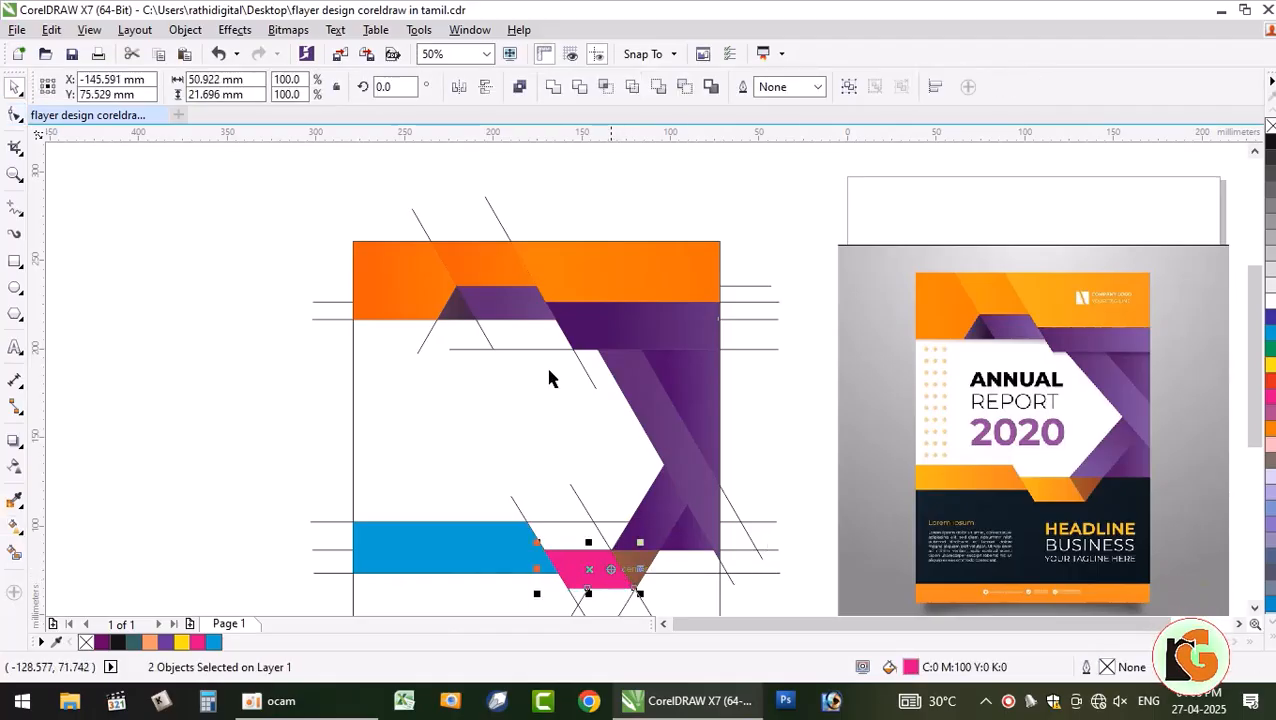
left_click(296, 474)
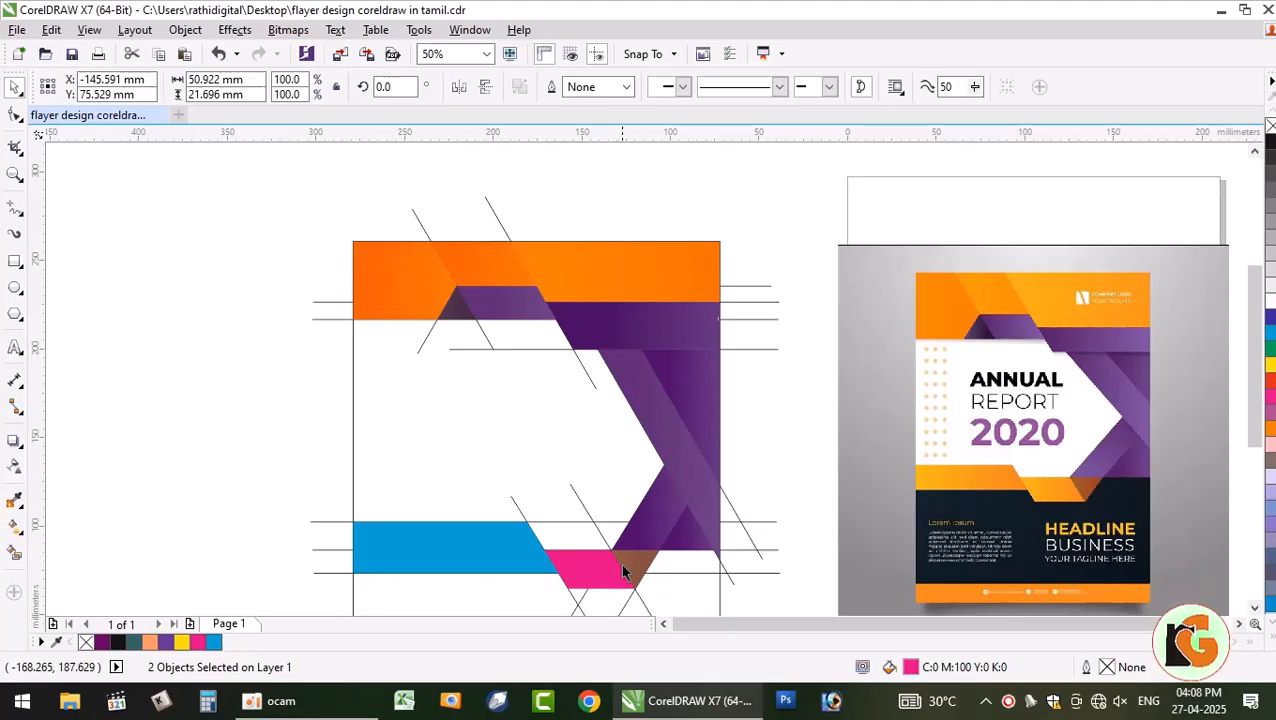
left_click(606, 574)
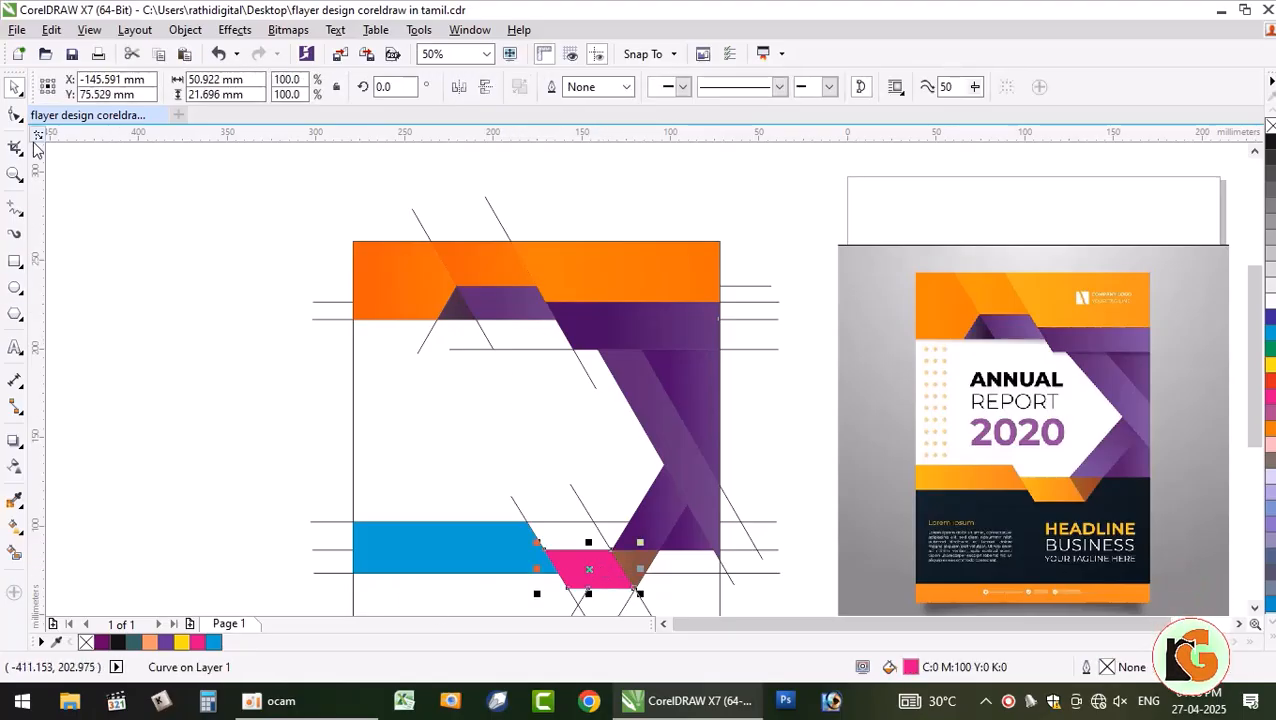
left_click(52, 30)
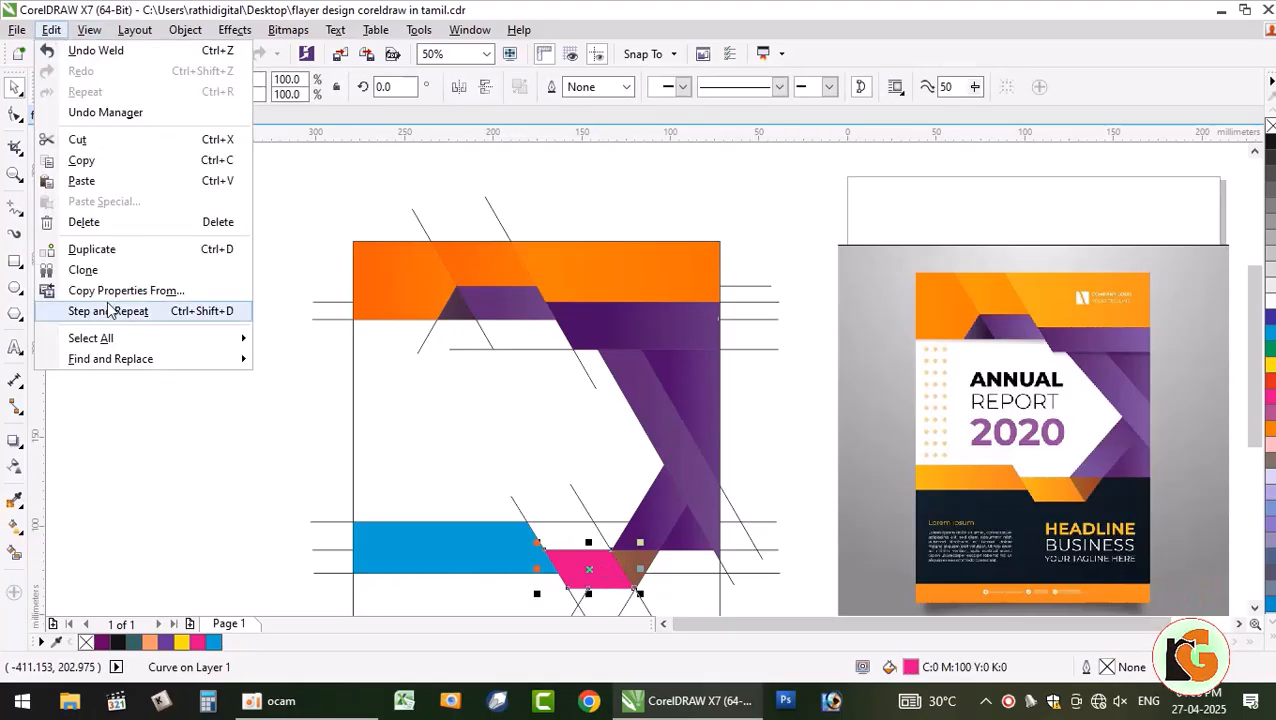
left_click(125, 290)
left_click(628, 384)
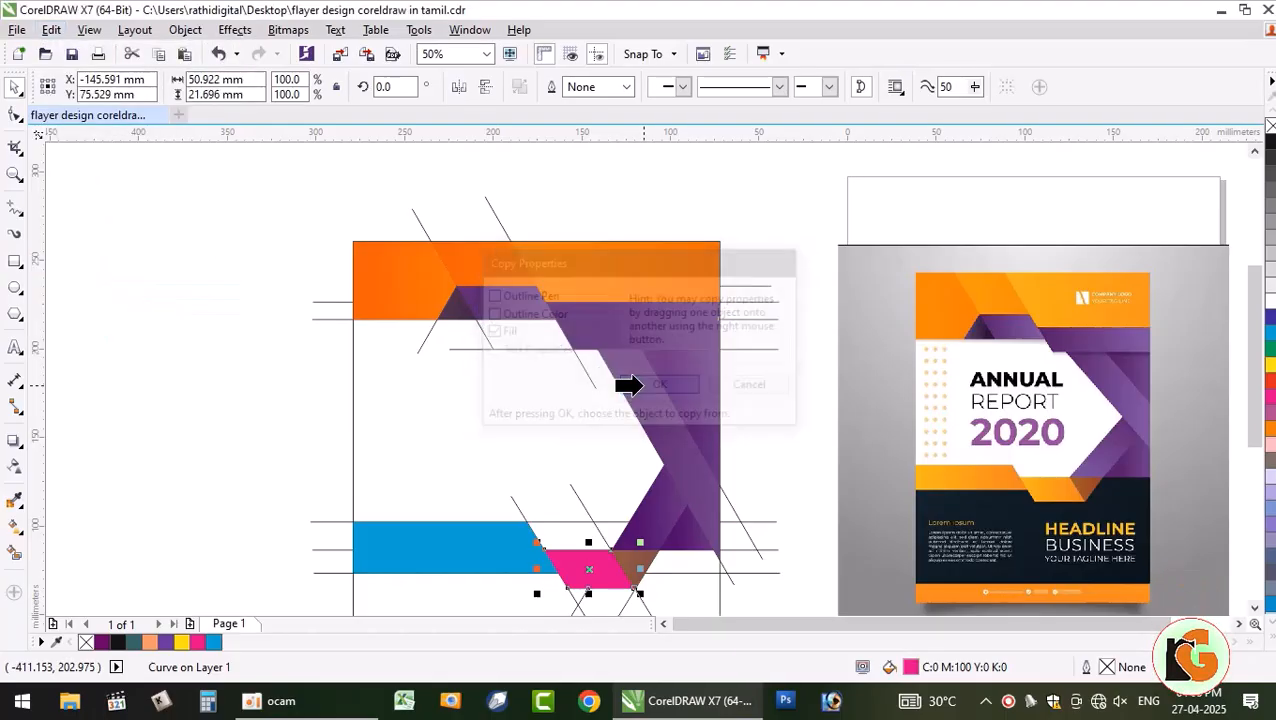
left_click(470, 264)
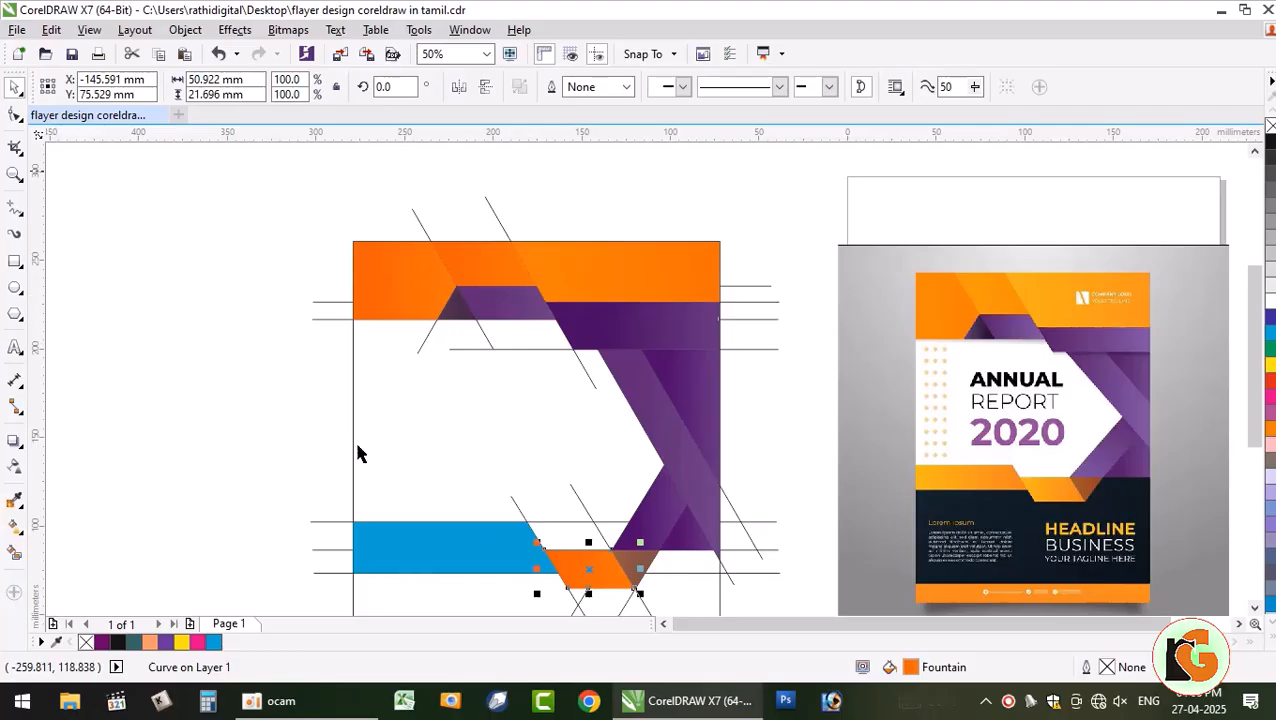
left_click(687, 604)
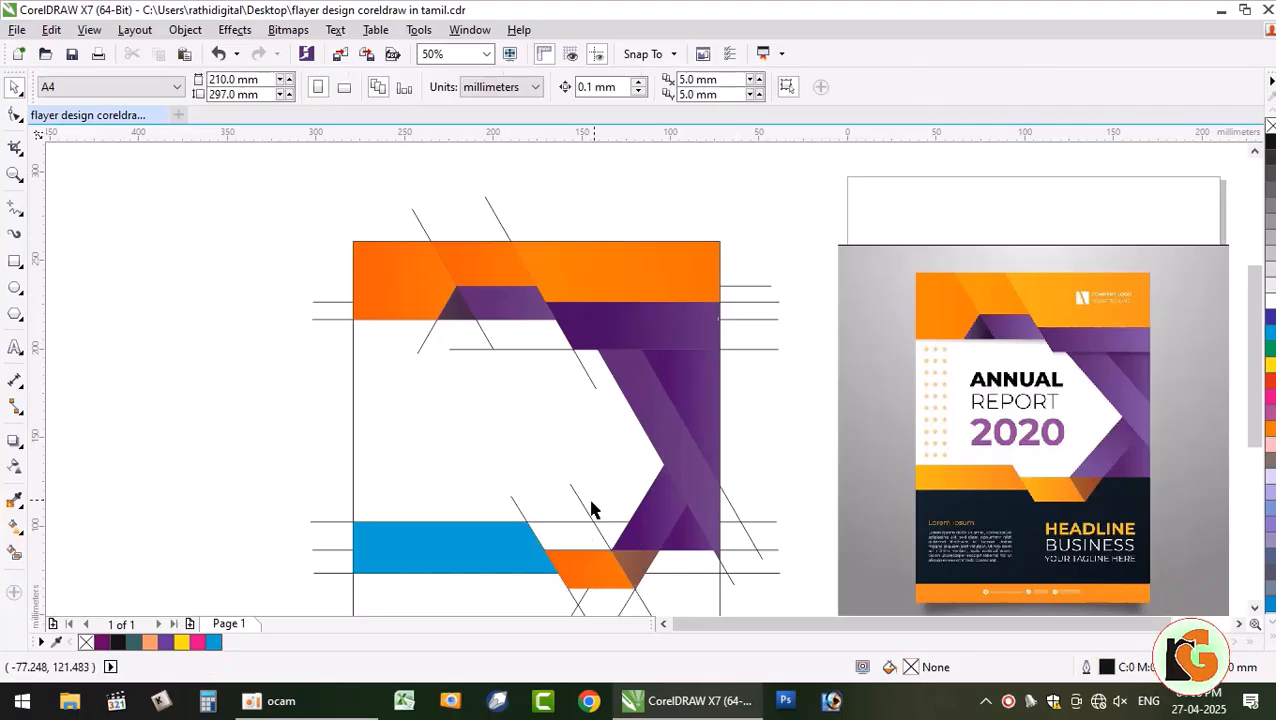
- Copy the top orange band's fountain fill onto the blue lower-left band
left_click(487, 558)
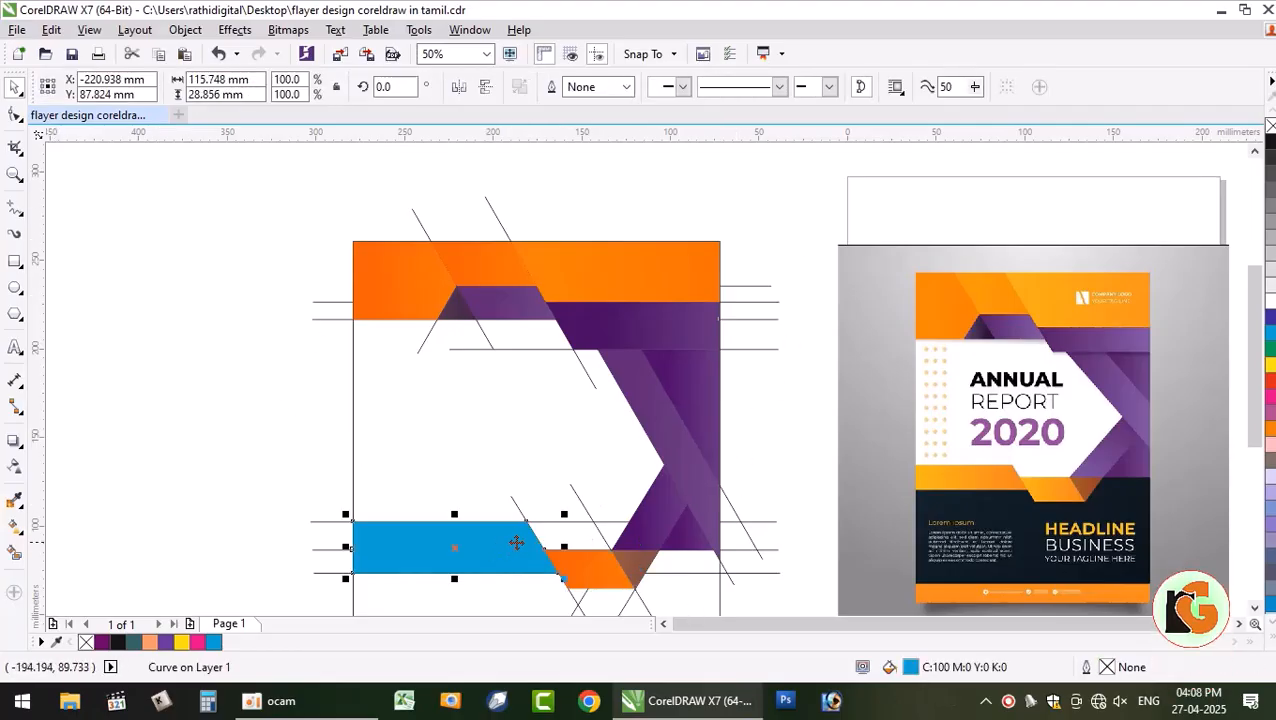
left_click(55, 30)
left_click(126, 290)
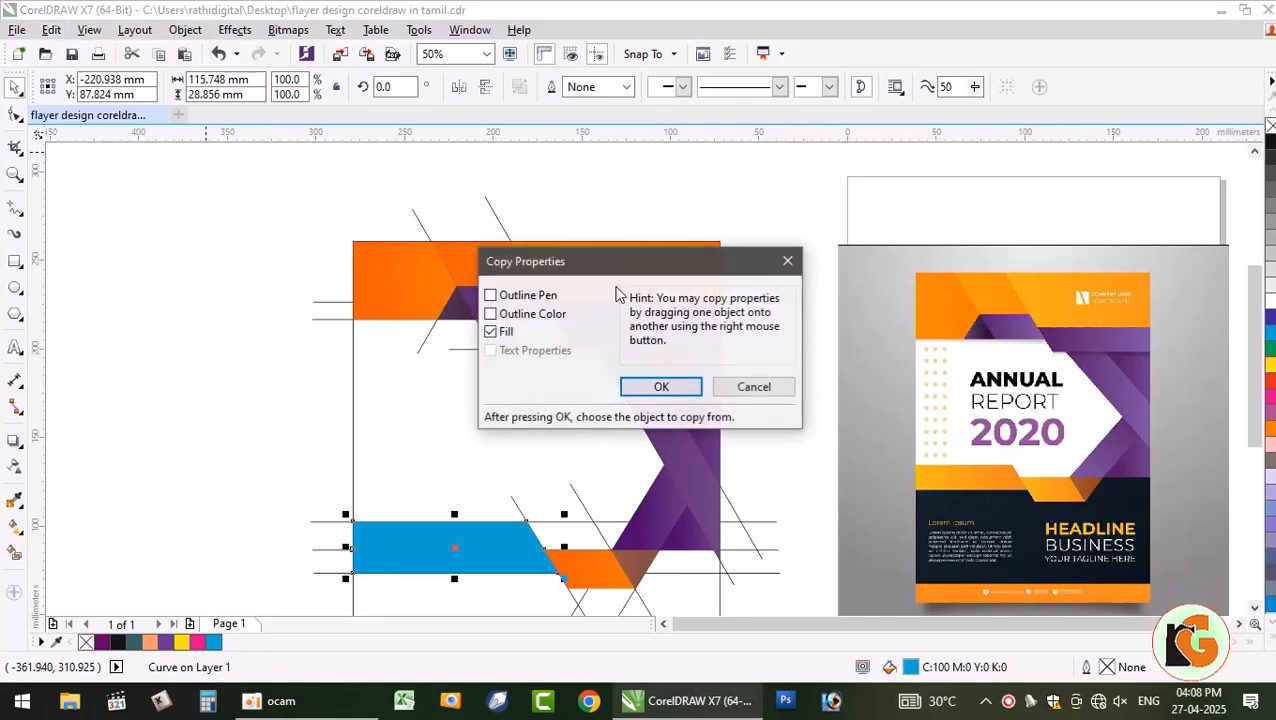
left_click(661, 387)
left_click(656, 304)
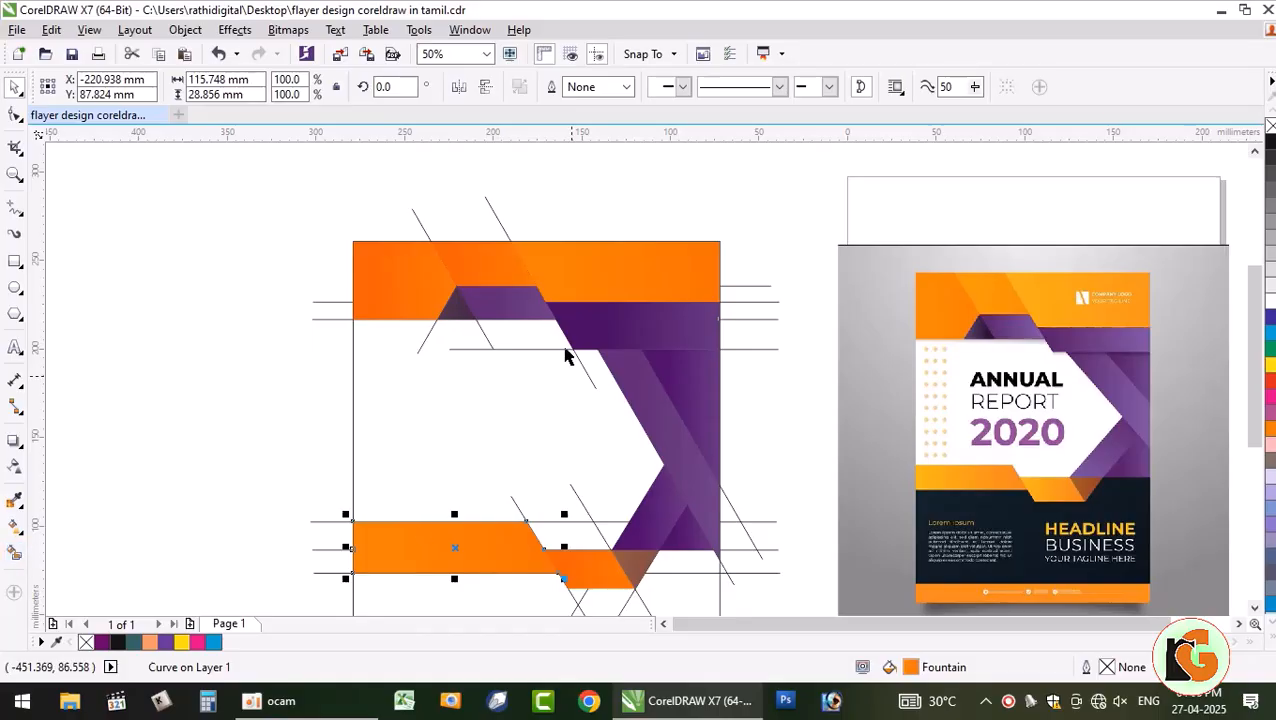
- Shorten and reverse the band's gradient, lightening its left start node to pale orange
left_click(15, 525)
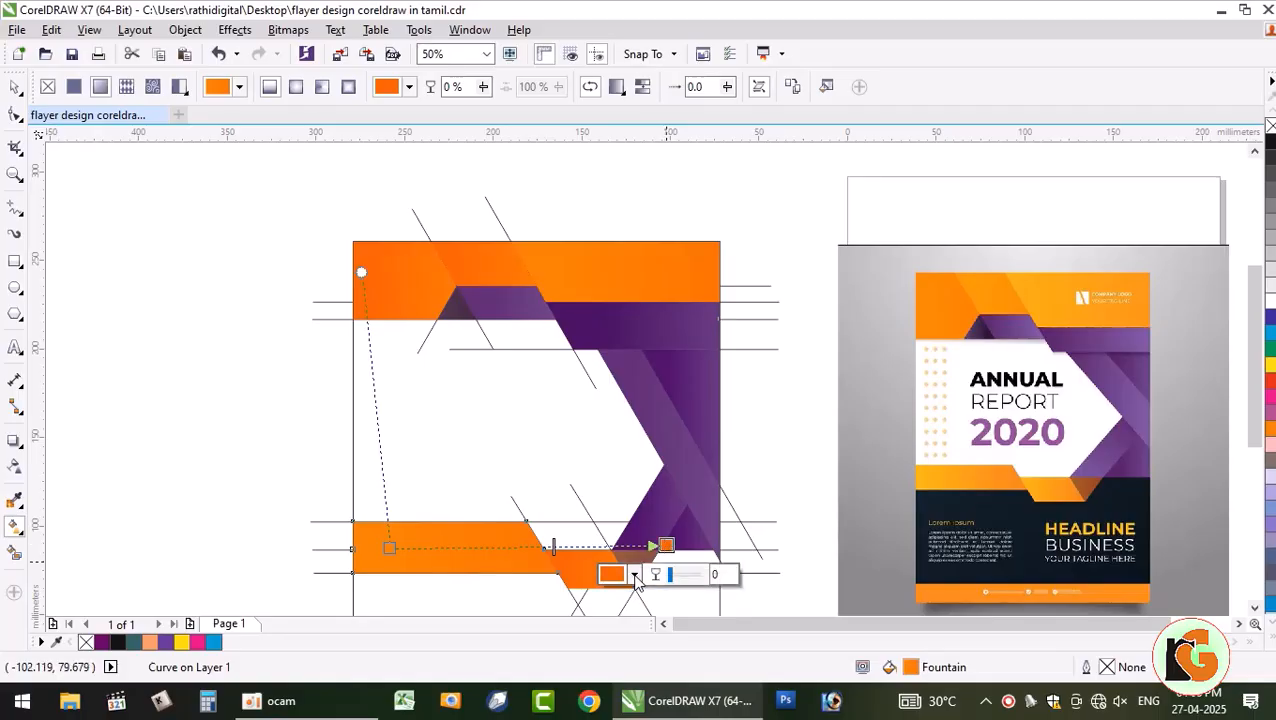
left_click(634, 575)
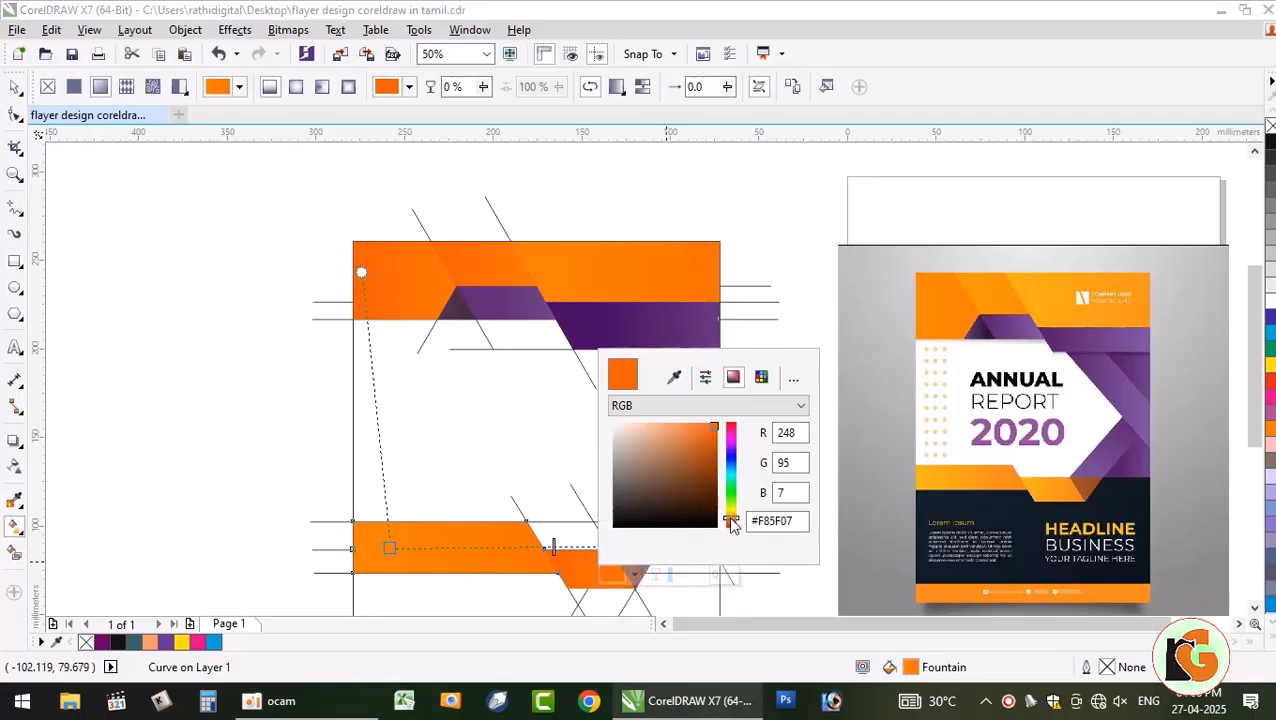
left_click(540, 545)
left_click_drag(536, 547, 476, 548)
left_click_drag(666, 545, 577, 549)
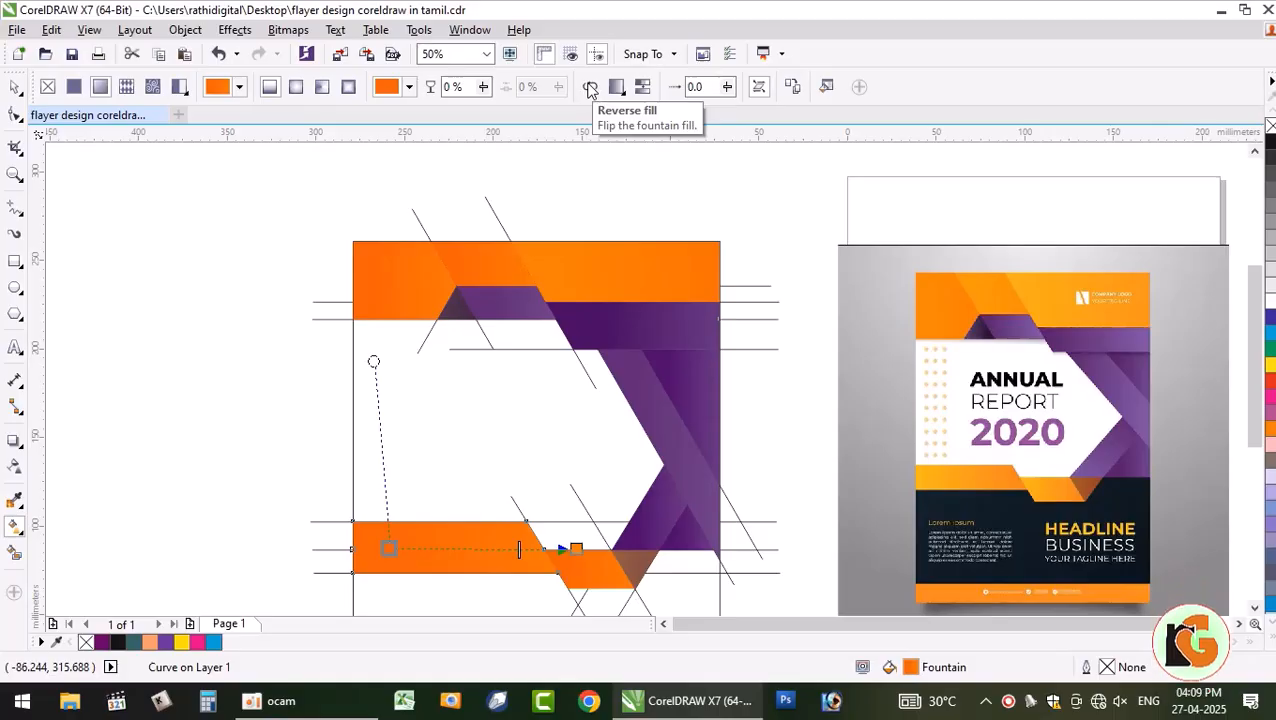
left_click(590, 89)
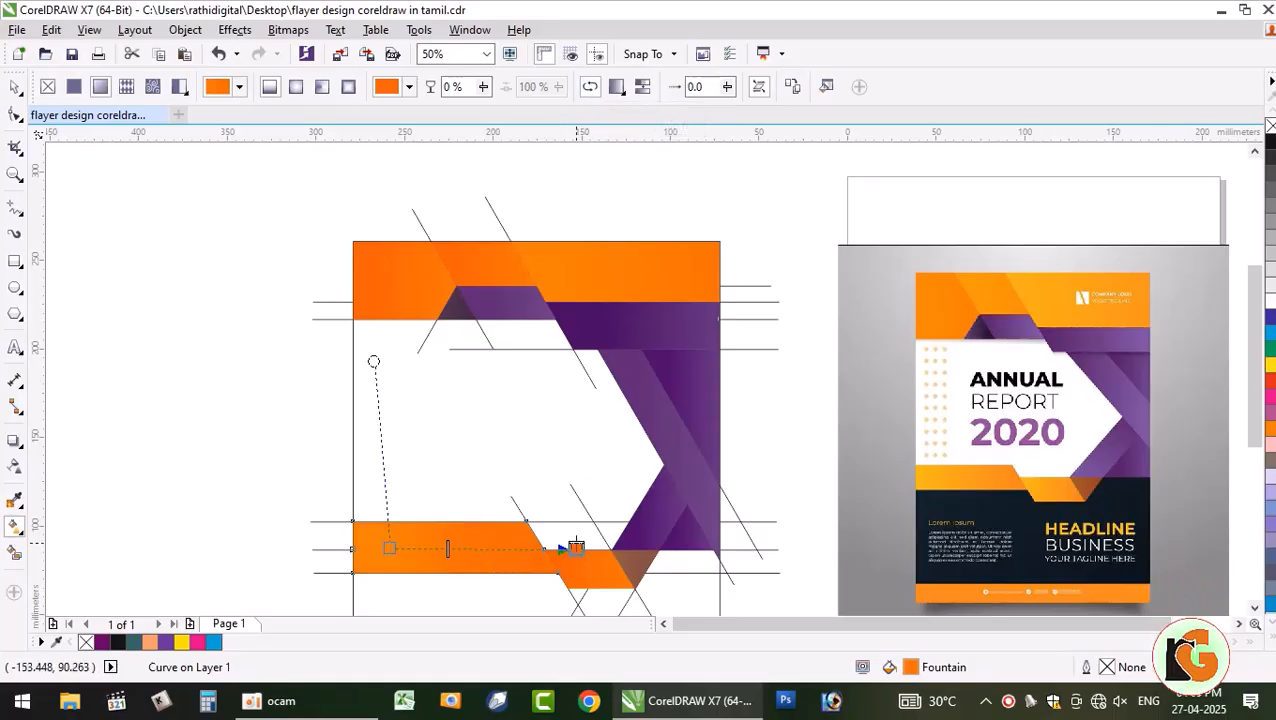
left_click(389, 548)
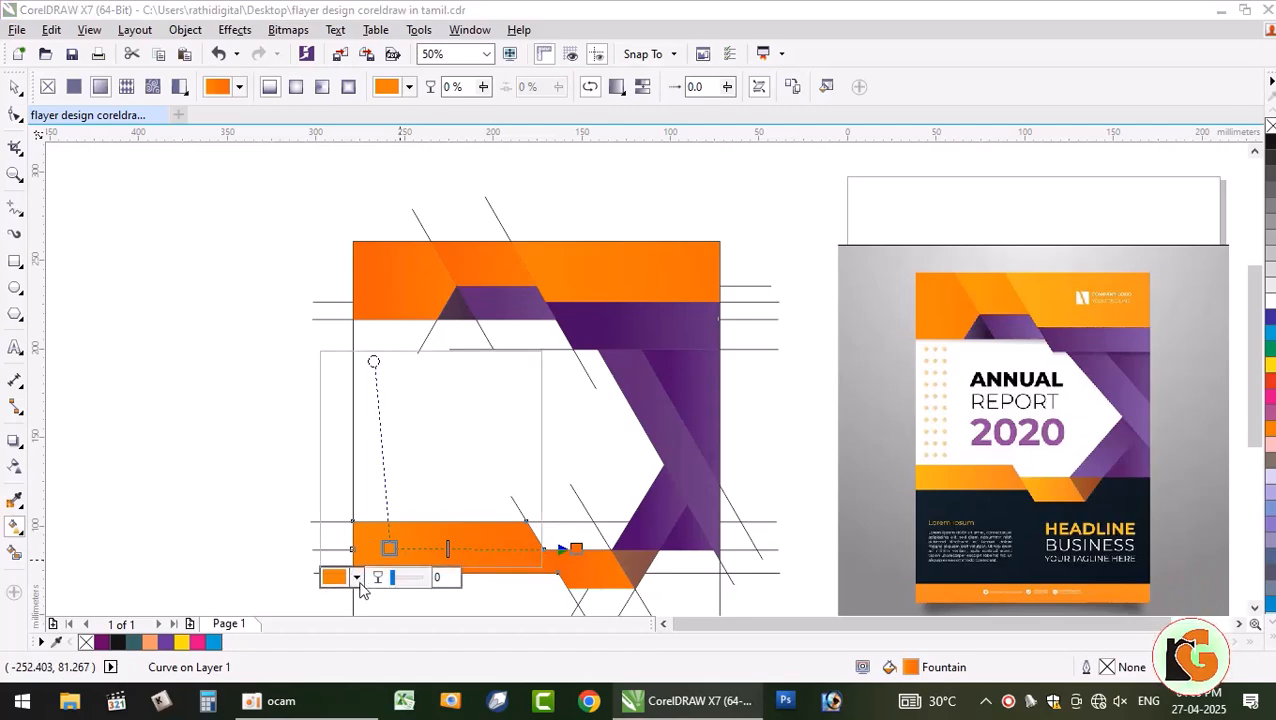
left_click(357, 577)
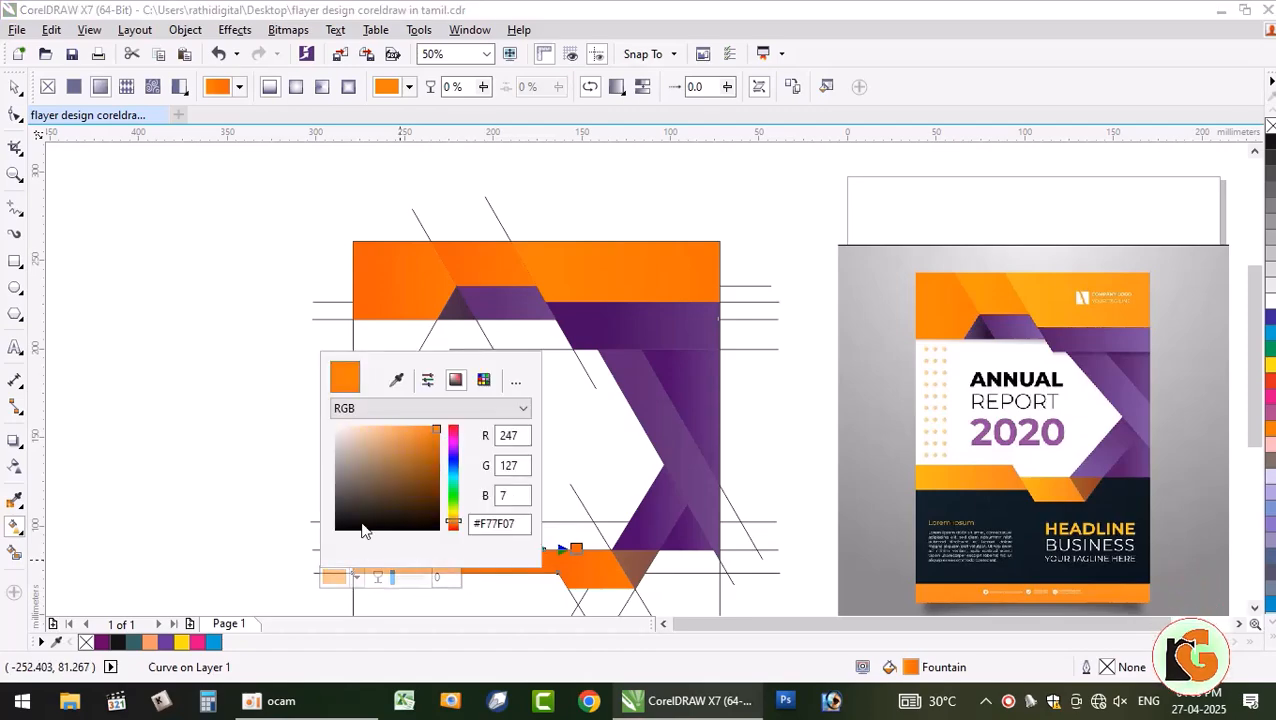
left_click(409, 427)
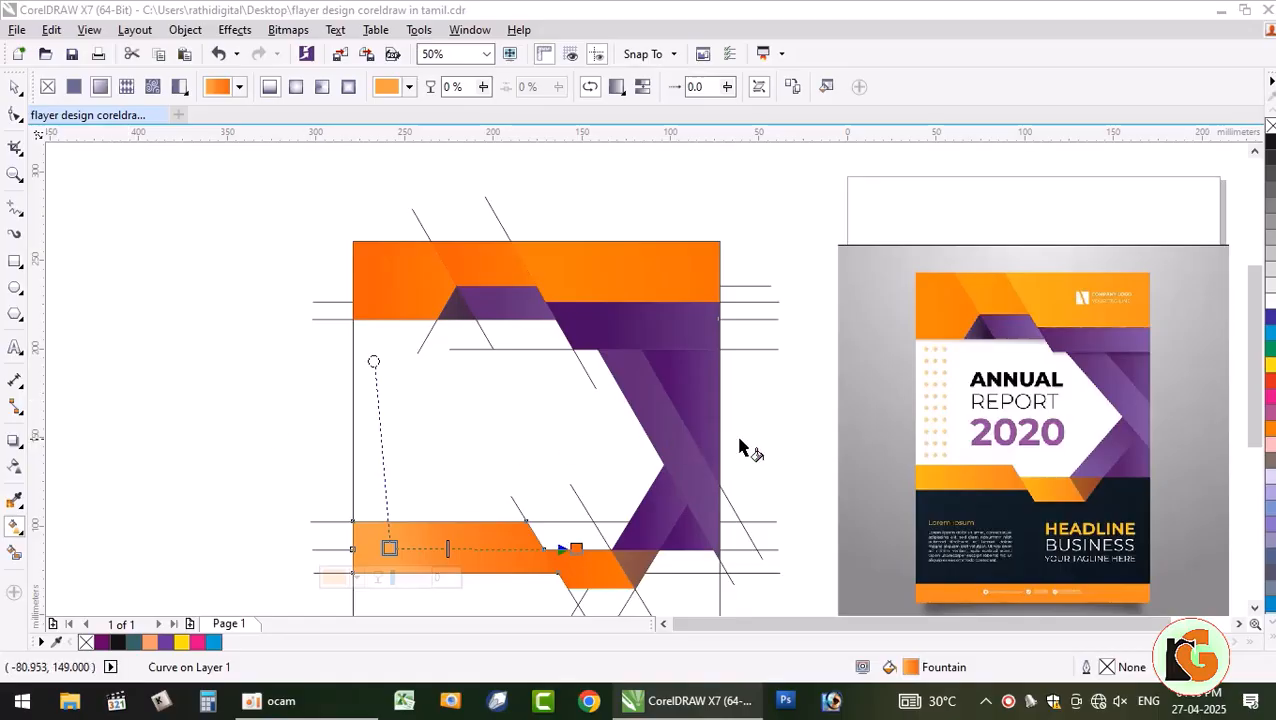
left_click(16, 89)
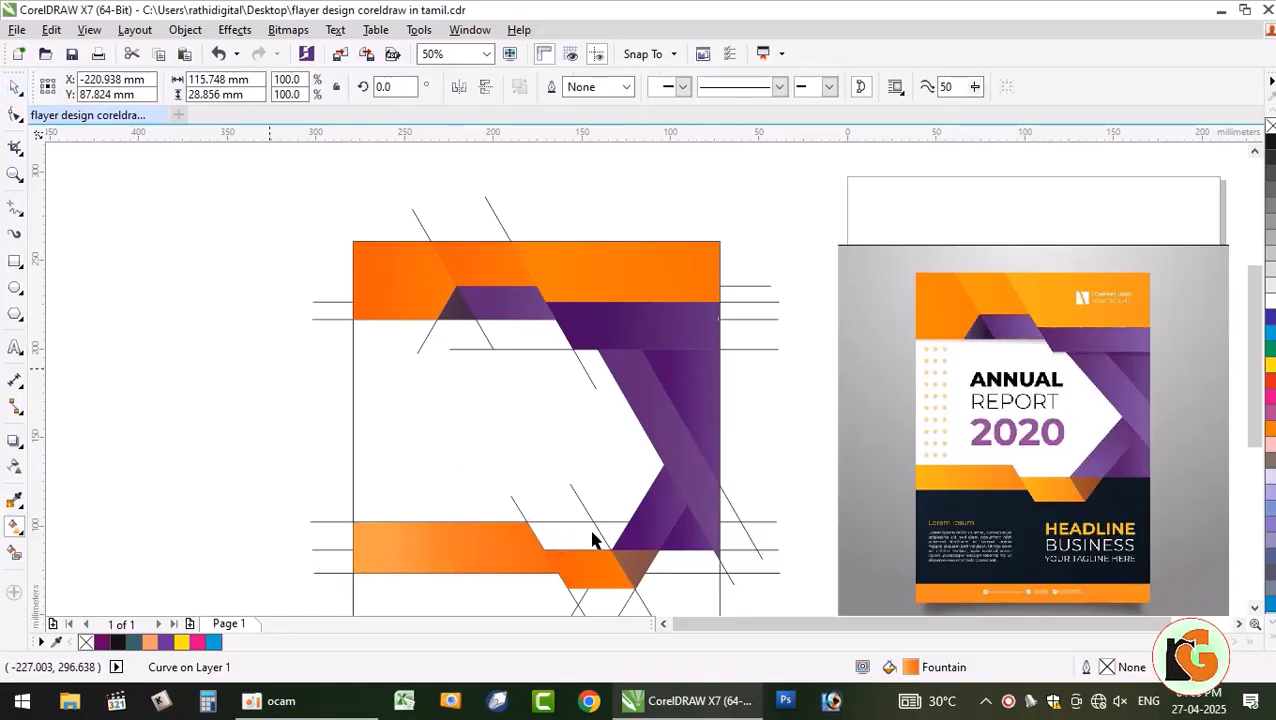
key("Escape")
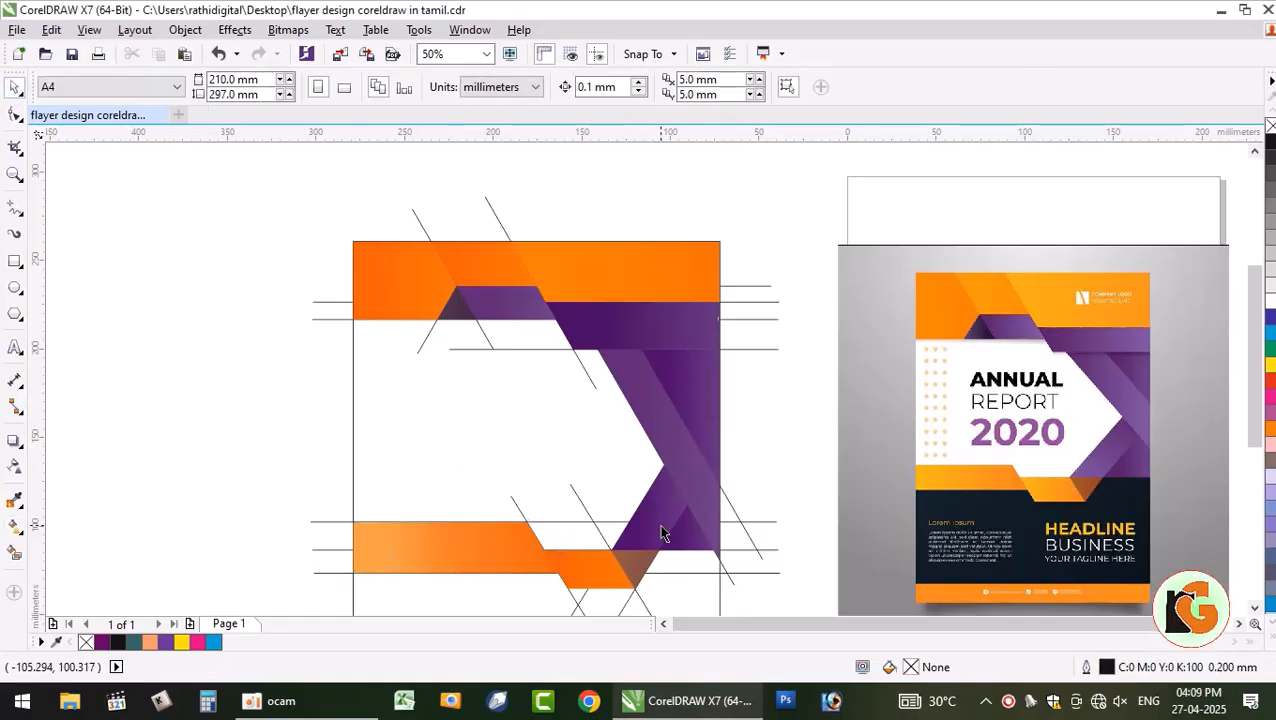
- Smart Fill the two regions beside the diagonal light-orange shape
left_click(1255, 609)
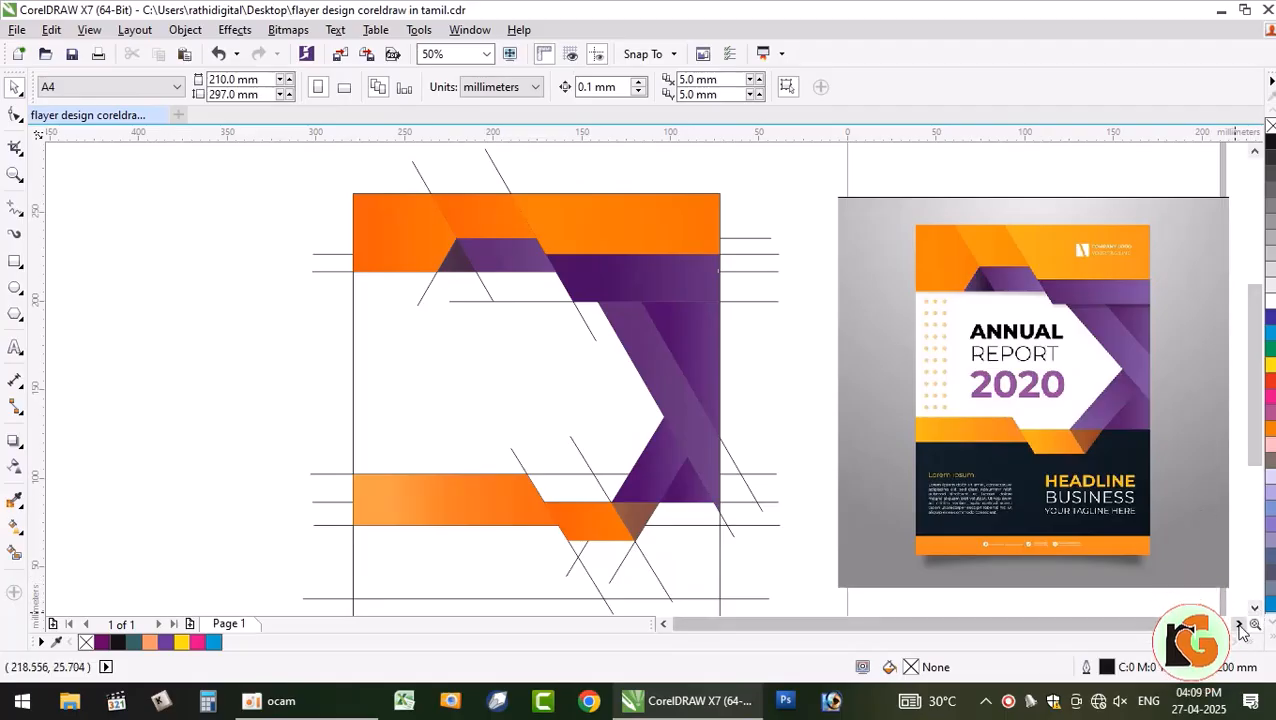
left_click(1255, 608)
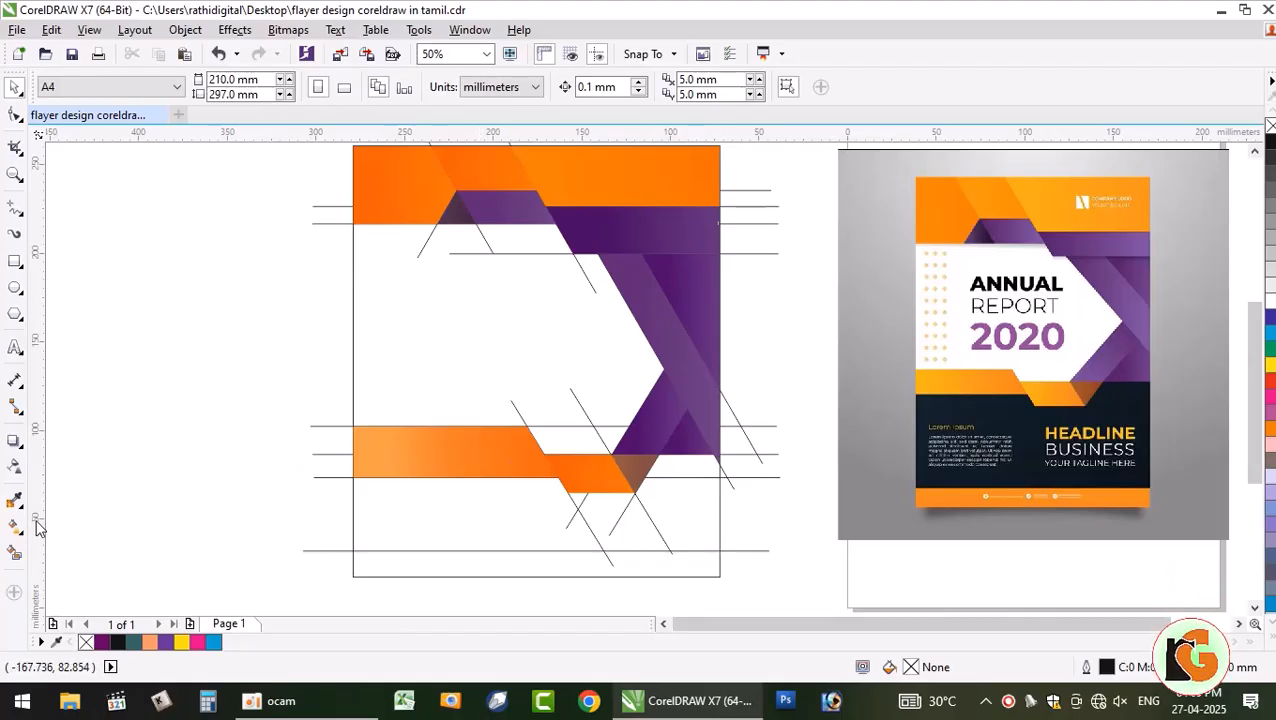
left_click(14, 556)
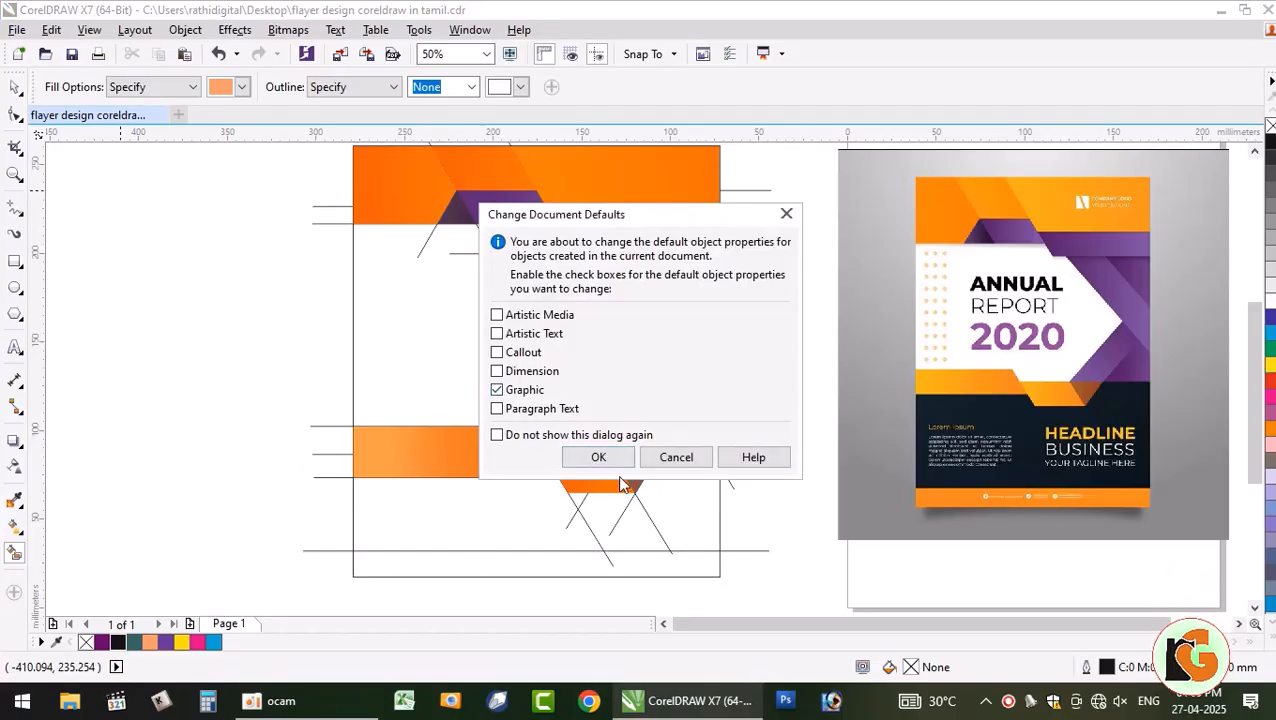
left_click(598, 458)
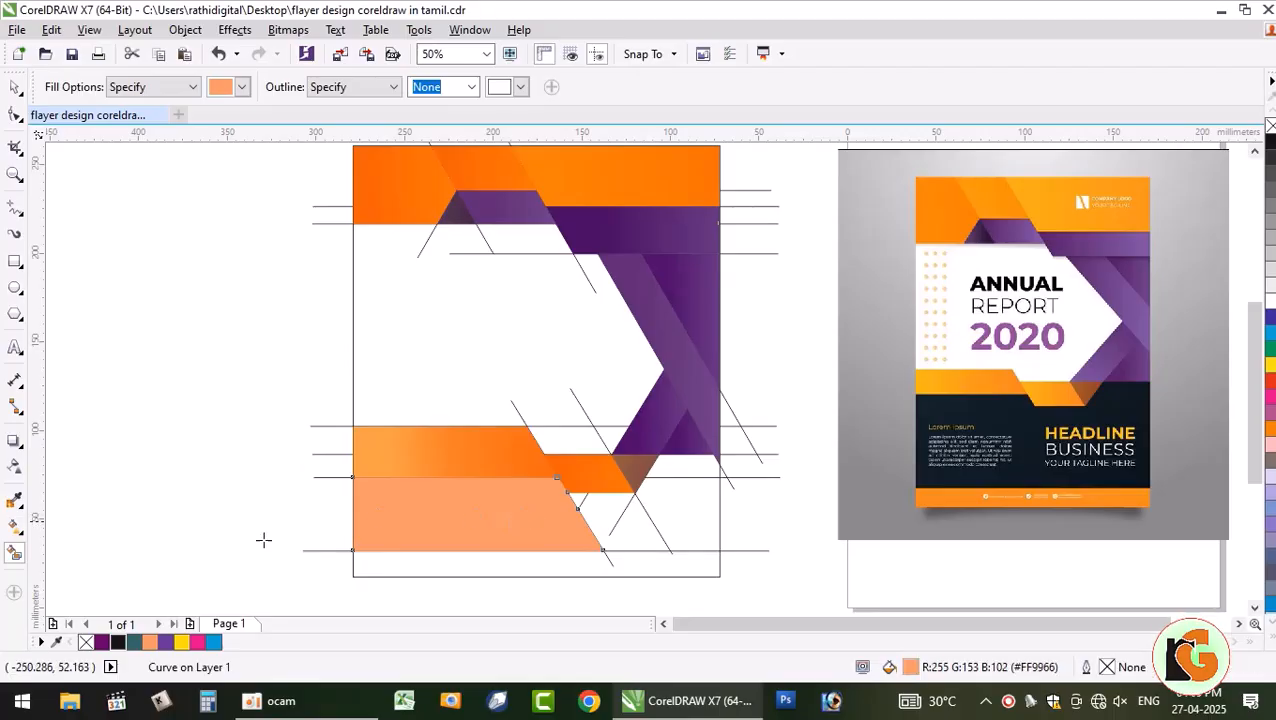
left_click(601, 519)
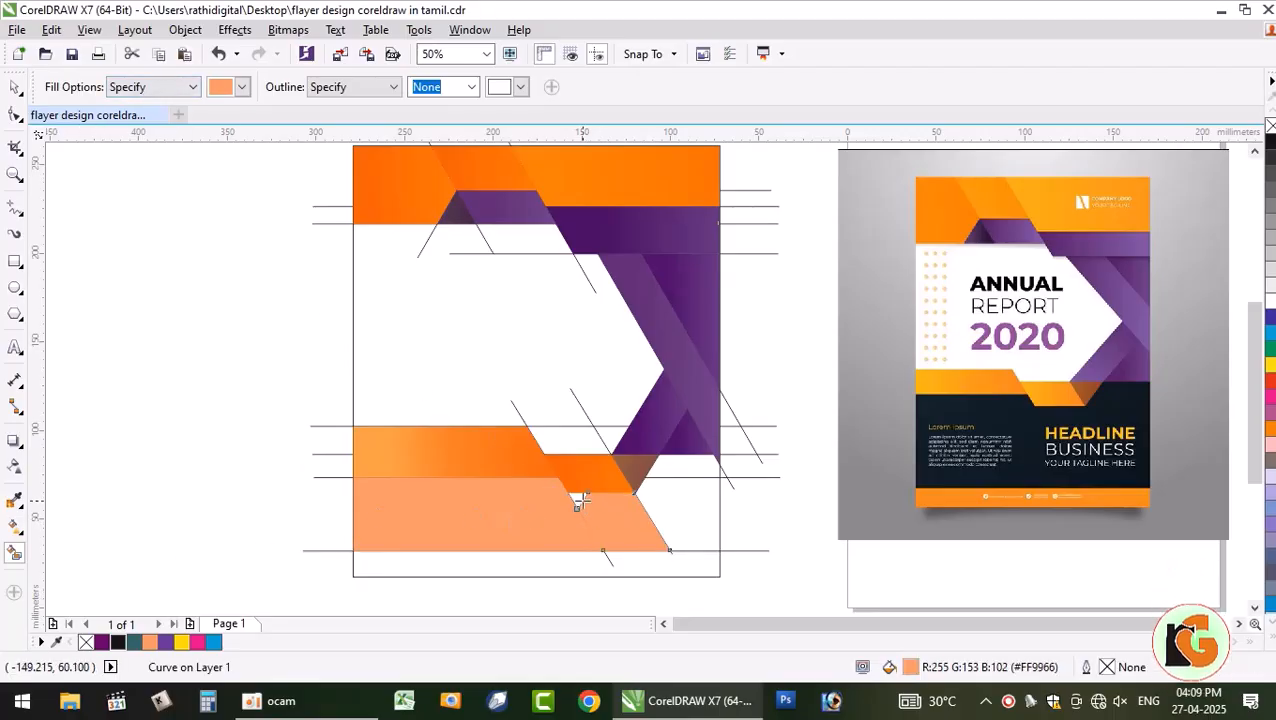
left_click(673, 498)
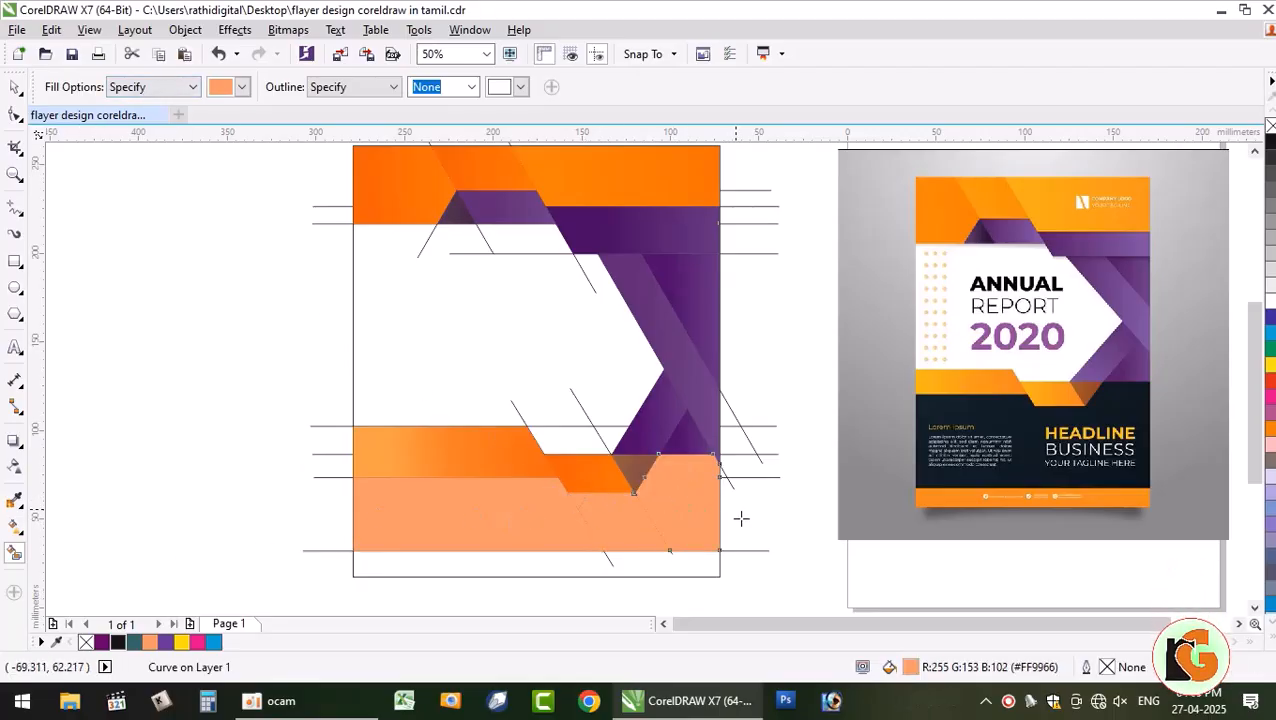
left_click(17, 93)
left_click(146, 456)
- Weld the four light-orange pieces into one shape and fill it solid black
double_click(683, 518)
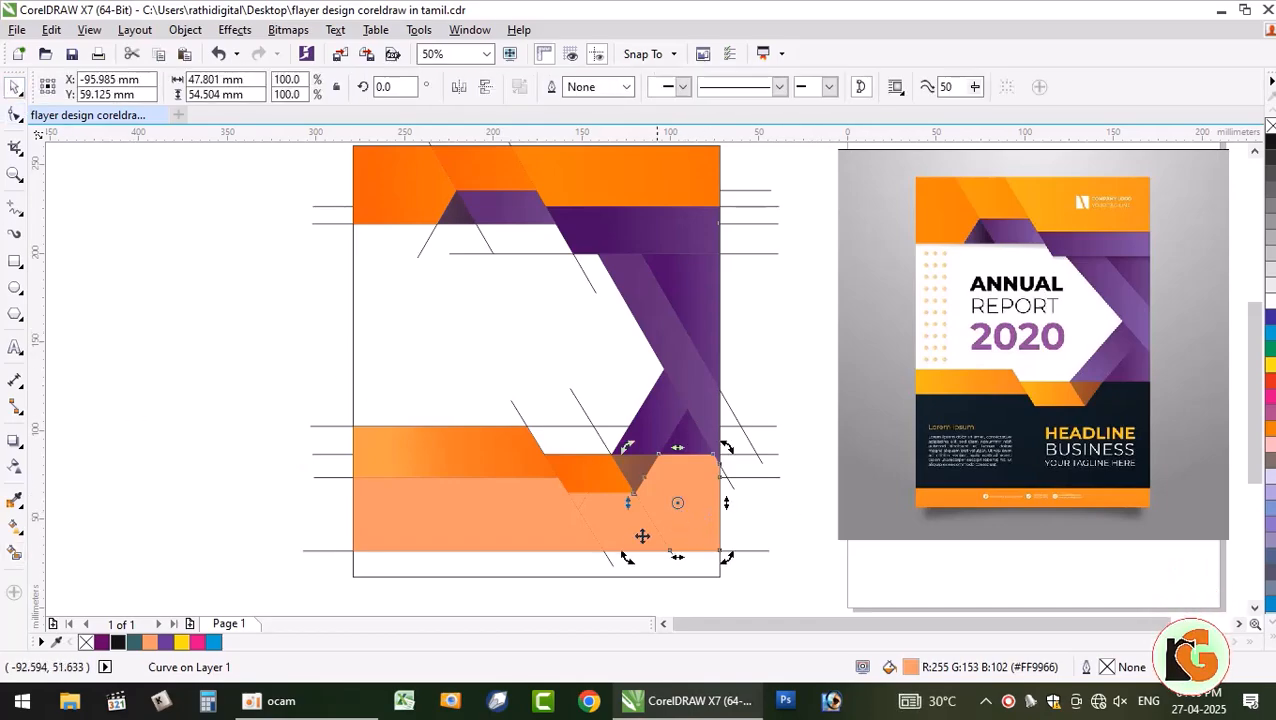
left_click(181, 439)
left_click(640, 533)
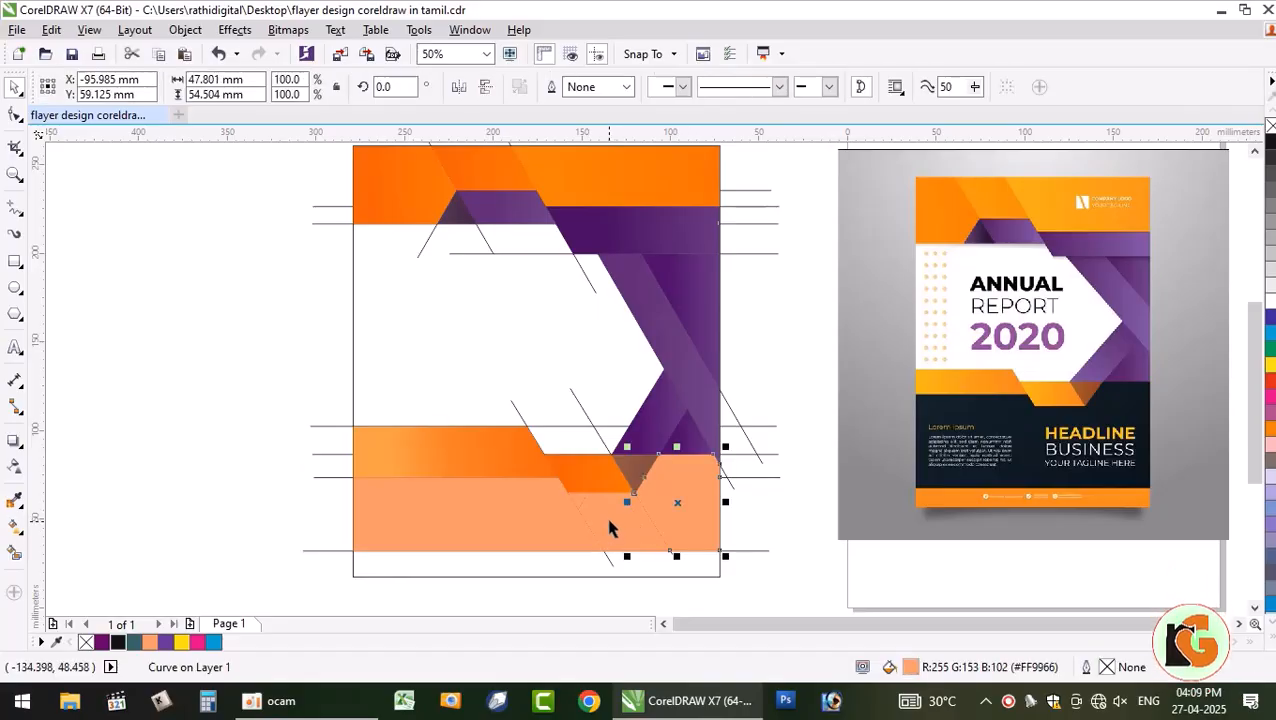
left_click(577, 498, "shift")
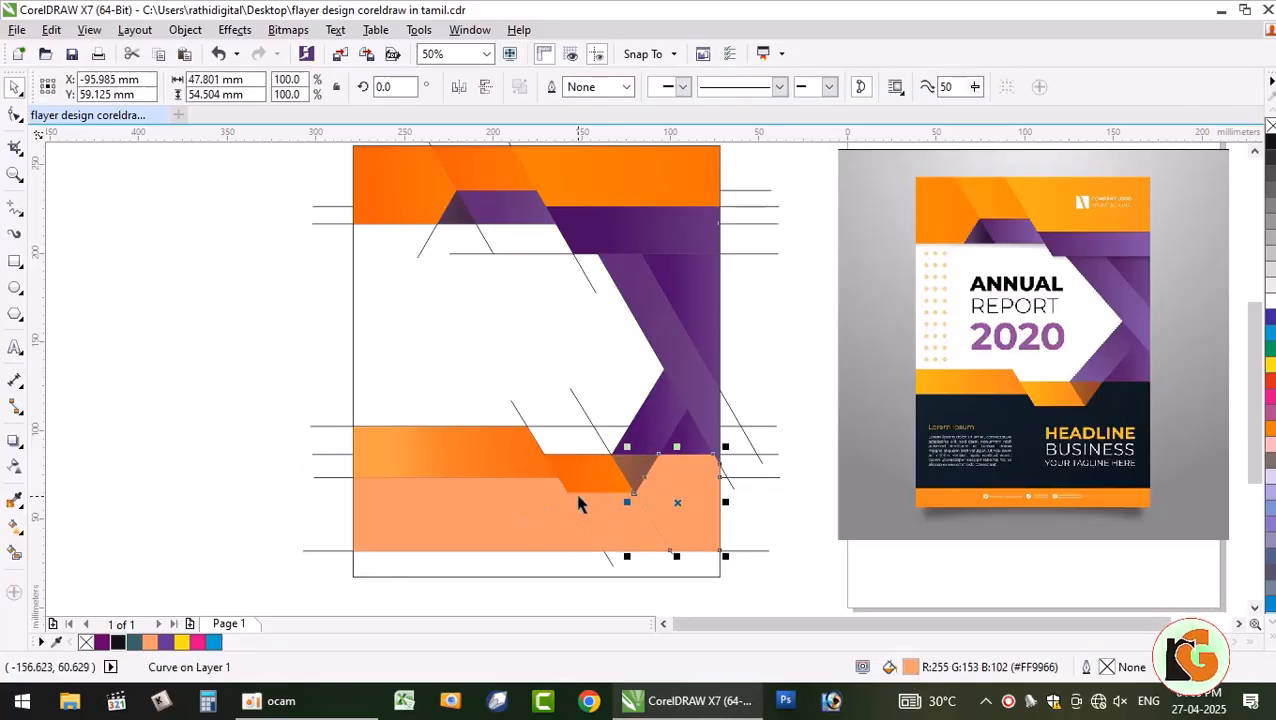
left_click(578, 498, "shift")
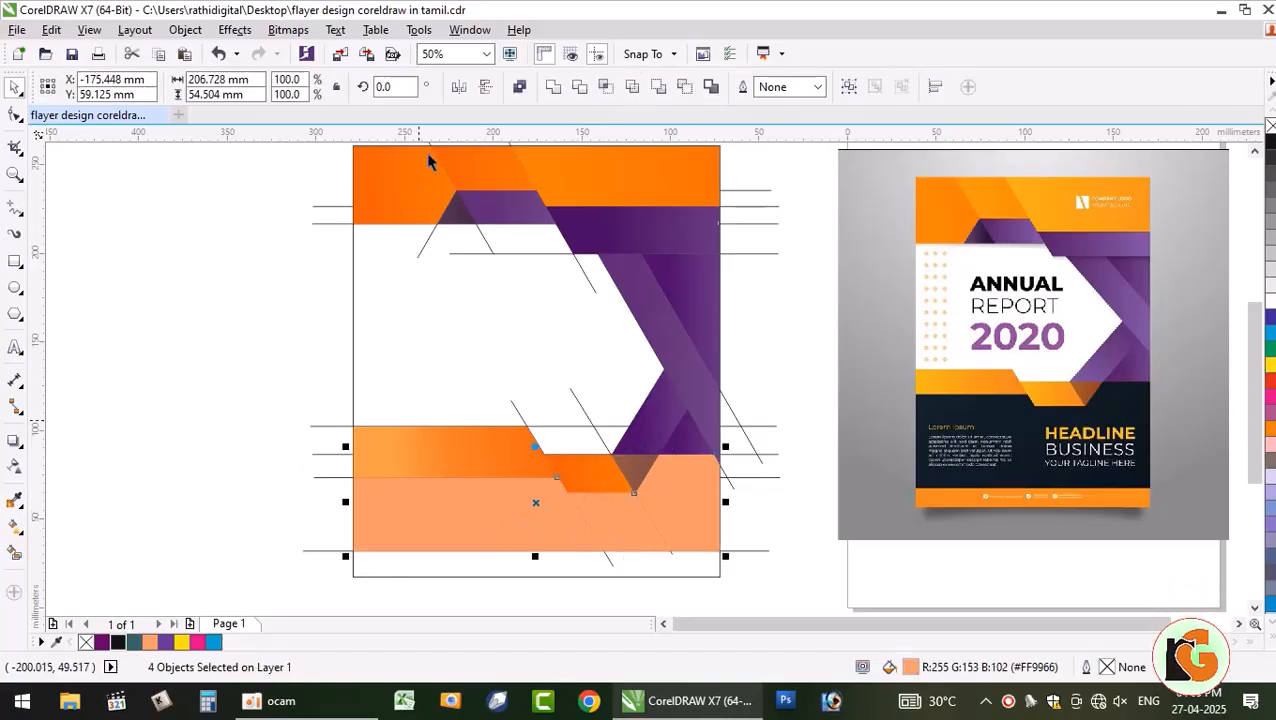
left_click(553, 87)
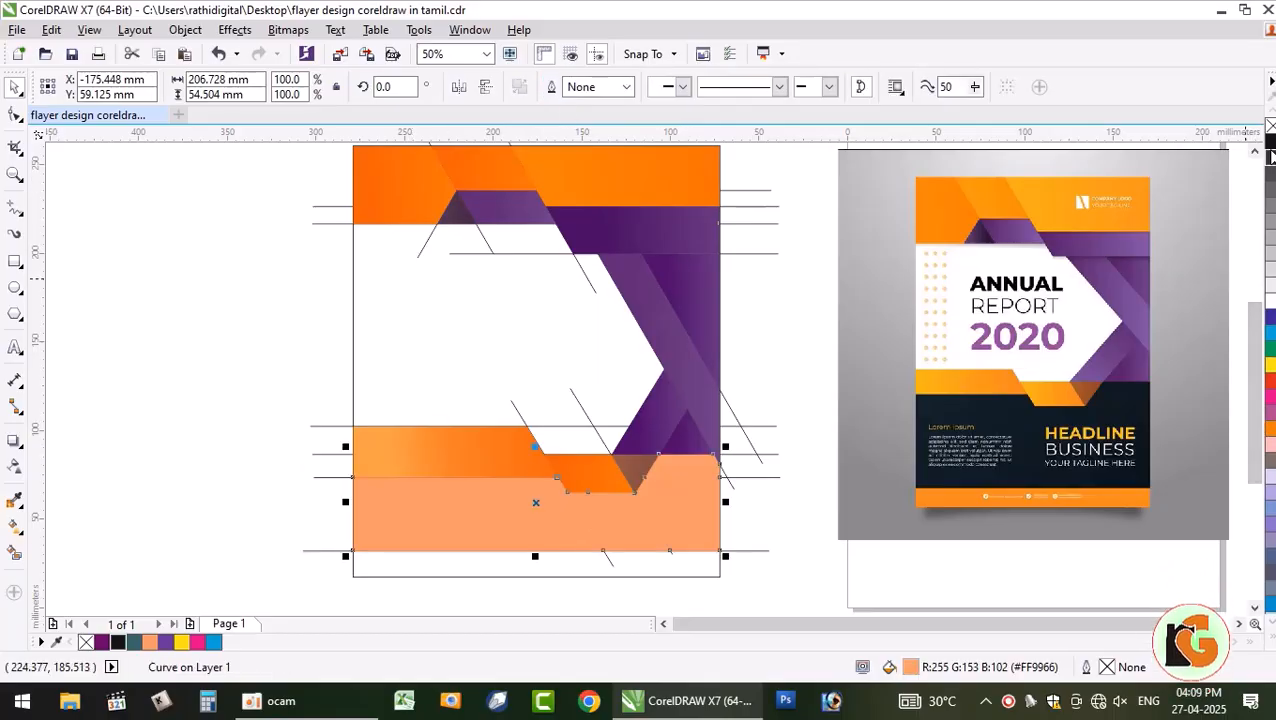
left_click(1270, 142)
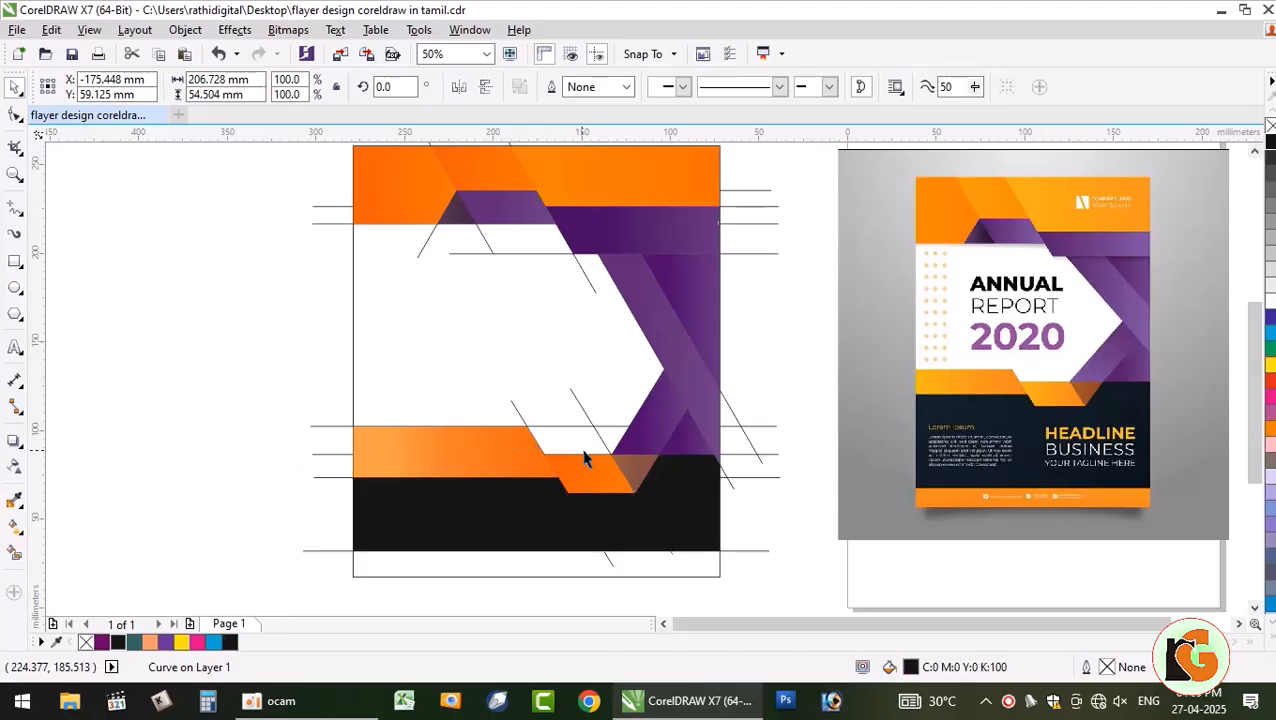
left_click(615, 558)
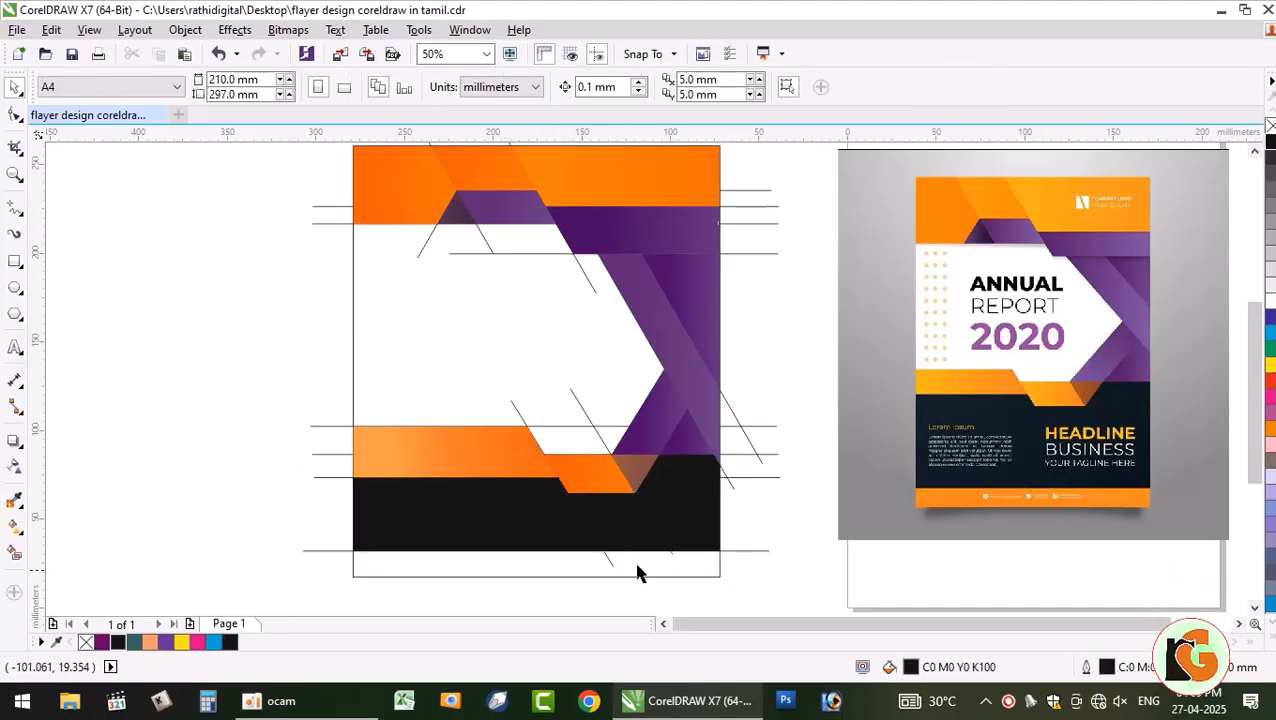
- Smart Fill the empty bottom strip and give it the top band's orange fountain fill
left_click(15, 553)
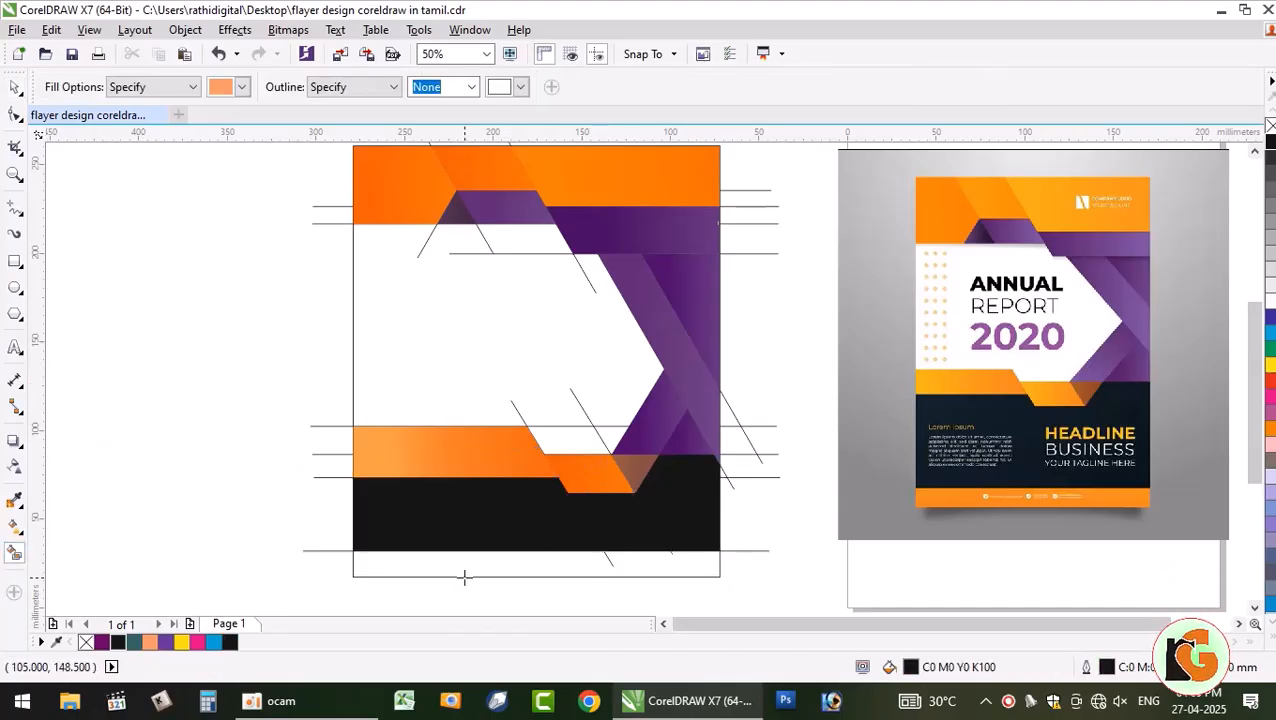
left_click(465, 570)
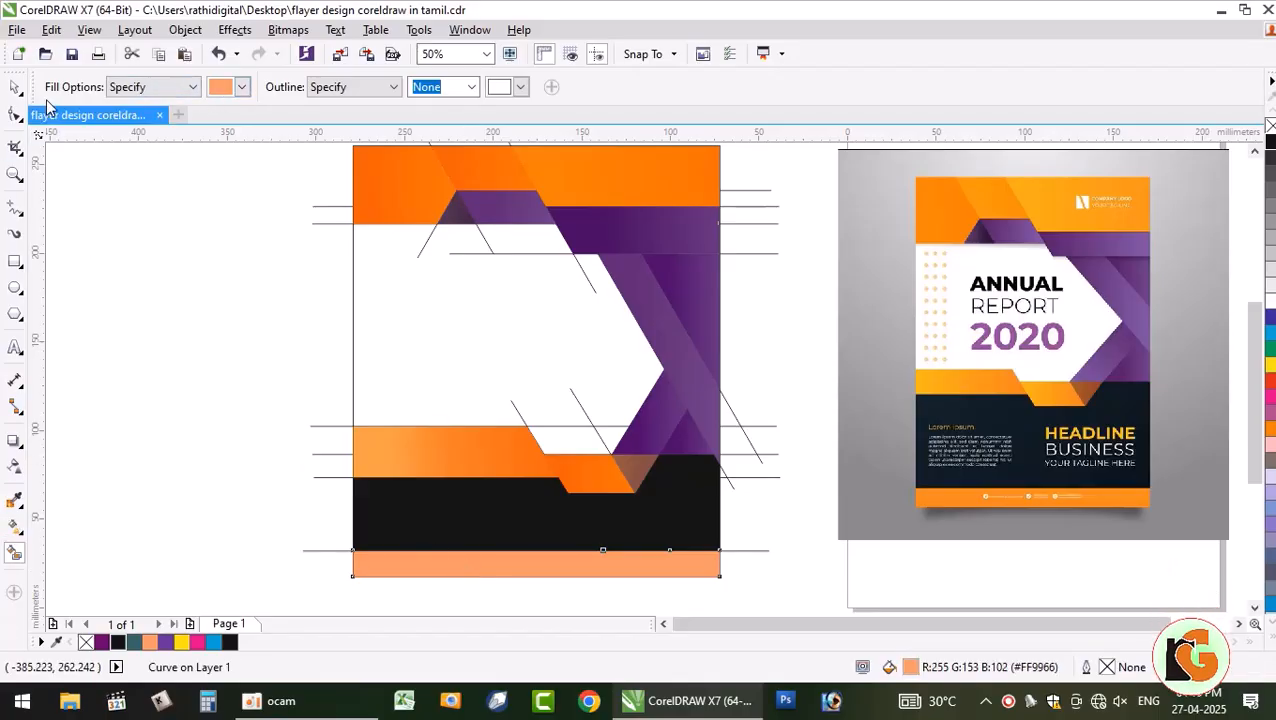
left_click(51, 29)
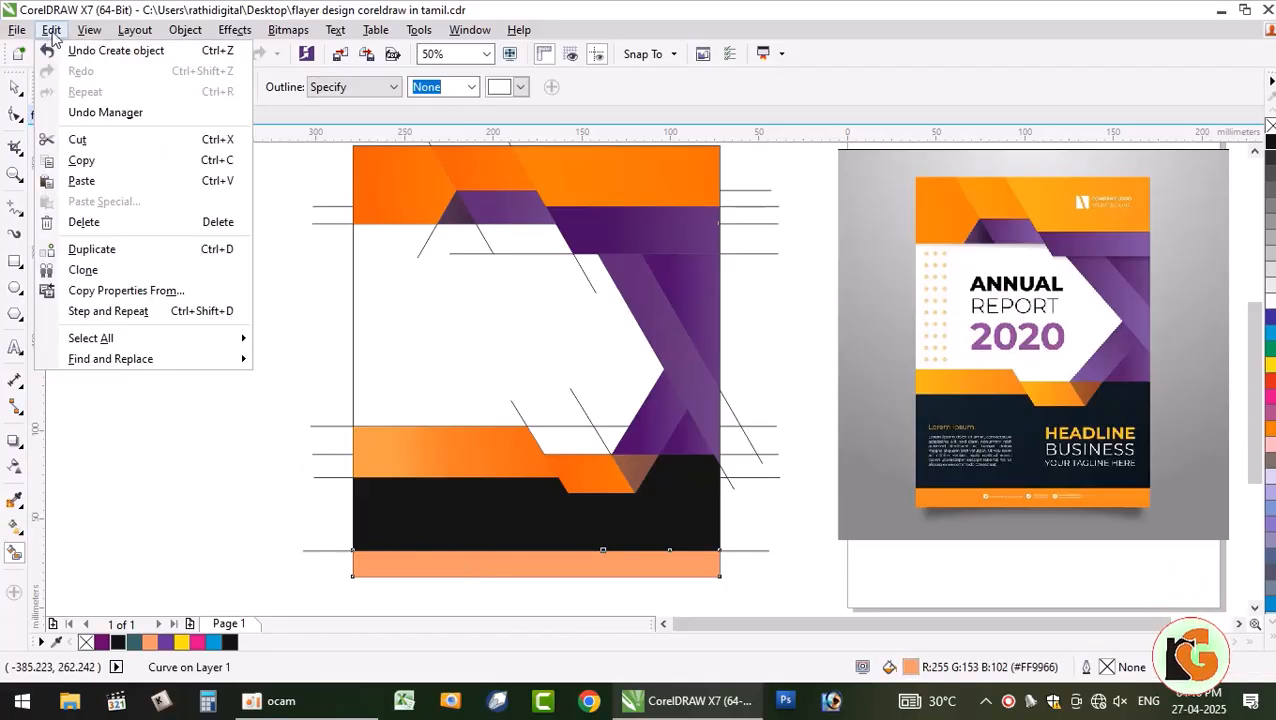
left_click(125, 290)
left_click(661, 387)
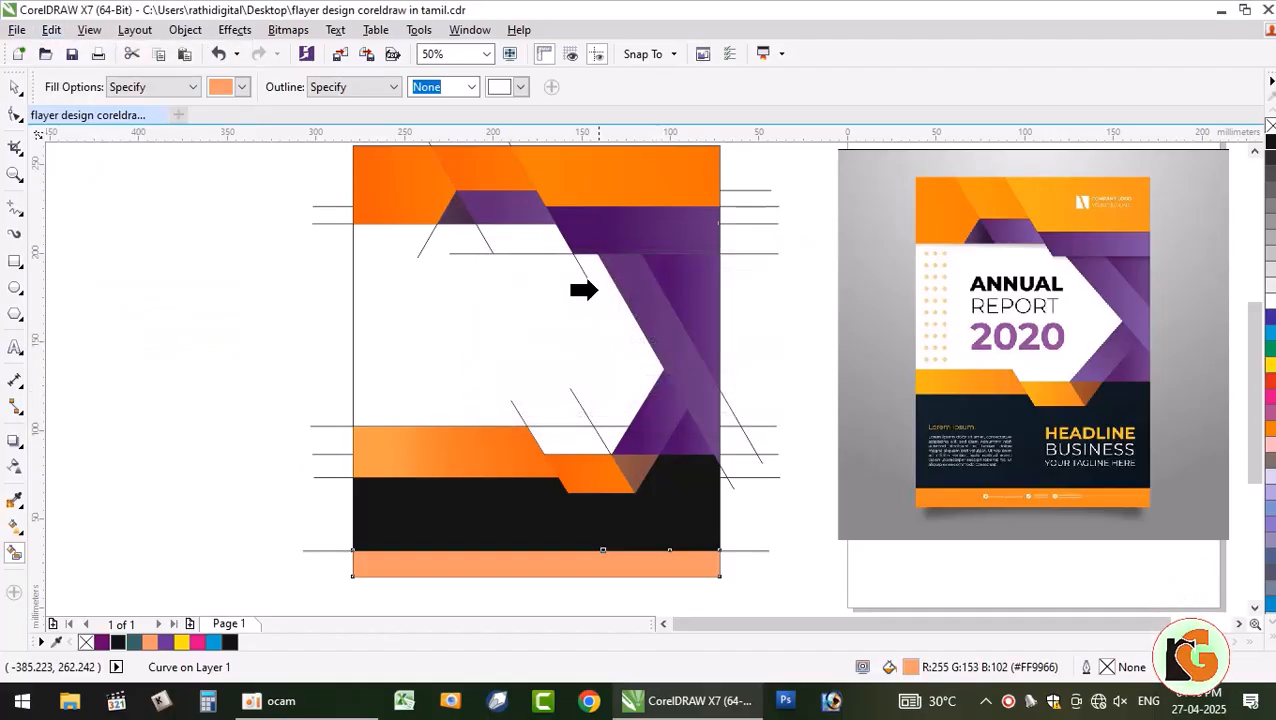
left_click(612, 186)
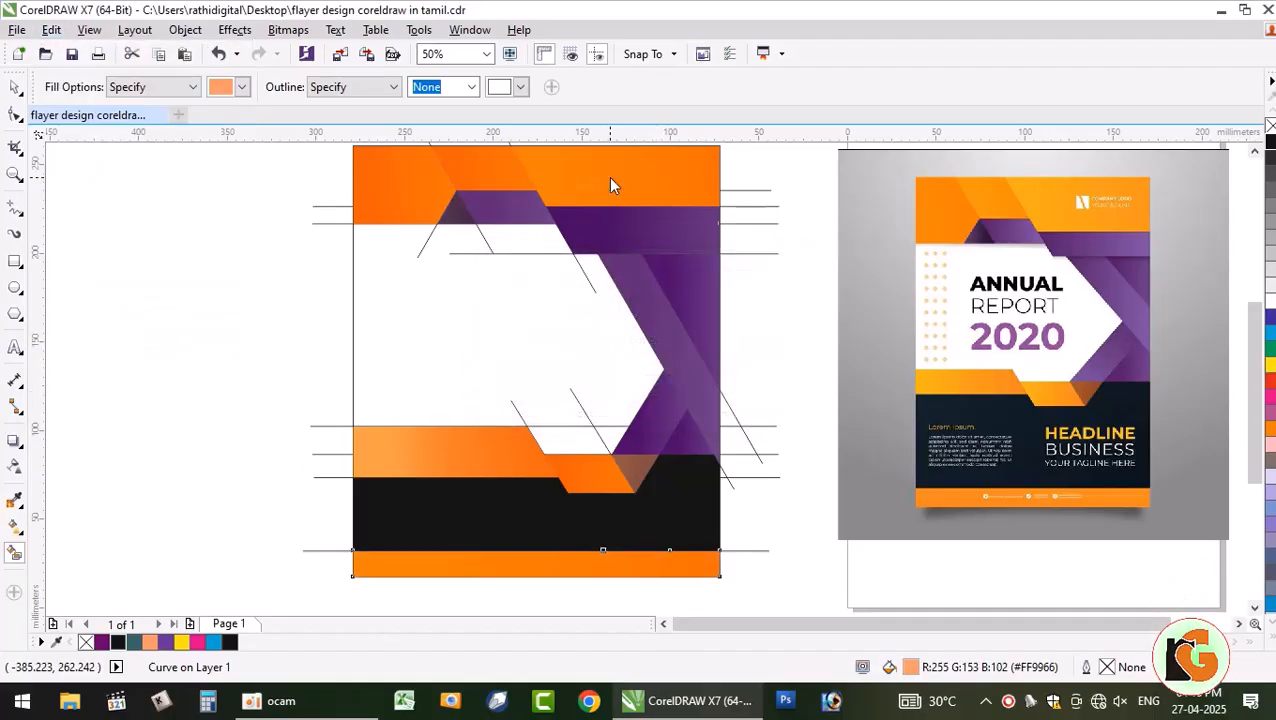
left_click(14, 87)
left_click(112, 368)
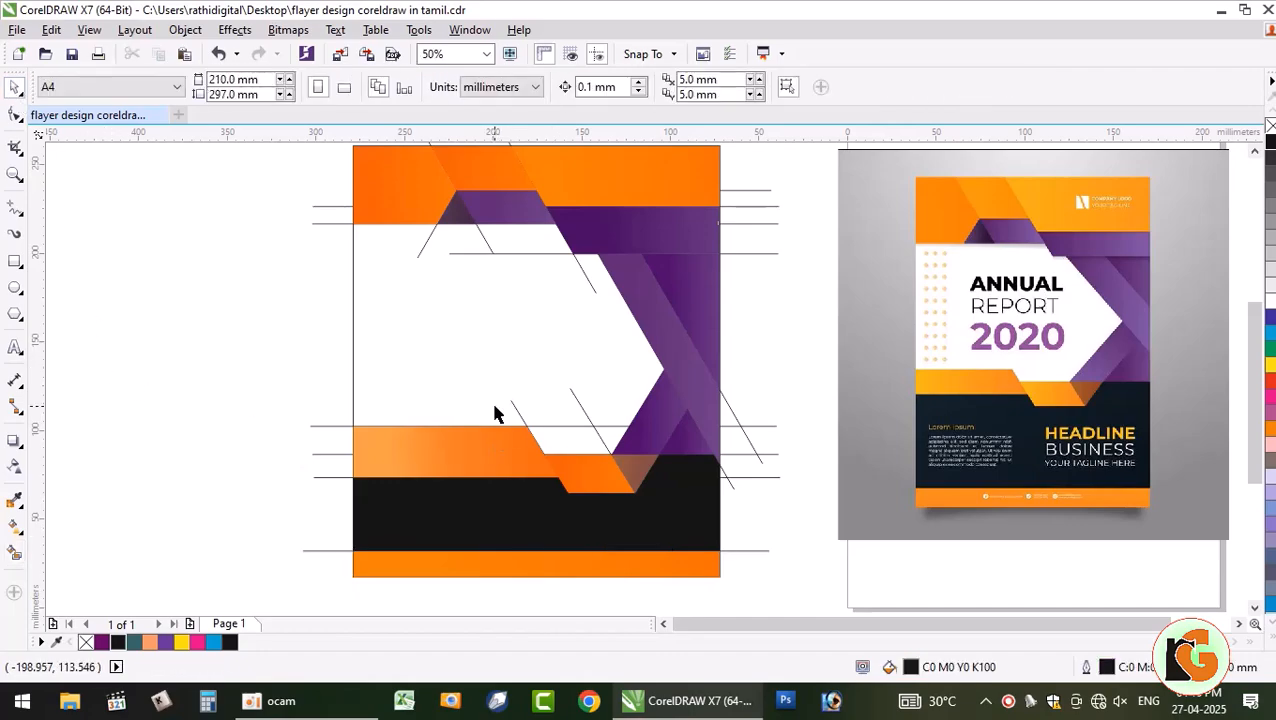
scroll(521, 449, "down", 2)
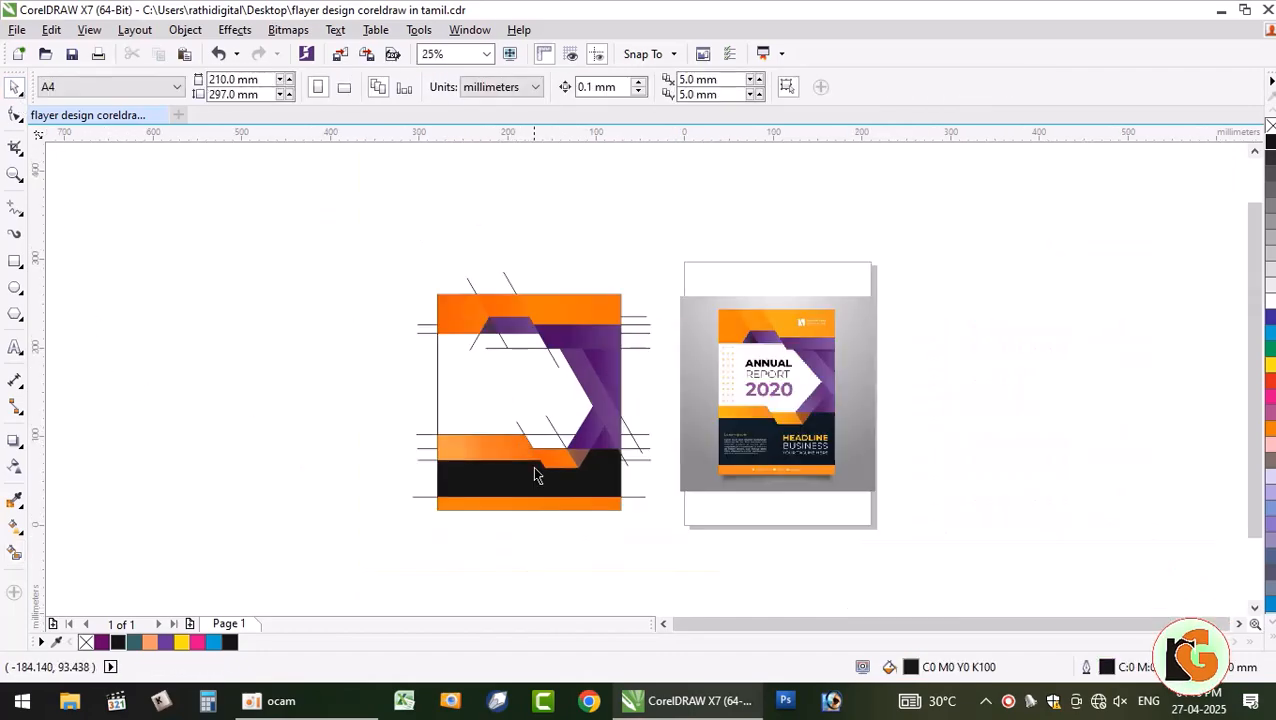
left_click_drag(377, 254, 646, 572)
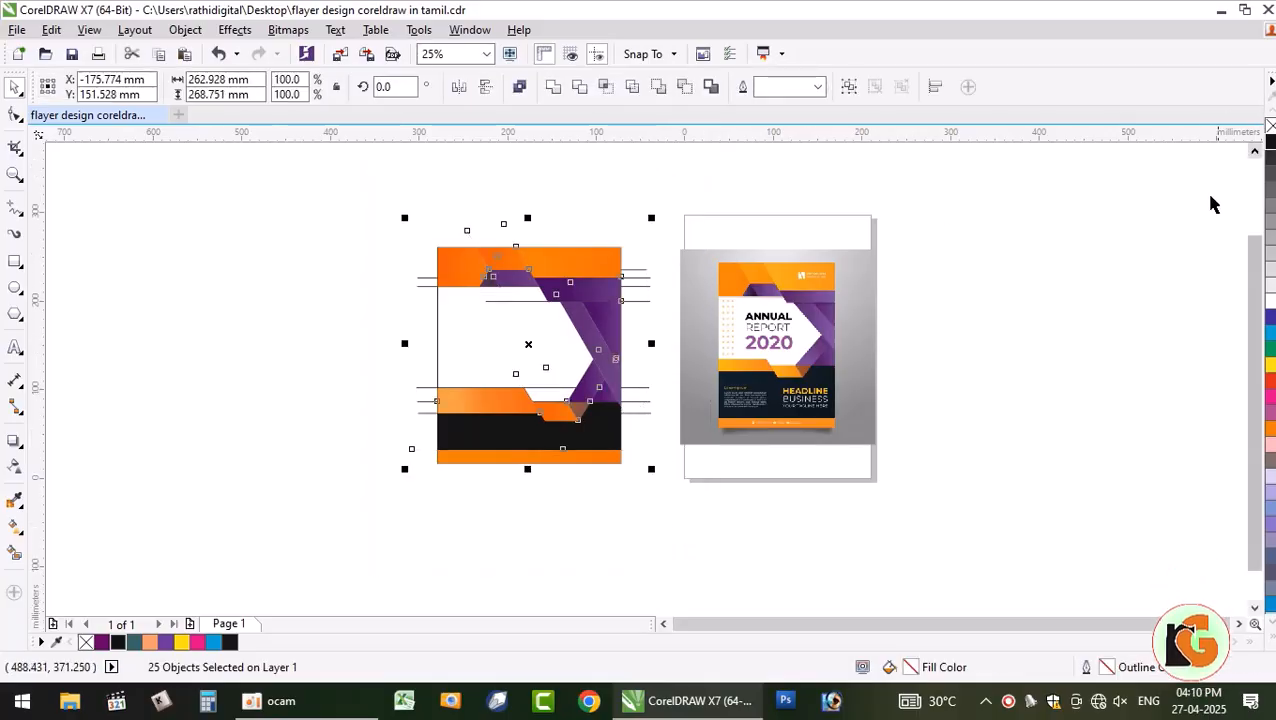
left_click(478, 307)
scroll(485, 308, "up", 3)
scroll(940, 390, "up", 4)
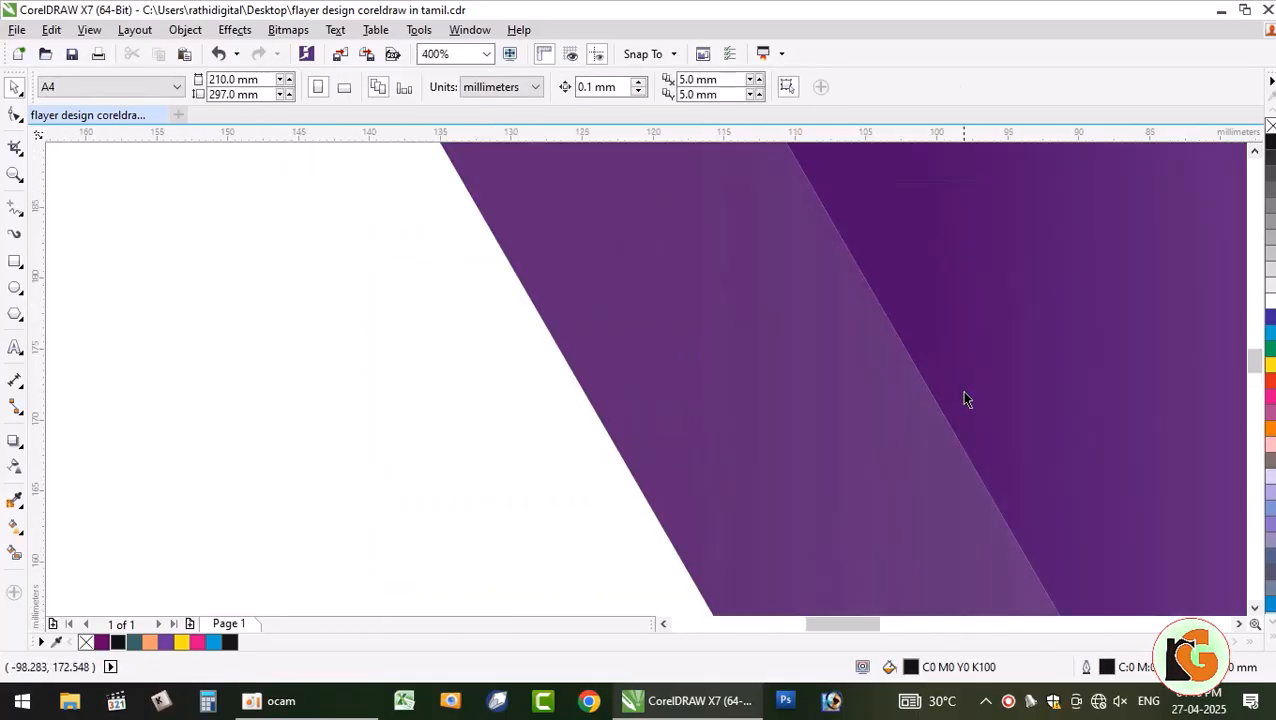
scroll(834, 396, "down", 4)
scroll(794, 410, "down", 2)
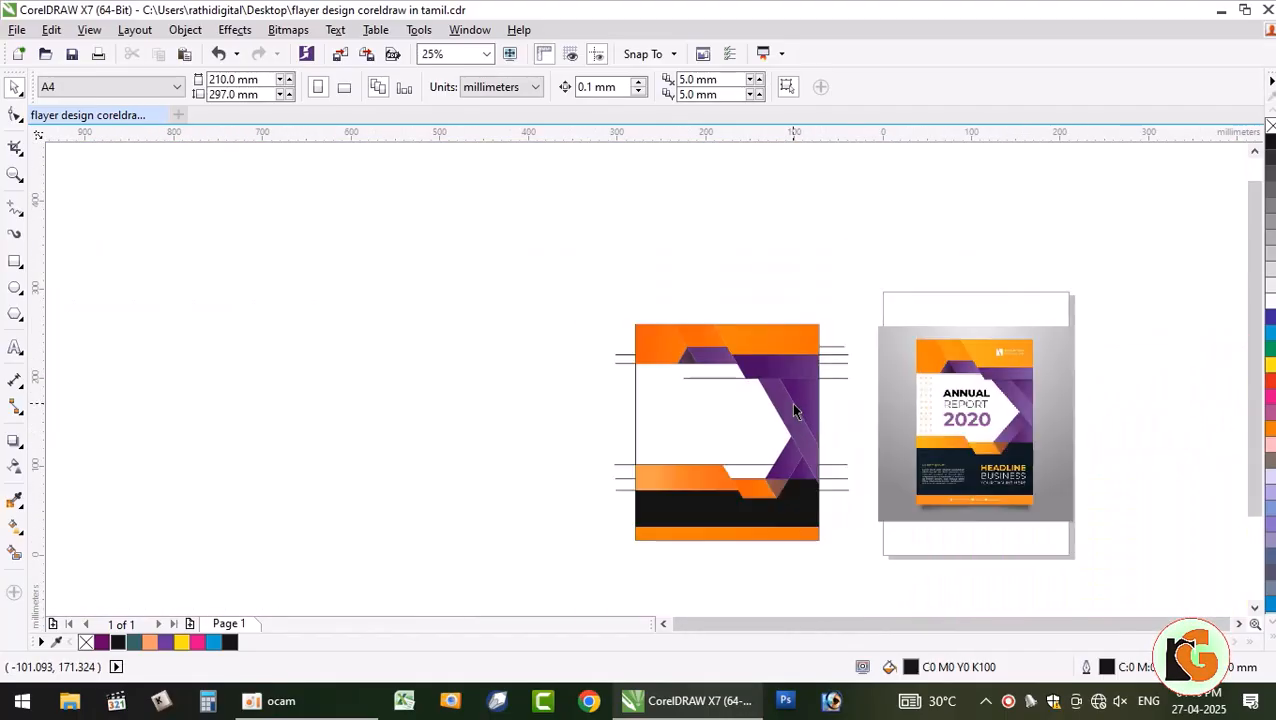
scroll(794, 412, "up", 1)
left_click_drag(332, 271, 934, 595)
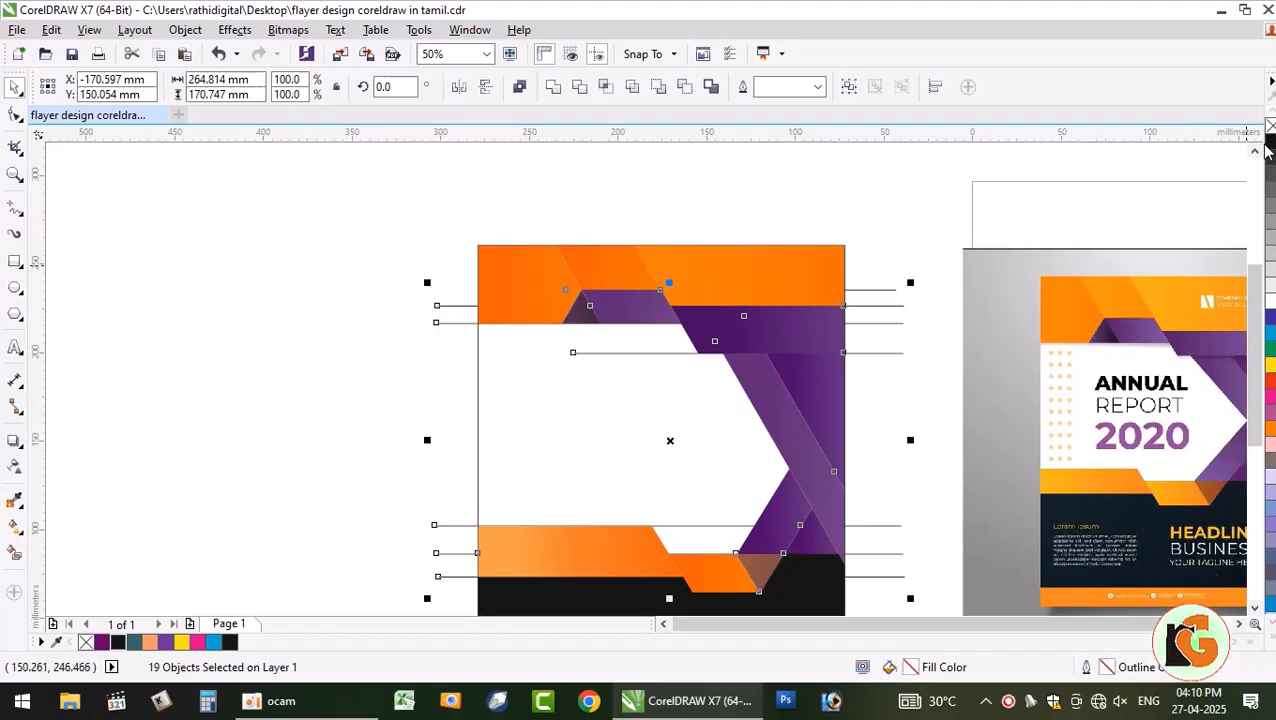
key("Delete")
key("ctrl+z")
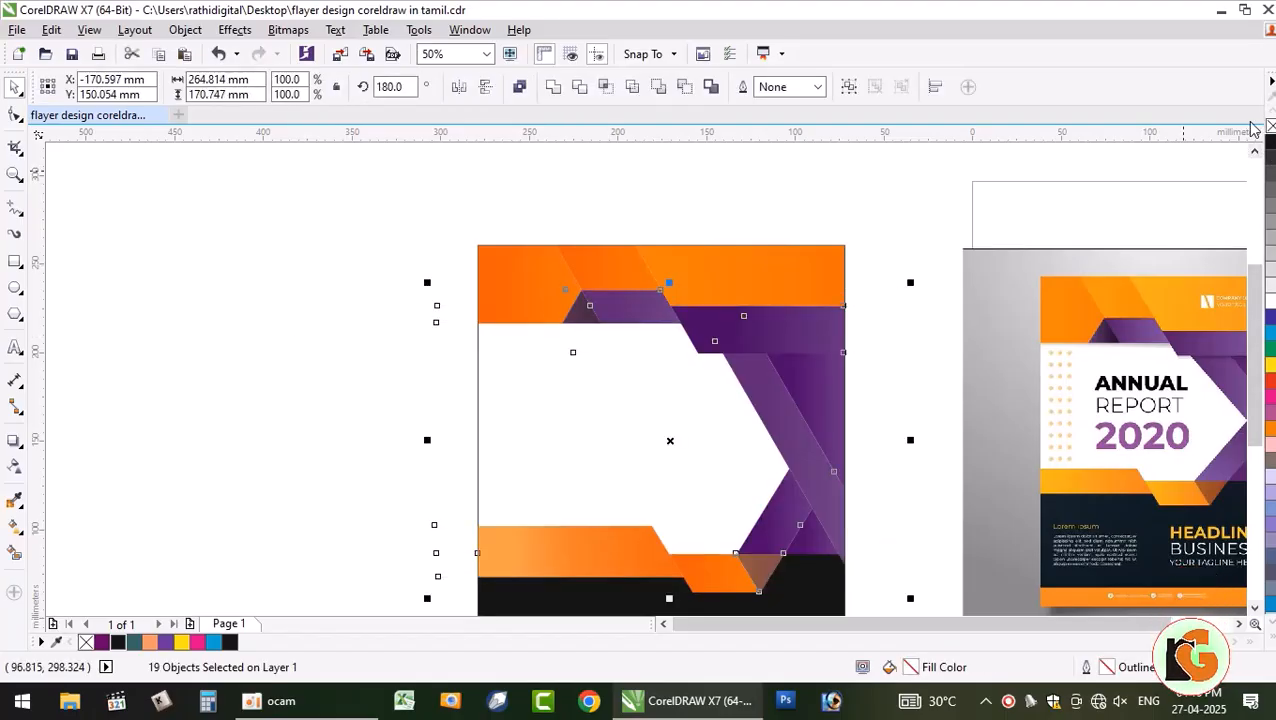
left_click(322, 305)
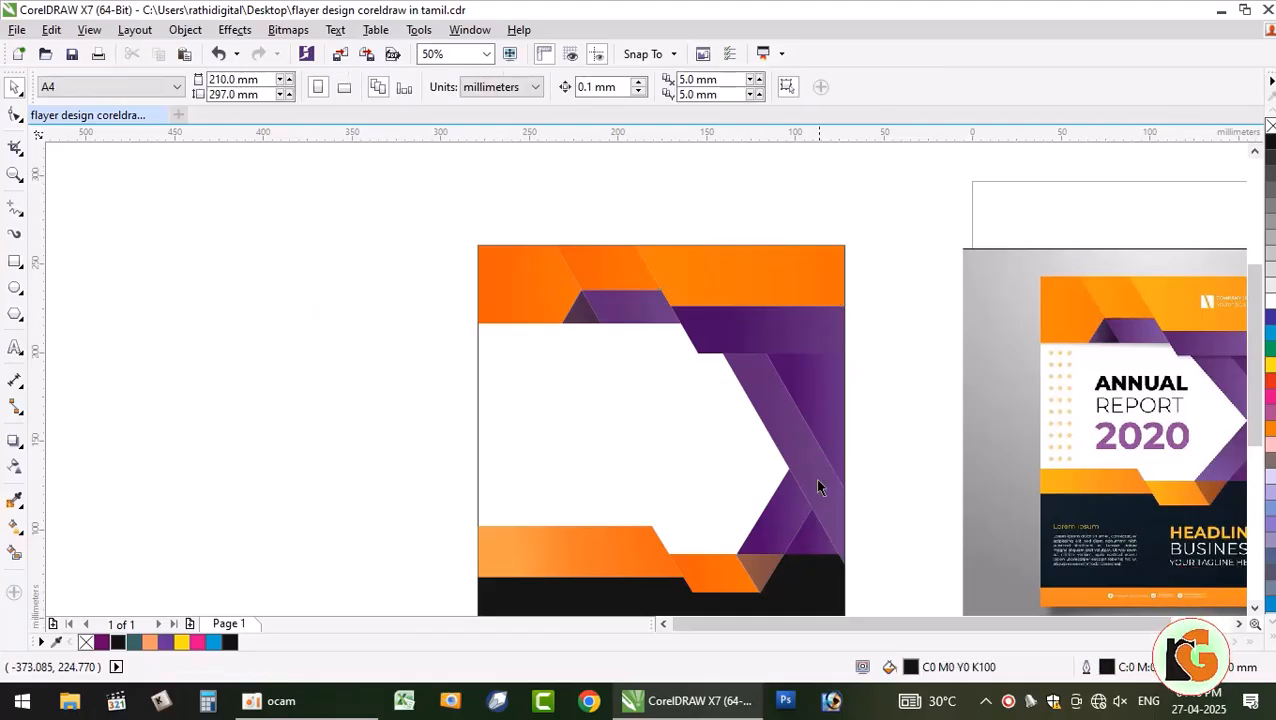
left_click(1255, 608)
left_click(1239, 624)
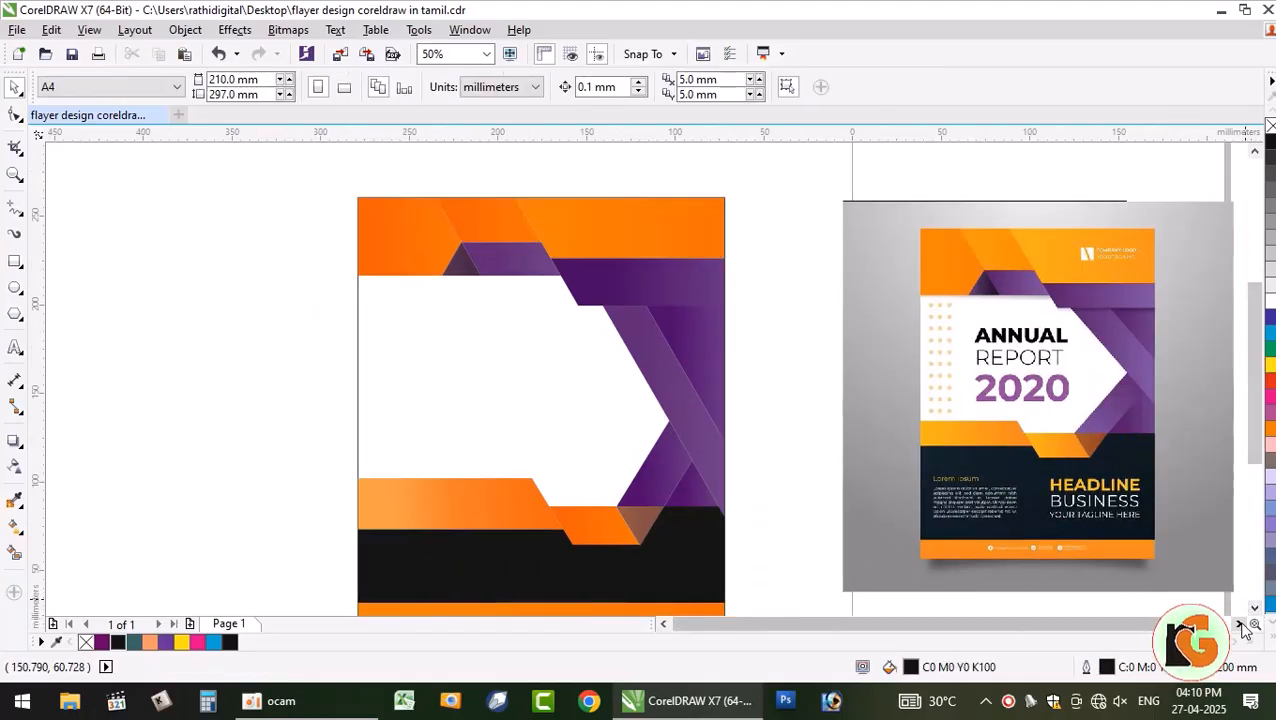
left_click(1255, 609)
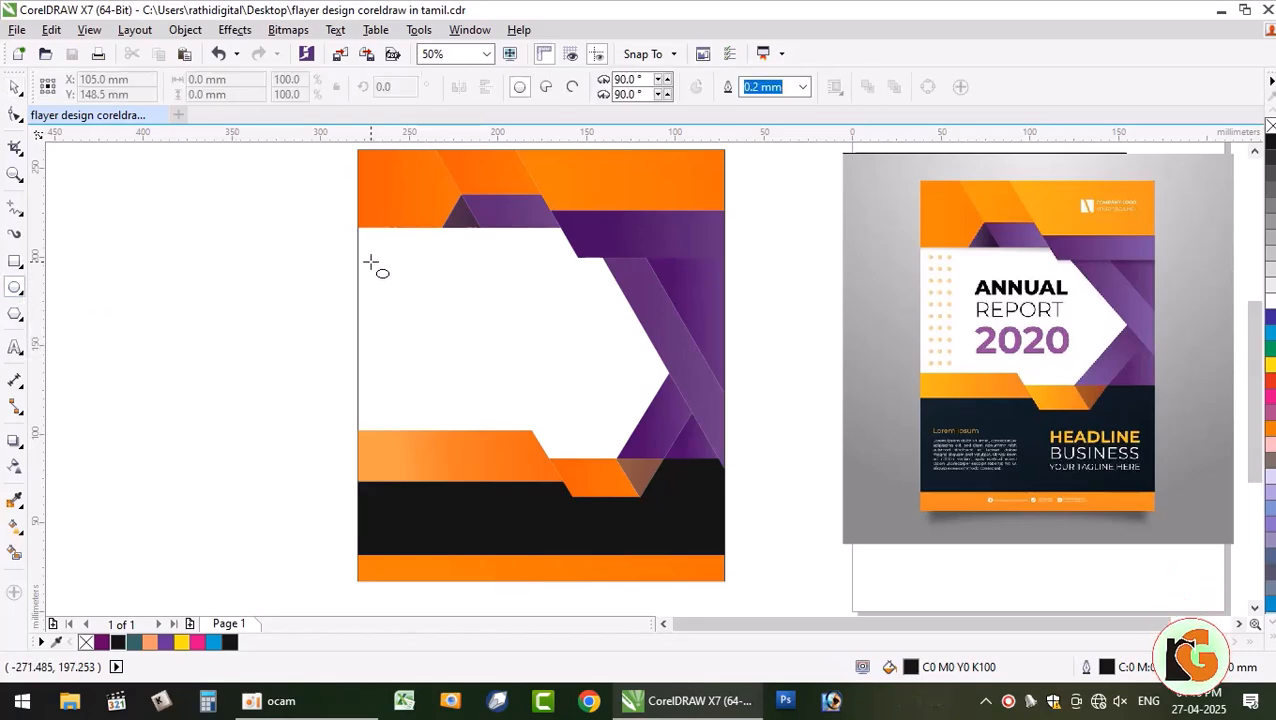
- Draw a small circle at the top-left of the flyer's white area
mouse_move(373, 258)
left_mouse_down()
mouse_move(388, 272)
mouse_move(378, 261)
left_mouse_up()
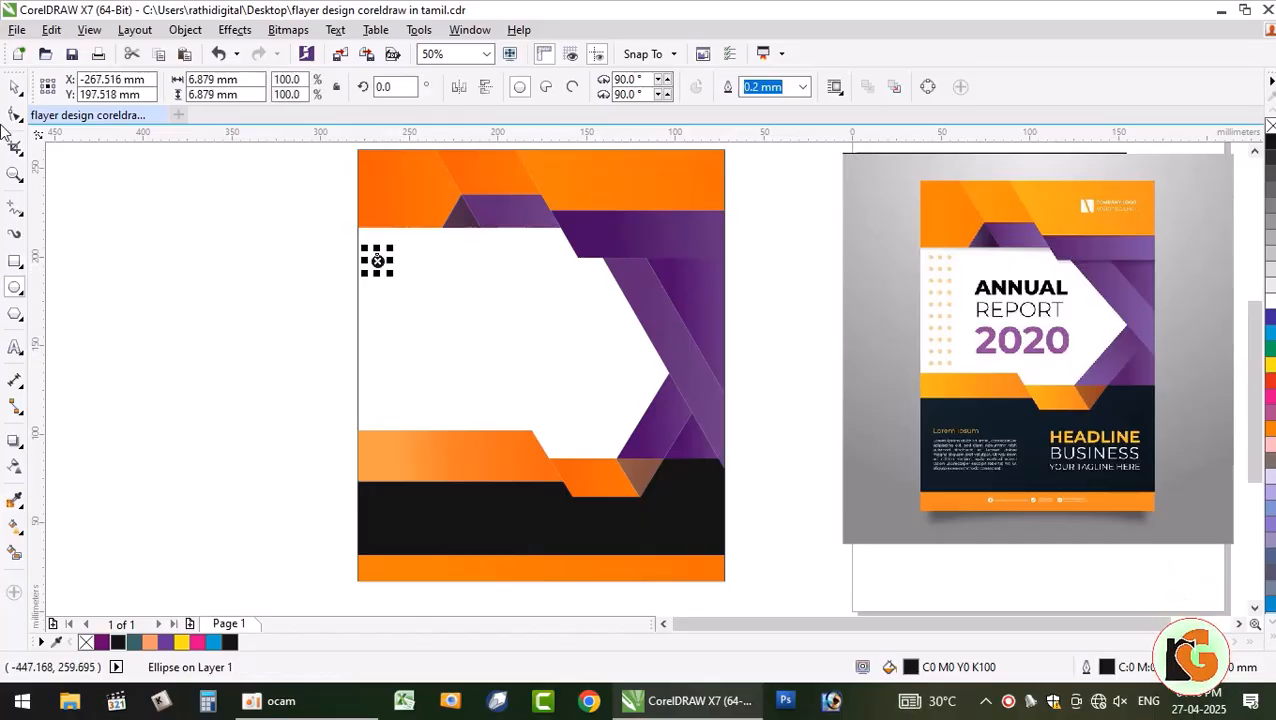
left_click(158, 290)
left_click(378, 262)
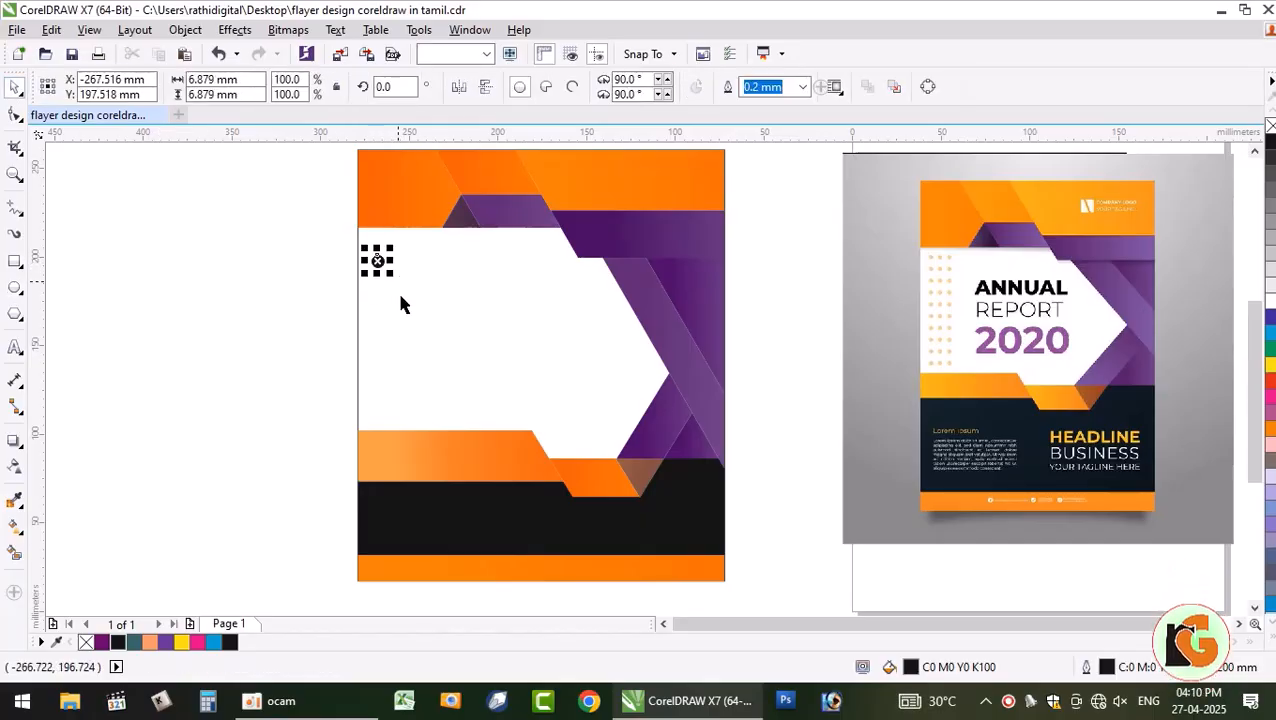
- Copy only the fill from the top orange band onto the small circle
left_click(55, 33)
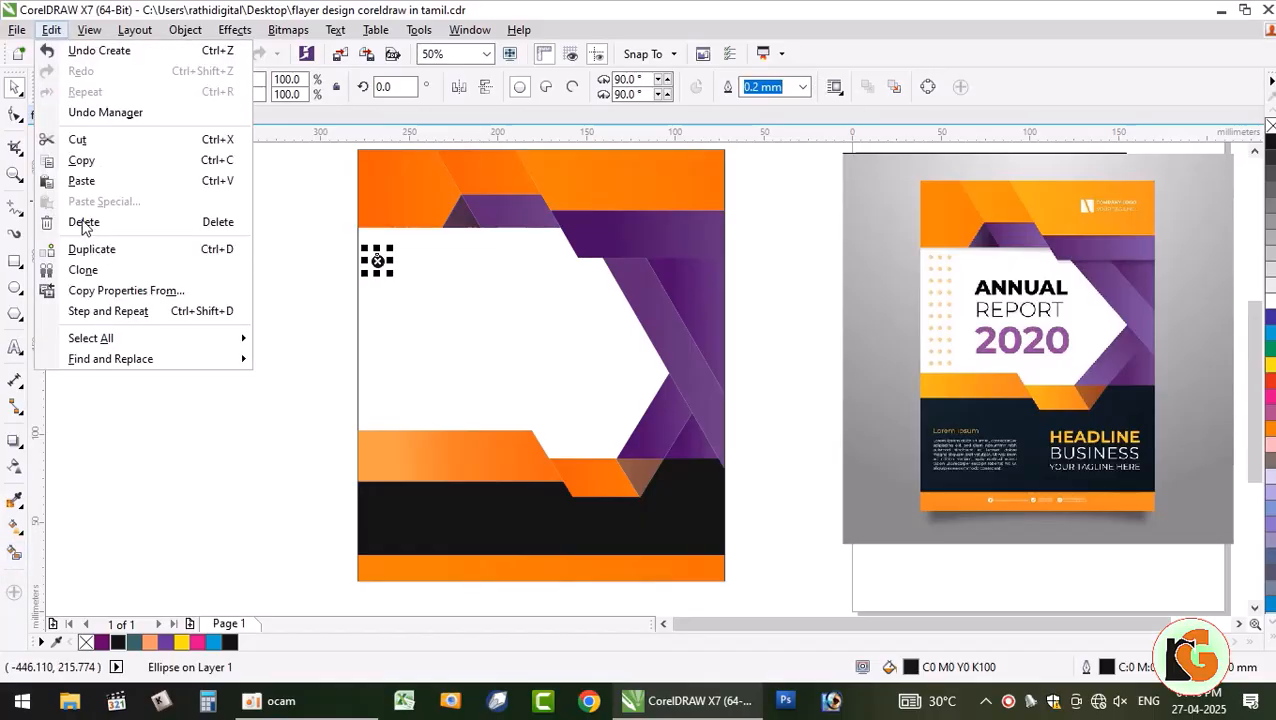
left_click(134, 298)
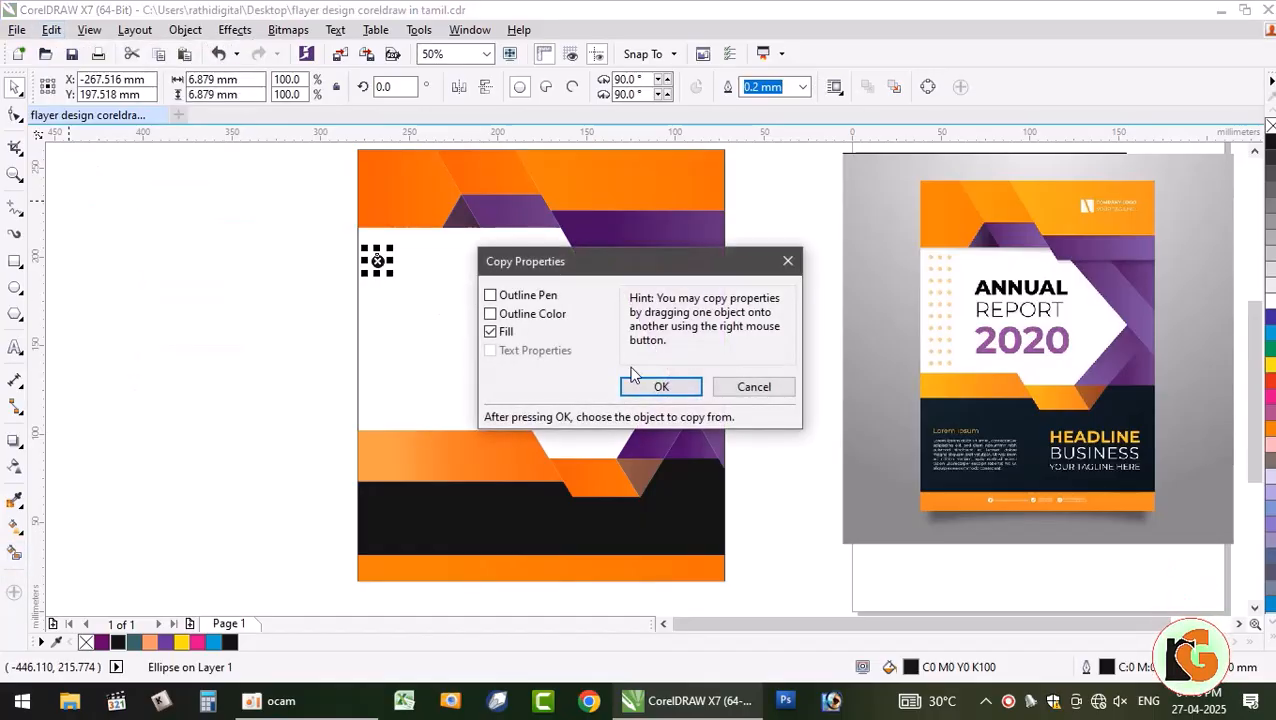
left_click(661, 387)
left_click(390, 196)
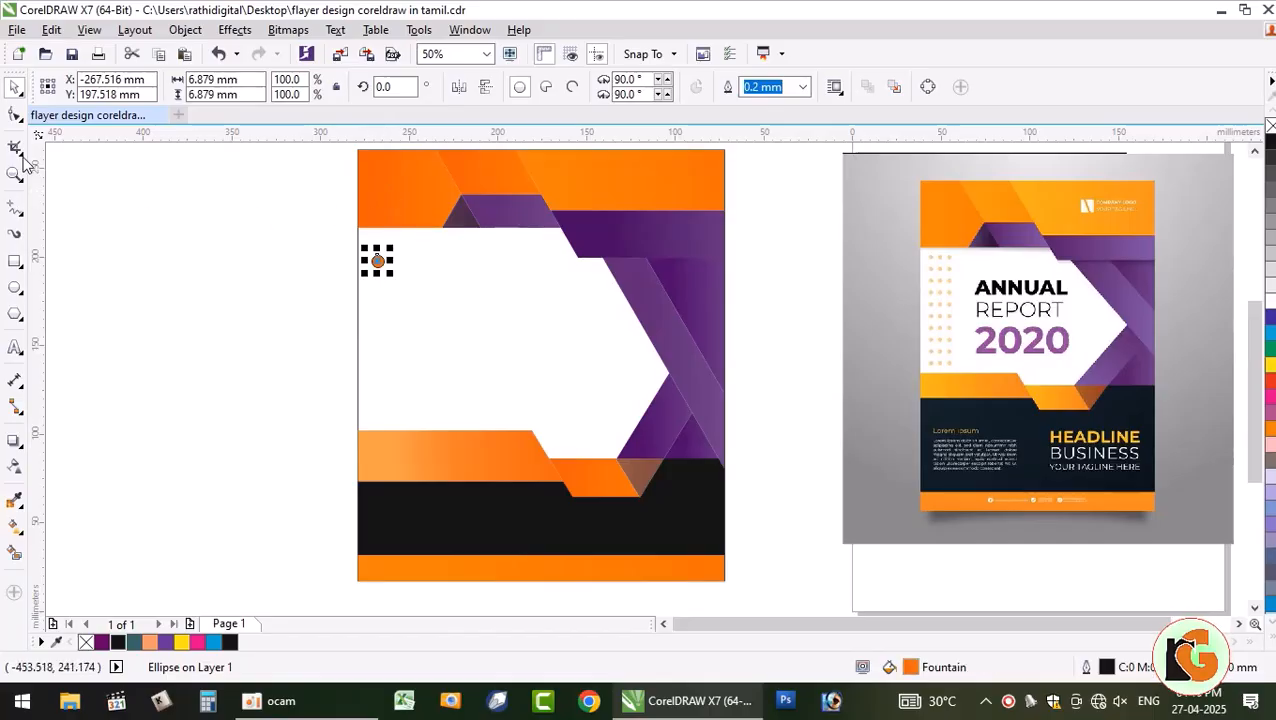
left_click(121, 289)
left_click_drag(284, 245, 402, 288)
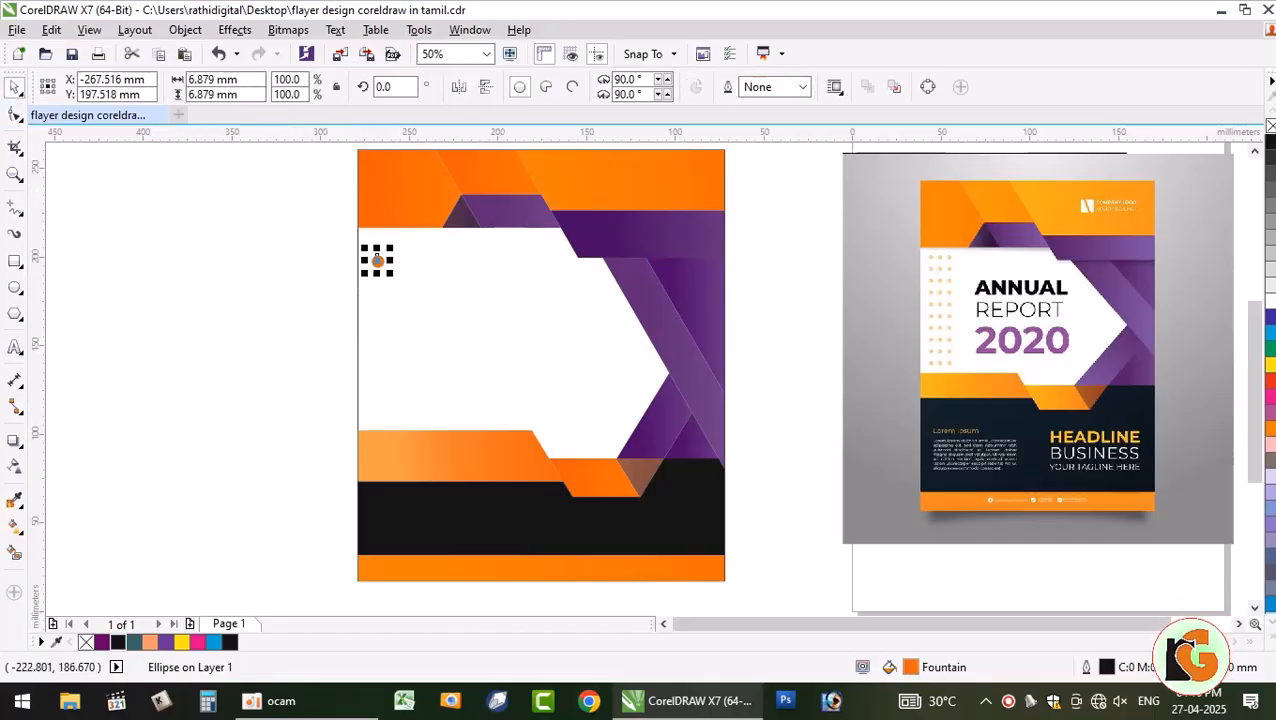
left_click(356, 273)
- Shrink the small orange circle to about half its size
left_click(378, 262)
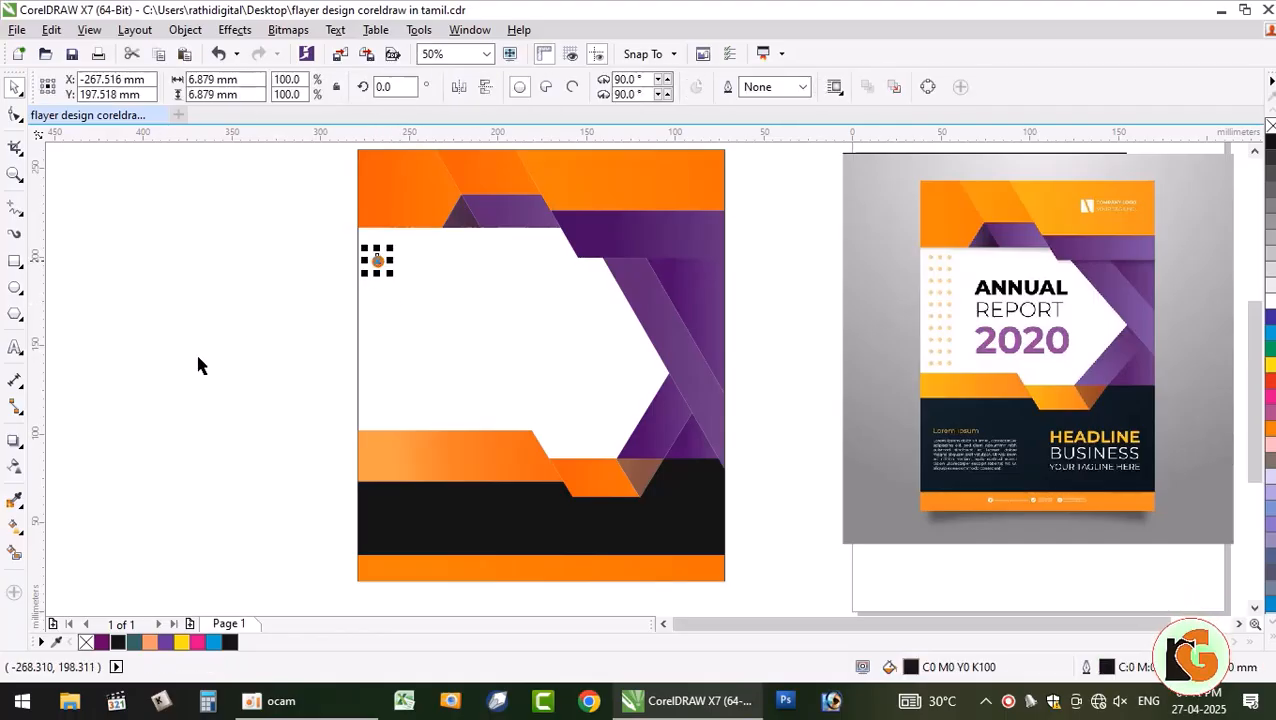
mouse_move(392, 274)
left_mouse_down()
mouse_move(378, 262)
mouse_move(400, 280)
left_mouse_up()
left_click(361, 268)
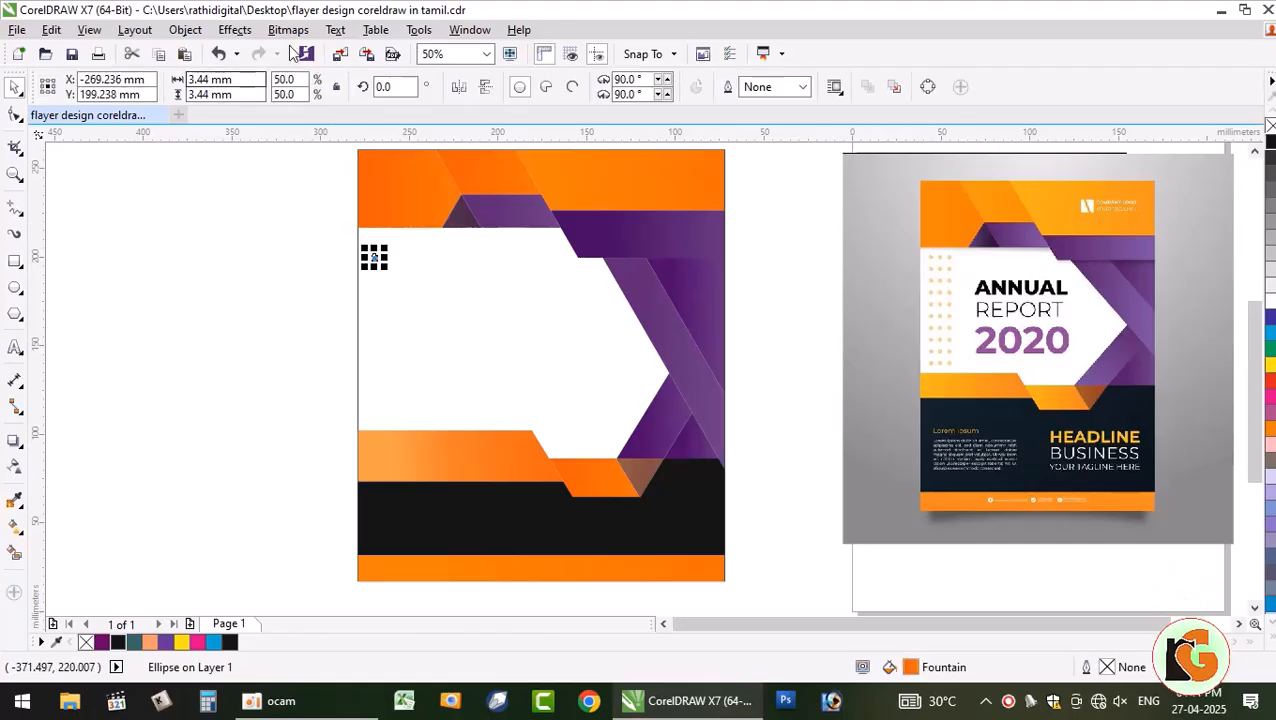
- Make 2 copies of the dot with Transformations Position: X 5, anchored right
left_click(234, 29)
mouse_move(183, 30)
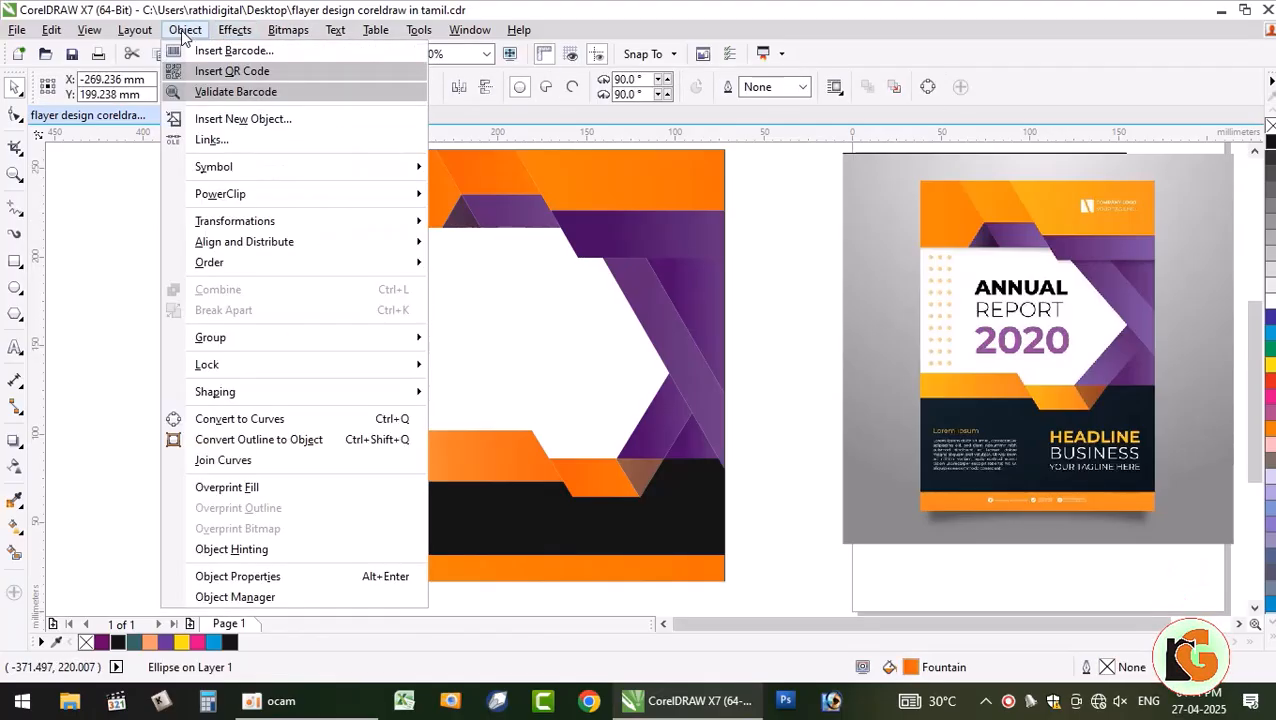
mouse_move(240, 221)
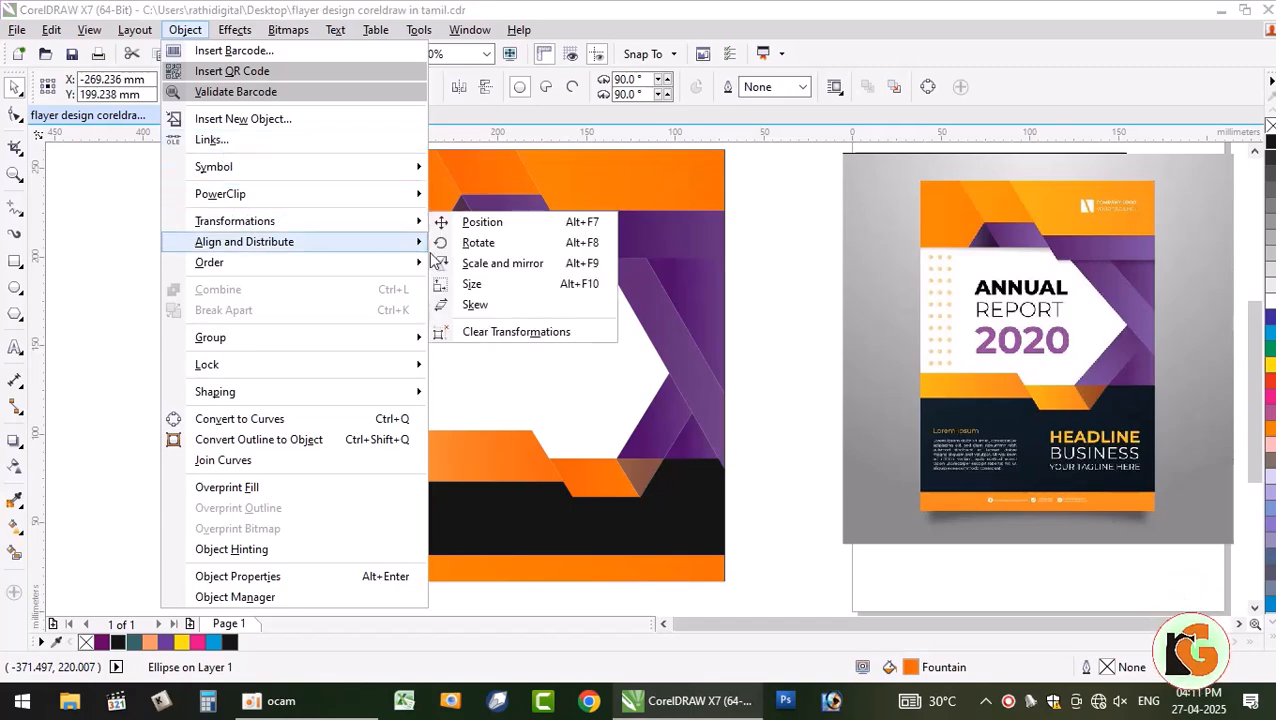
left_click(518, 223)
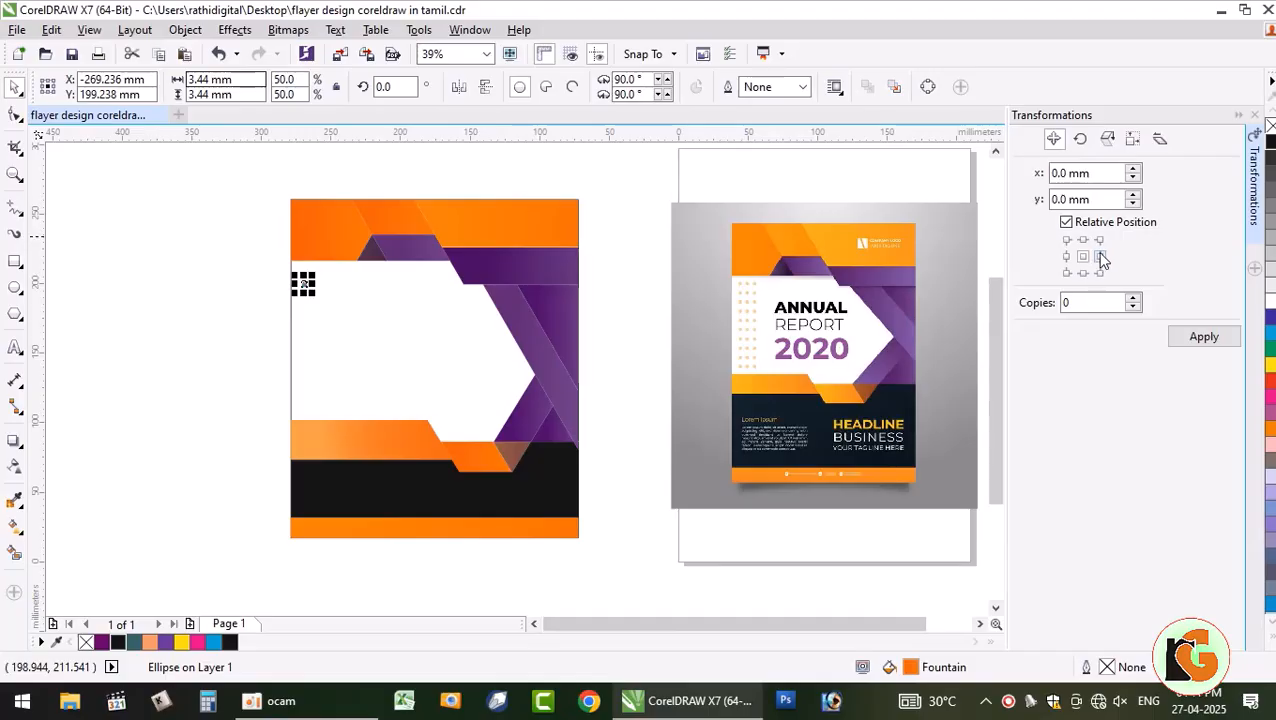
left_click(1085, 173)
type("5")
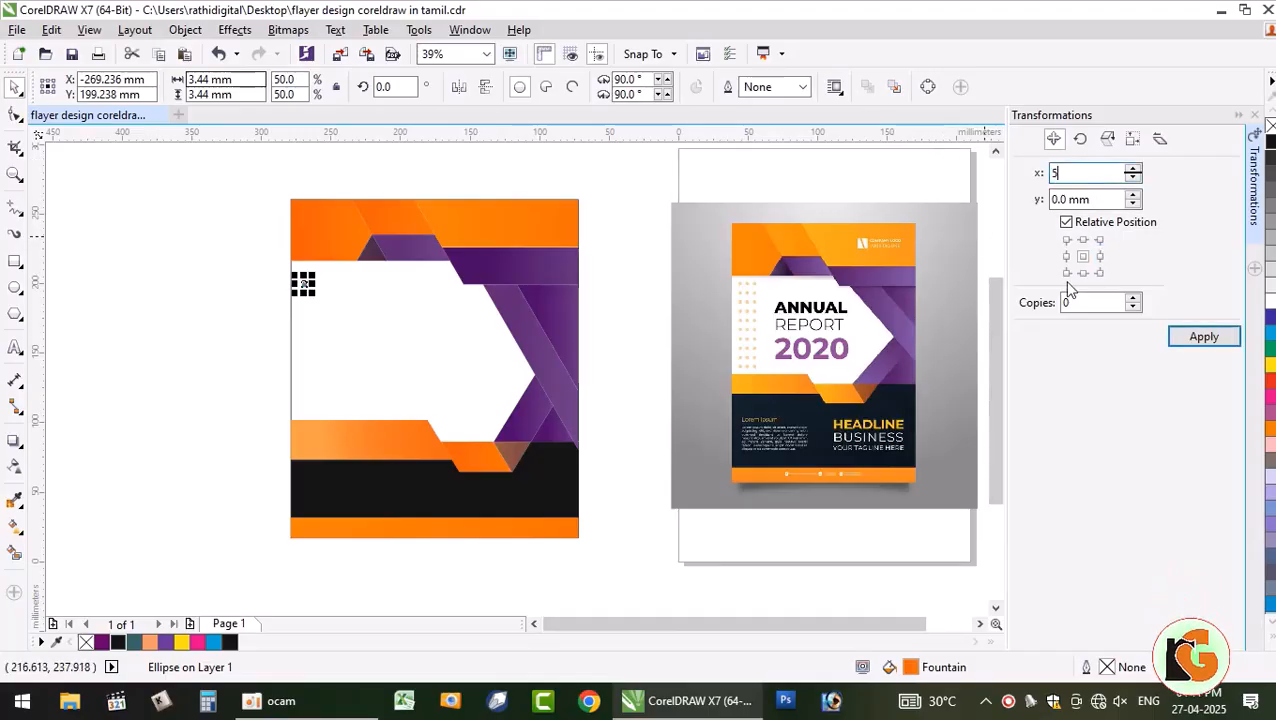
left_click(1099, 256)
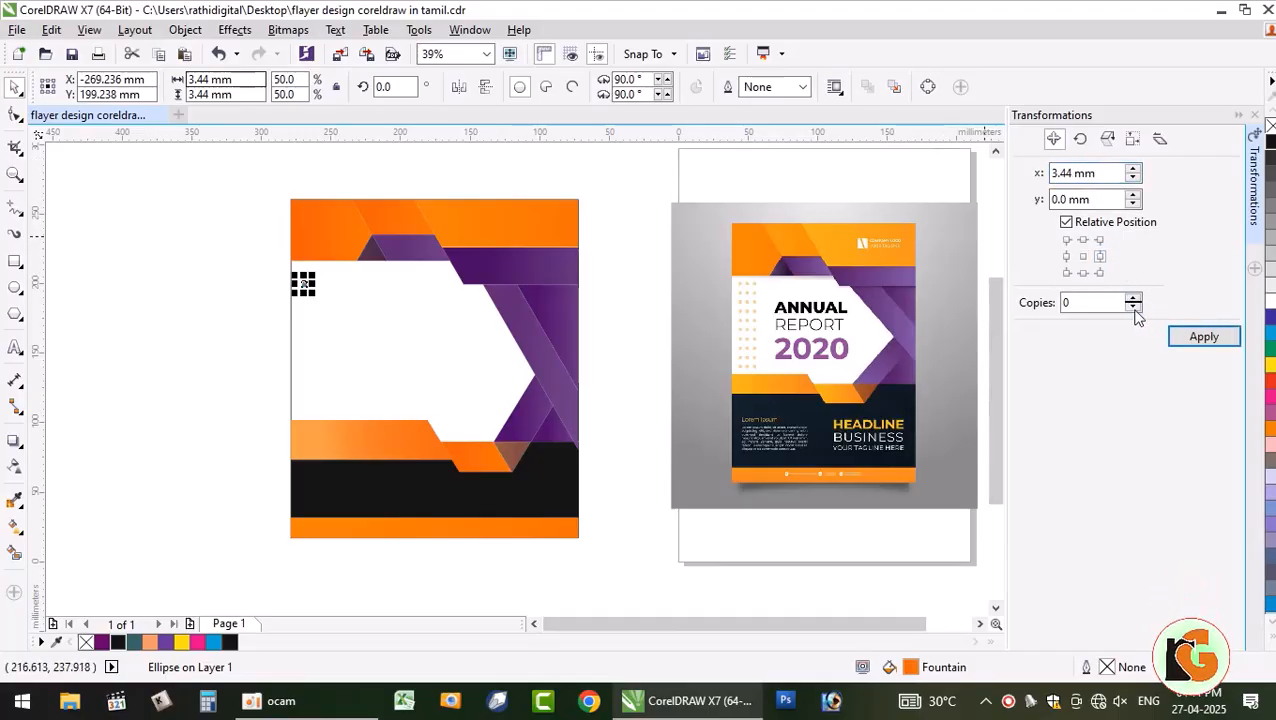
type("2")
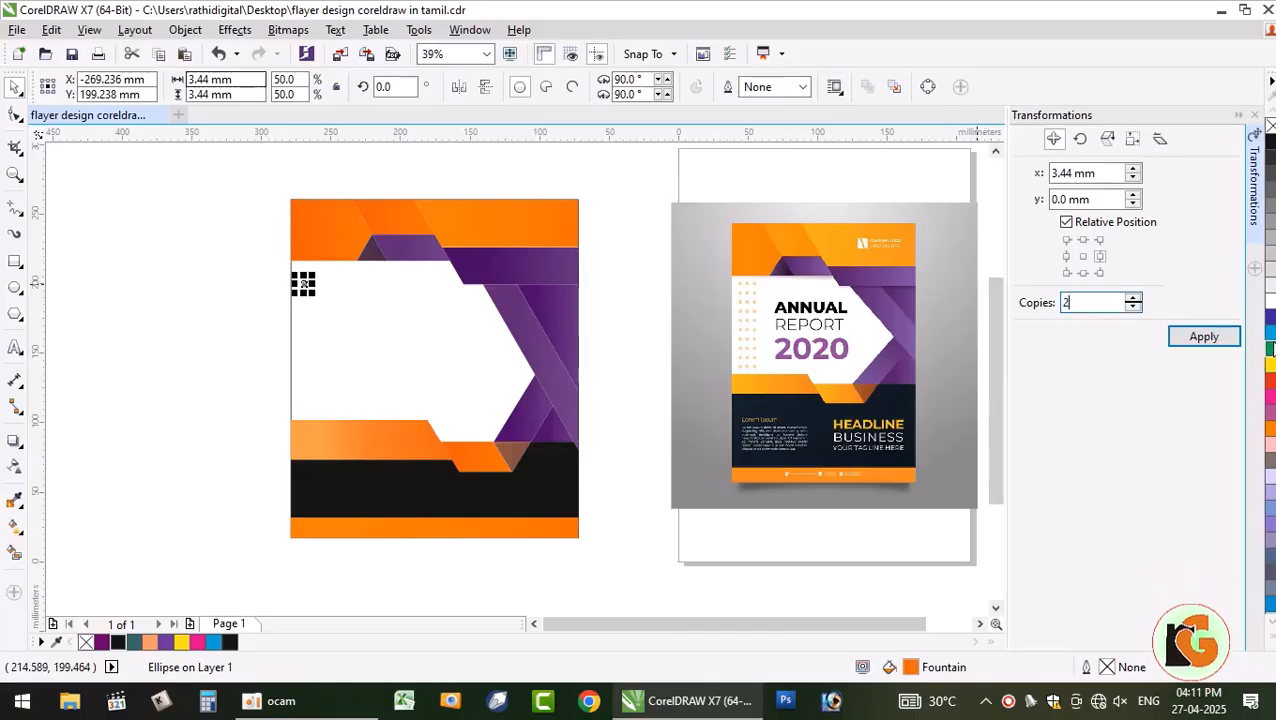
left_click(245, 339)
- Redo the dot row as three dots spaced 10 mm apart horizontally
scroll(304, 290, "up", 2)
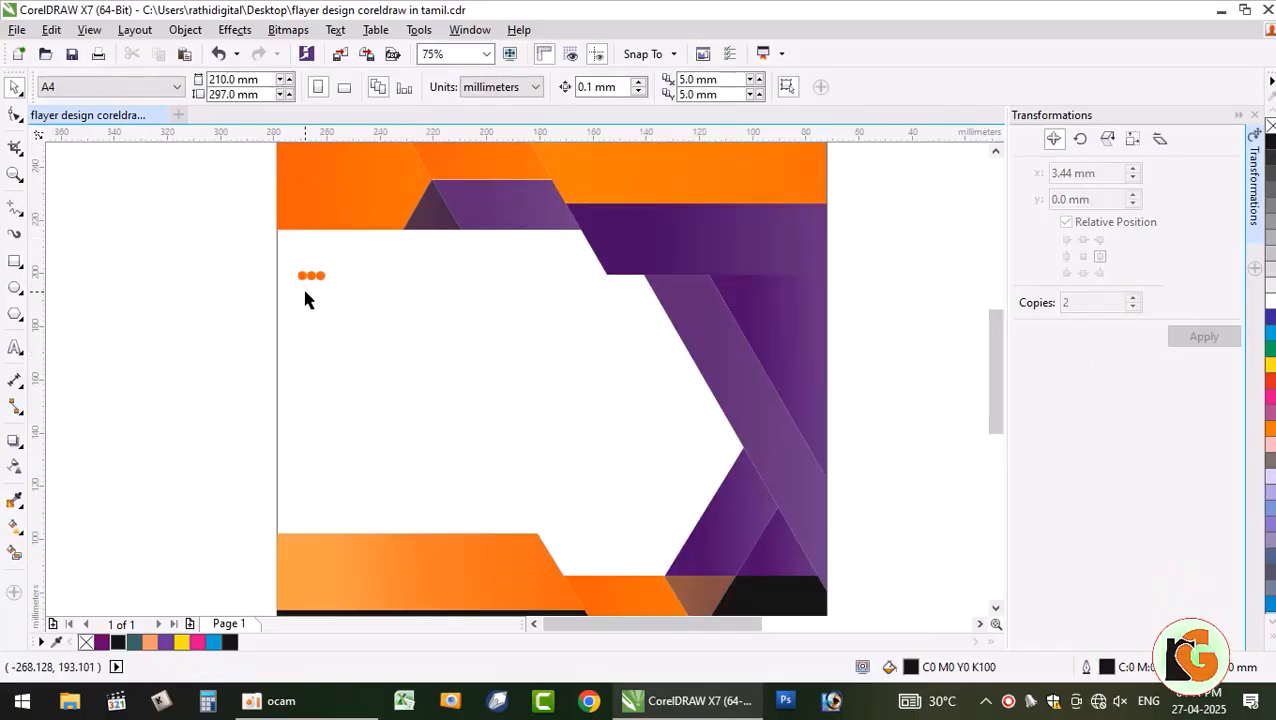
left_click_drag(217, 252, 389, 284)
key("ctrl+z")
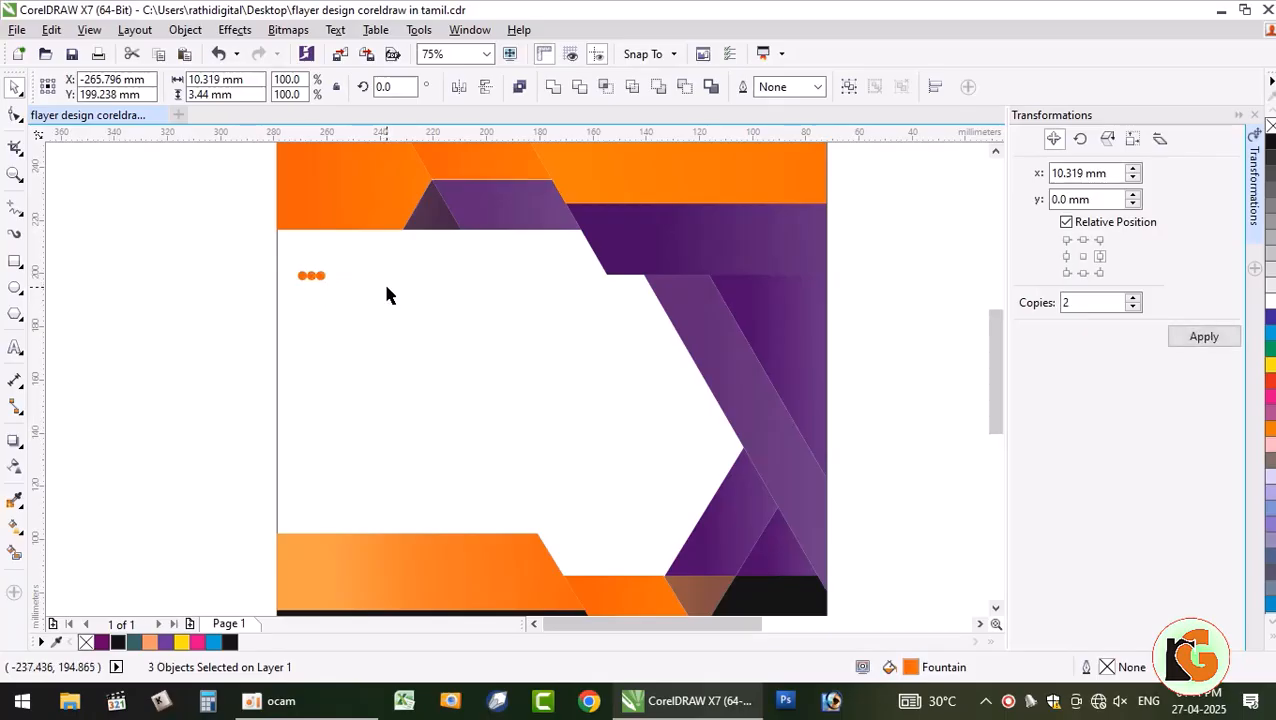
left_click(1070, 176)
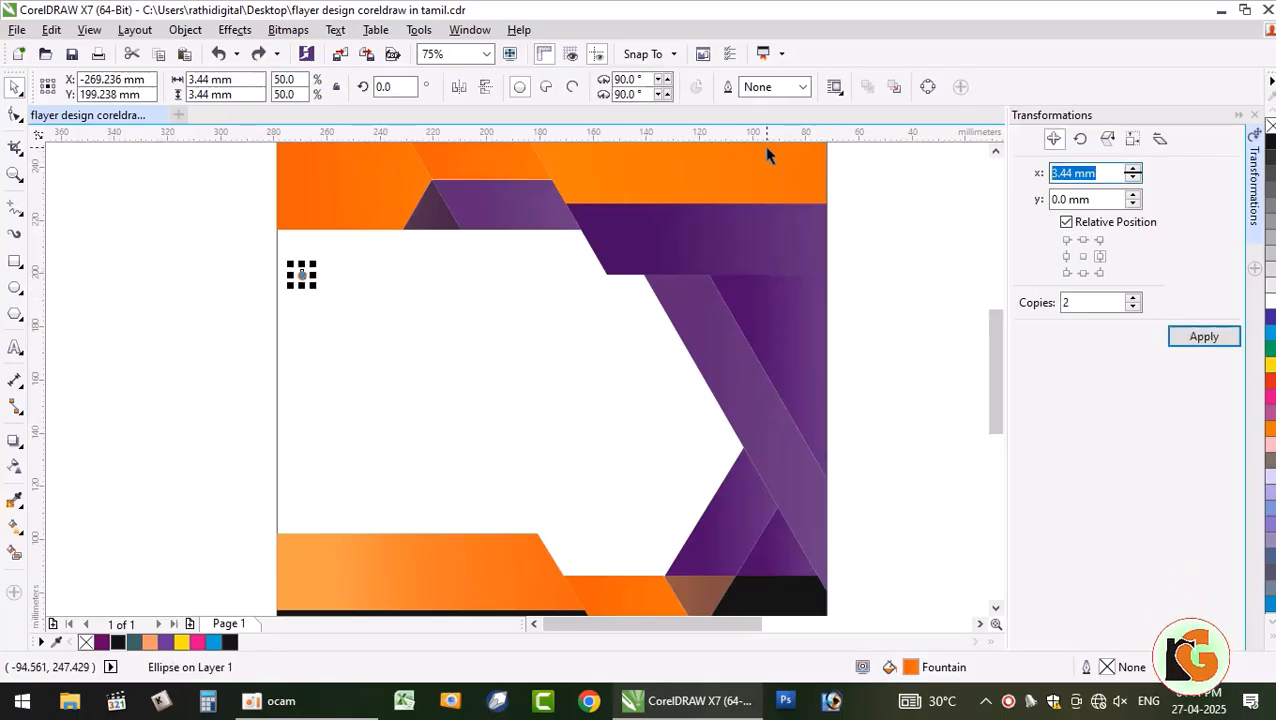
type("10")
left_click(1214, 339)
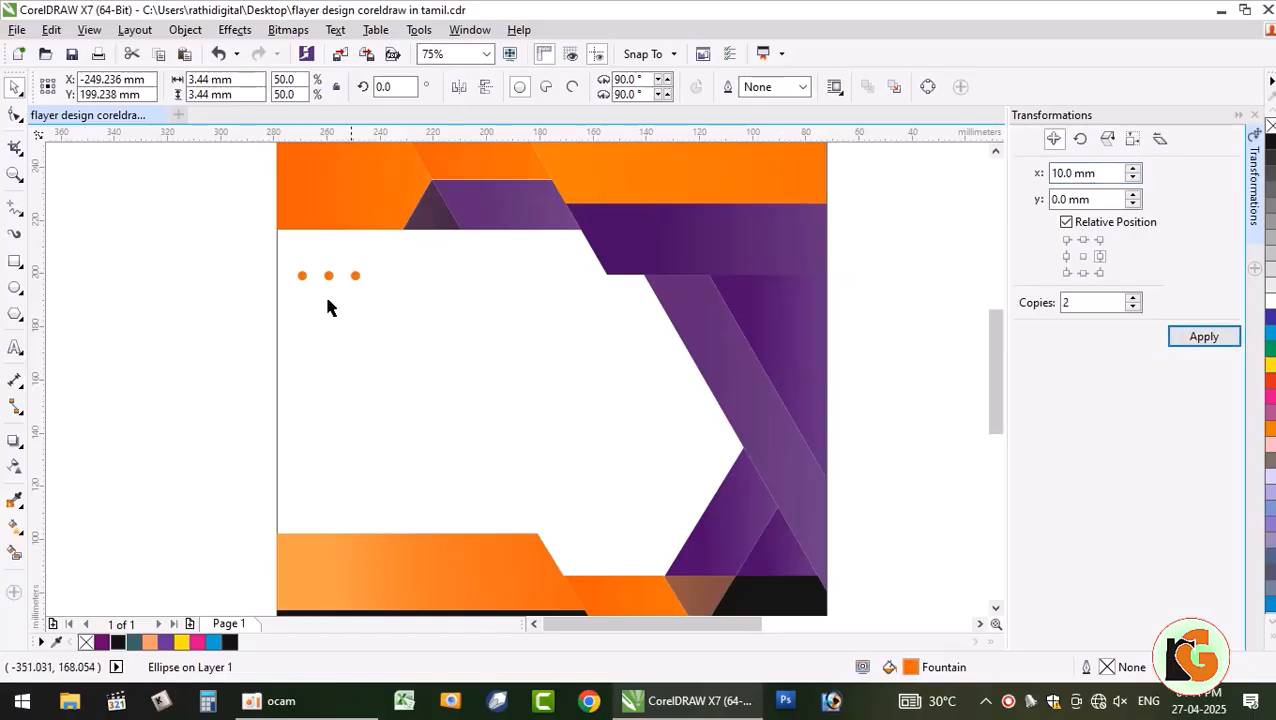
- Repeat the row of three dots downward at -10 mm, building a 3-by-7 grid
left_click_drag(228, 256, 384, 305)
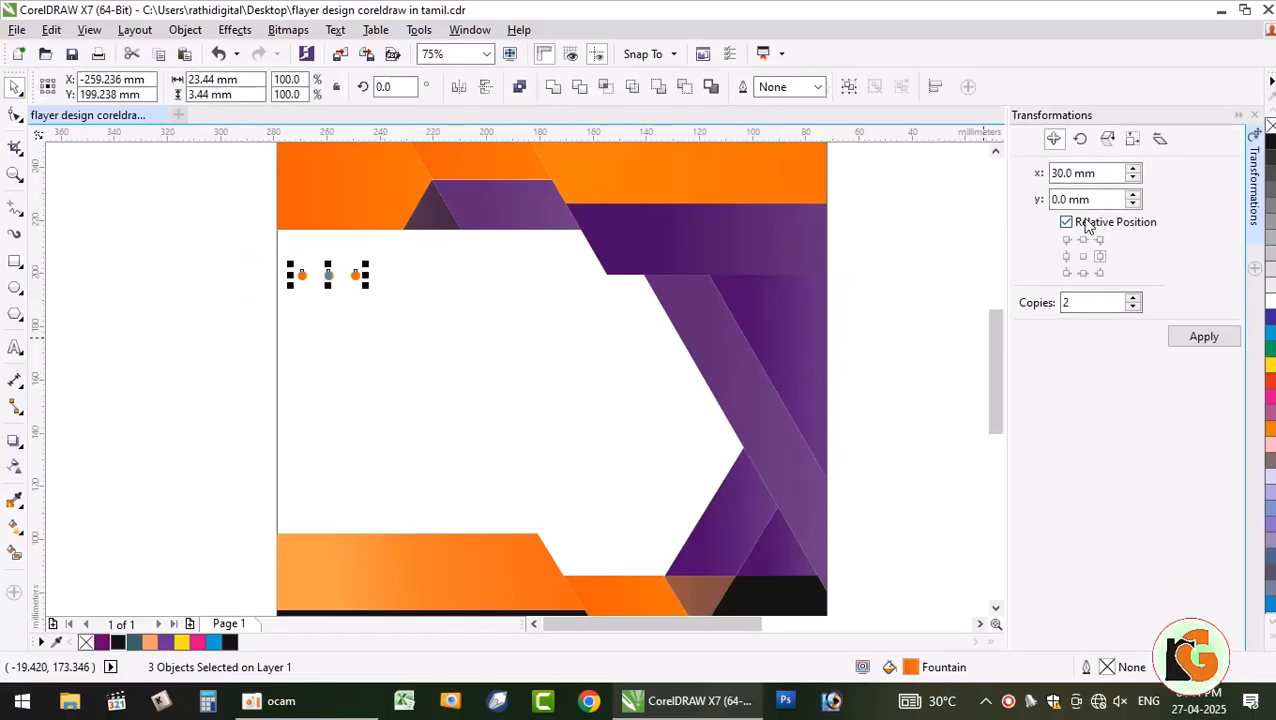
left_click(1093, 200)
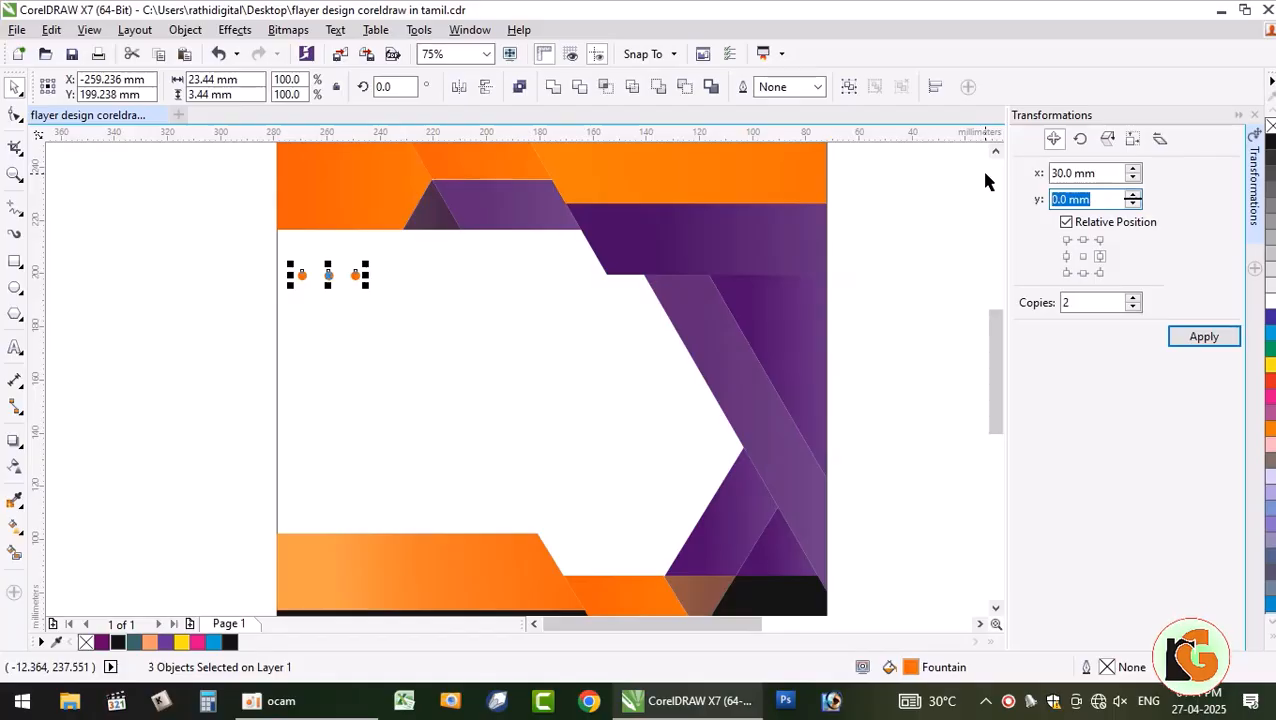
type("-1")
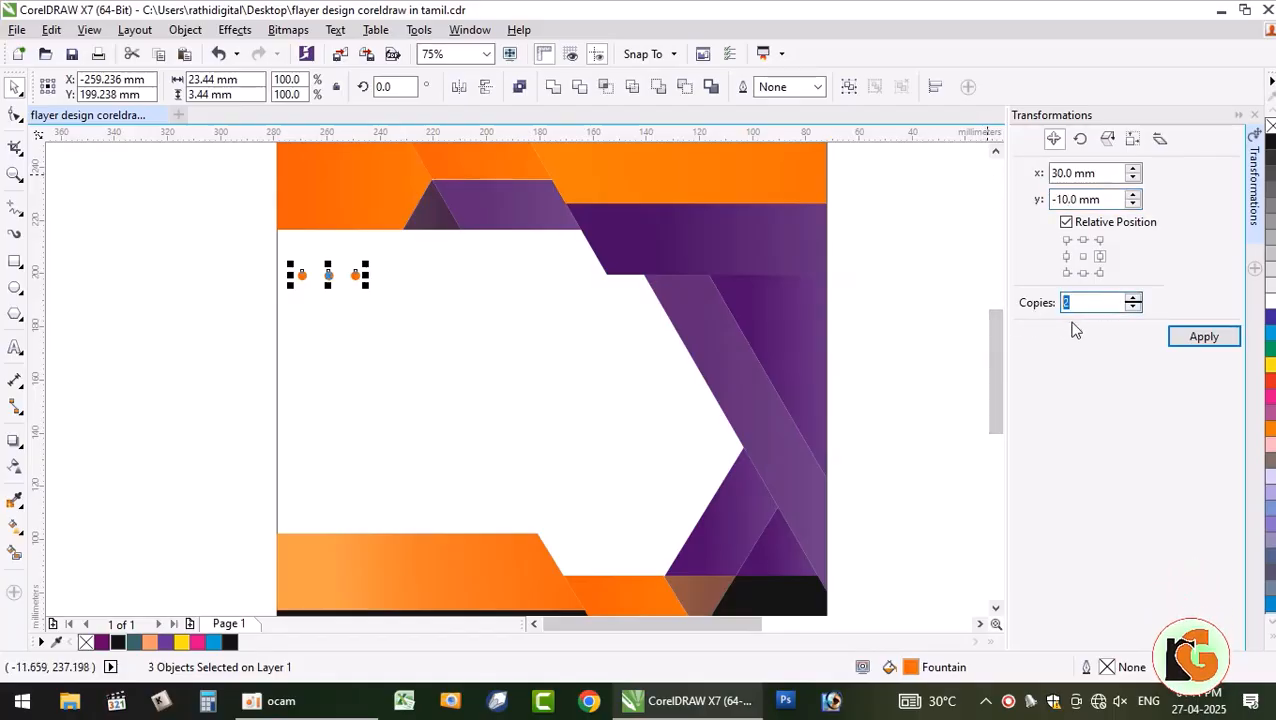
type("3")
left_click(1203, 338)
key("ctrl+z")
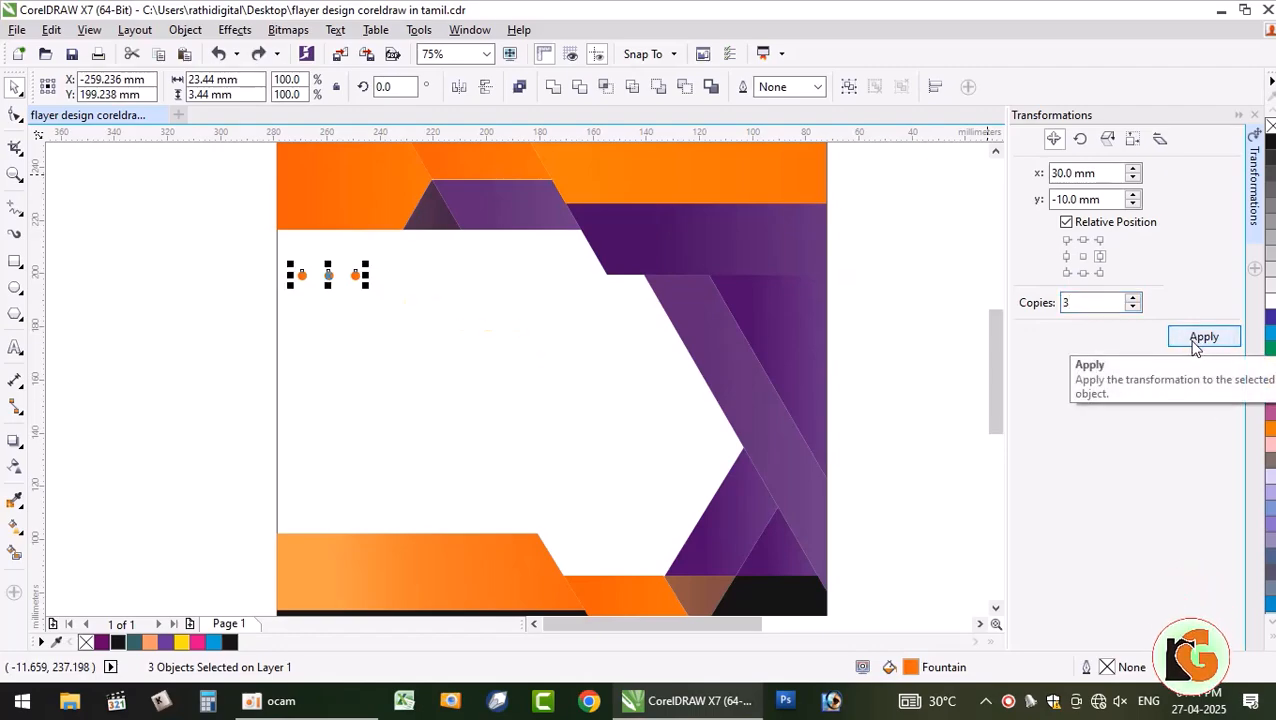
left_click(1083, 273)
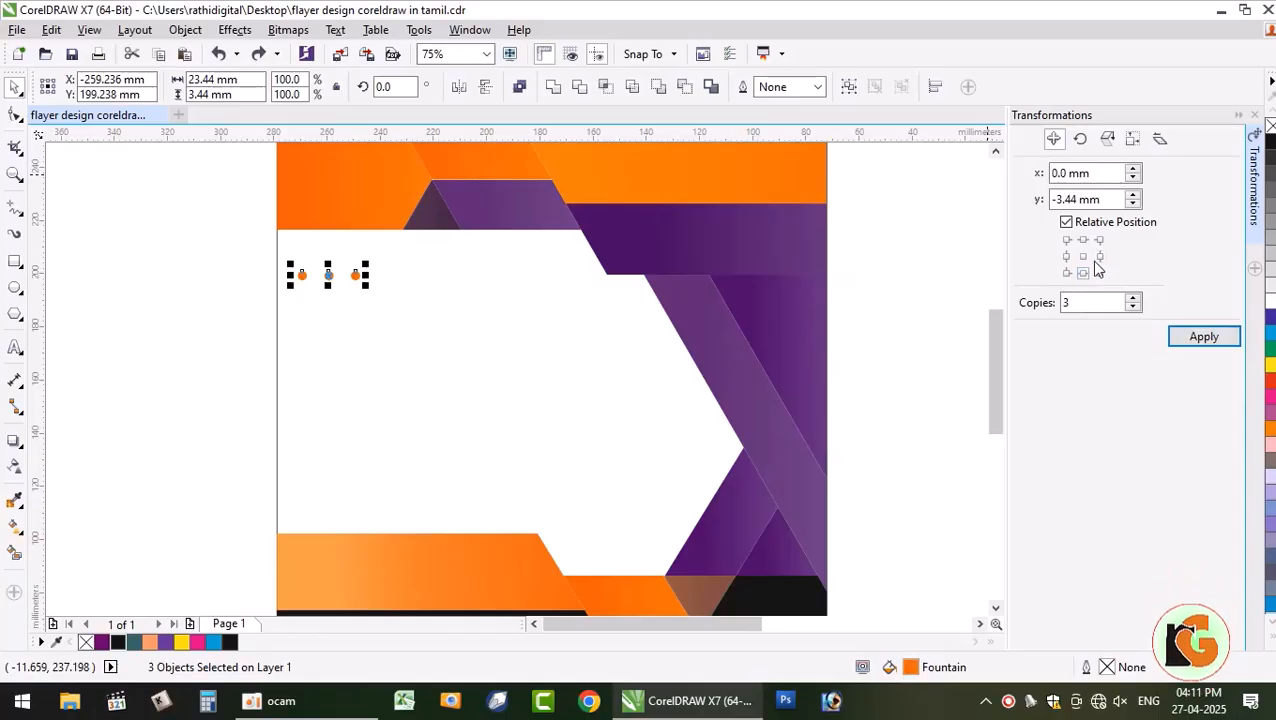
left_click(1205, 338)
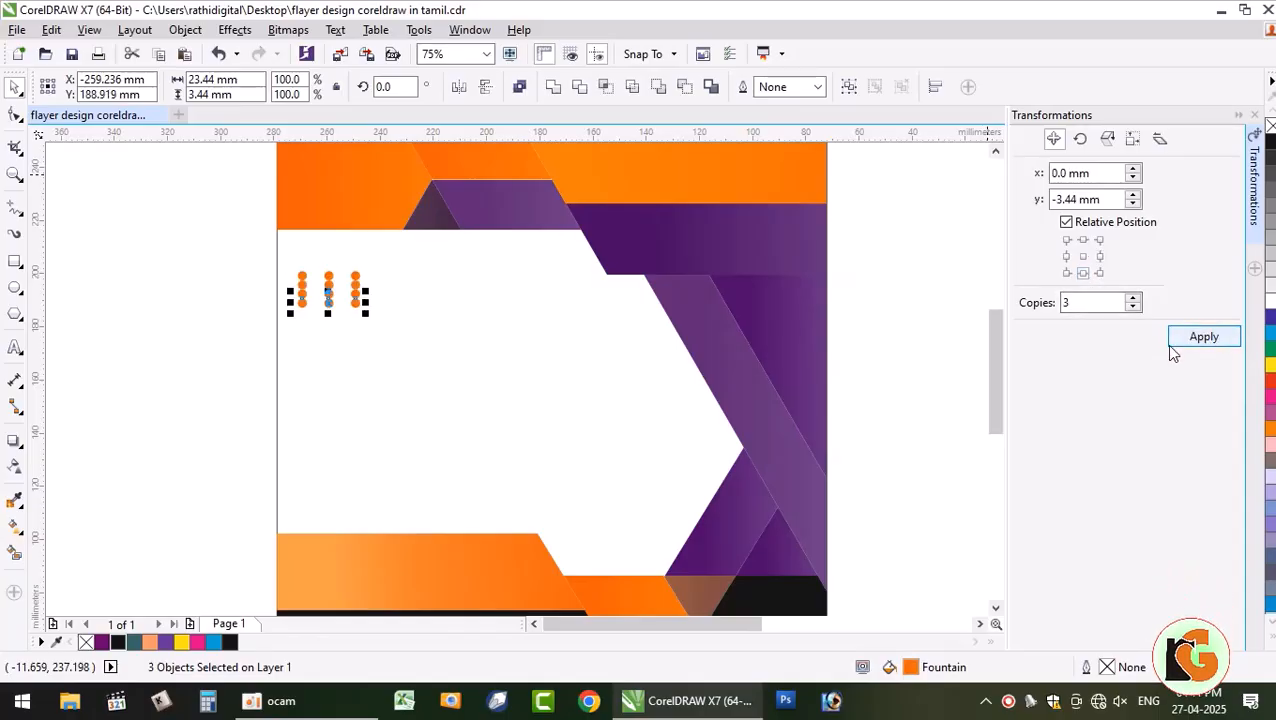
key("ctrl+z")
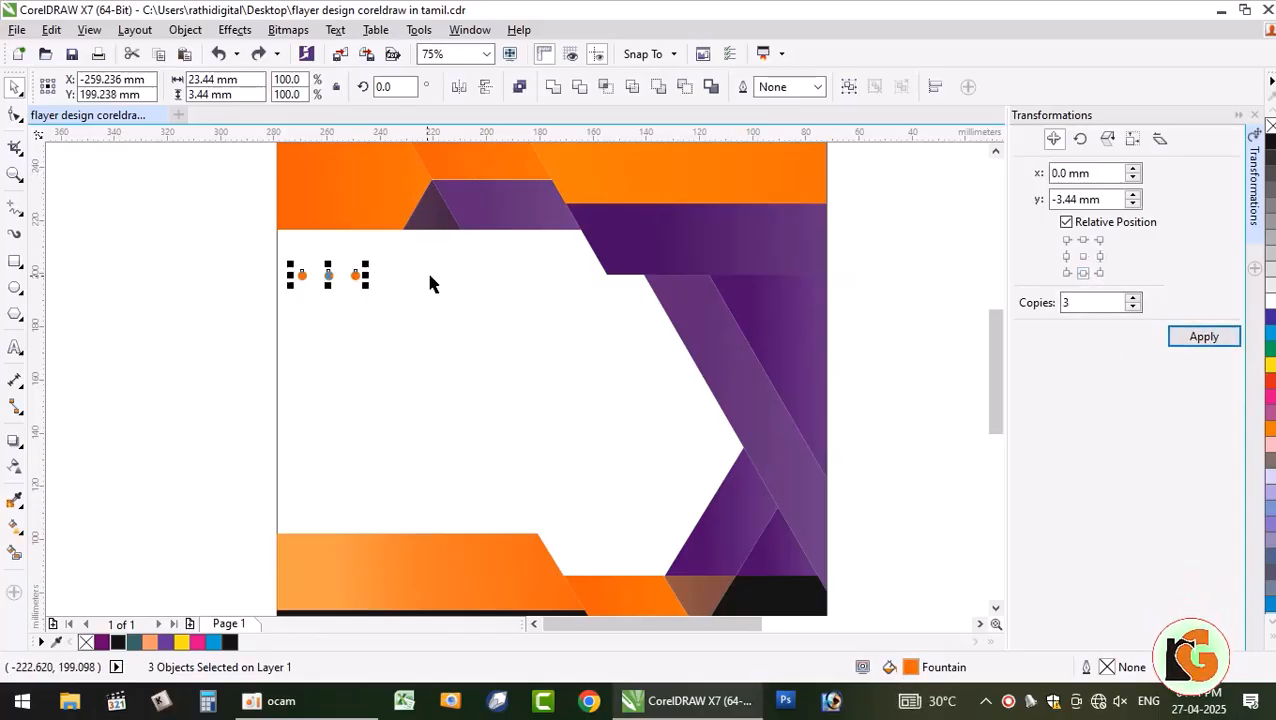
triple_click(1090, 199)
type("-")
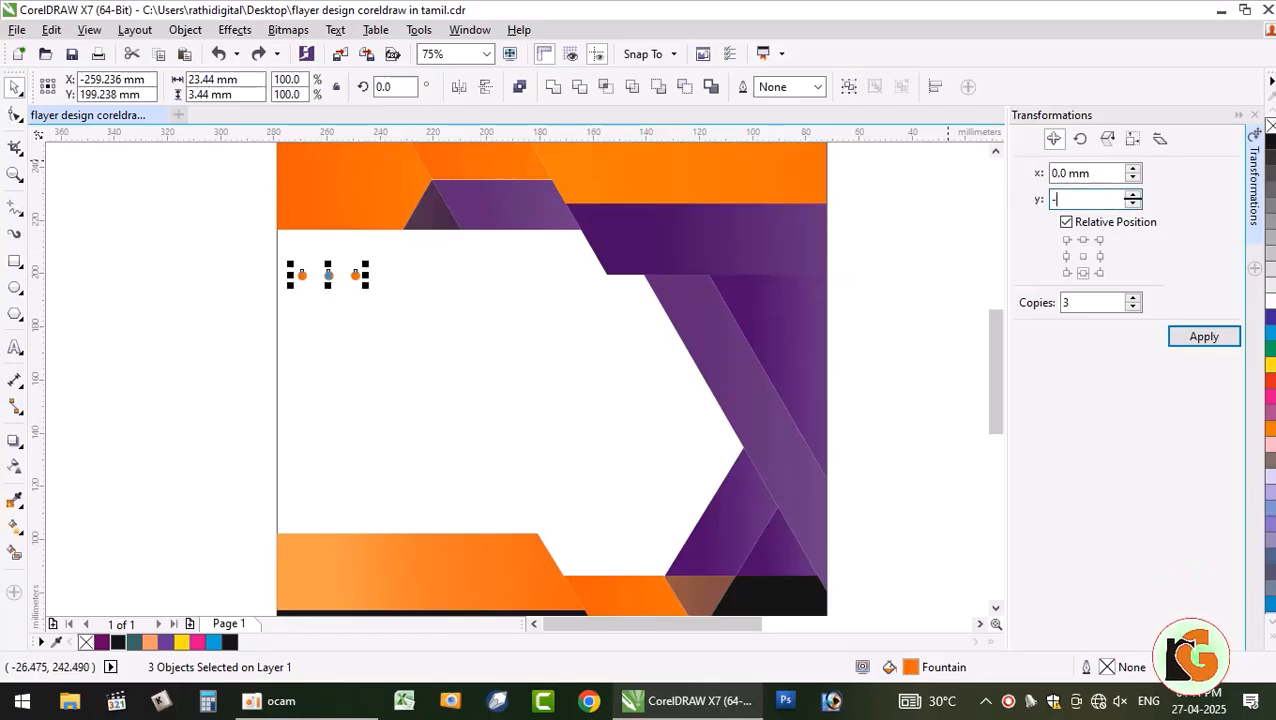
type("10mm")
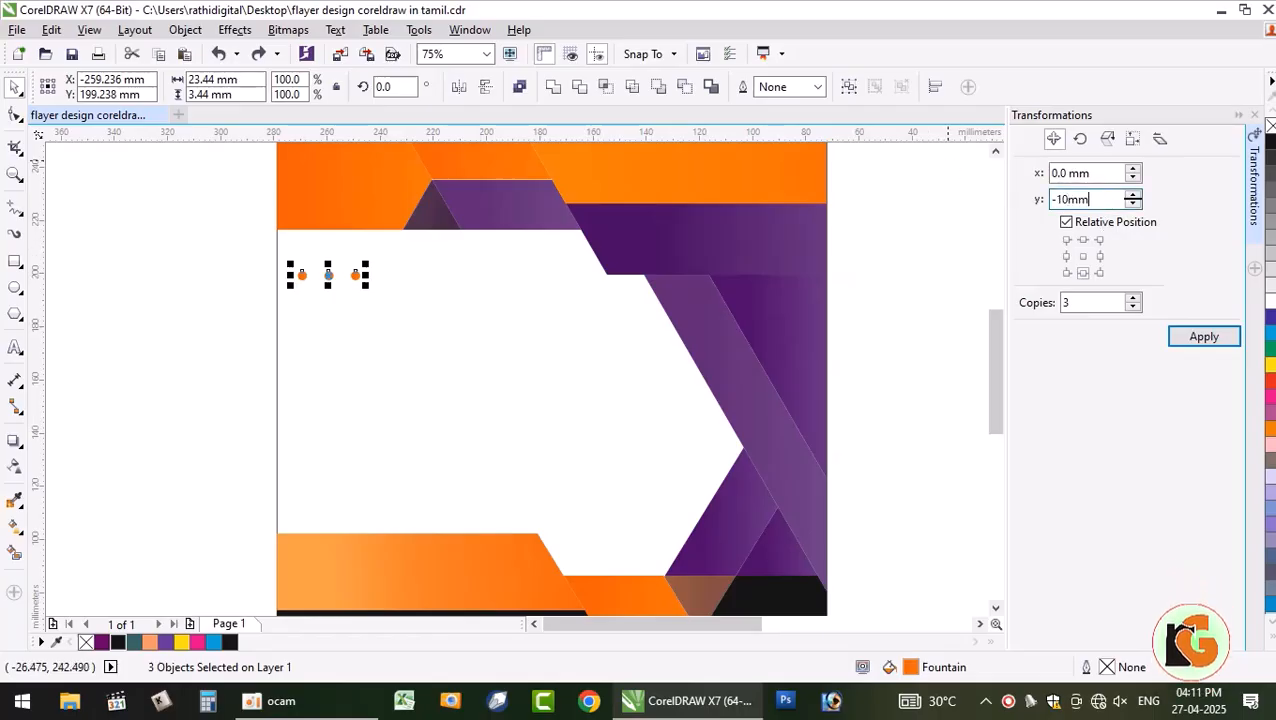
left_click(1191, 336)
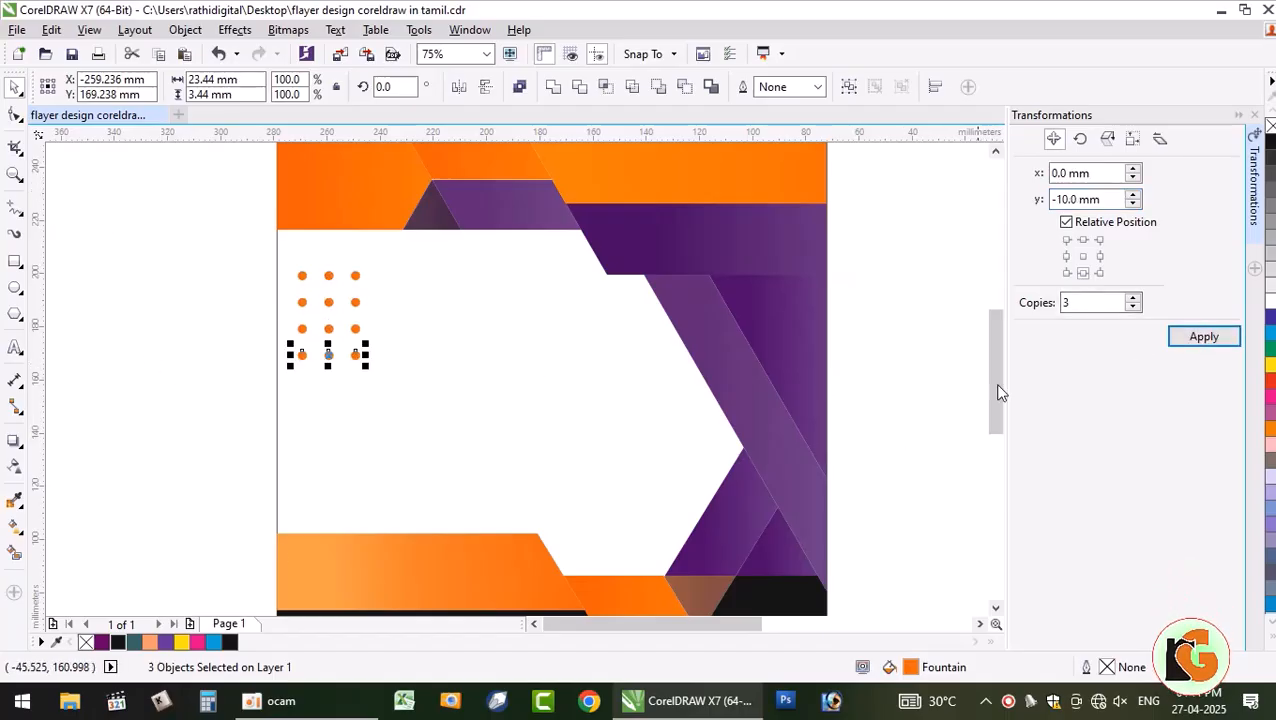
- Combine all 21 dots into one shape with Ctrl+L and close the Transformations docker
left_click(205, 264)
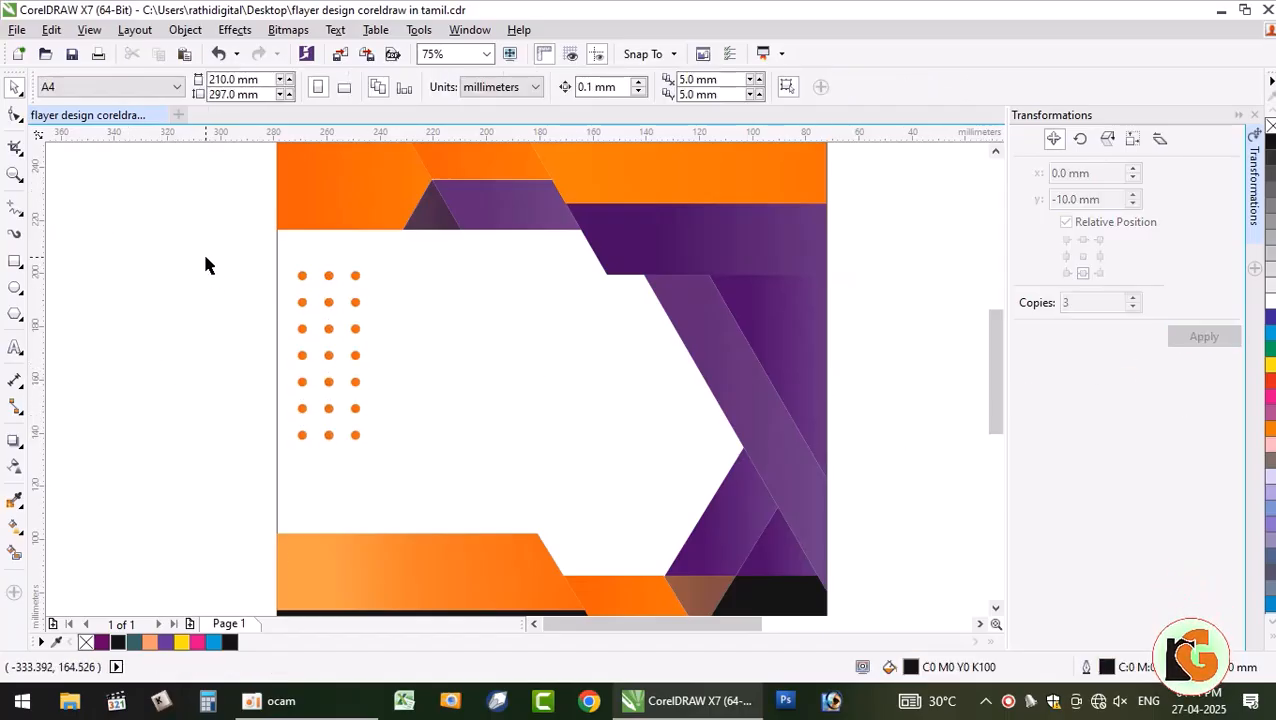
left_click_drag(428, 491, 430, 493)
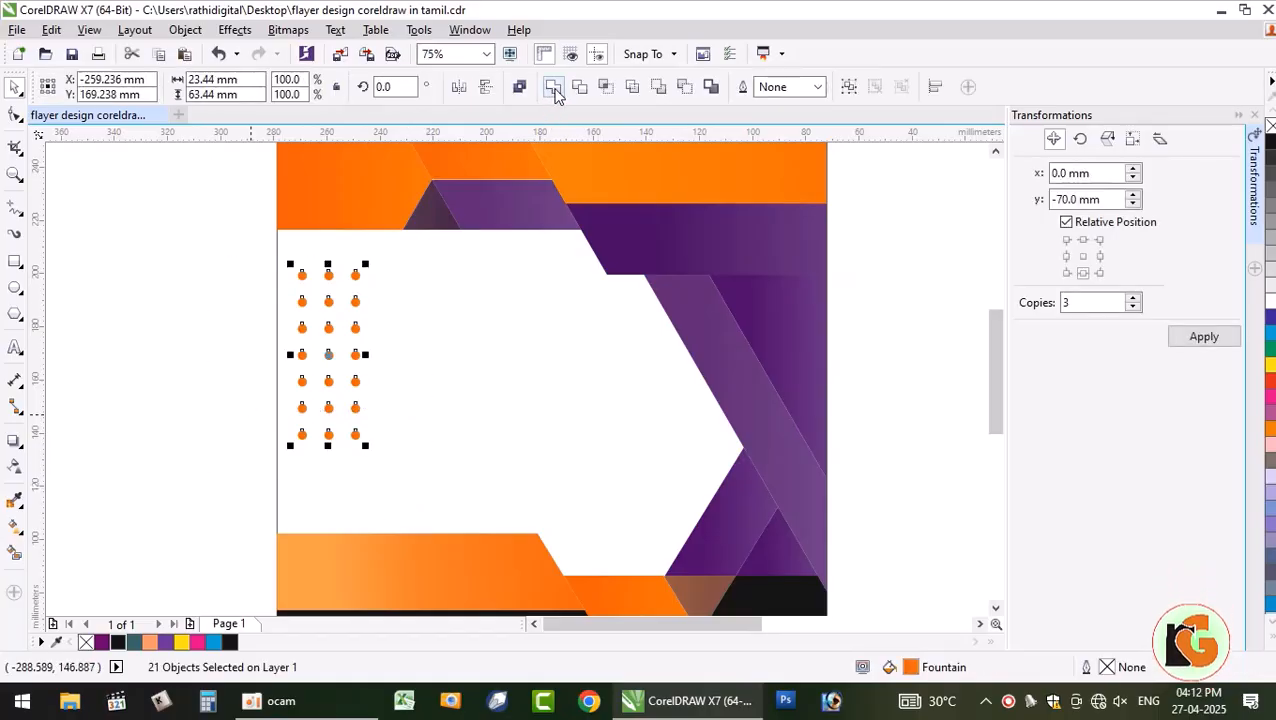
key("ctrl+l")
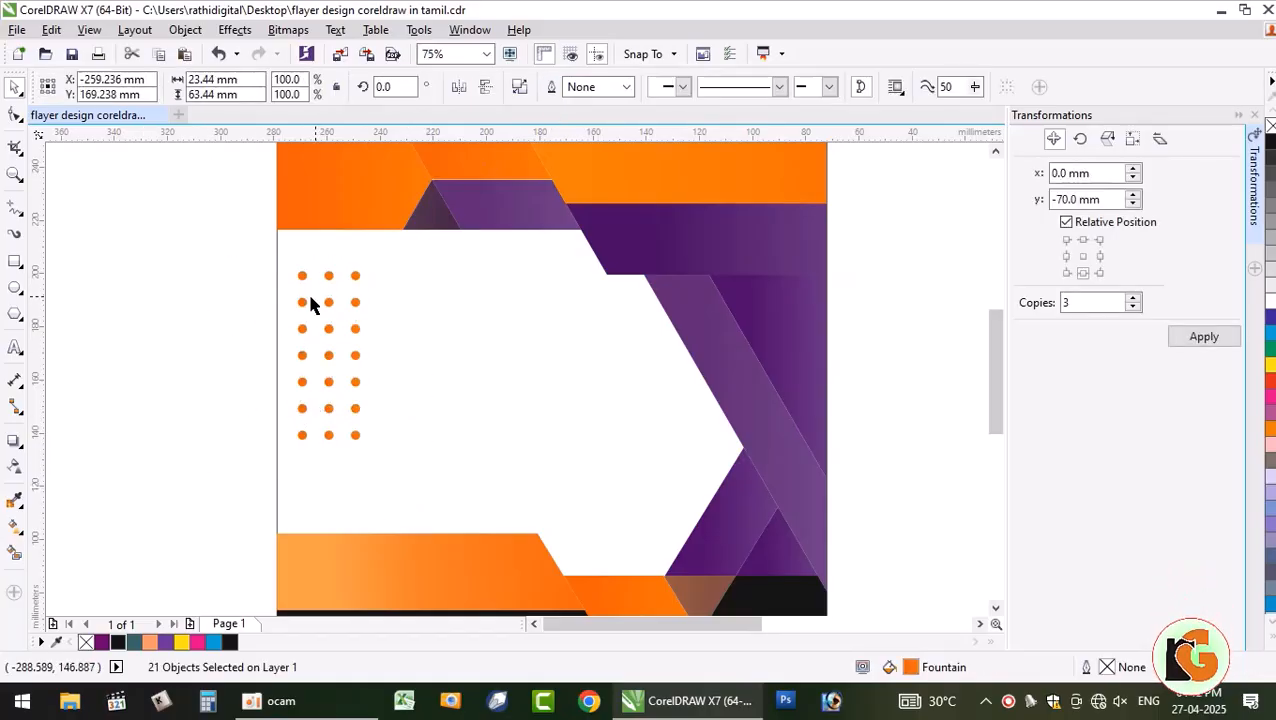
left_click_drag(311, 298, 277, 311)
key("ctrl+z")
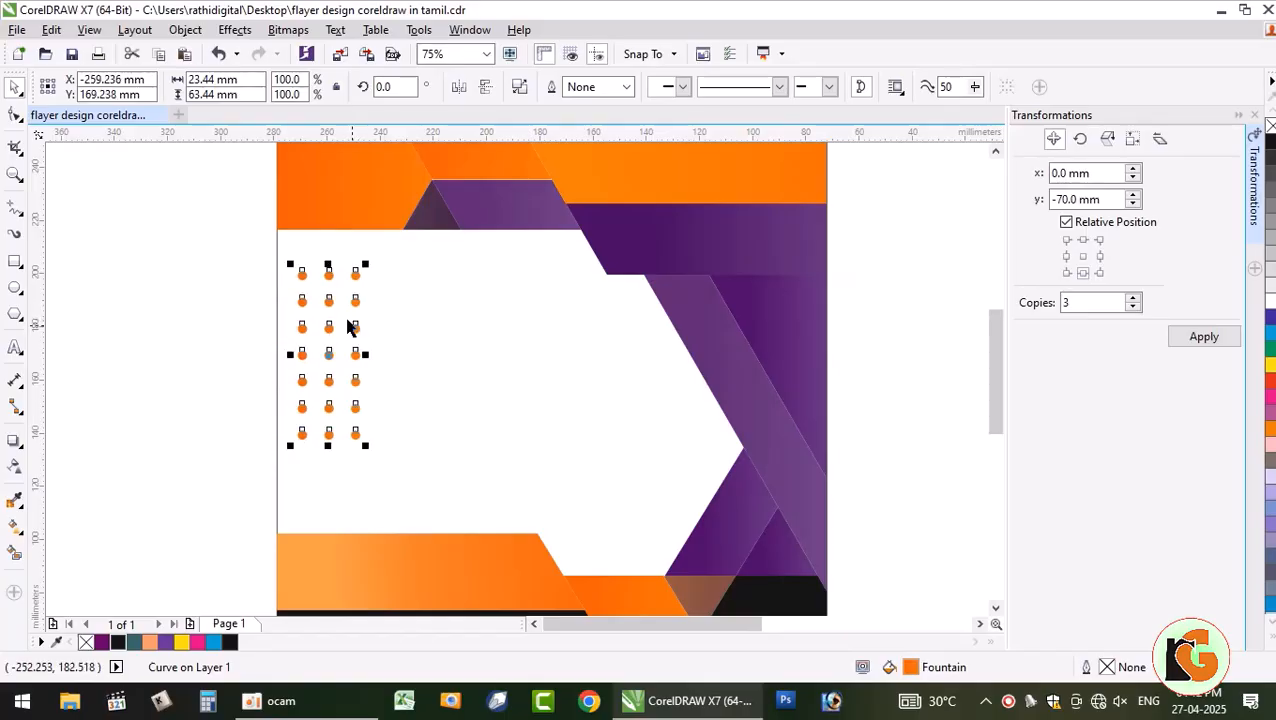
left_click(1256, 116)
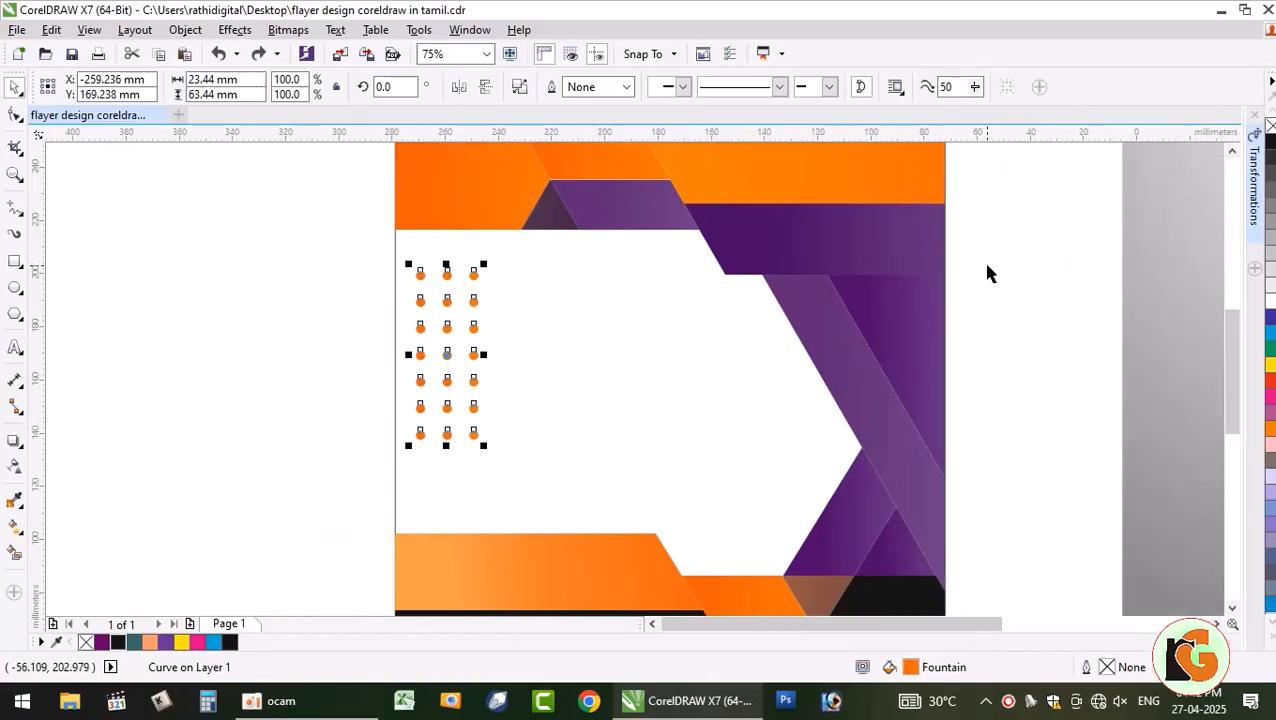
- Type 'ANNUAL REPORT' with '2020' on a second line in the white band
left_click(987, 274)
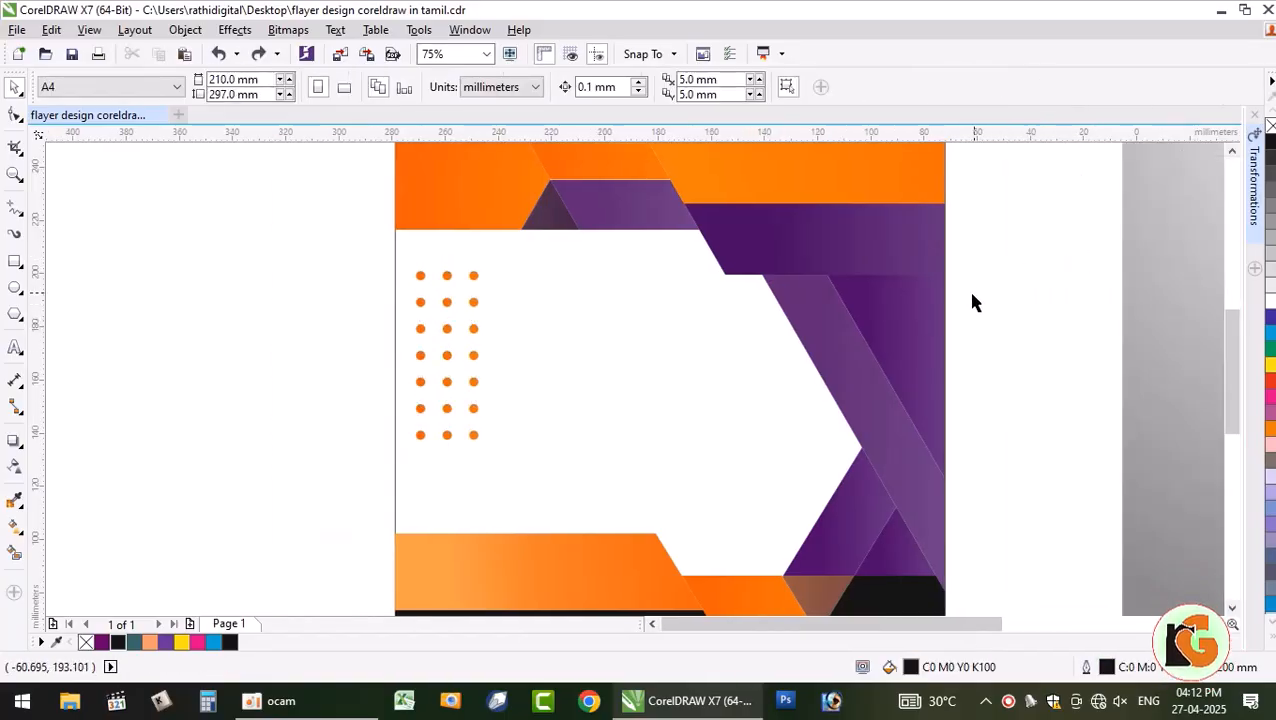
scroll(968, 292, "down", 2)
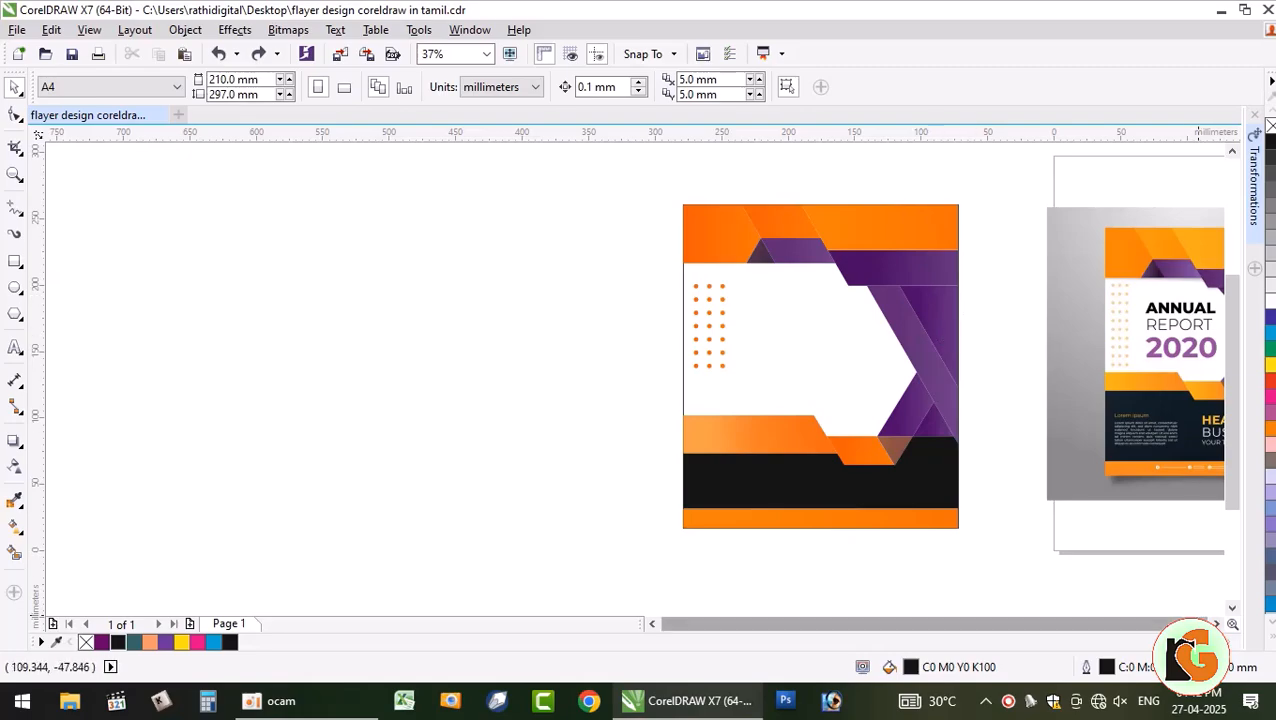
left_click(1216, 624)
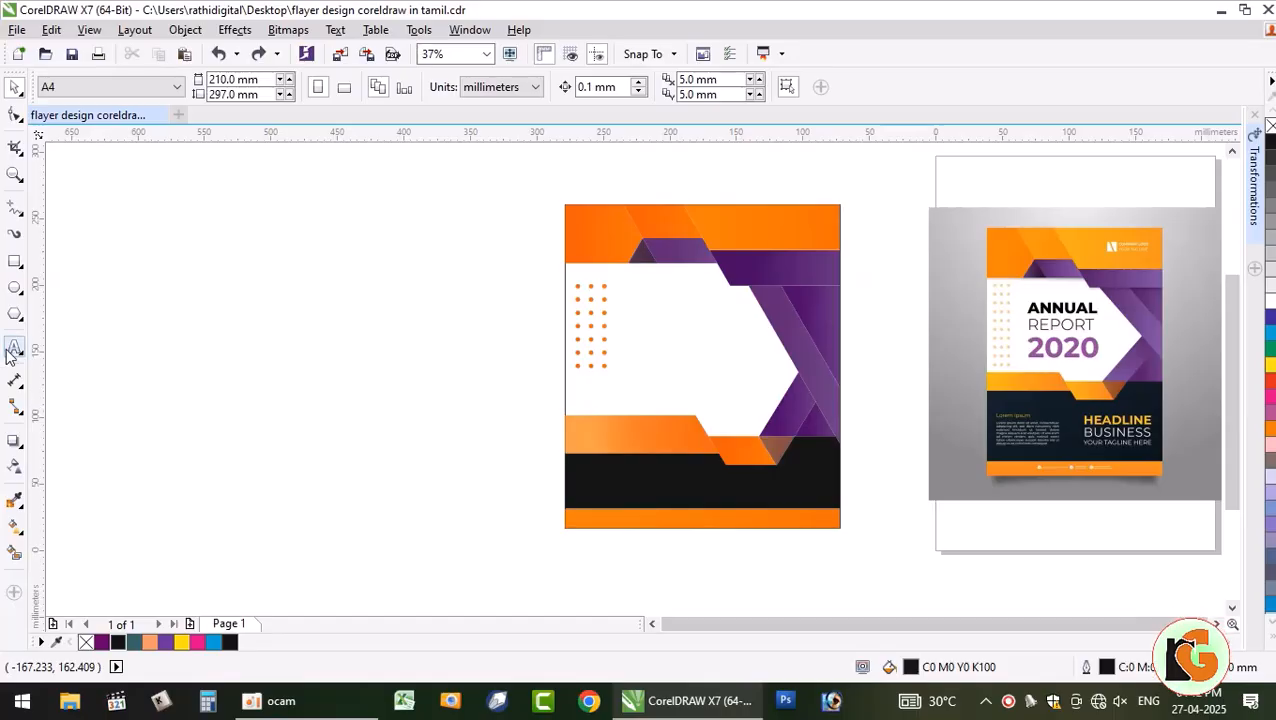
key("F8")
left_click(628, 297)
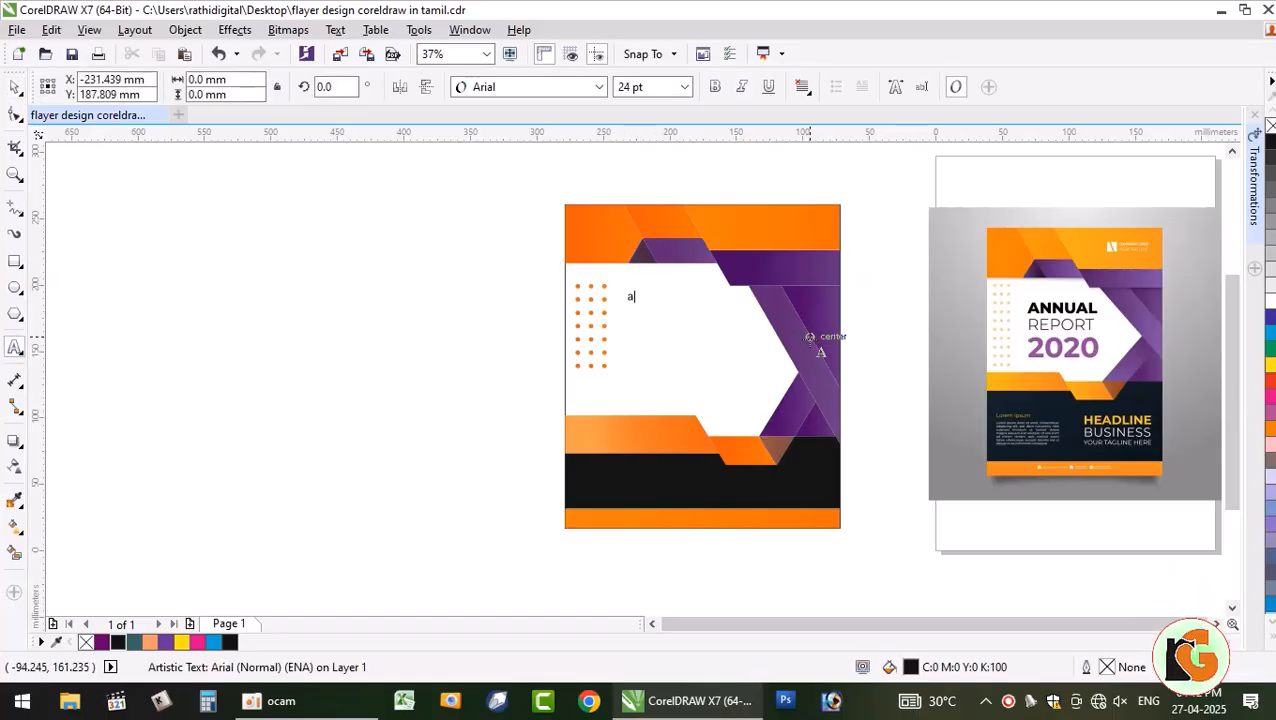
key("BackSpace")
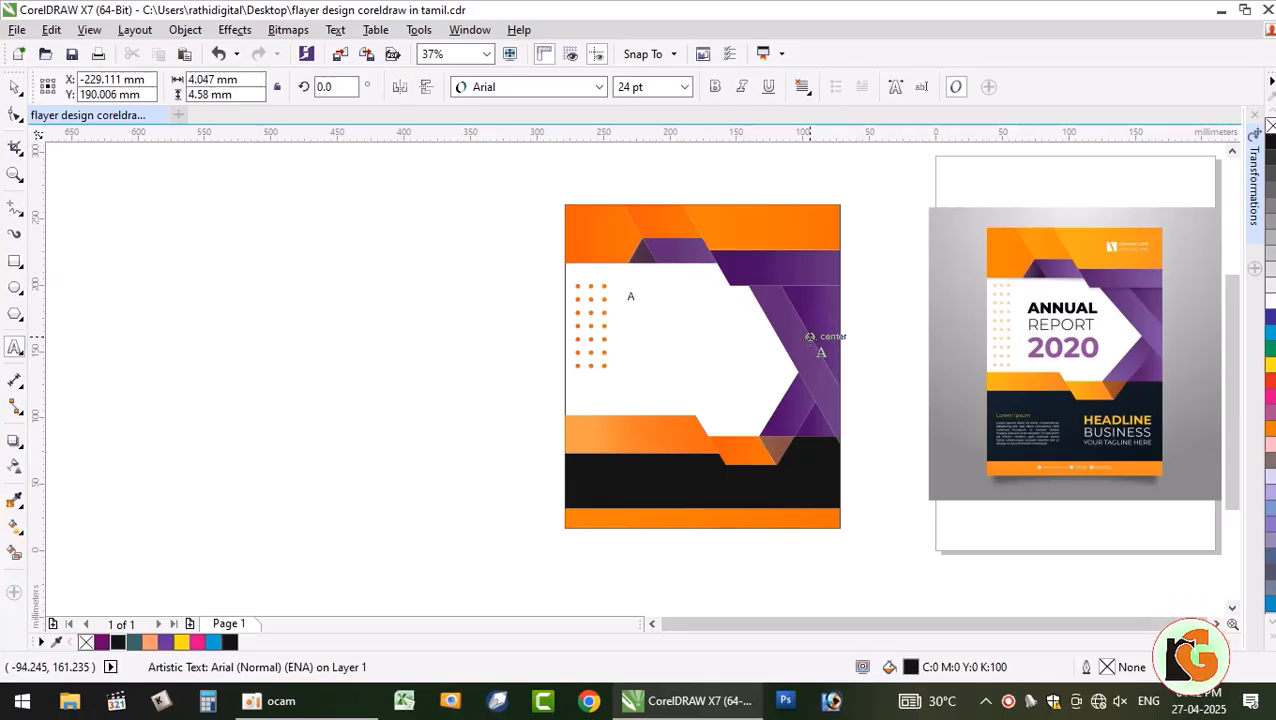
type("ANNUAL ")
type("REPORT")
key("Return")
type("2020")
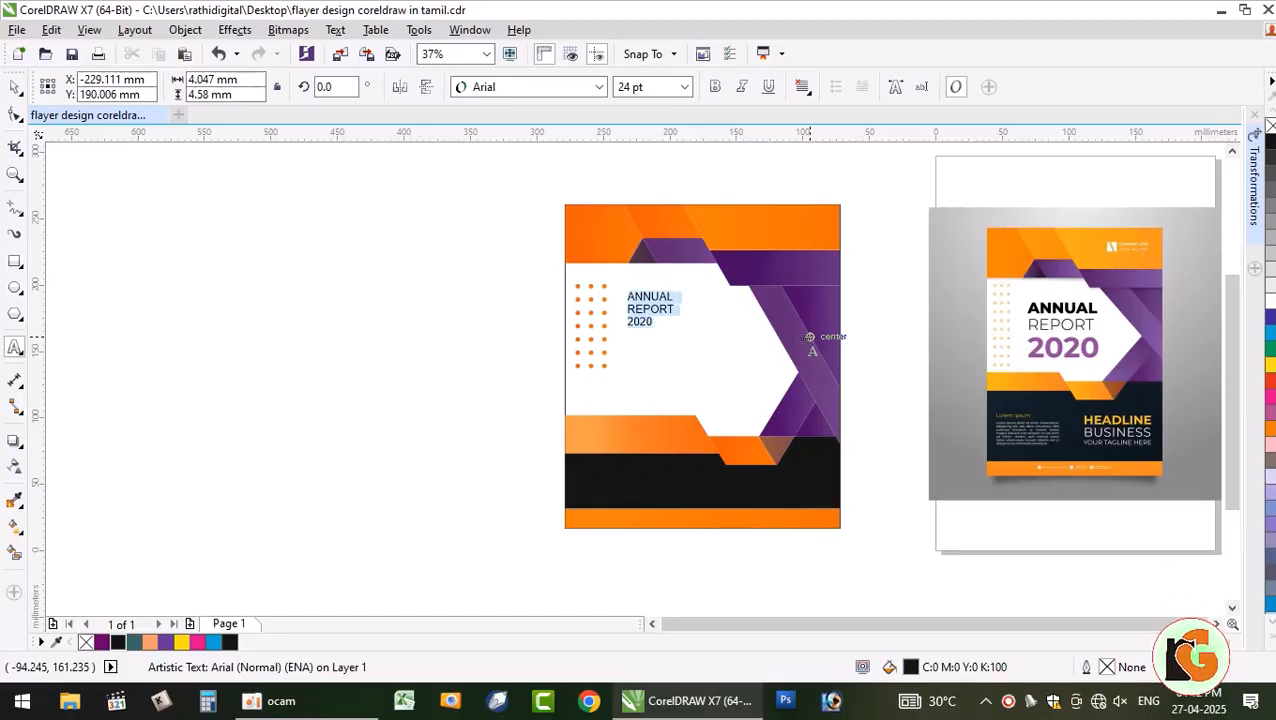
- Set the heading text to 36 pt and select the 2020 line
left_click(685, 87)
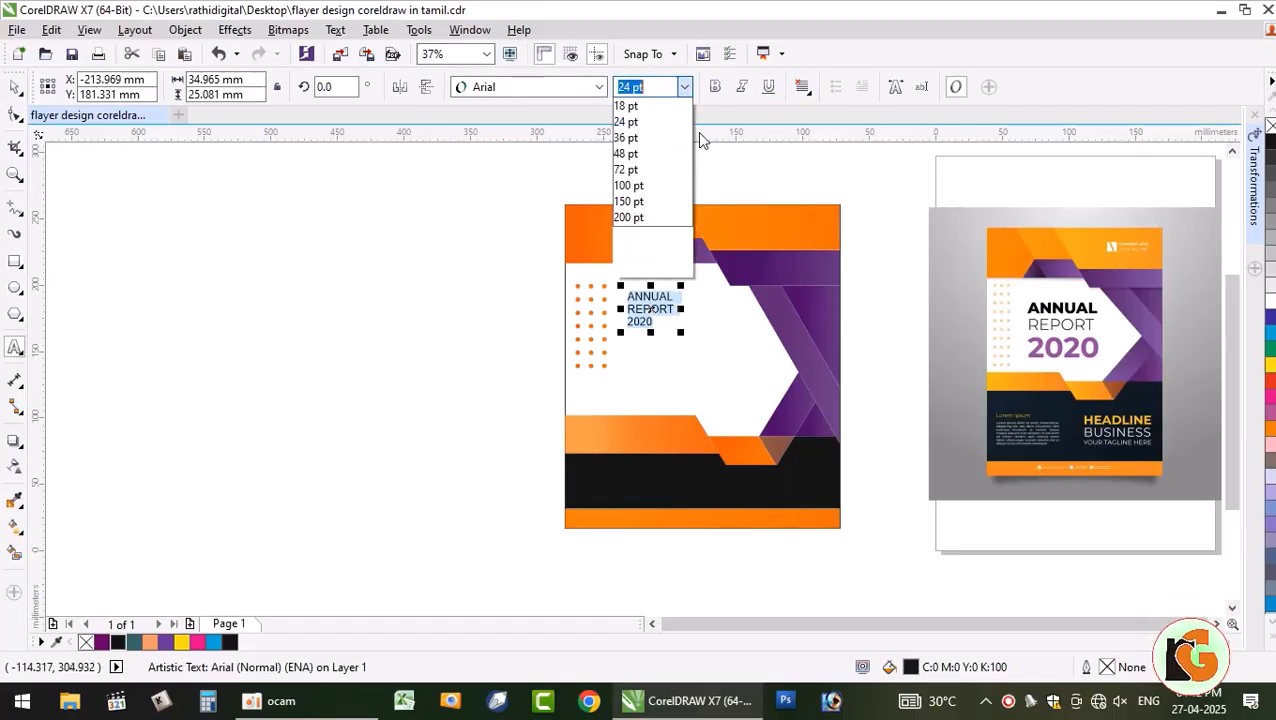
left_click(648, 284)
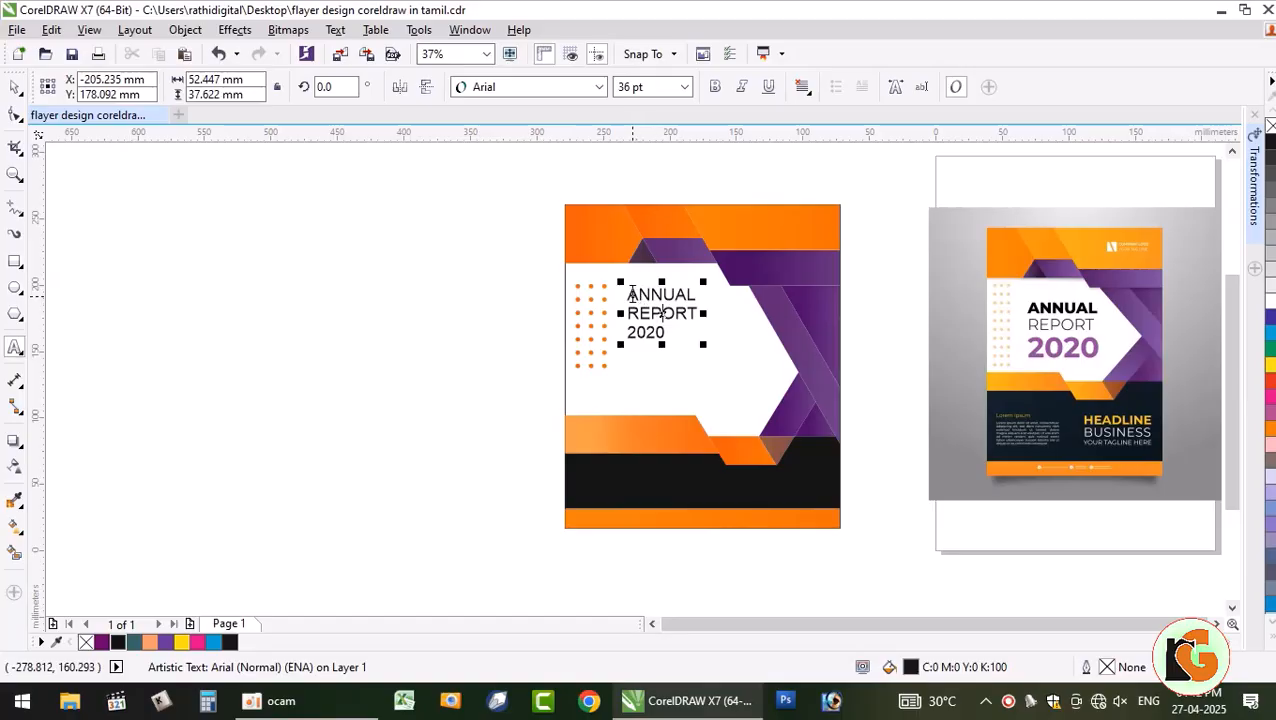
mouse_move(630, 295)
left_mouse_down()
mouse_move(716, 287)
mouse_move(615, 288)
left_mouse_up()
left_click(676, 295)
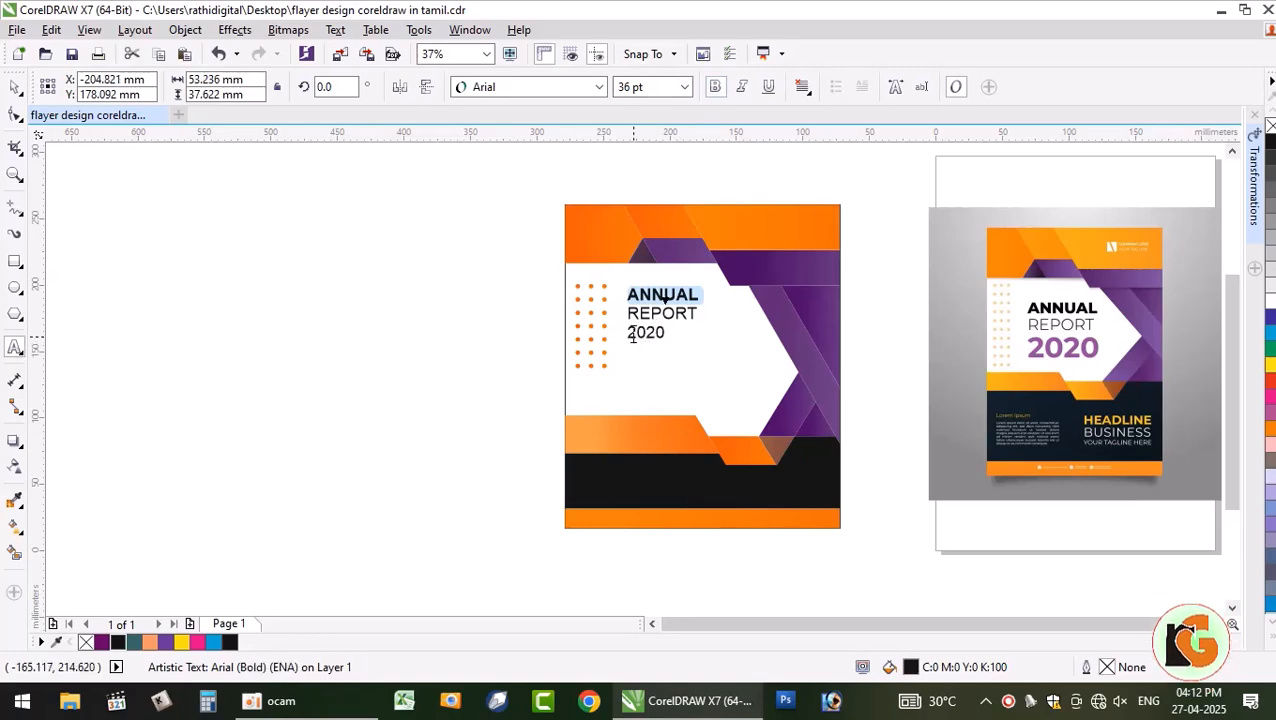
left_click_drag(628, 334, 645, 335)
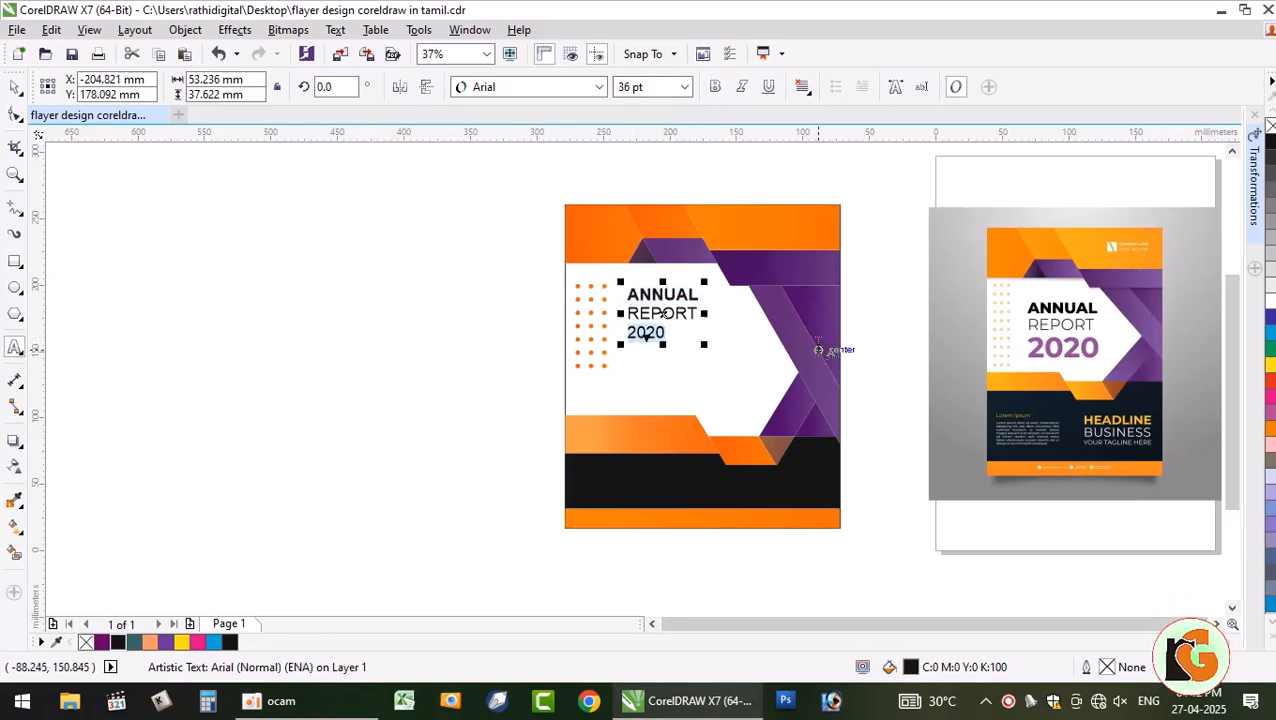
- Remove 2020 from the heading and make it a separate bold text object
key("Delete")
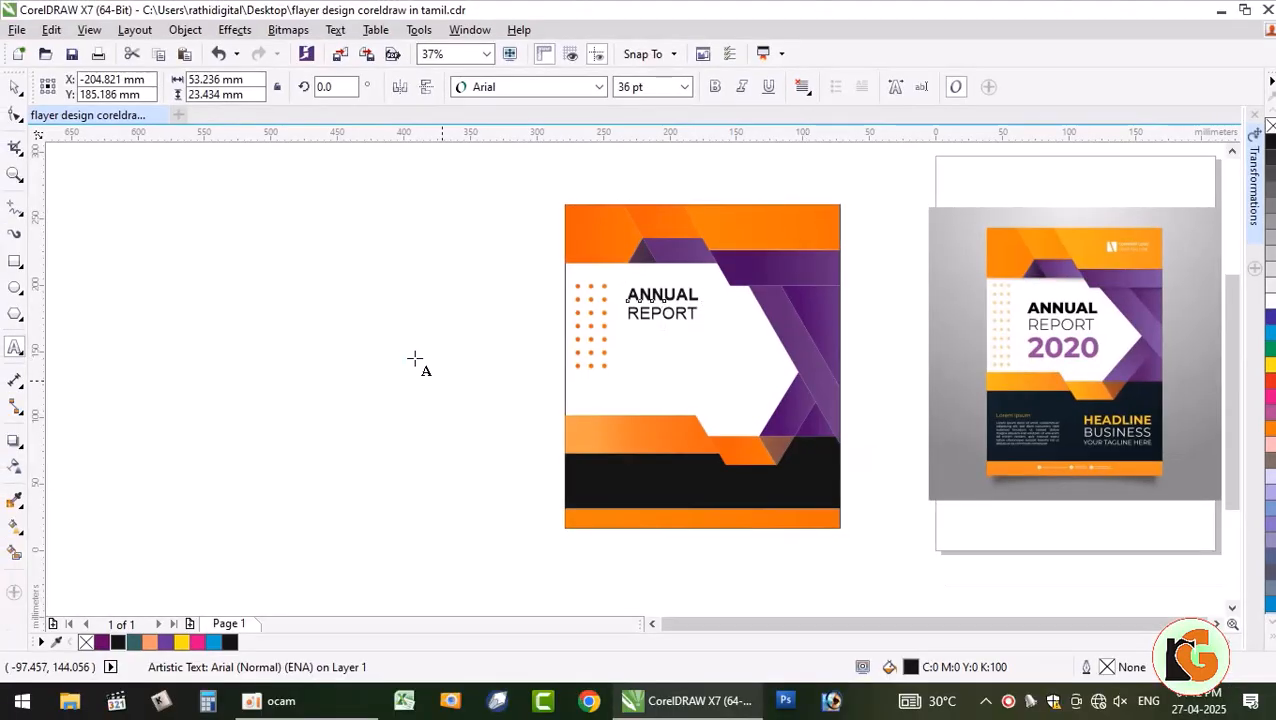
left_click(419, 384)
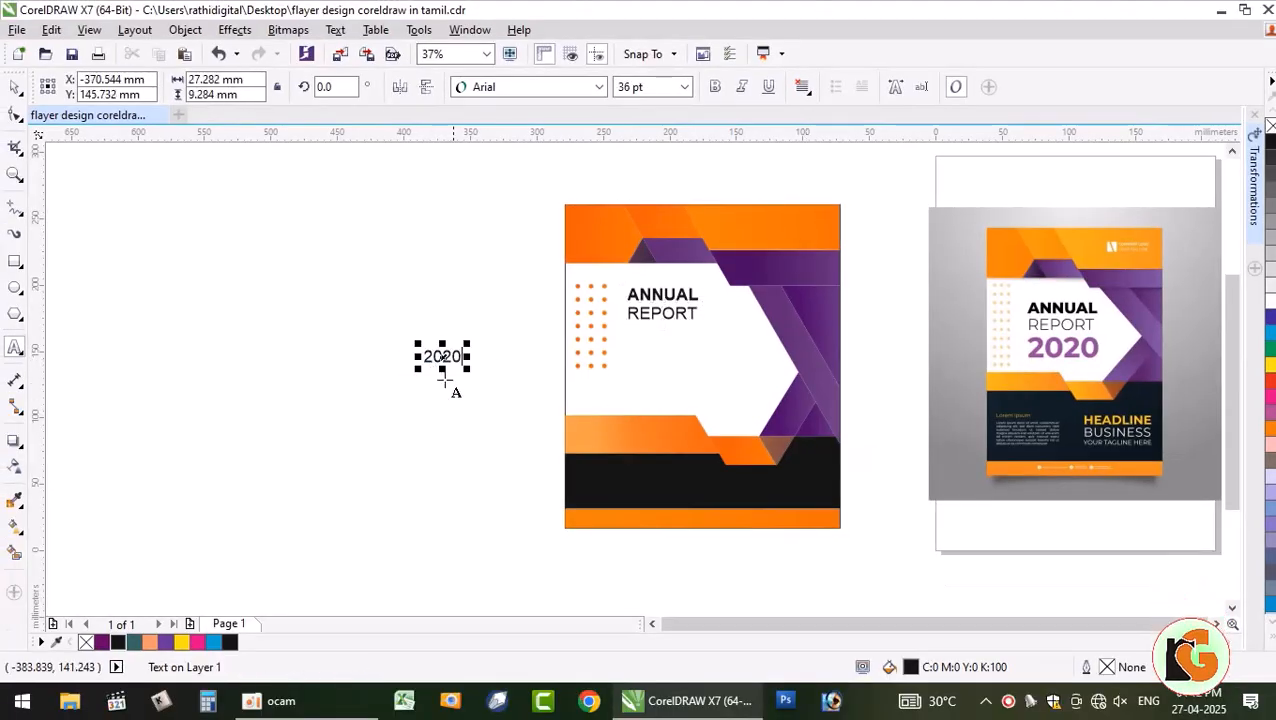
key("ctrl+a")
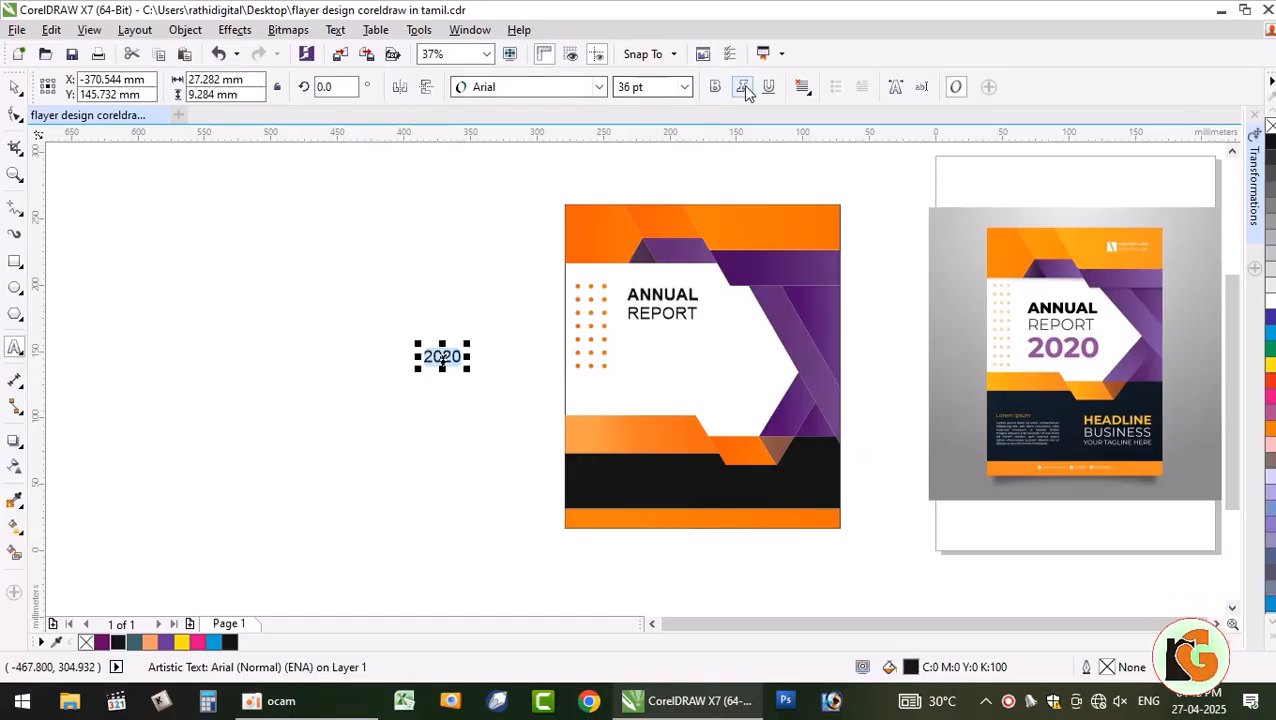
left_click(716, 88)
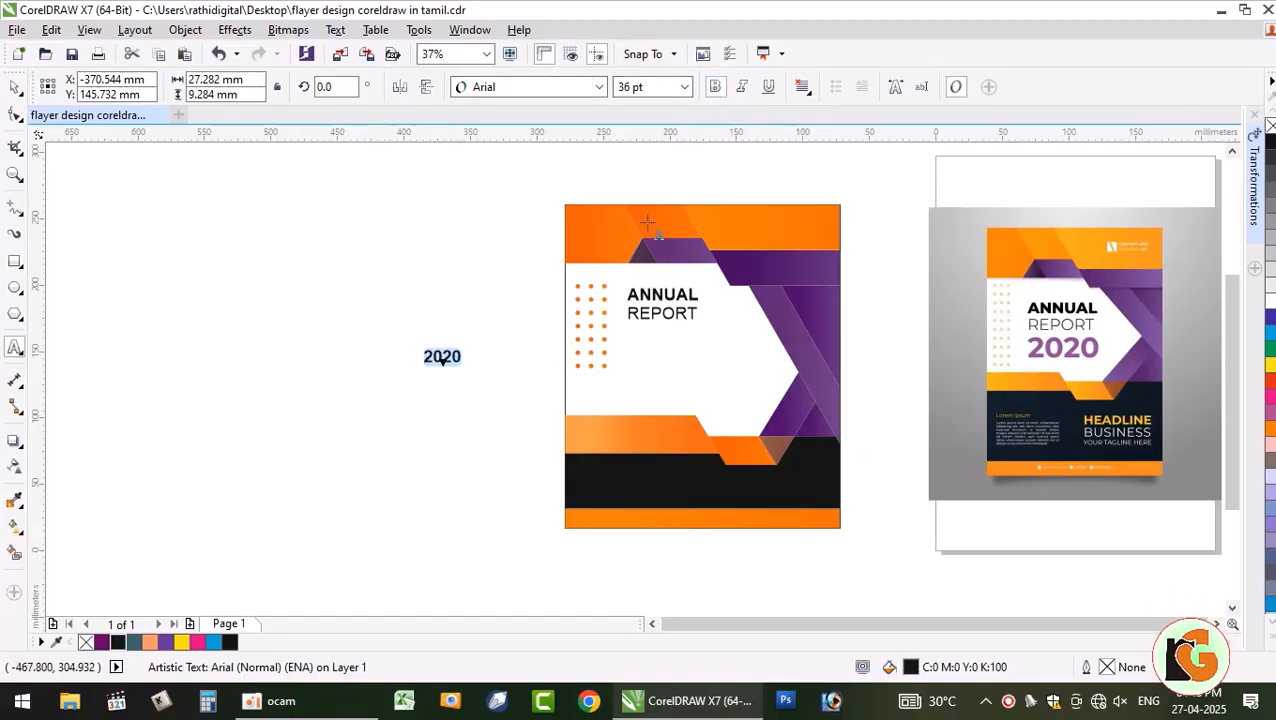
- Widen the letter spacing of 2020 and place it under REPORT
left_click(15, 115)
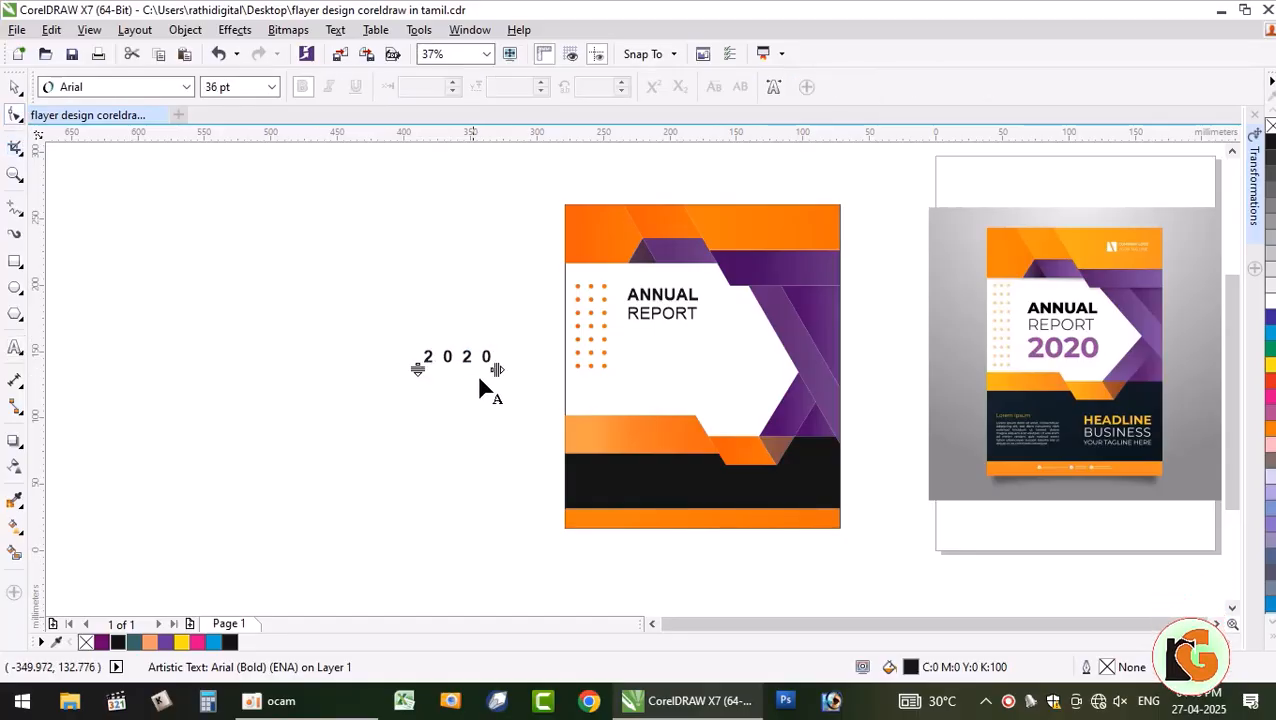
left_click_drag(497, 369, 482, 372)
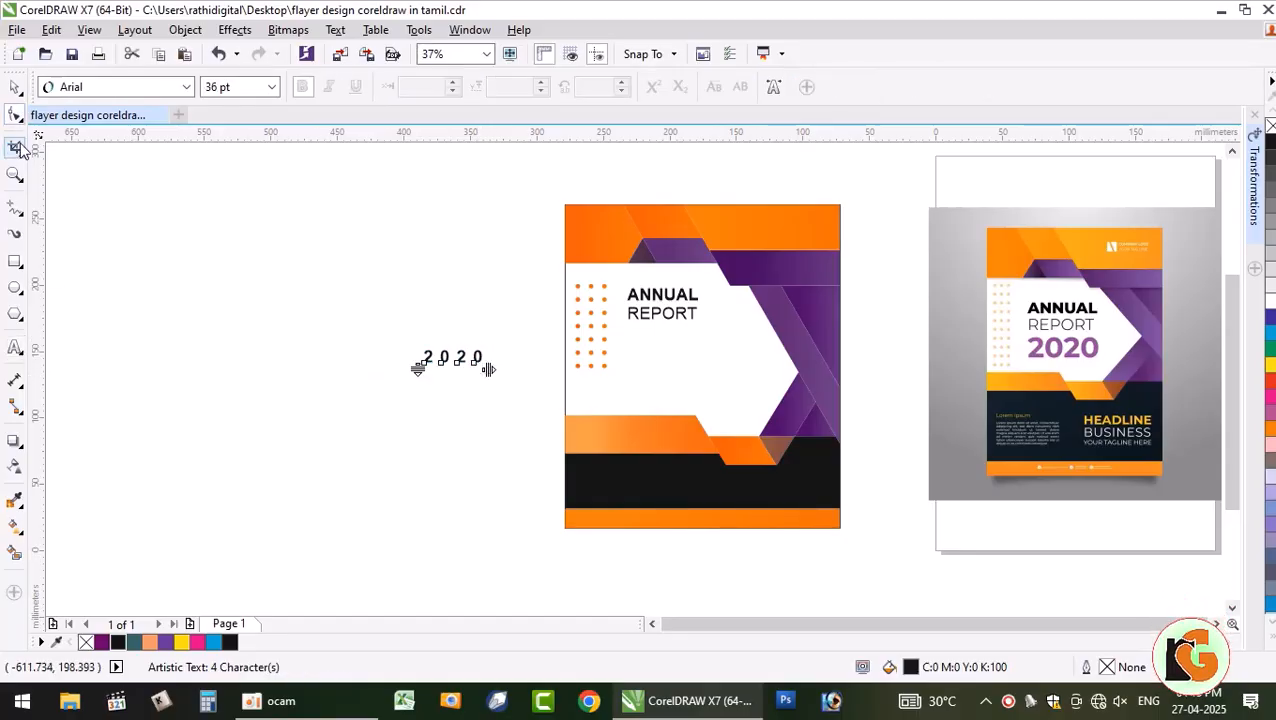
key("space")
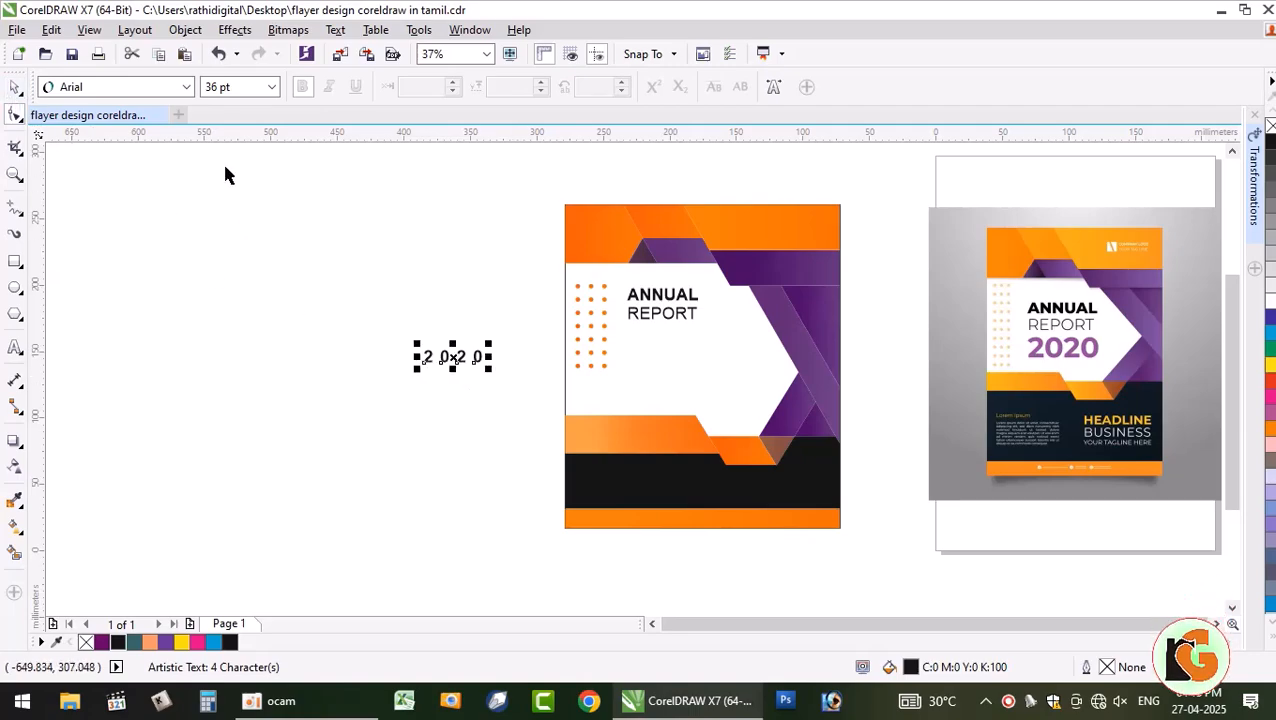
key("space")
left_click(452, 362)
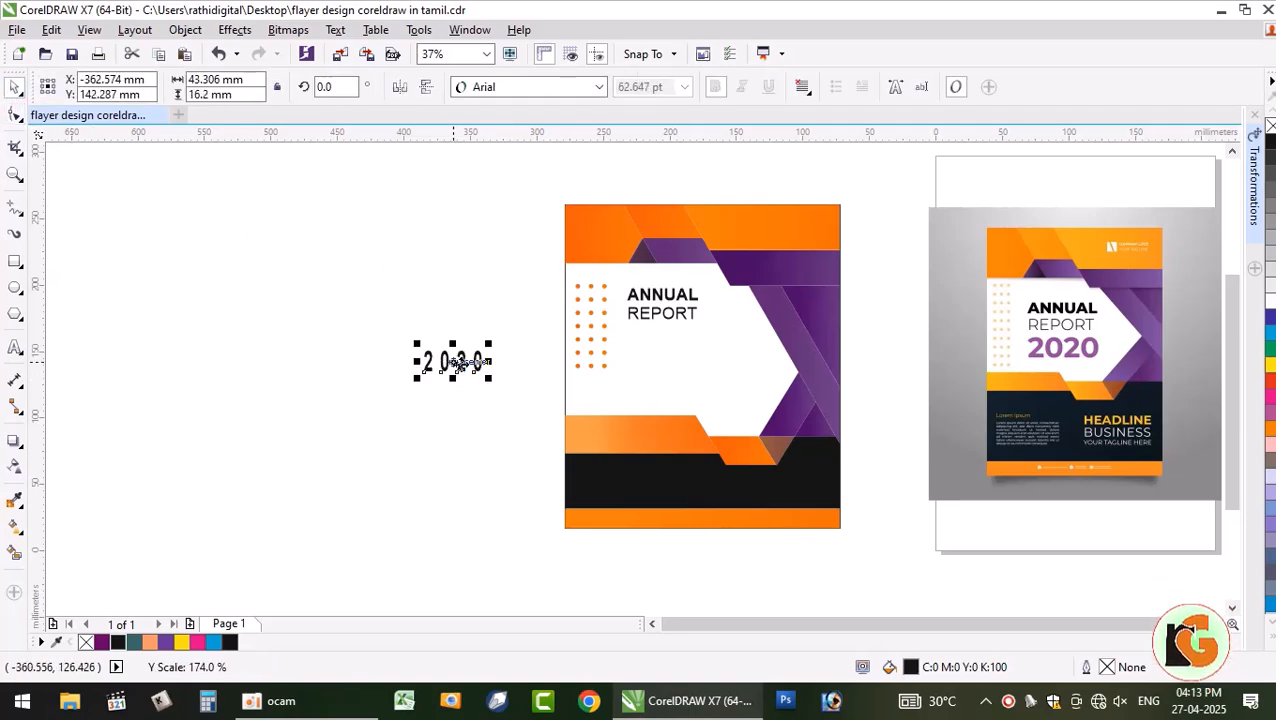
left_click_drag(677, 362, 660, 338)
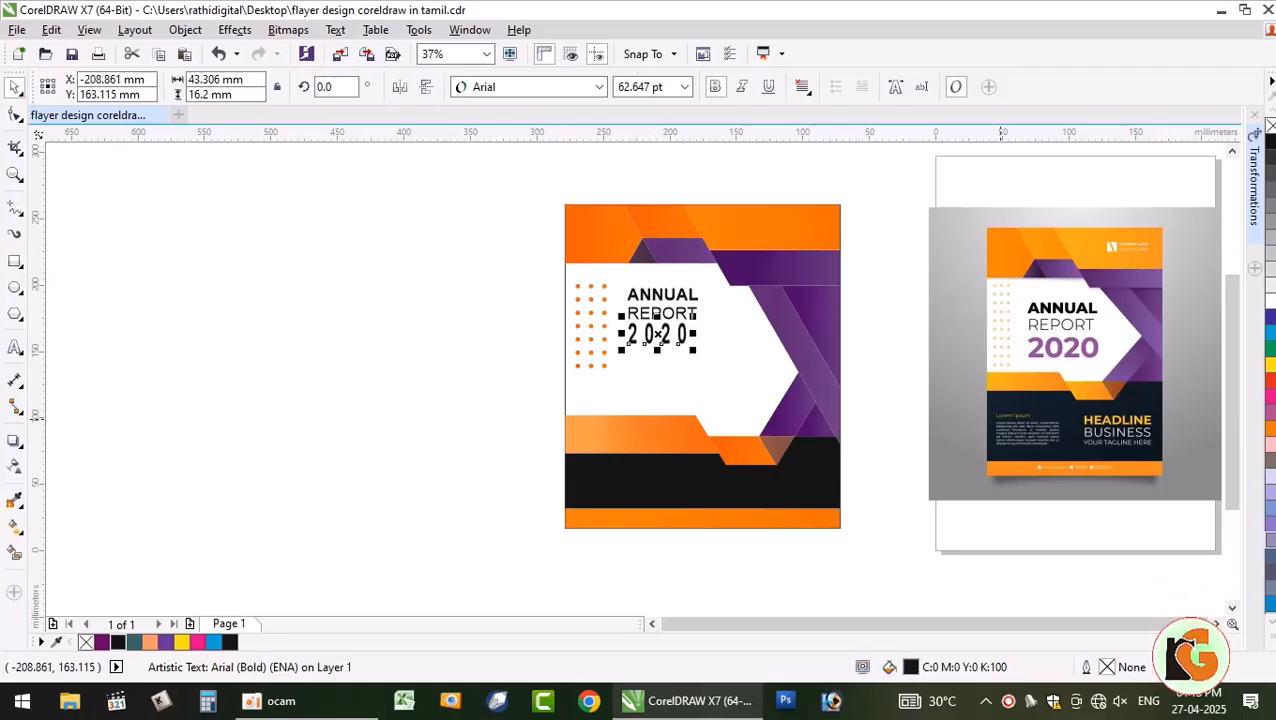
left_click(15, 116)
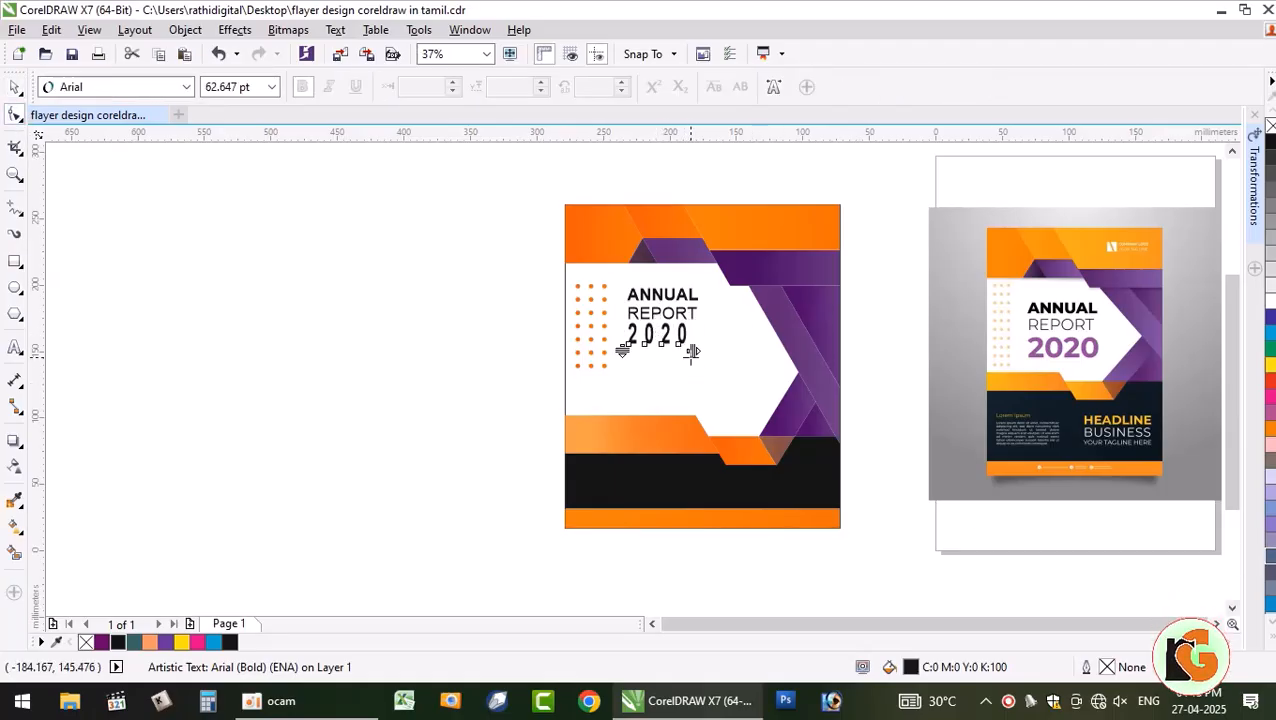
left_click_drag(697, 364, 685, 359)
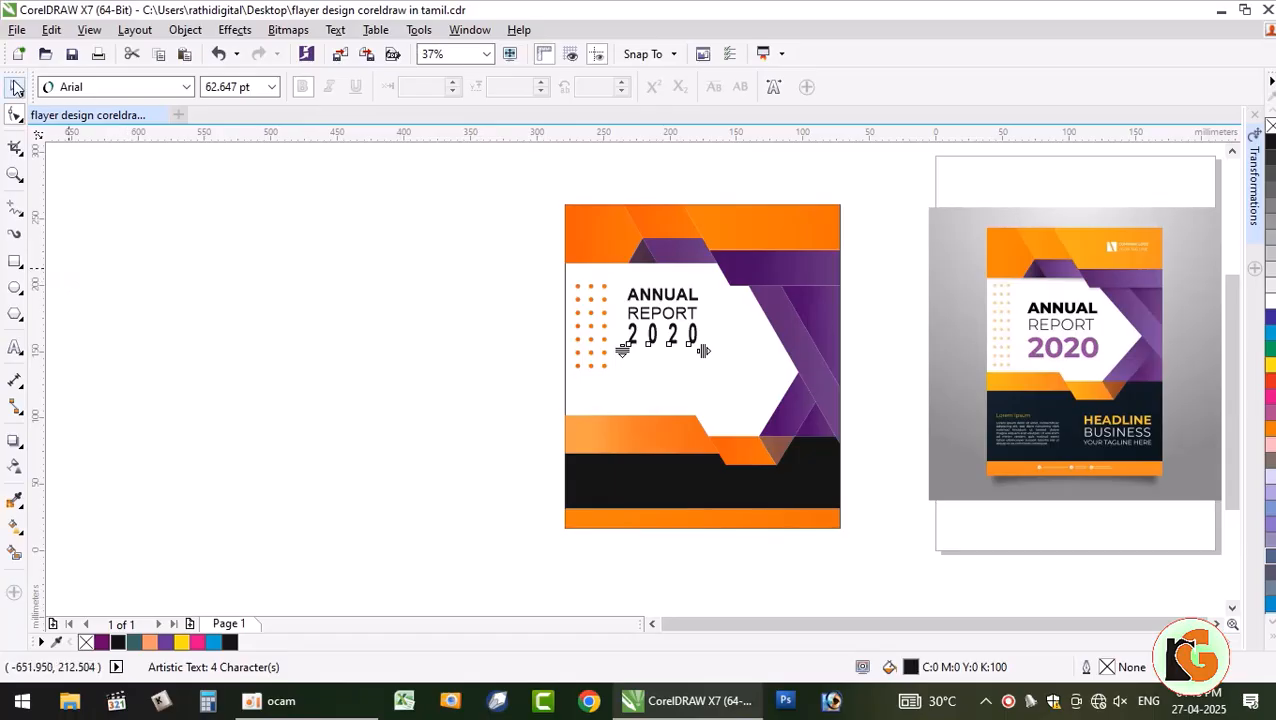
left_click(15, 88)
- Copy the purple gradient fill onto 2020 with Copy Properties From
left_click(151, 279)
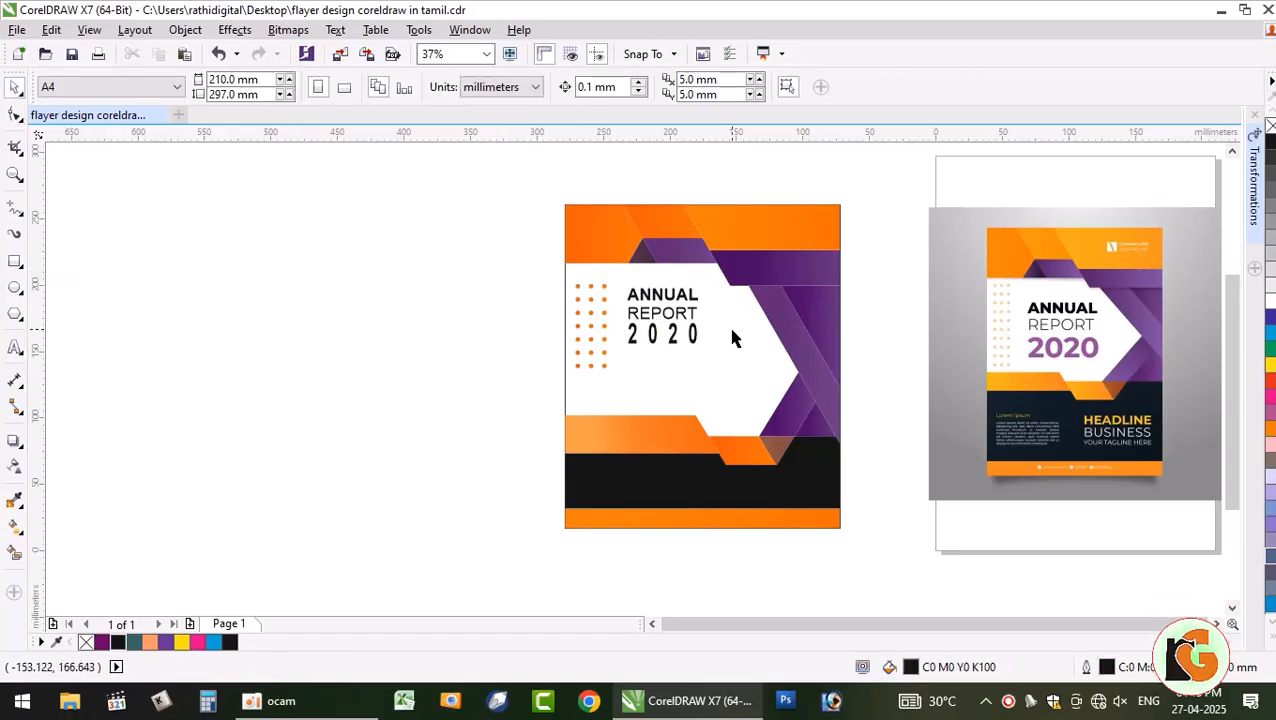
left_click(700, 338)
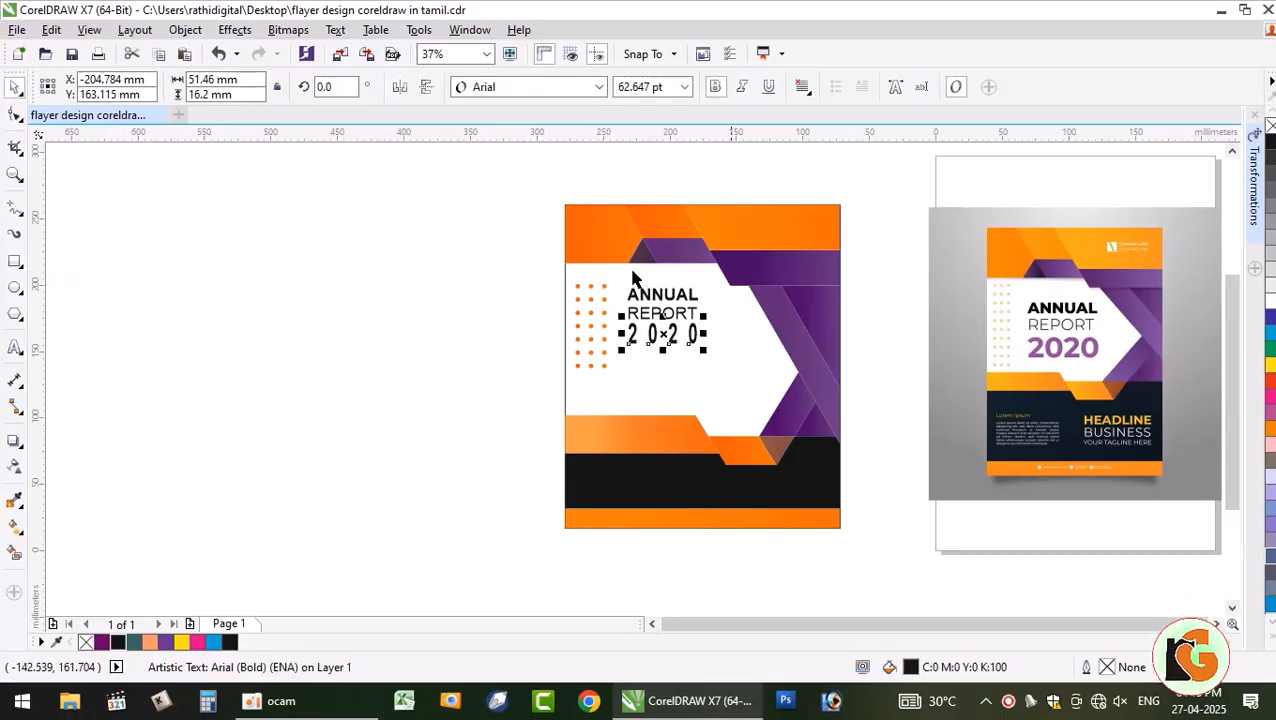
left_click(51, 29)
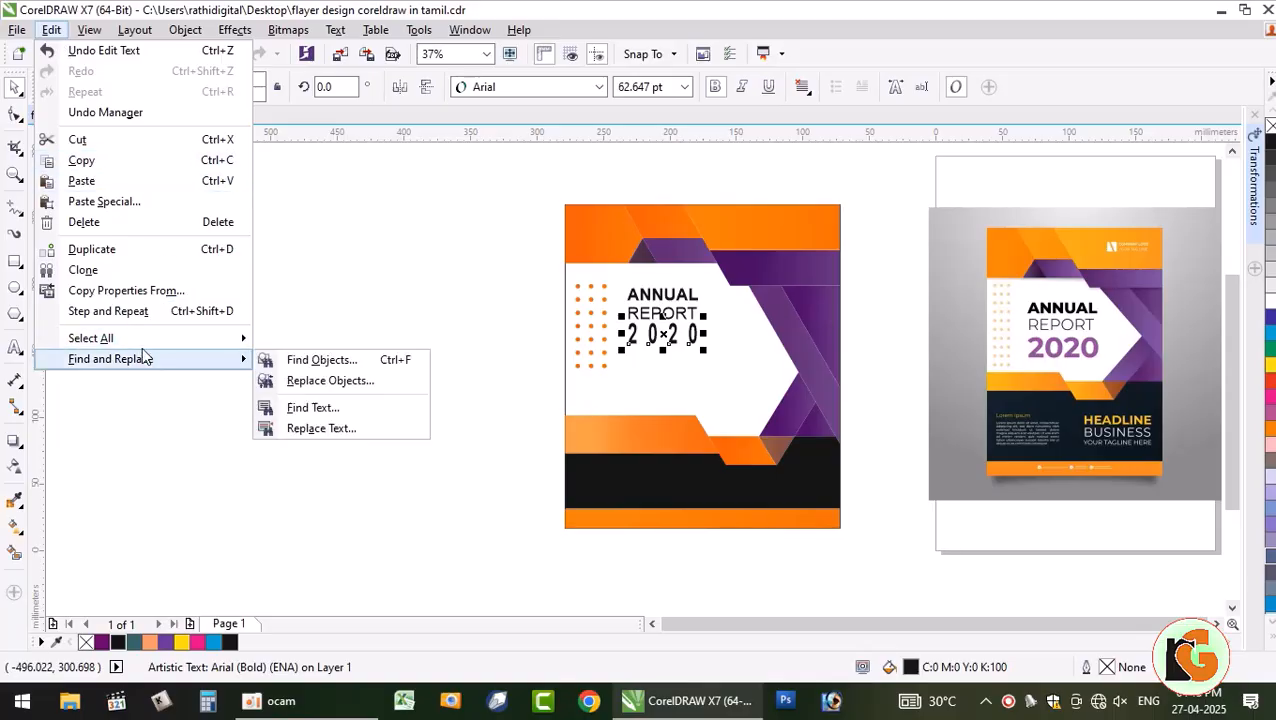
left_click(148, 291)
left_click(695, 392)
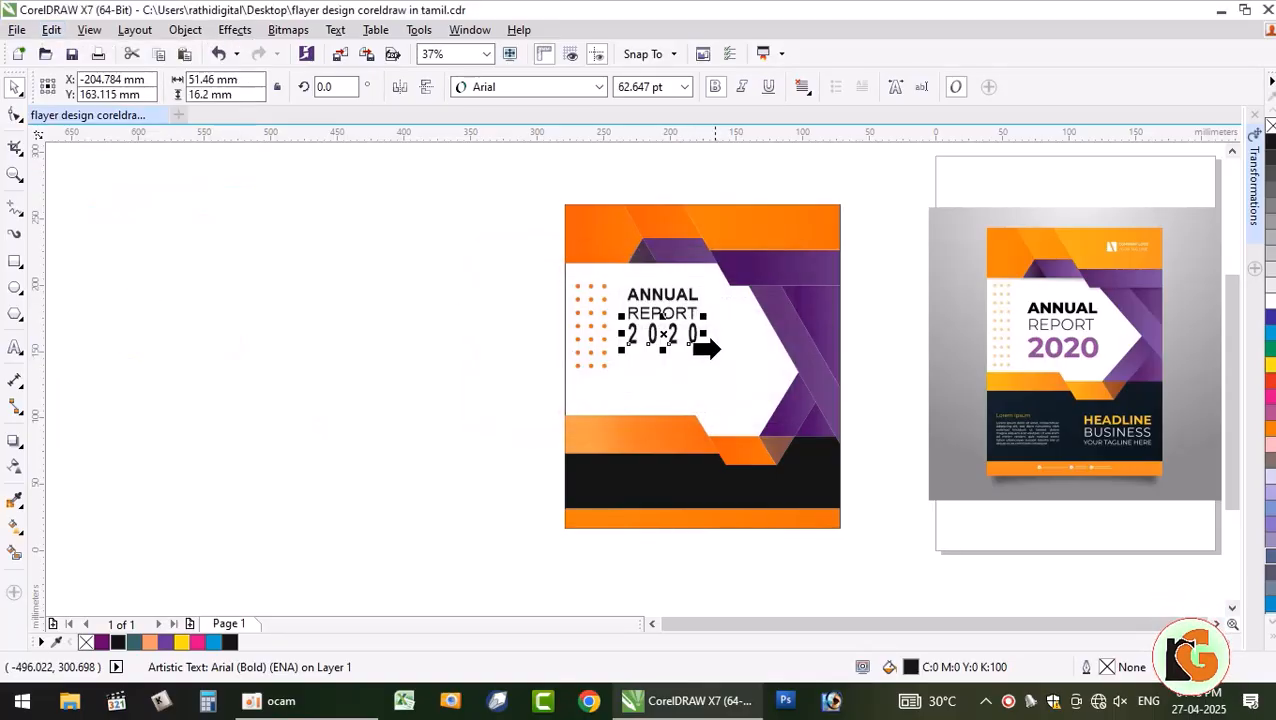
left_click(766, 276)
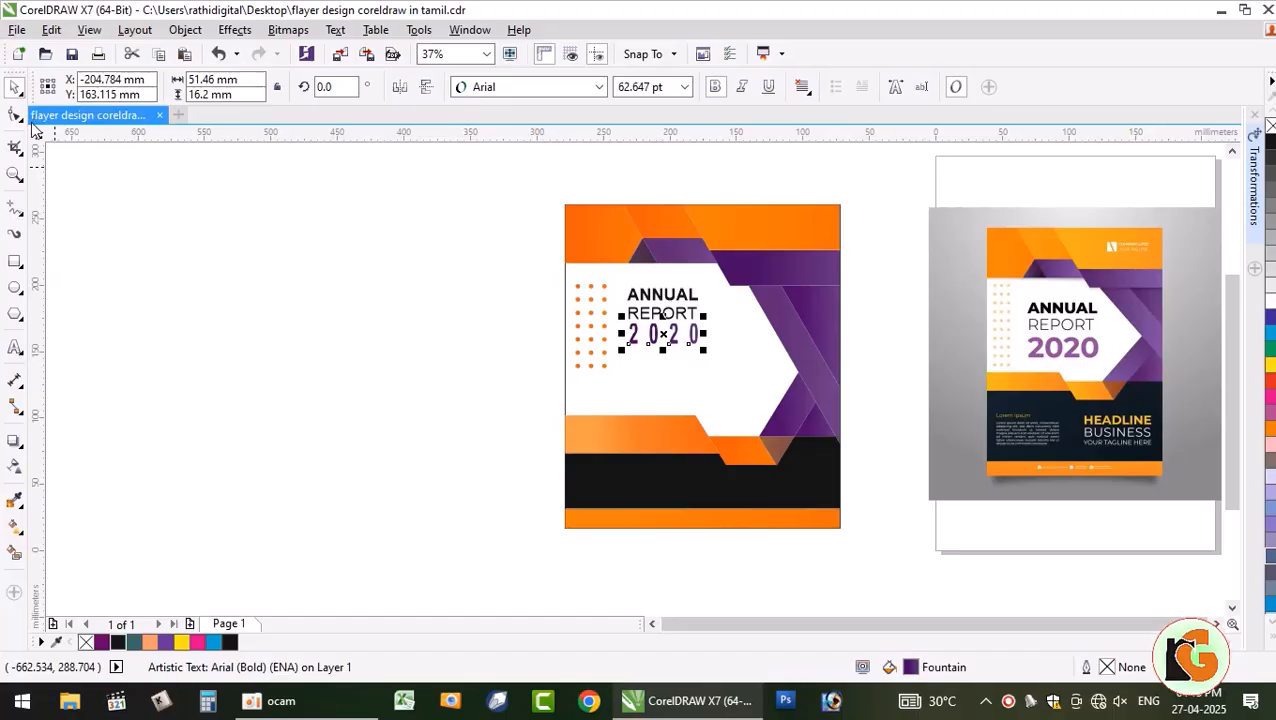
left_click(165, 243)
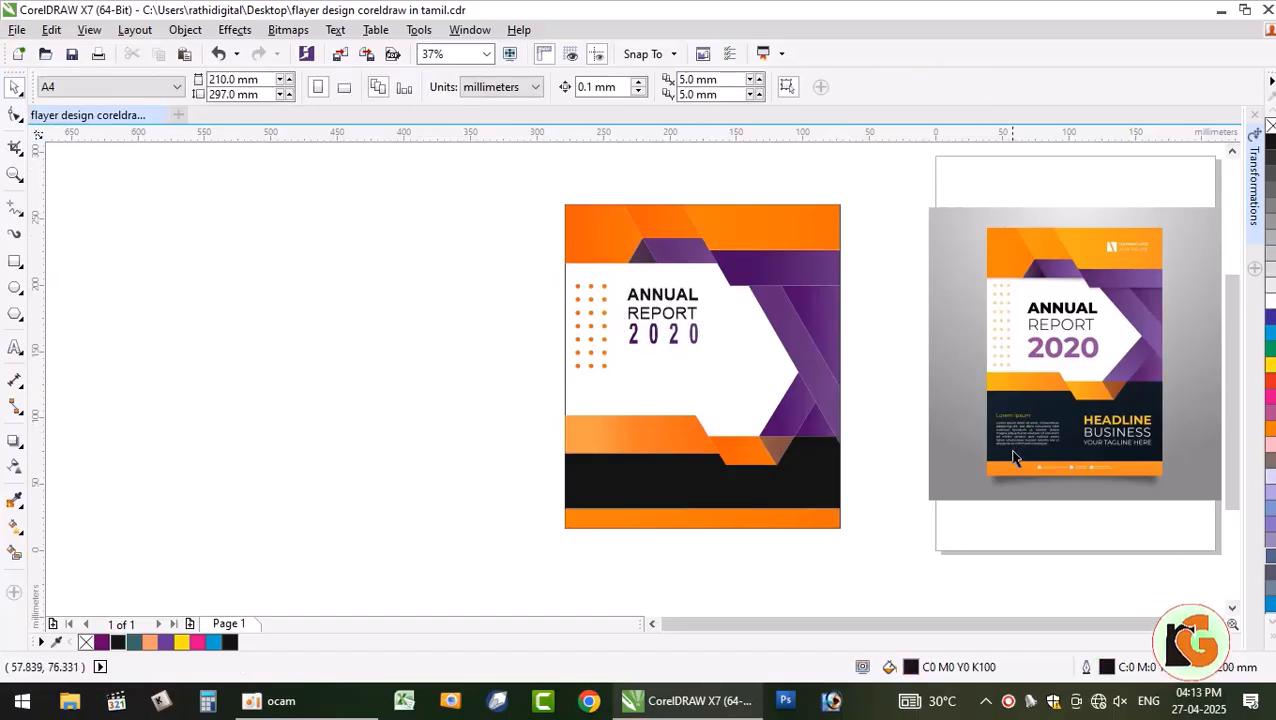
- Place a copy of ANNUAL REPORT on the black band and colour it yellow
scroll(1180, 450, "up", 2)
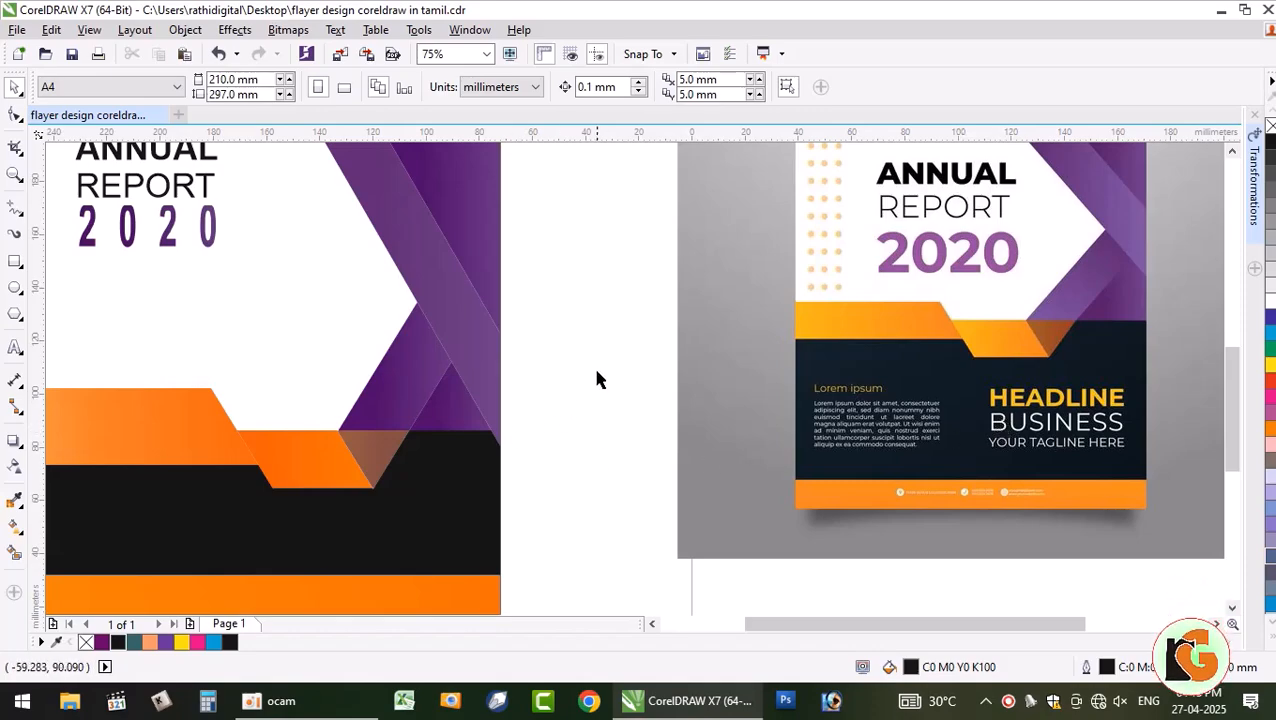
left_click(141, 163)
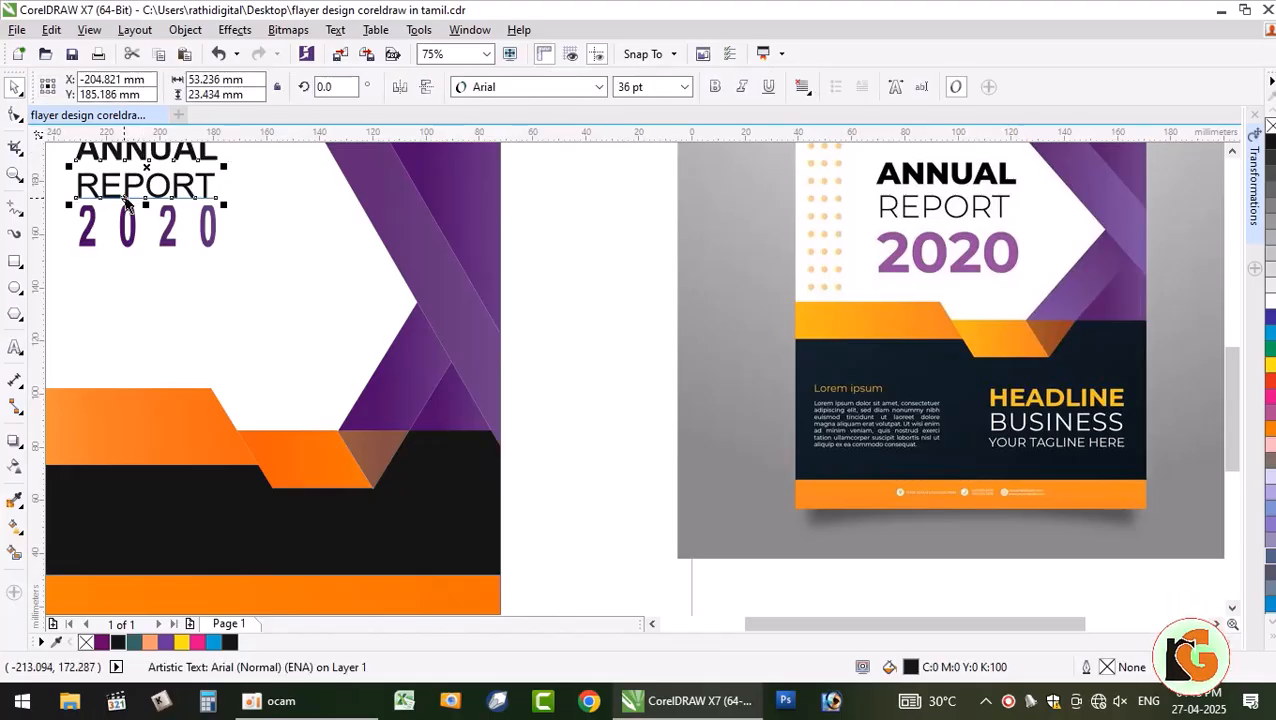
left_click_drag(141, 175, 376, 520)
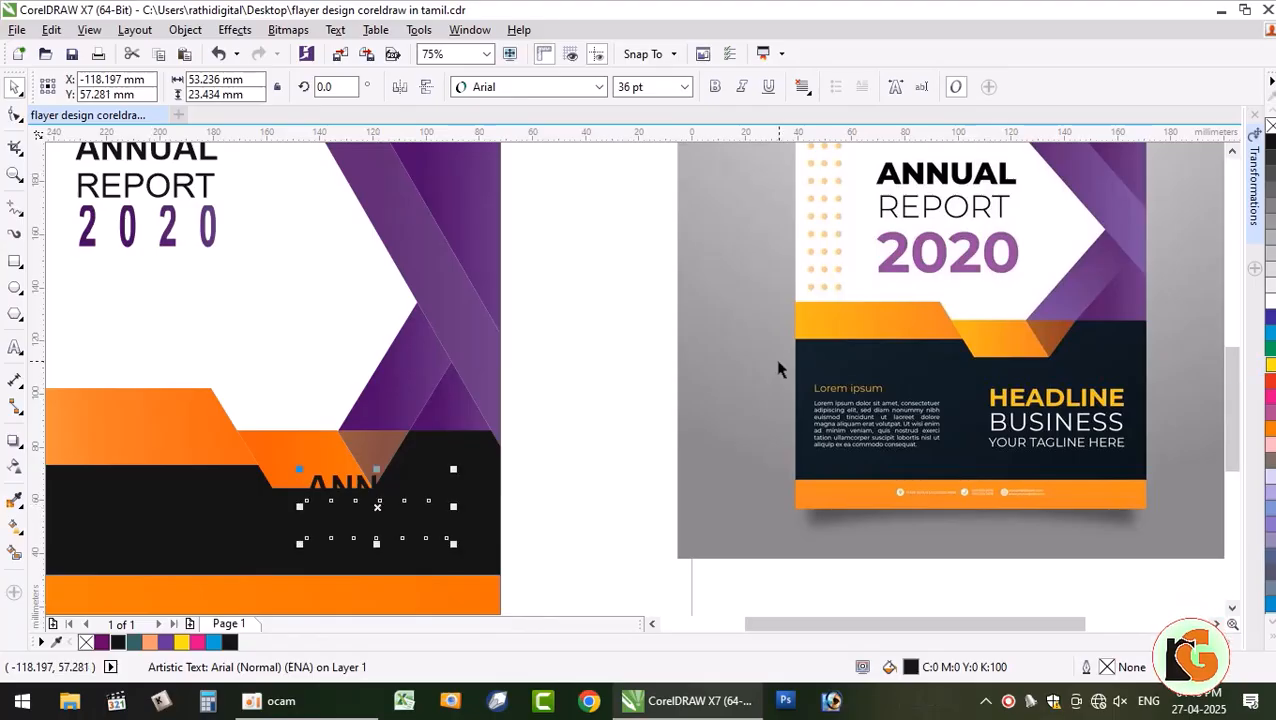
left_click(1271, 360)
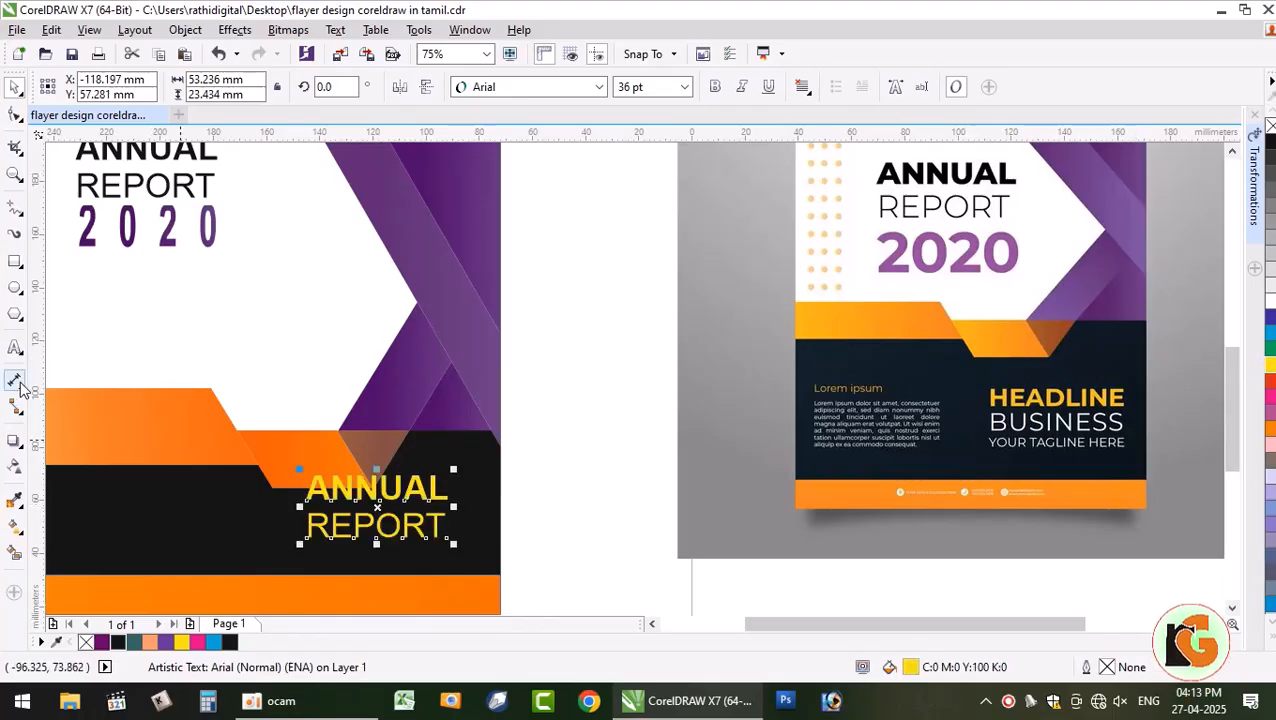
- Change ANNUAL to HEADLINE in the yellow copy
left_click(15, 347)
key("ctrl+a")
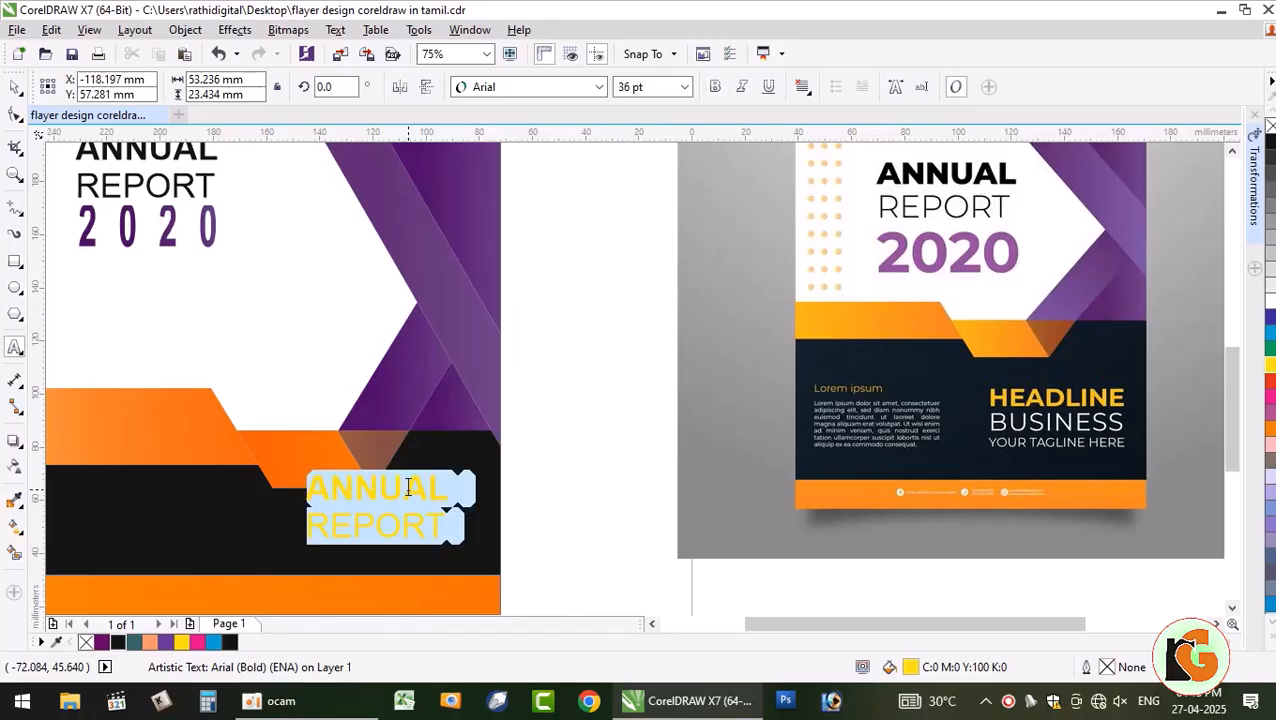
left_click_drag(447, 484, 287, 487)
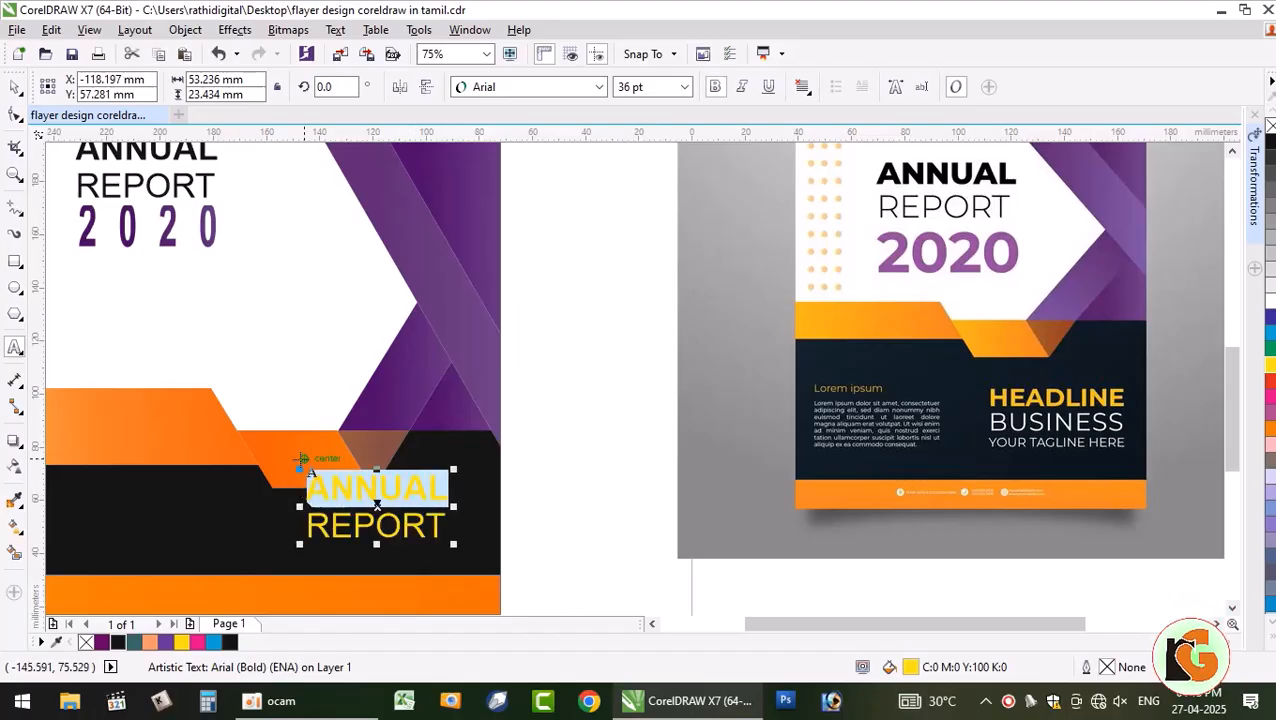
type("HEADLINE")
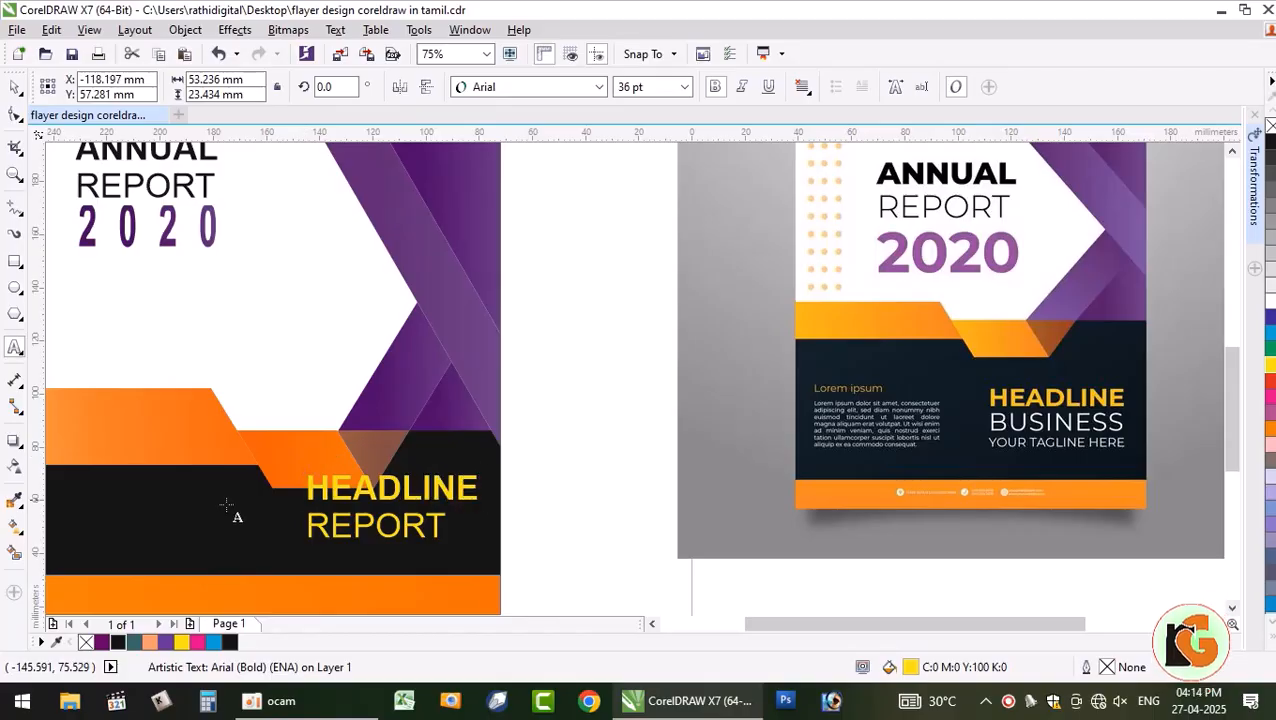
key("Escape")
- Replace REPORT with BUSINESS and set BUSINESS in Arial Narrow
left_click_drag(446, 526, 309, 547)
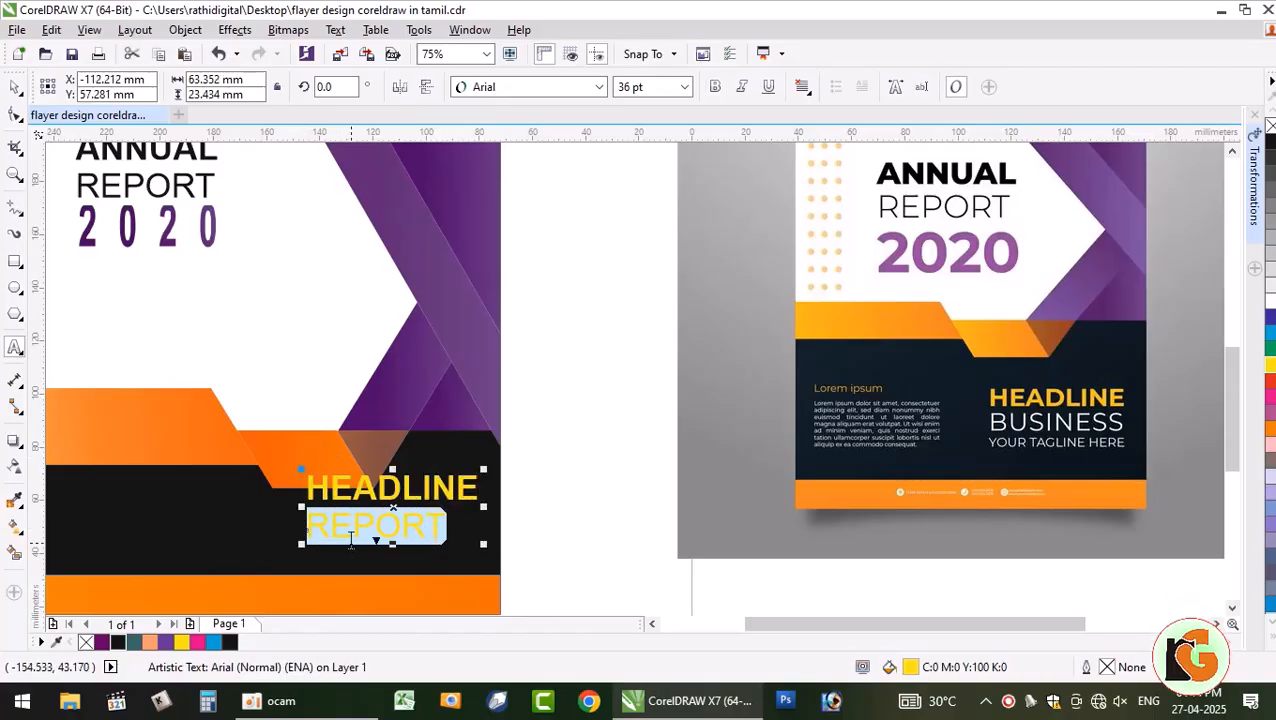
type("b")
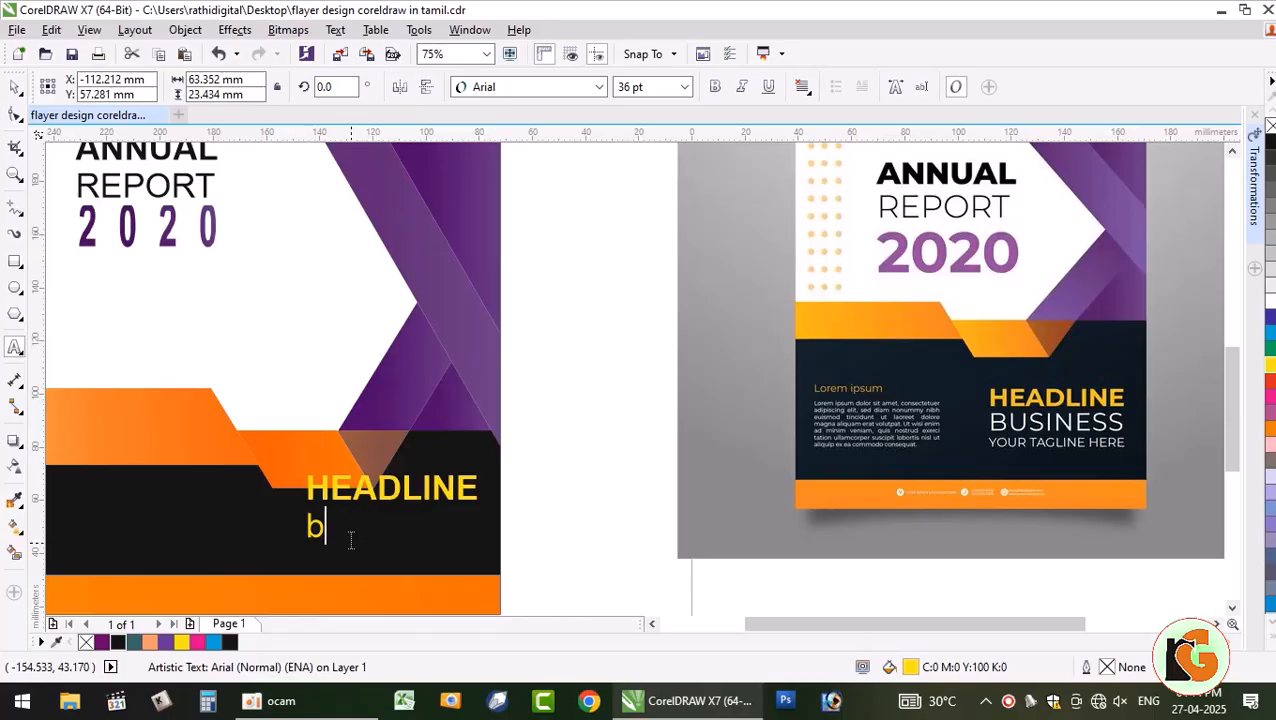
type("USbu")
key("BackSpace")
key("BackSpace")
key("BackSpace")
type("BUSINESS")
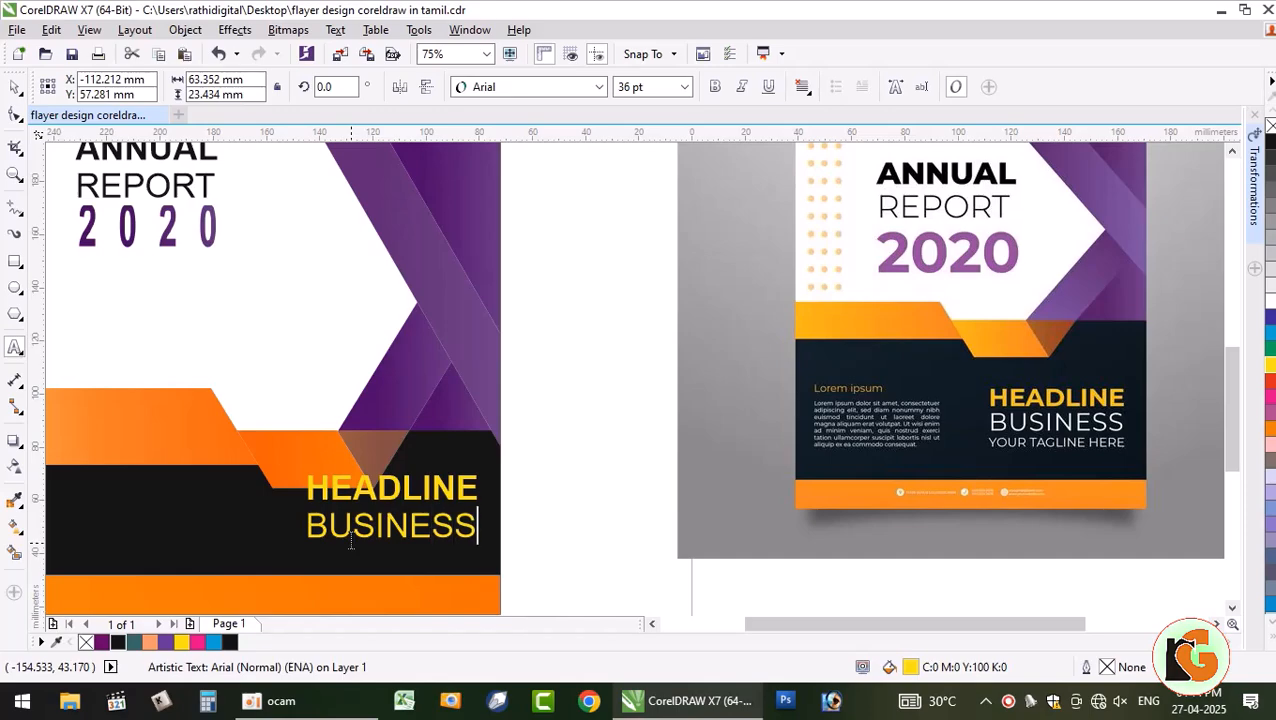
double_click(351, 540)
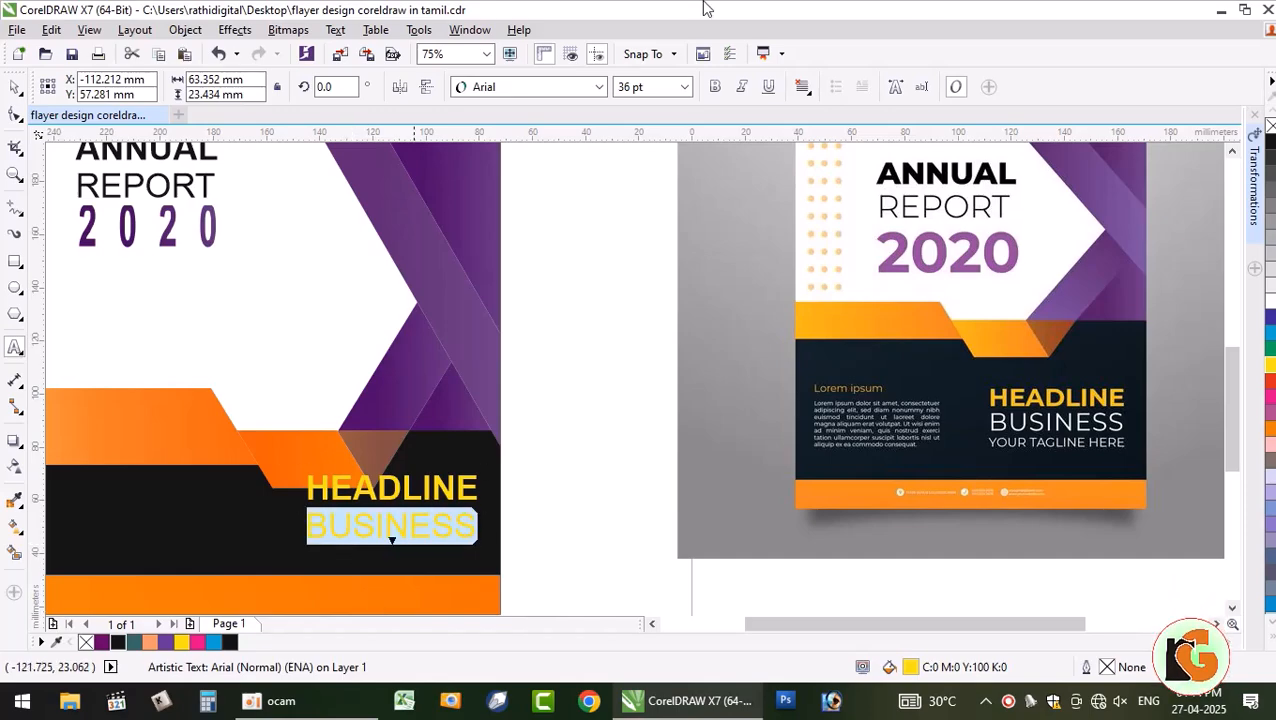
left_click(596, 87)
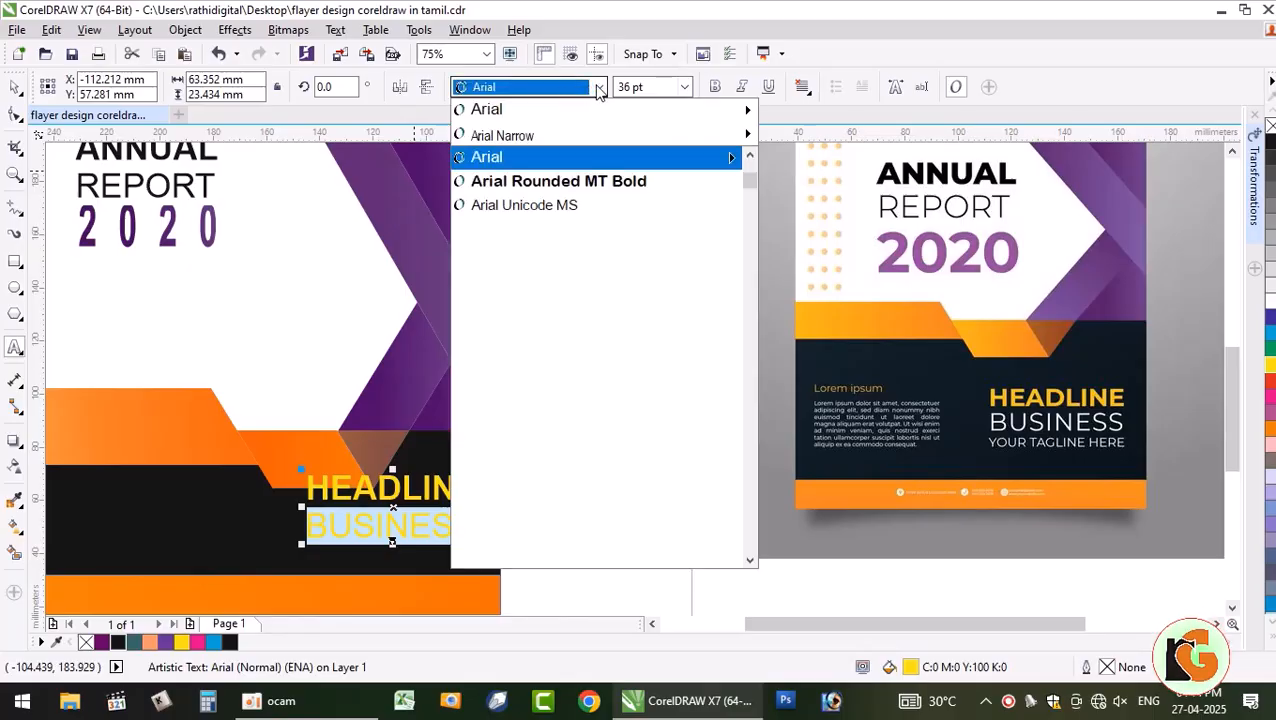
left_click(564, 135)
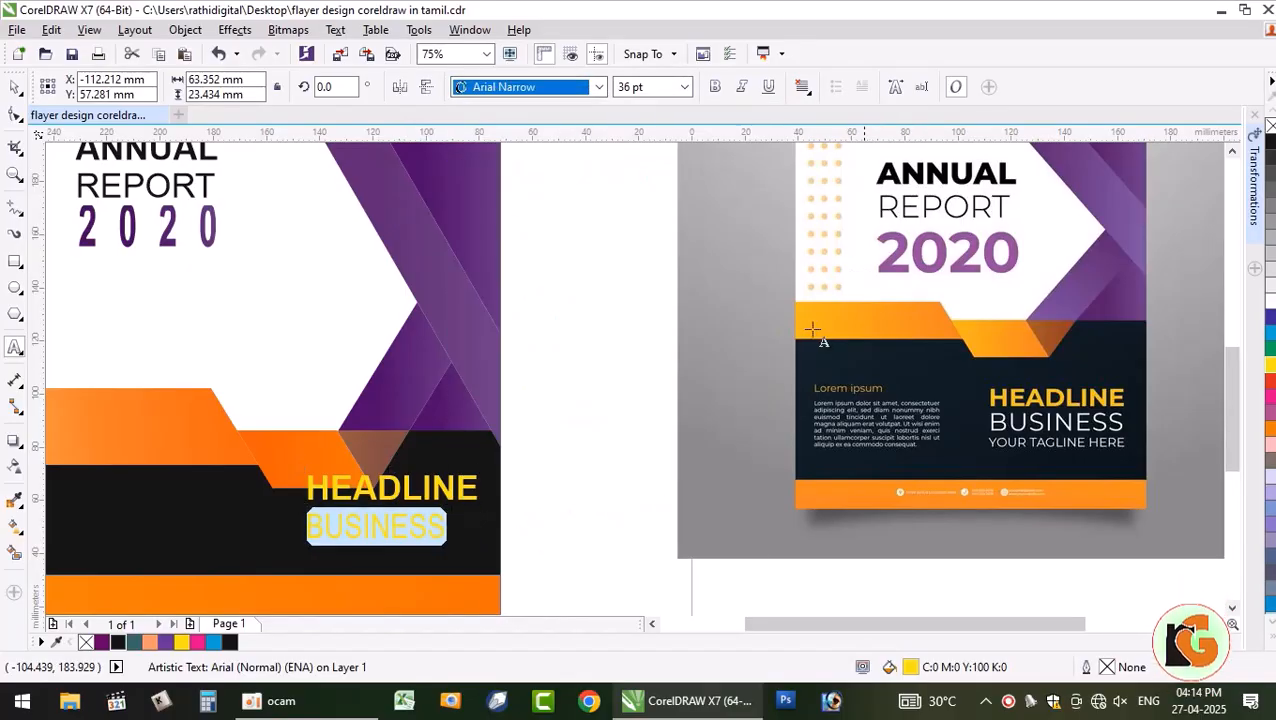
- Break the artistic text apart so HEADLINE and BUSINESS are separate objects
left_click(14, 116)
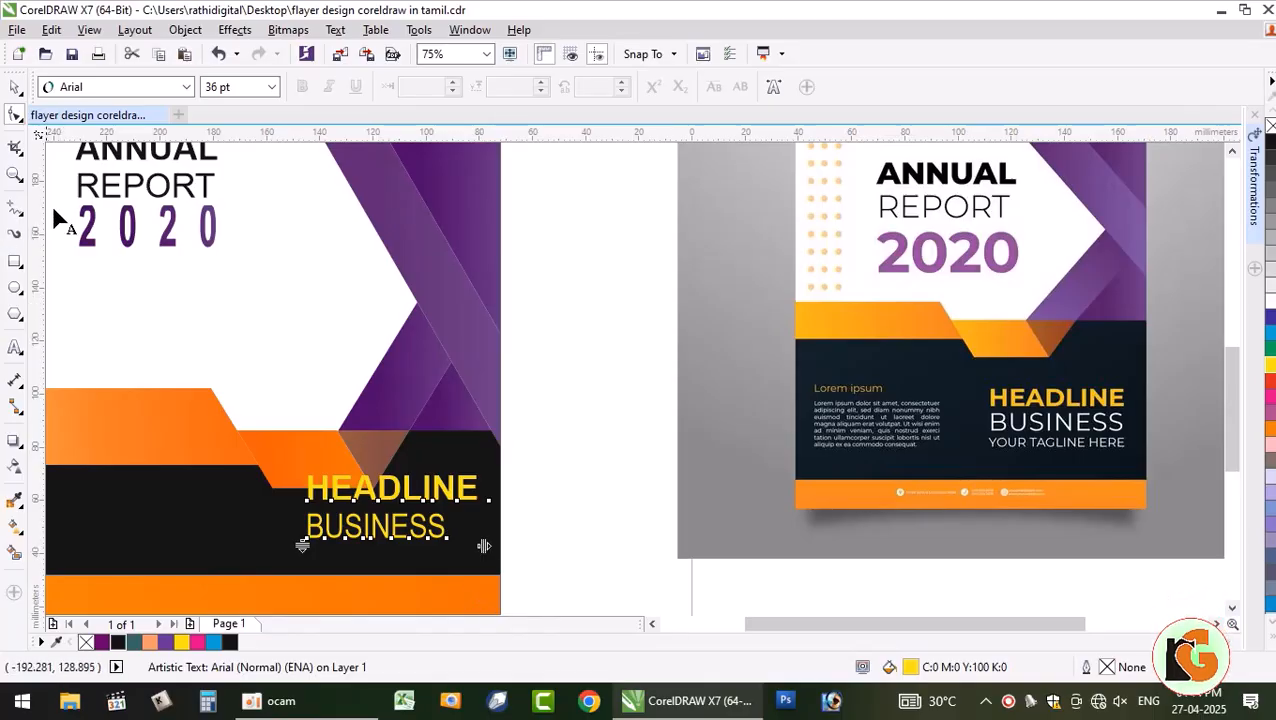
left_click(187, 29)
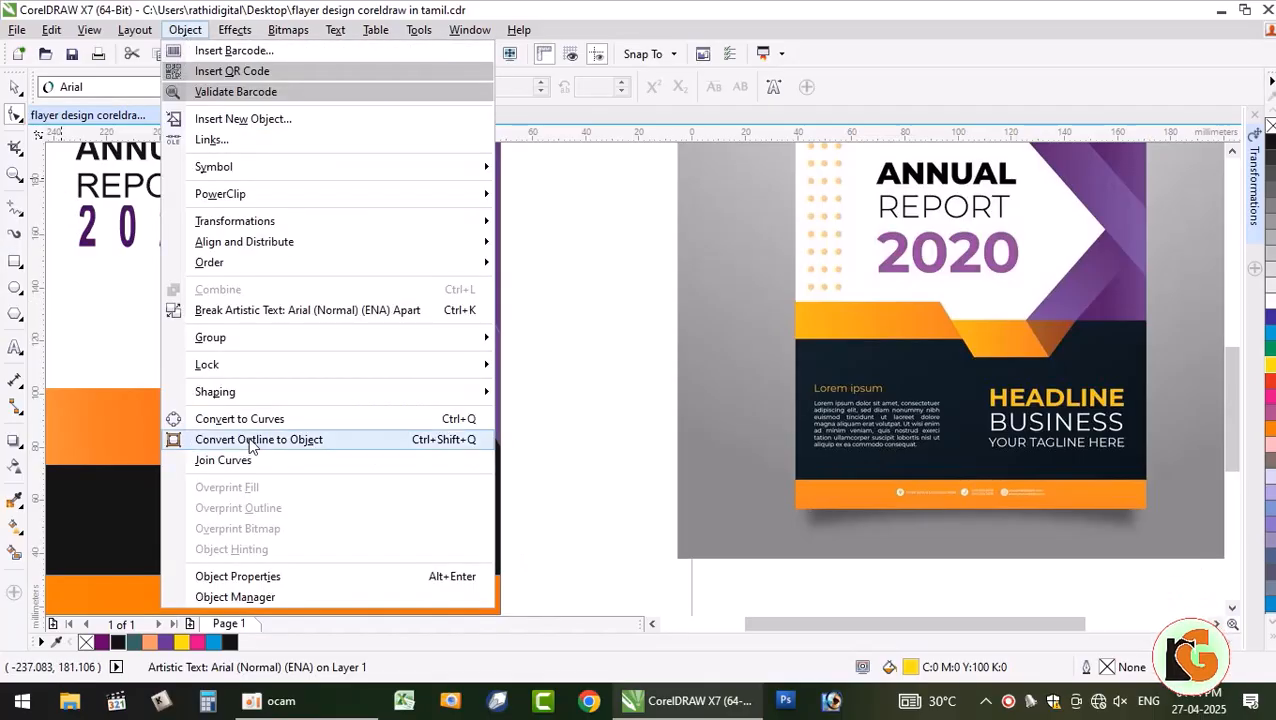
left_click(272, 310)
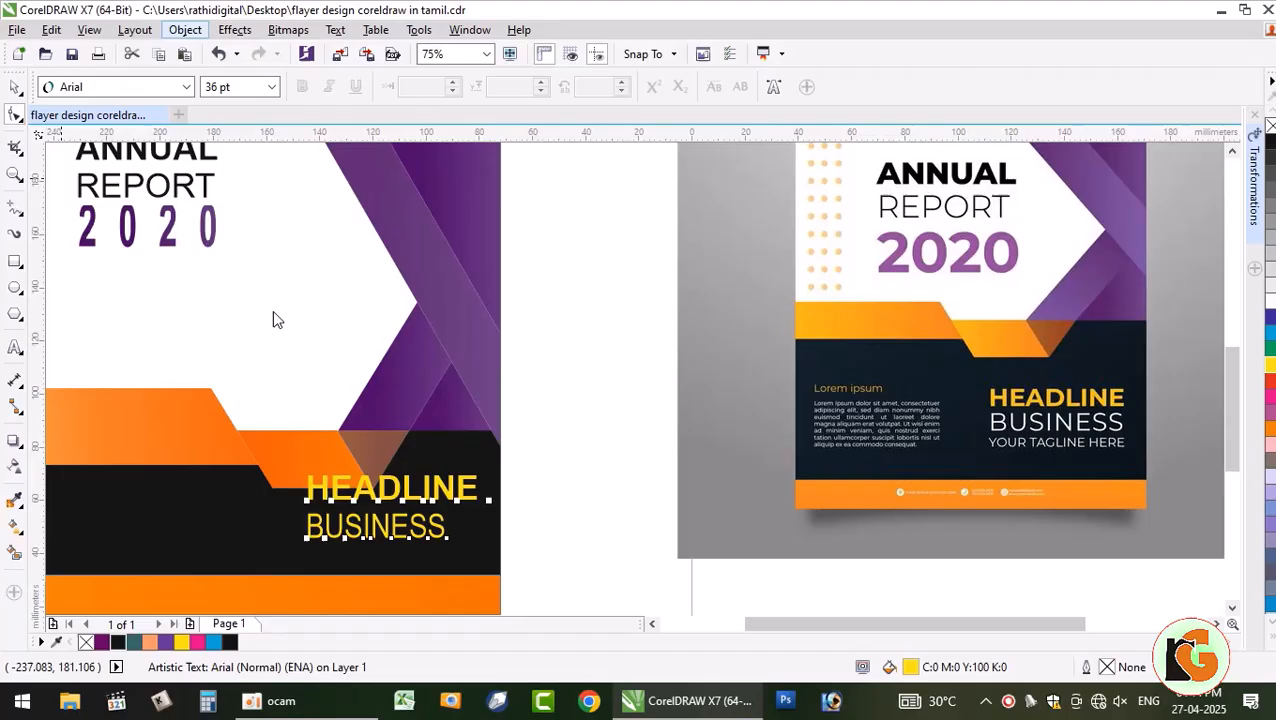
left_click(500, 487)
left_click(437, 527)
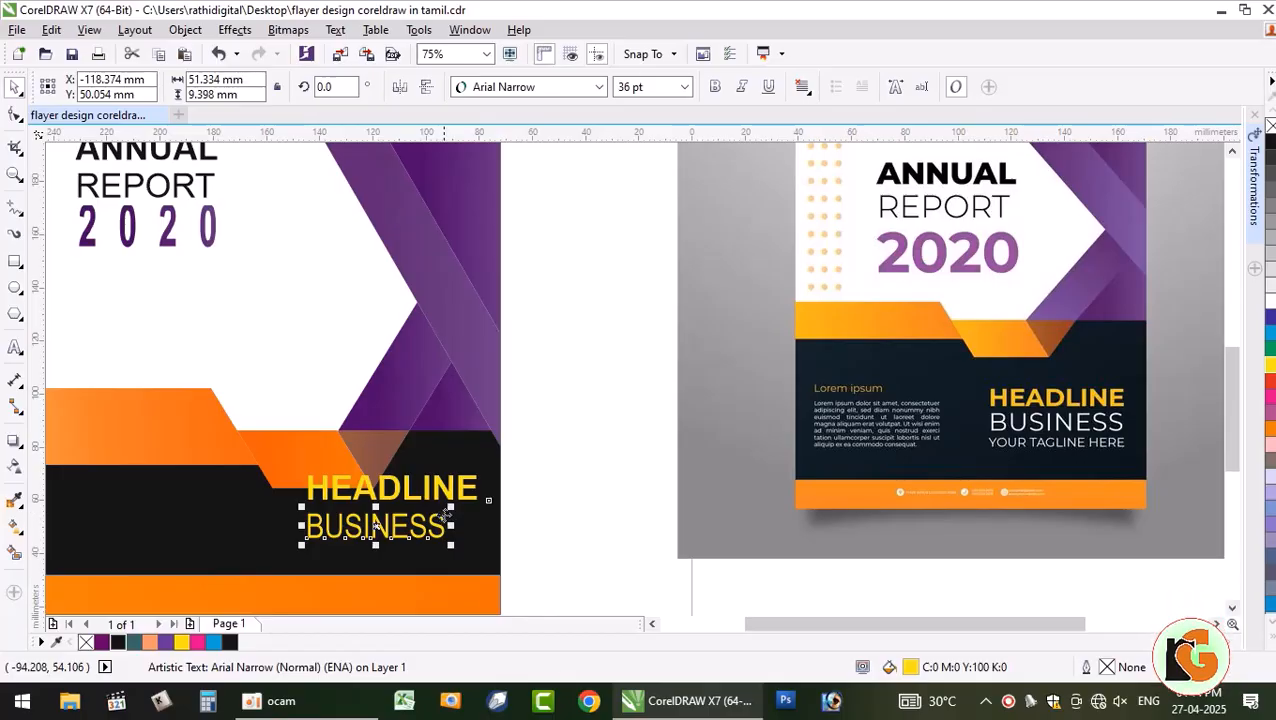
- Widen BUSINESS's letter spacing to match HEADLINE, fill it white, and nudge it down
left_click(14, 115)
left_click_drag(452, 545, 481, 548)
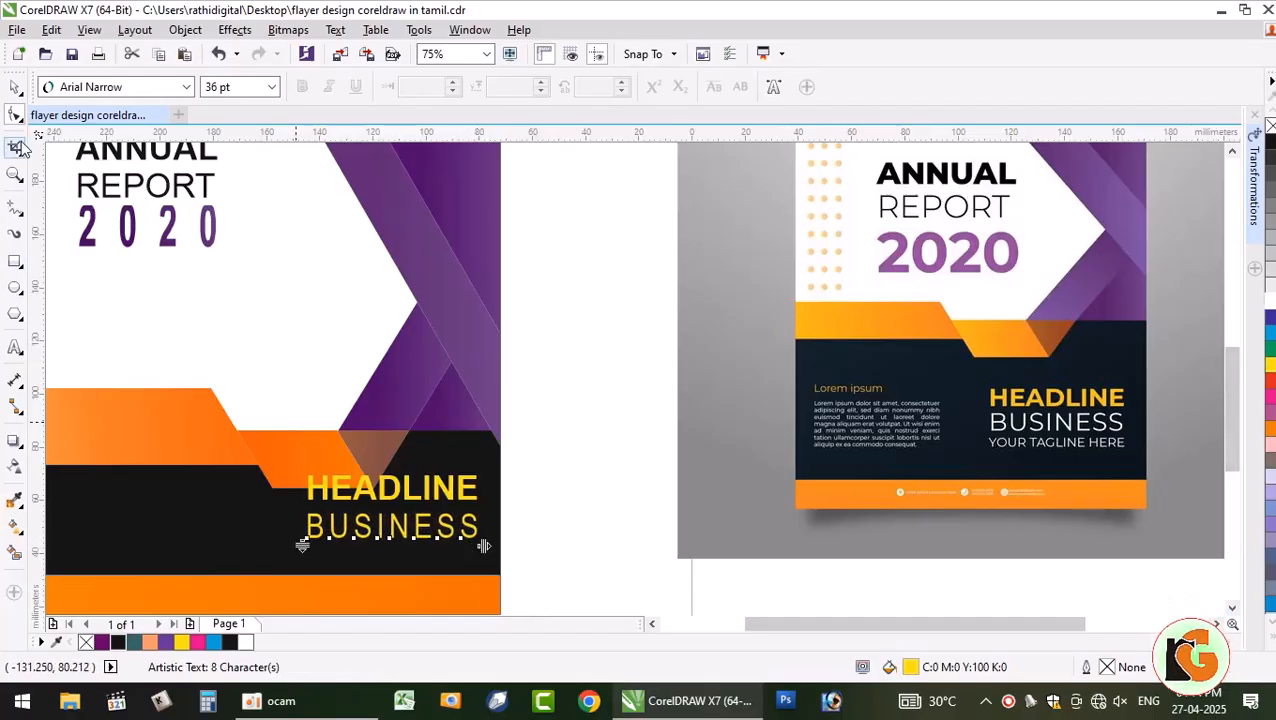
left_click(15, 88)
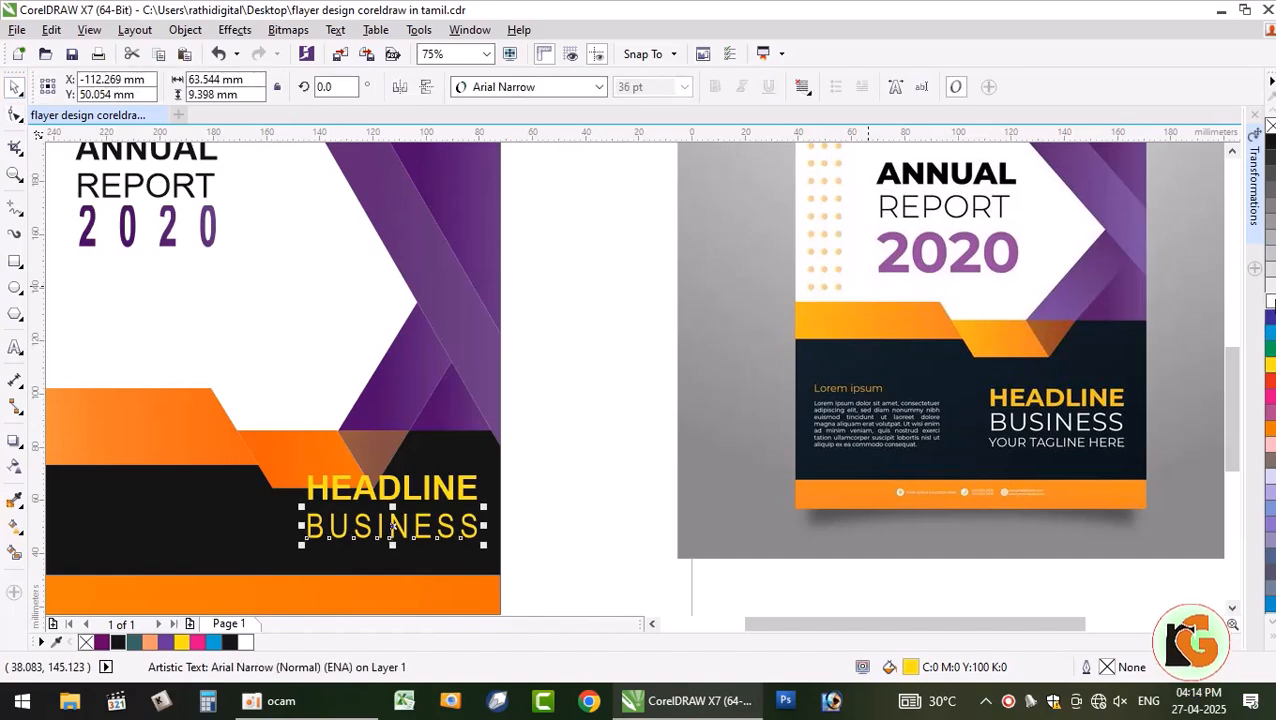
left_click(601, 432)
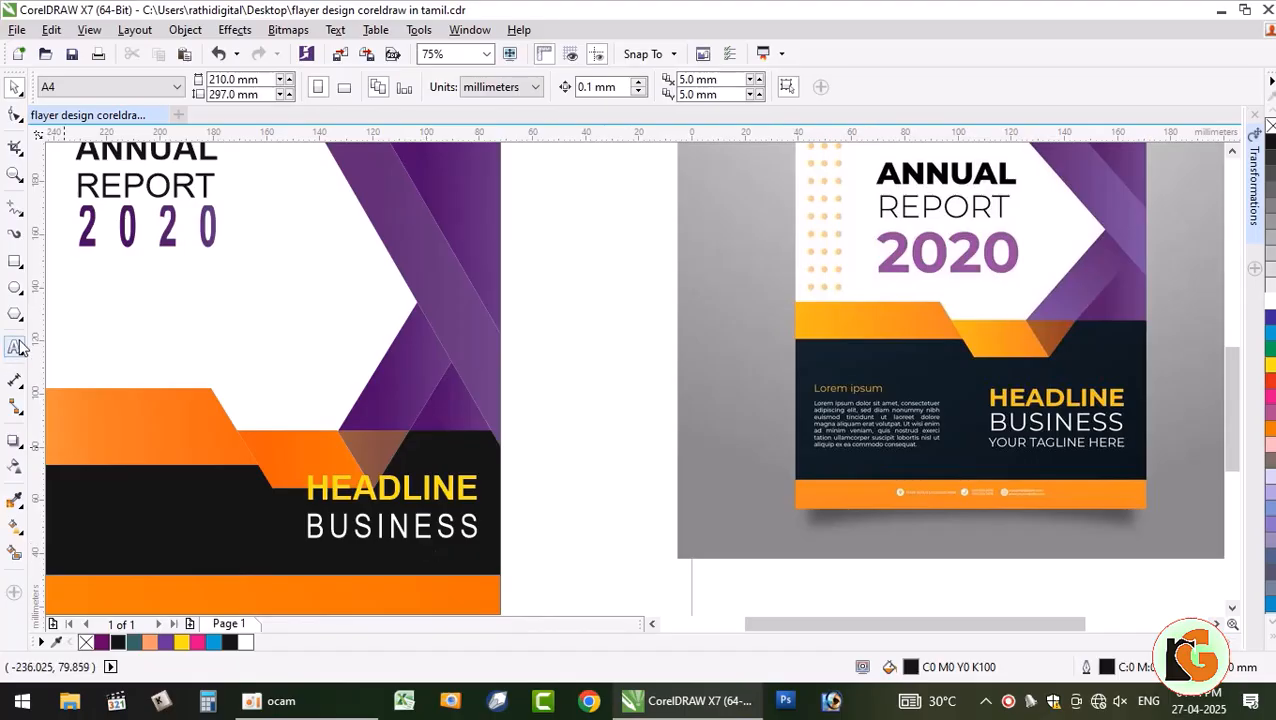
left_click(378, 525)
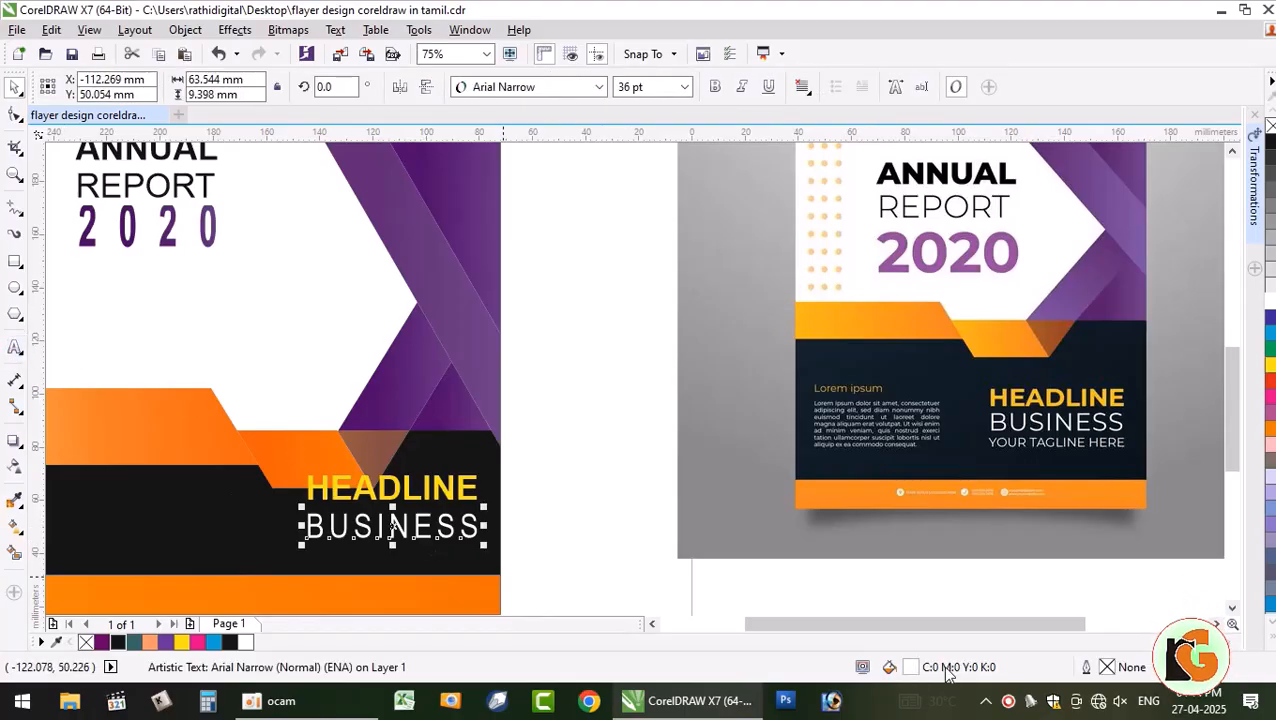
key("Down")
key("Down")
key("Down")
key("Down")
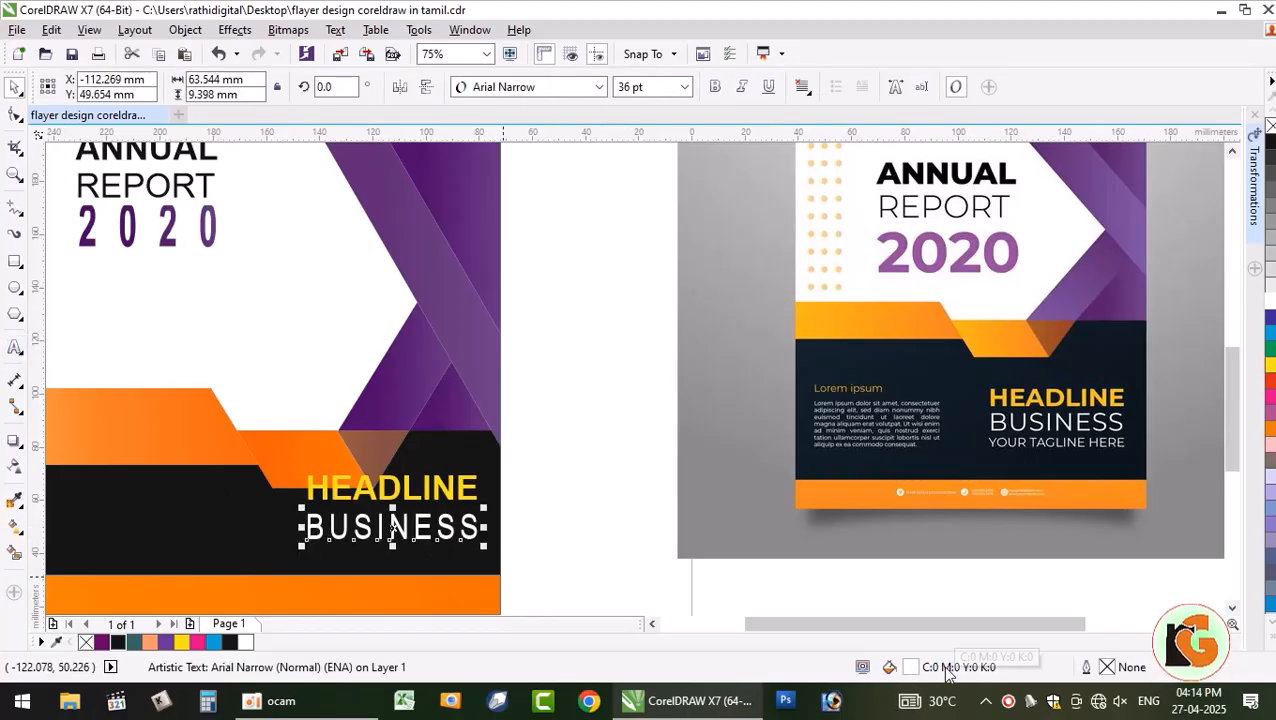
- Duplicate BUSINESS below it and retype the copy as 'YOUR TAGLINE HEER'
left_click_drag(395, 527, 392, 562)
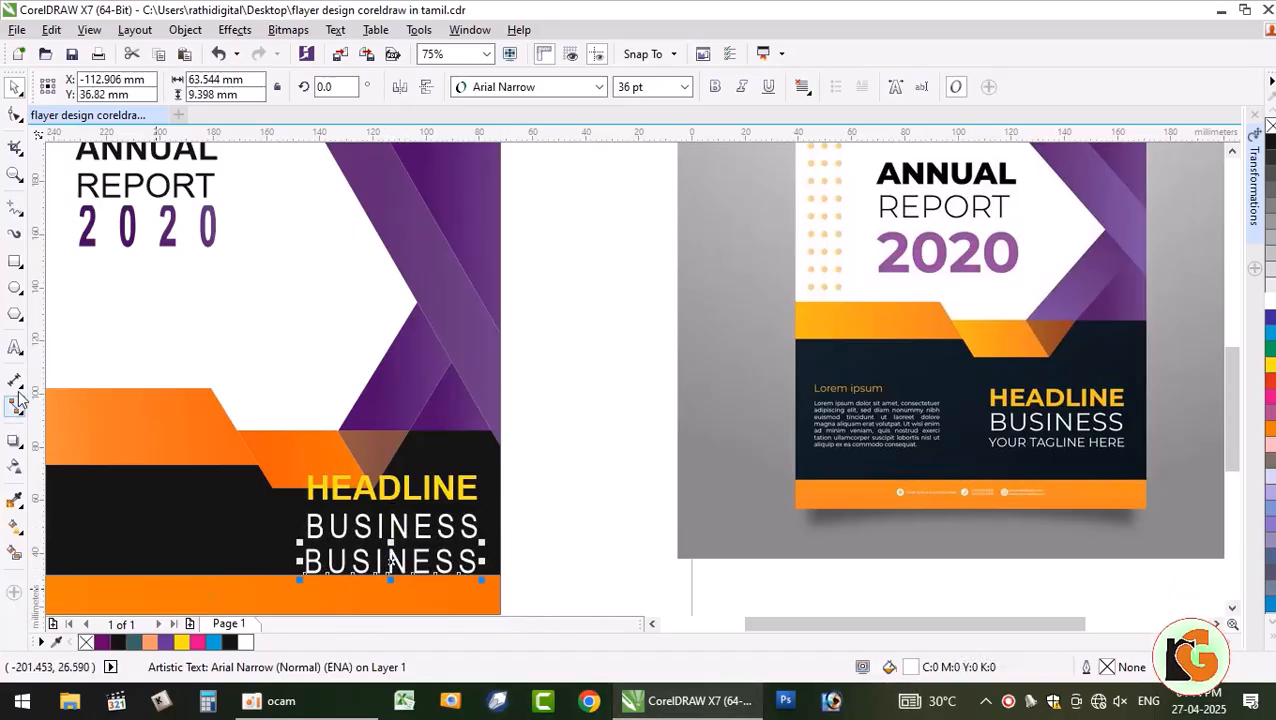
left_click(15, 347)
key("ctrl+a")
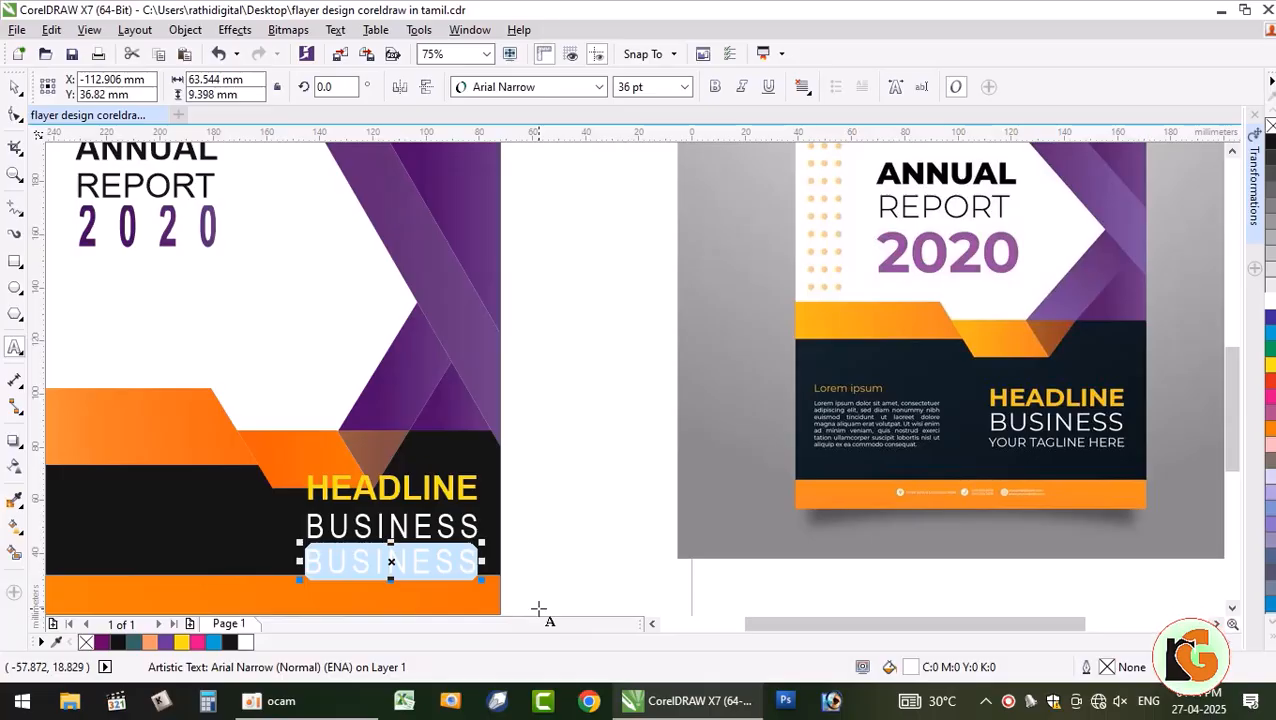
type("YOUR TA")
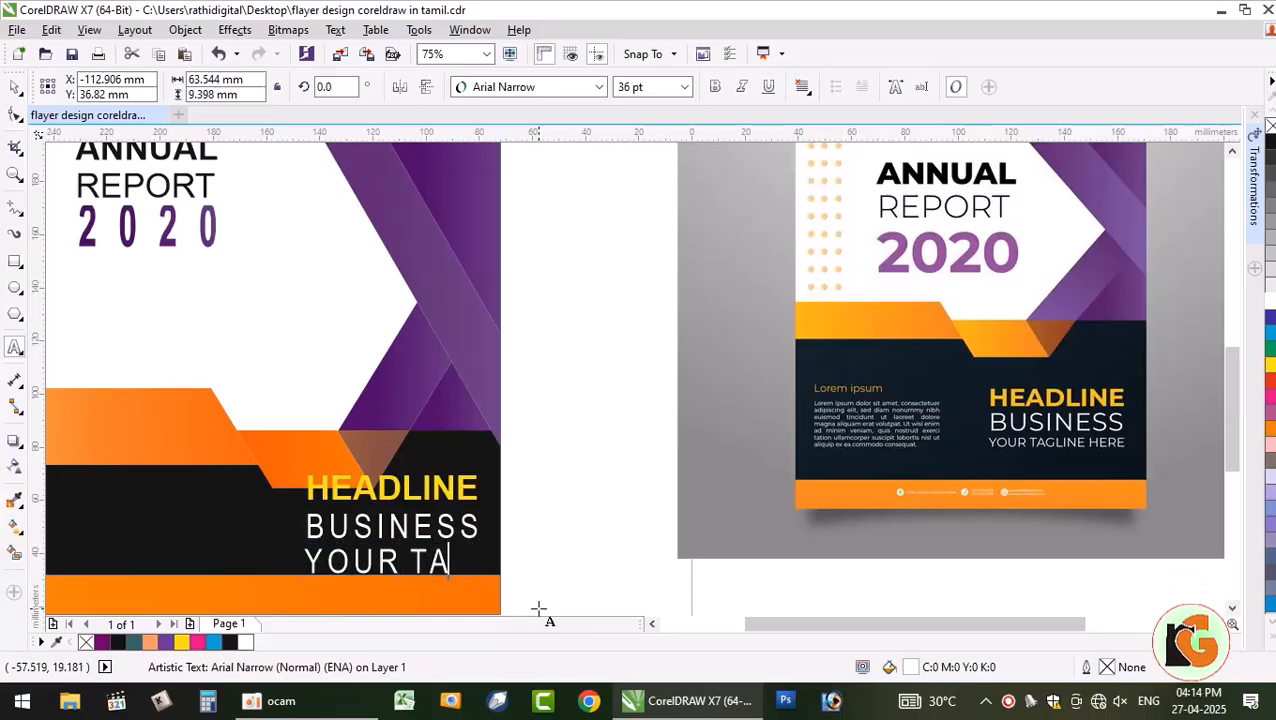
type("GLINE ")
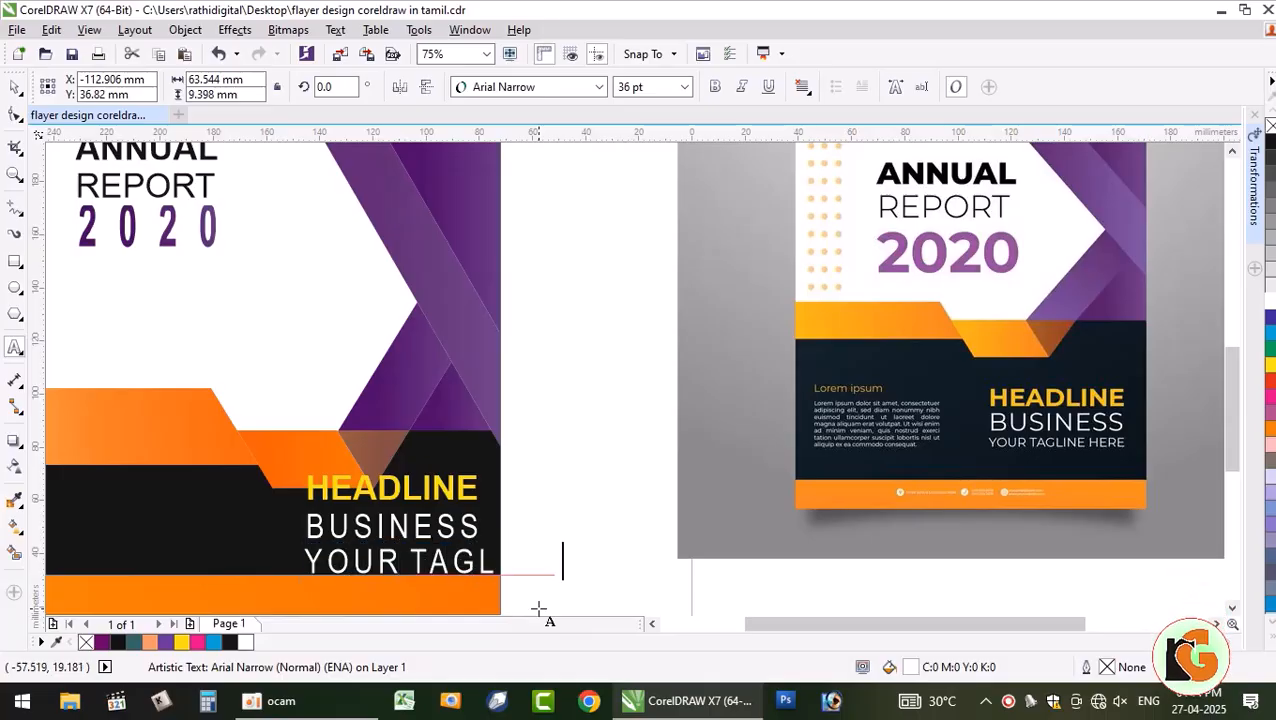
type("HEER")
- Set the tagline to 24 pt, tighten its letter spacing, and nudge it up
key("ctrl+a")
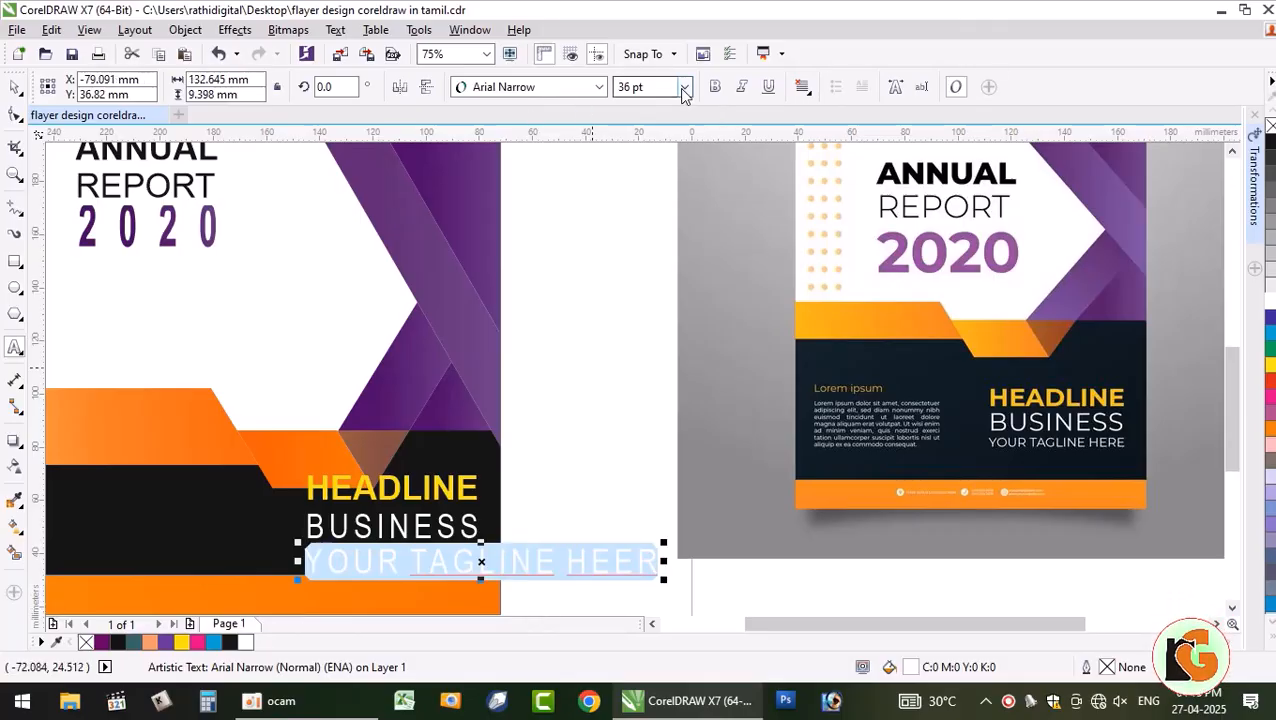
left_click(684, 90)
left_click(645, 186)
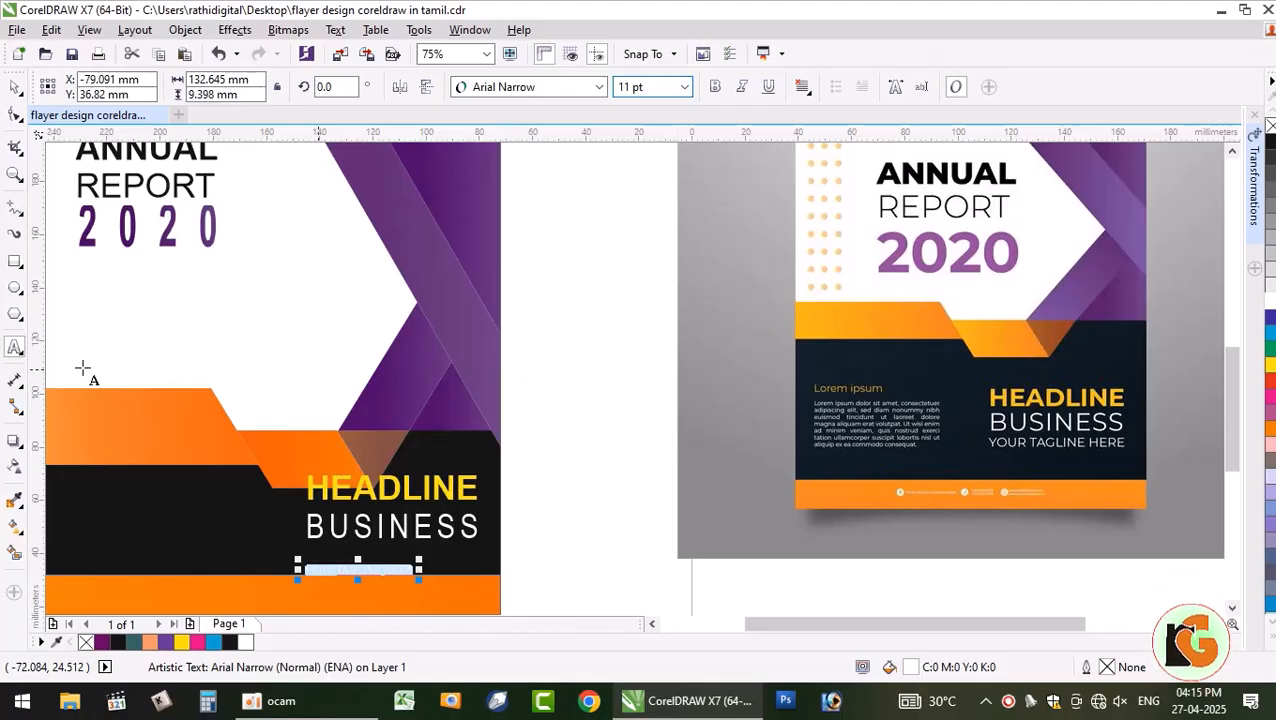
left_click(684, 87)
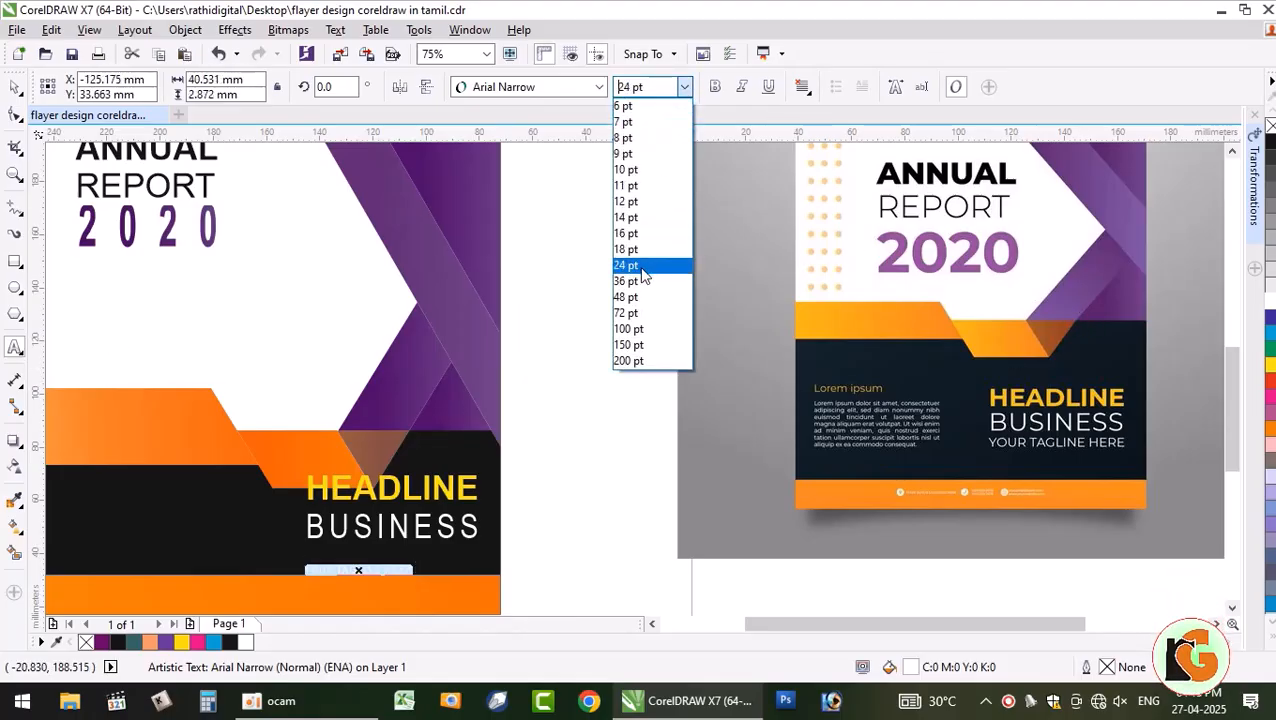
left_click(645, 268)
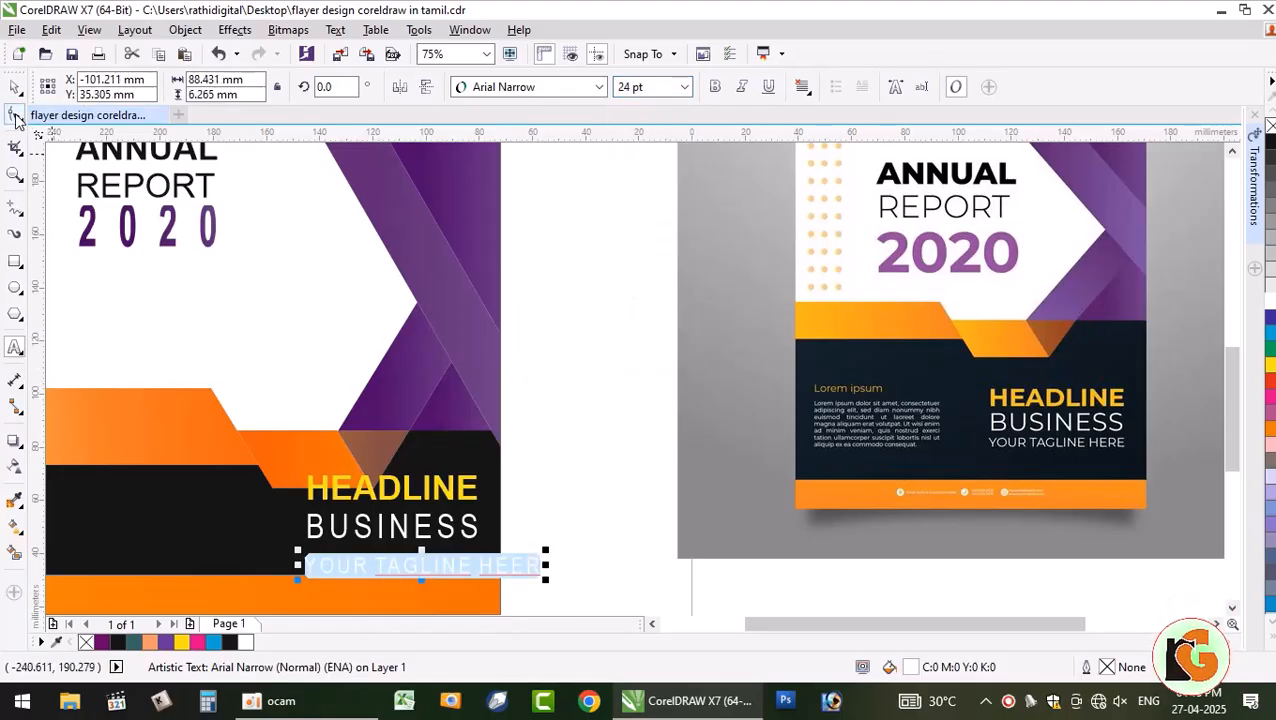
left_click(14, 114)
left_click_drag(540, 580, 470, 566)
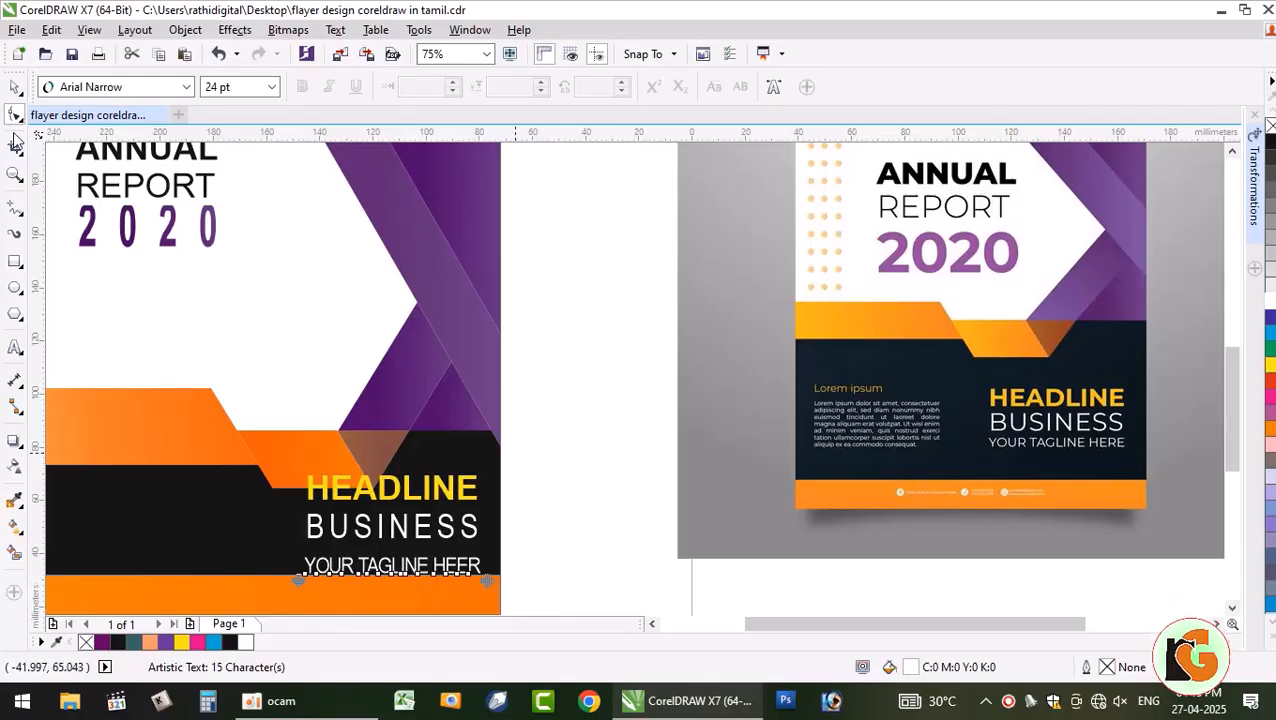
left_click(15, 88)
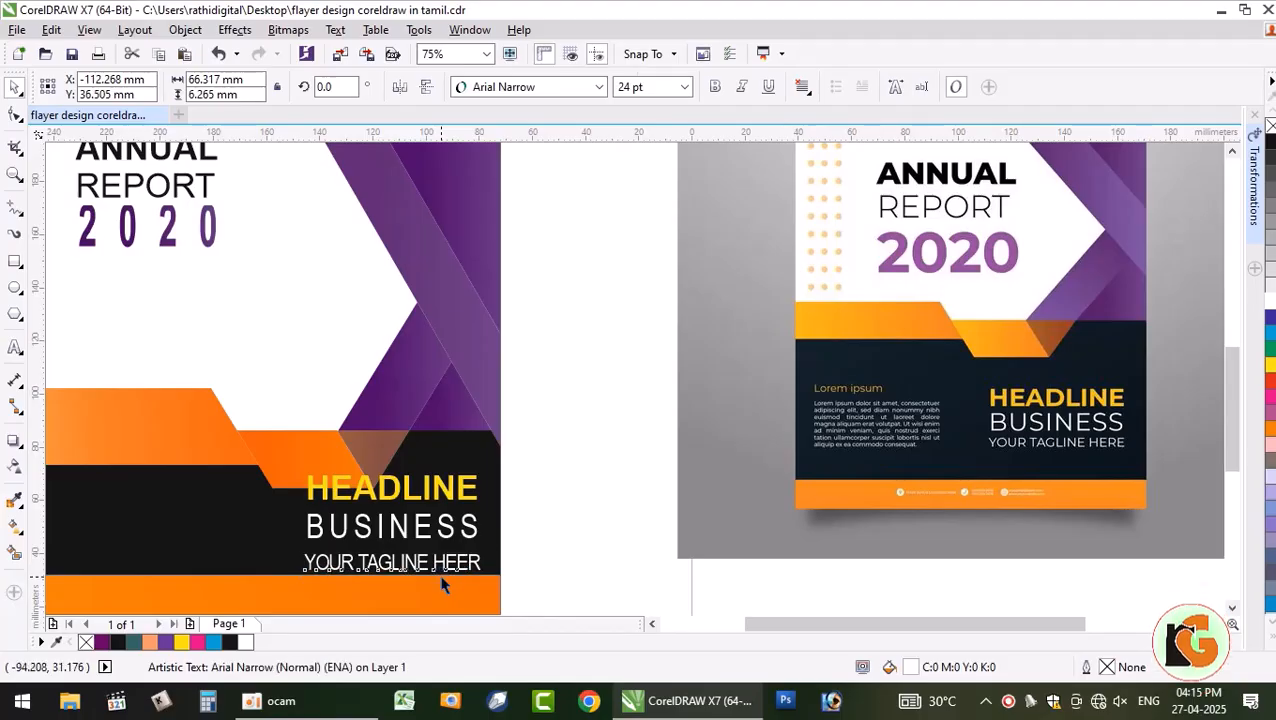
left_click_drag(441, 578, 443, 571)
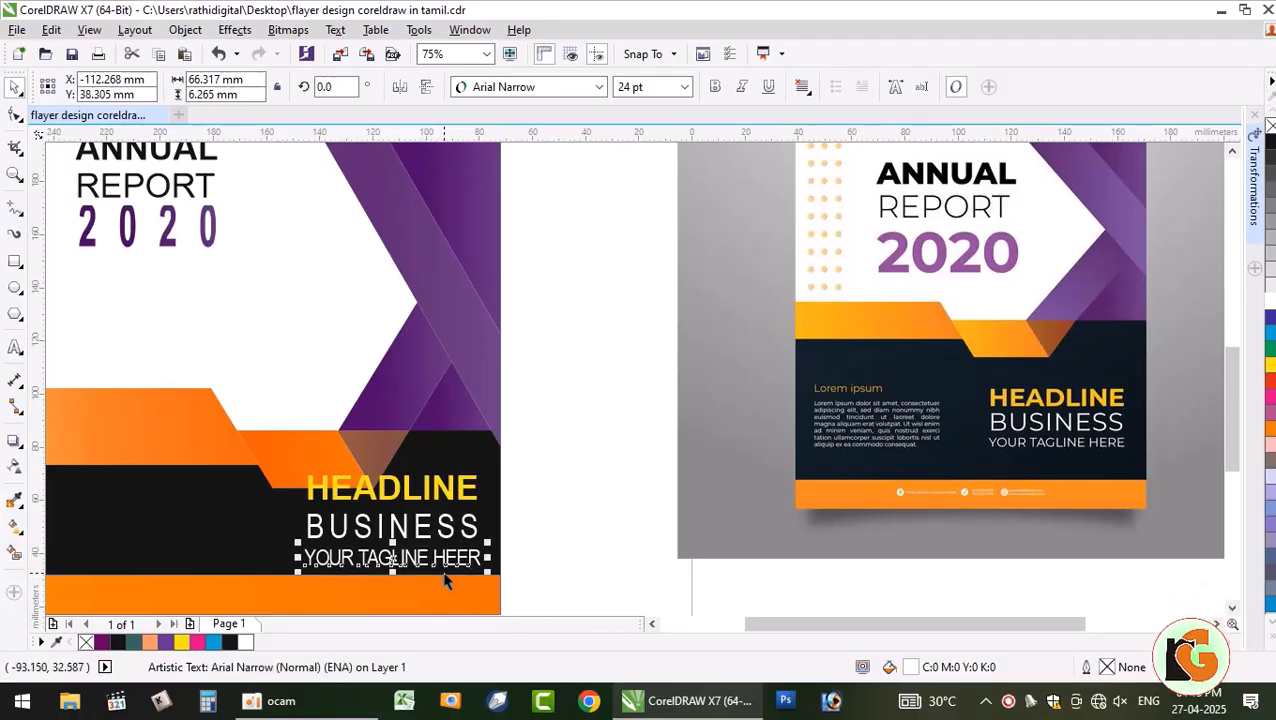
- Left-align HEADLINE, BUSINESS and the tagline
scroll(394, 568, "up", 2)
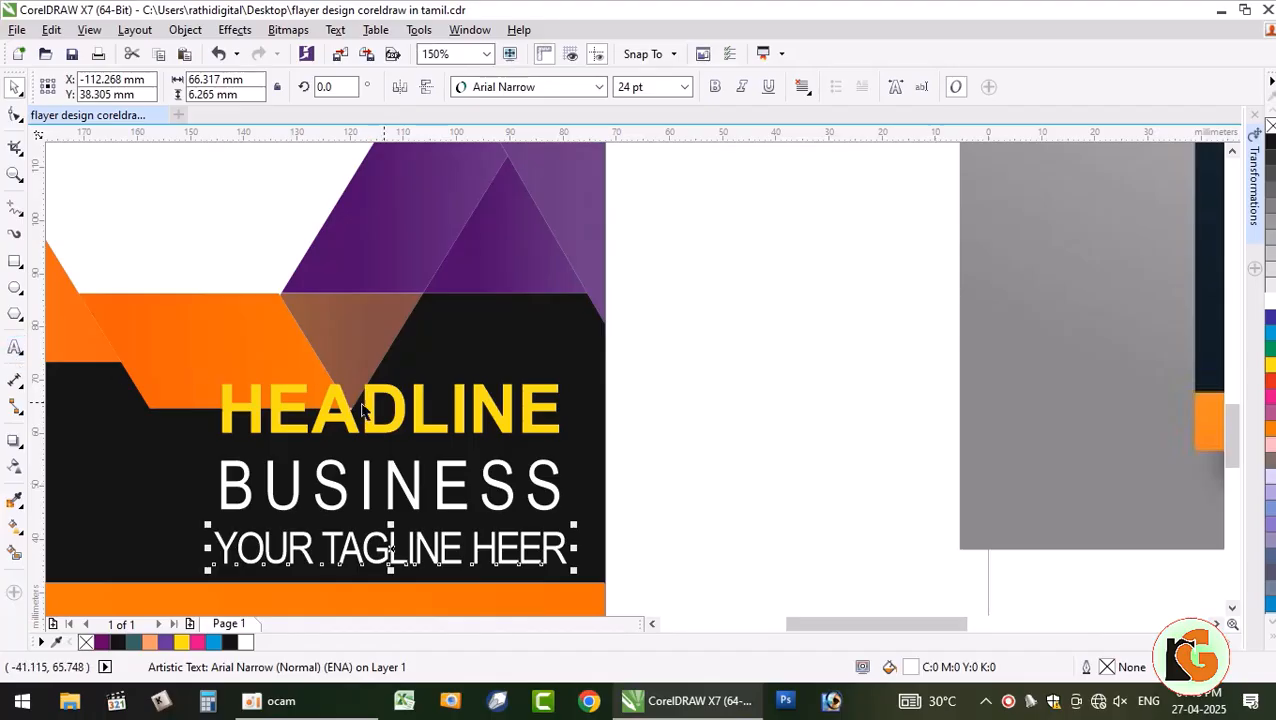
left_click_drag(735, 562, 128, 285)
left_click_drag(692, 573, 157, 351)
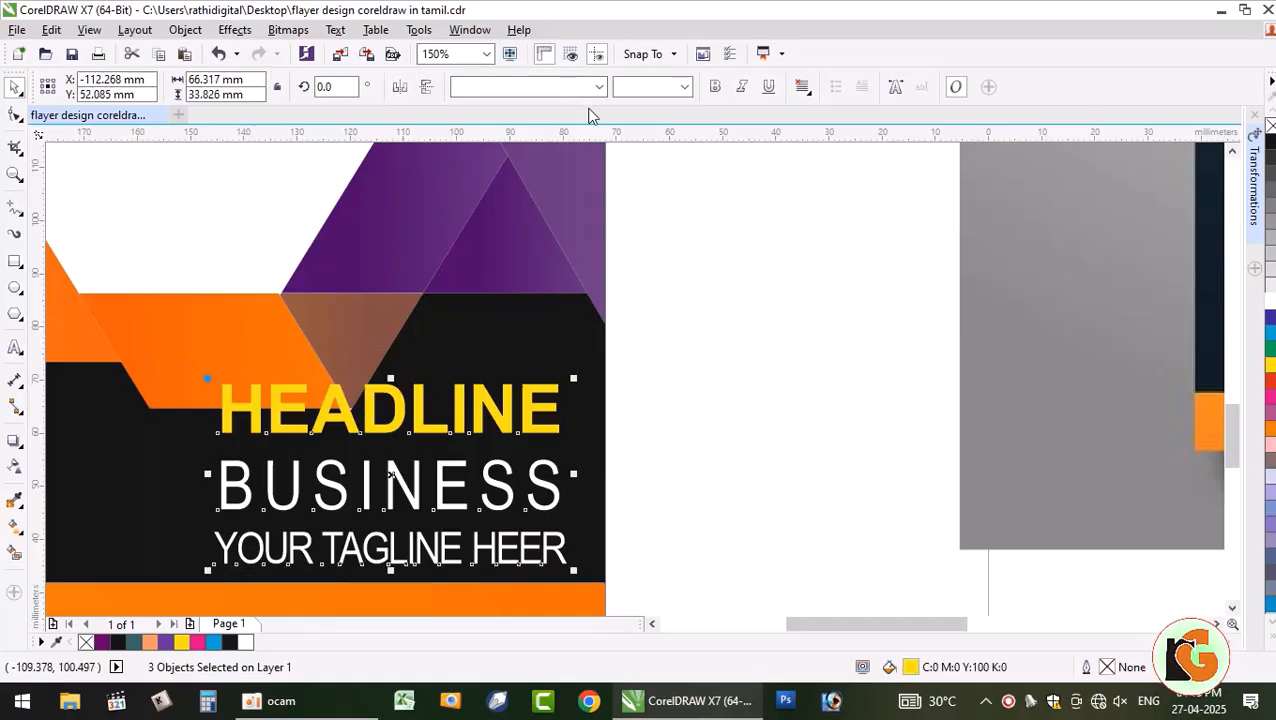
key("l")
left_click(692, 512)
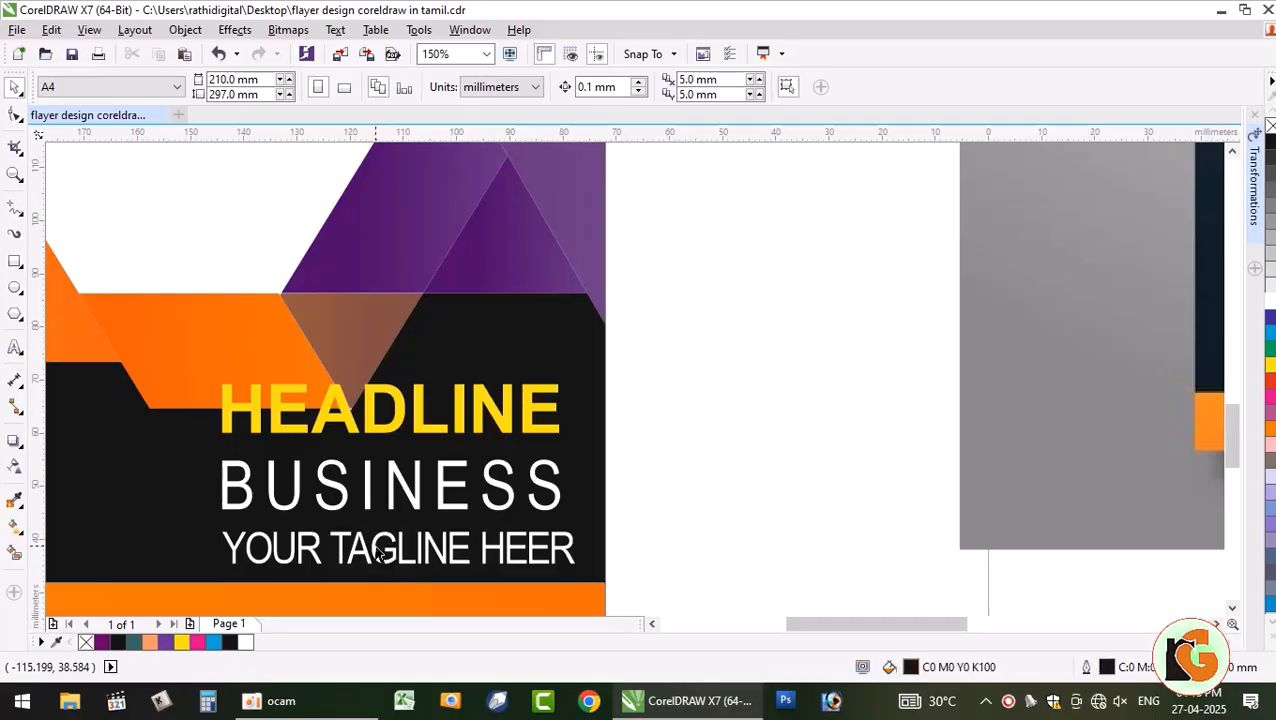
- Correct the tagline to 'YOUR TAGLINE HERE' and tighten its letter spacing
left_click(479, 543)
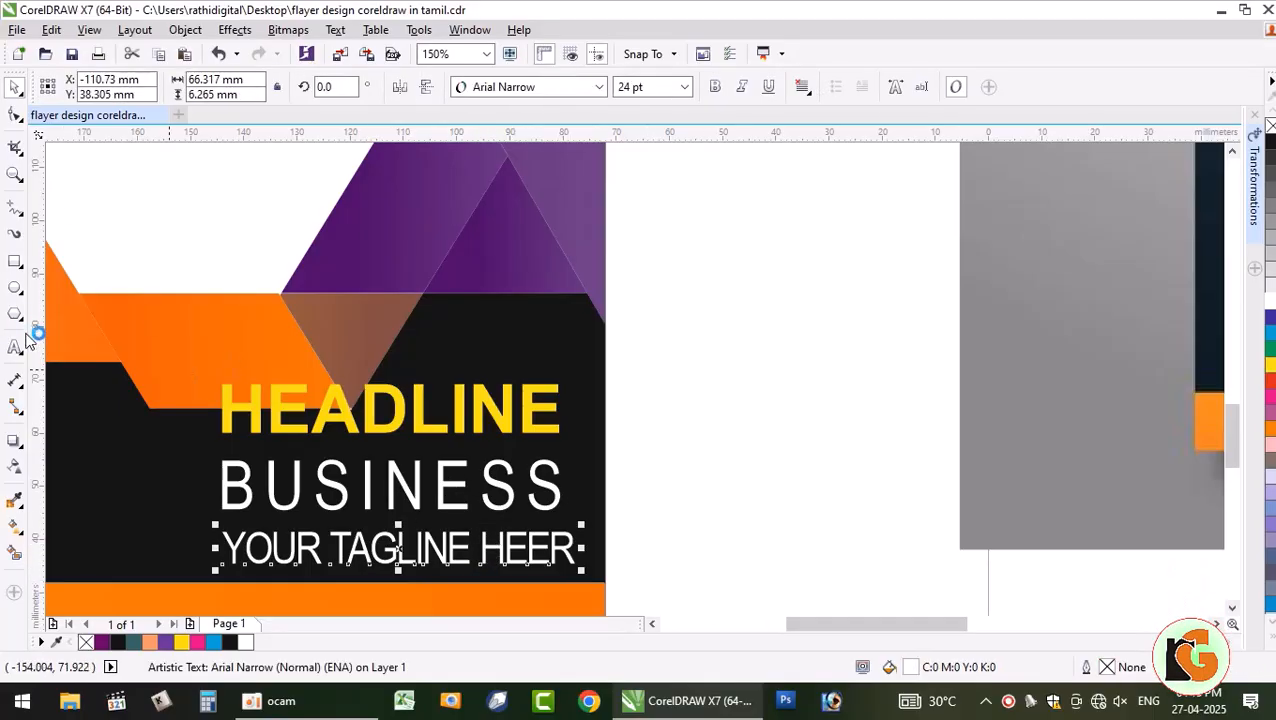
left_click(15, 346)
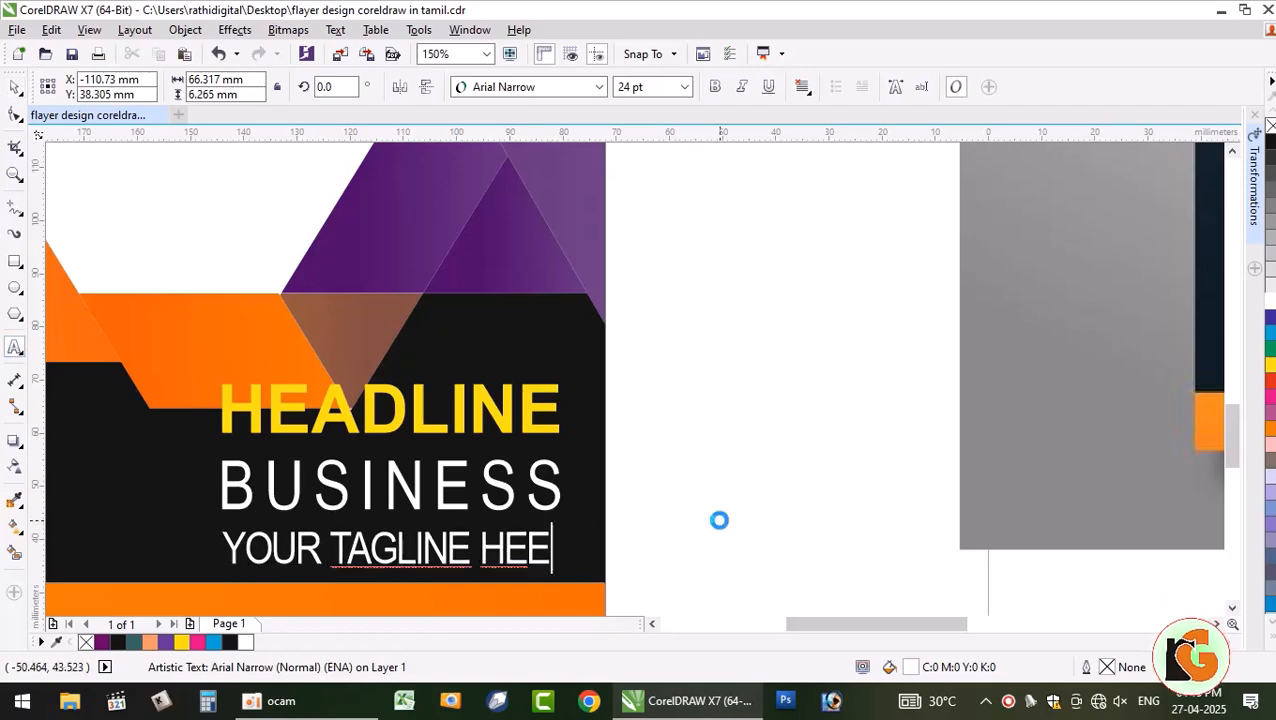
type("RE")
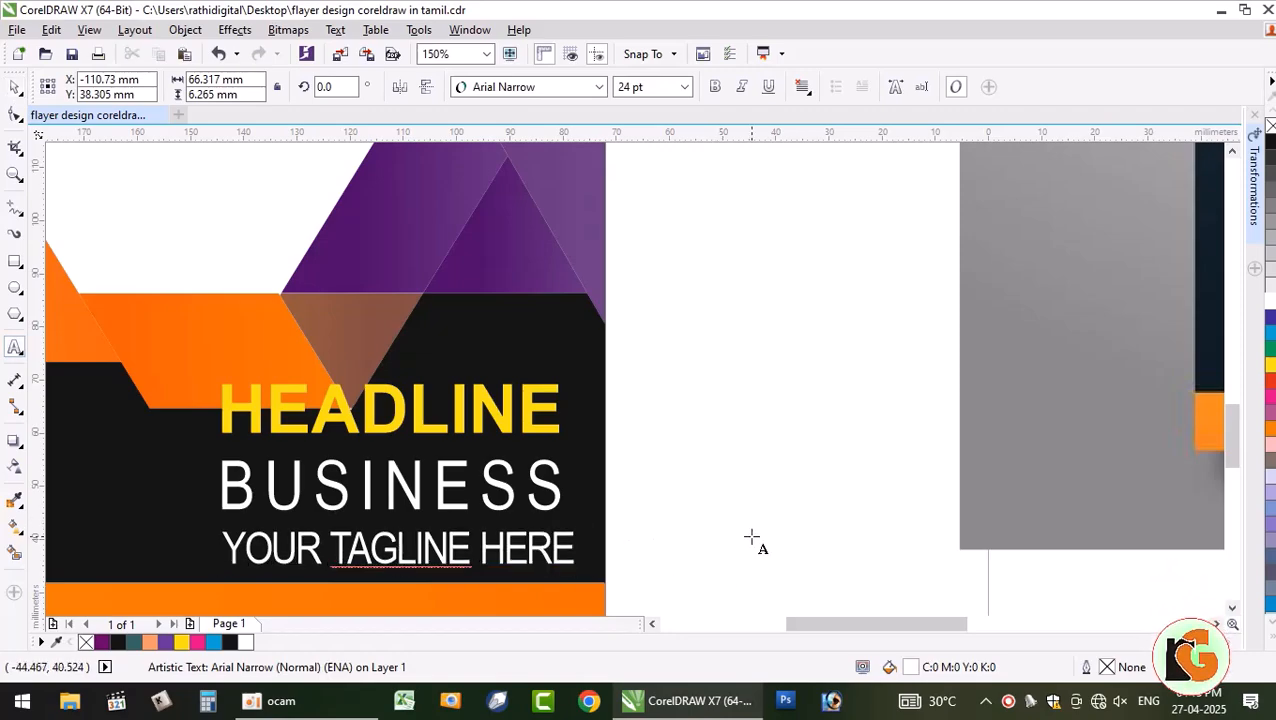
left_click(15, 114)
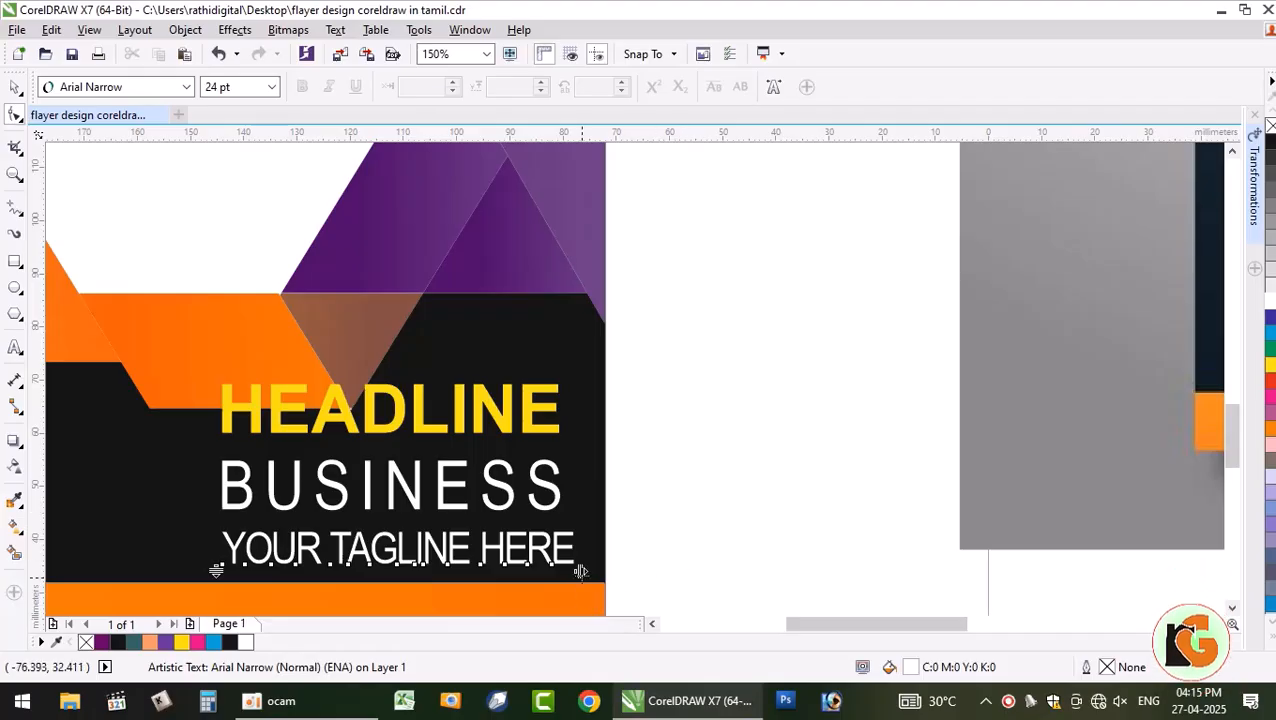
left_click_drag(586, 570, 555, 568)
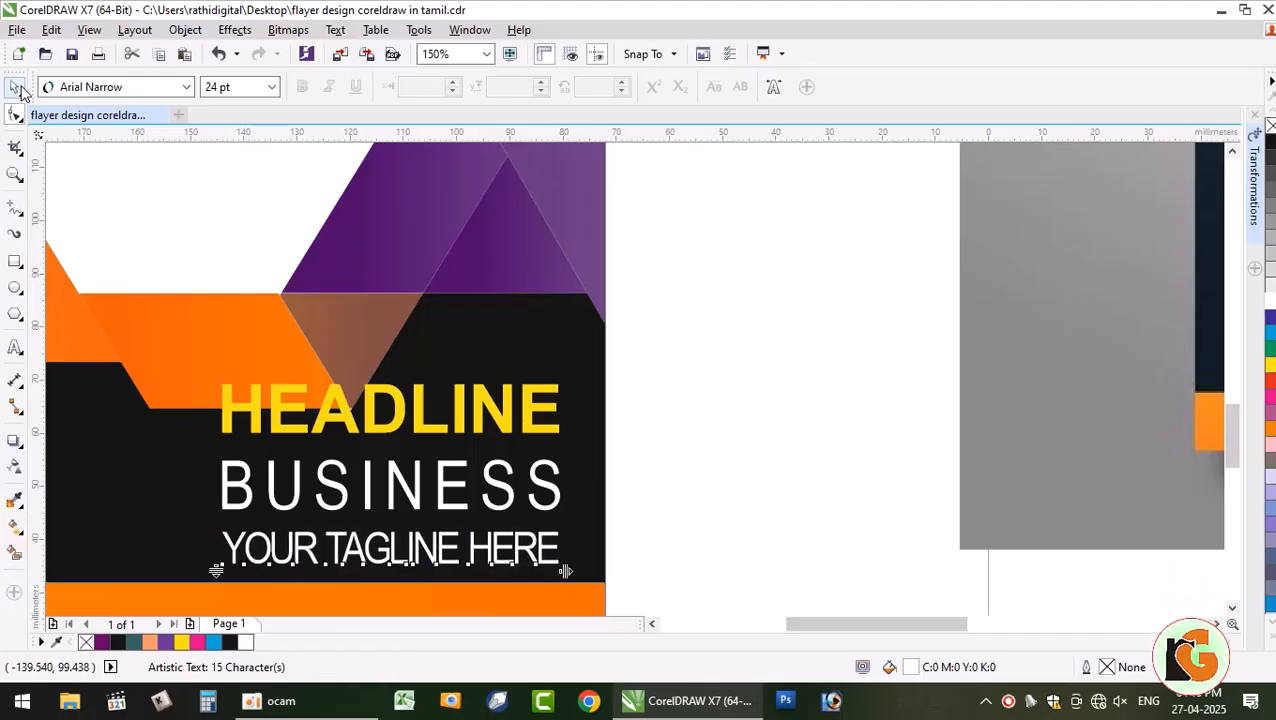
- Select the HEADLINE, BUSINESS and tagline texts together and scale them down
left_click(637, 510)
scroll(637, 510, "down", 1)
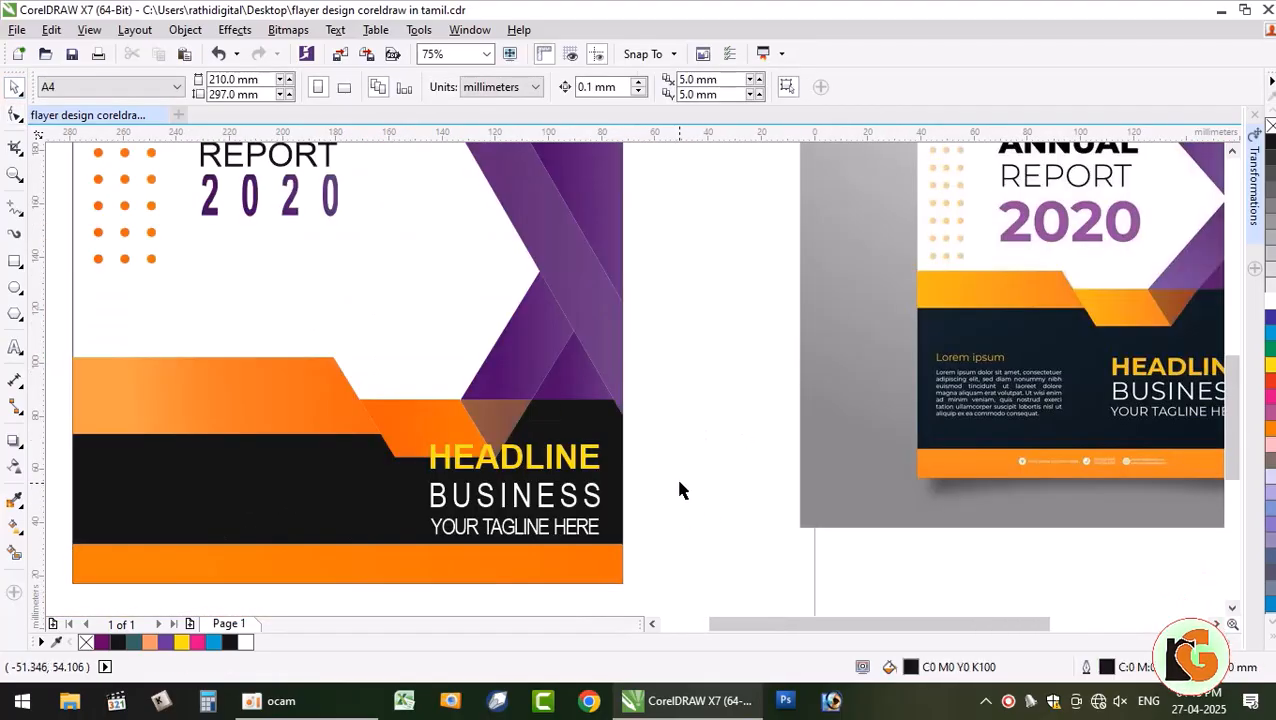
left_click_drag(535, 518, 366, 405)
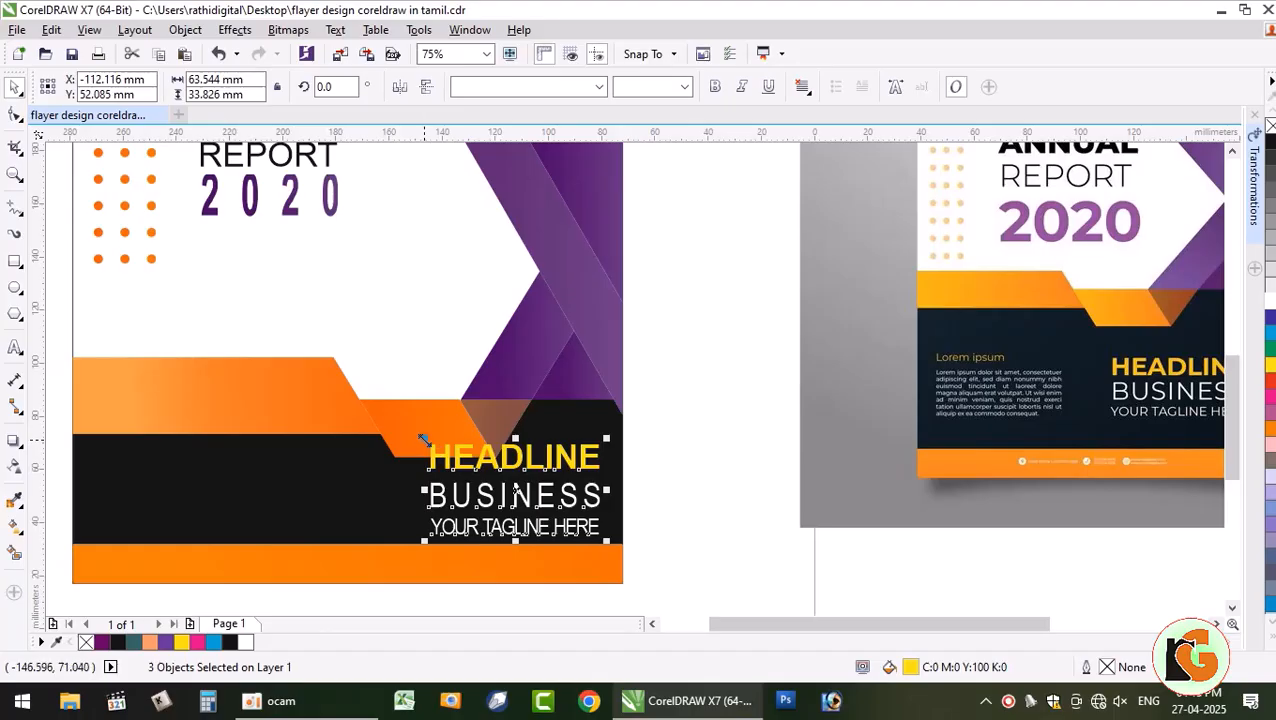
left_click_drag(422, 440, 460, 465)
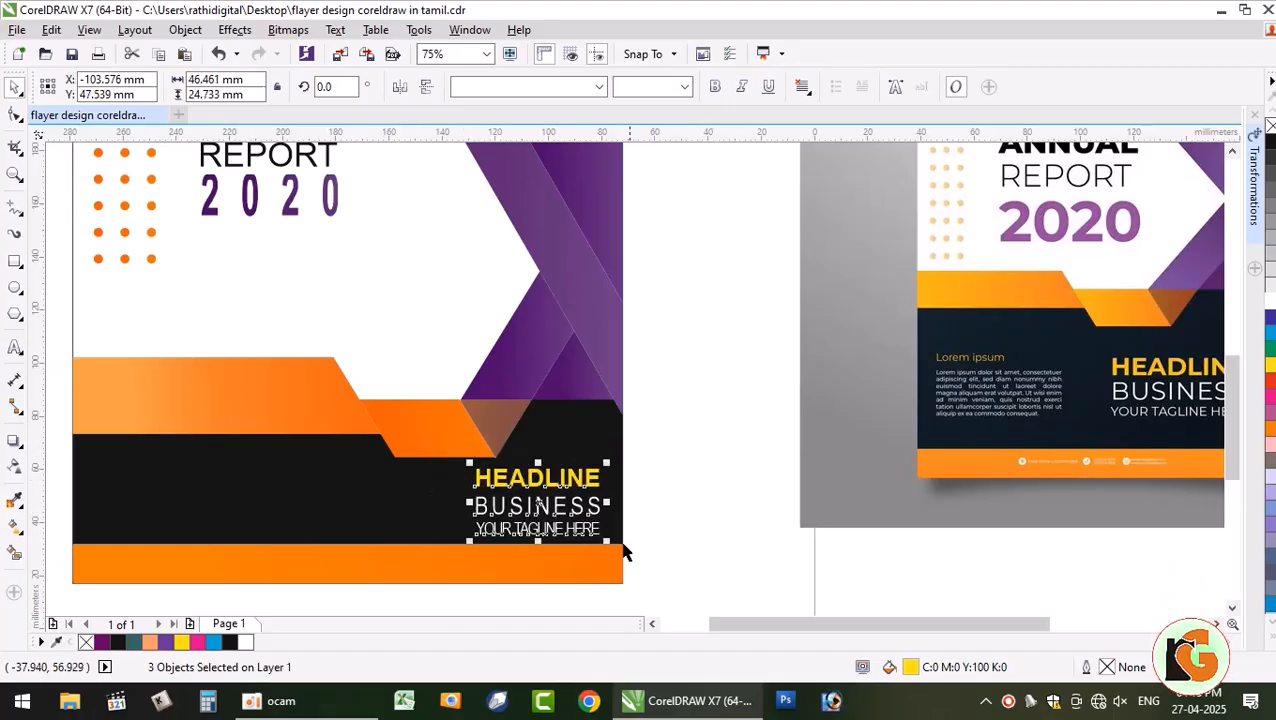
left_click_drag(605, 537, 563, 516)
left_click(709, 475)
scroll(625, 514, "down", 2)
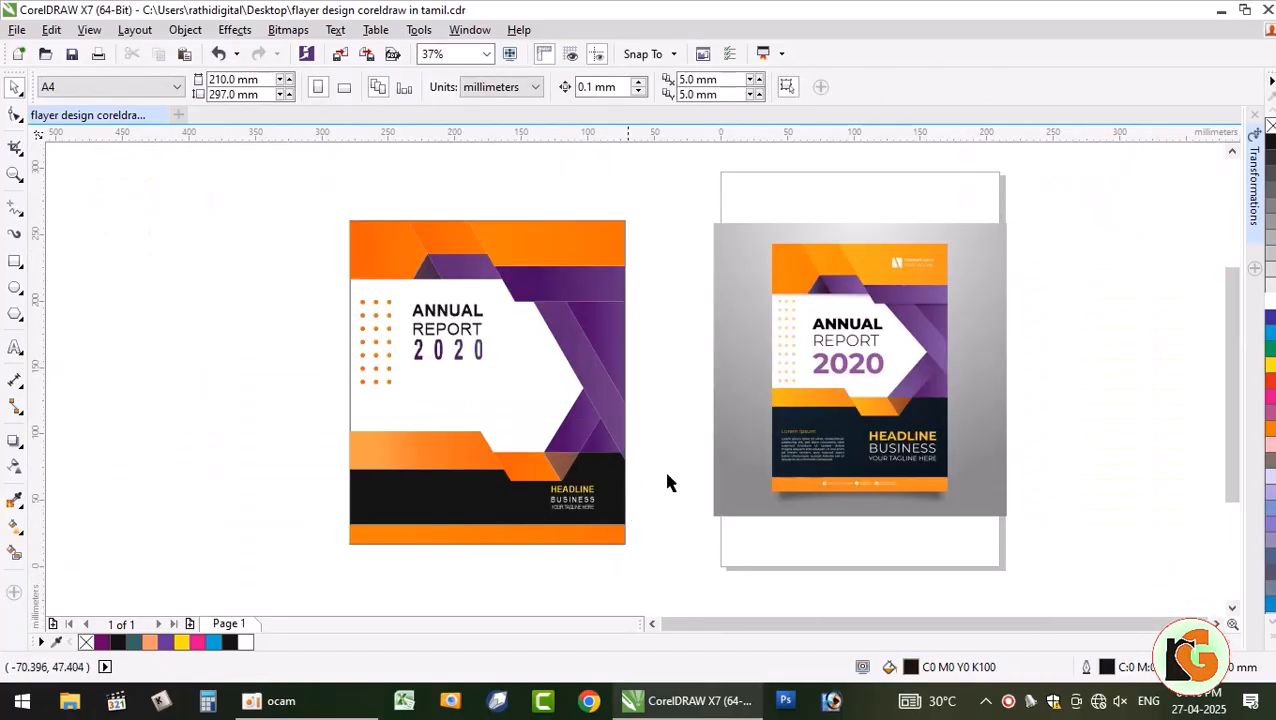
scroll(659, 475, "up", 2)
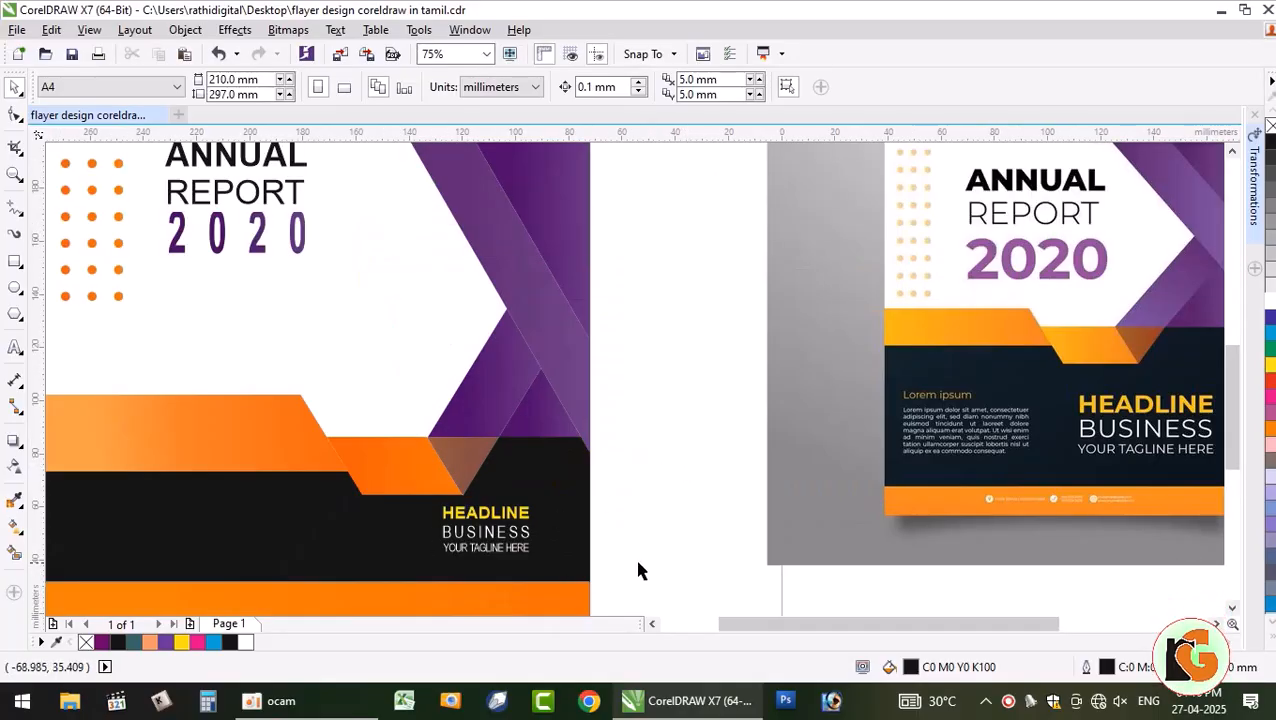
- Group the three headline texts with Ctrl+G, move the group left, and enlarge it slightly
left_click_drag(618, 577, 360, 477)
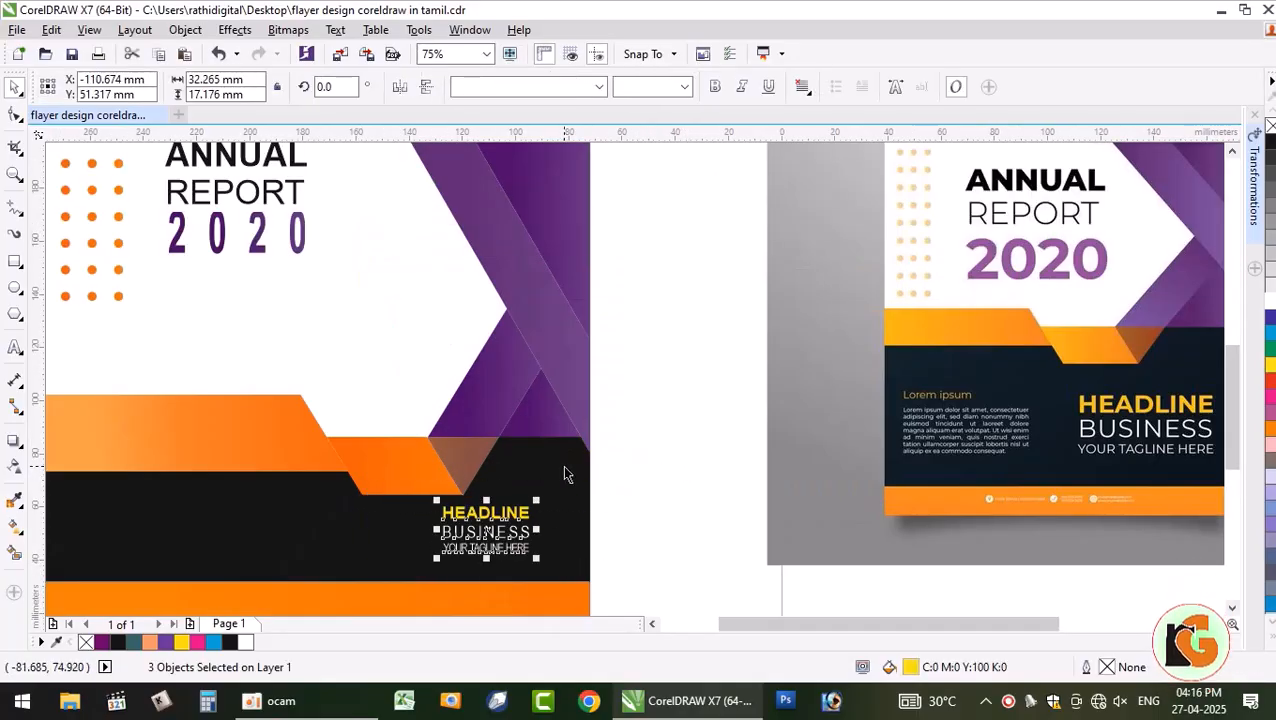
key("ctrl+g")
left_click_drag(487, 520, 415, 520)
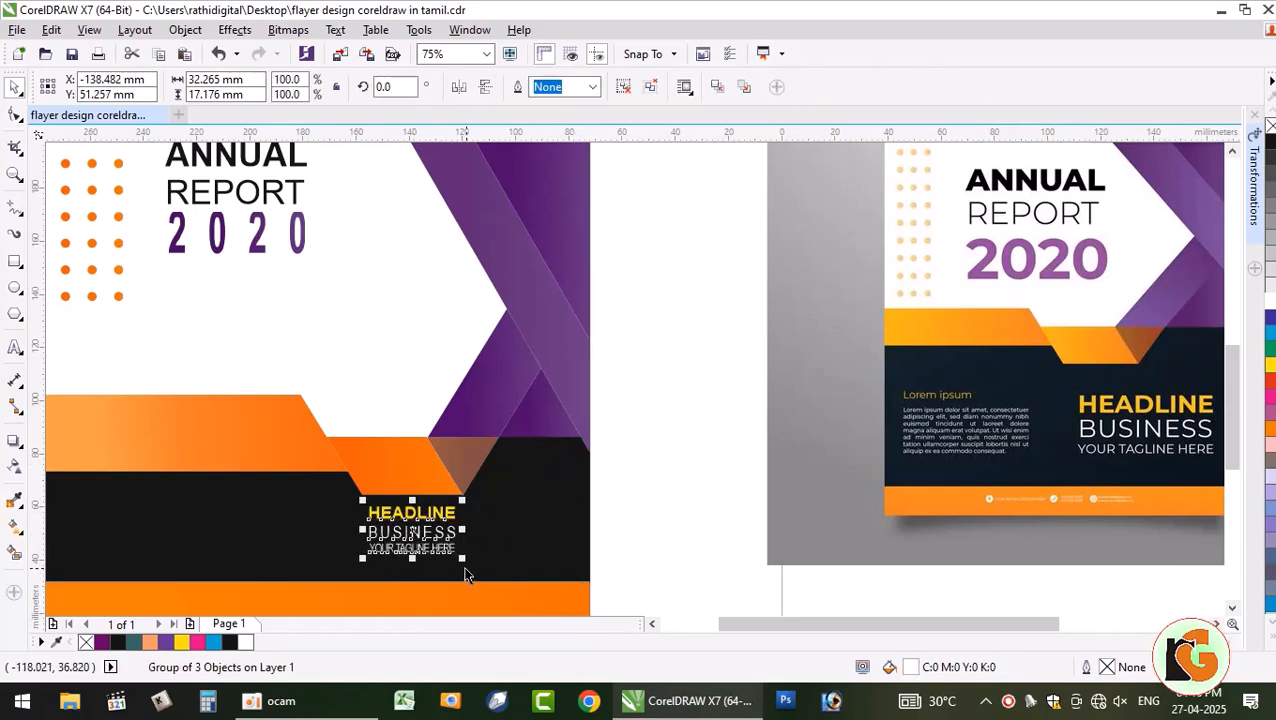
left_click_drag(463, 561, 468, 566)
left_click_drag(471, 566, 474, 570)
left_click(643, 494)
scroll(587, 550, "down", 1)
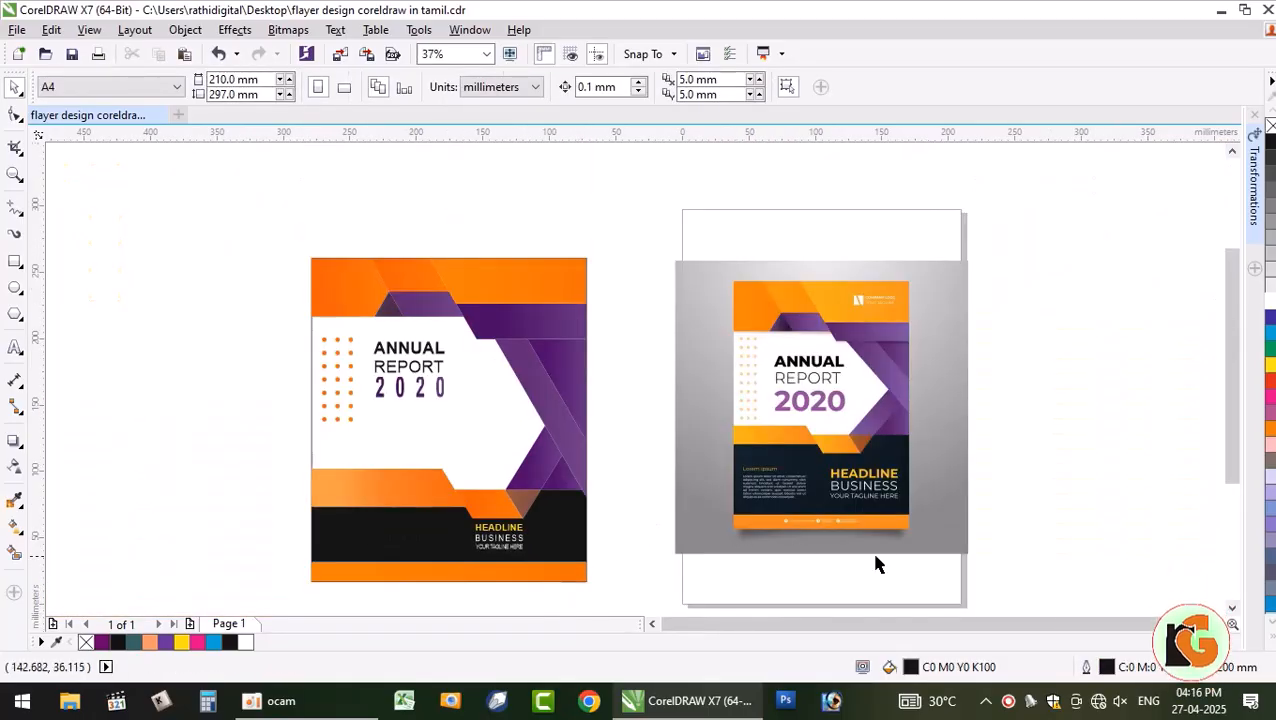
scroll(877, 513, "up", 1)
left_click_drag(847, 627, 683, 635)
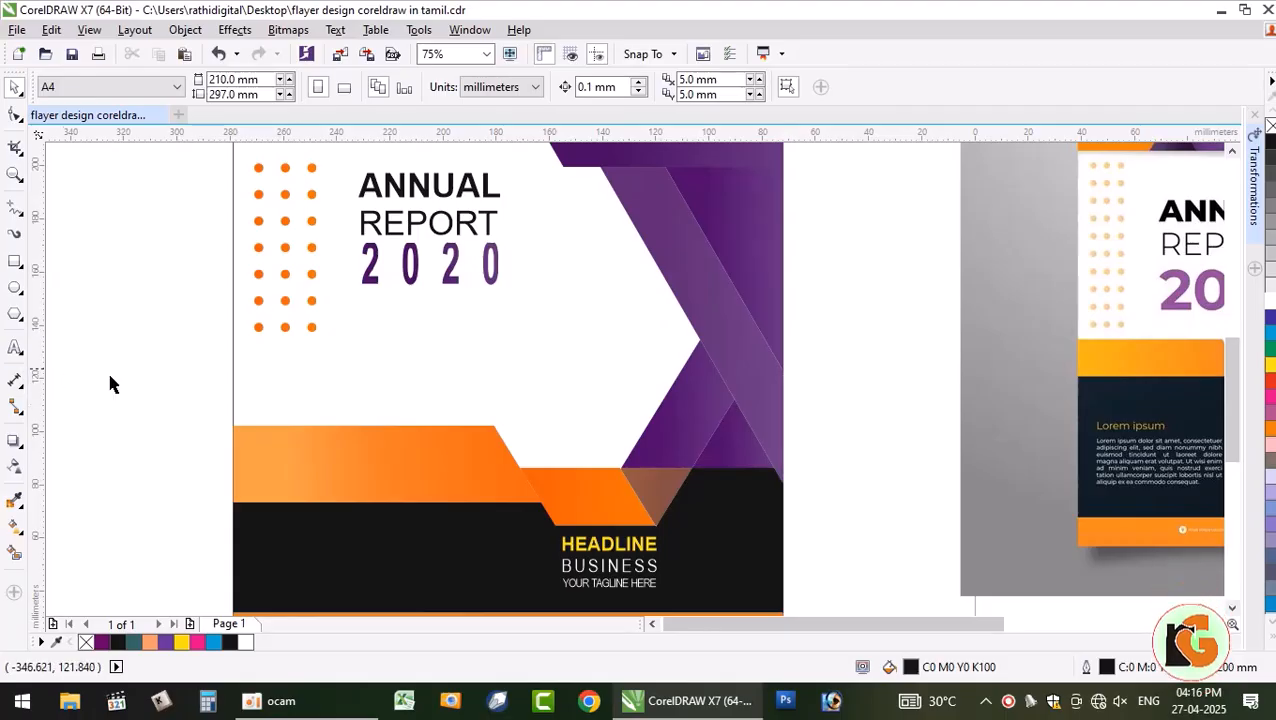
- Start a text line on the left of the black band and type 'lorem'
left_click(16, 347)
left_click(293, 518)
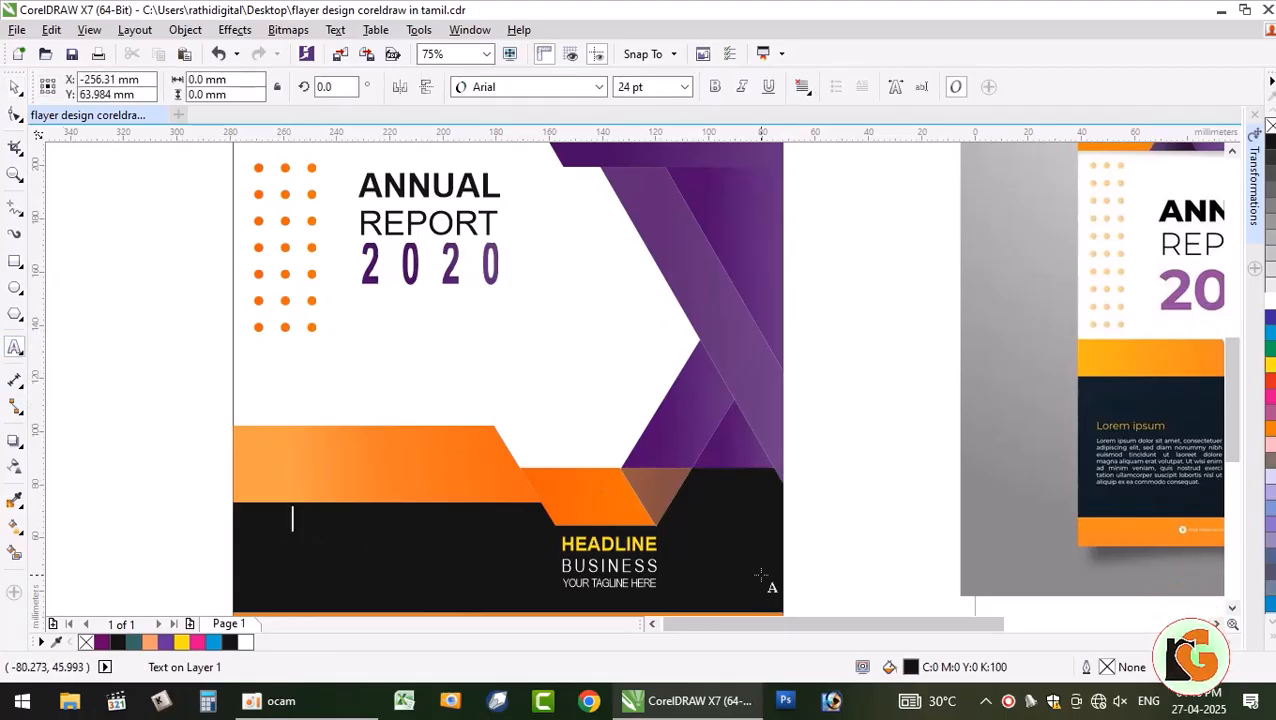
type("lorem")
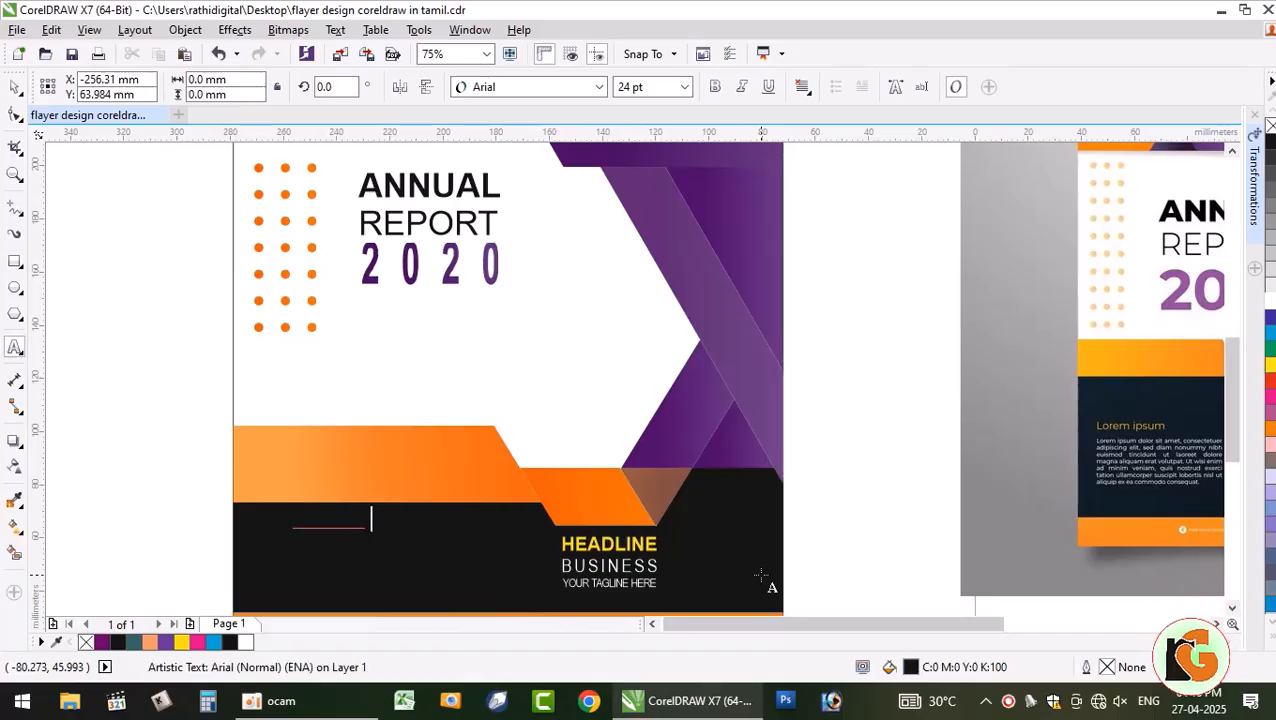
- Retype the heading as 'Lorem ipsum', move it lower on the band, and add a horizontal guideline
key("BackSpace")
key("BackSpace")
key("BackSpace")
key("BackSpace")
key("BackSpace")
key("BackSpace")
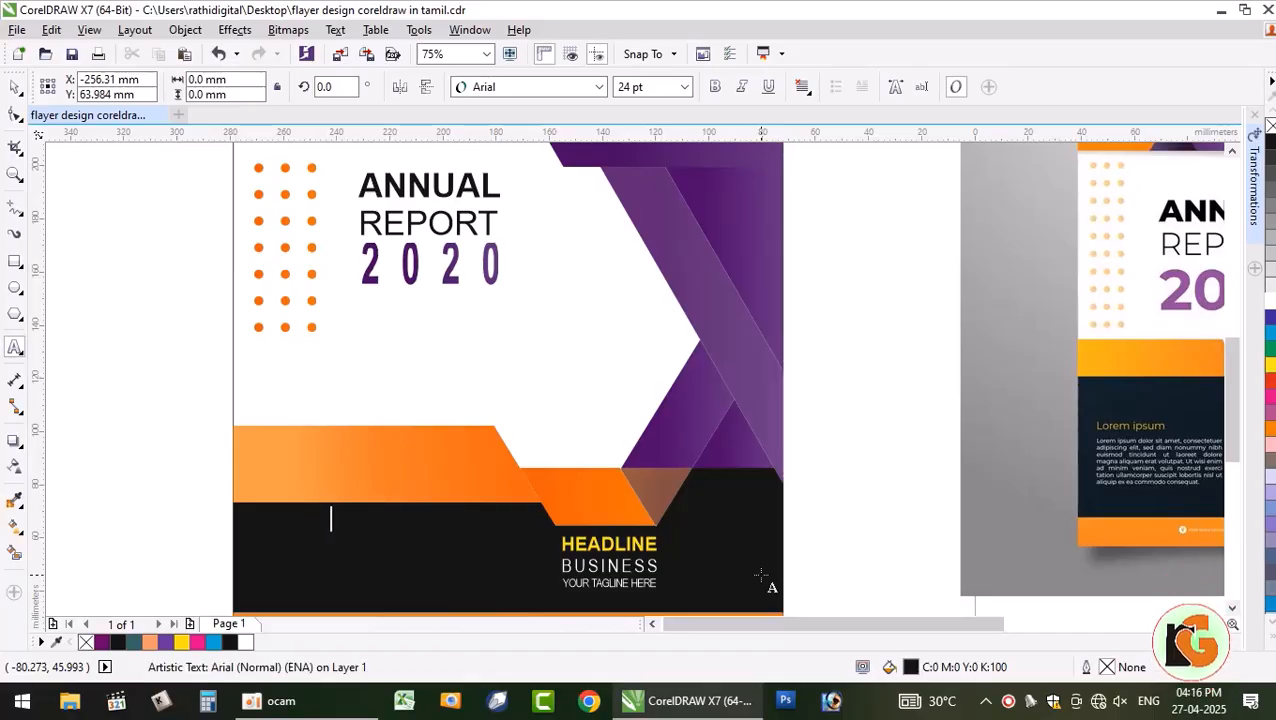
type("L")
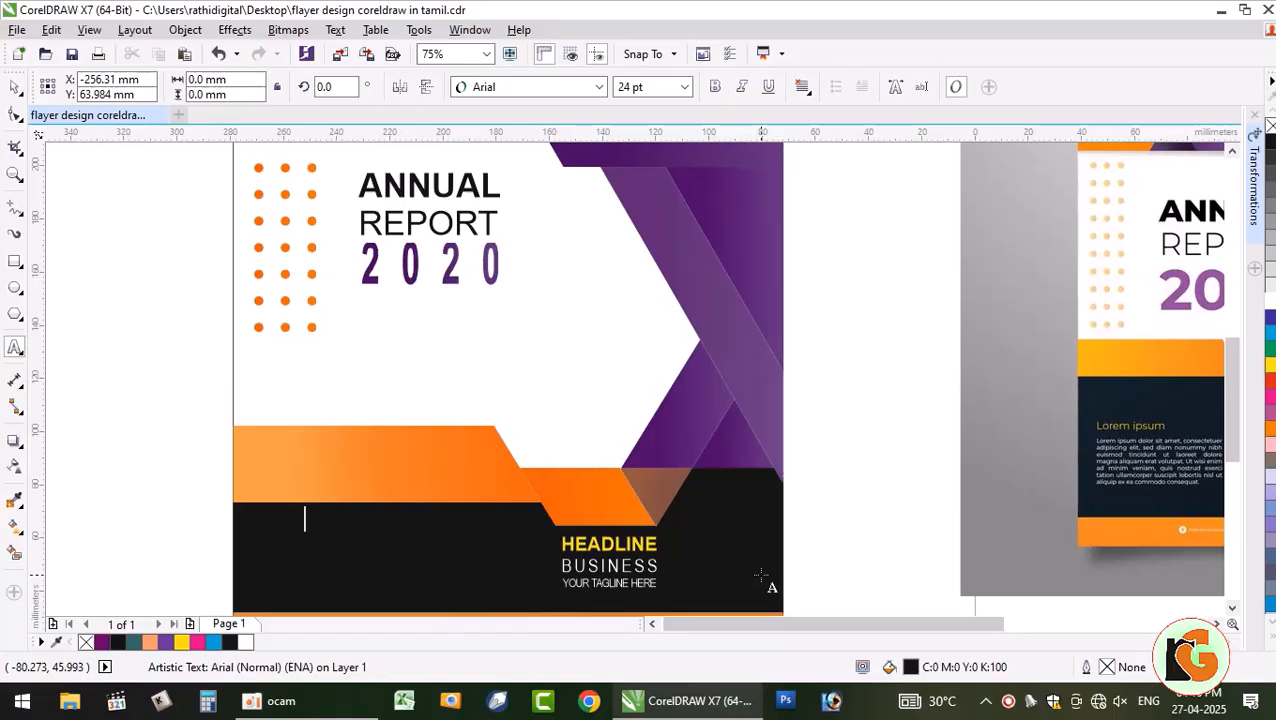
type("orem ipsum")
key("ctrl+a")
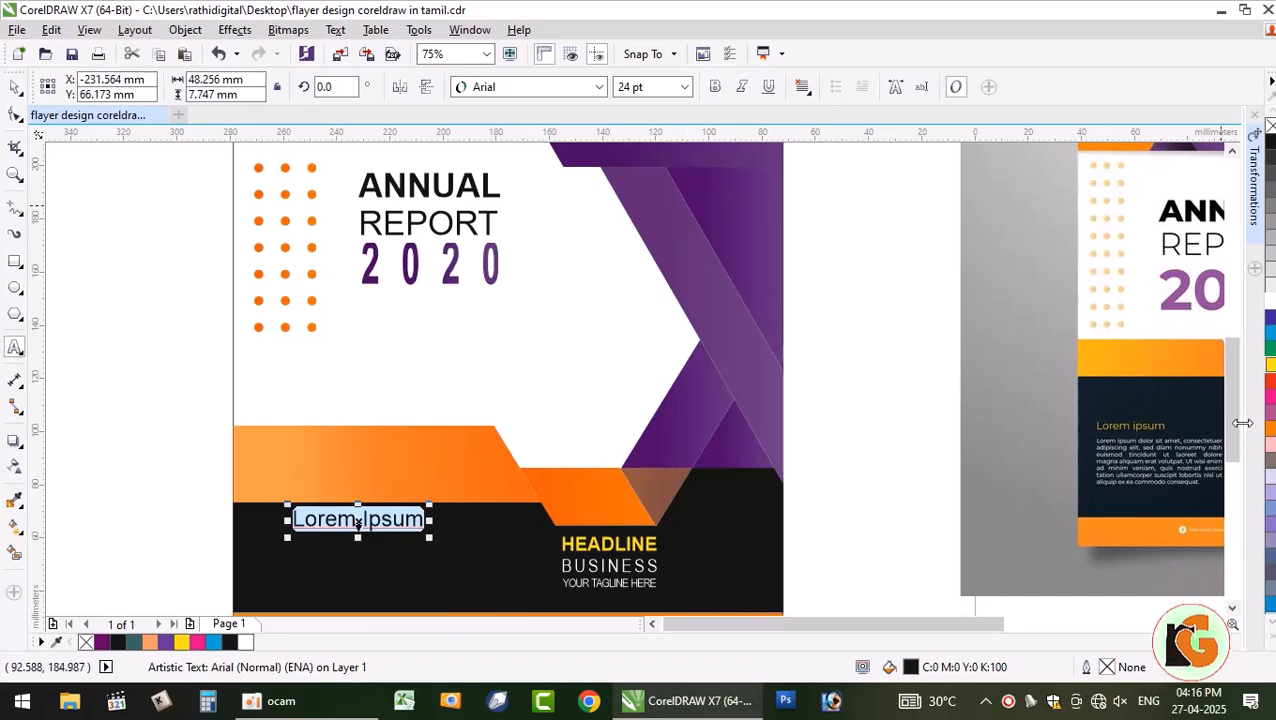
left_click(11, 90)
key("Escape")
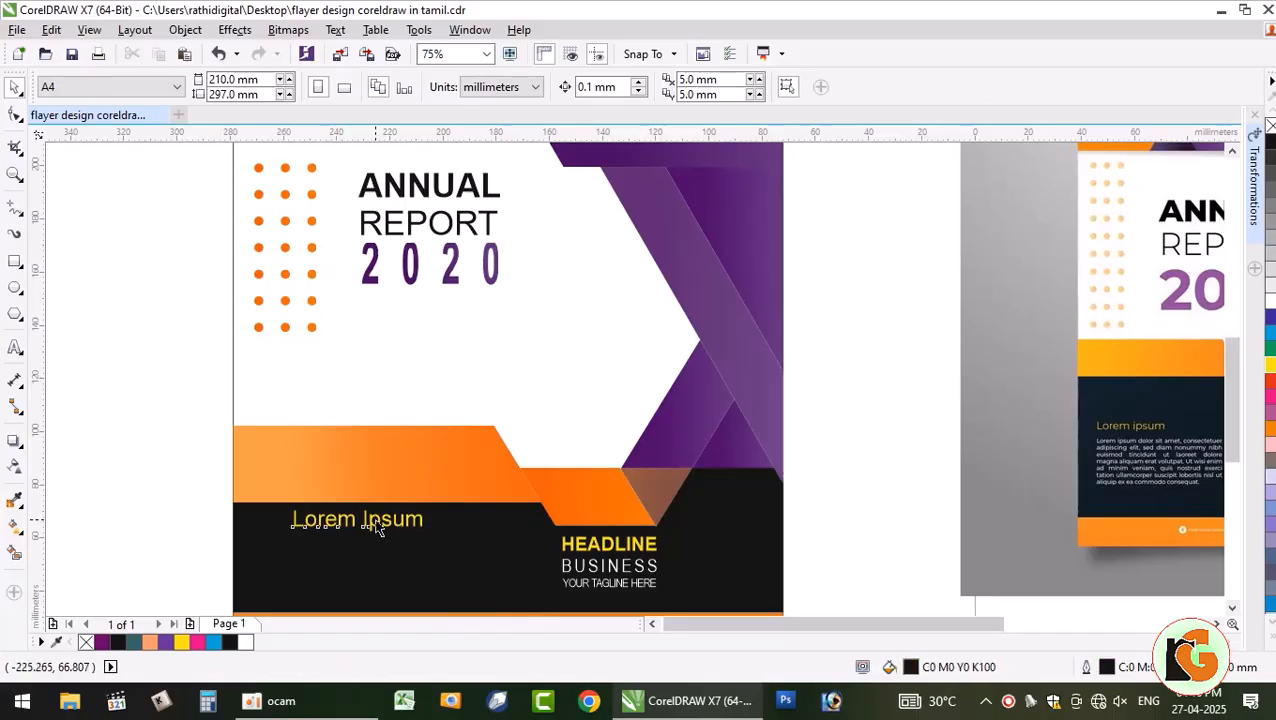
left_click_drag(376, 520, 370, 545)
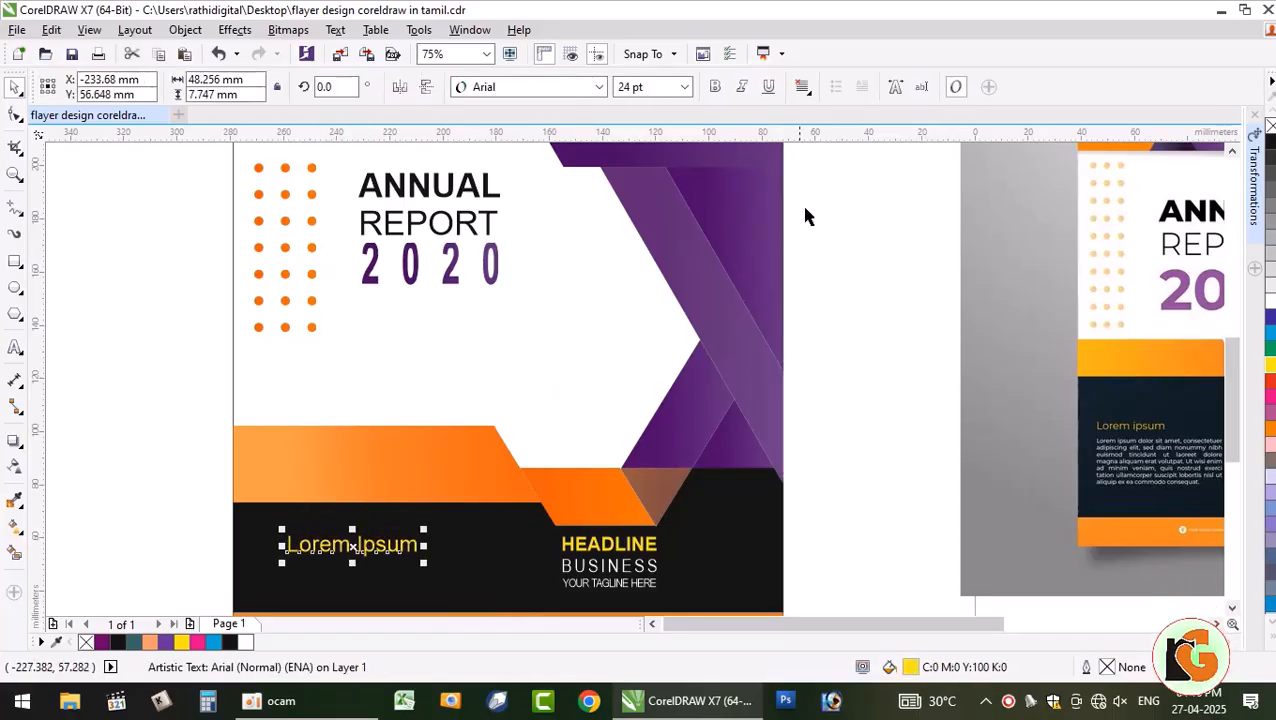
left_click_drag(843, 139, 828, 553)
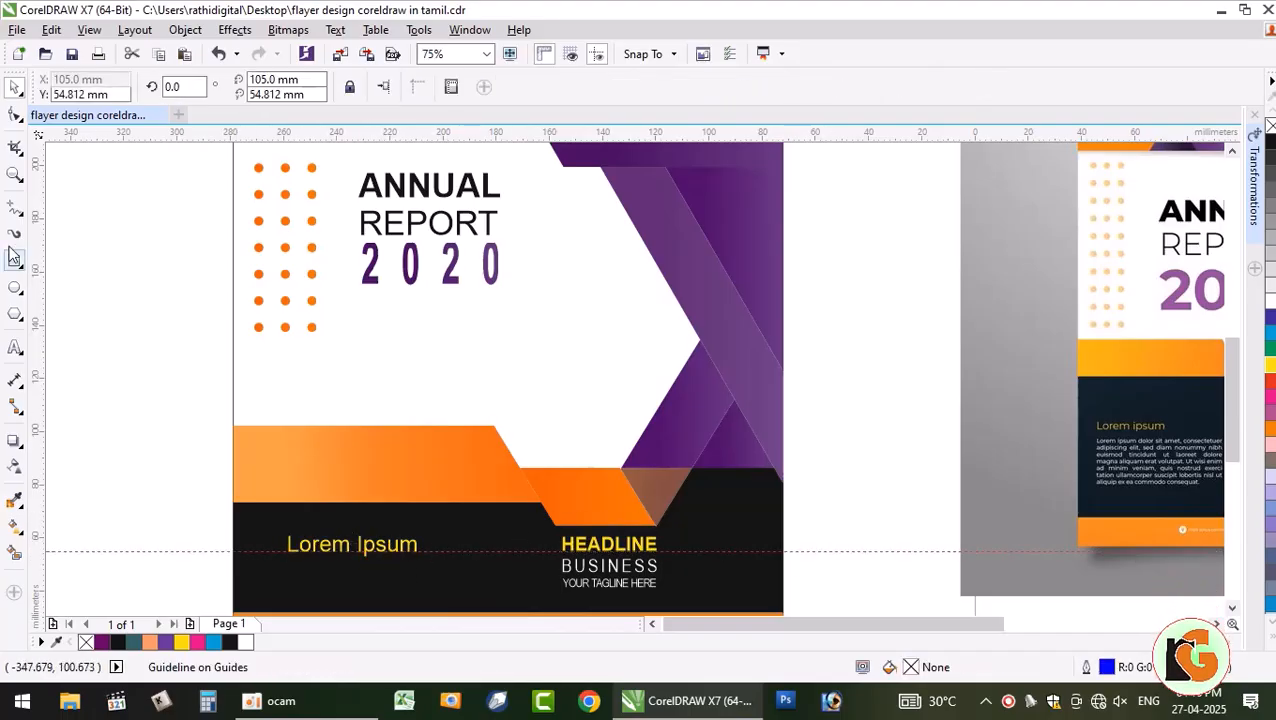
- Set the default text size to 9 pt and draw a paragraph frame below Lorem Ipsum
left_click(15, 348)
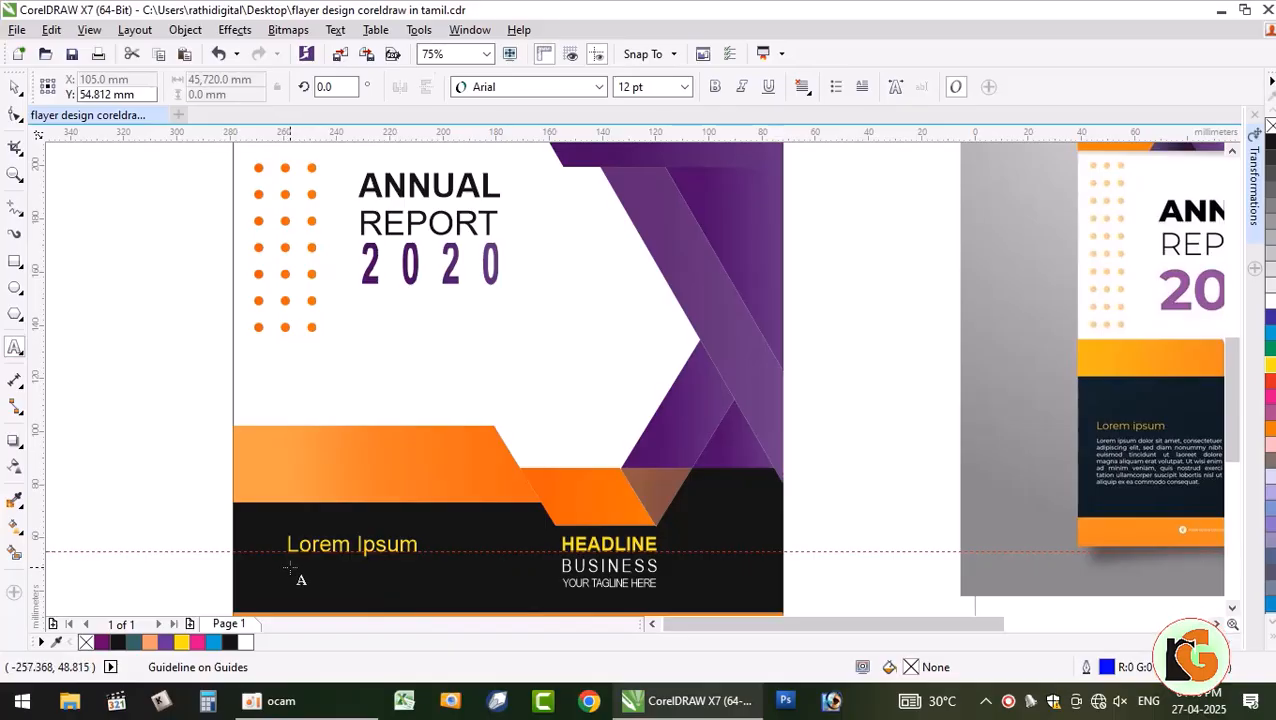
left_click(686, 88)
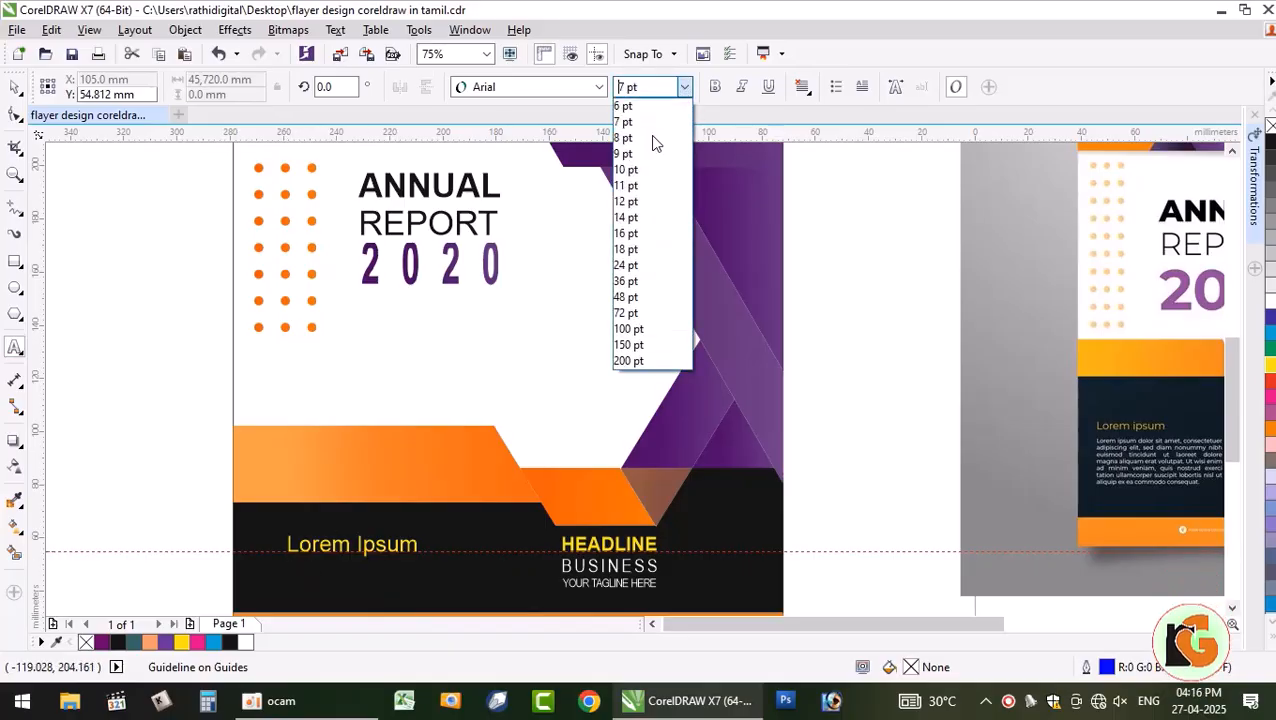
left_click(686, 313)
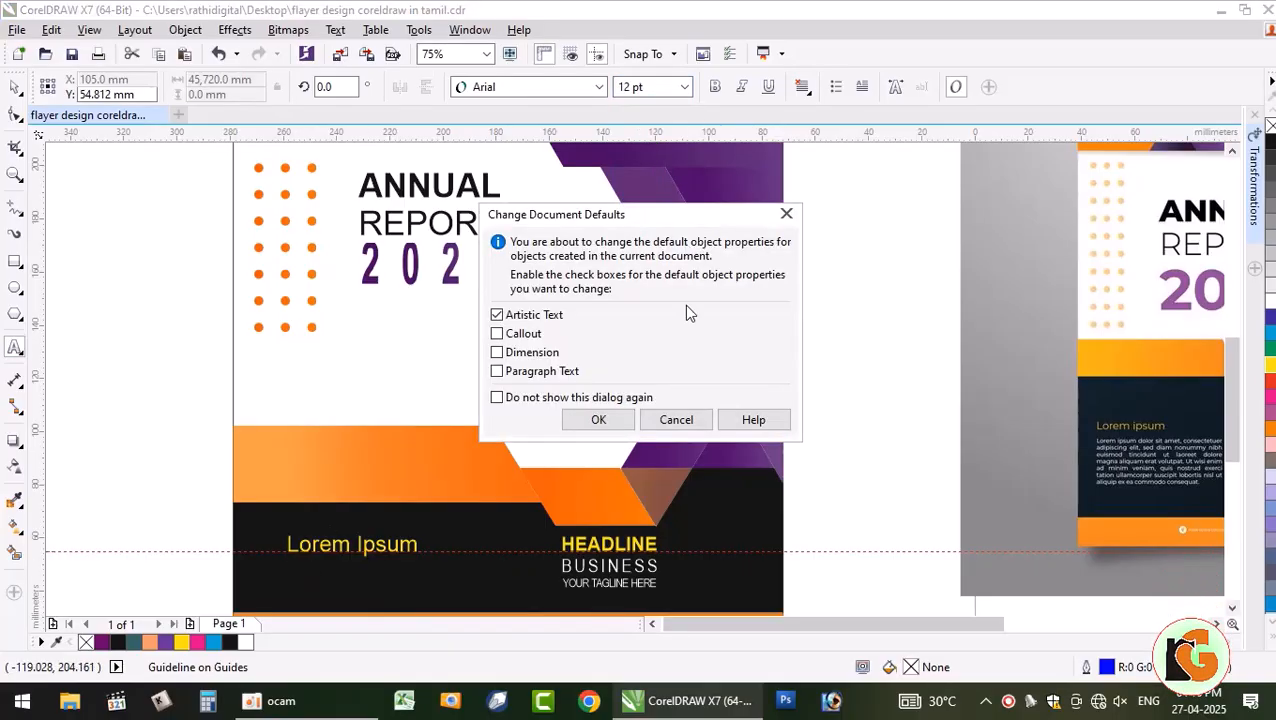
left_click(592, 426)
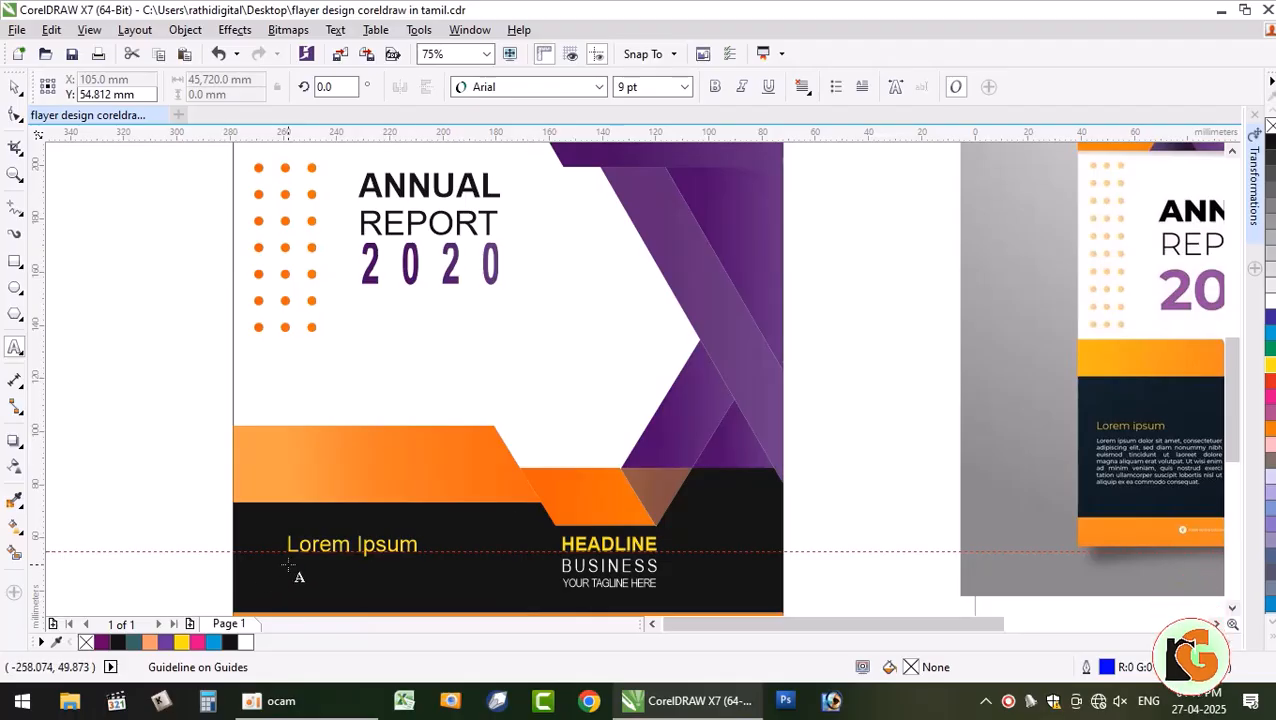
left_click_drag(288, 566, 459, 597)
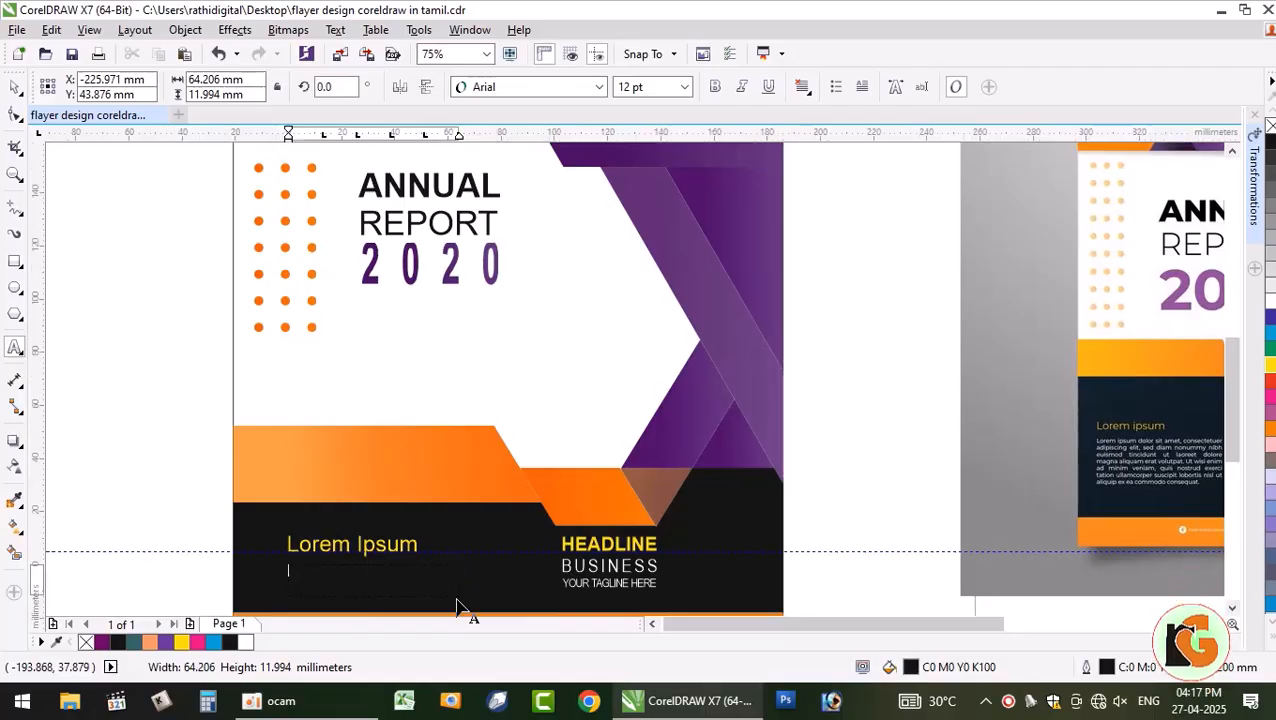
- Fill the frame with placeholder text and color it white
left_click(335, 30)
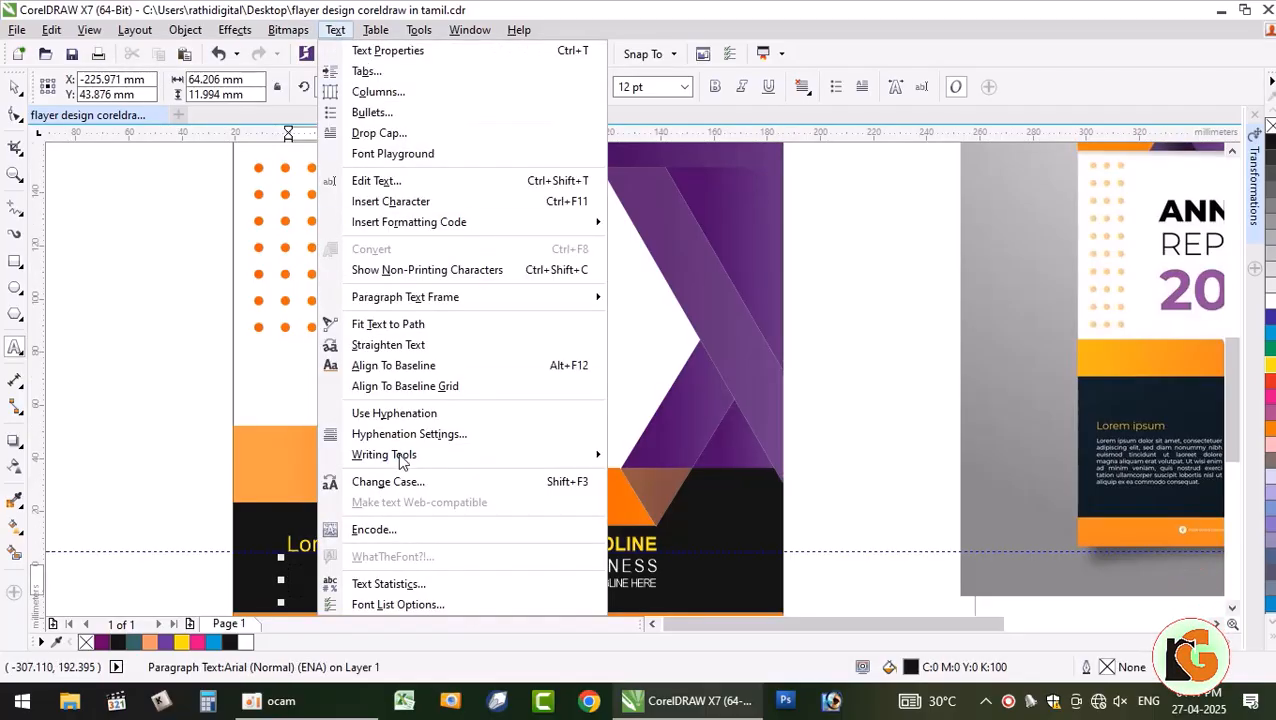
mouse_move(462, 305)
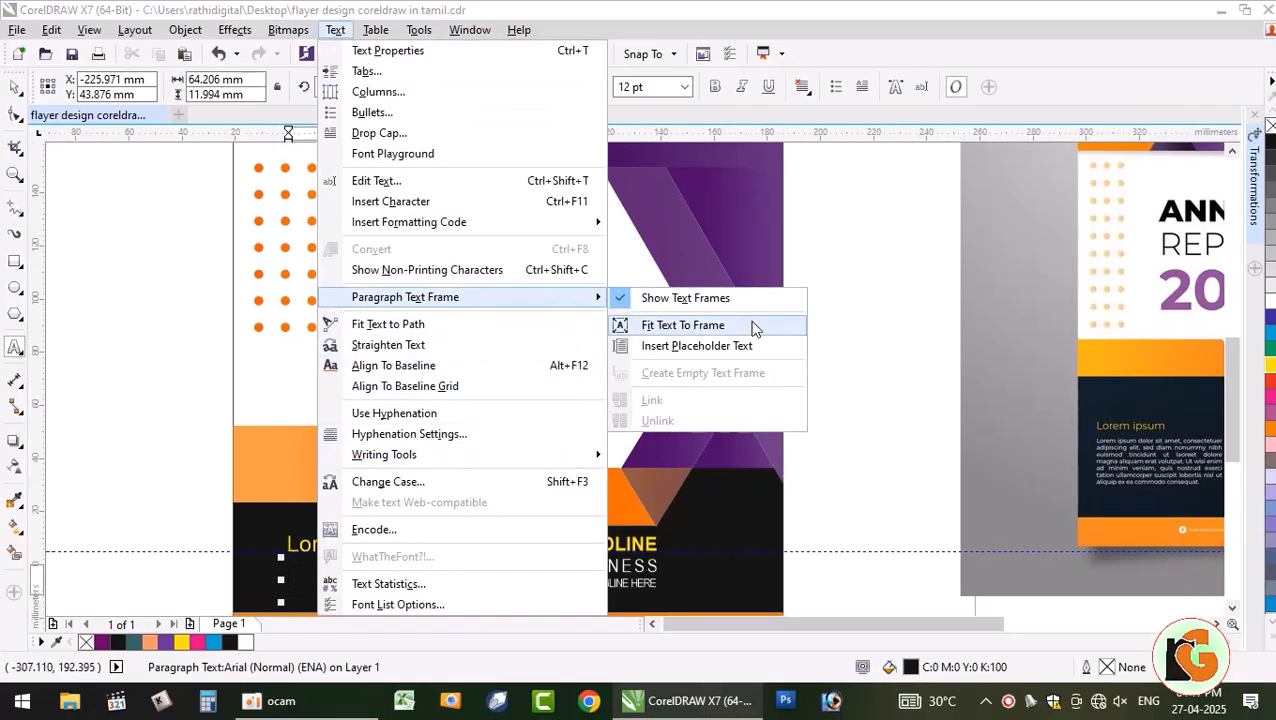
left_click(740, 352)
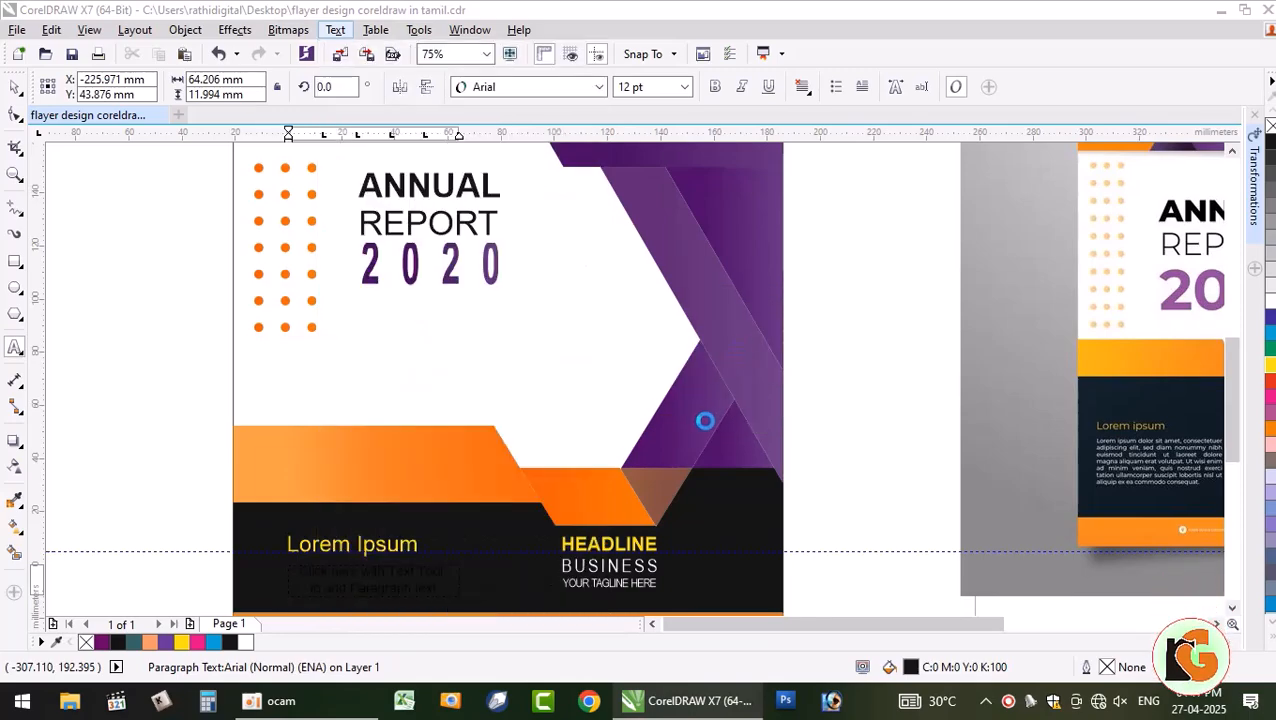
left_click(397, 565)
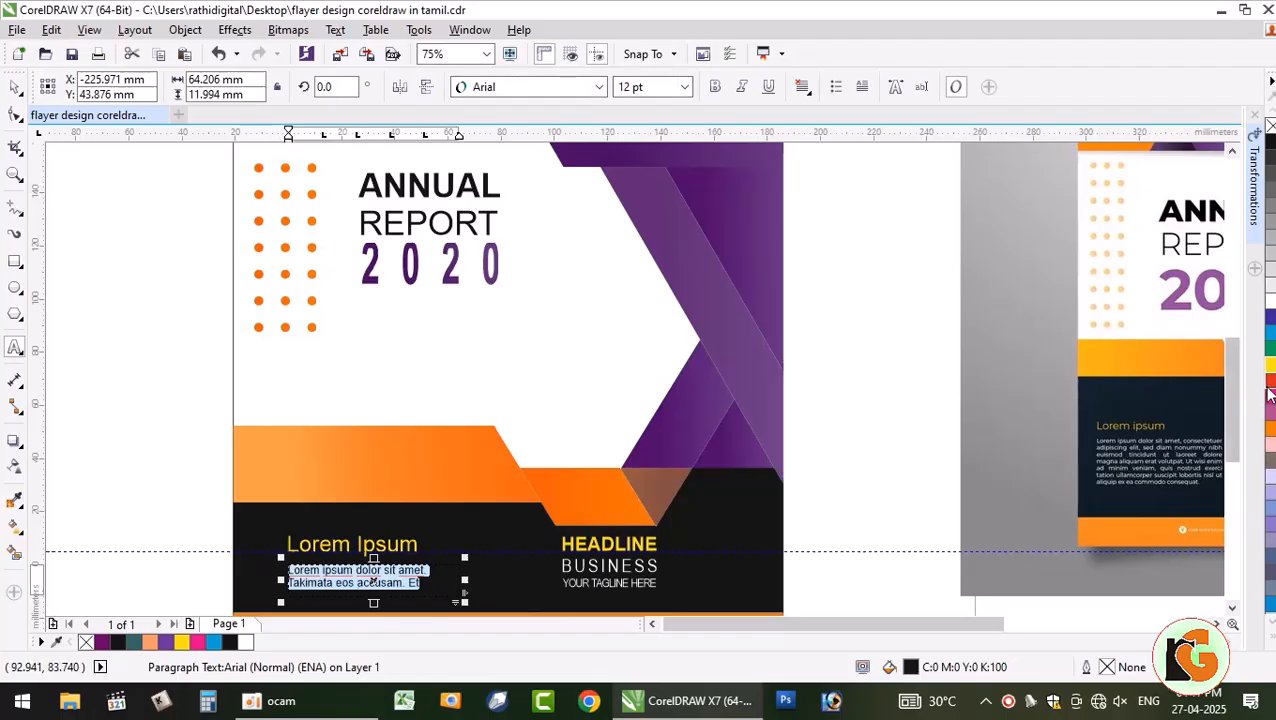
left_click(1268, 318)
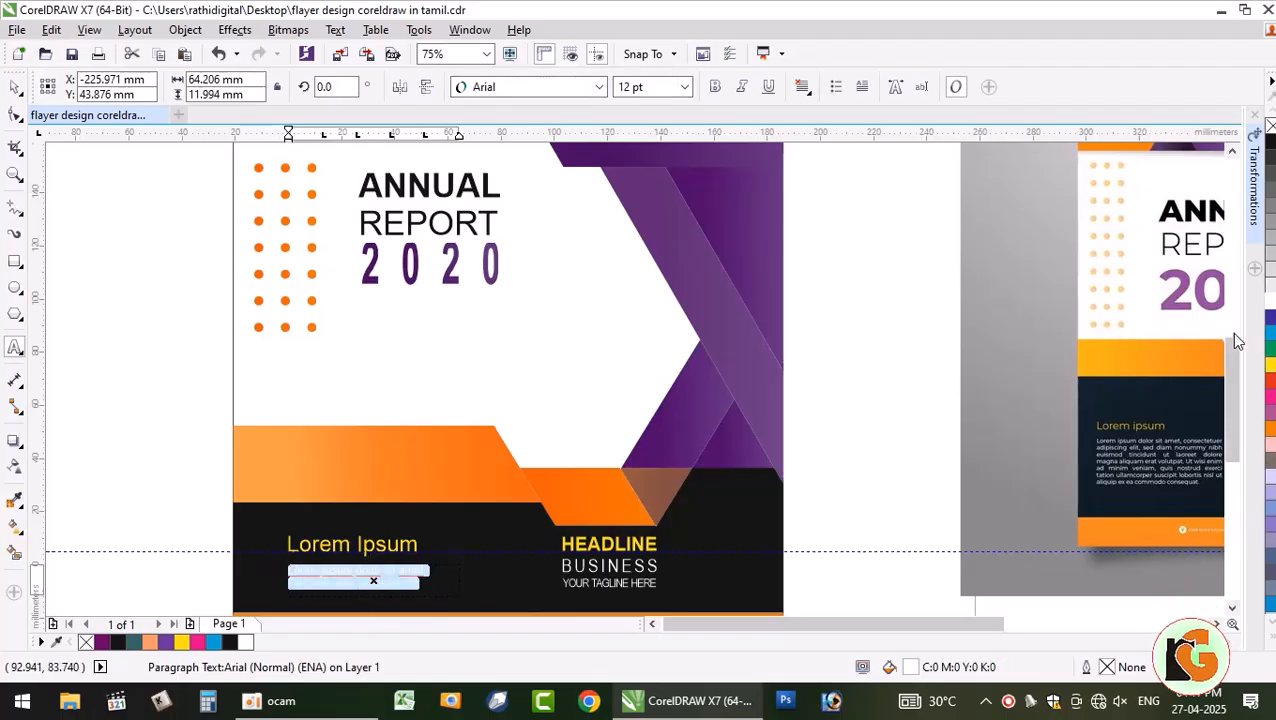
left_click(14, 89)
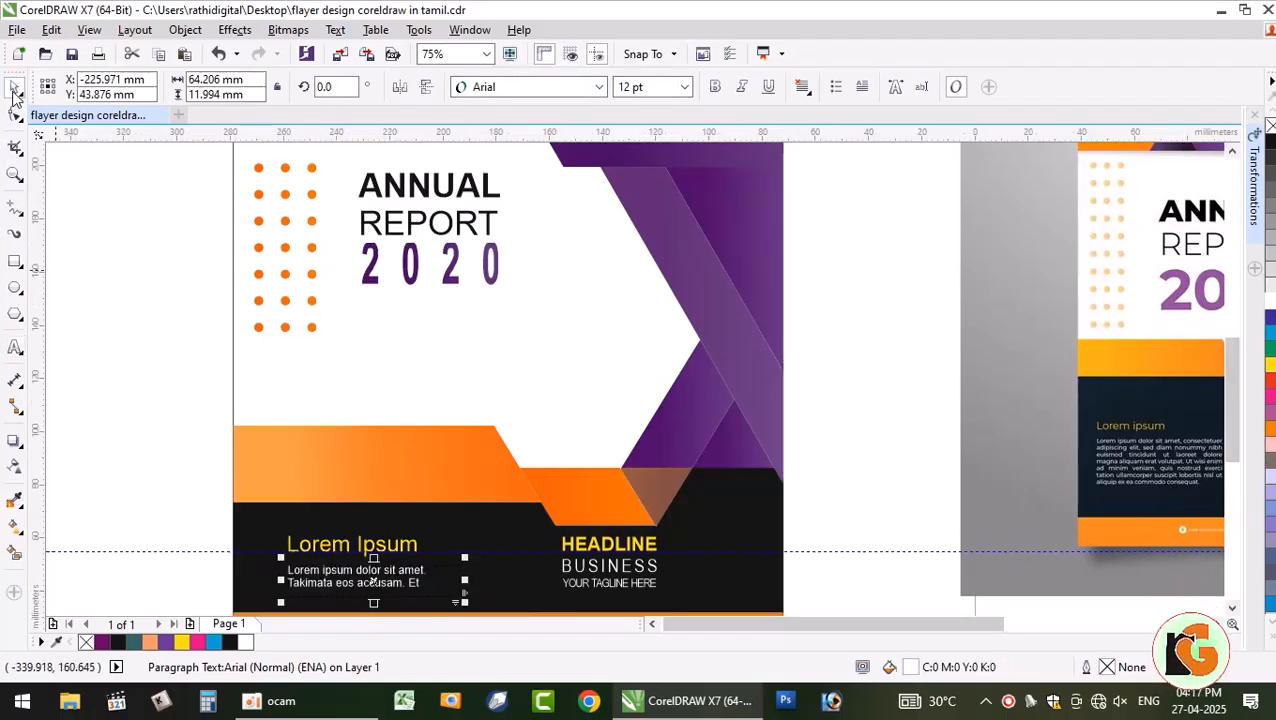
left_click(80, 357)
- Select all the body paragraph text and shrink it to 7 pt
scroll(345, 596, "up", 2)
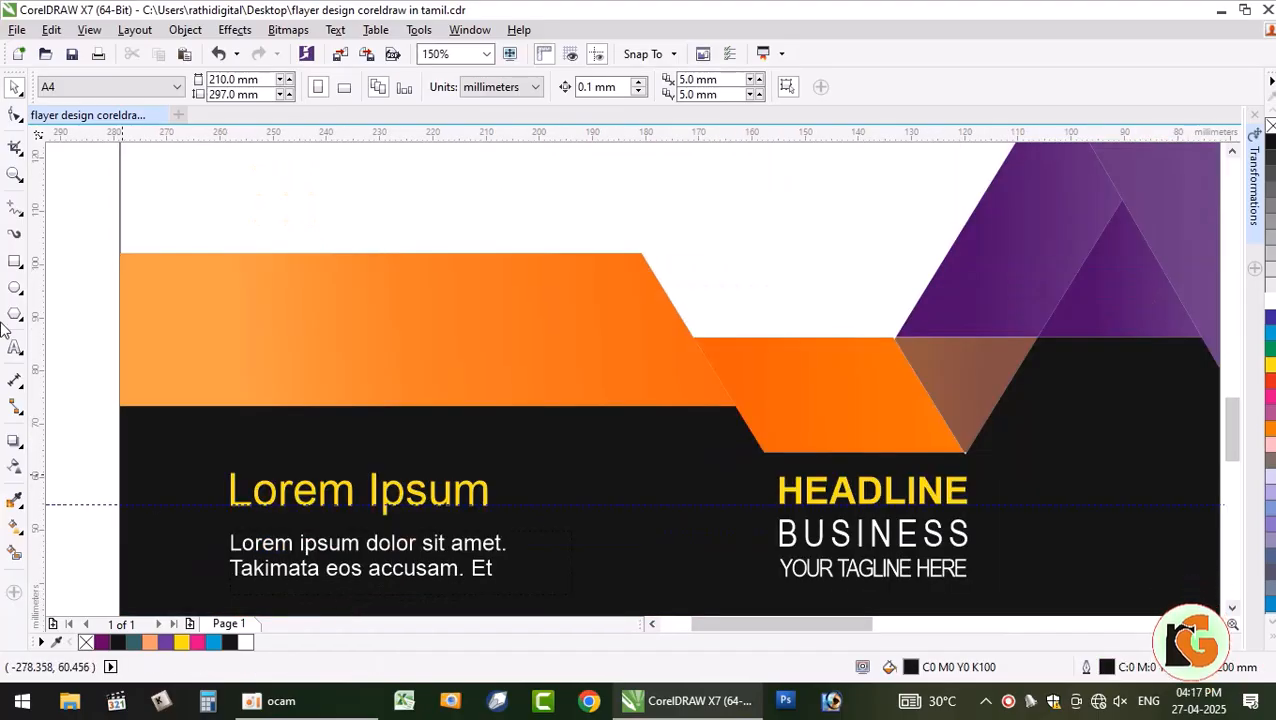
left_click(15, 346)
left_click(359, 555)
key("ctrl+a")
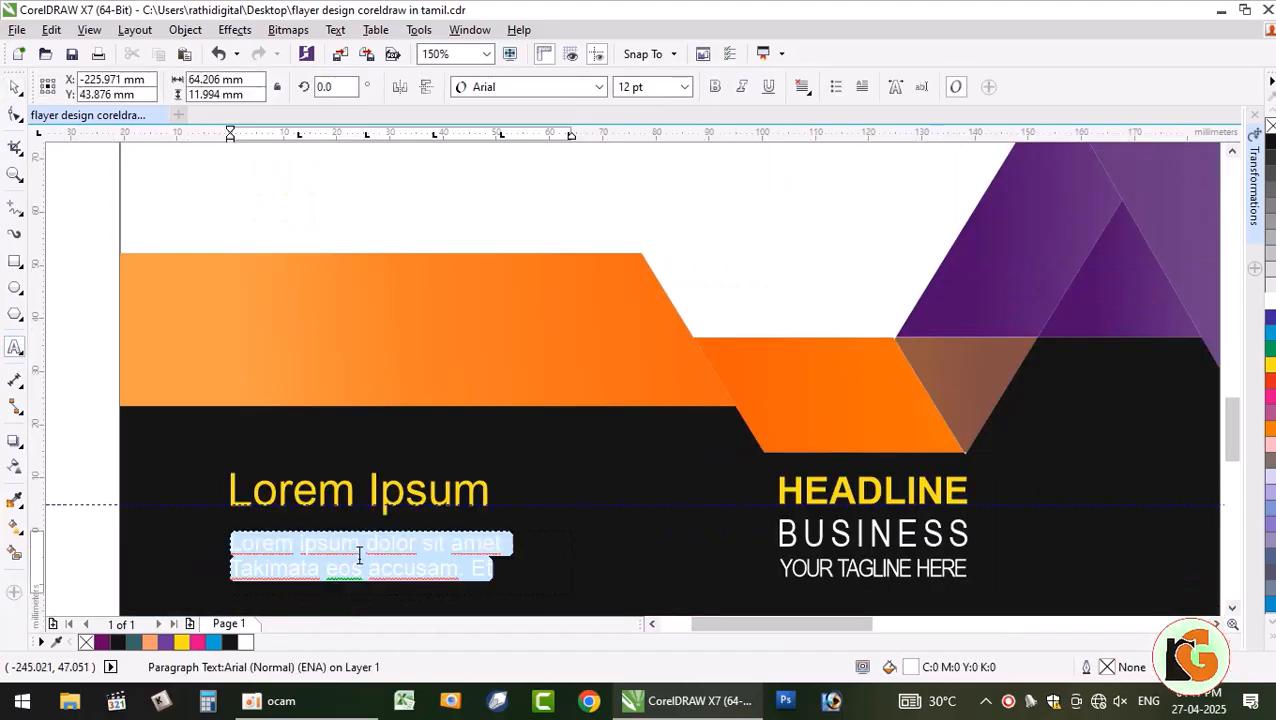
left_click(685, 87)
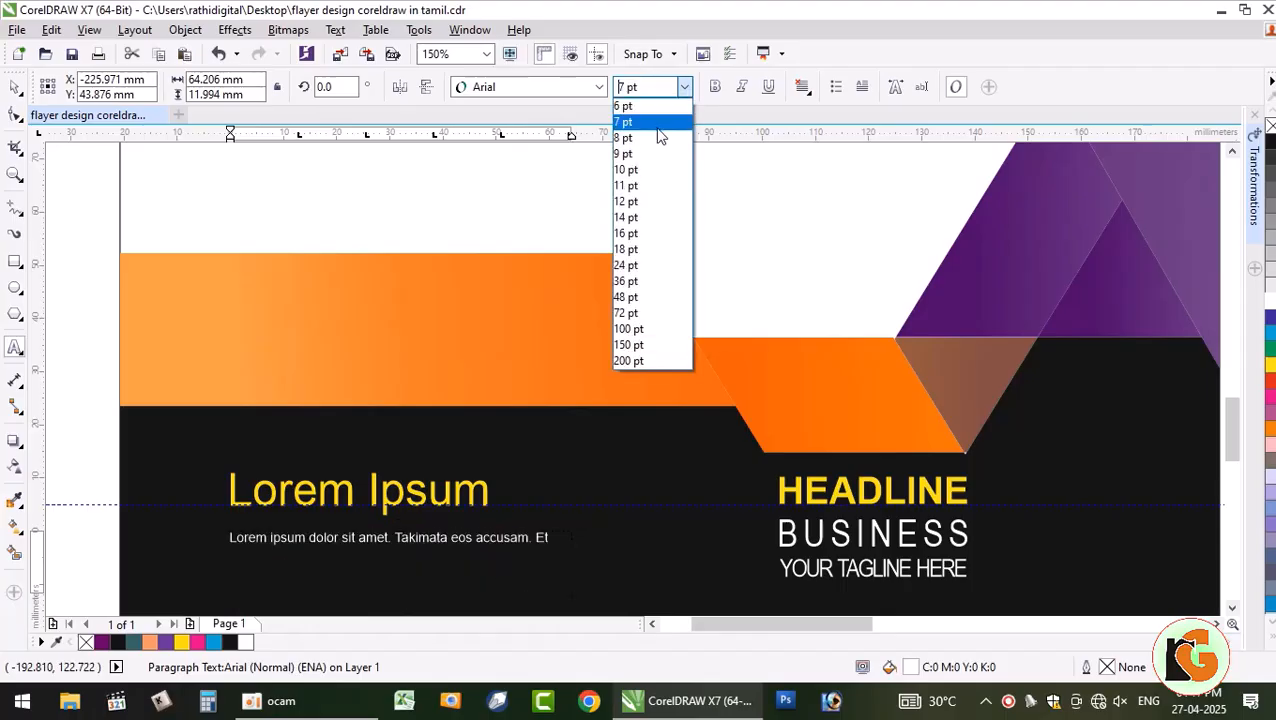
left_click(652, 122)
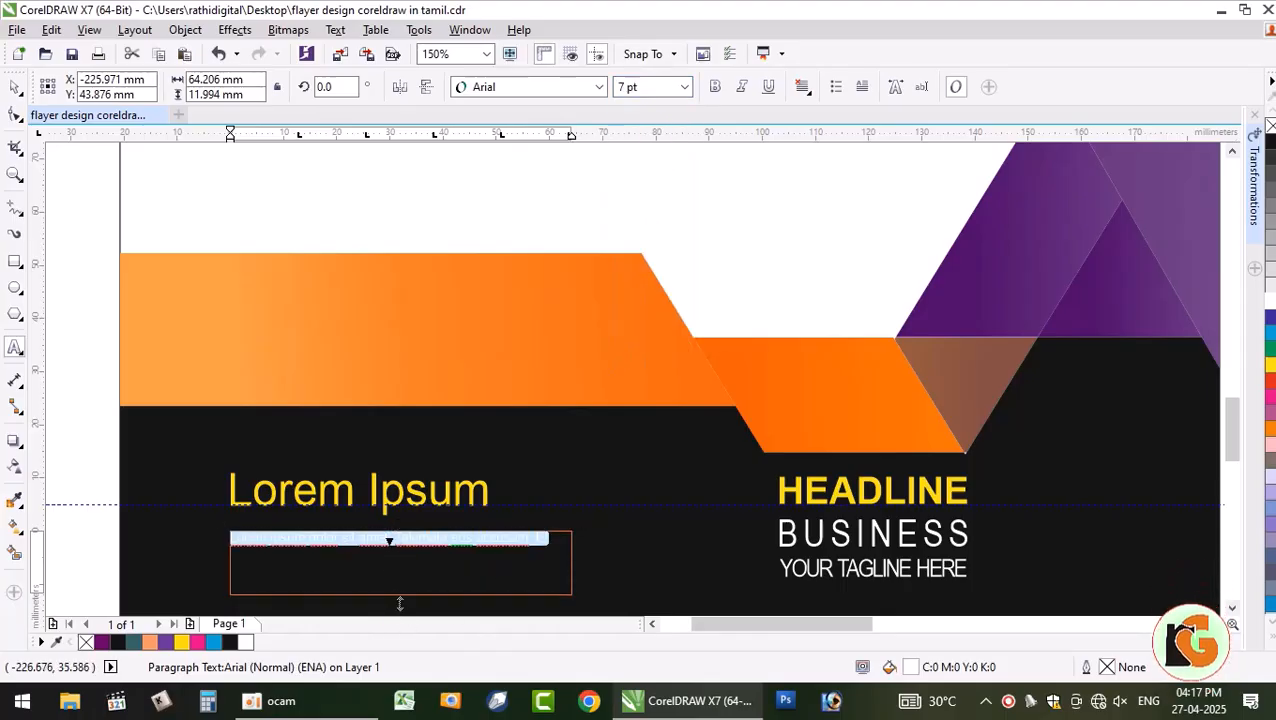
- Apply full justification to the body paragraph
scroll(400, 601, "down", 1)
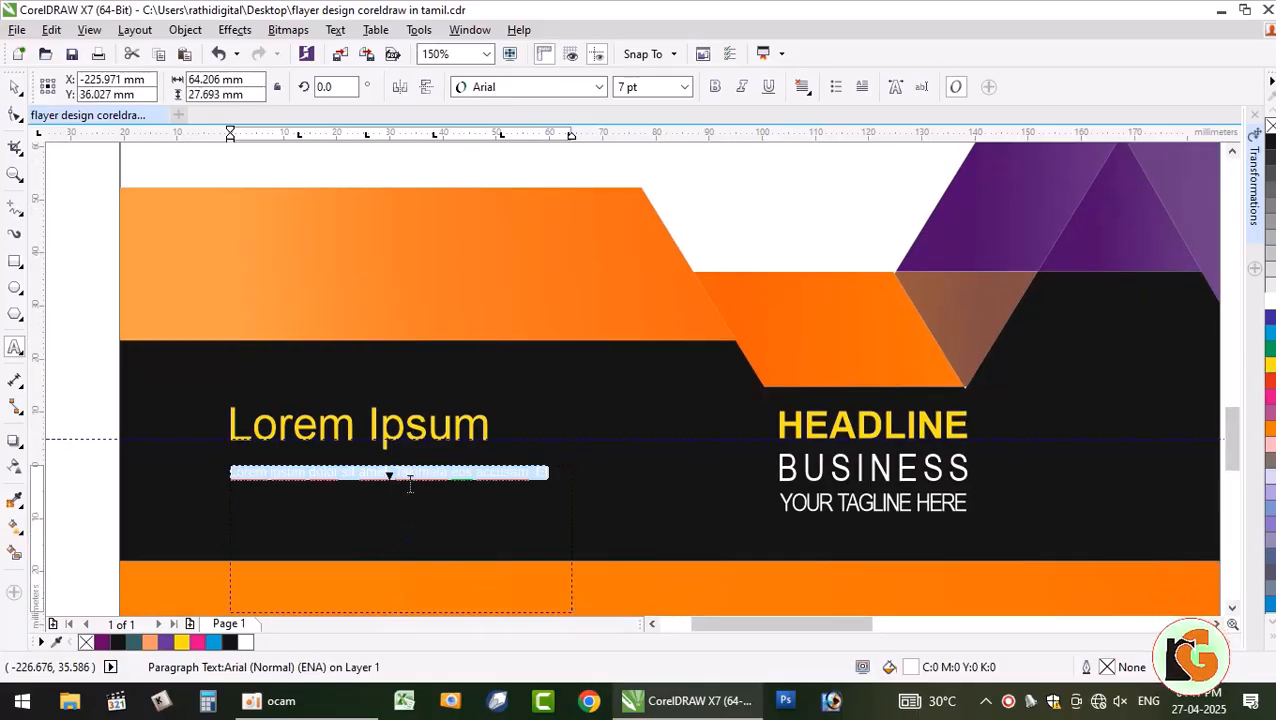
left_click(404, 472)
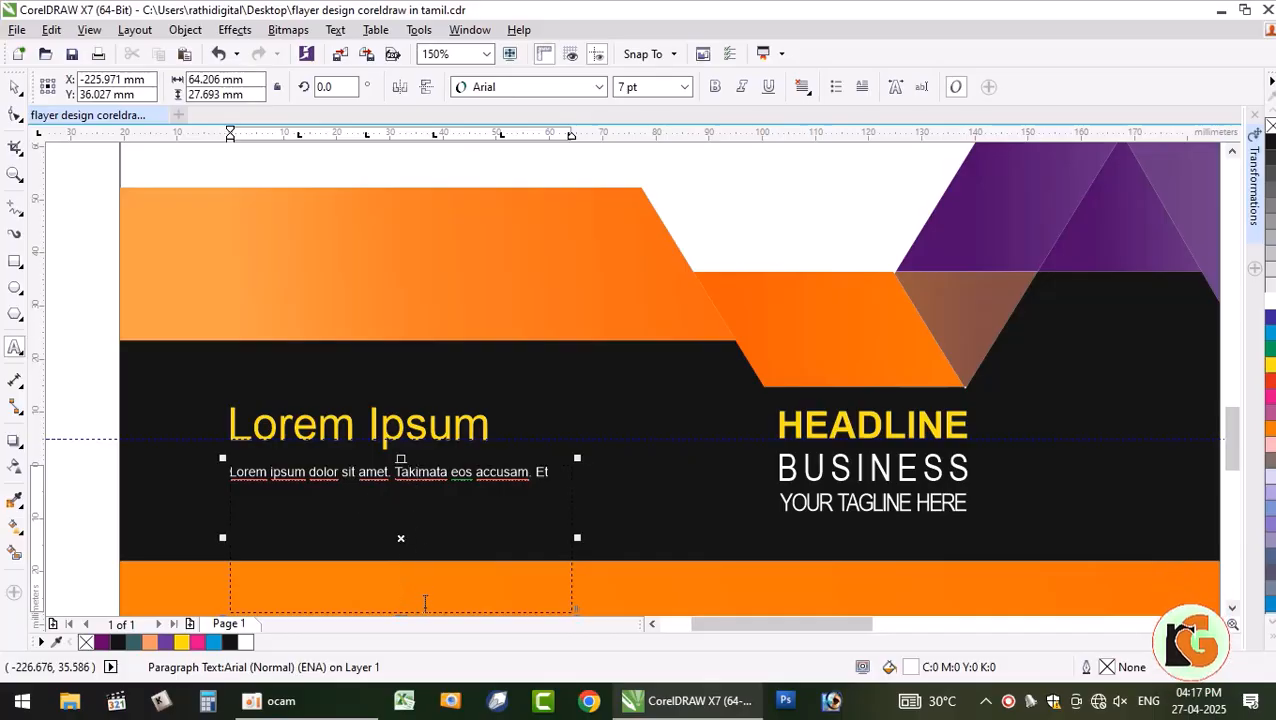
scroll(426, 600, "down", 2)
scroll(1230, 604, "down", 2)
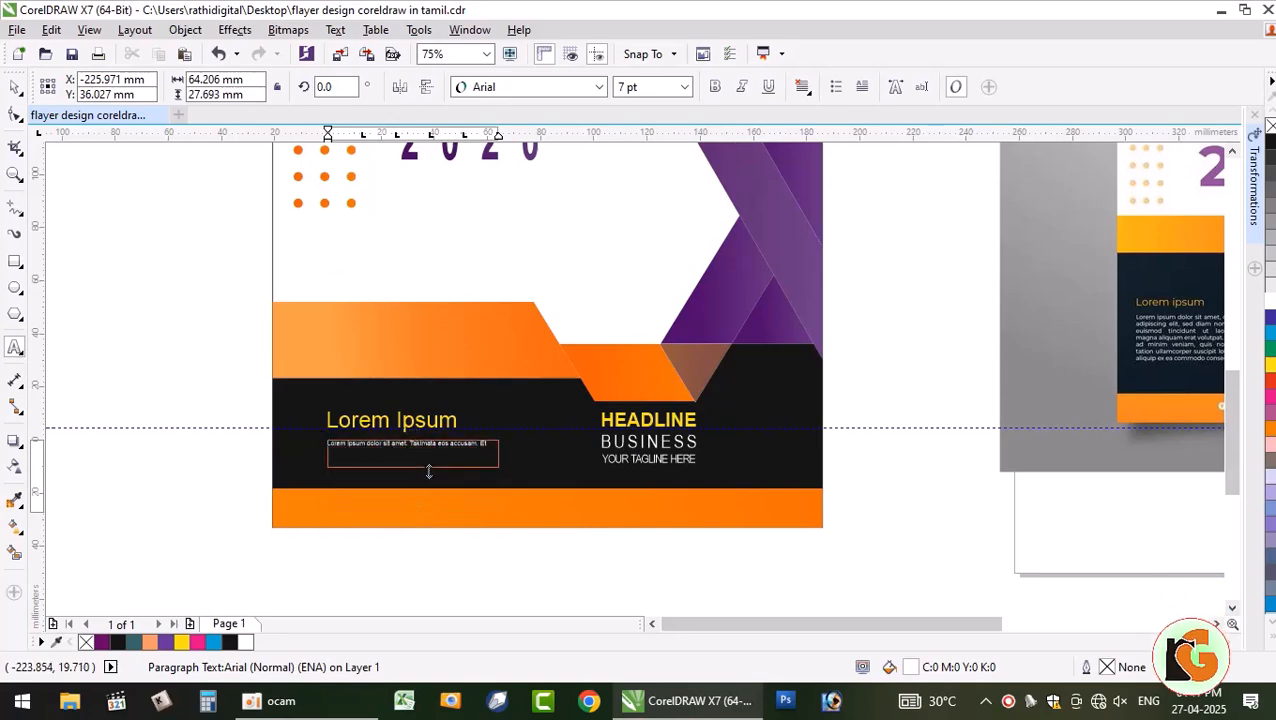
scroll(430, 466, "up", 4)
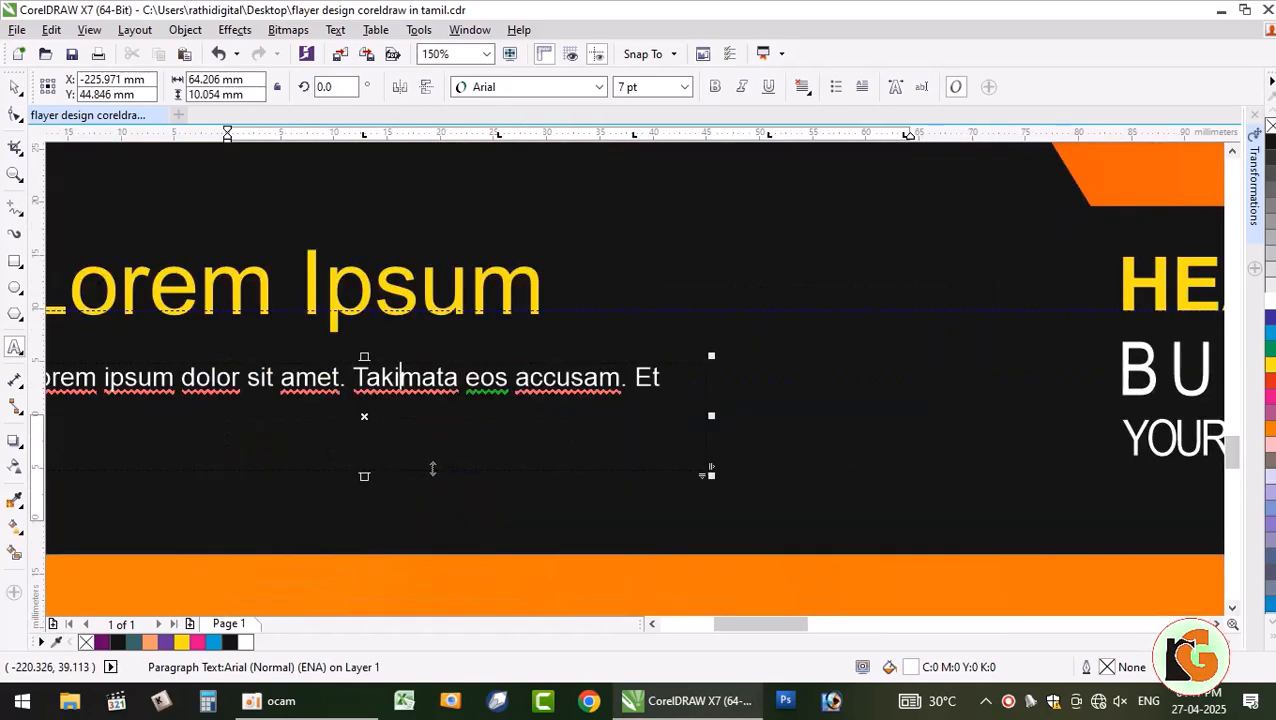
key("ctrl+a")
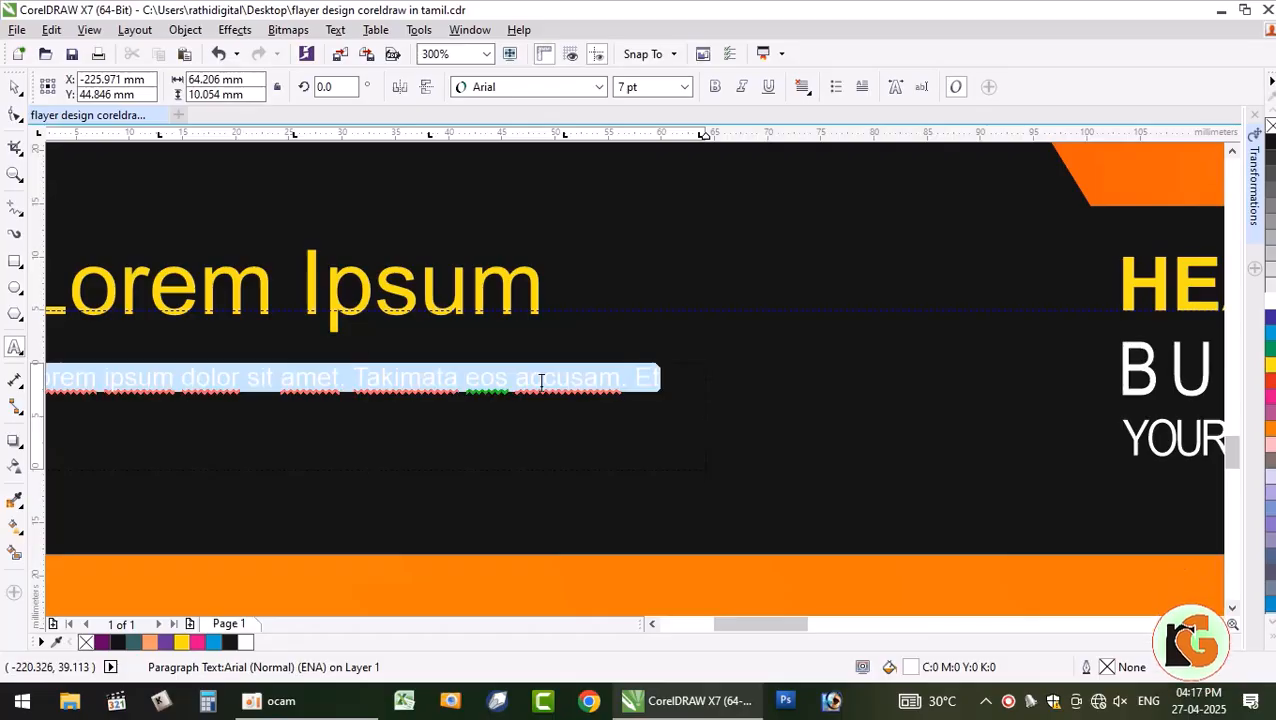
left_click(801, 92)
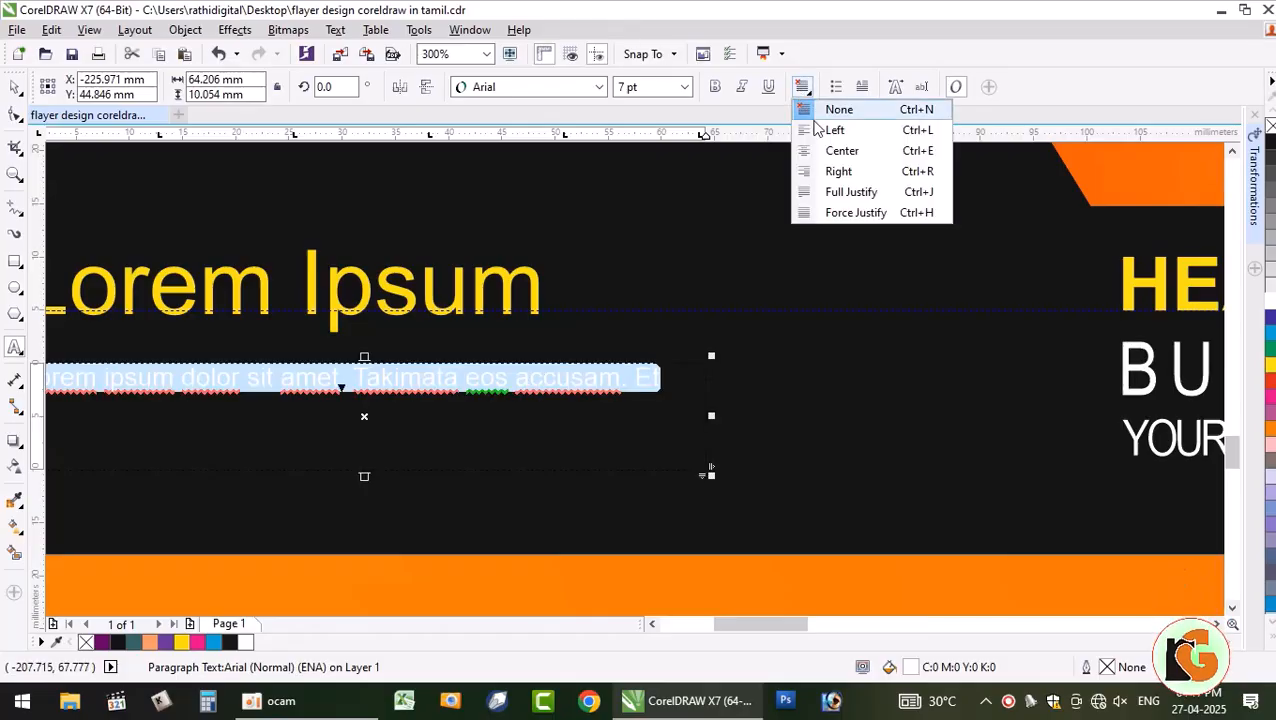
left_click(843, 208)
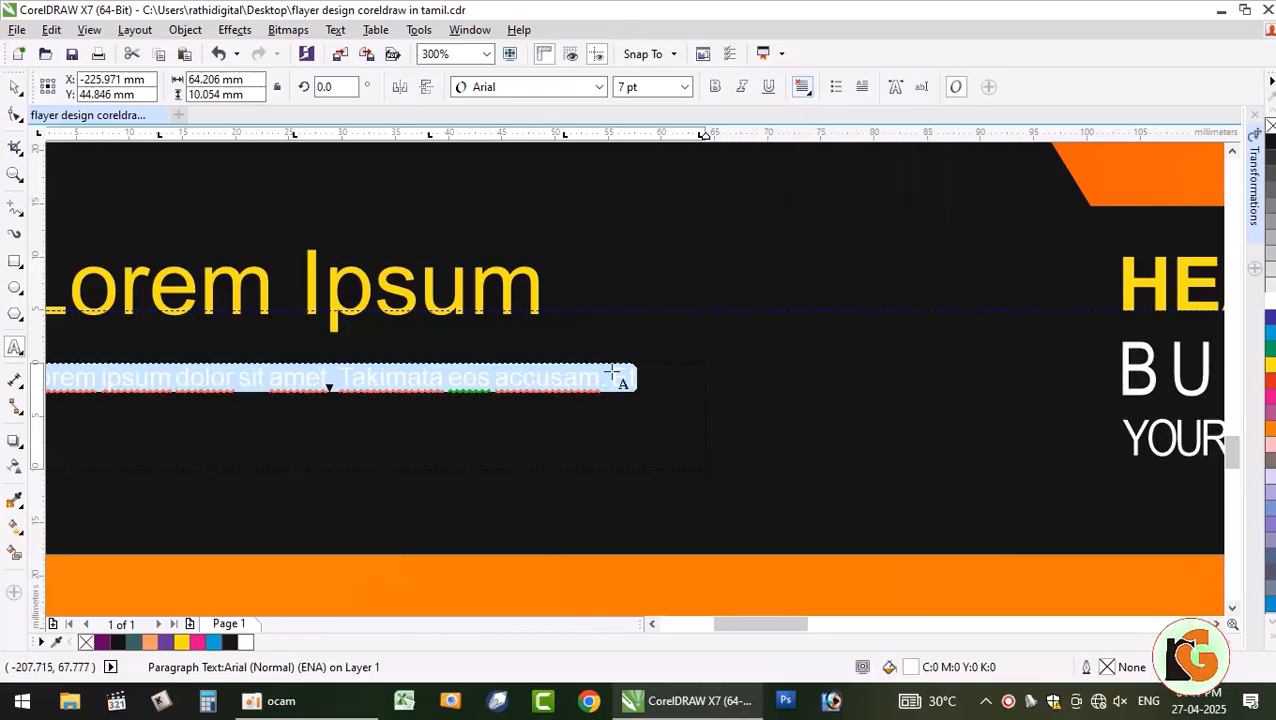
left_click(579, 377)
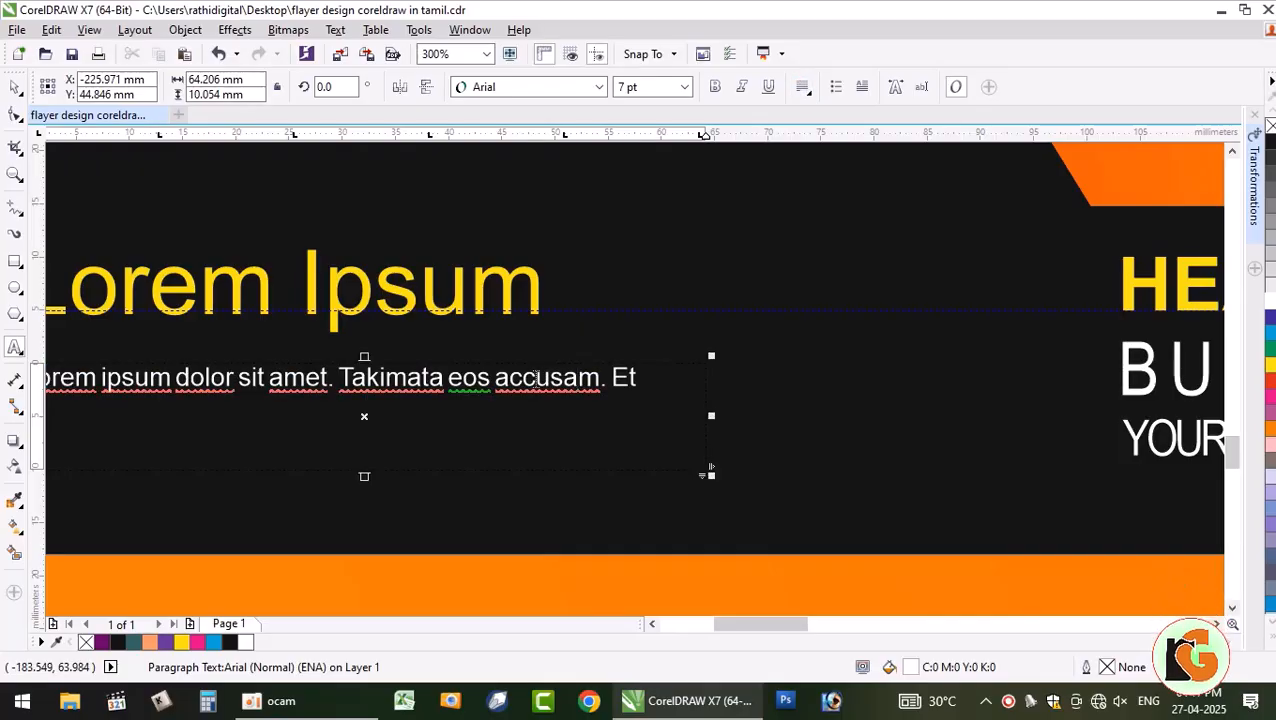
scroll(536, 371, "down", 2)
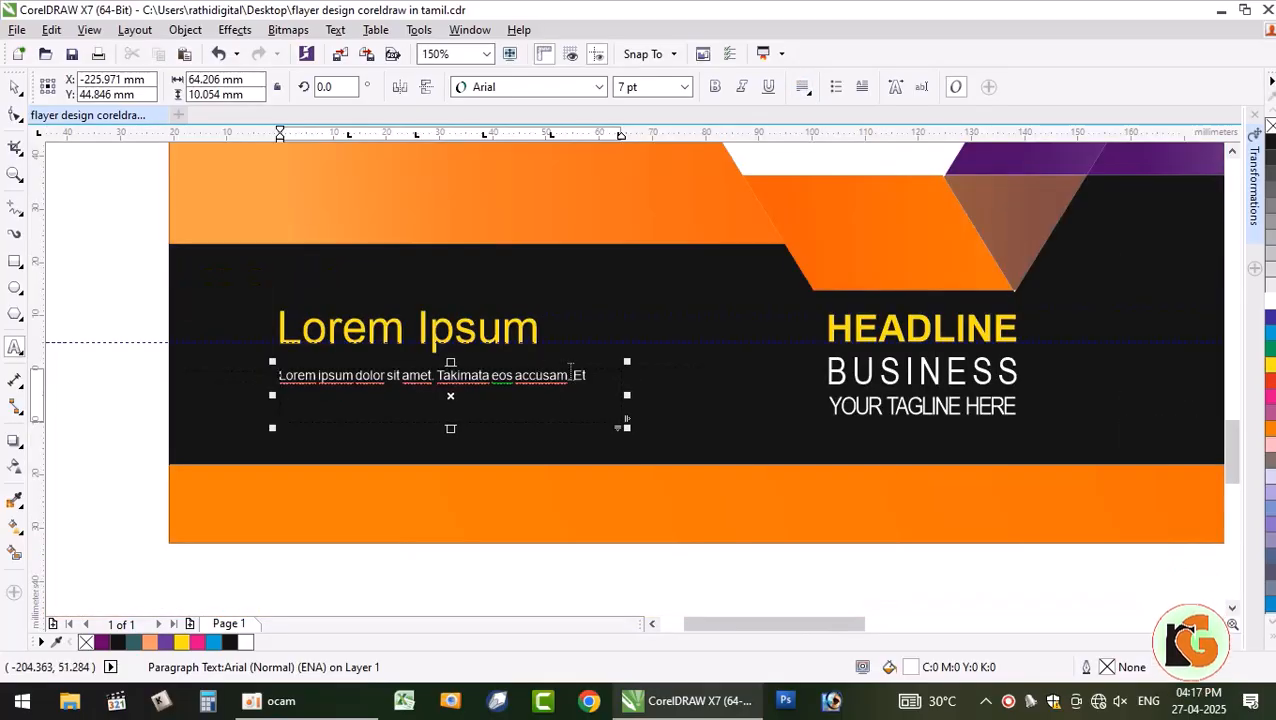
key("ctrl+a")
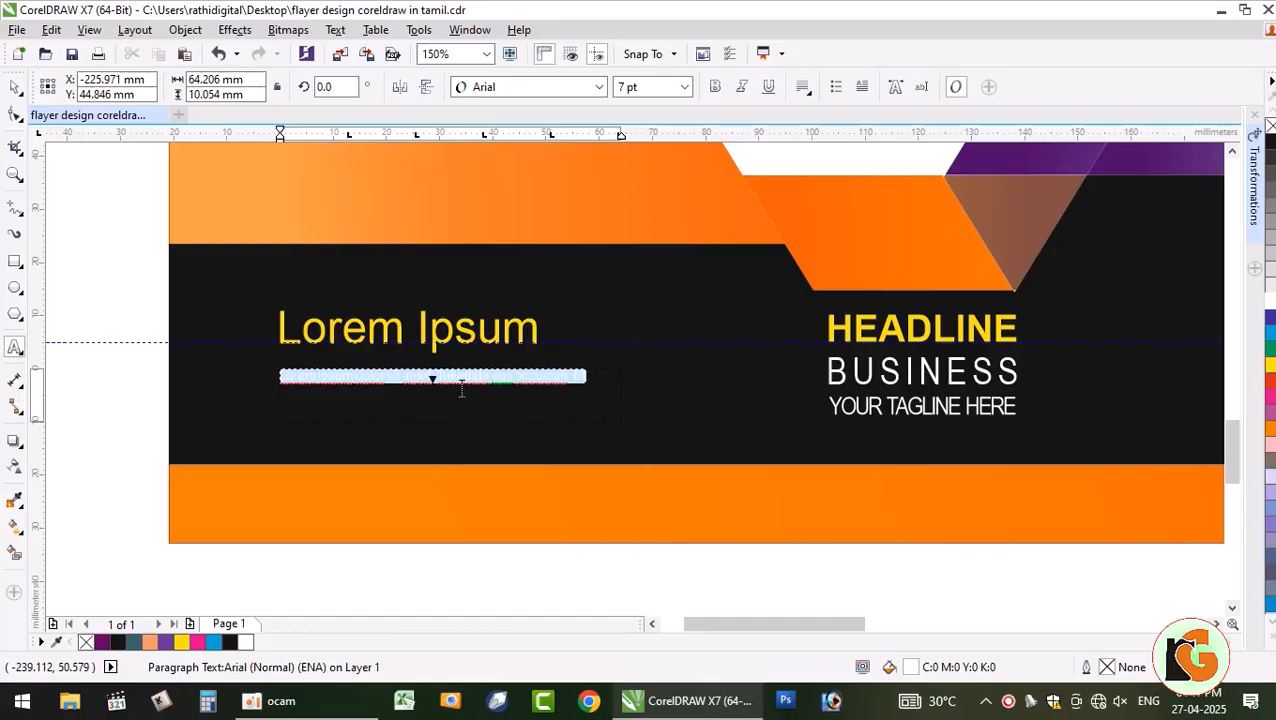
left_click(468, 317)
key("ctrl+v")
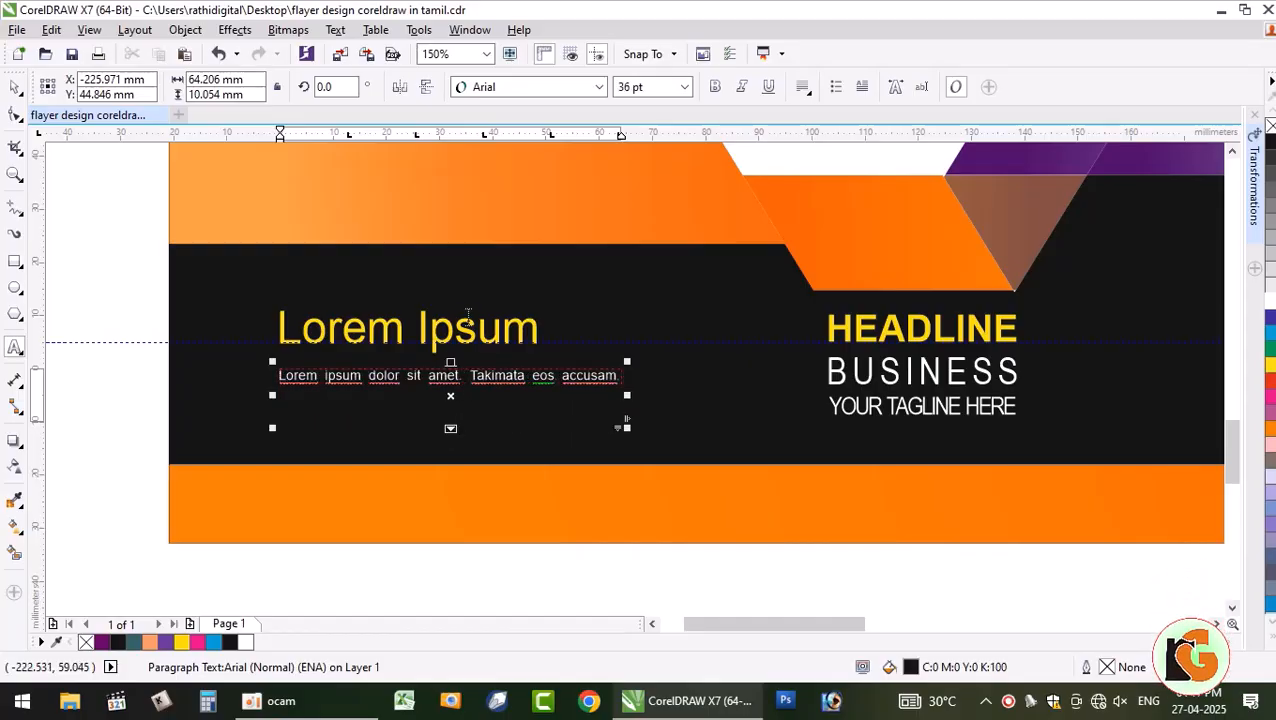
- Try 6 pt and 2 pt sizes, then set the paragraph text to 10 pt
key("ctrl+a")
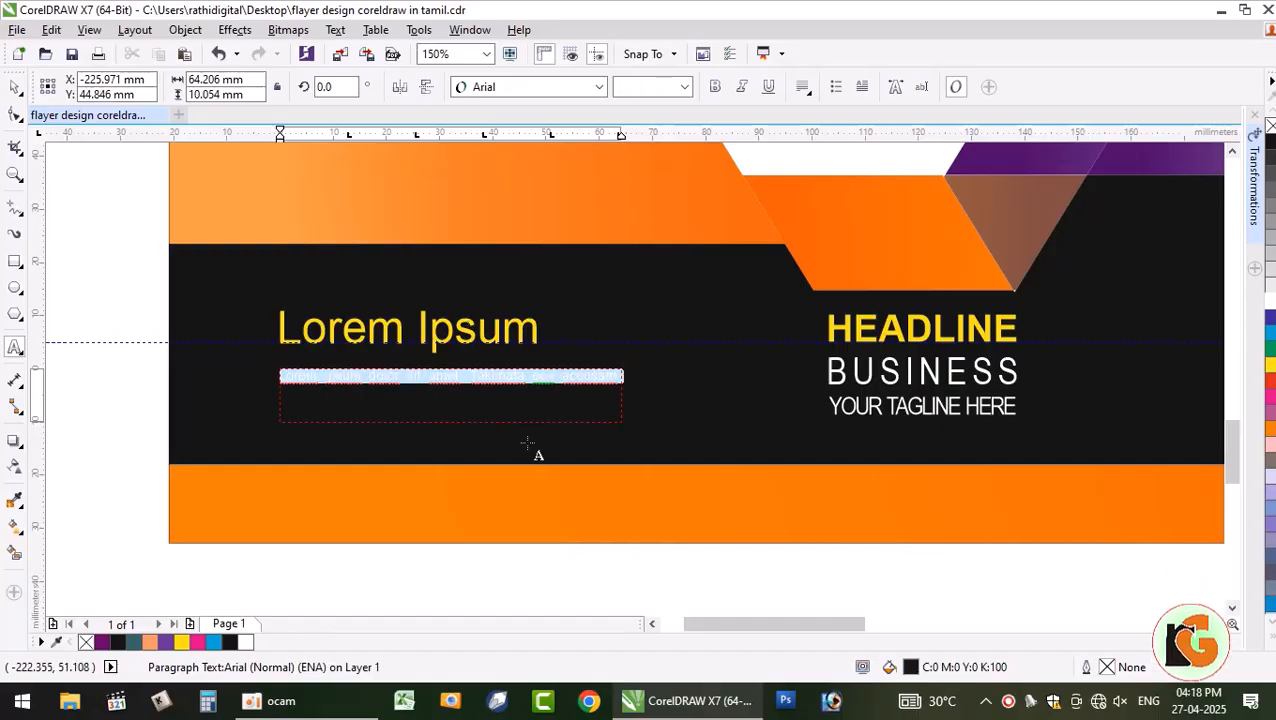
left_click(686, 87)
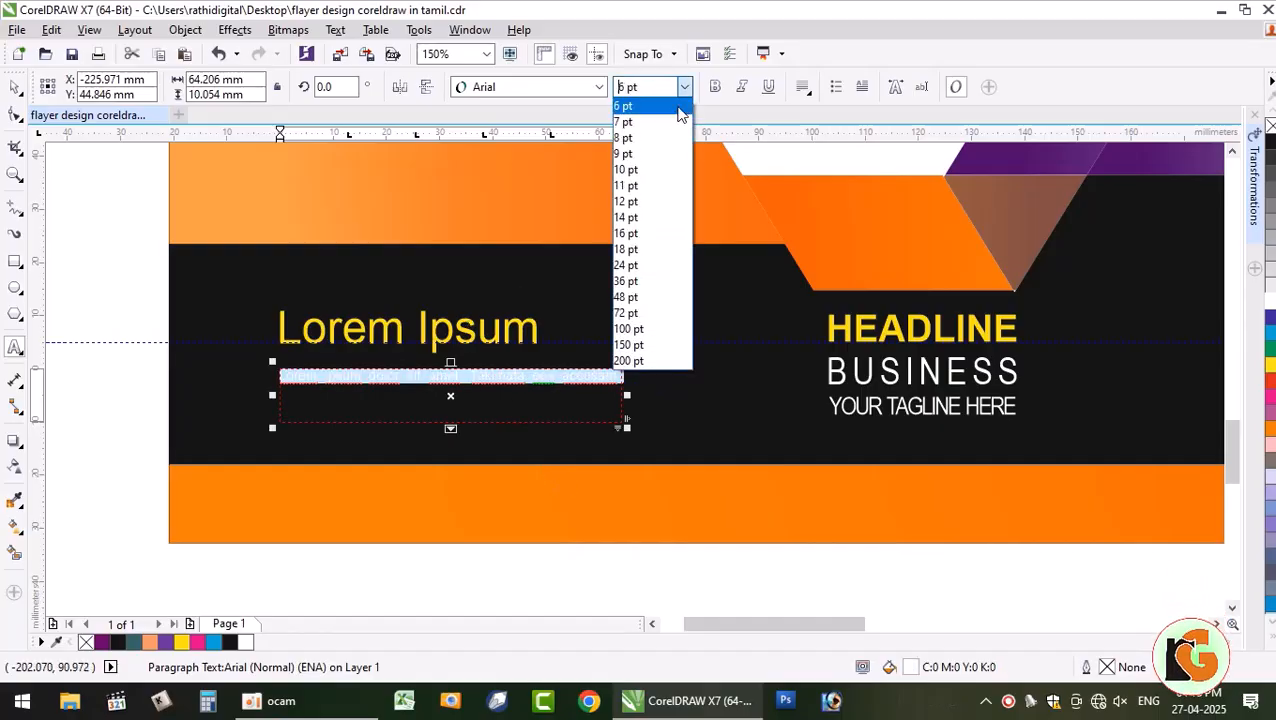
left_click(656, 108)
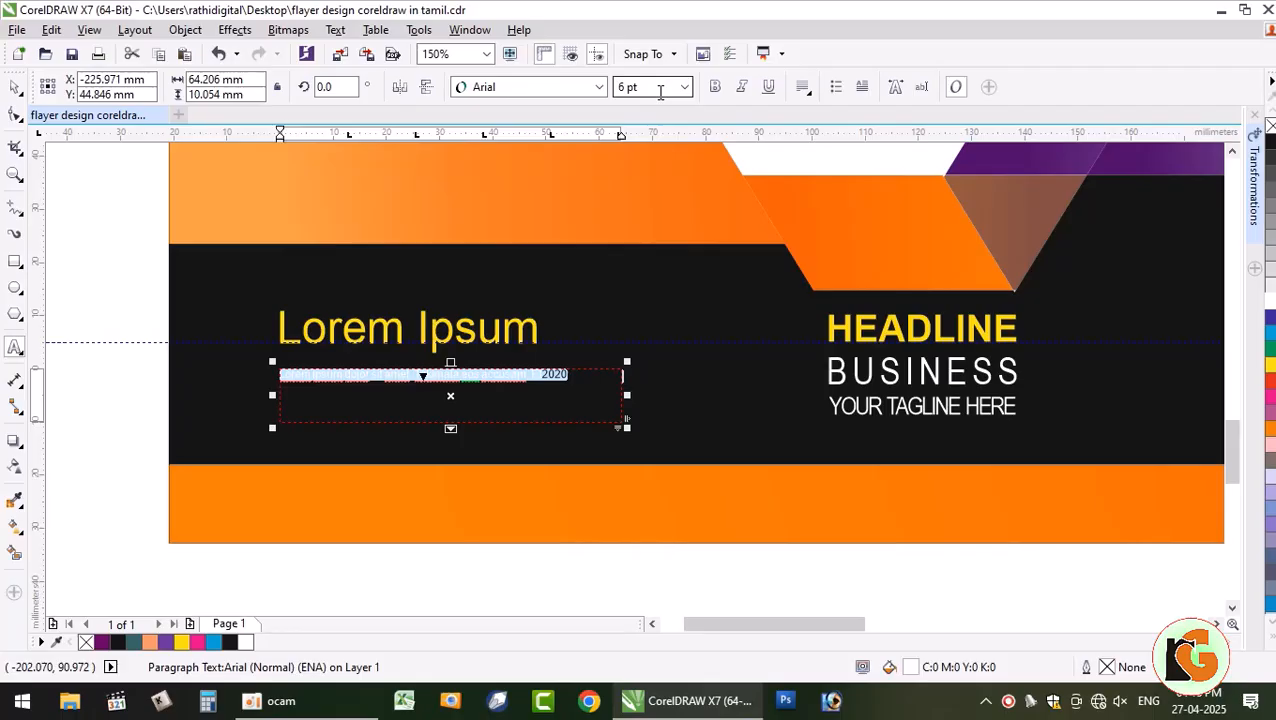
left_click(660, 90)
type("2")
key("Return")
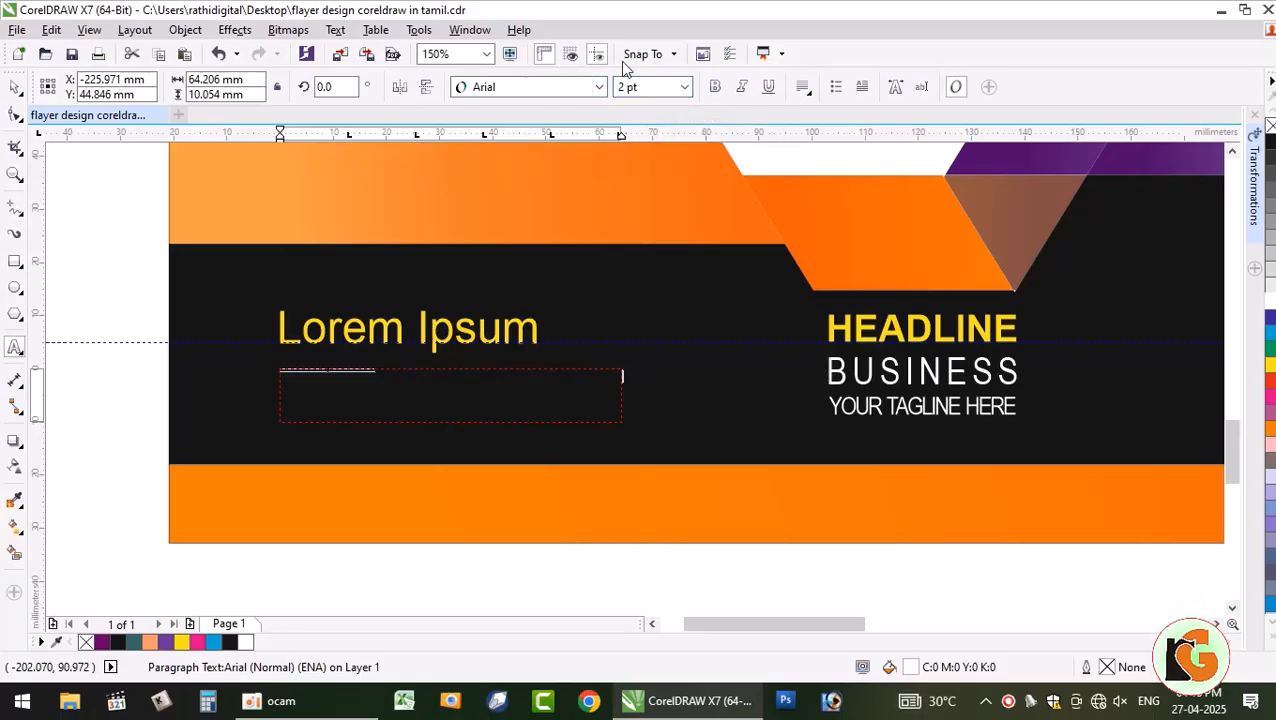
left_click(686, 87)
left_click(648, 181)
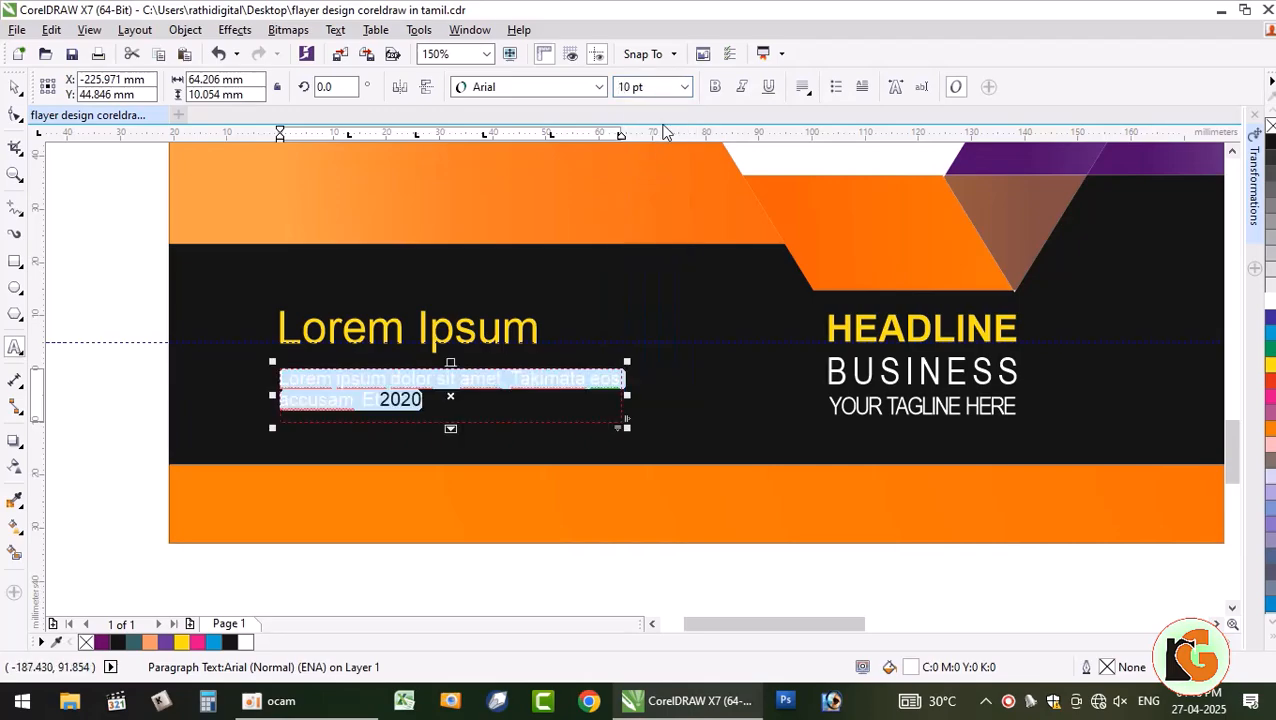
left_click(17, 92)
scroll(160, 325, "down", 2)
left_click(120, 308)
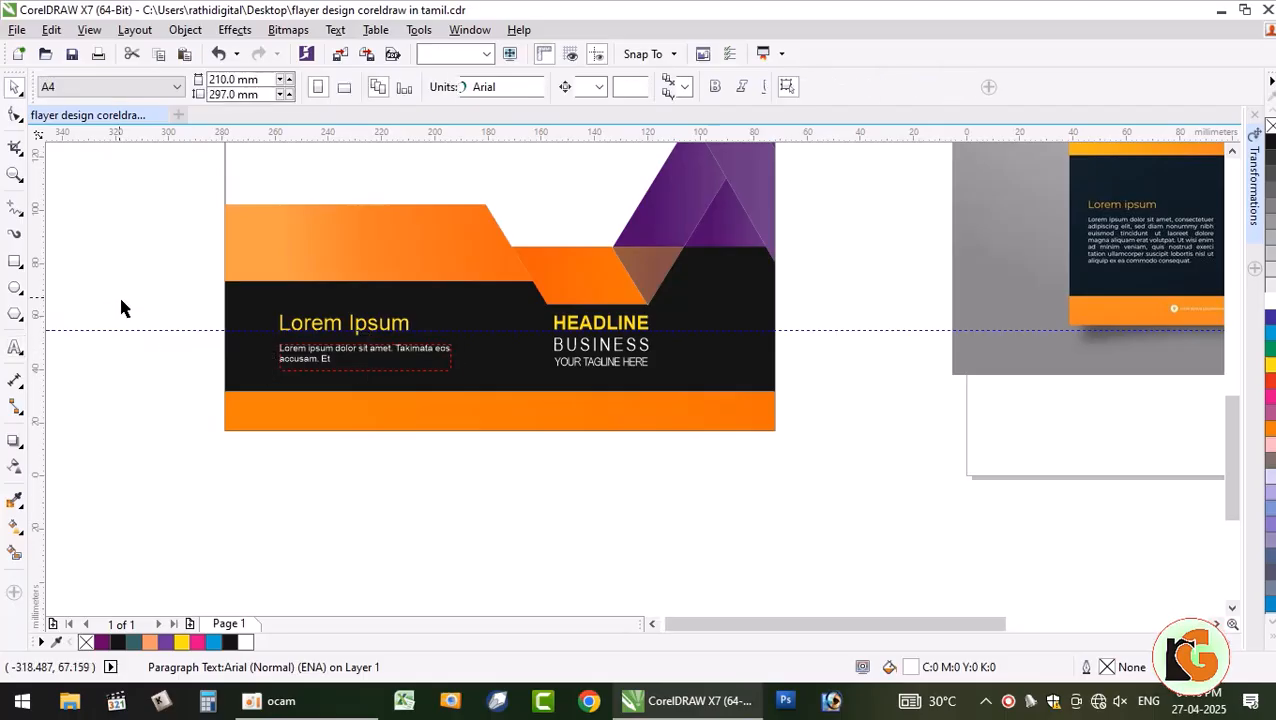
scroll(472, 398, "down", 2)
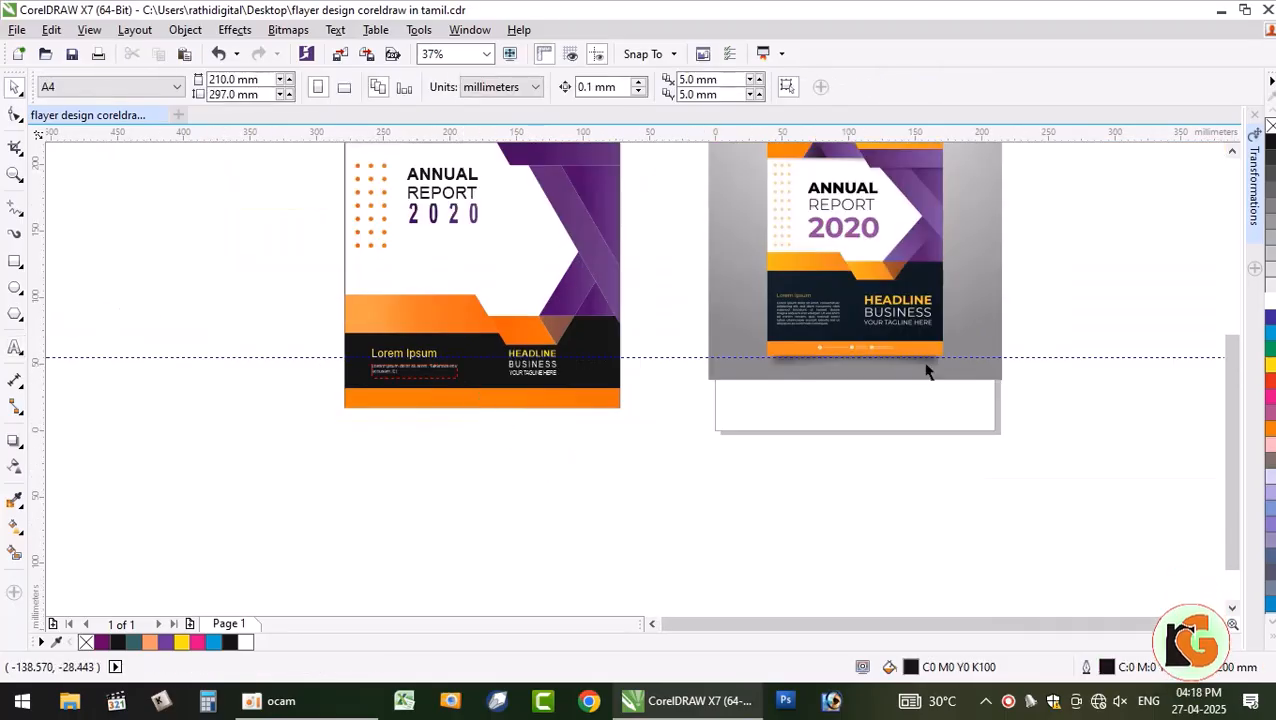
scroll(926, 370, "up", 6)
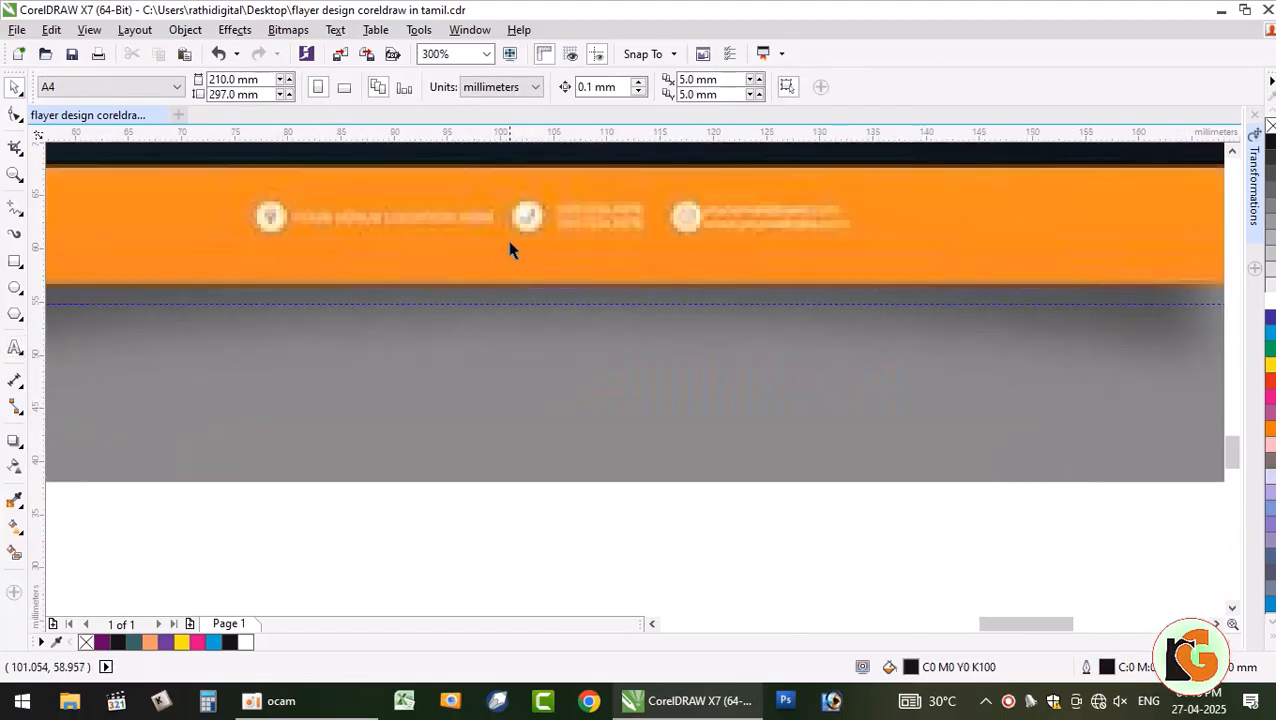
scroll(509, 250, "down", 2)
scroll(293, 322, "down", 1)
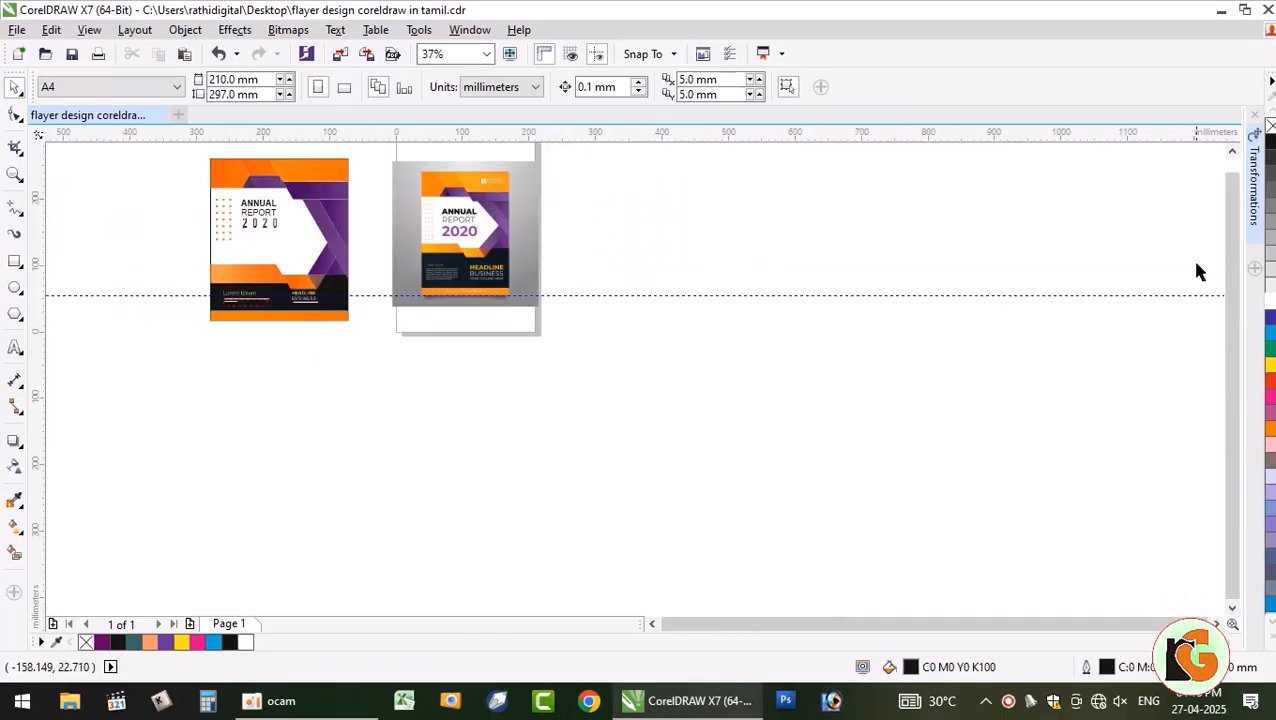
scroll(740, 290, "up", 3)
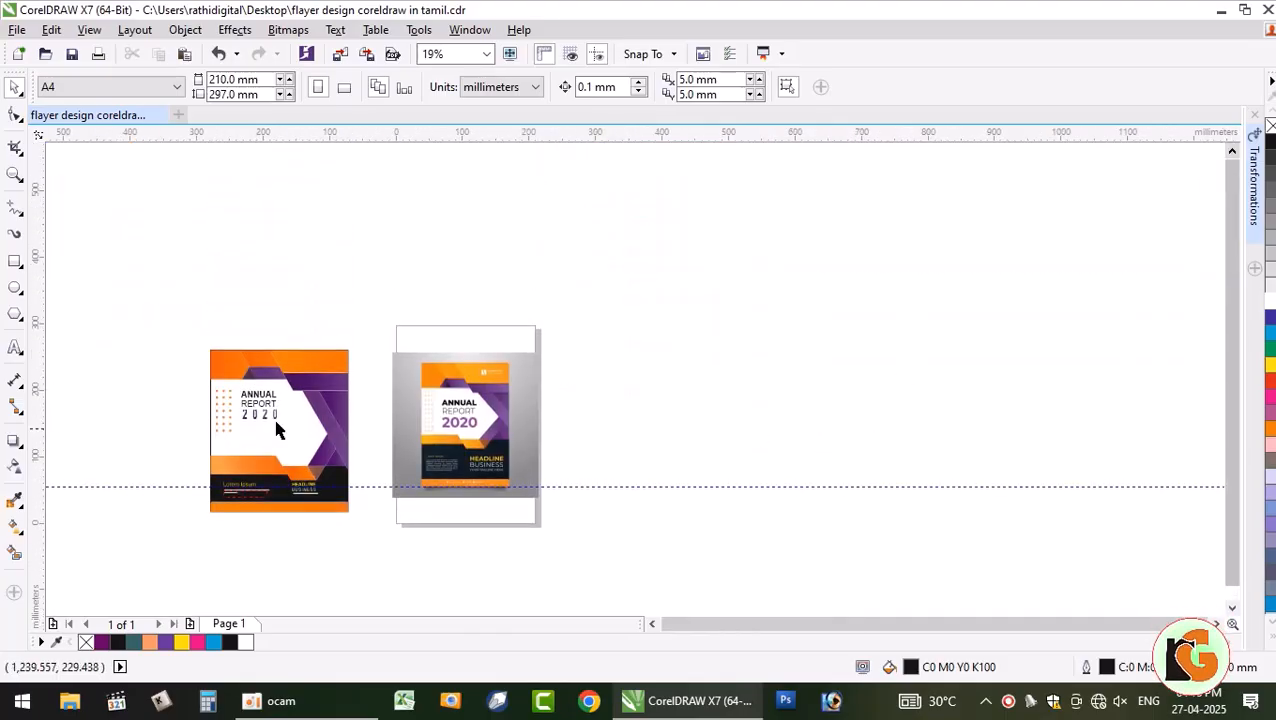